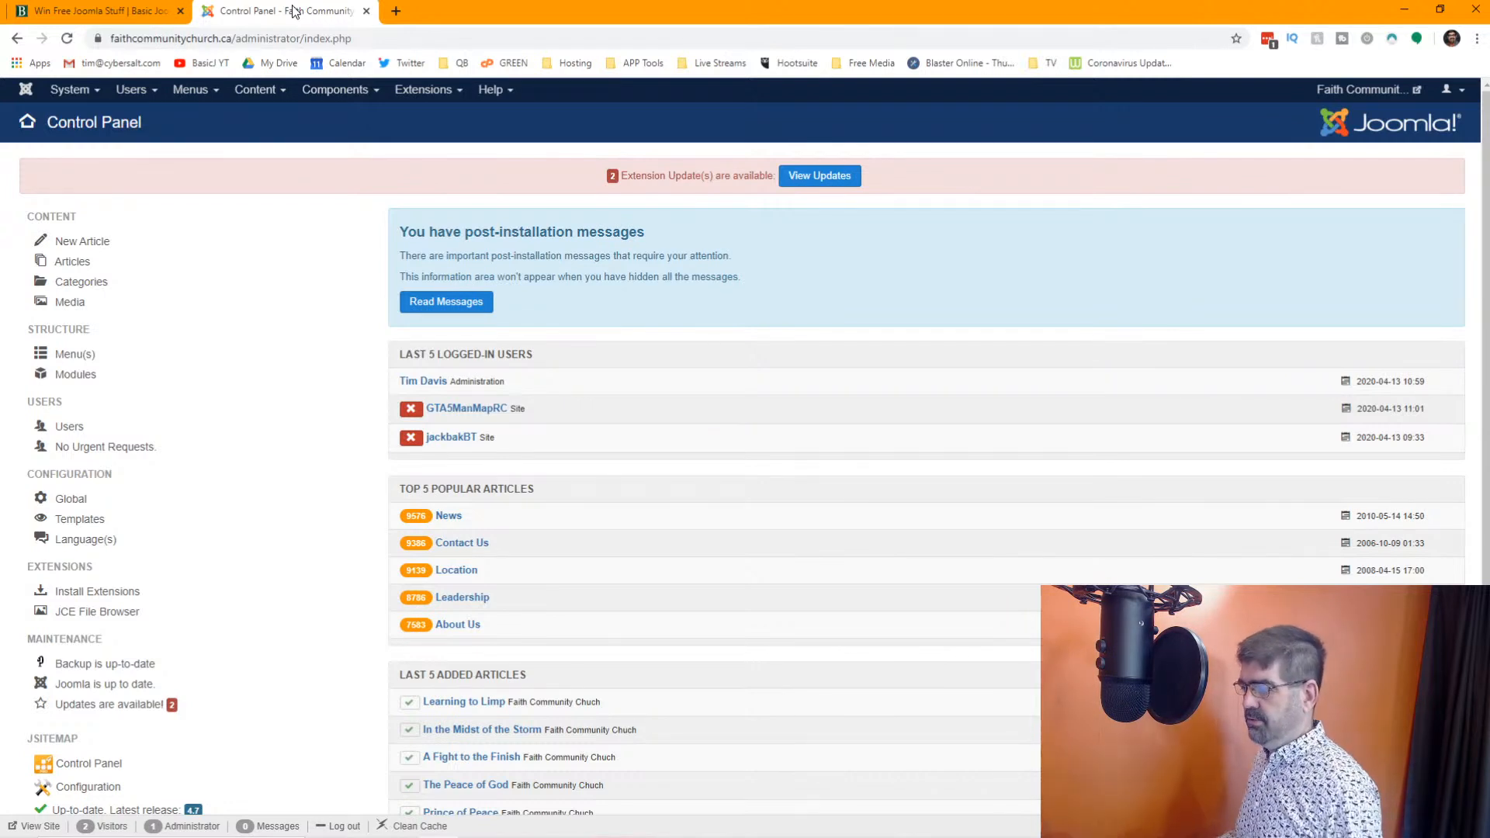
Open the user management list and look through the first page of registered accounts
left_click(128, 94)
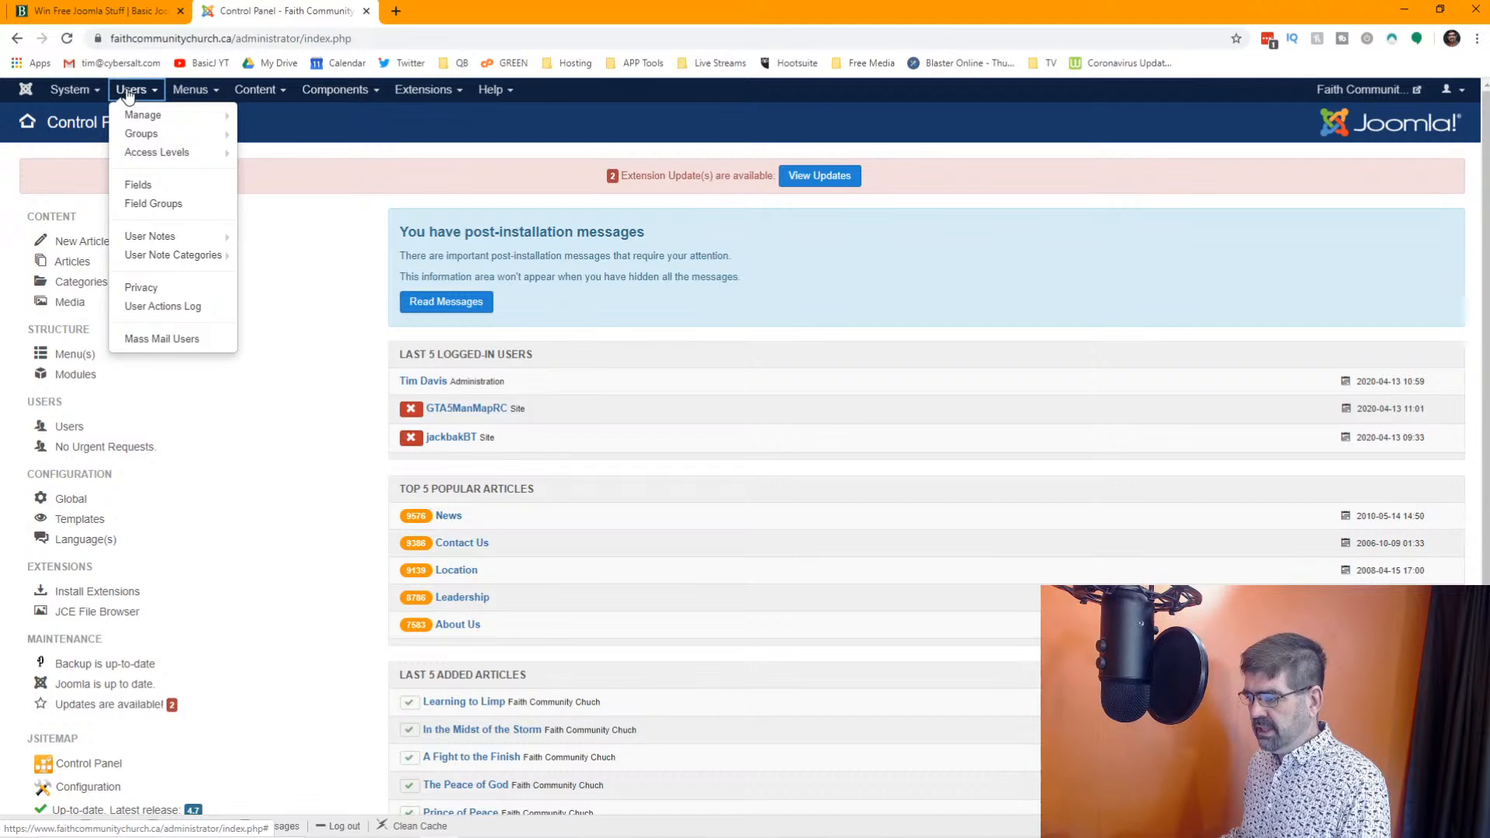
left_click(142, 116)
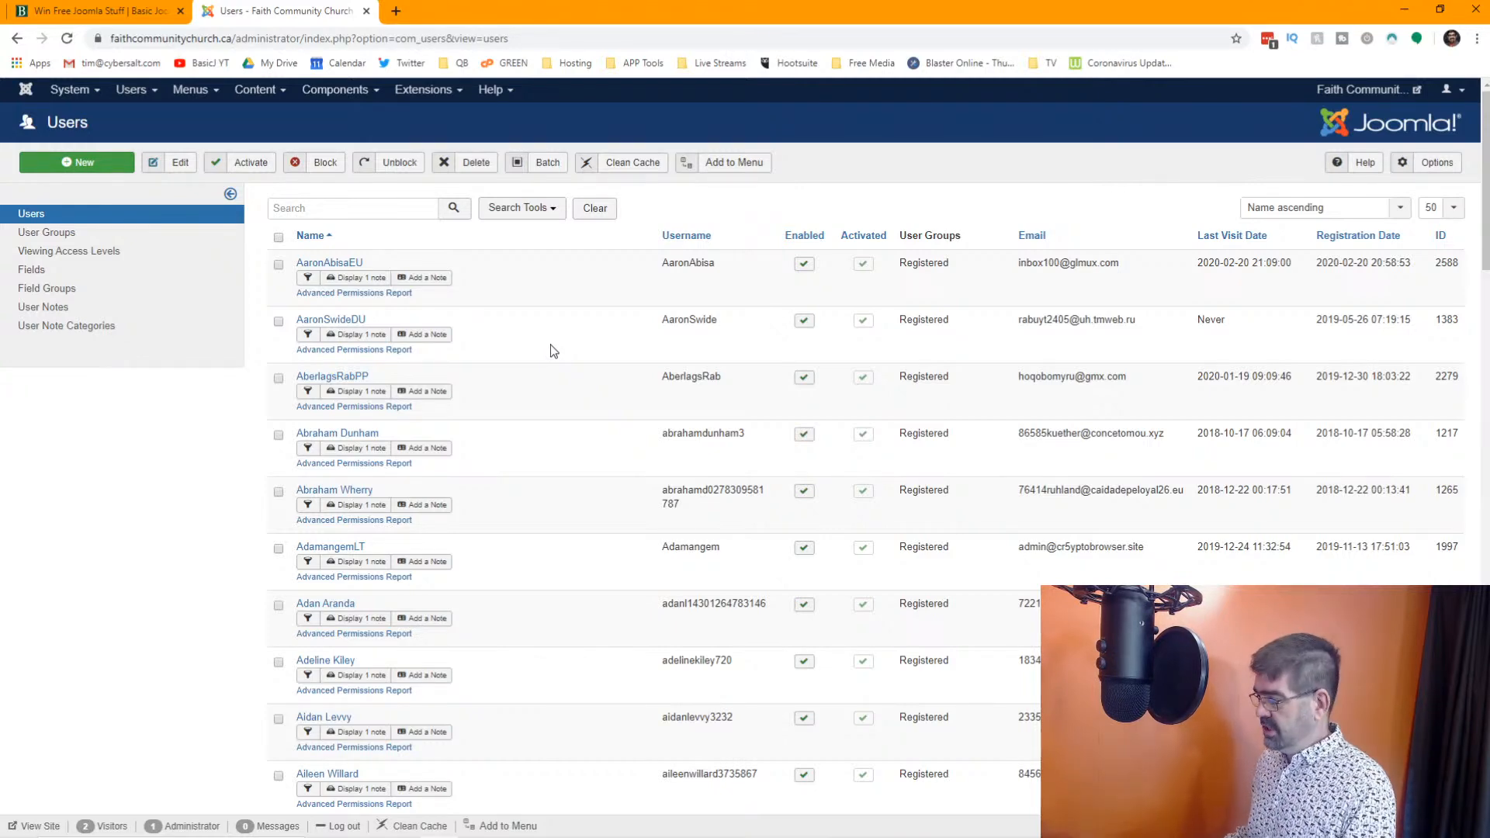
scroll(552, 351, "down", 20)
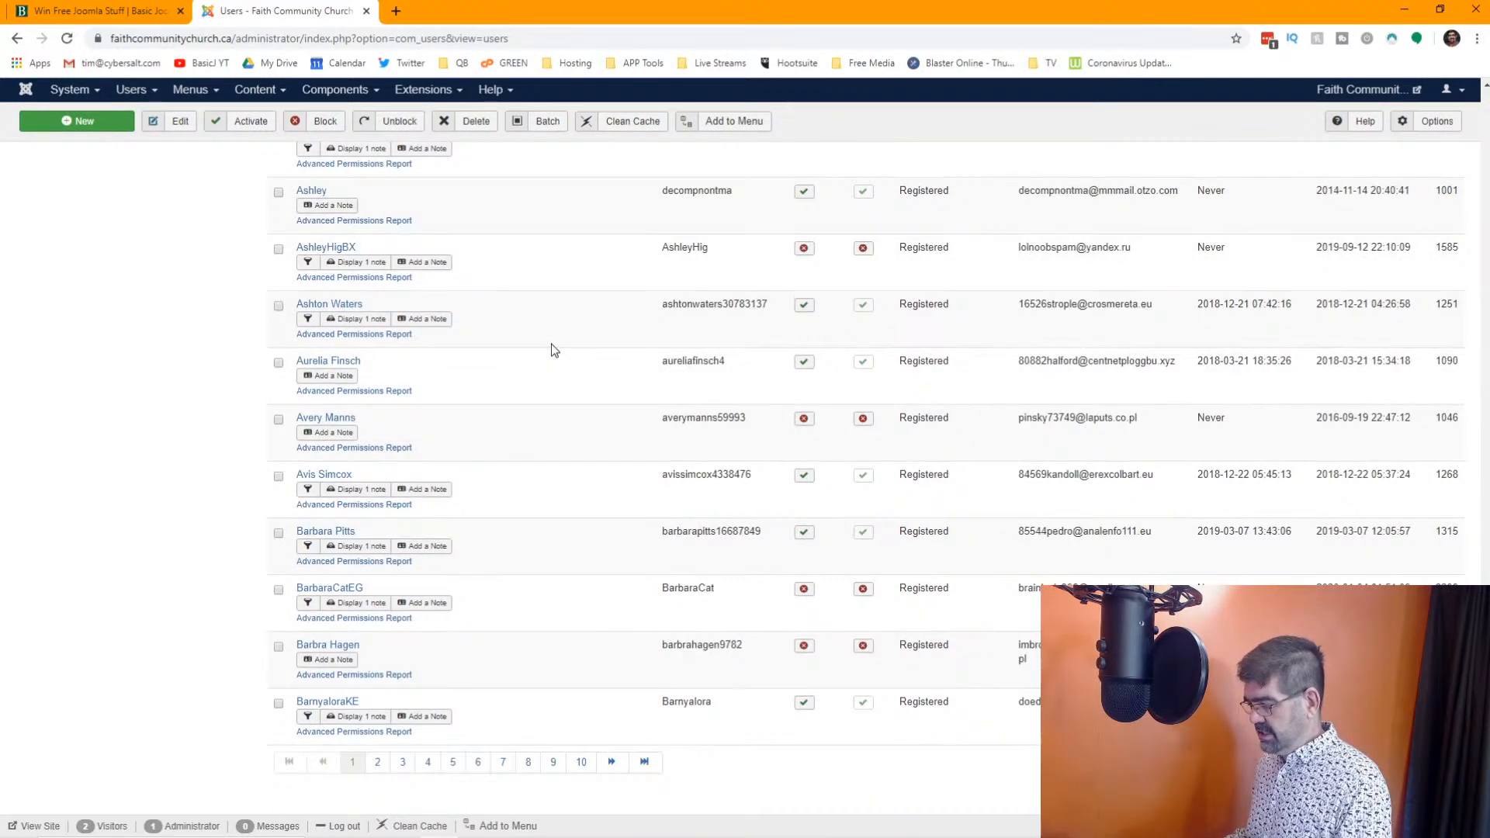
scroll(1293, 327, "up", 20)
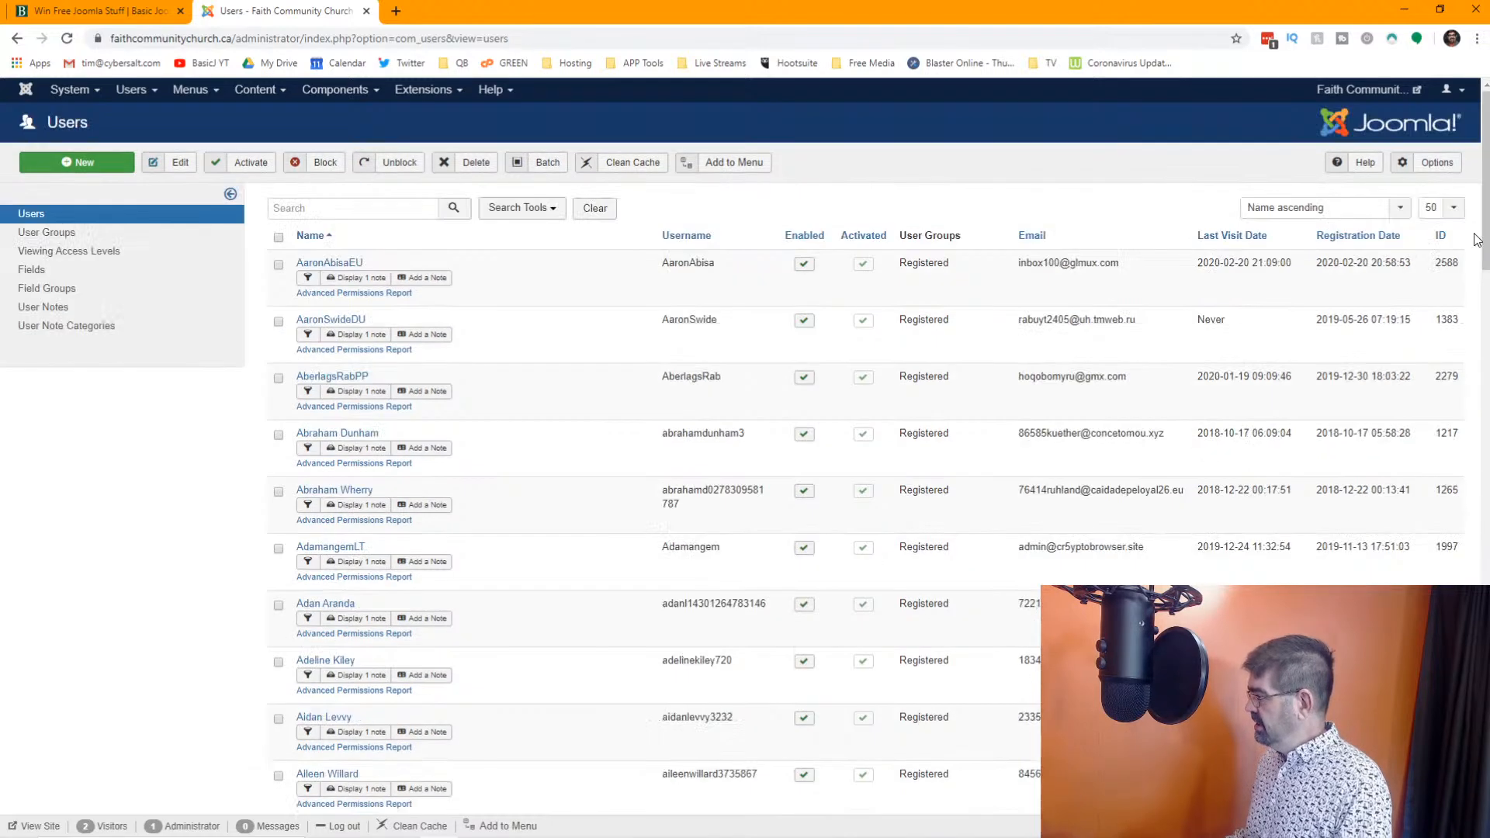
Show 100 users per page in the user list and look through the listed accounts and page navigation
left_click(1450, 208)
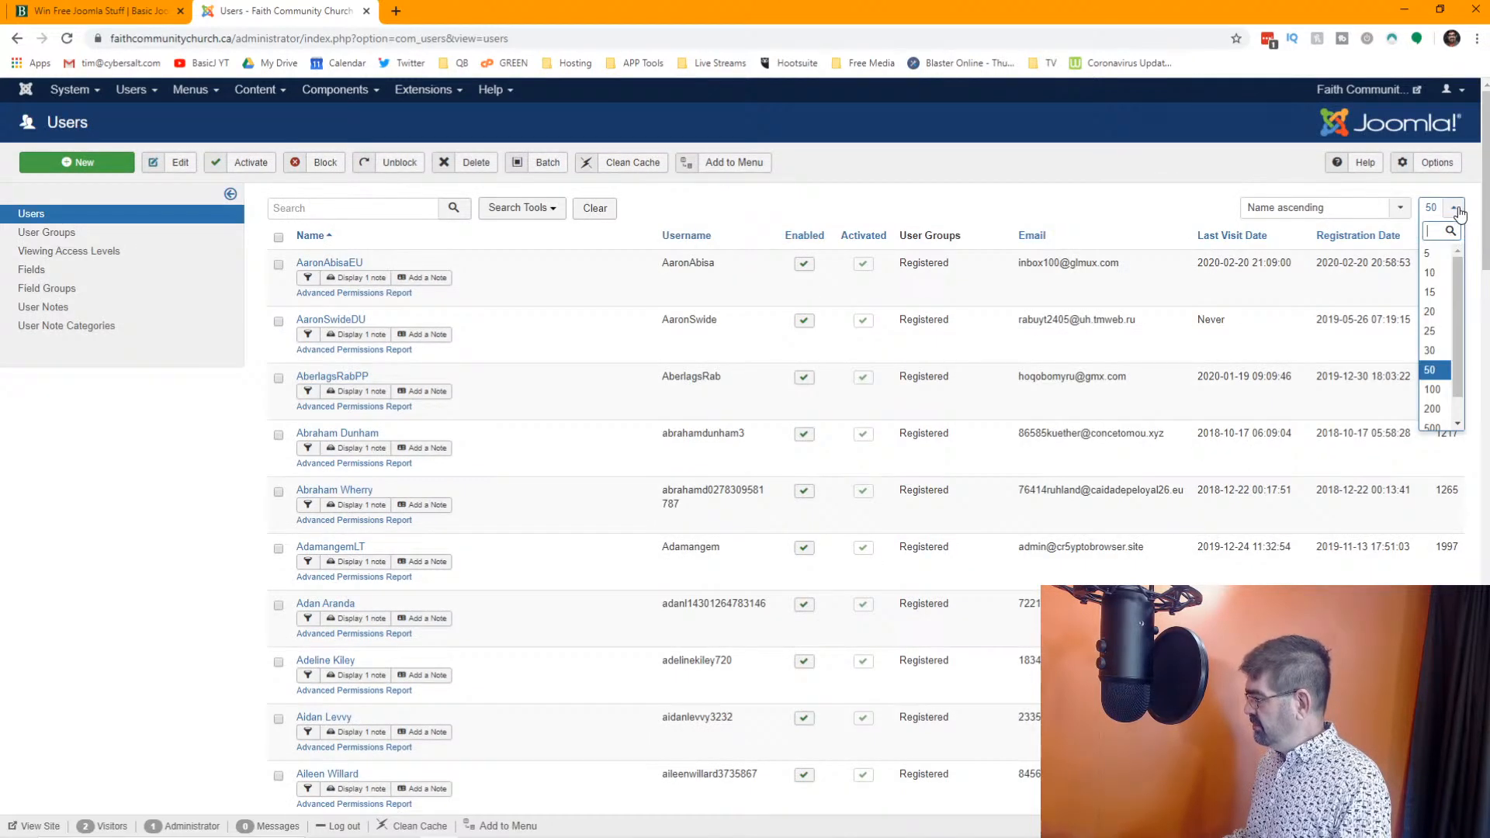
left_click(1432, 389)
scroll(700, 378, "down", 20)
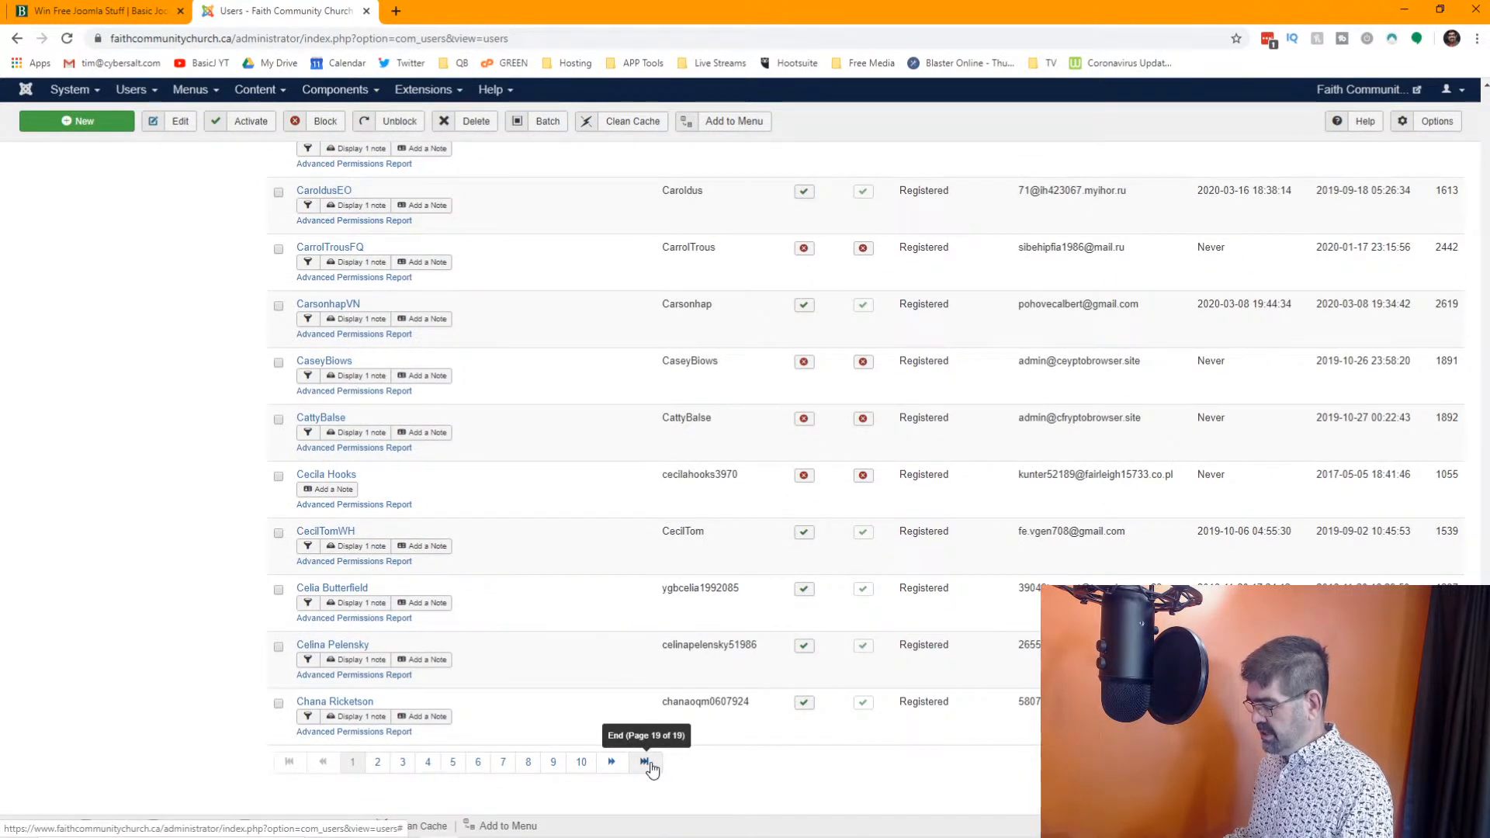
scroll(1455, 198, "up", 20)
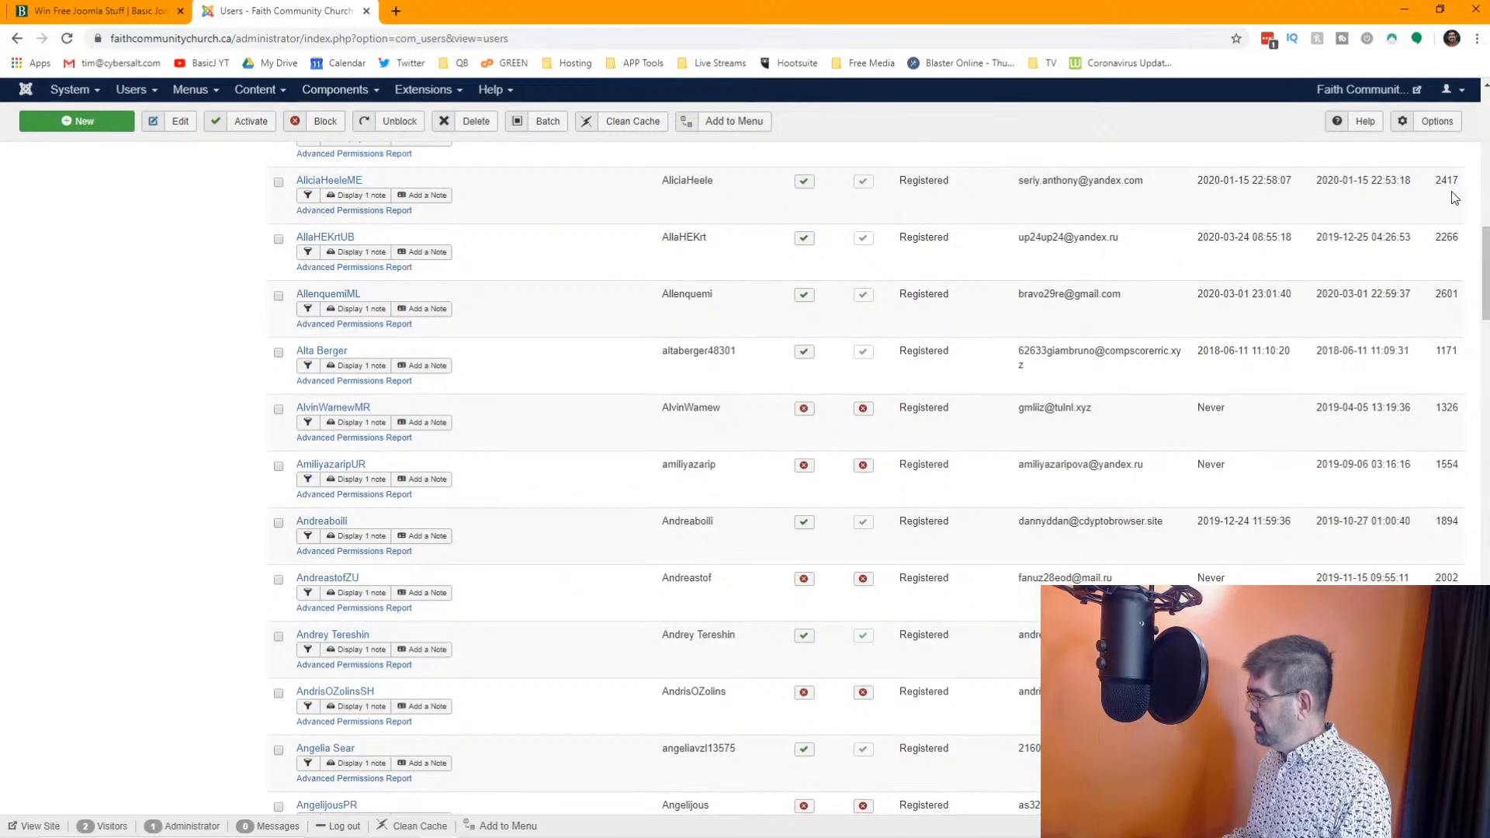
scroll(1455, 197, "up", 15)
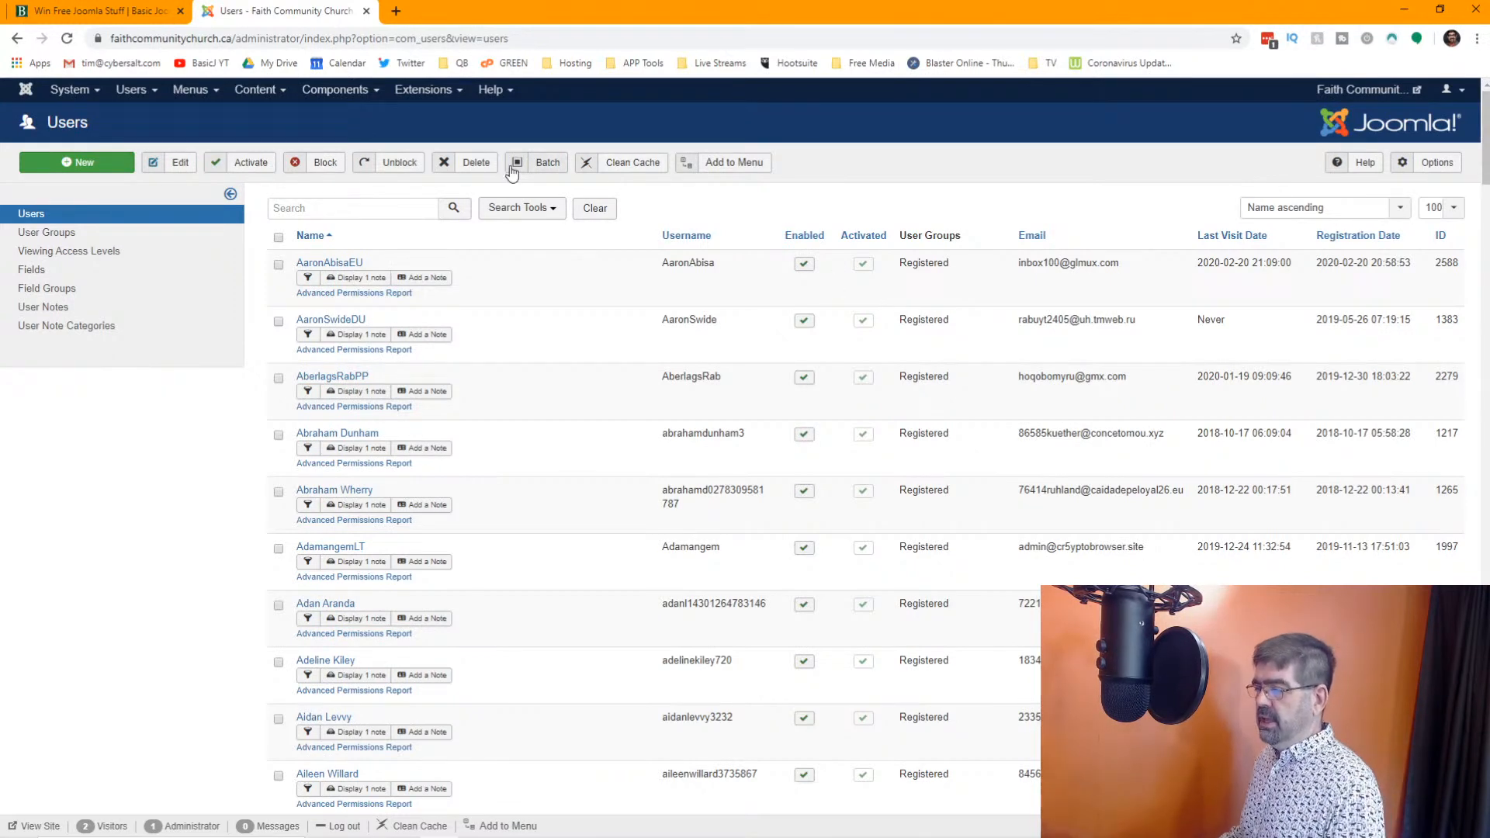
In the Users component options, set Allow User Registration to No and save the configuration
left_click(131, 89)
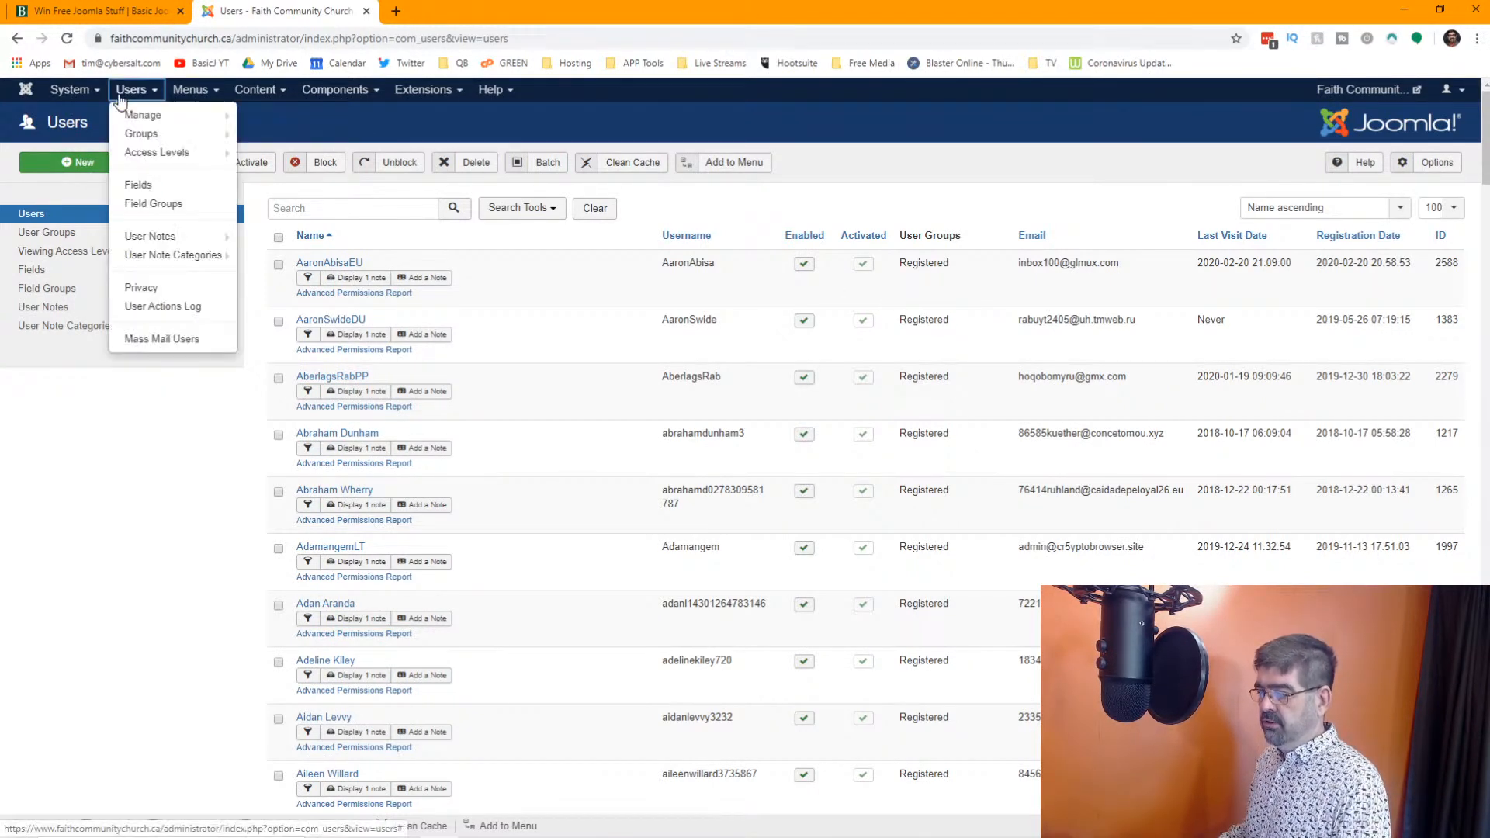
left_click(132, 114)
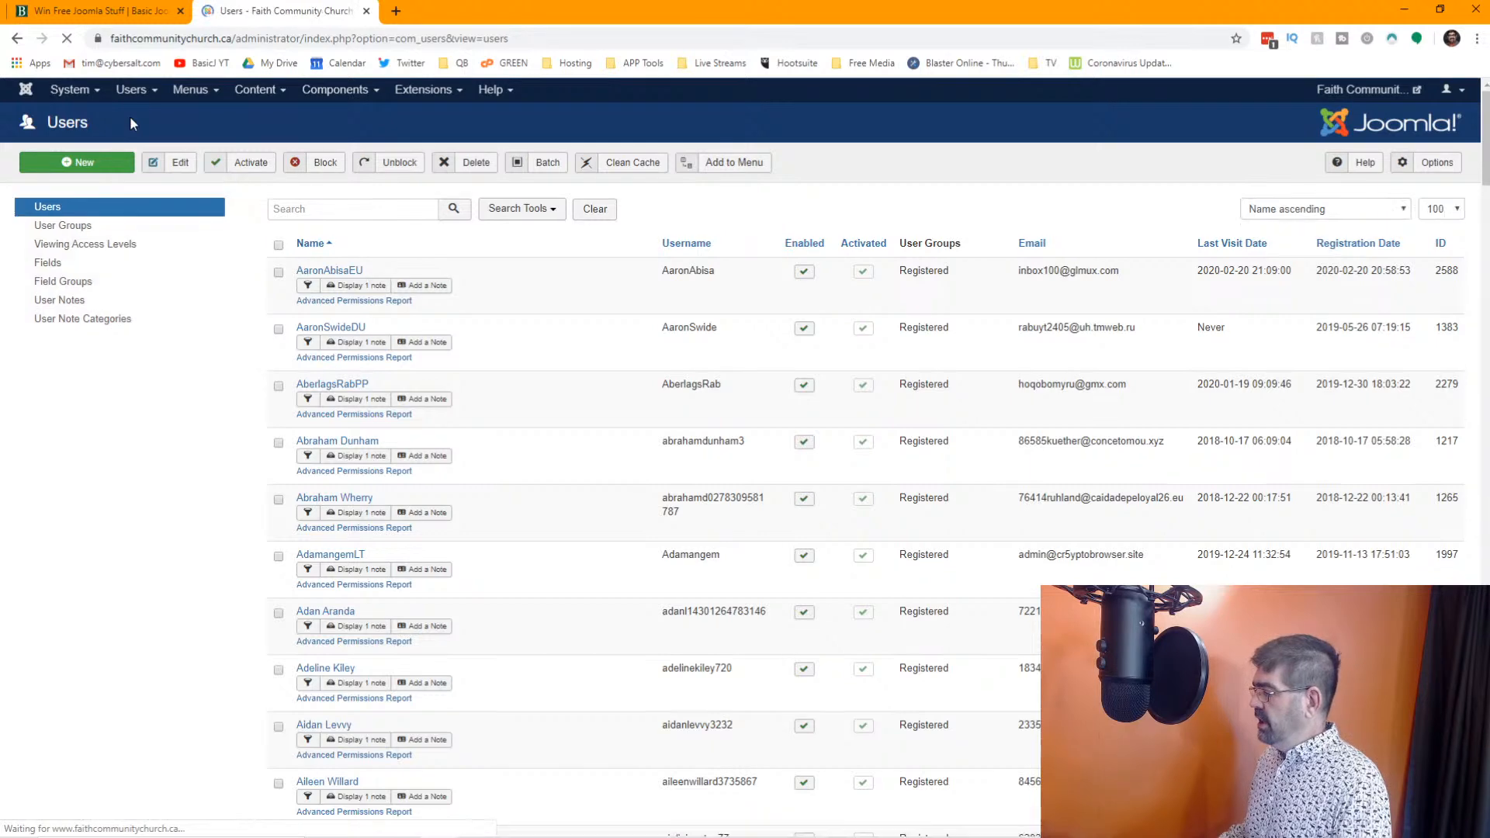
left_click(1430, 164)
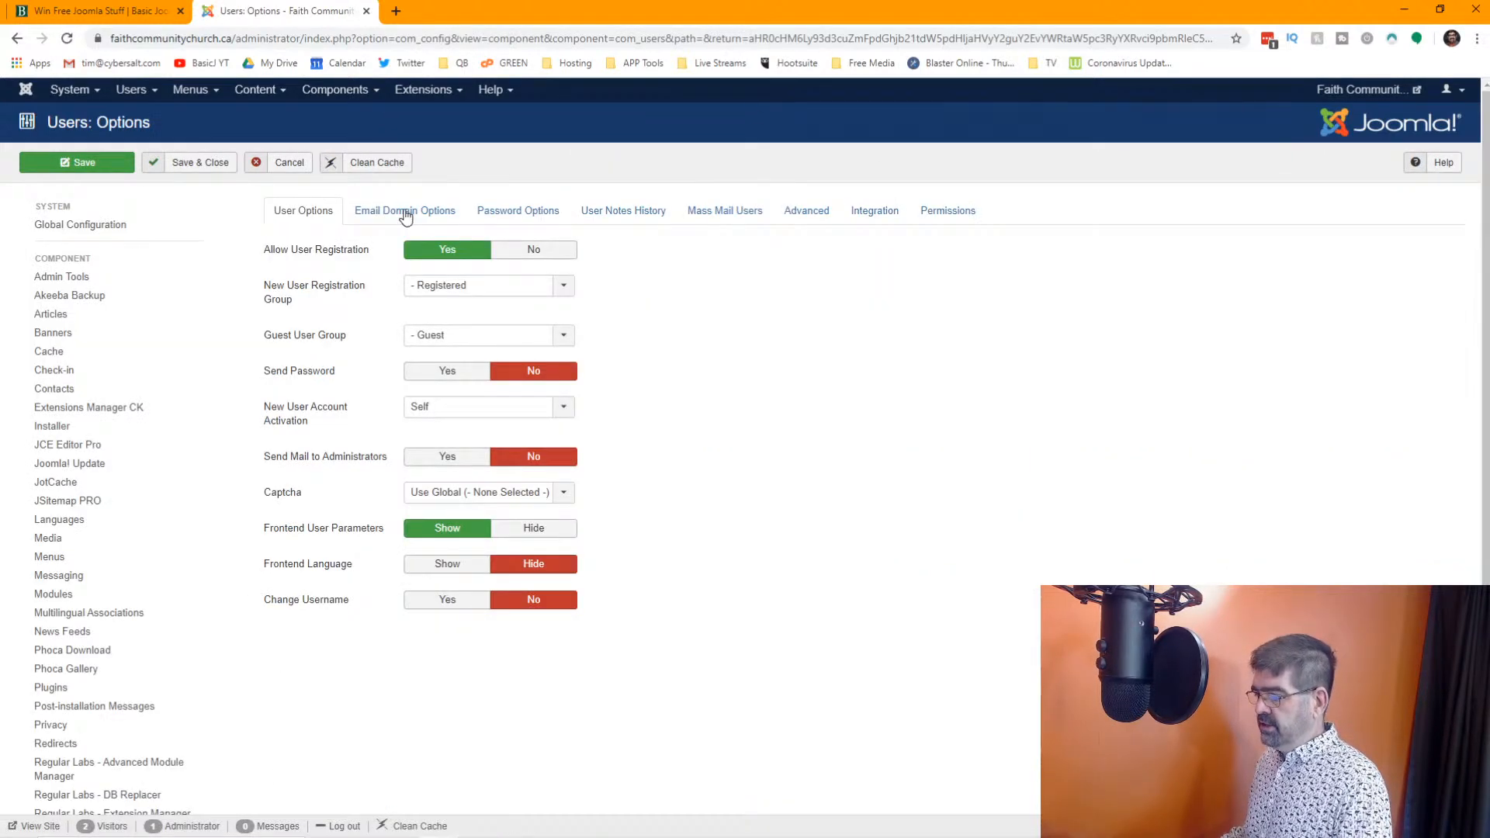
mouse_move(304, 257)
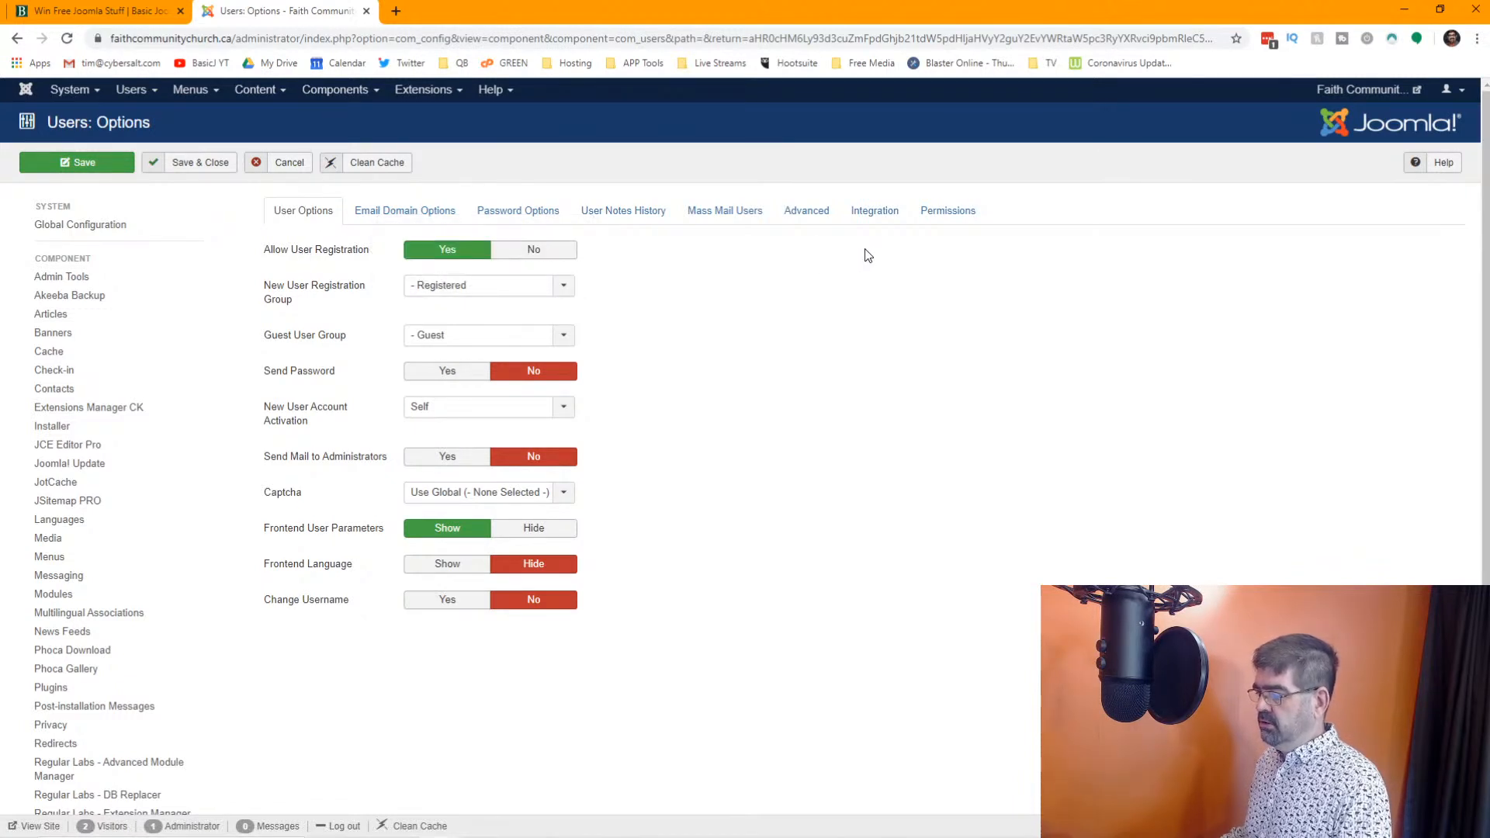
left_click(521, 253)
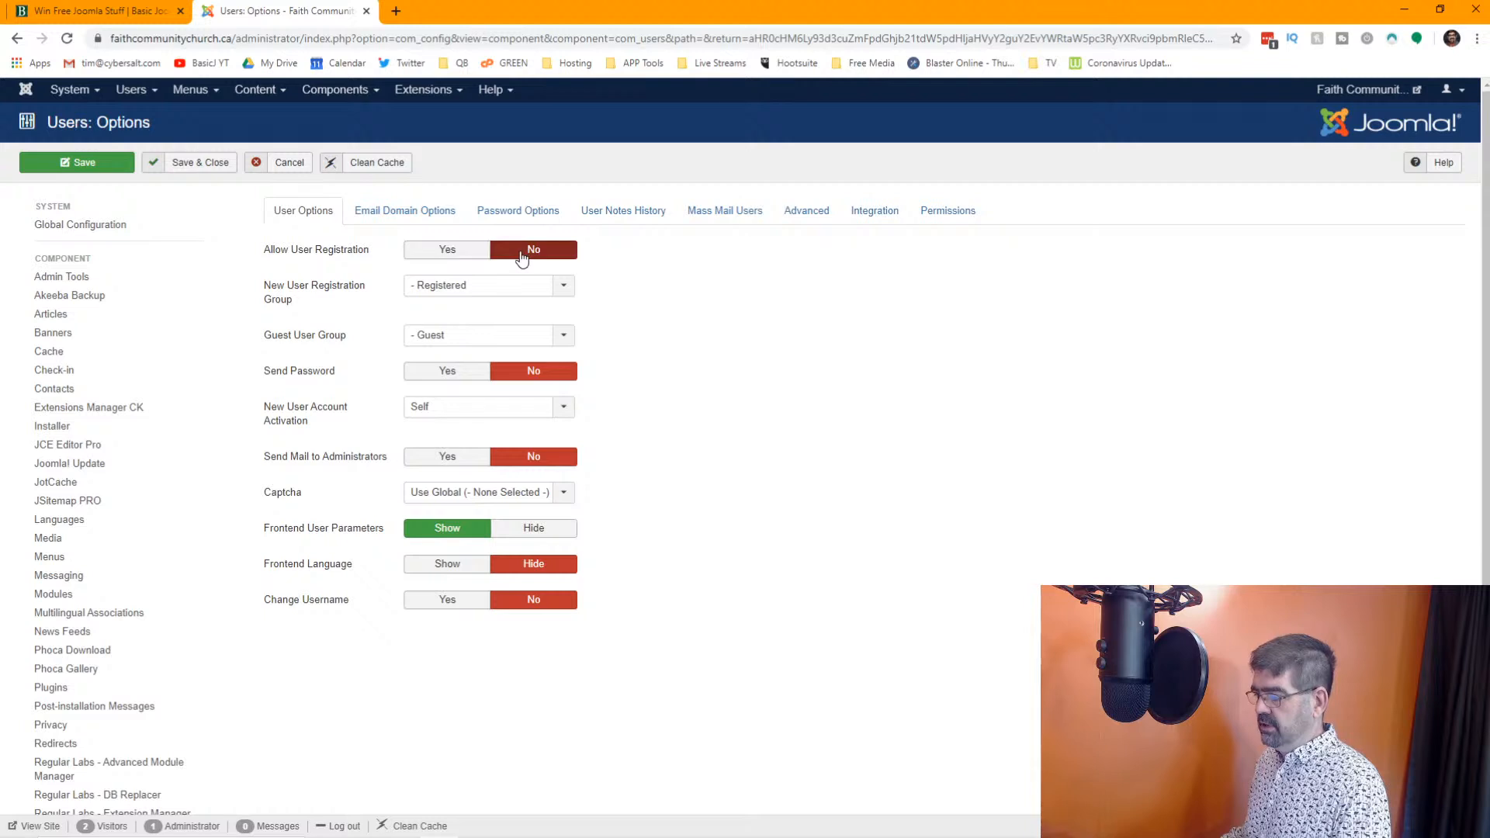
left_click(124, 174)
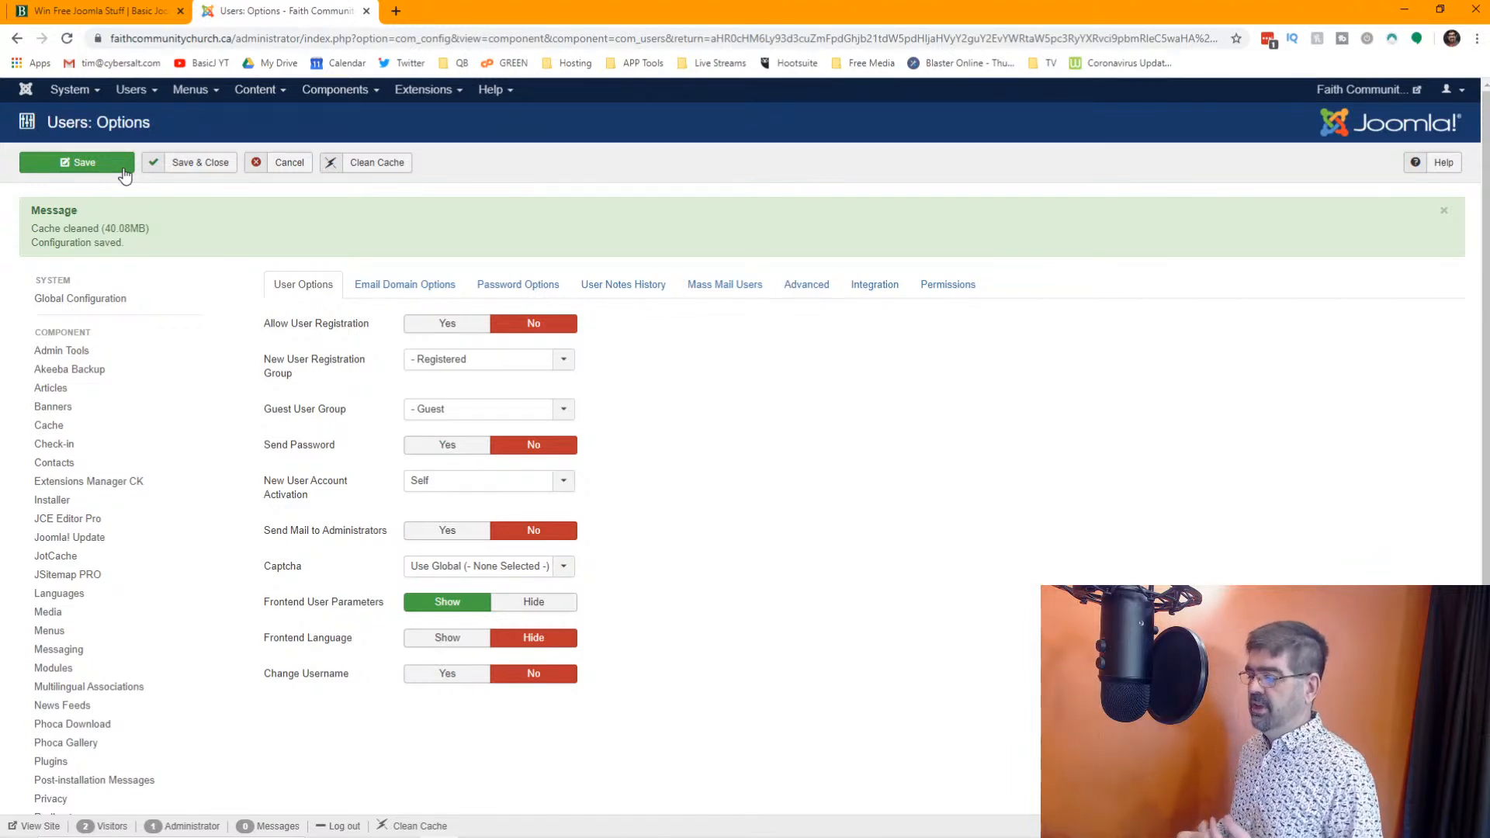
mouse_move(324, 371)
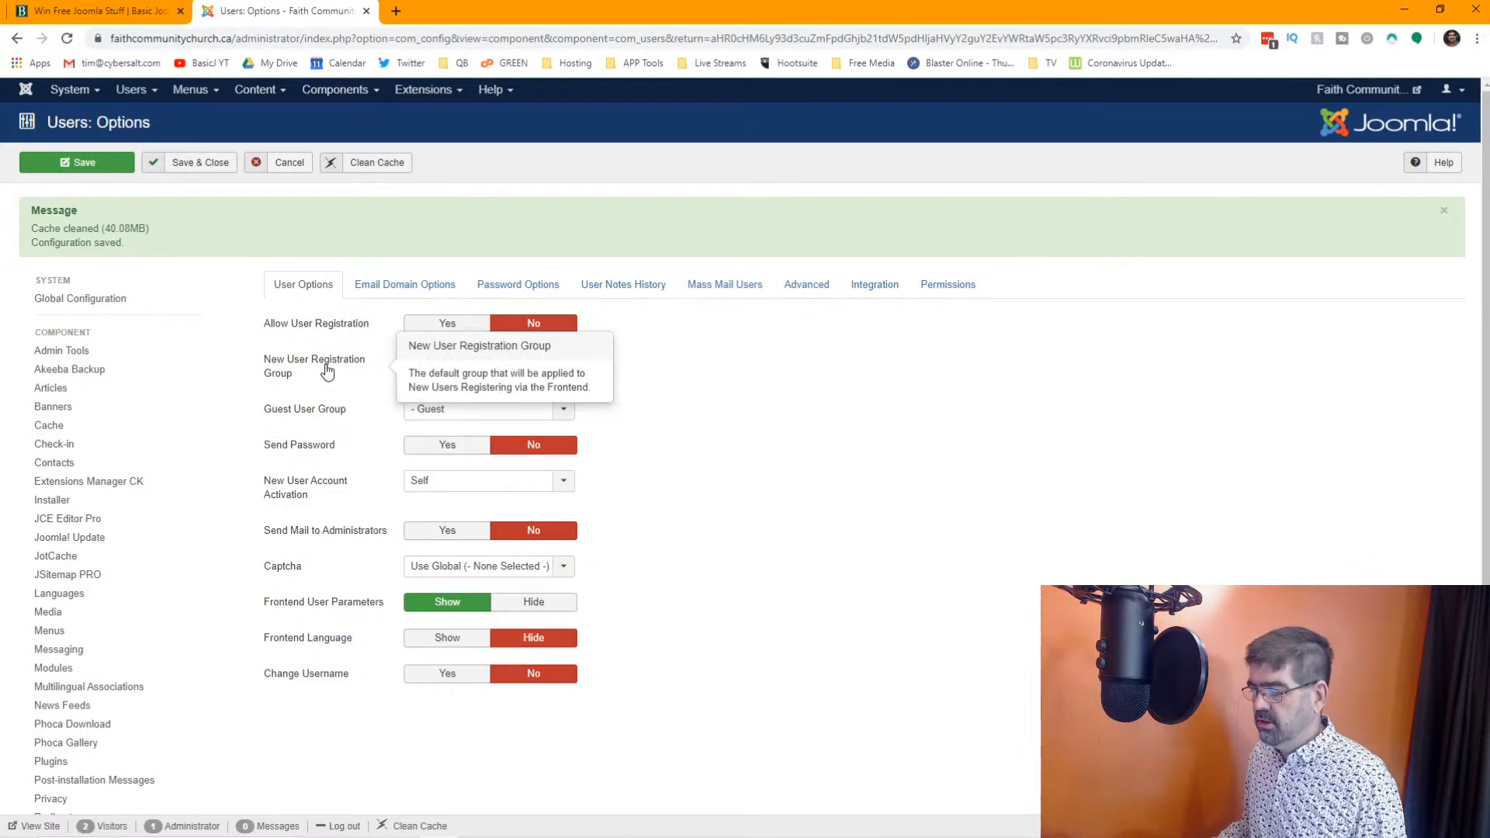
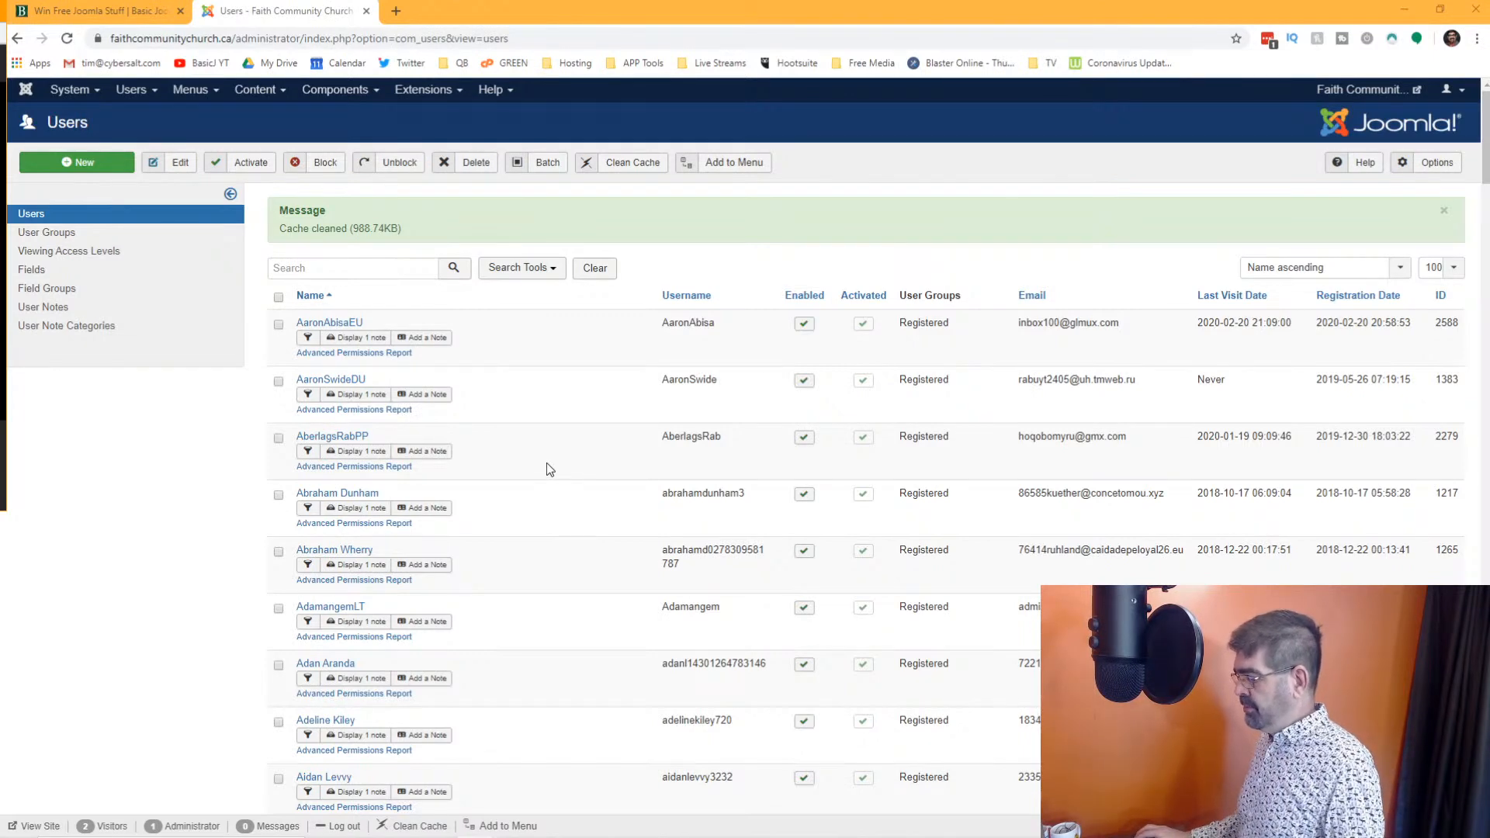
Search the user list for accounts containing "sex"
scroll(546, 463, "down", 4)
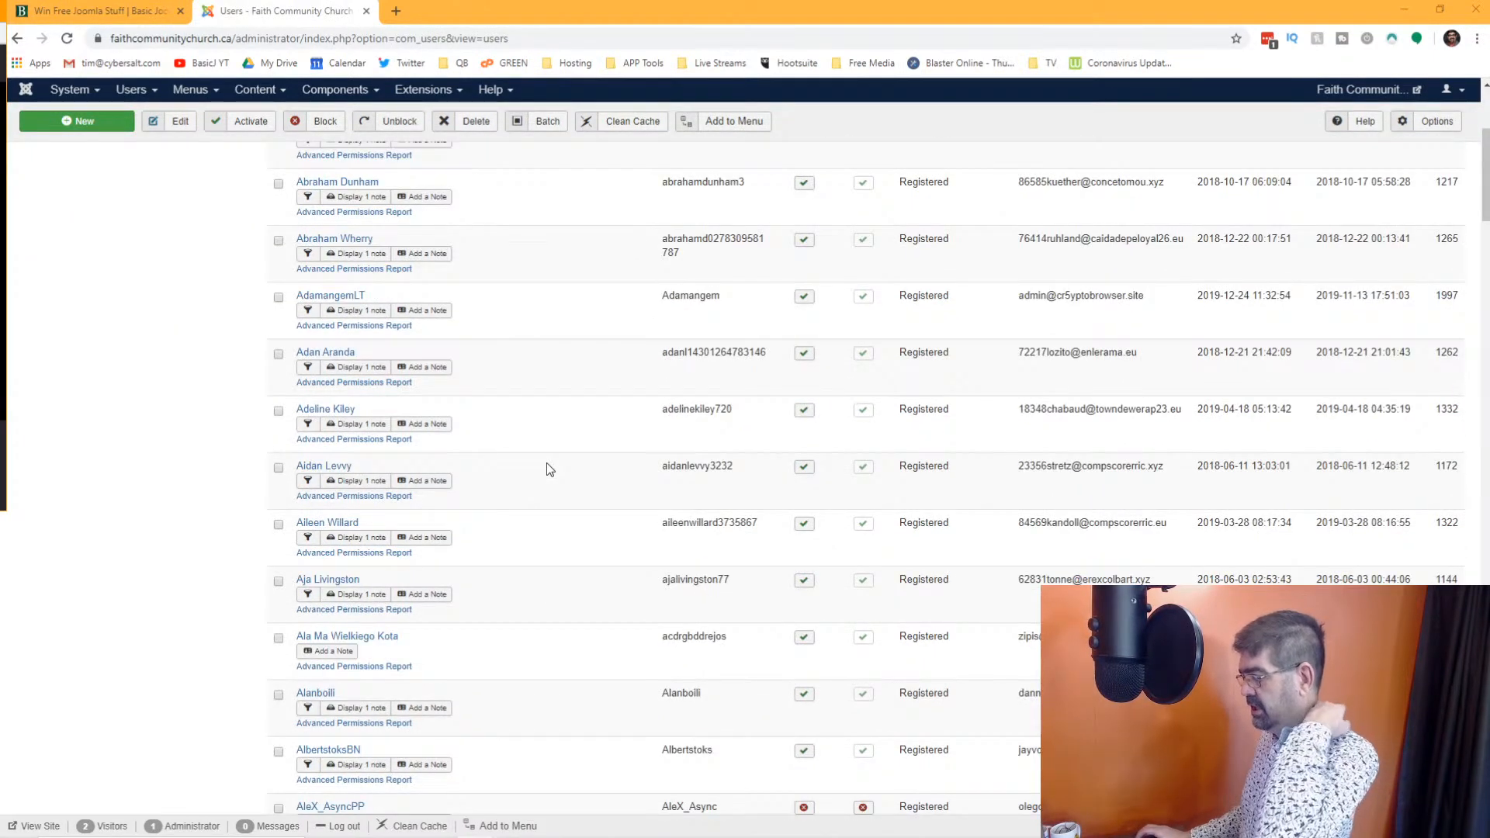
scroll(546, 463, "up", 4)
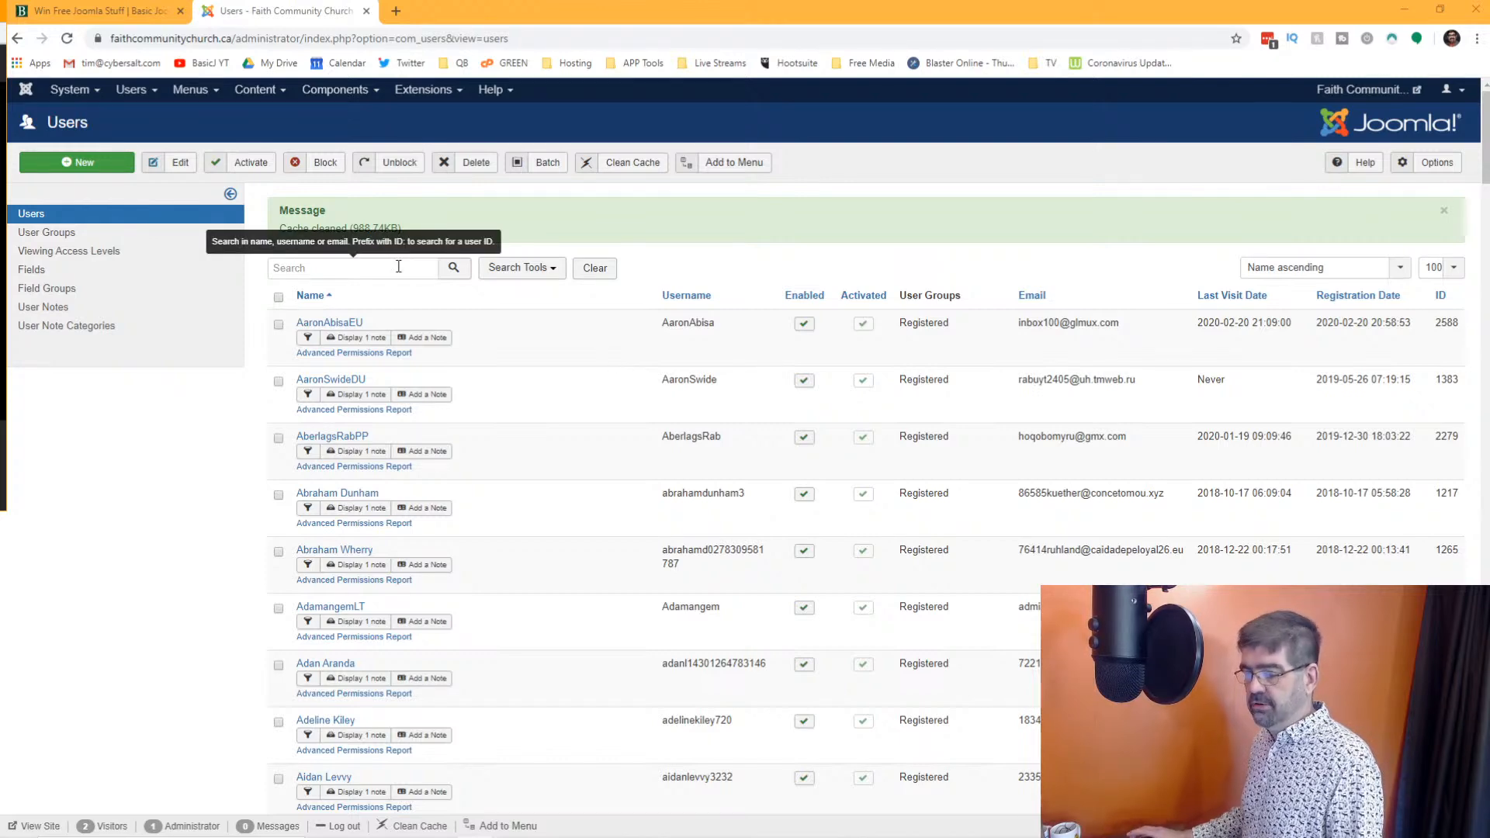
left_click(398, 266)
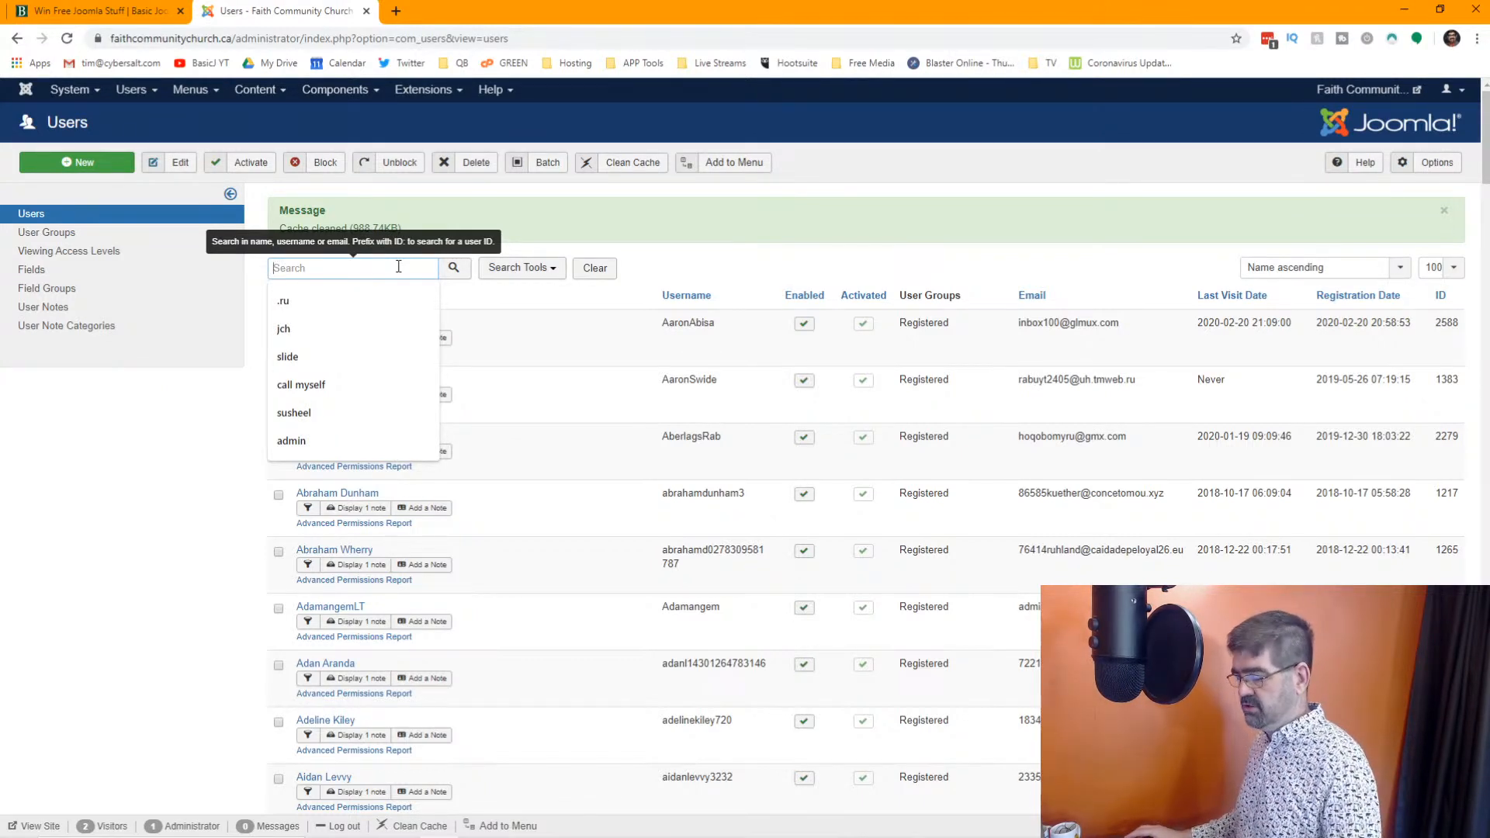
left_click(679, 239)
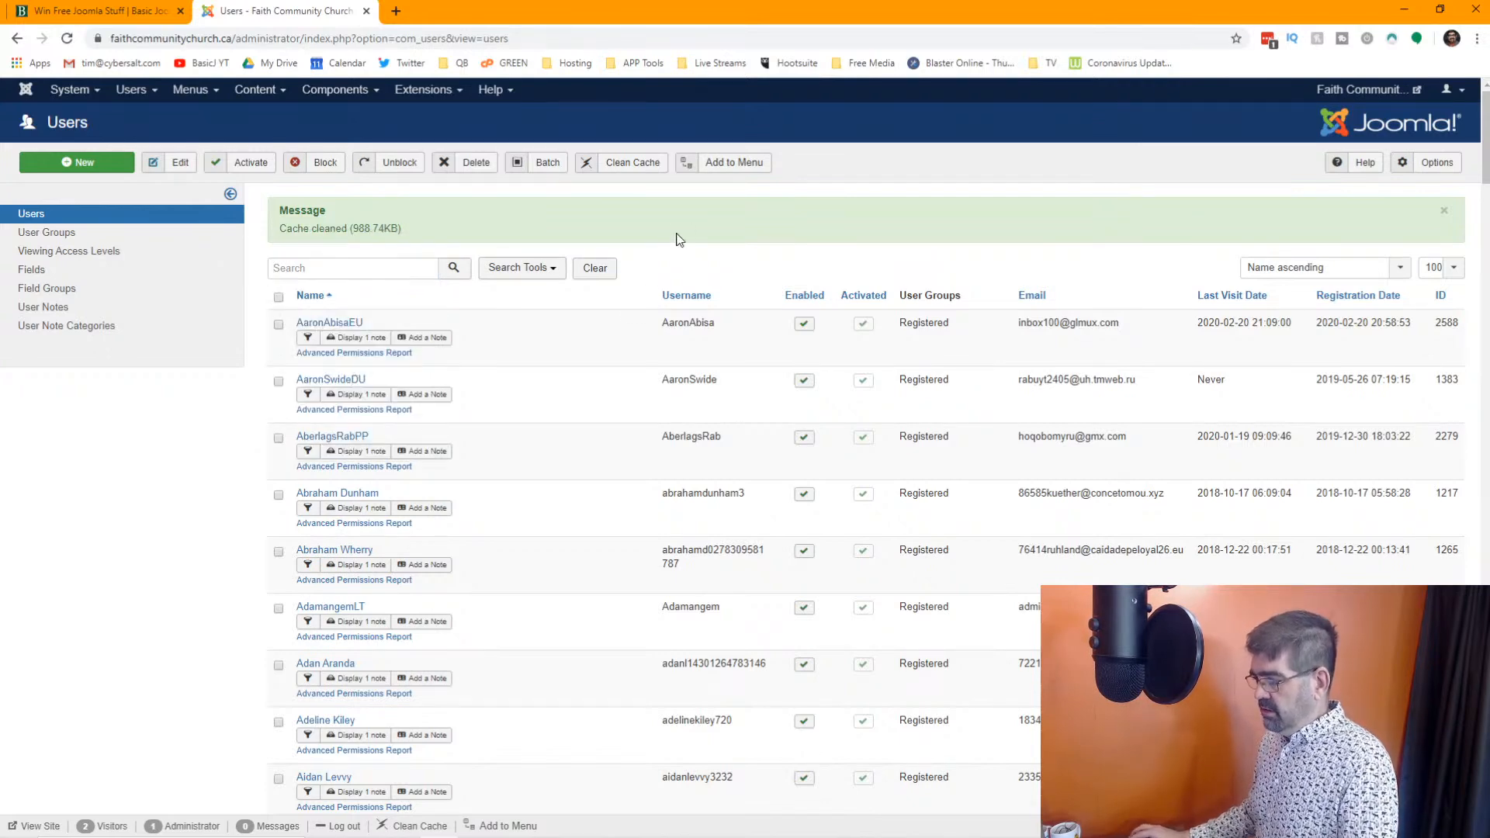
left_click(357, 269)
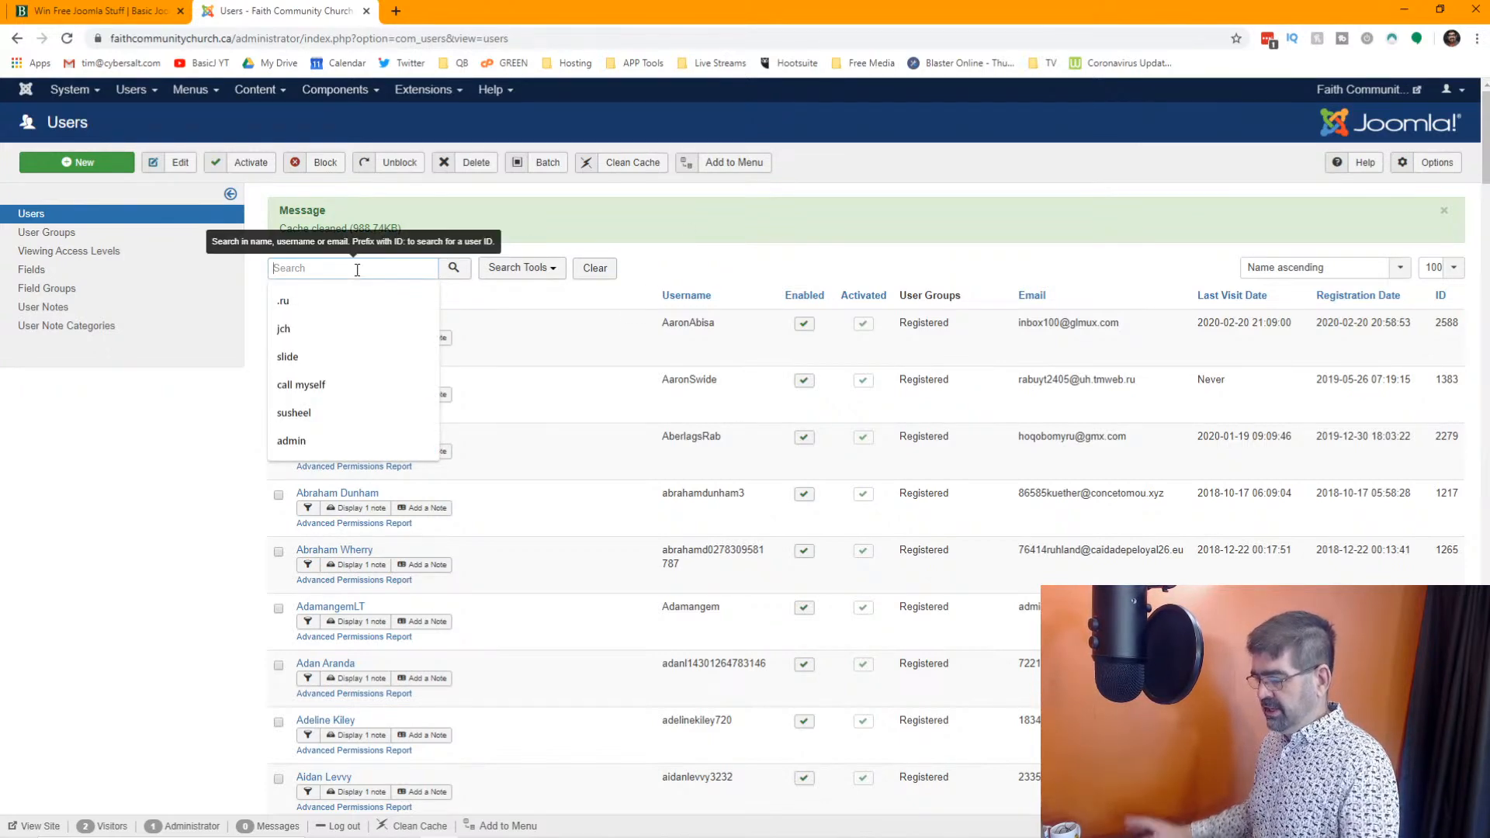
type("sex")
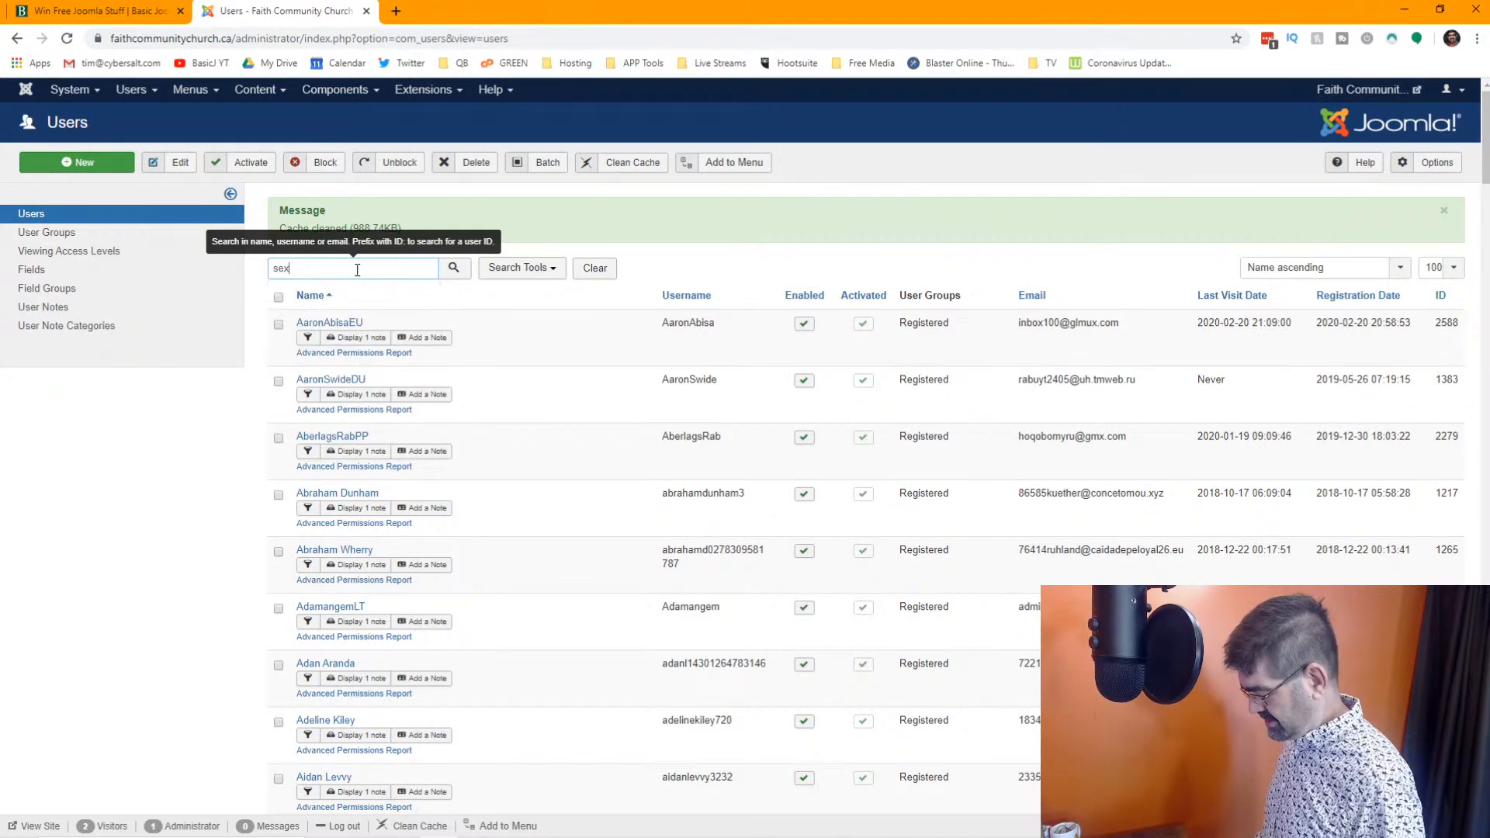
key("Return")
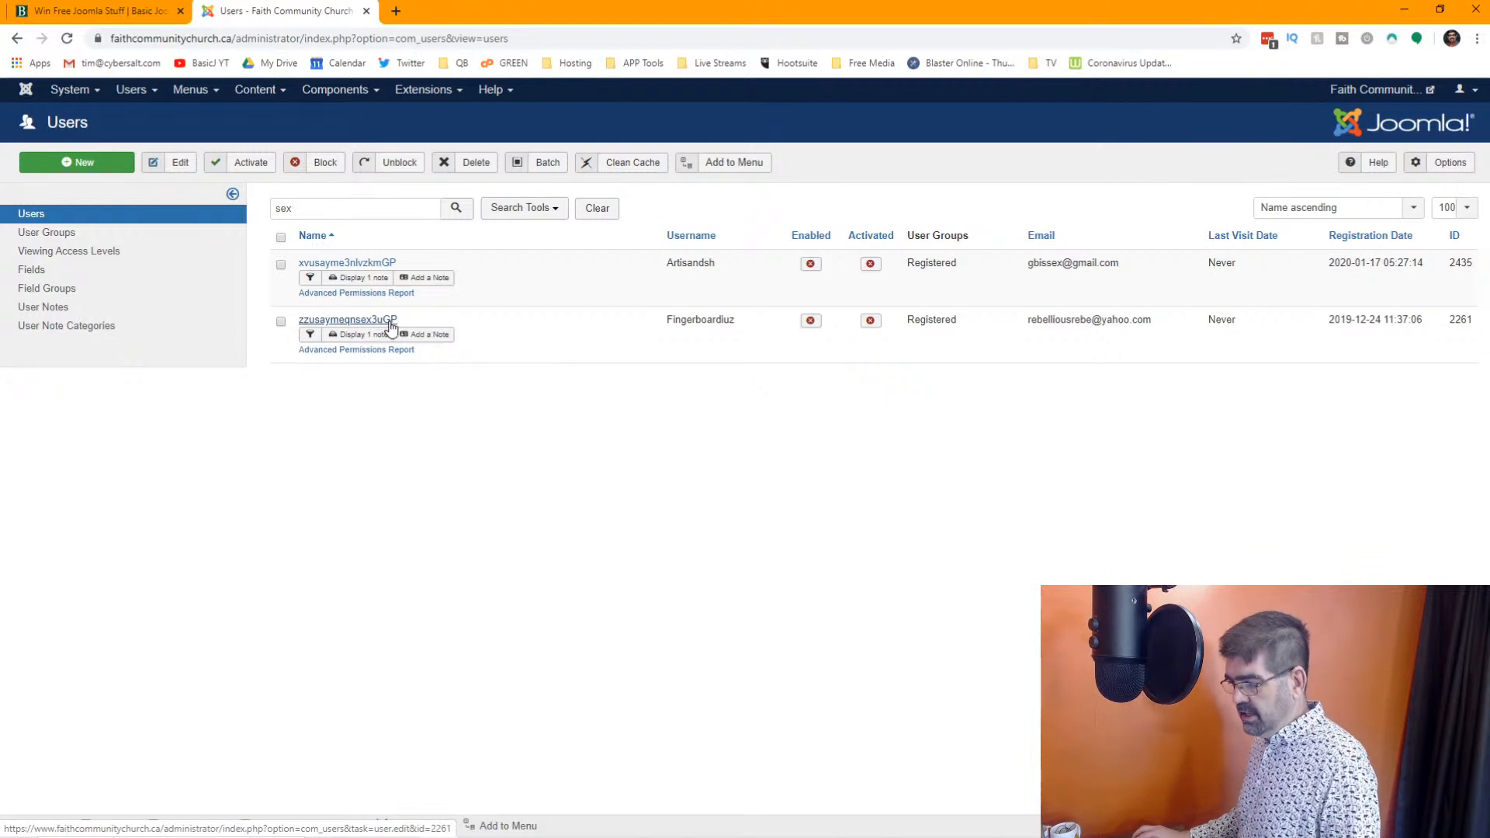
Select all accounts in the "sex" search results and permanently delete them
left_click(281, 236)
left_click(476, 164)
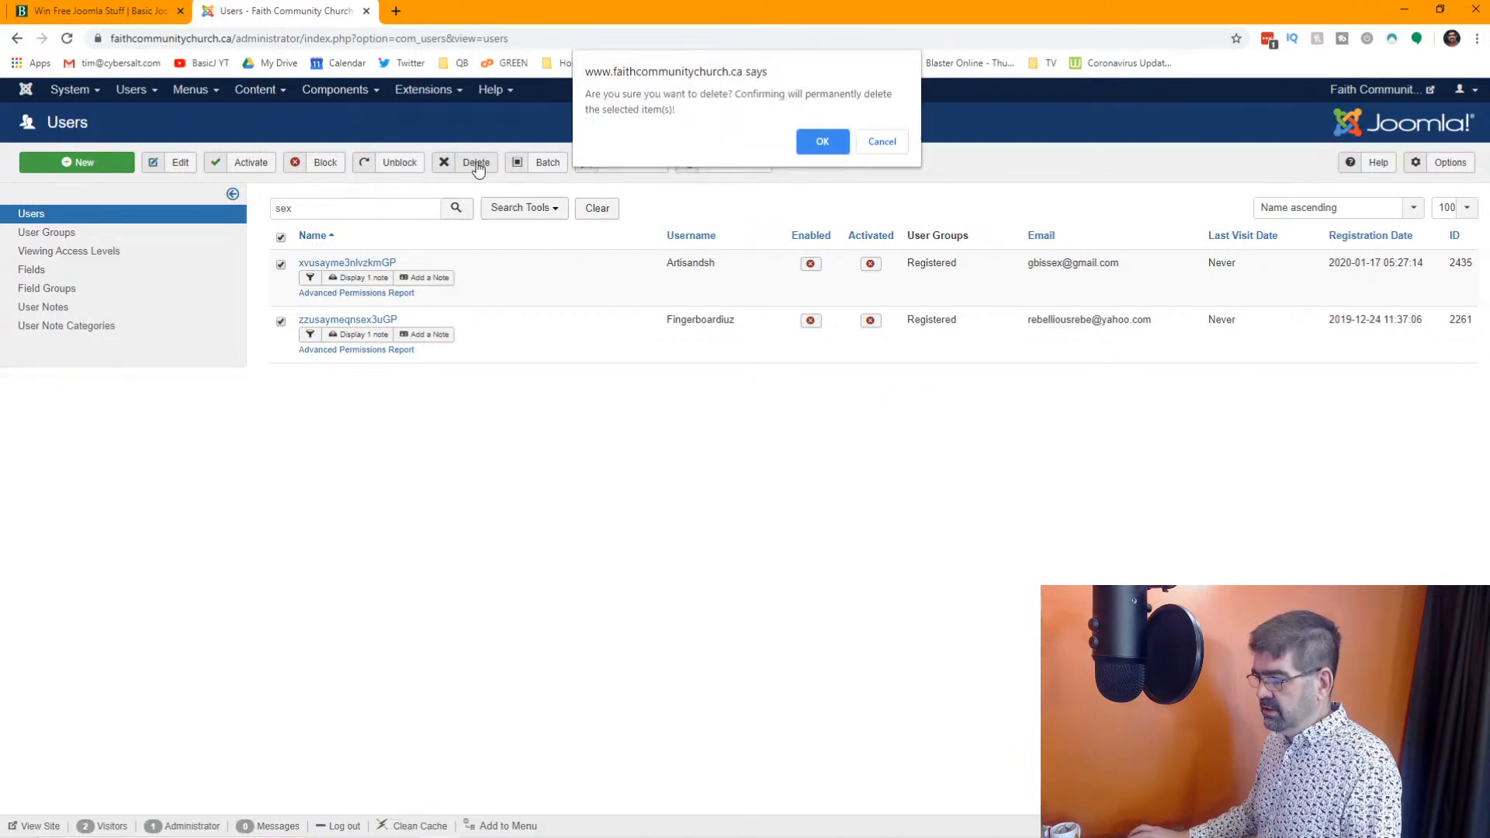
left_click(823, 144)
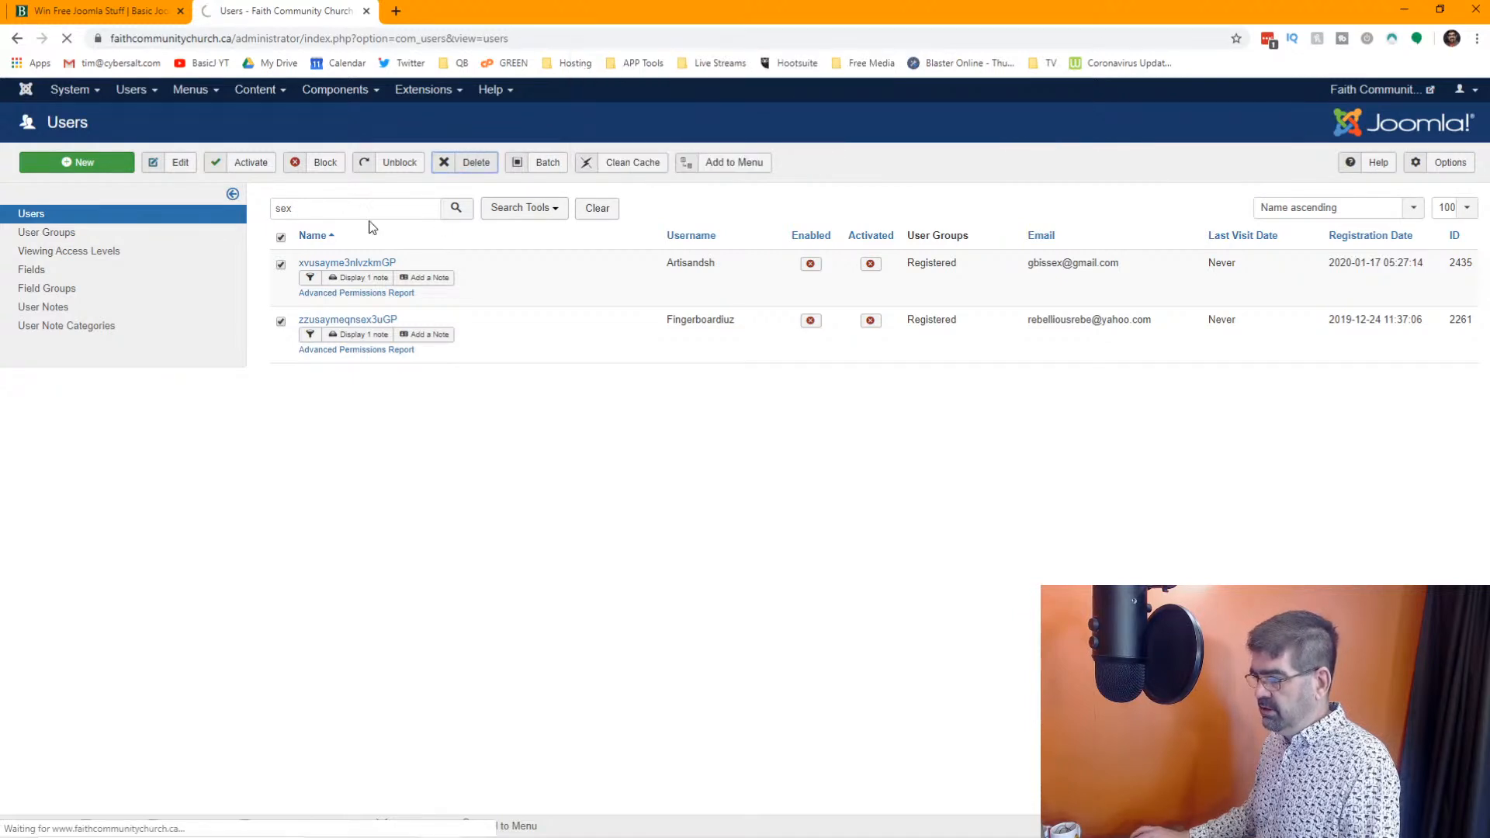
Replace the search term and search the user list for "GP"
double_click(341, 266)
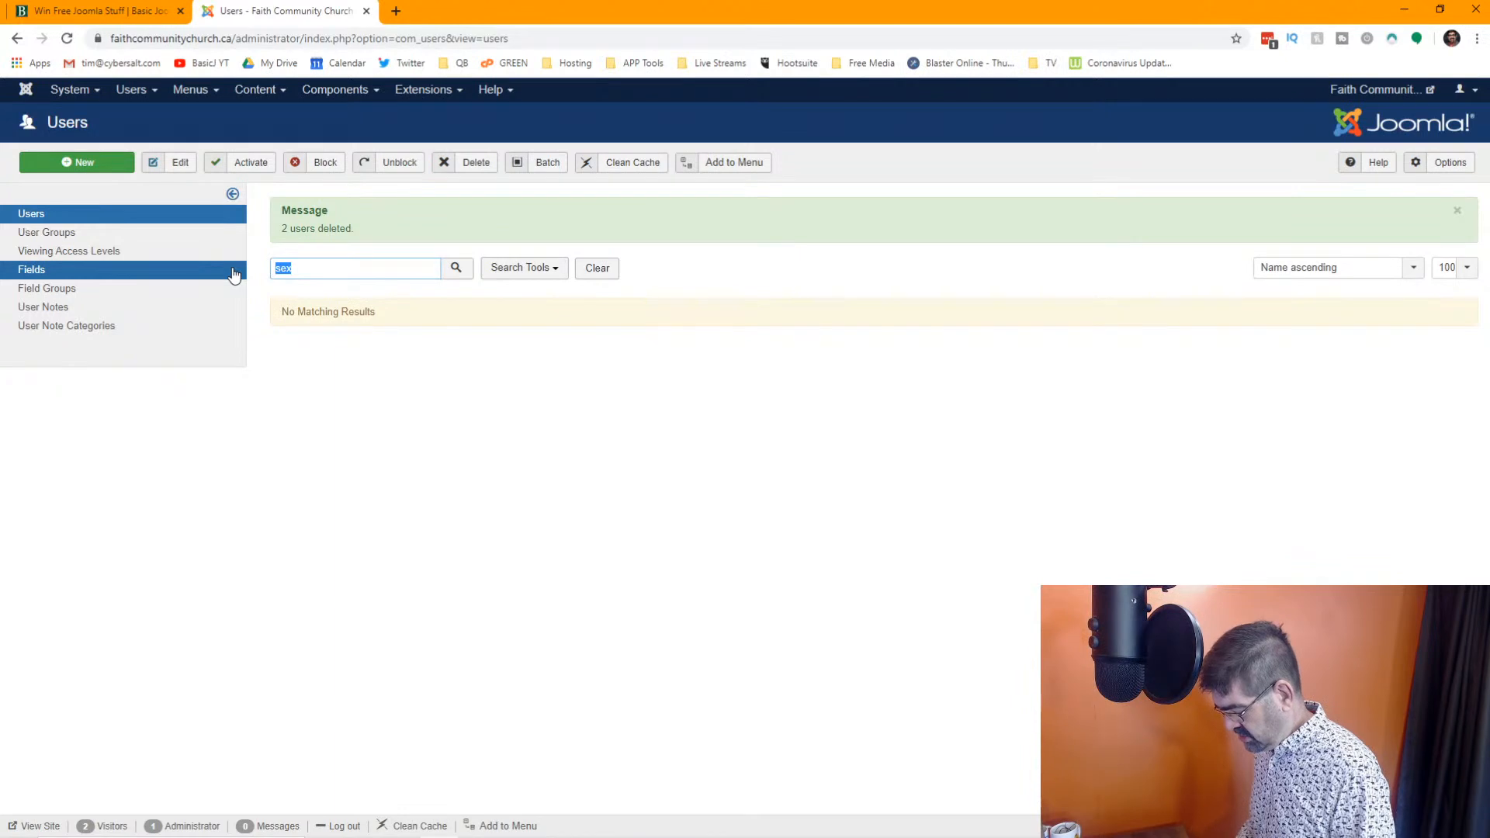
type("GP")
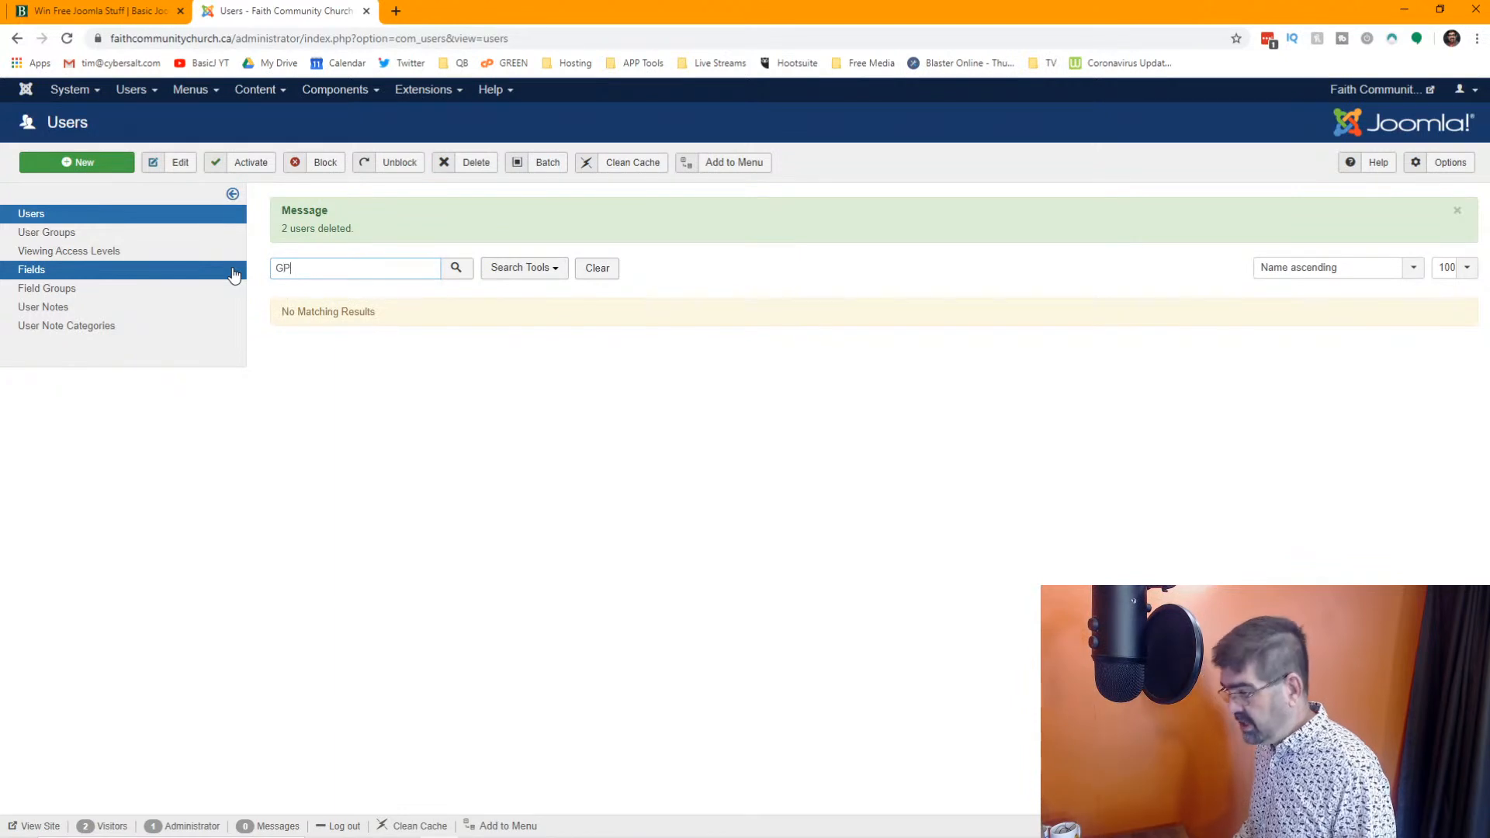
left_click(465, 273)
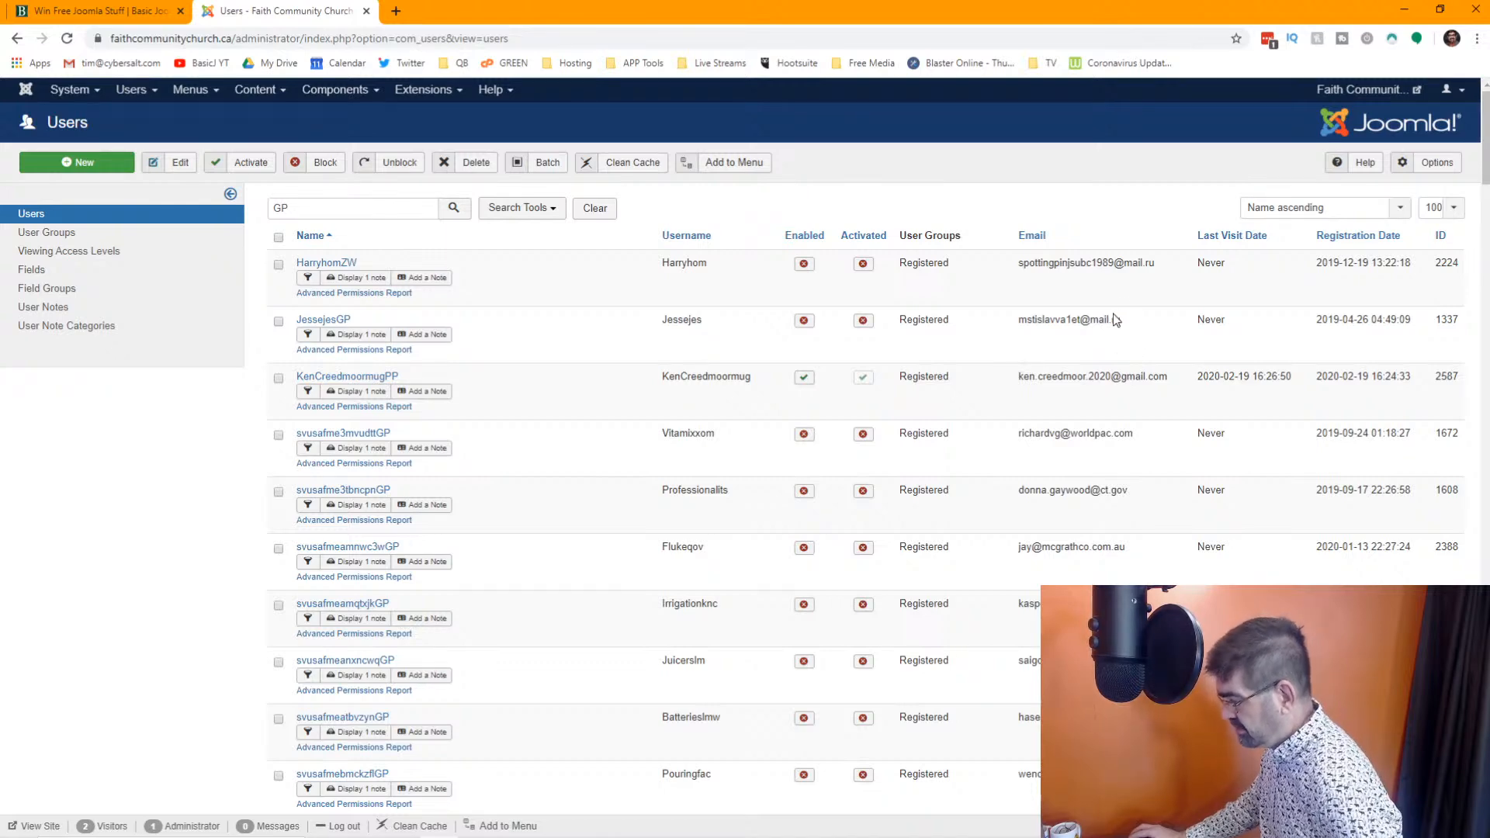
Look through the first page of "GP" search results, checking the names, email addresses, last visit dates and page navigation
scroll(579, 392, "down", 15)
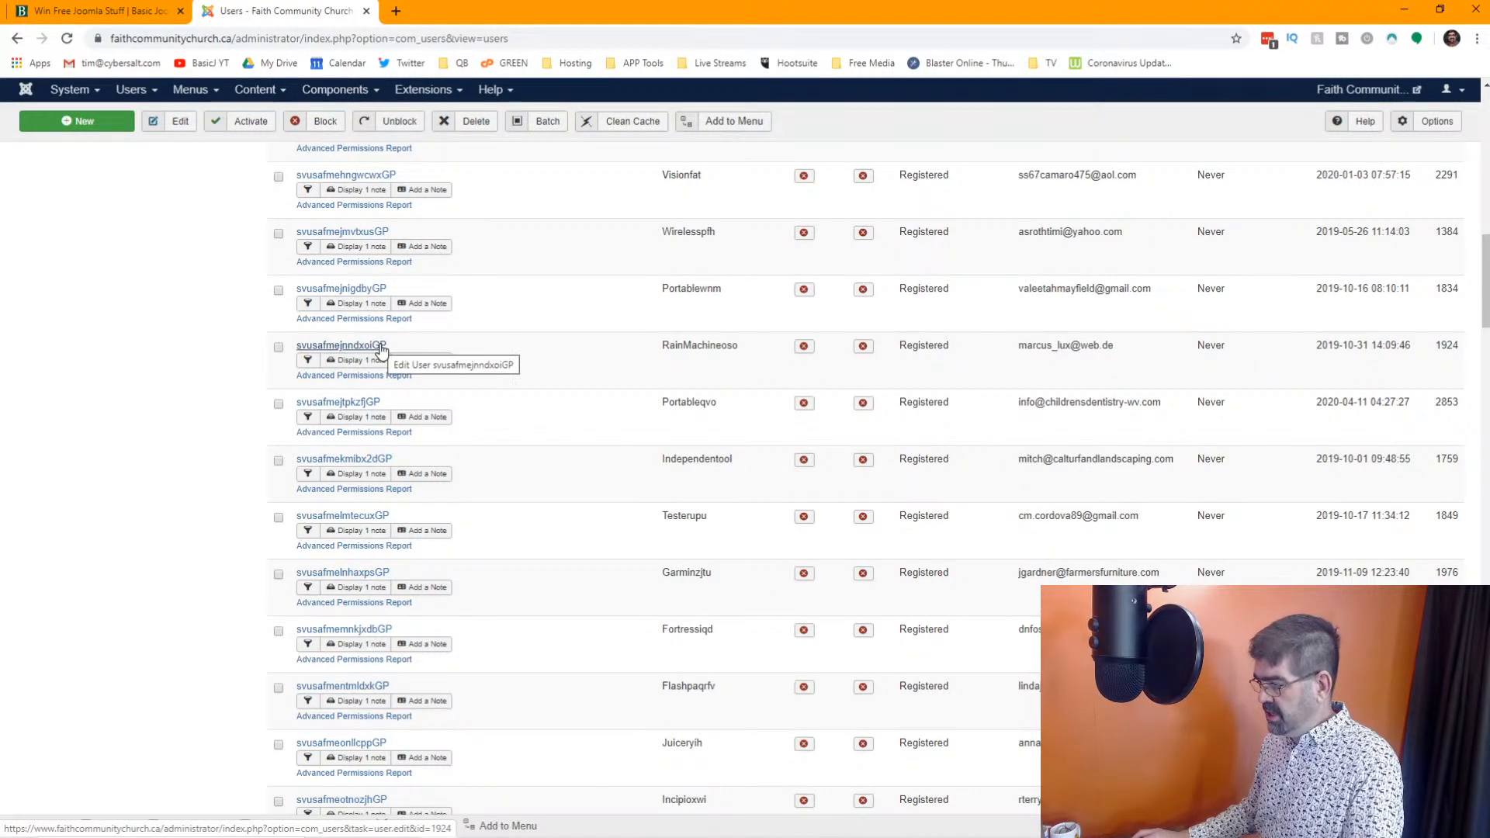
scroll(431, 357, "down", 2)
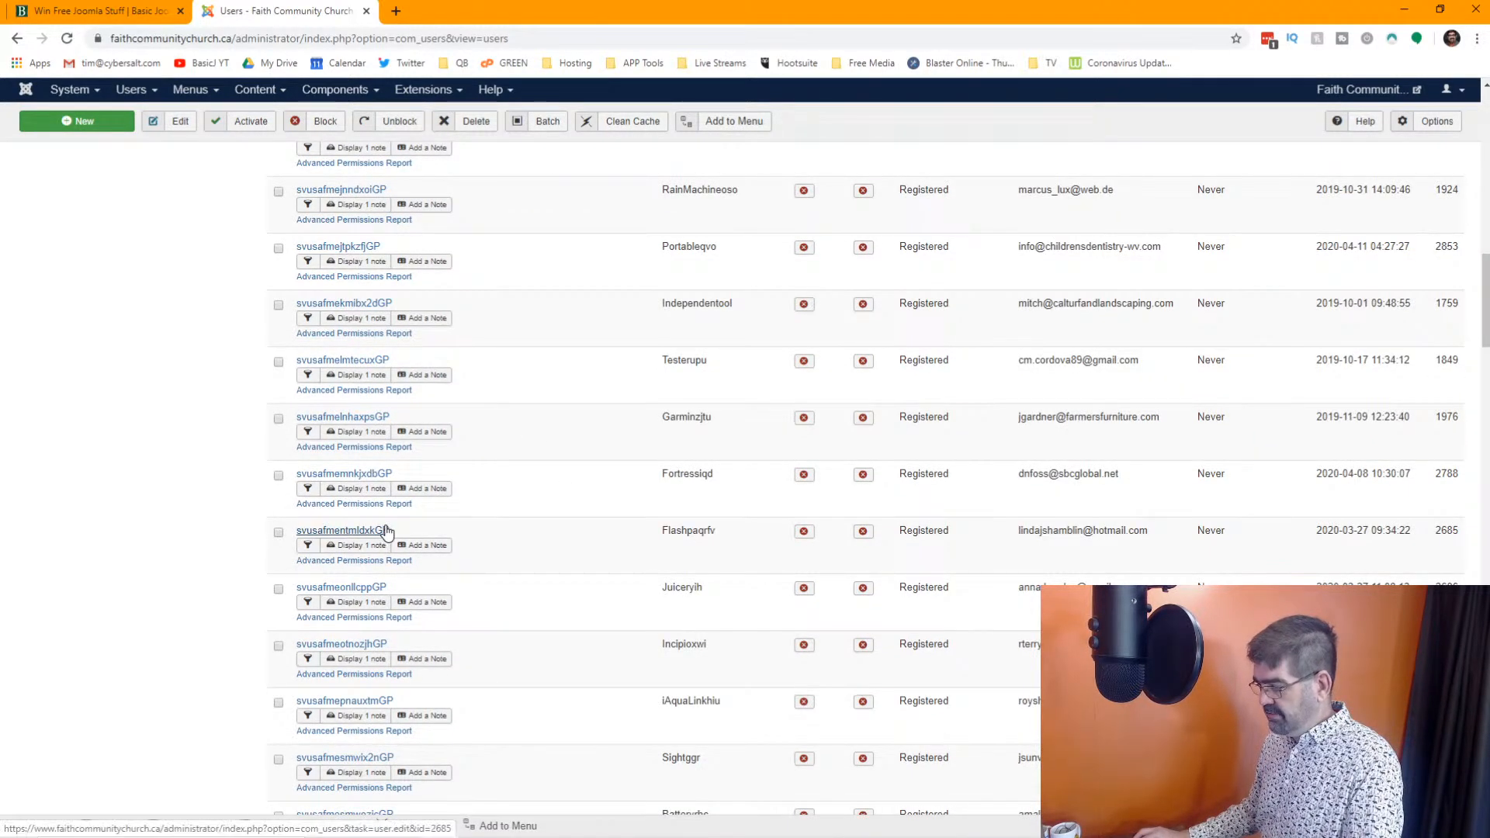
scroll(392, 504, "down", 15)
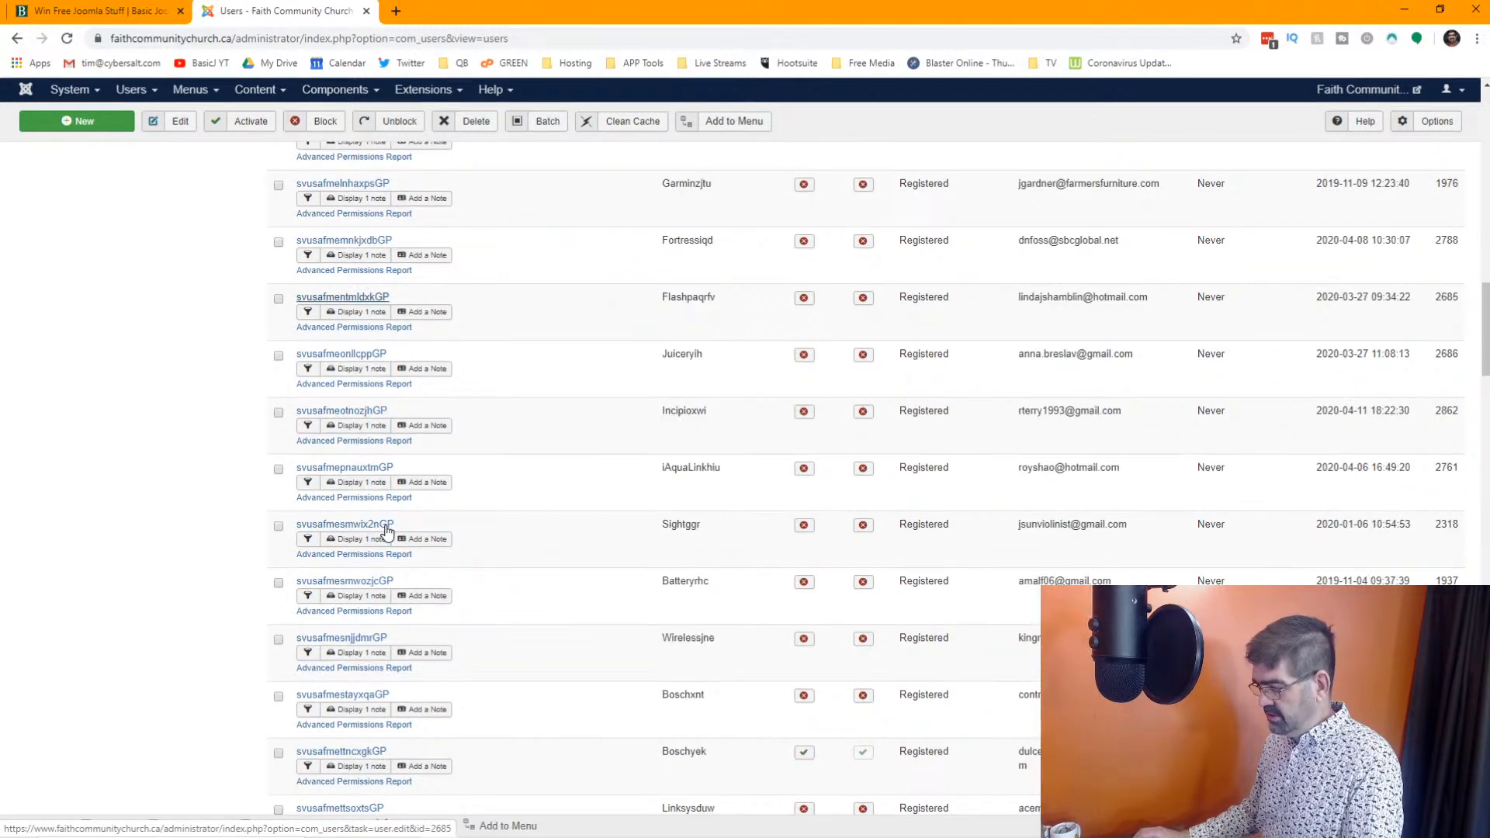
scroll(412, 496, "down", 20)
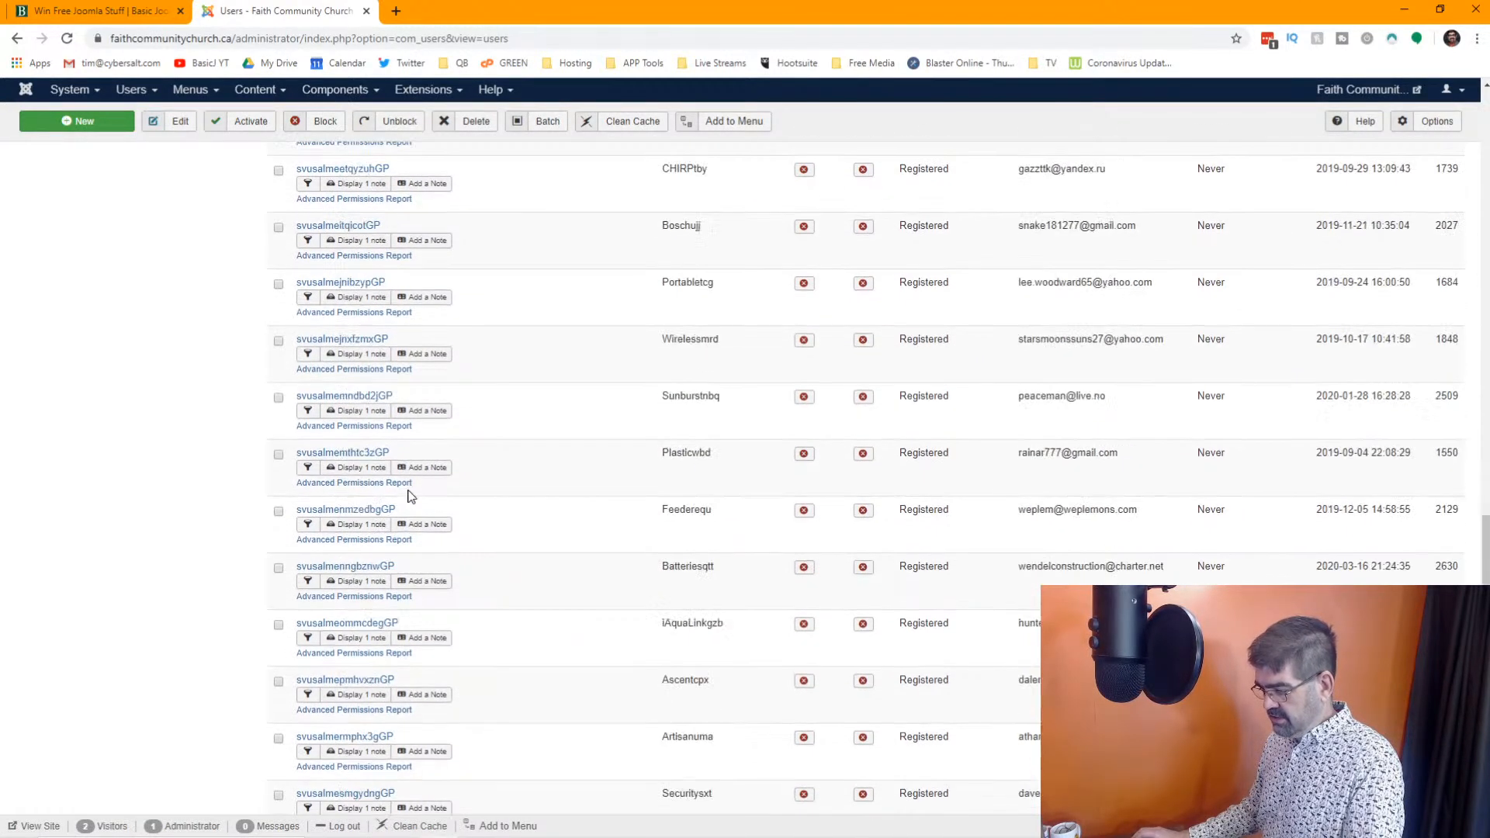
scroll(412, 496, "down", 15)
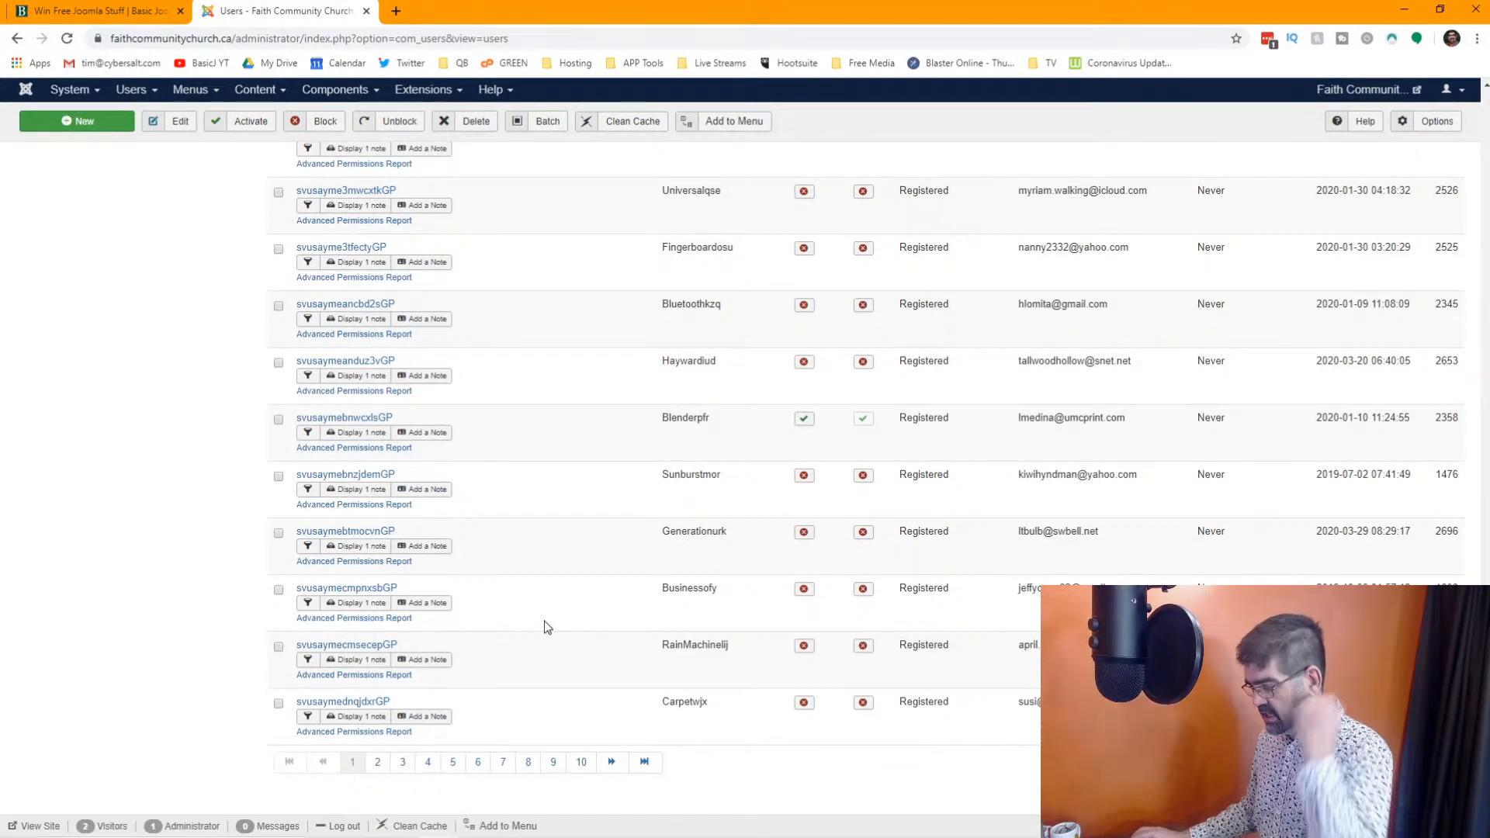
scroll(974, 505, "up", 20)
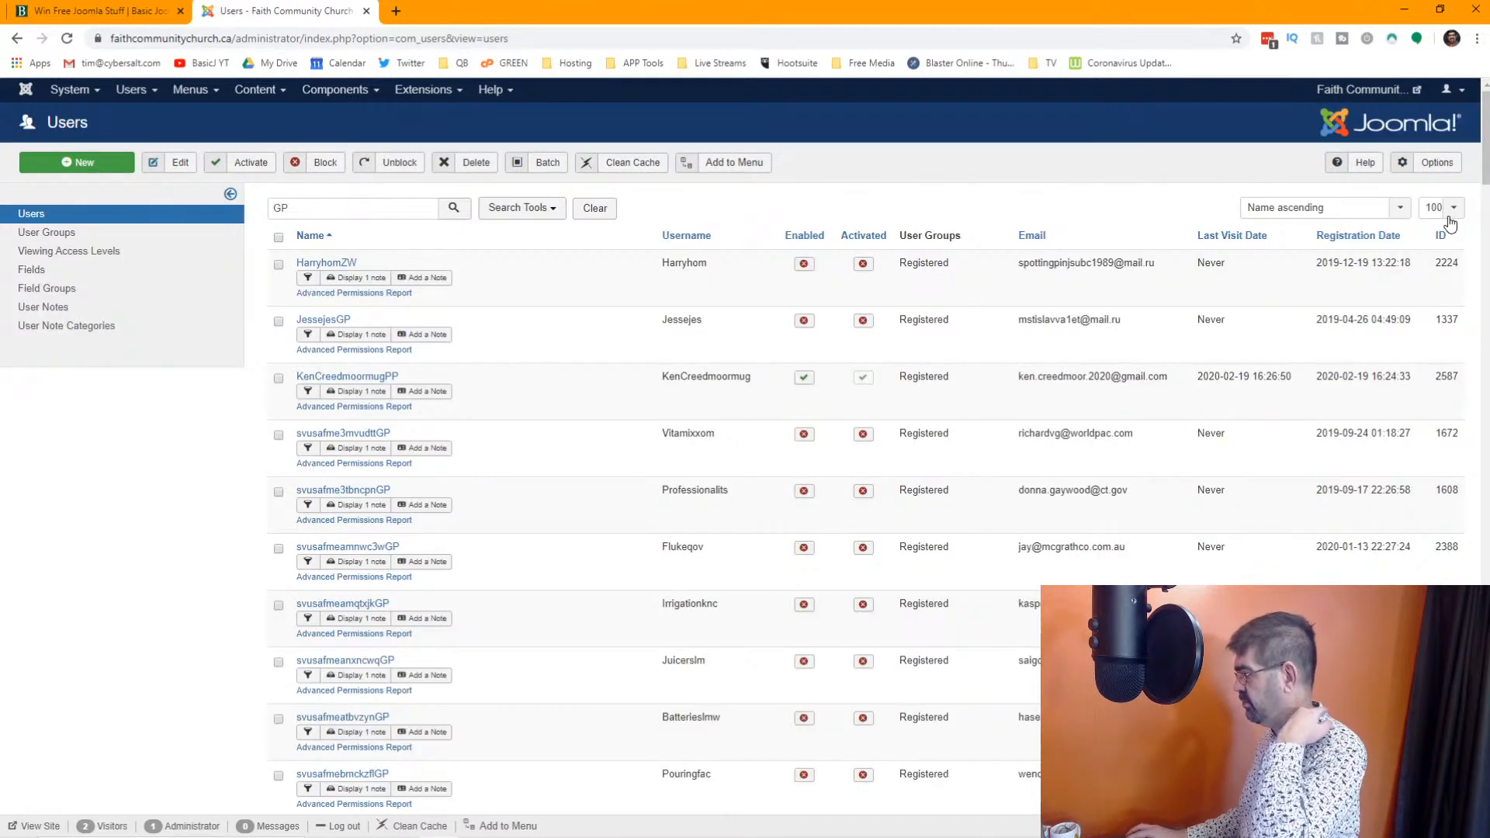
scroll(376, 572, "down", 1)
scroll(376, 573, "down", 20)
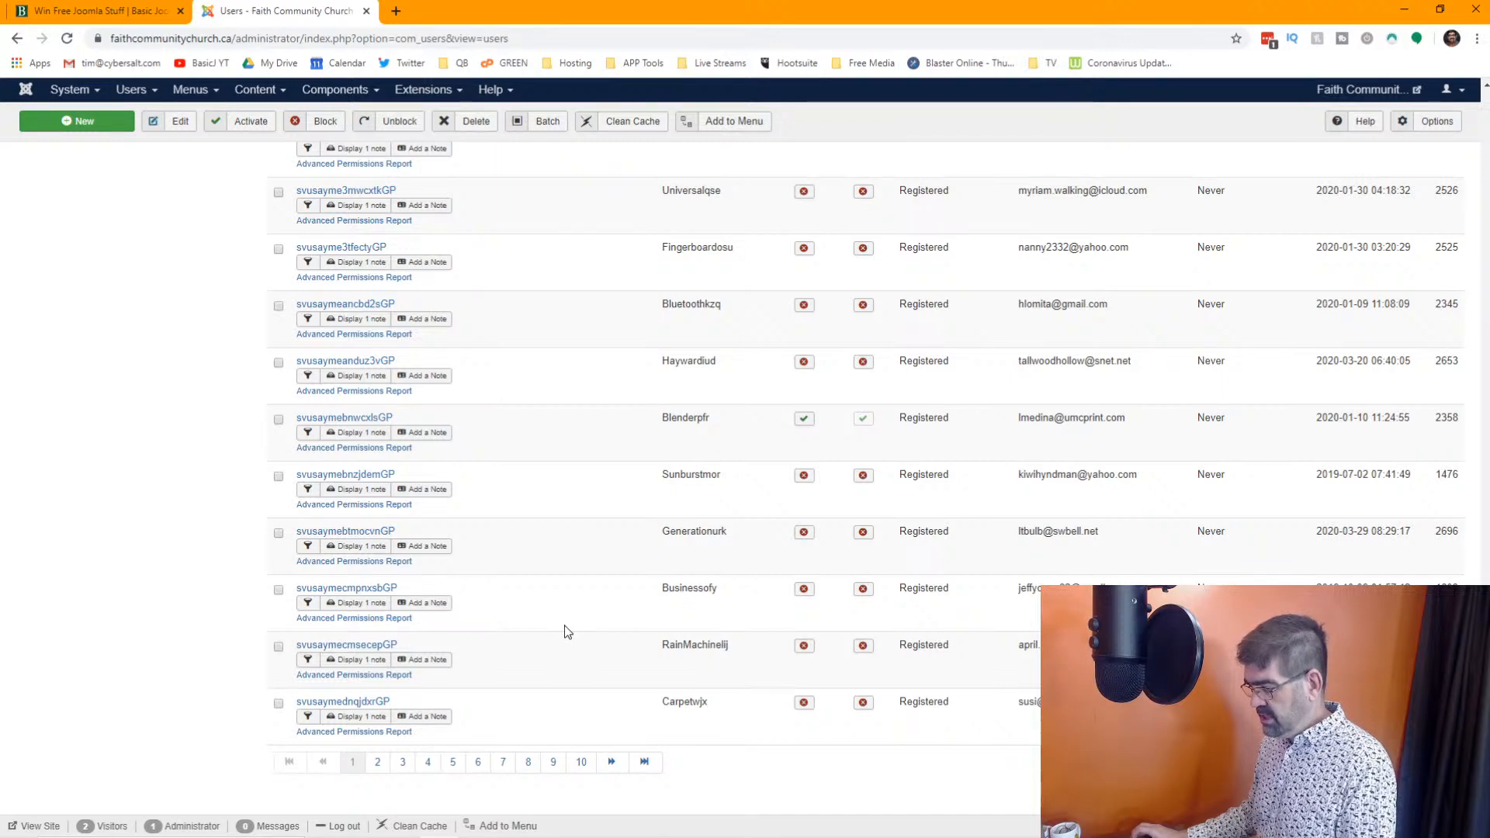
scroll(568, 630, "up", 15)
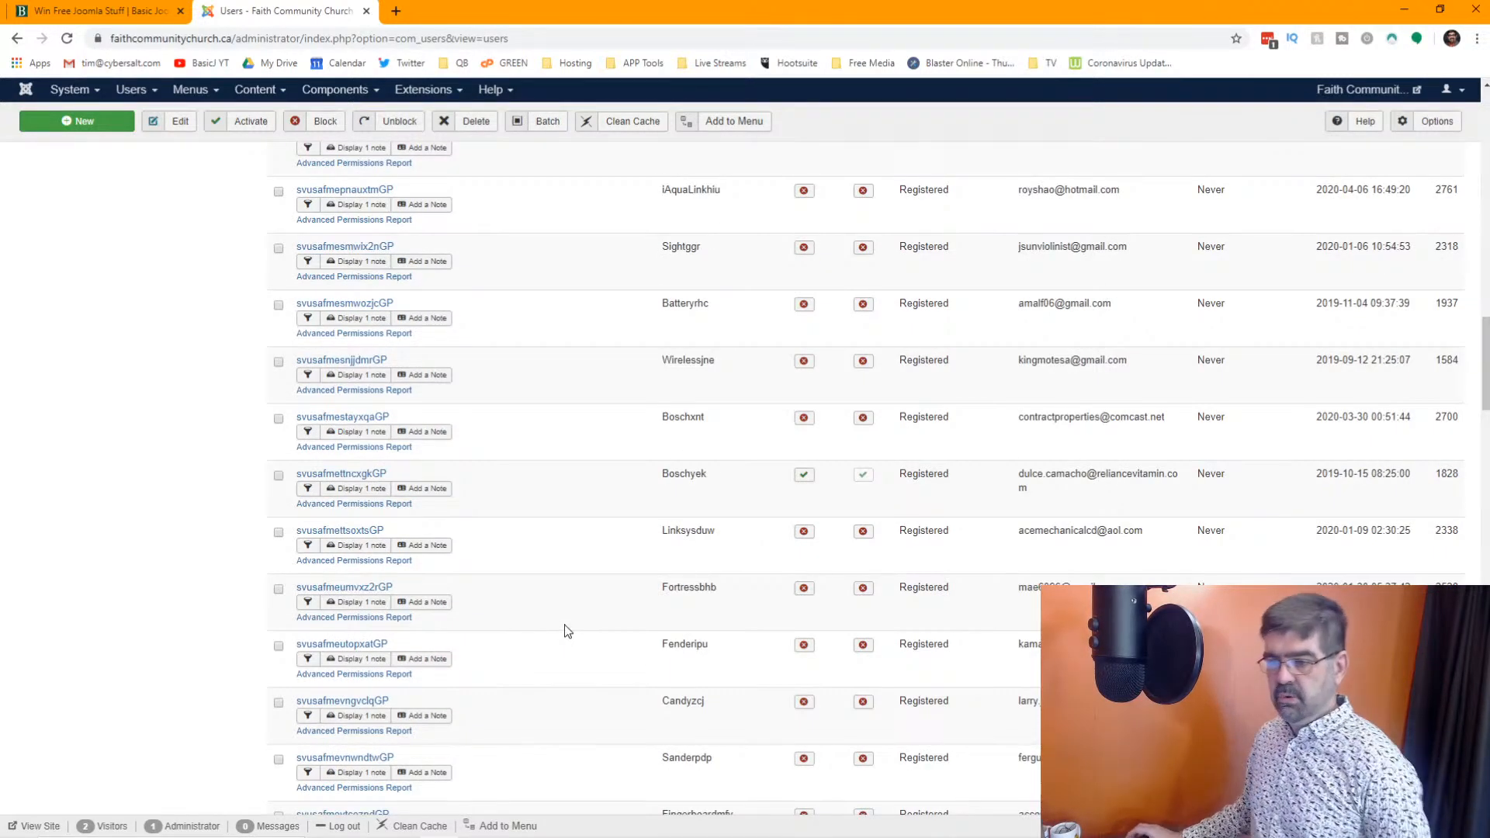
scroll(568, 631, "up", 15)
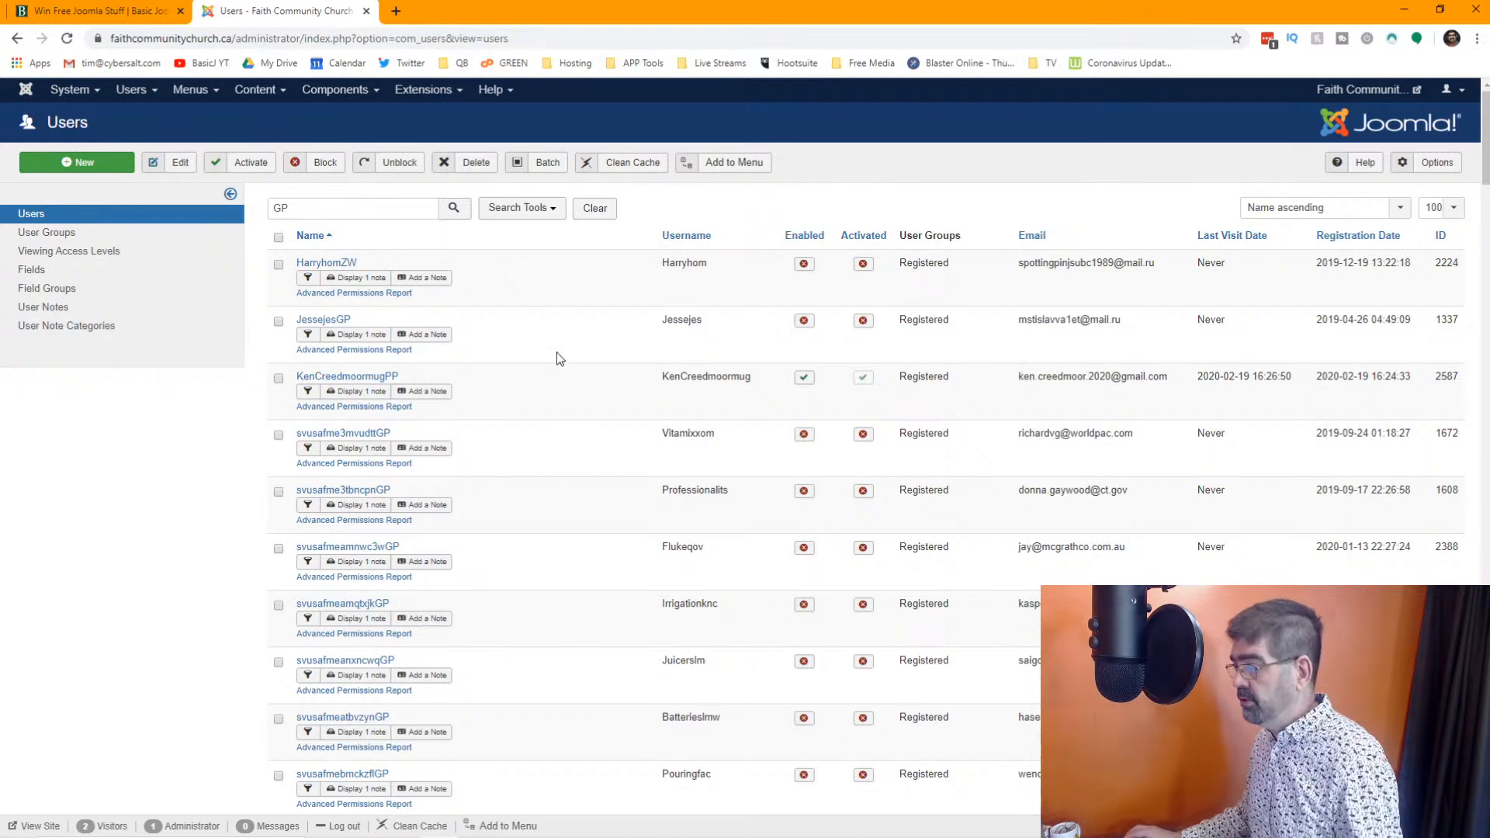
Show the search filters and limit the "GP" results to the Super Users group to check for matches
left_click(553, 209)
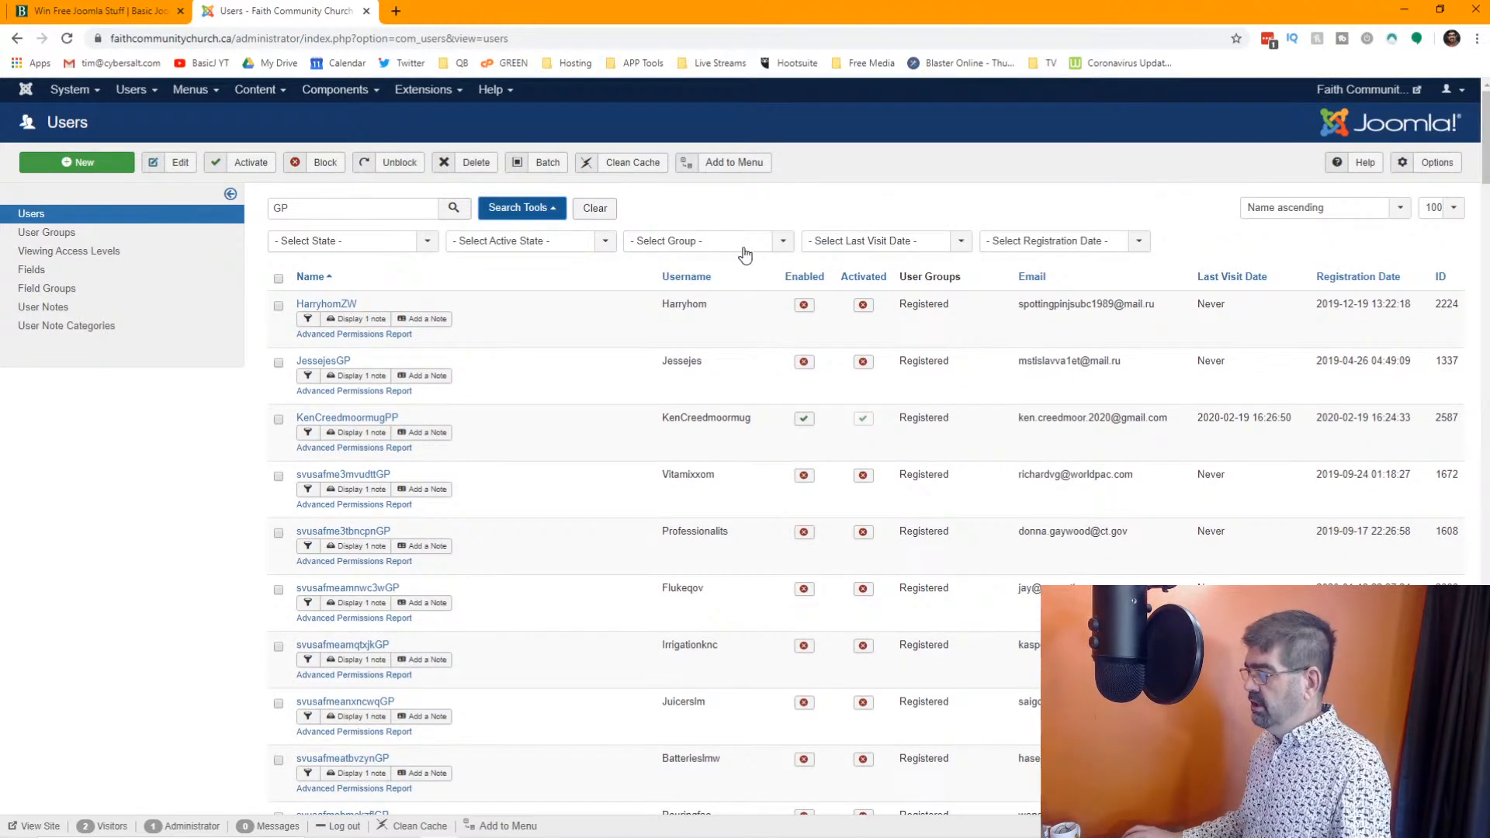
left_click(749, 245)
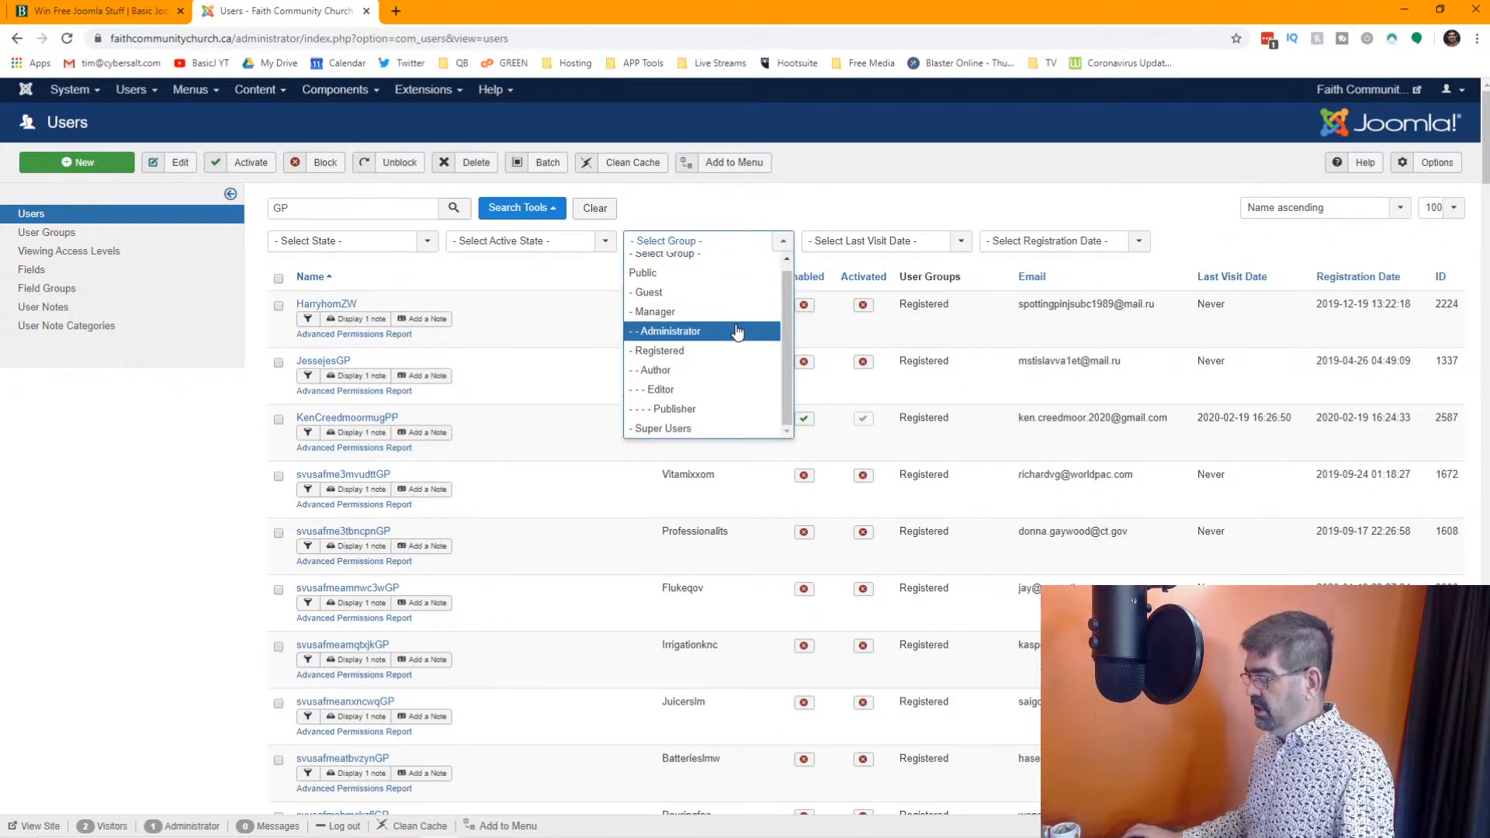
left_click(708, 426)
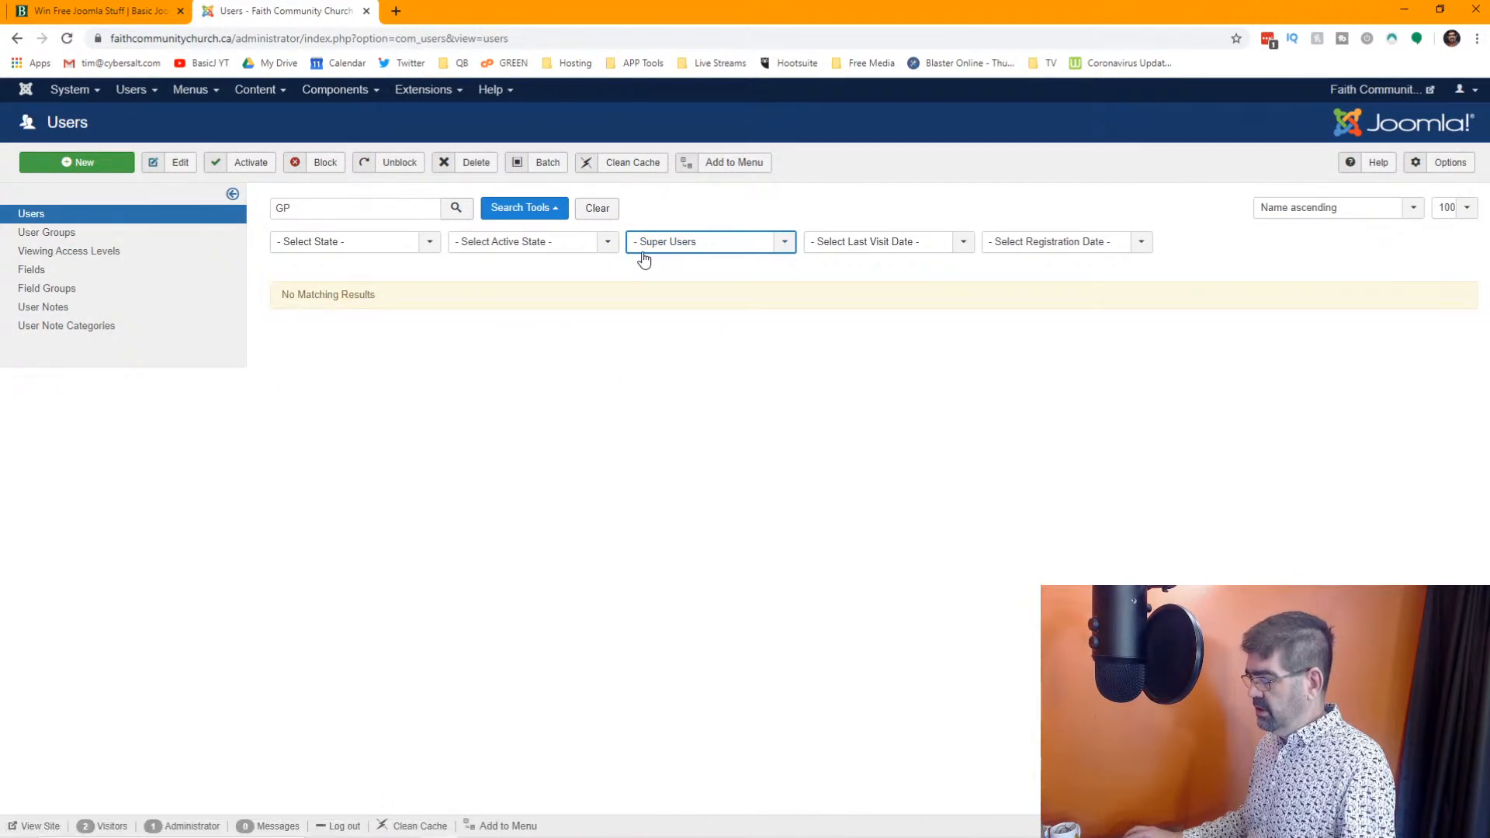
Set the group filter to Registered and look through pages 1 and 4 of the "GP" results
left_click(788, 247)
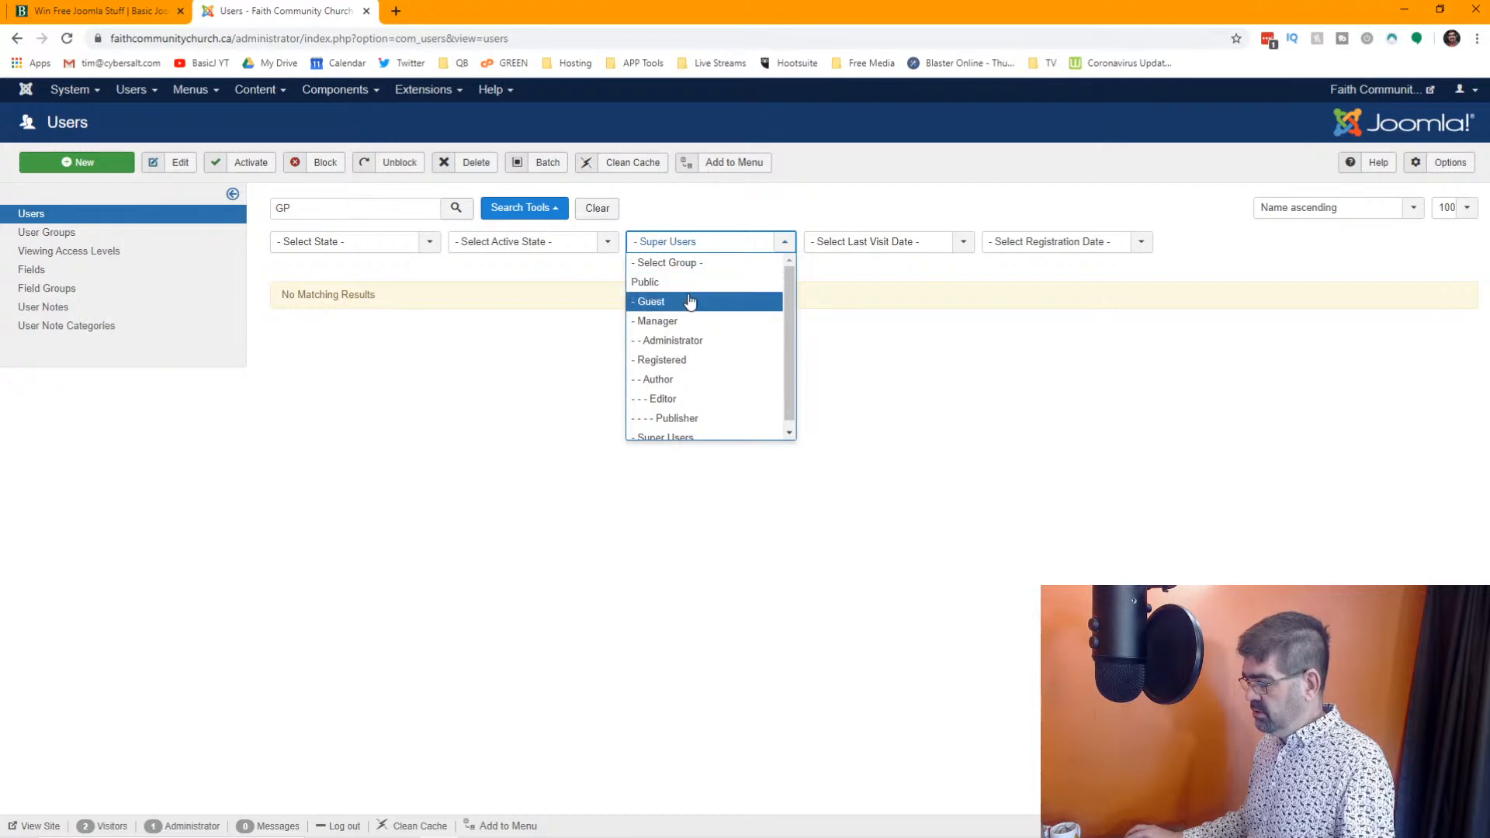
left_click(695, 360)
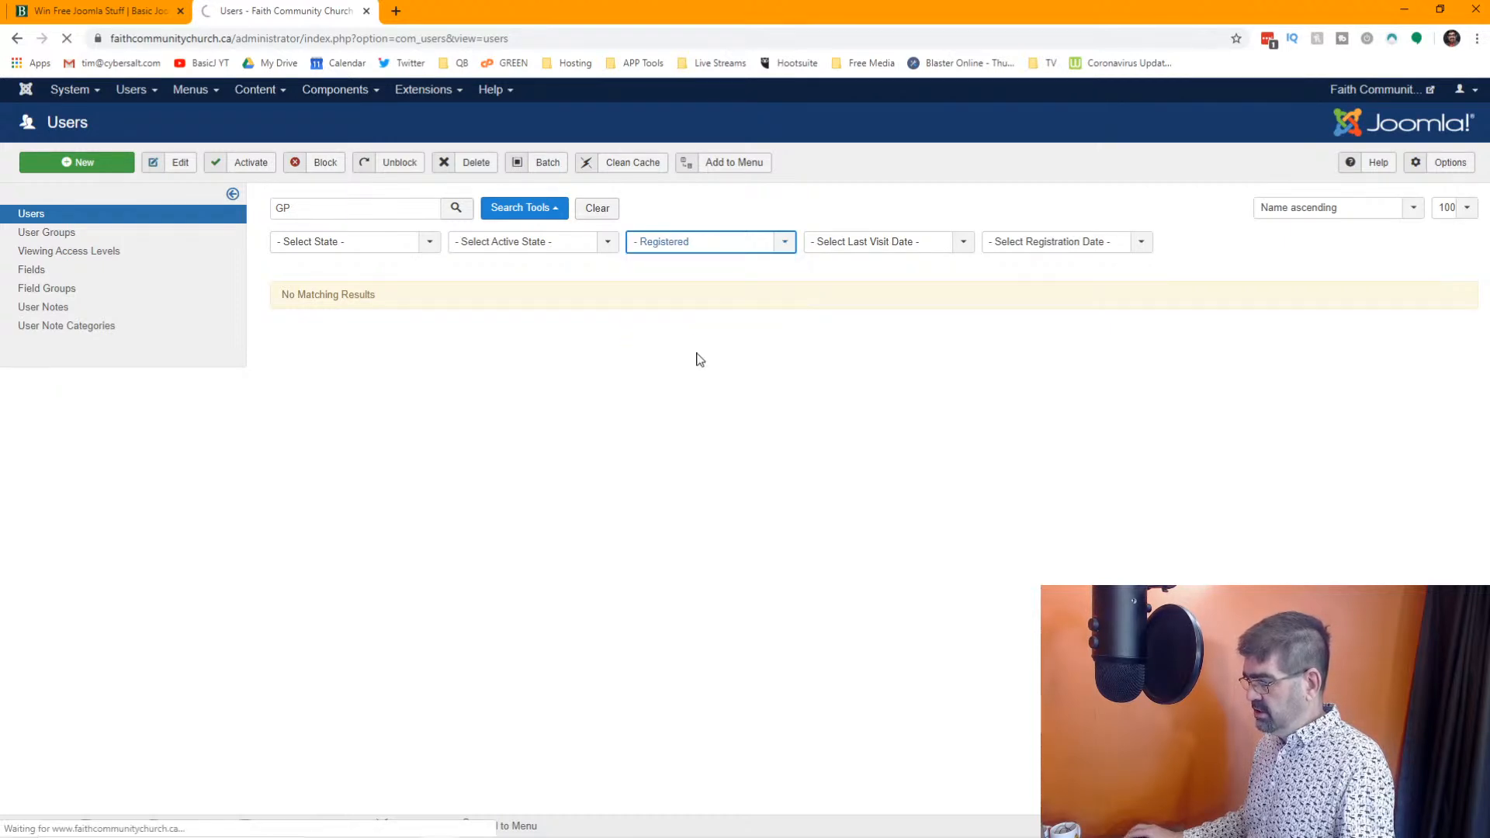
scroll(698, 365, "down", 15)
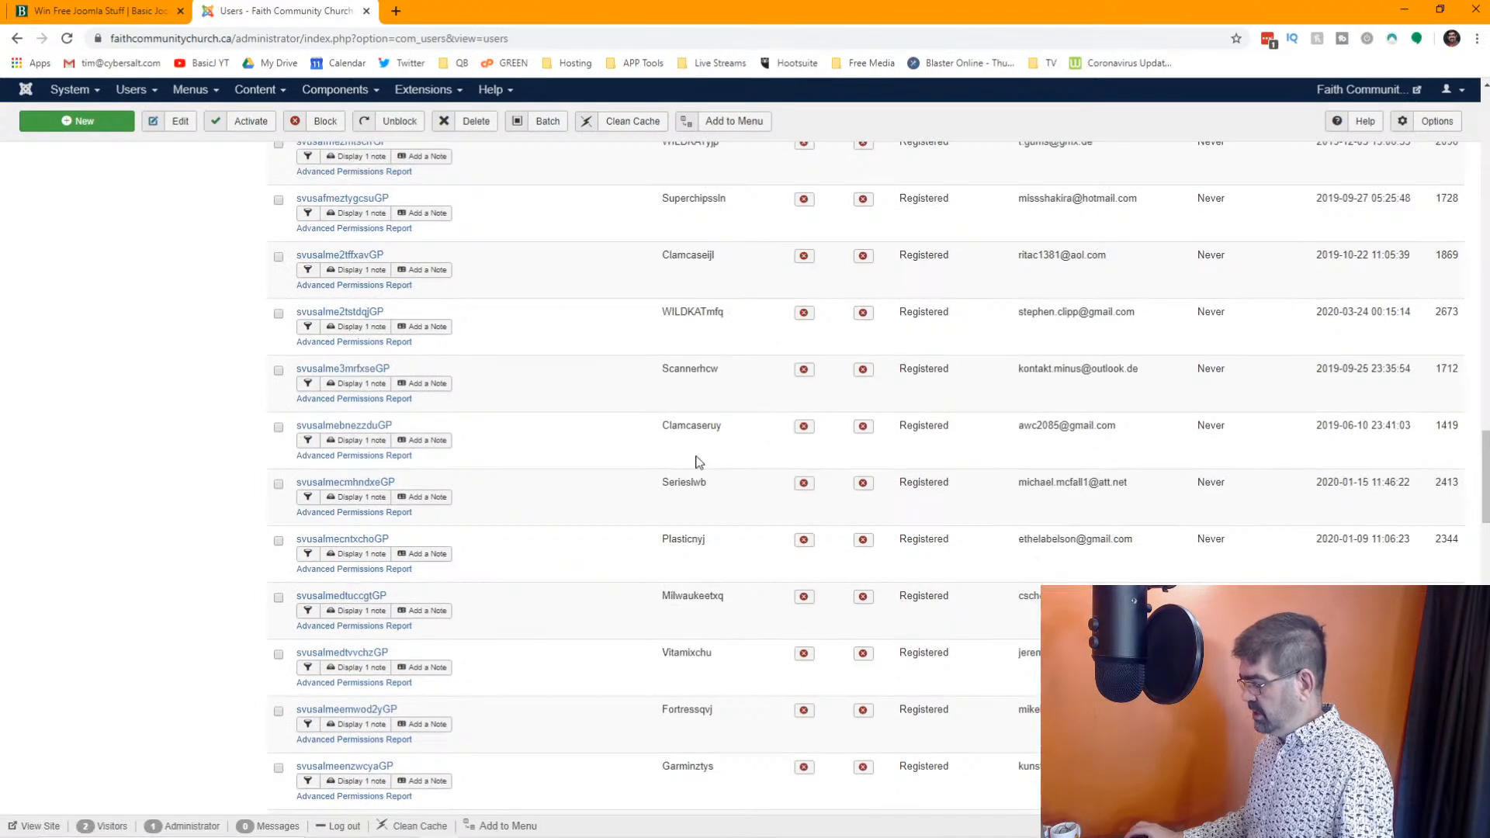
scroll(610, 554, "down", 3)
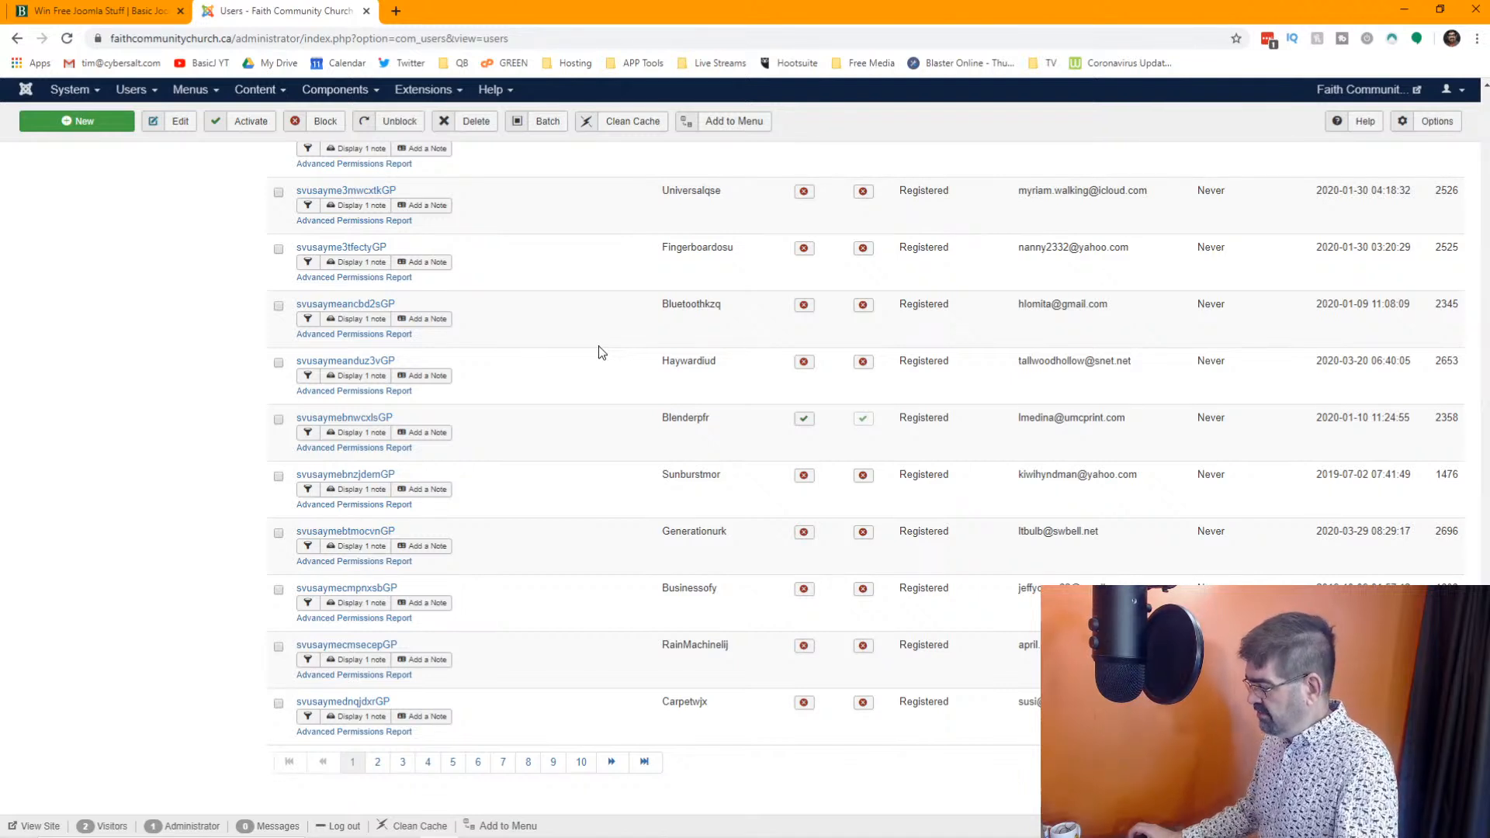
left_click(429, 763)
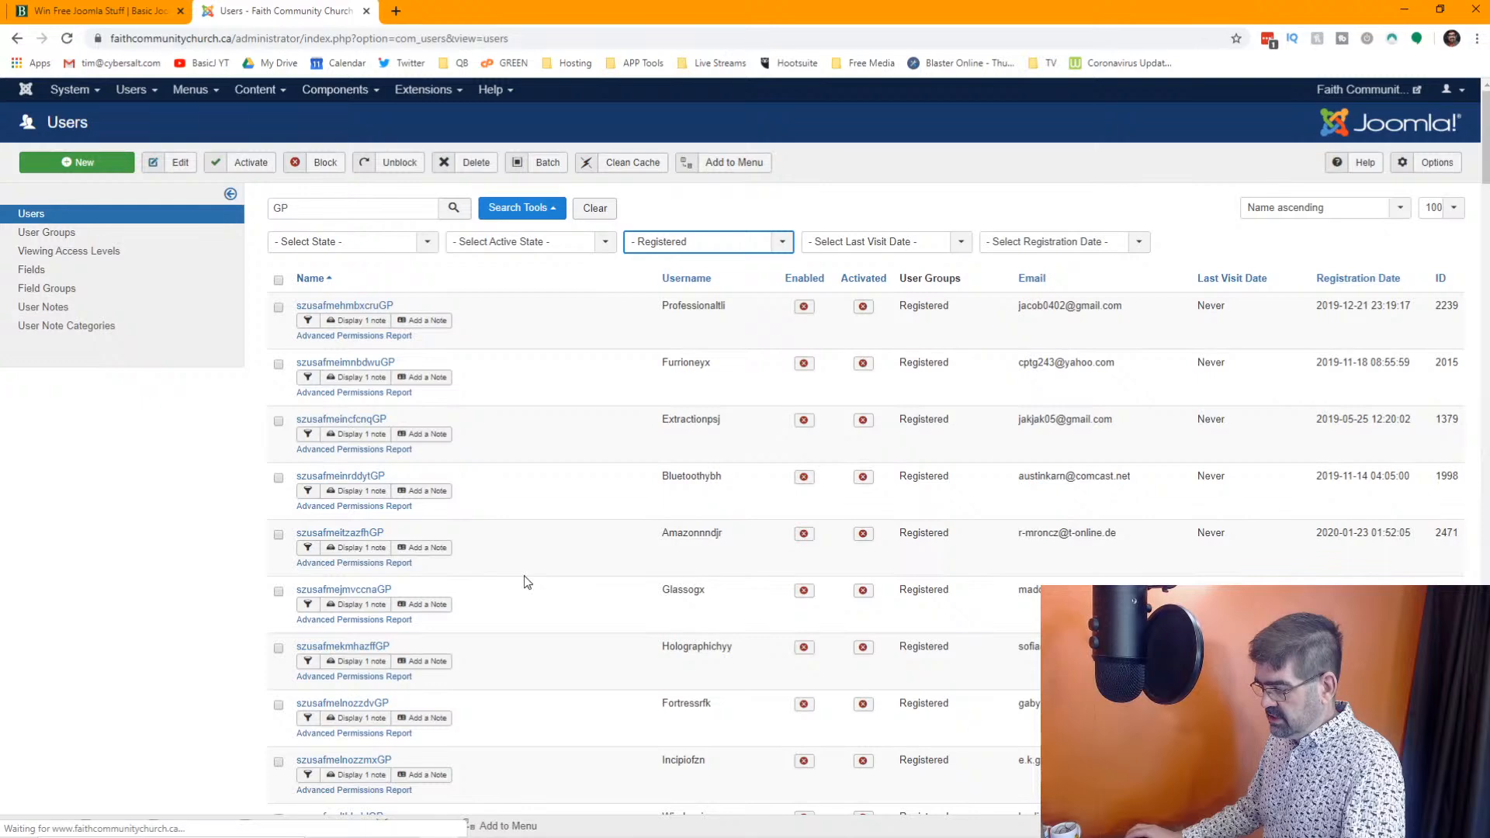
scroll(527, 582, "down", 20)
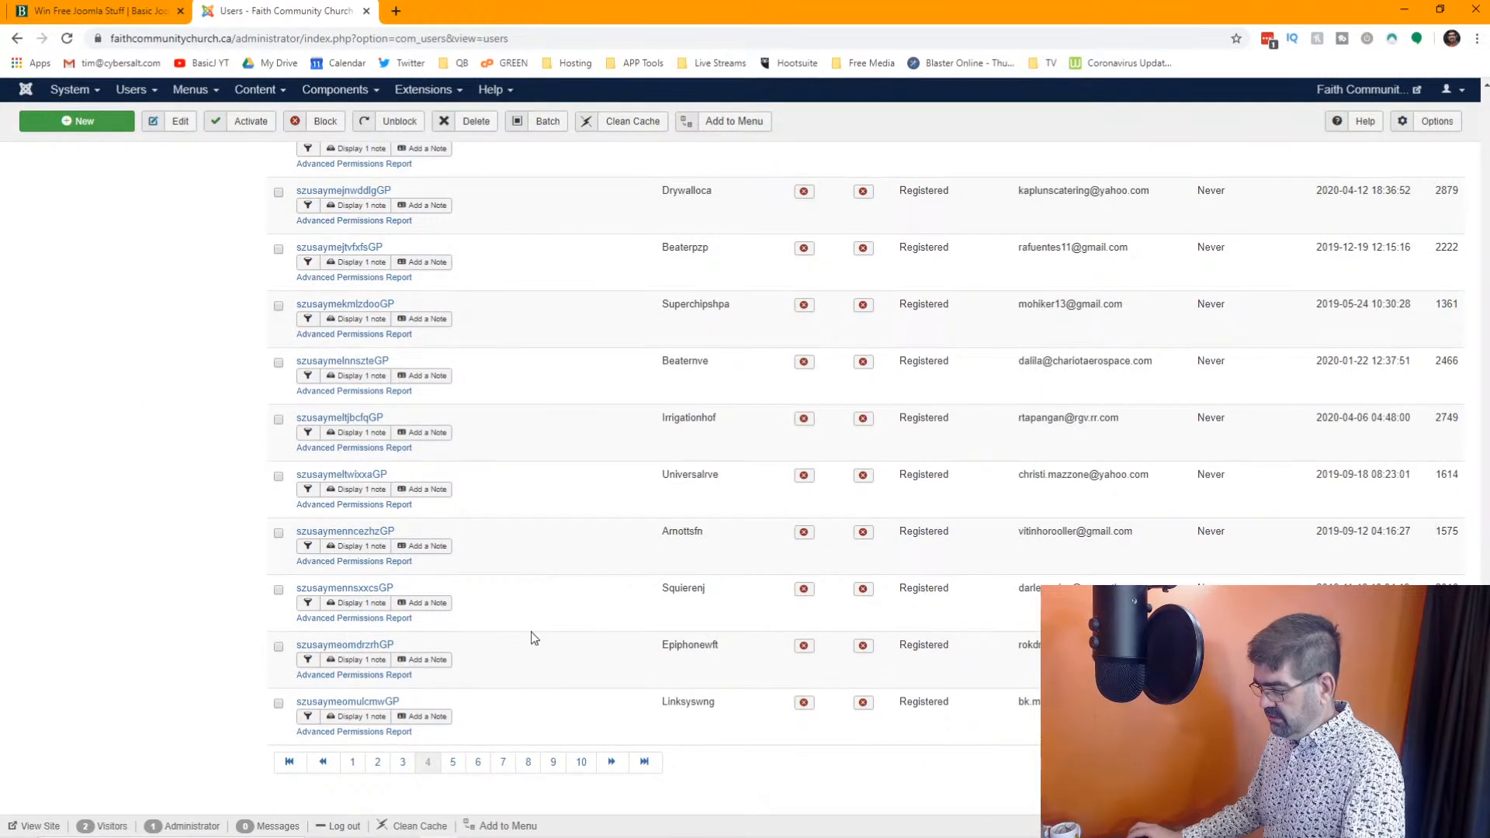
Review page 9 of the Registered "GP" results, then select all users on that page and delete them
left_click(556, 761)
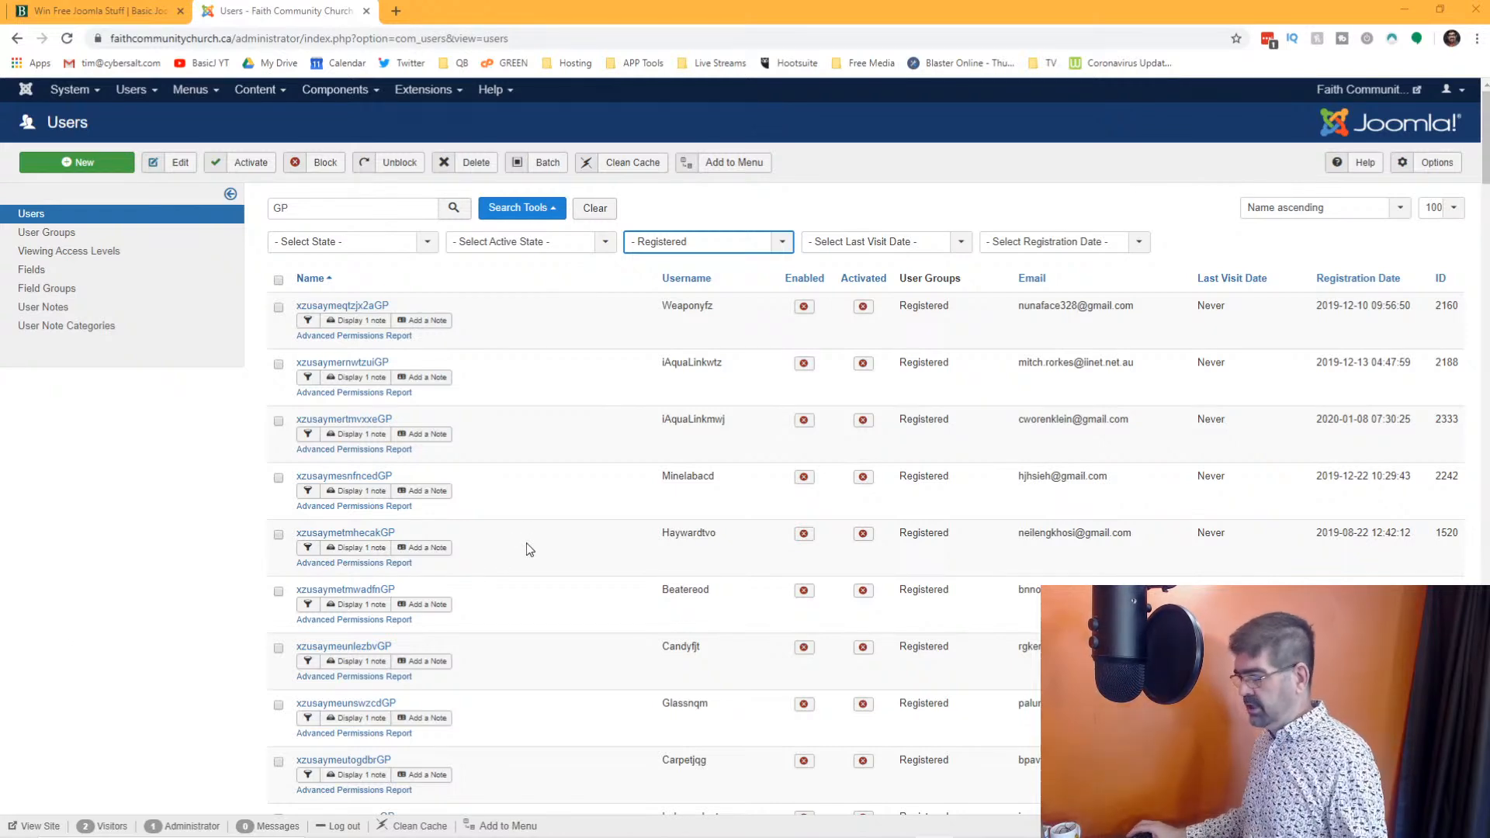
scroll(587, 400, "down", 20)
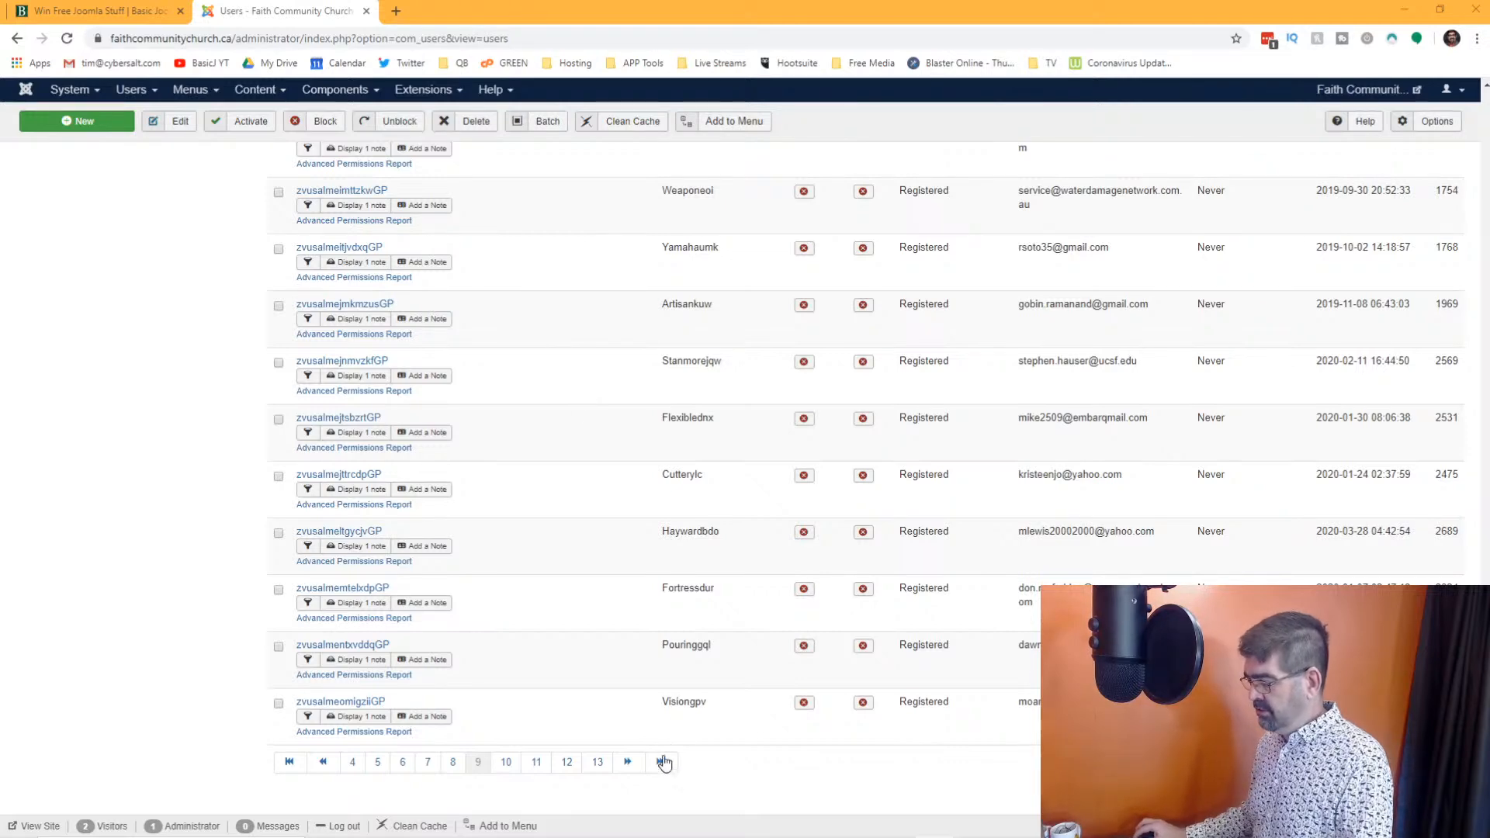
scroll(470, 353, "up", 10)
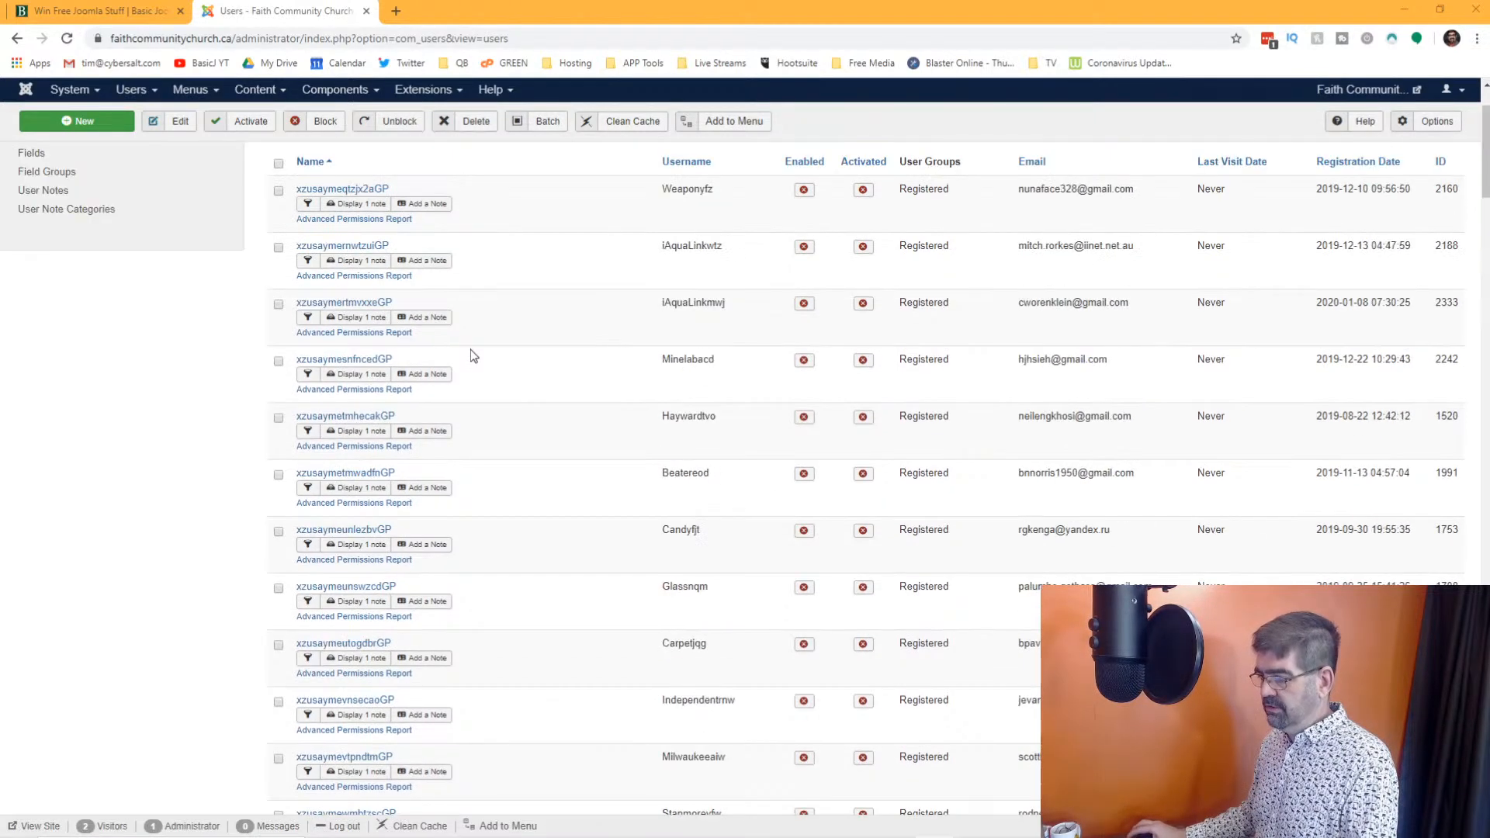
left_click(278, 279)
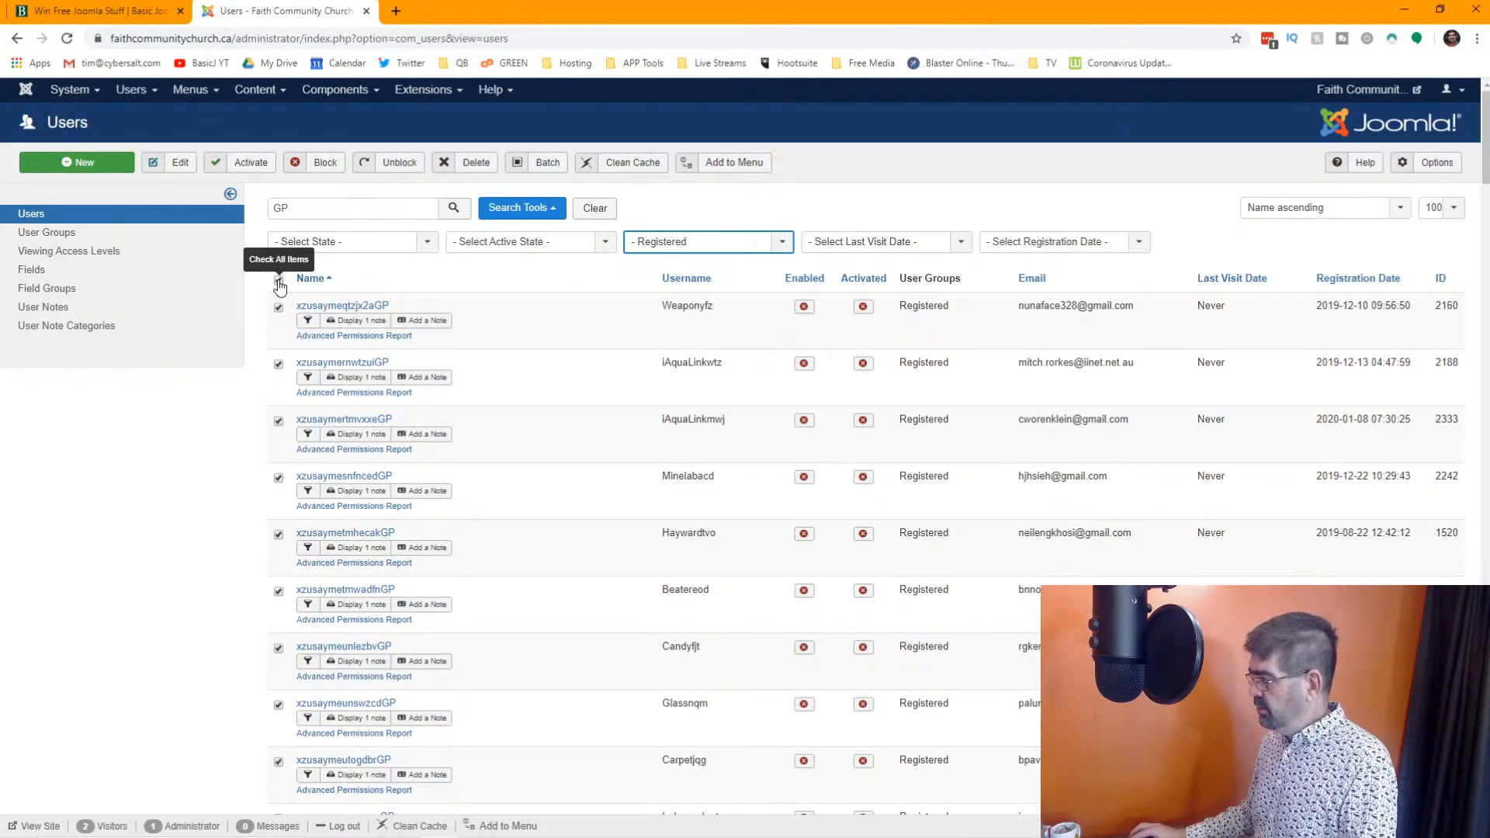
left_click(475, 163)
left_click(821, 143)
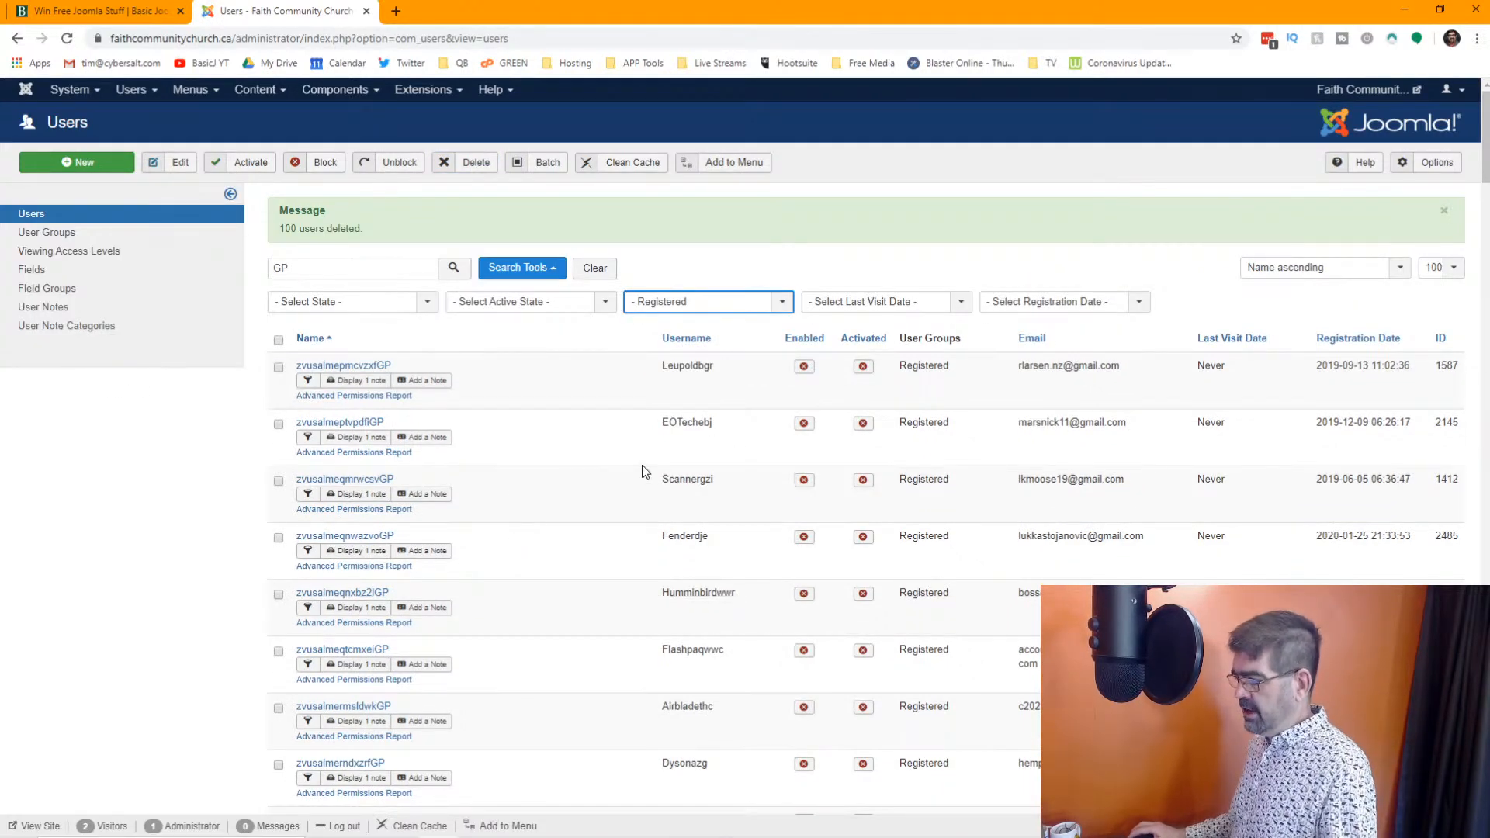
Display all Registered "GP" results on one page and look through the account names, emails and last visit dates
left_click(1439, 266)
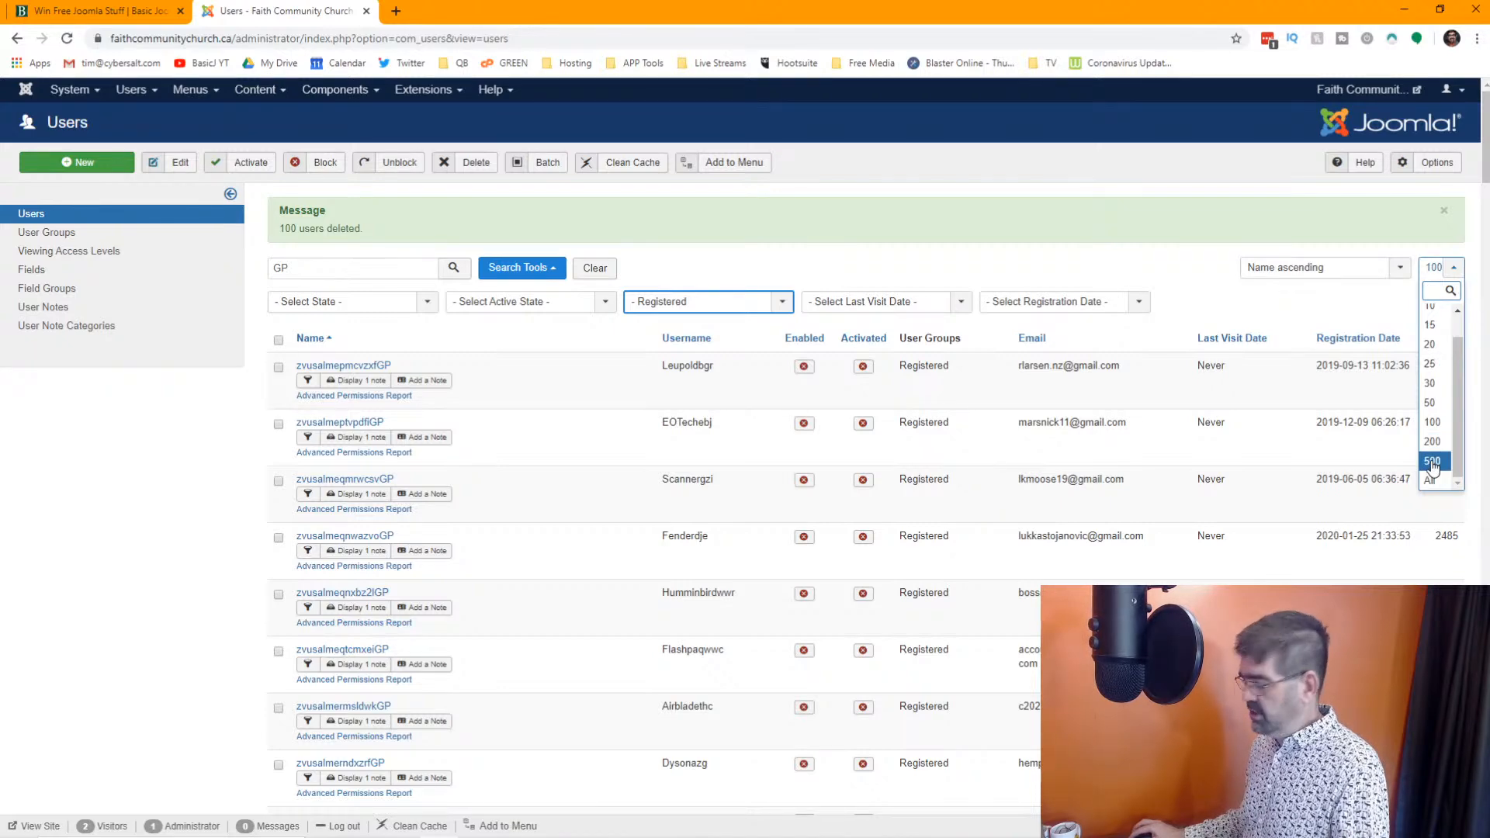
left_click(1429, 480)
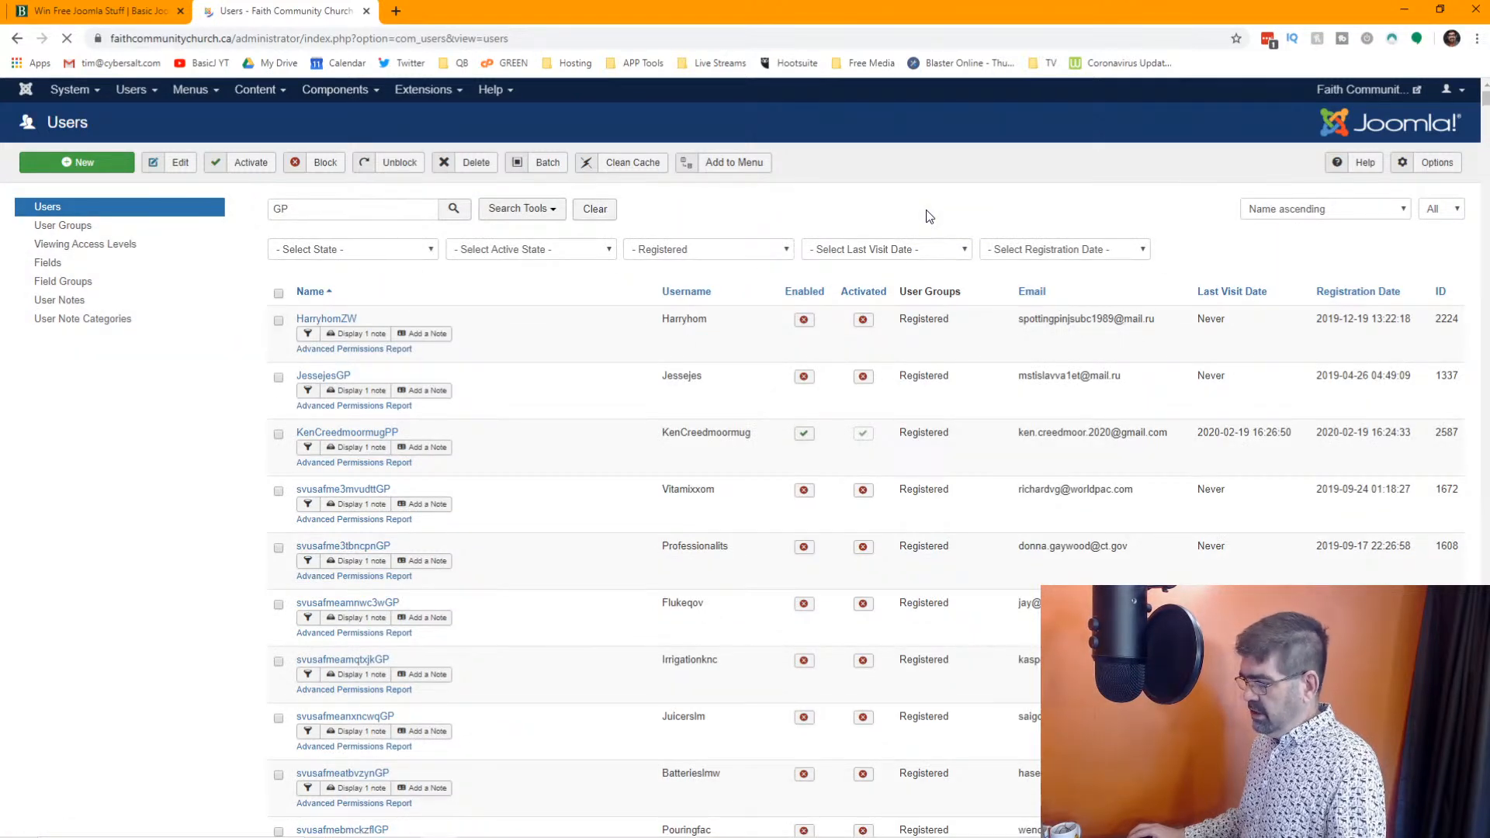
scroll(979, 311, "down", 15)
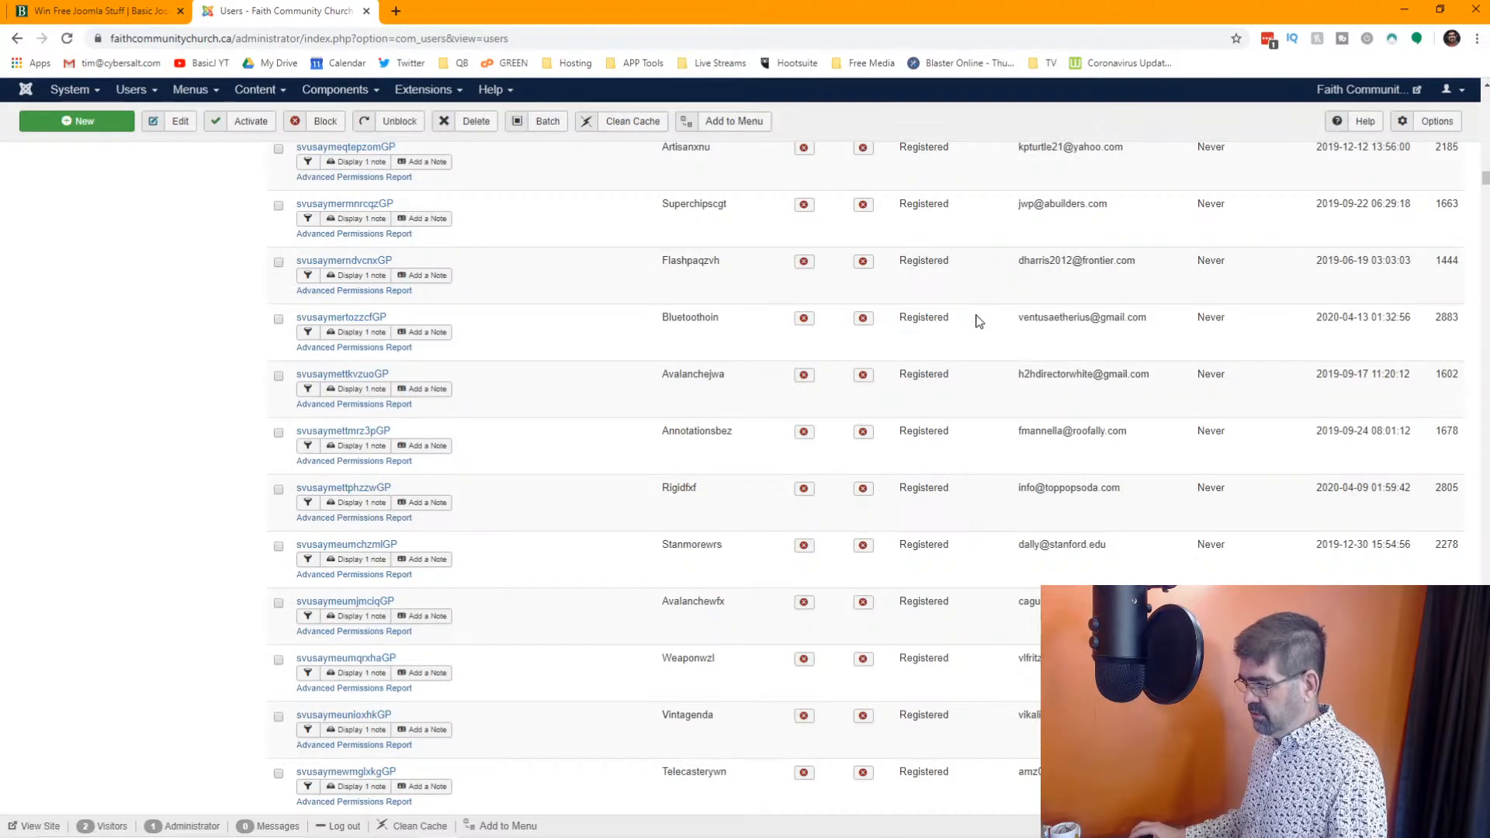
scroll(979, 322, "down", 5)
scroll(979, 322, "down", 20)
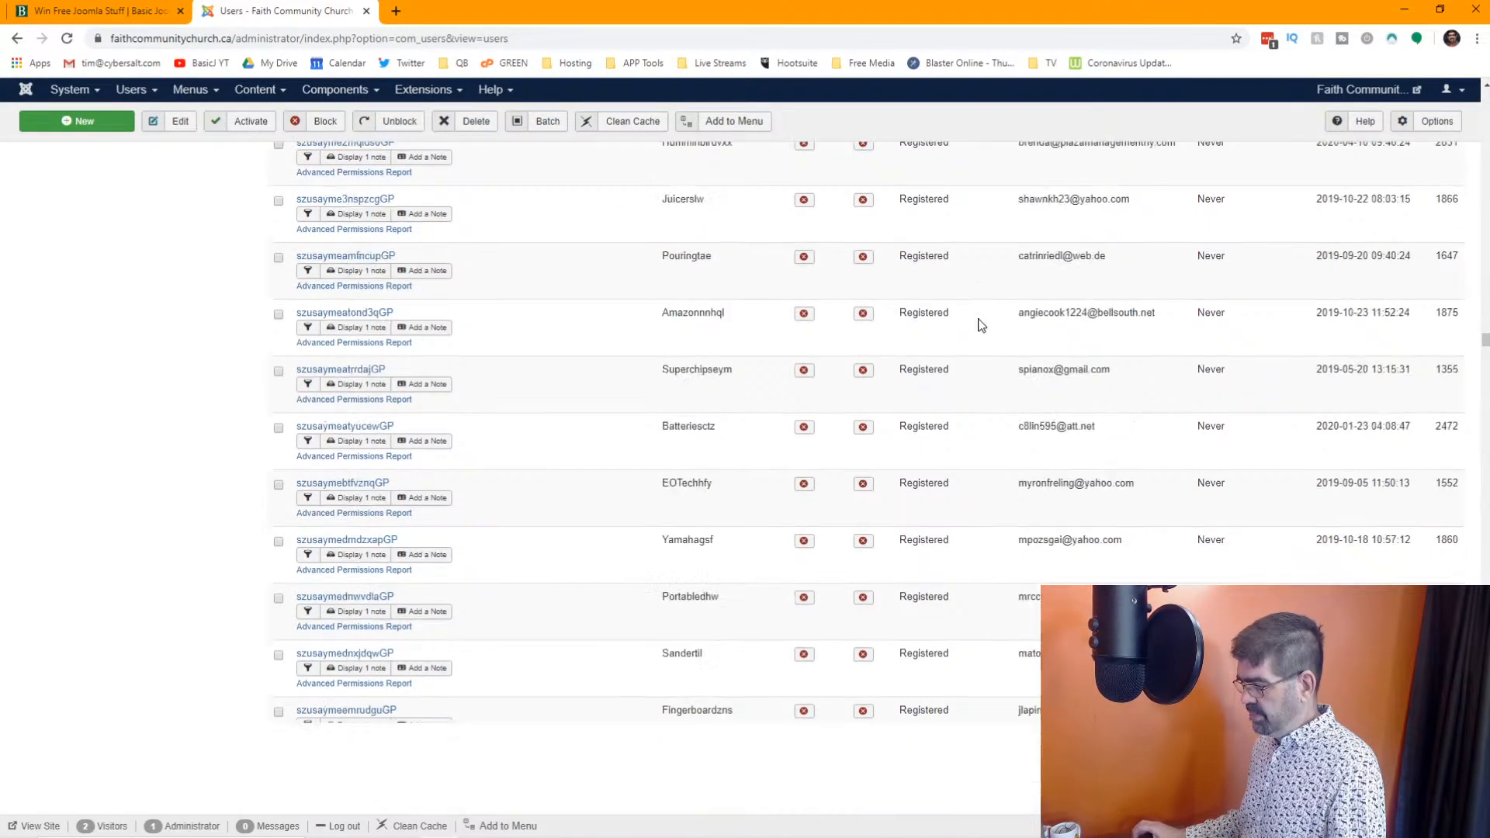
scroll(980, 325, "down", 10)
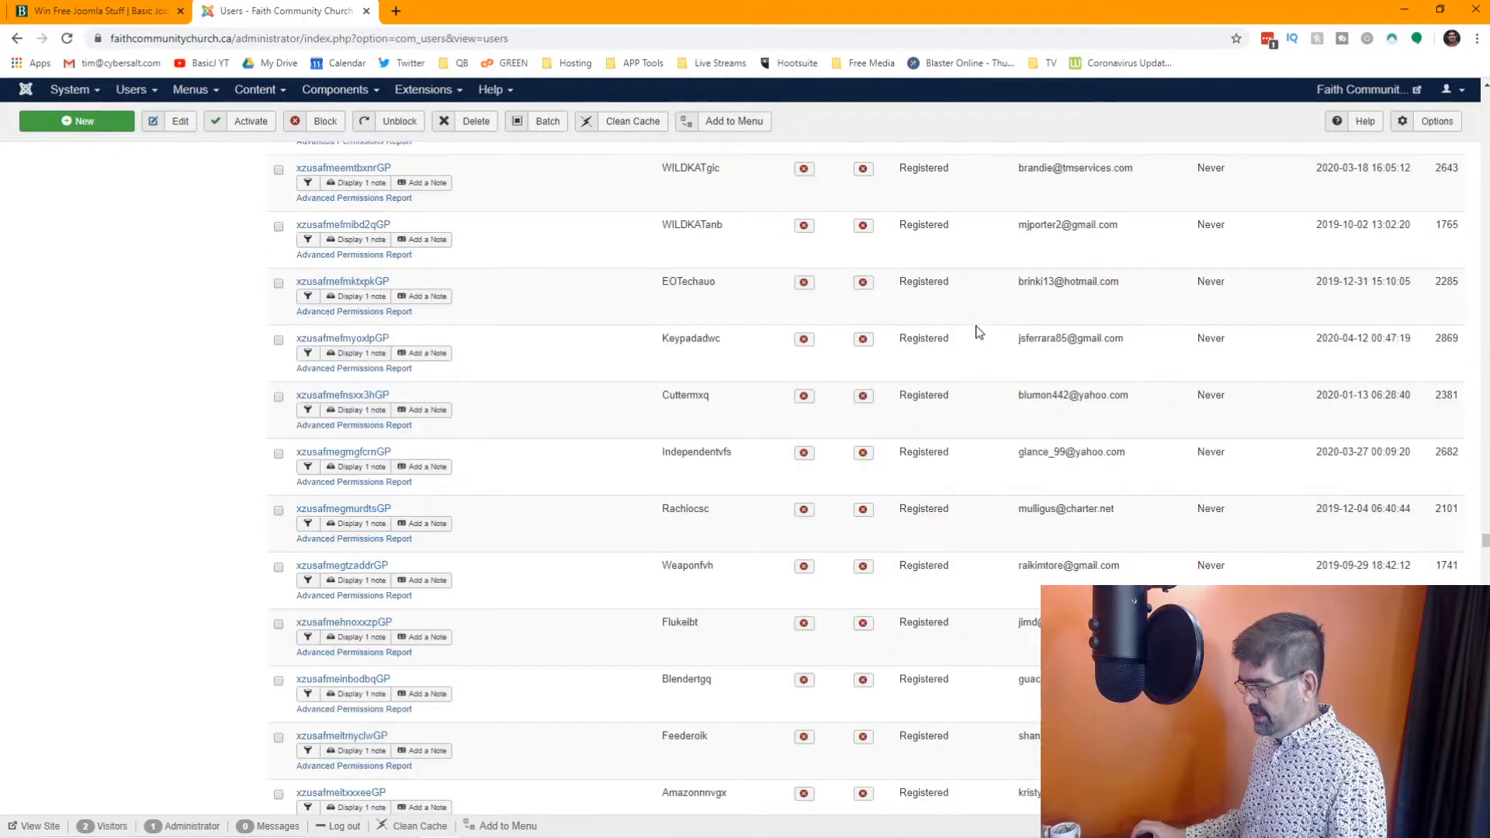
scroll(638, 453, "down", 20)
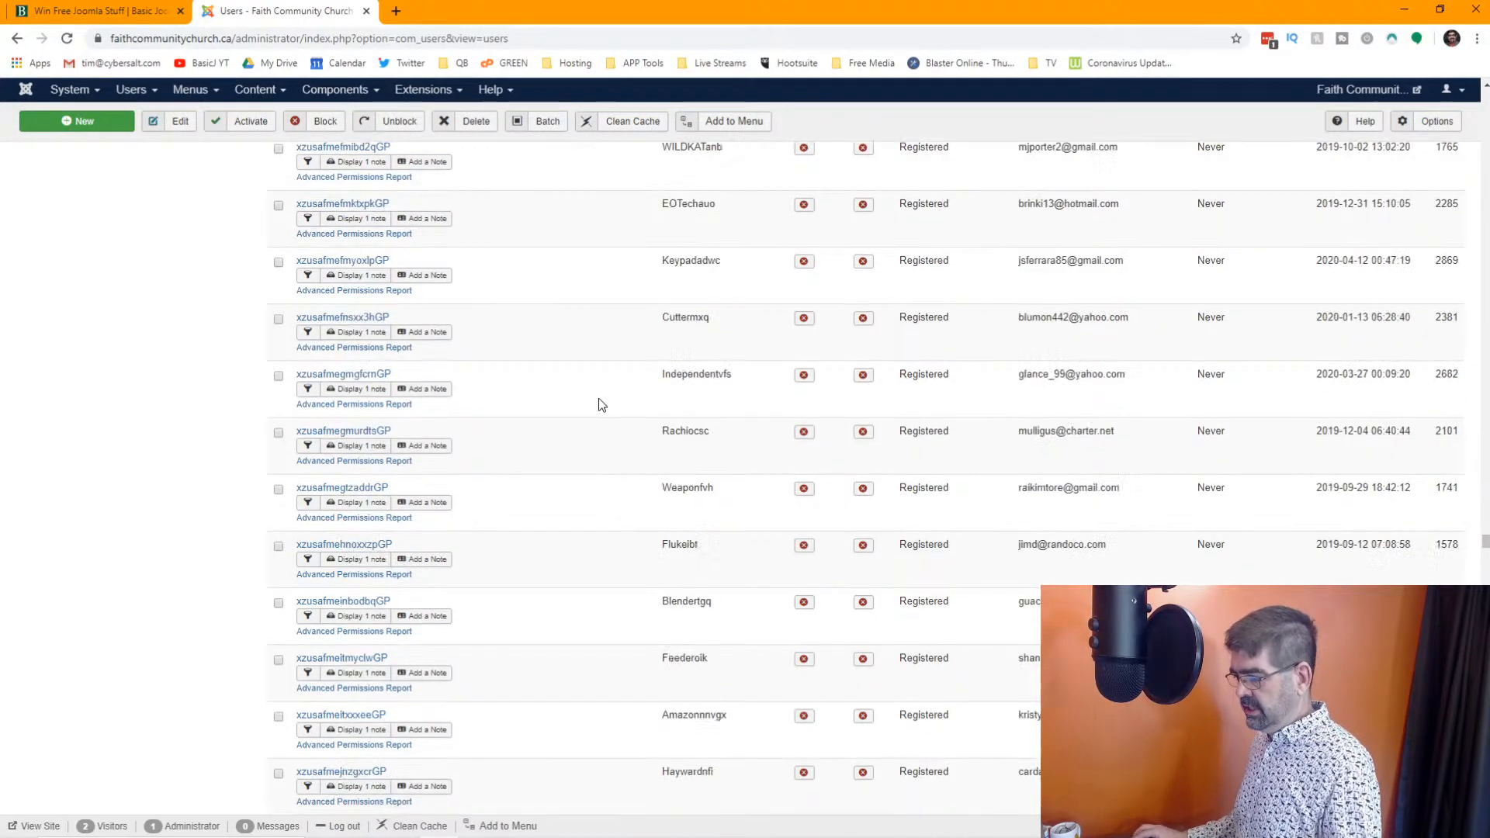
scroll(612, 427, "down", 20)
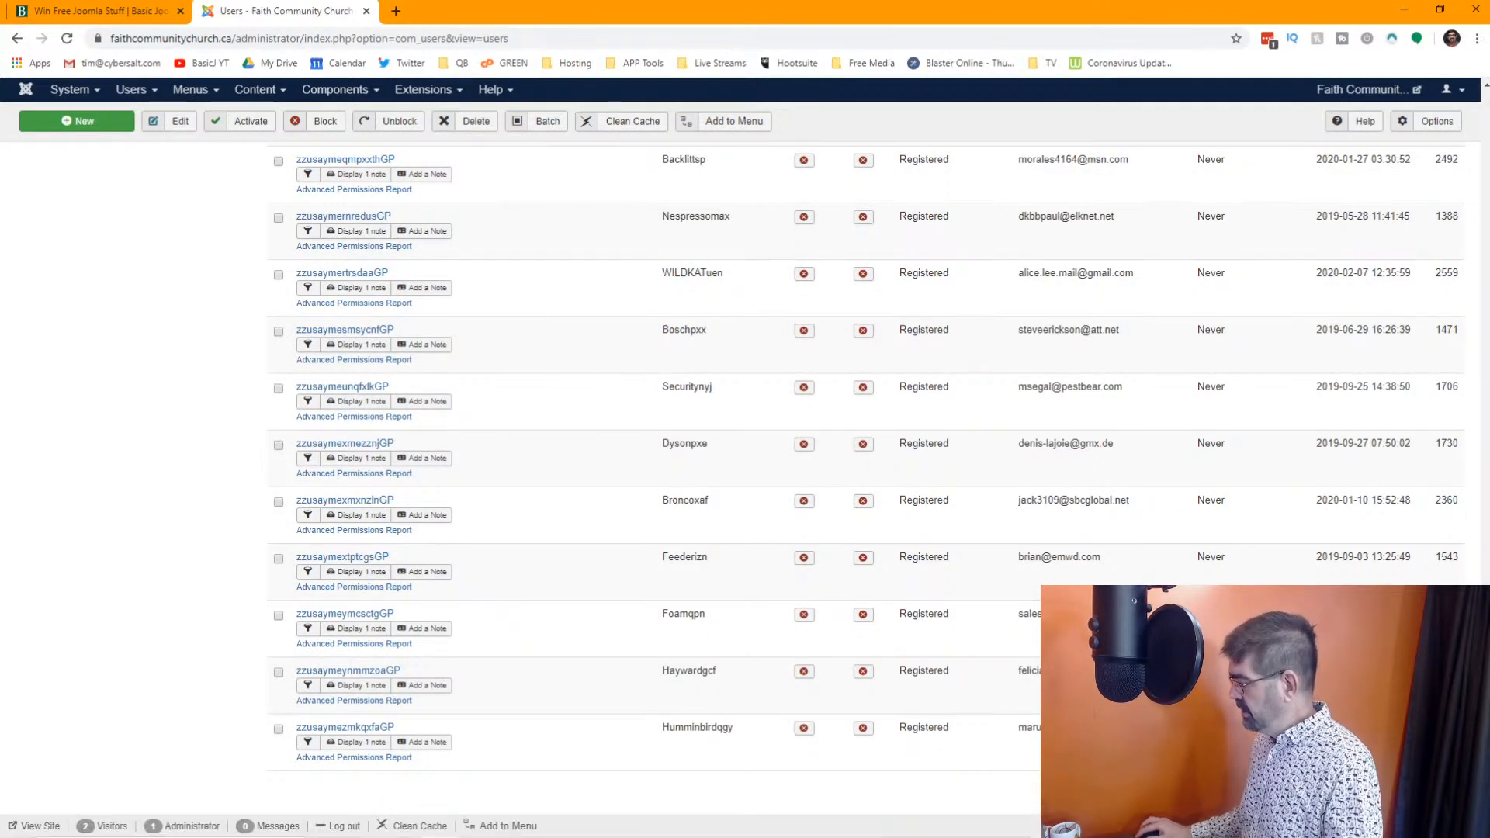
scroll(848, 118, "up", 20)
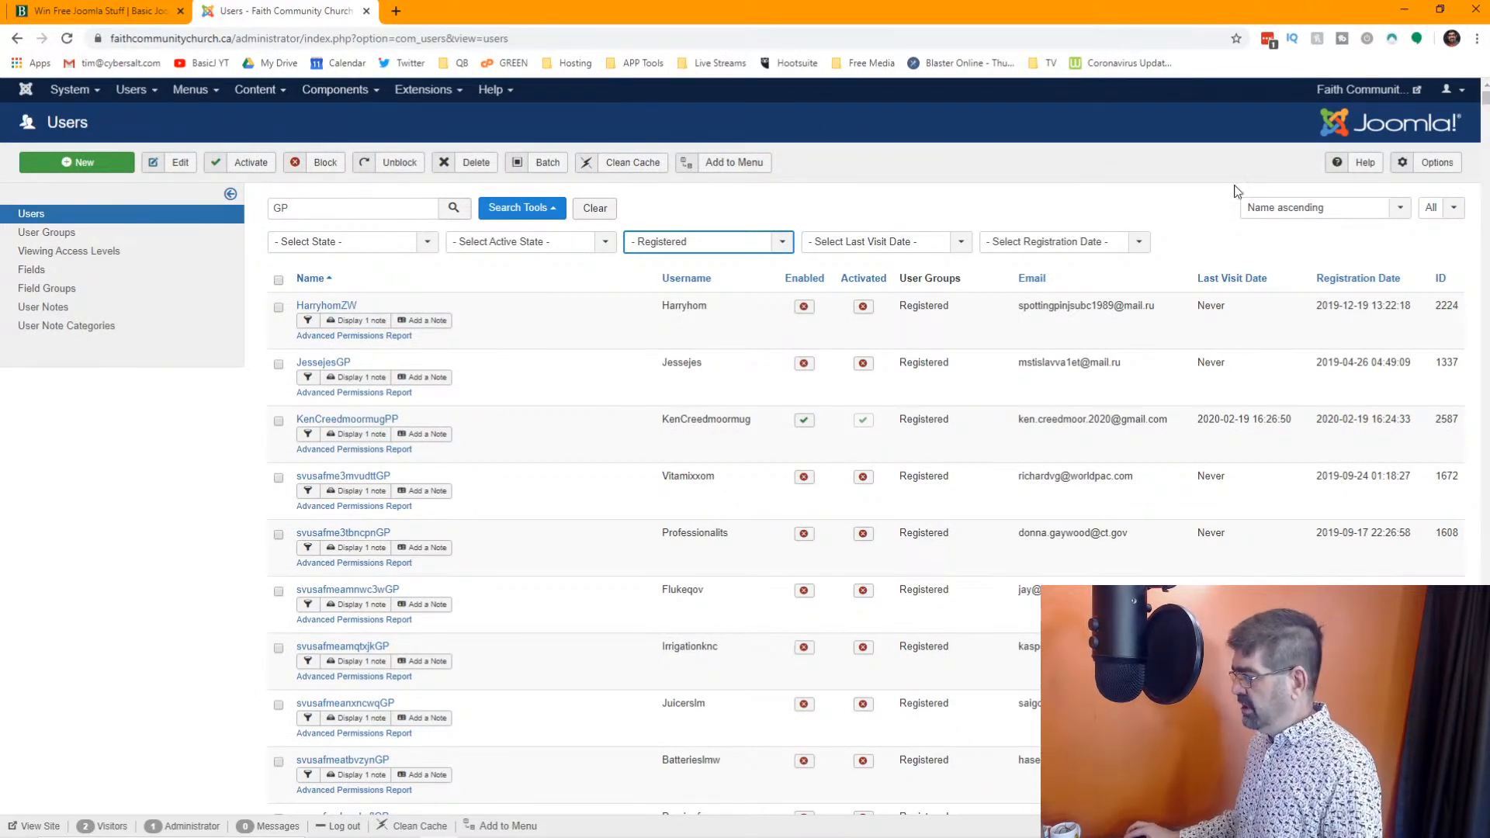
Limit the user list to 100 entries per page and search the Registered users for ".ru"
left_click(1455, 208)
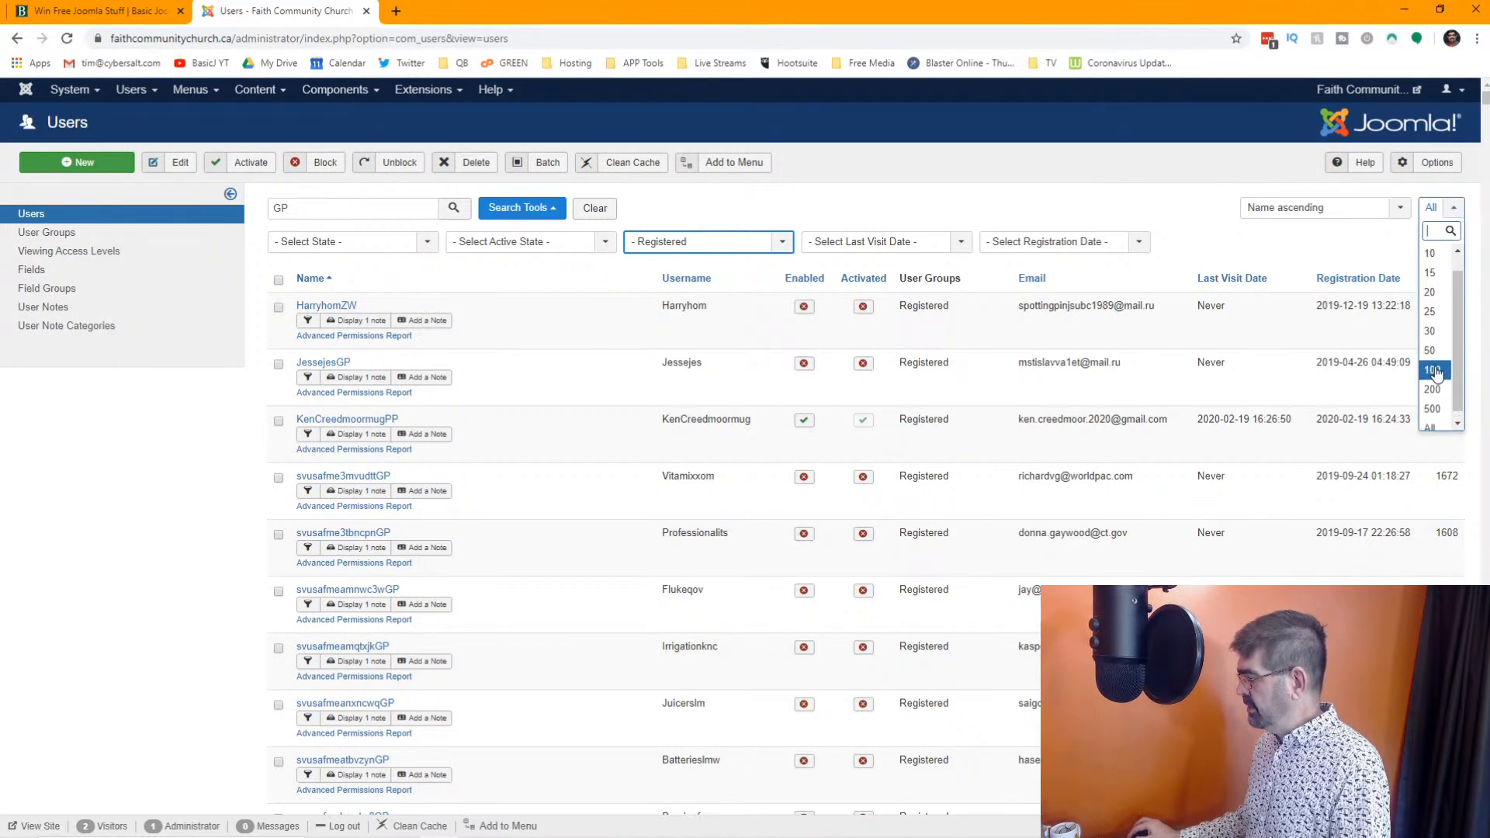
key("Return")
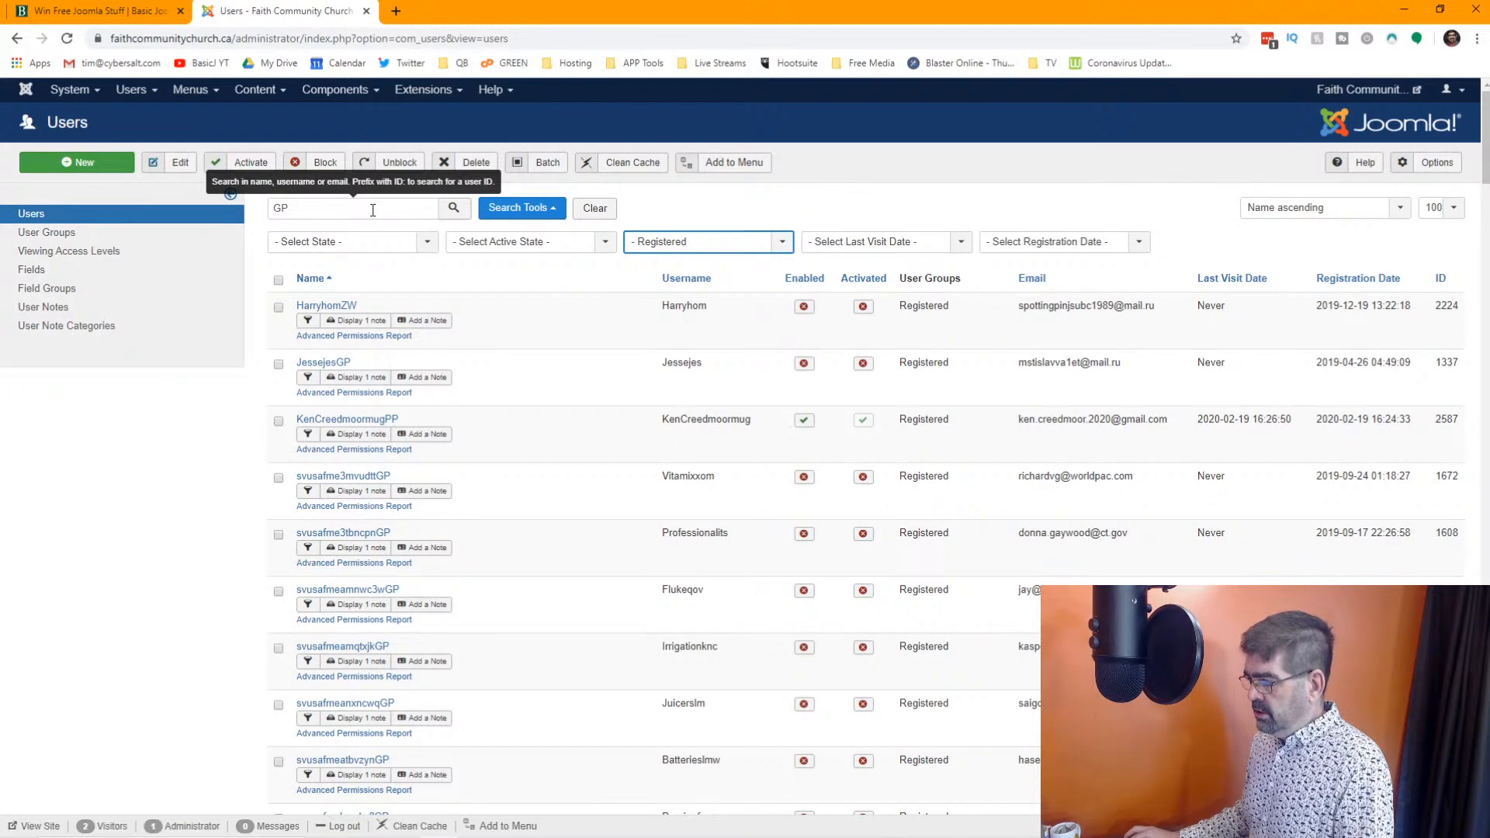
left_click_drag(373, 211, 258, 216)
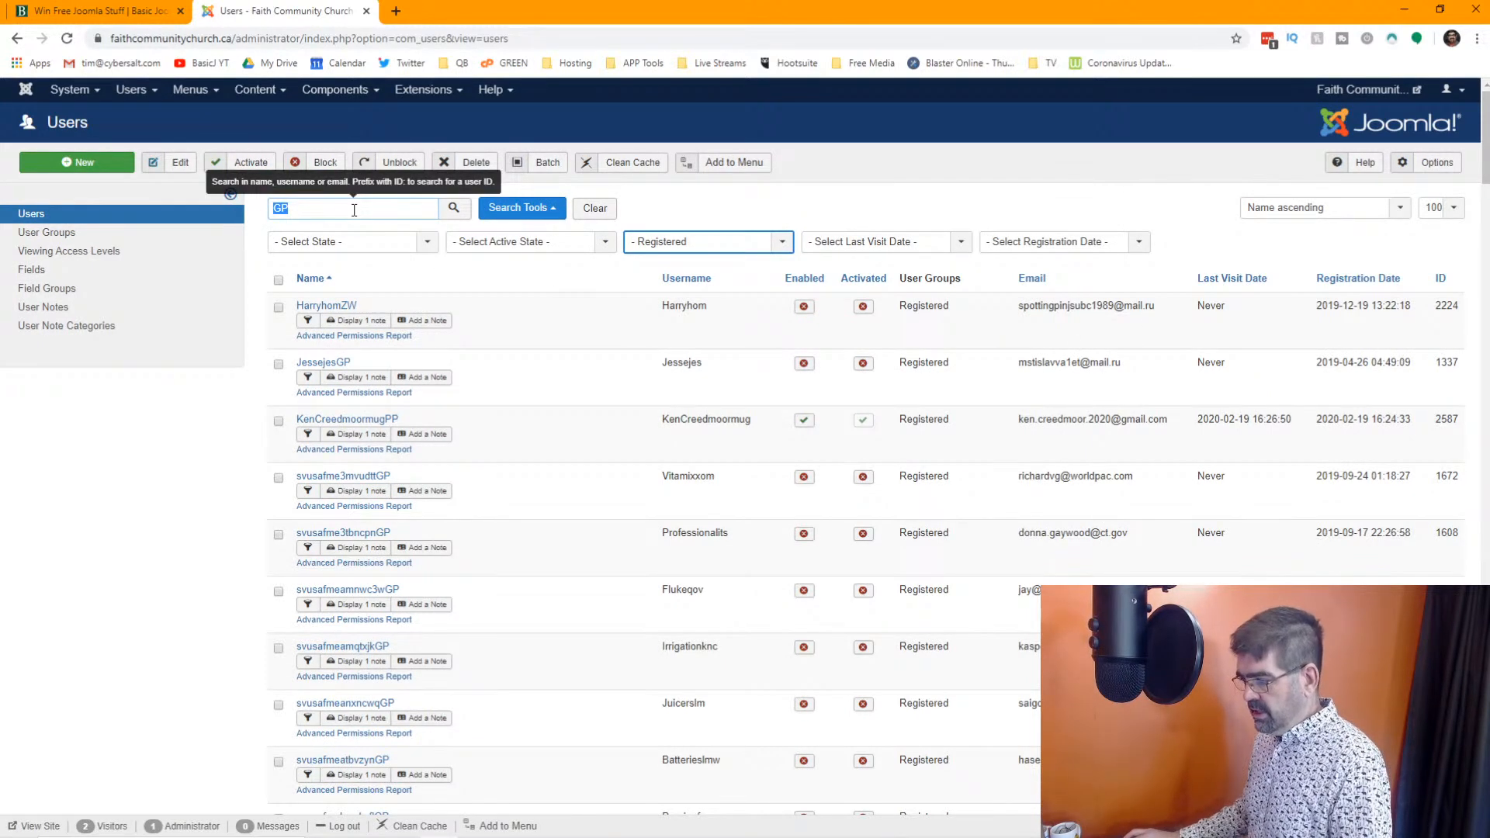
type(".ru")
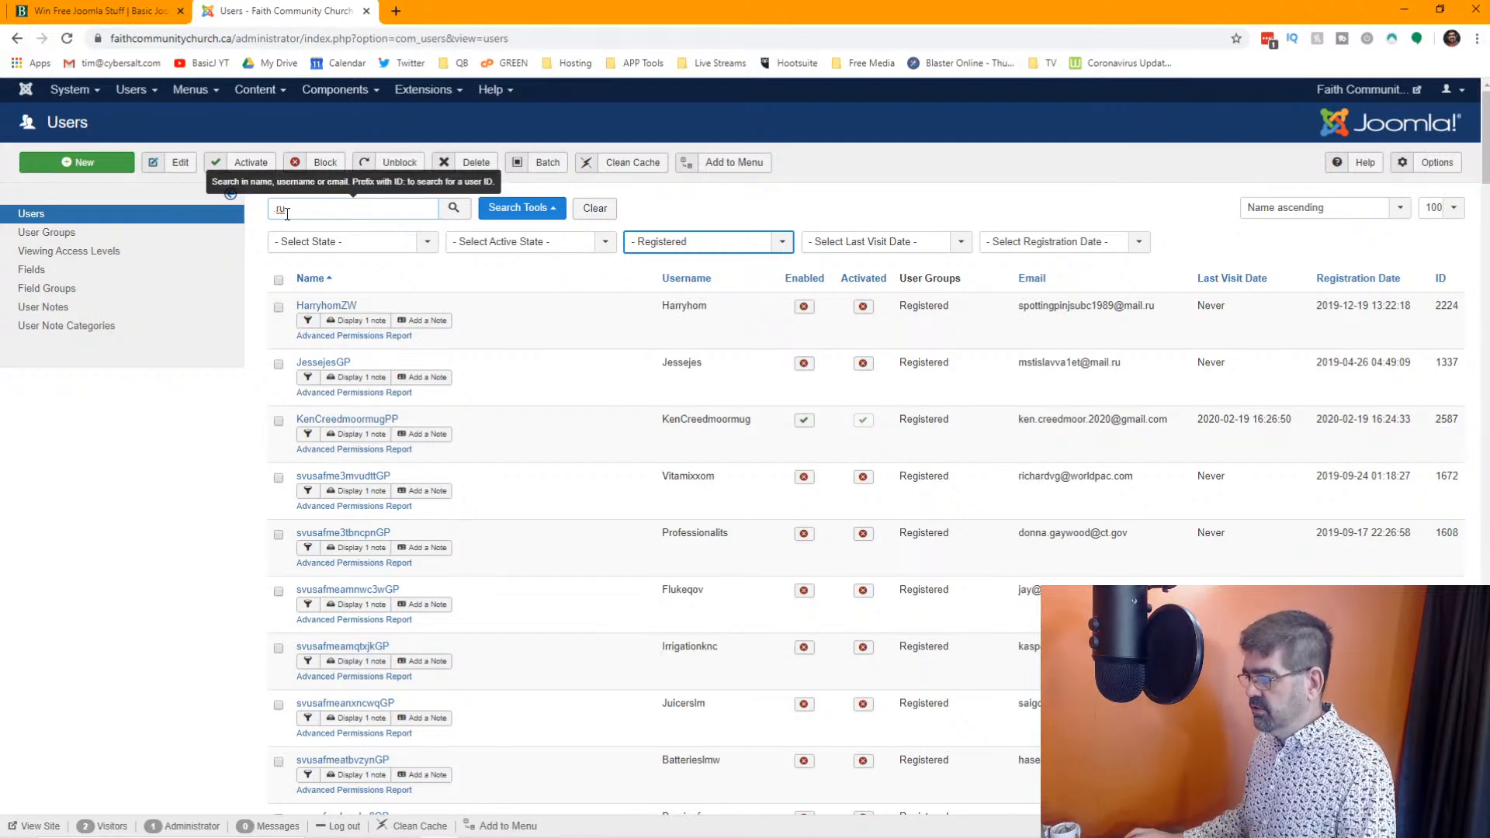
left_click(453, 211)
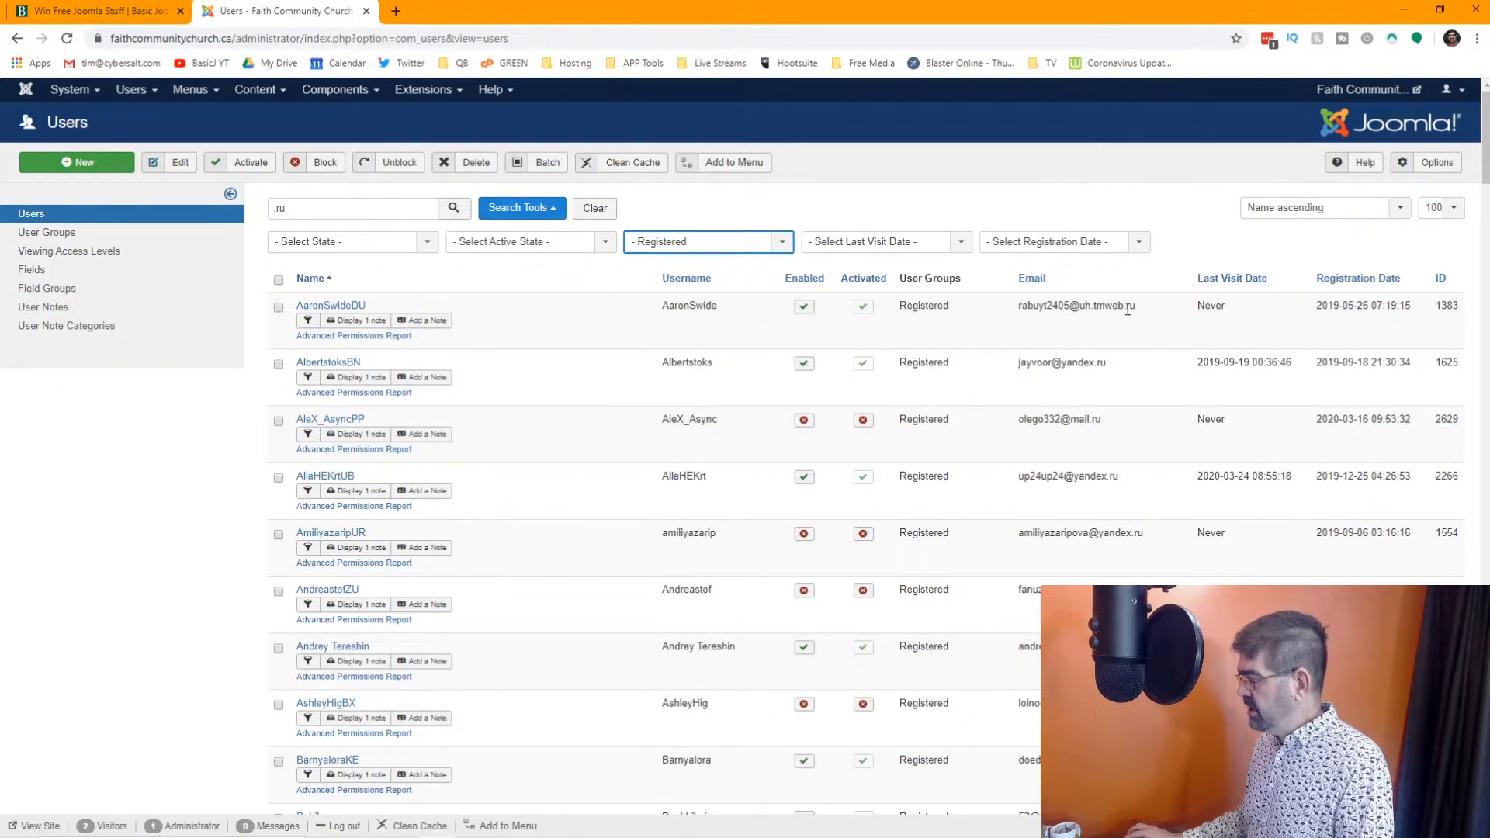
Look through the first page of ".ru" results, checking the email domains, last visit dates and page navigation
scroll(1097, 370, "down", 6)
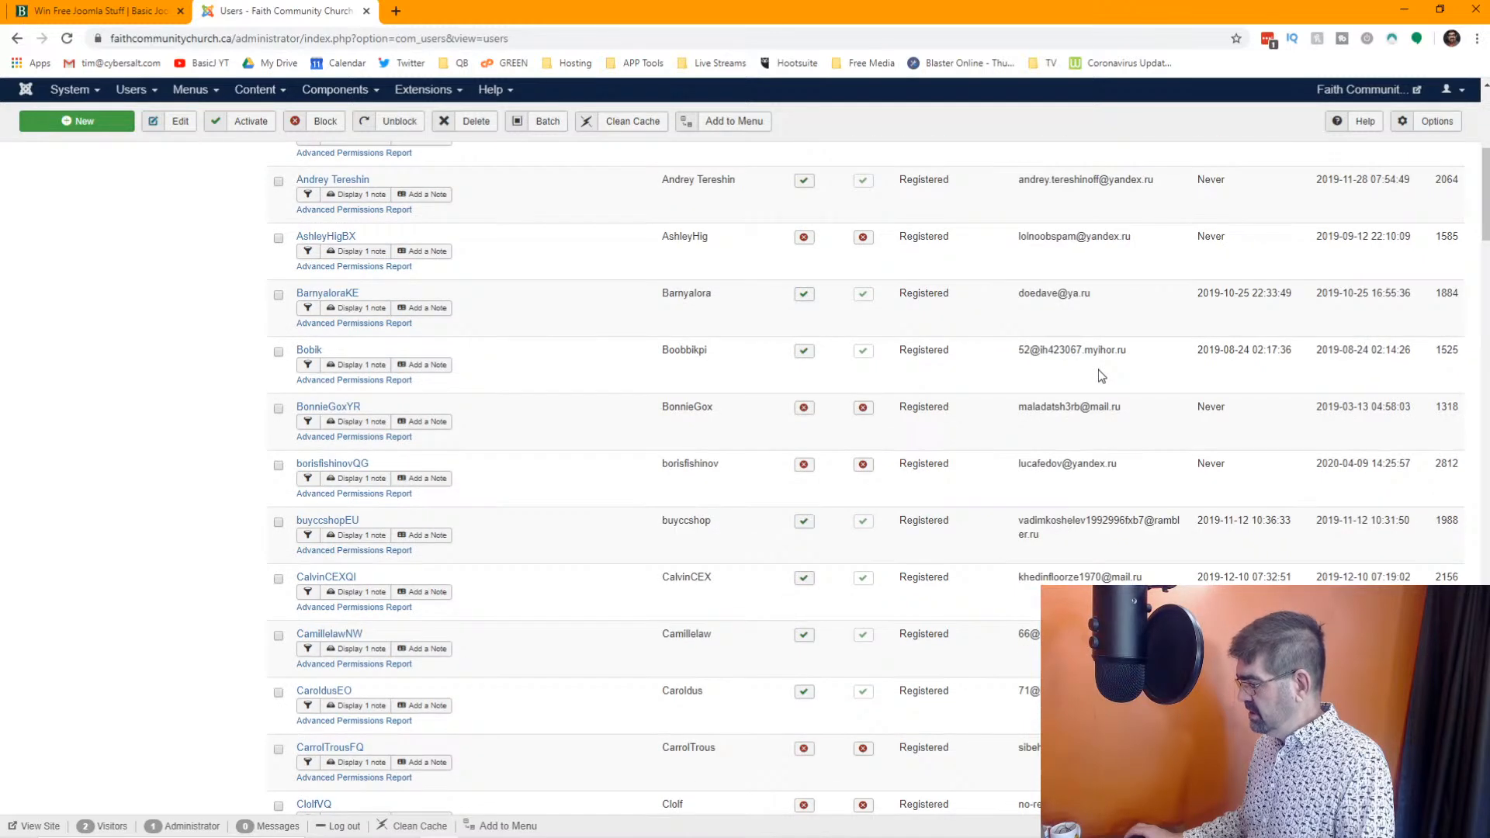
scroll(721, 337, "down", 8)
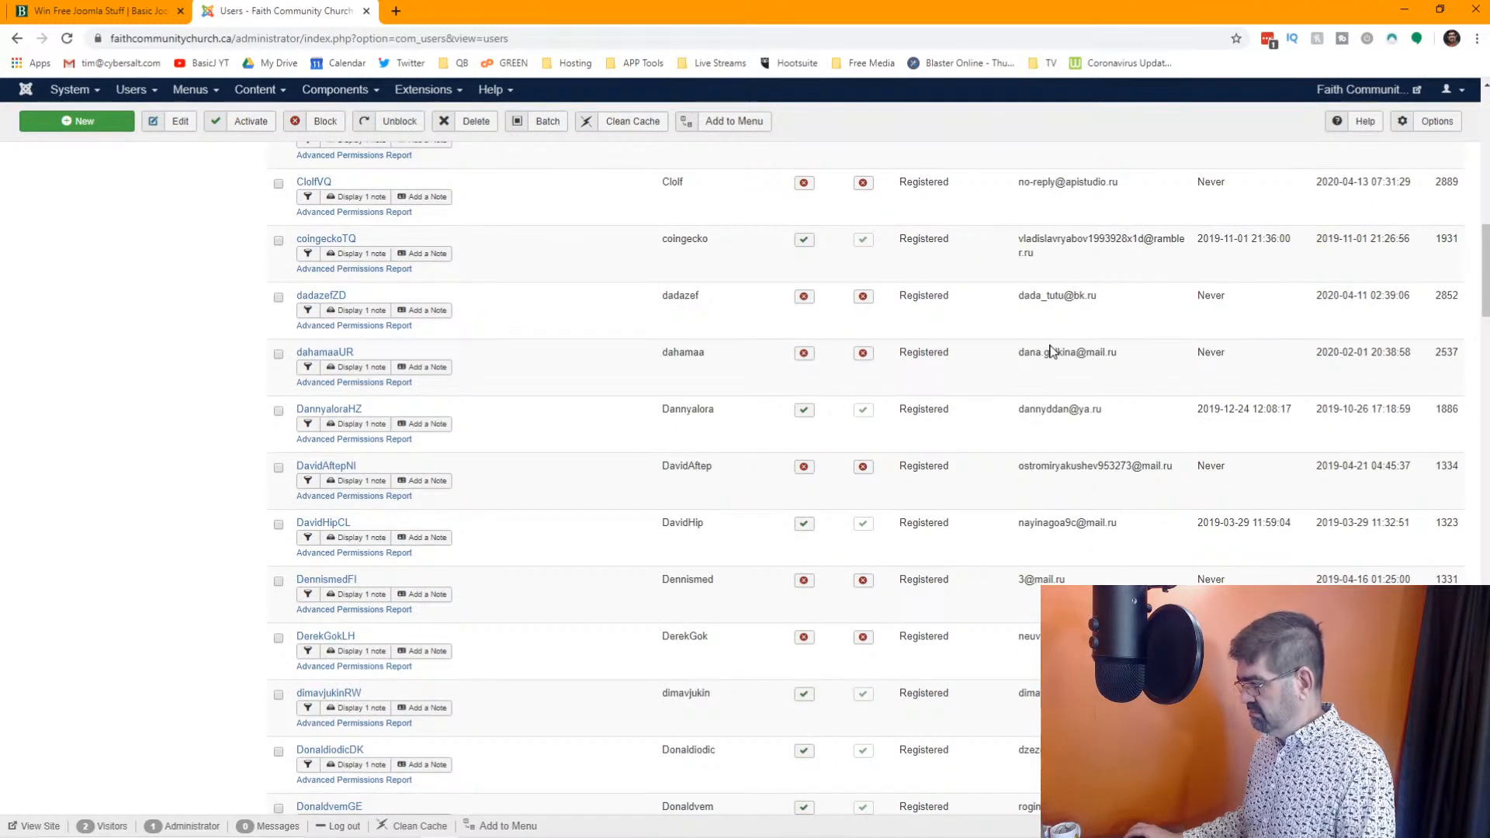
scroll(1050, 350, "down", 5)
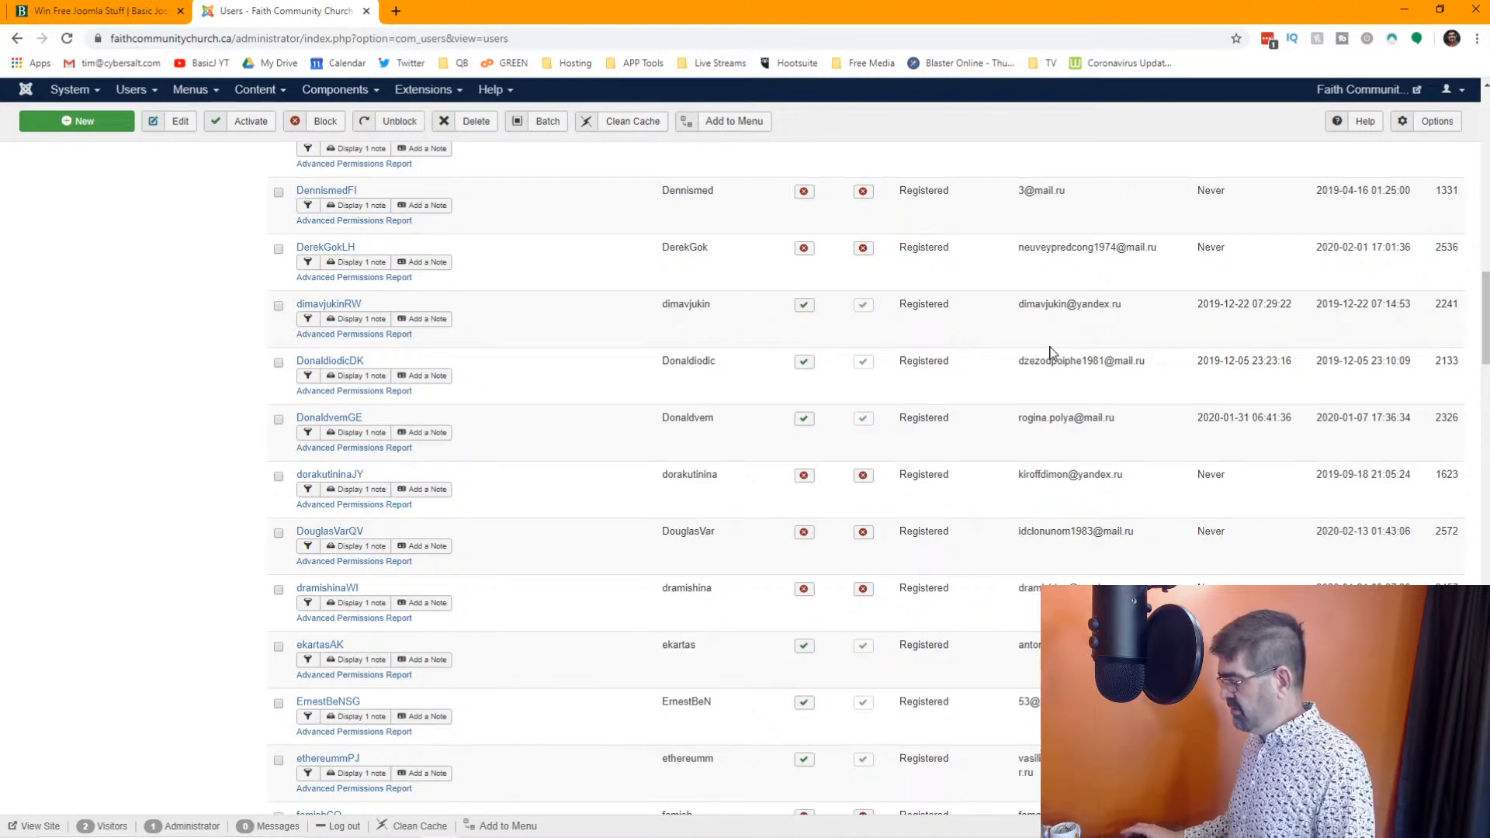
scroll(1050, 351, "down", 5)
scroll(1050, 353, "down", 5)
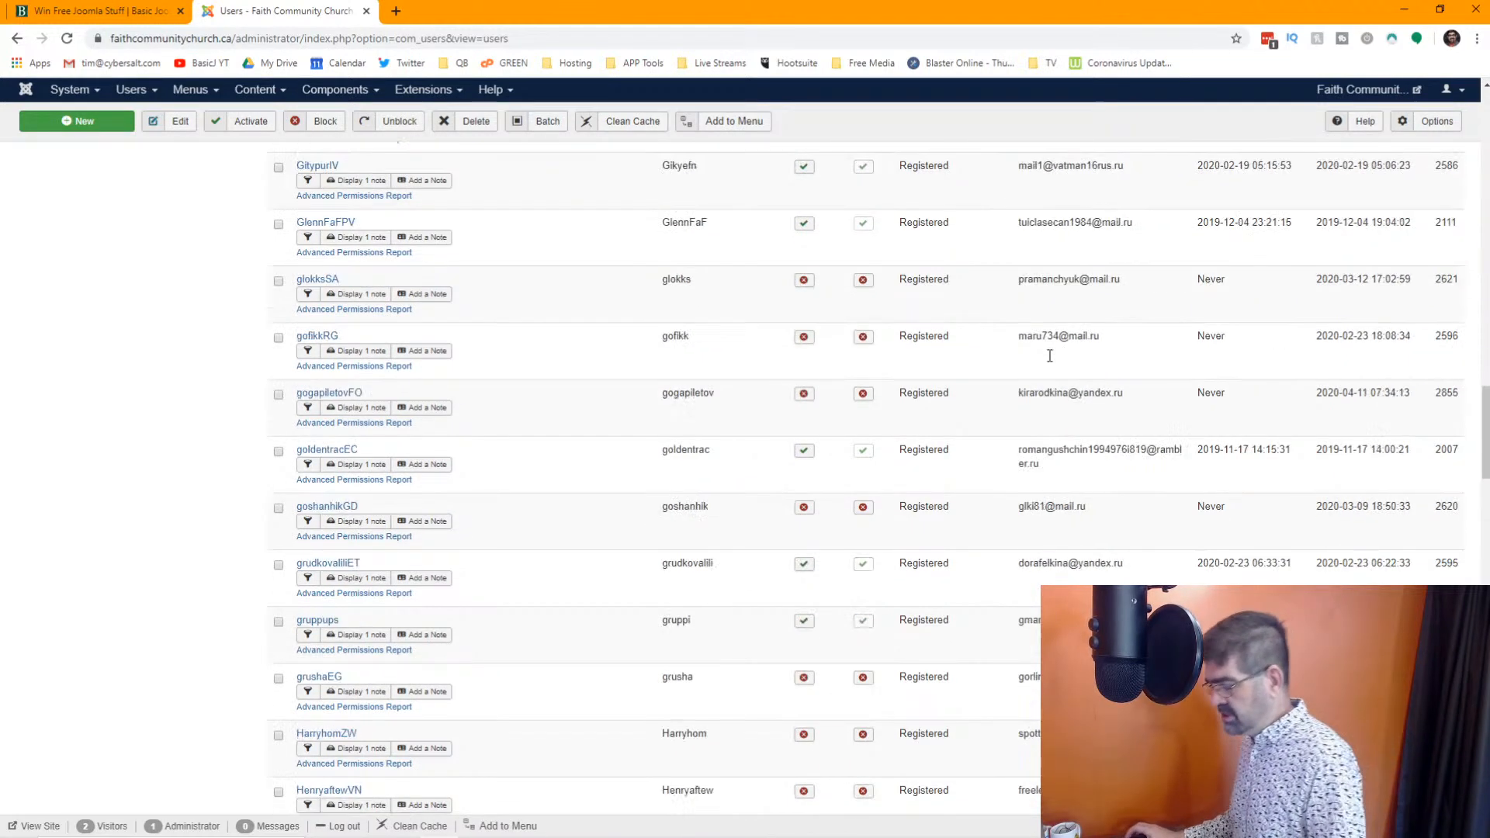
scroll(1050, 356, "down", 20)
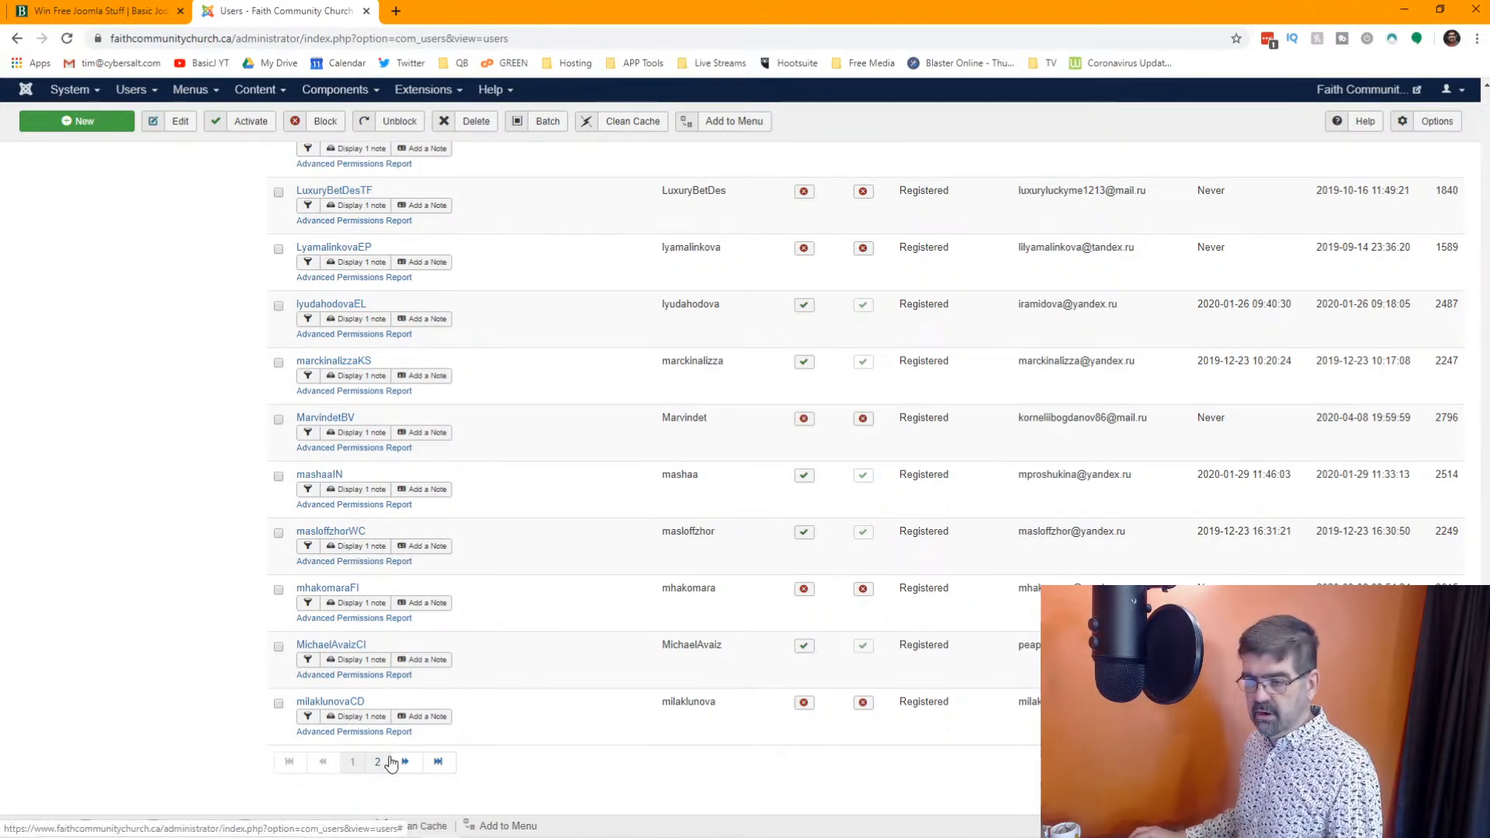
scroll(824, 504, "up", 20)
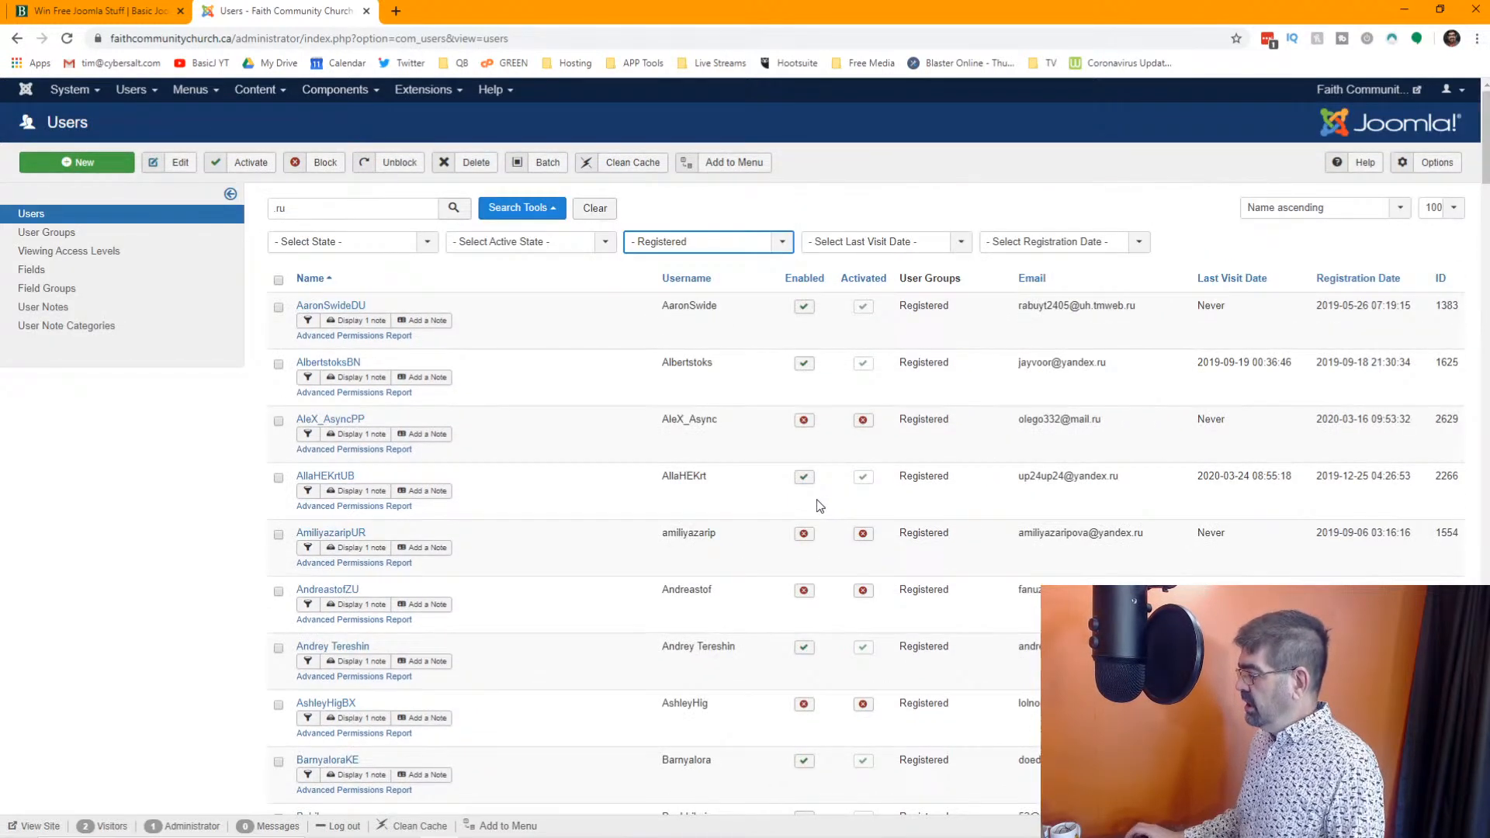
scroll(822, 511, "down", 2)
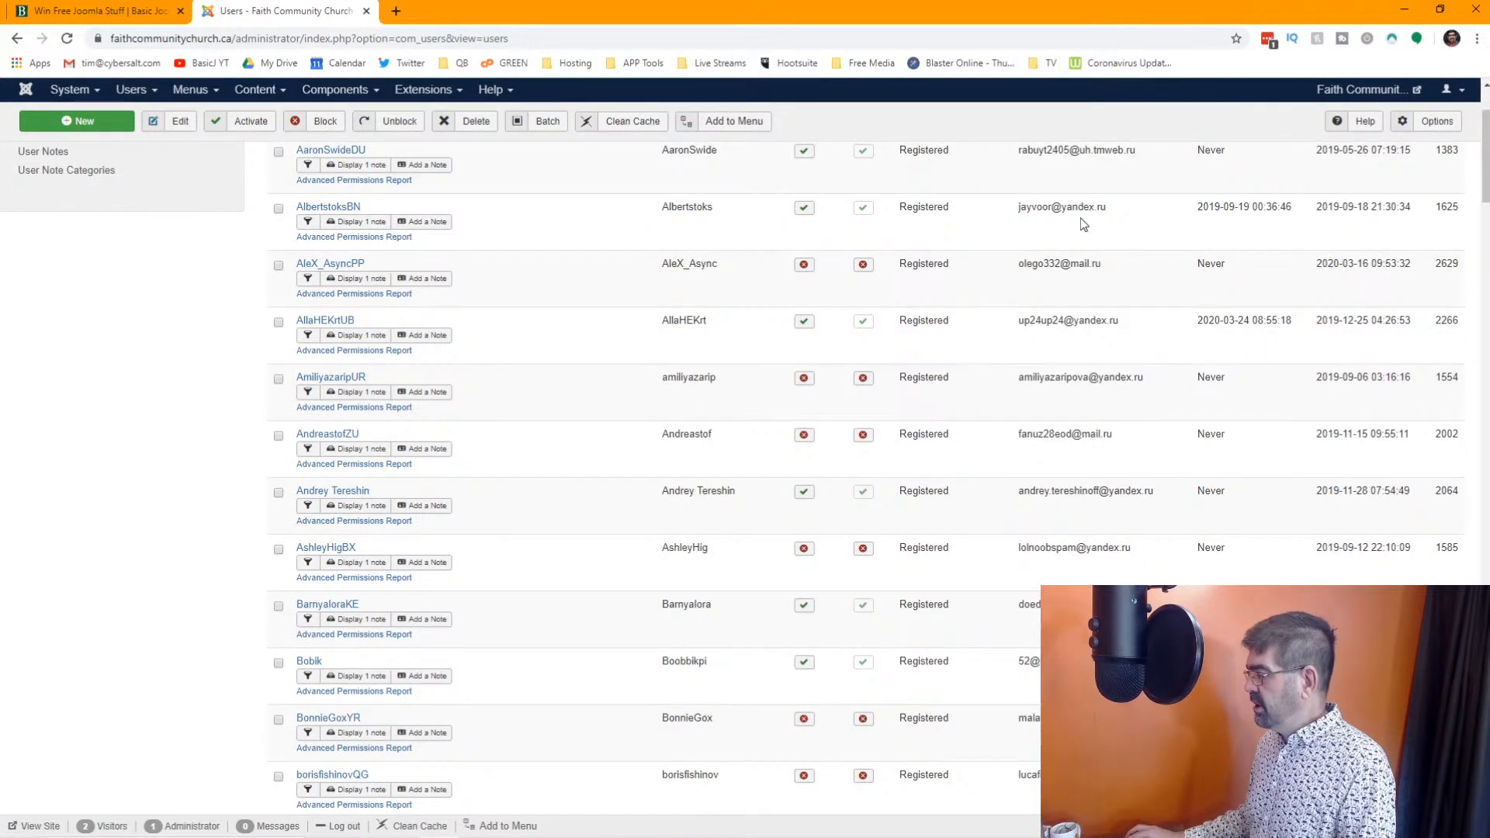
Search the Registered users for "yandex" and look through the matching accounts and their email addresses
scroll(543, 311, "up", 2)
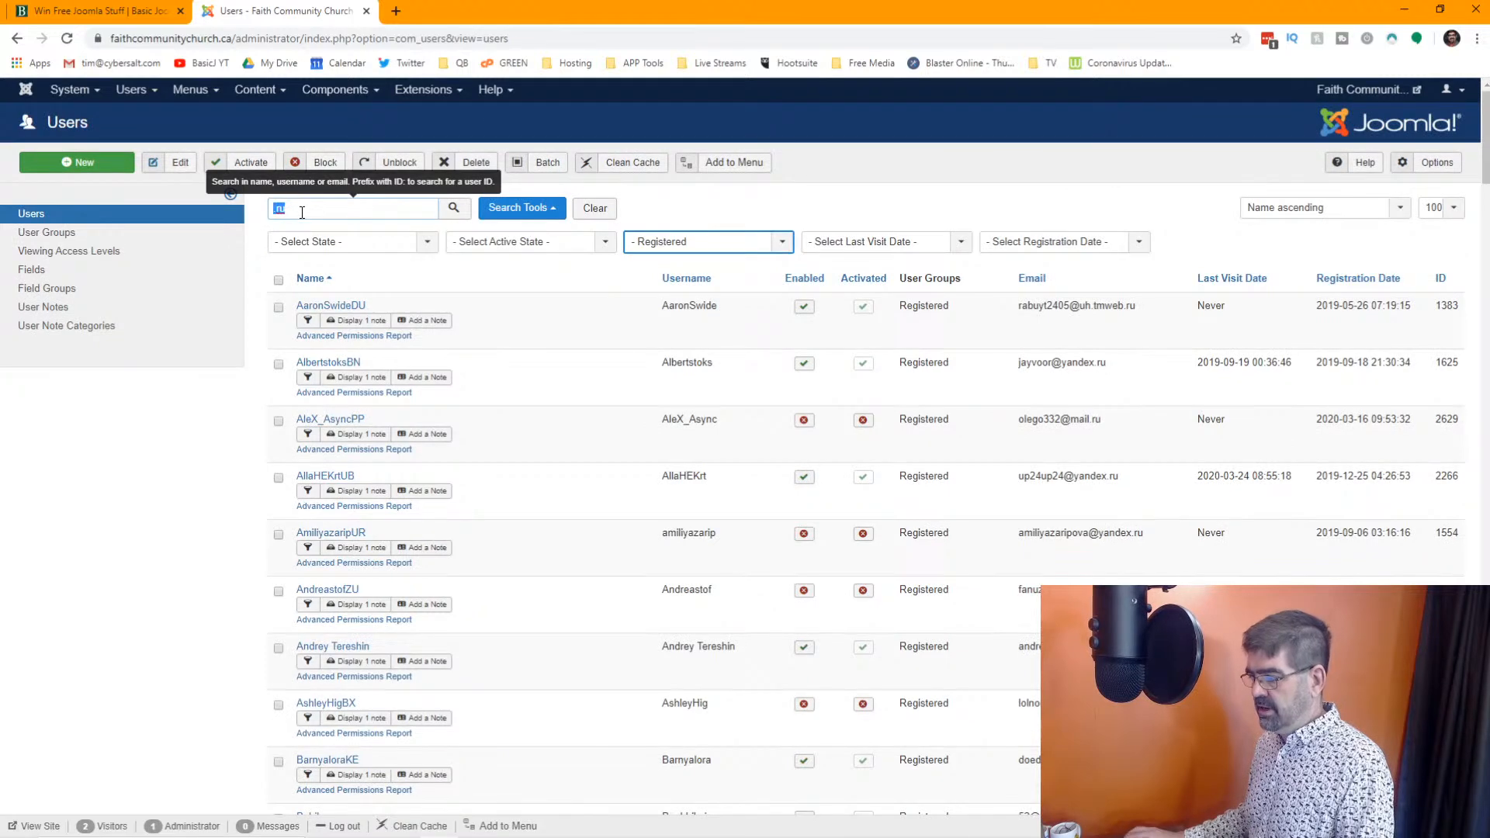
type("yande")
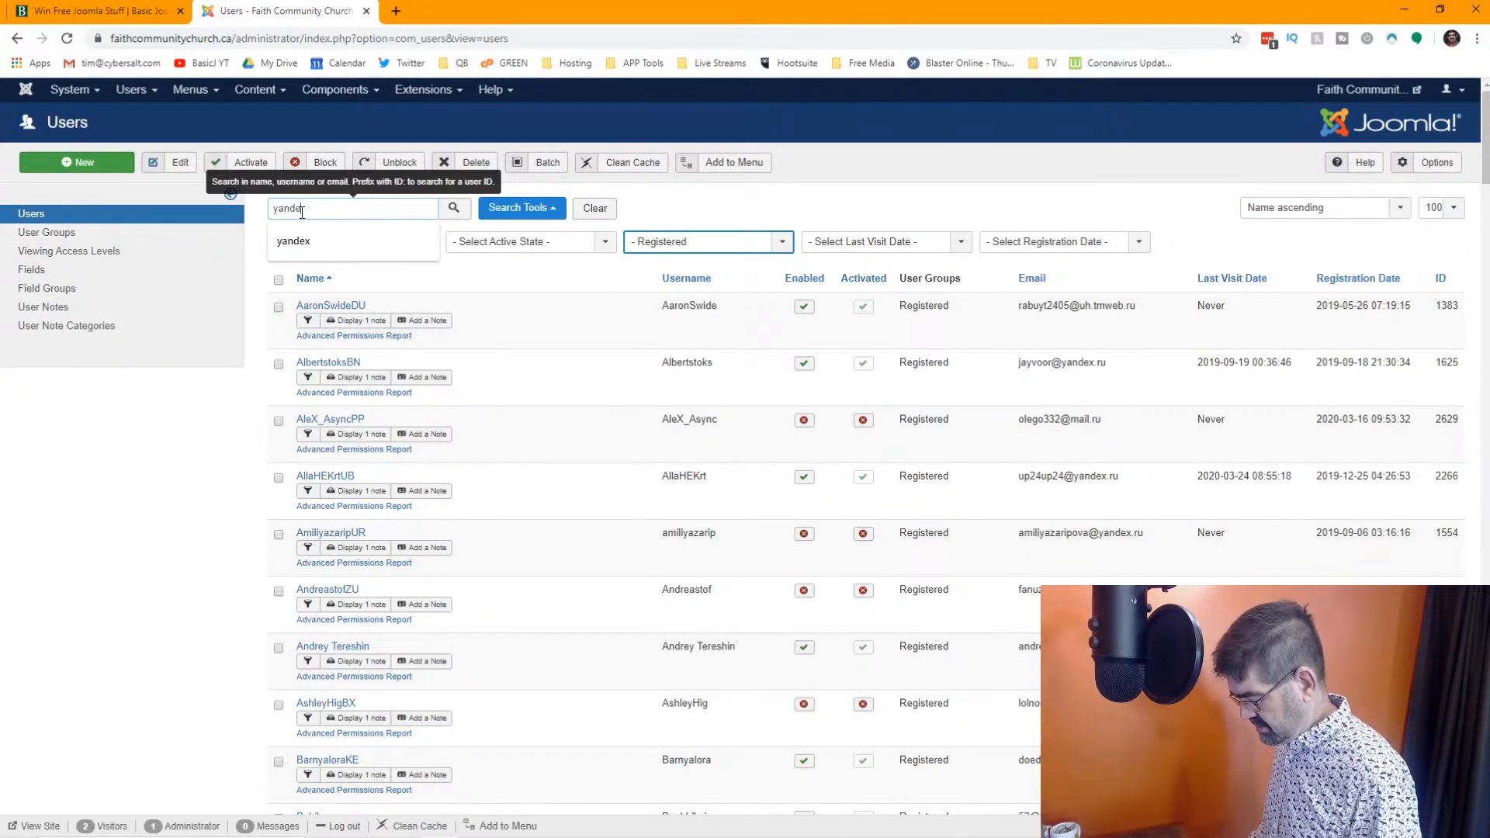
type("x")
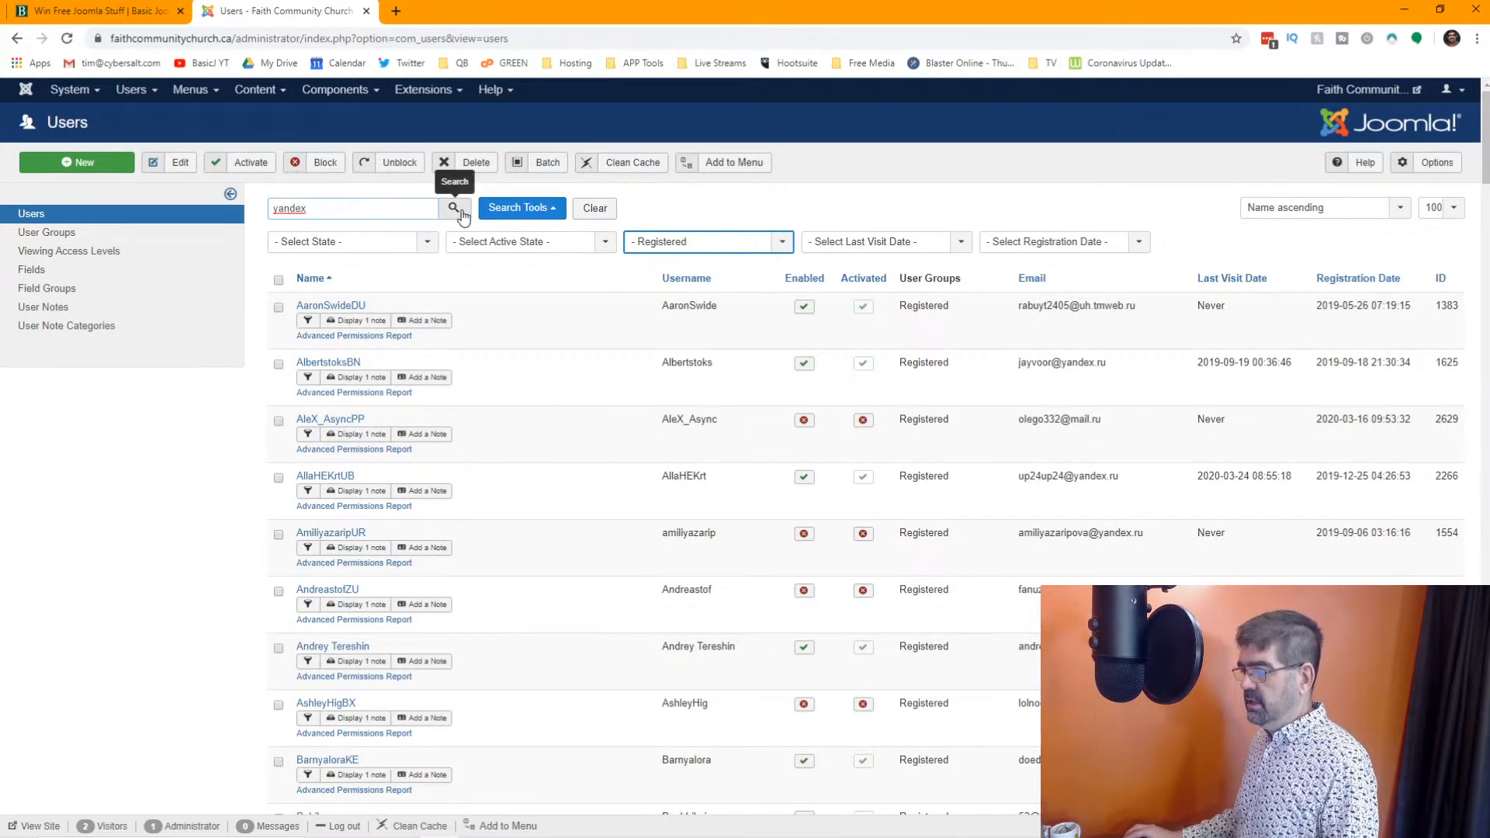
left_click(455, 210)
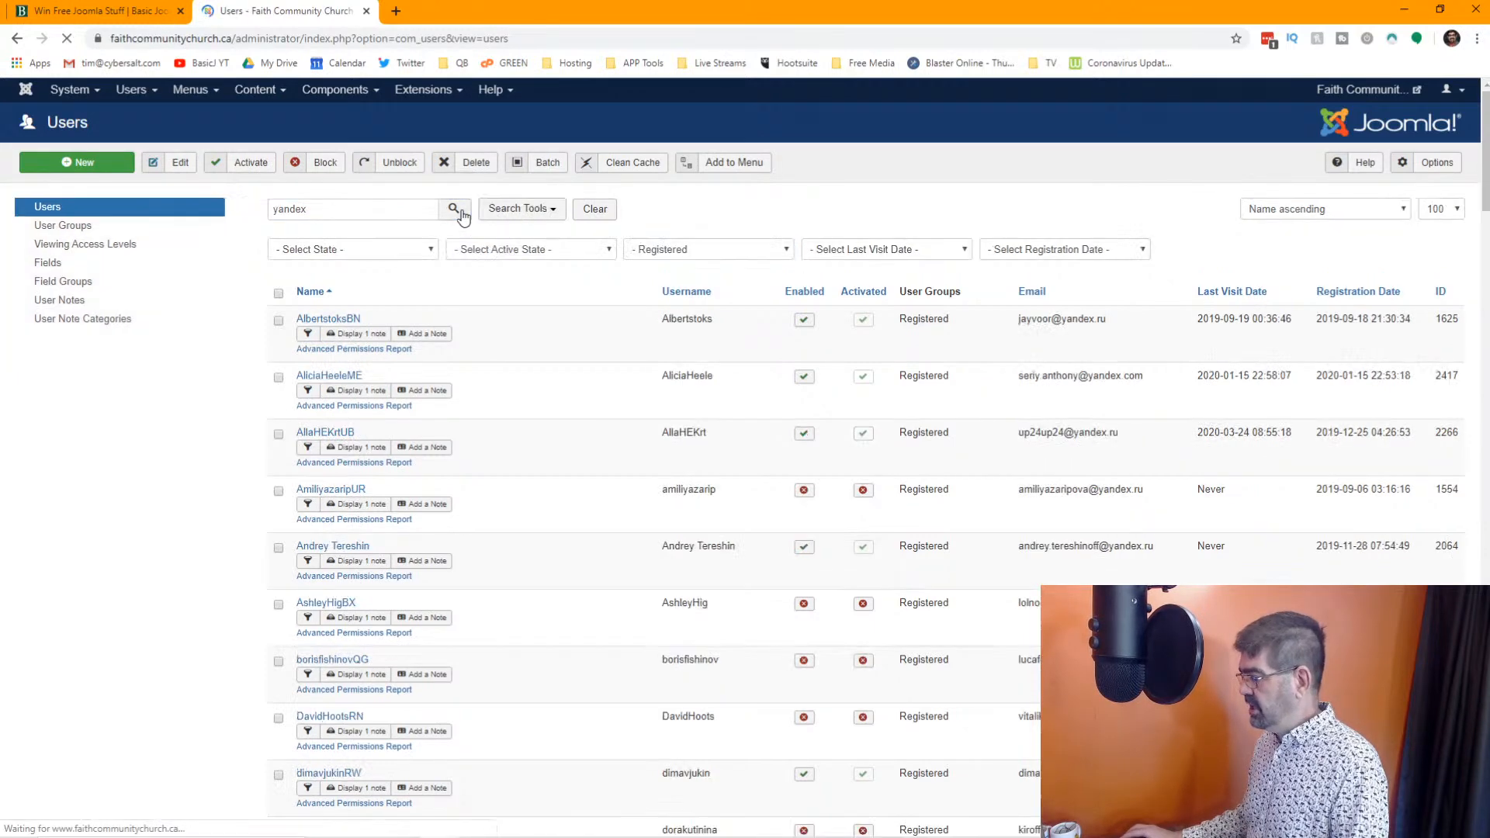
scroll(619, 353, "down", 20)
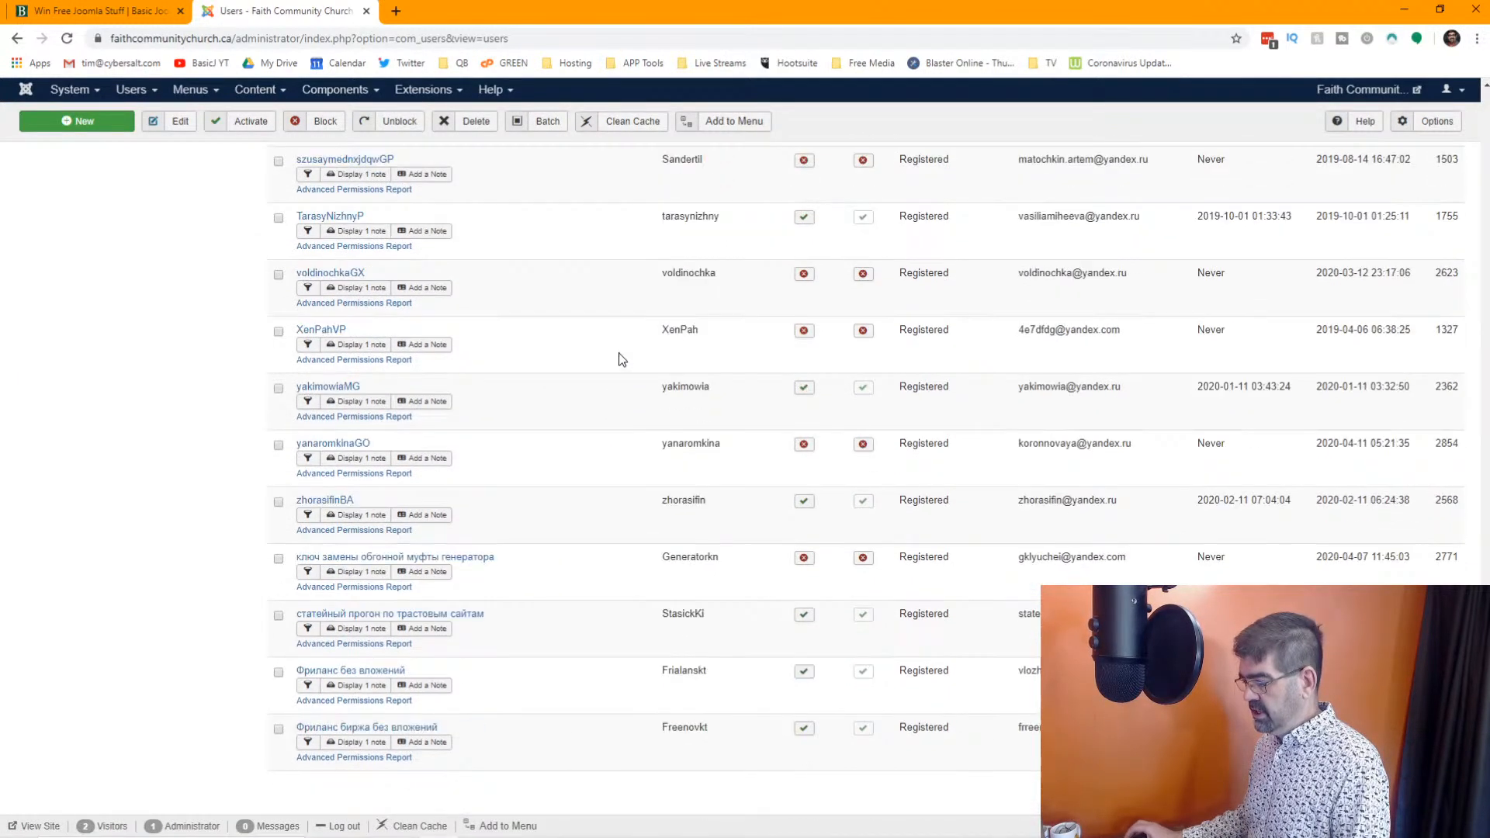
scroll(619, 359, "up", 20)
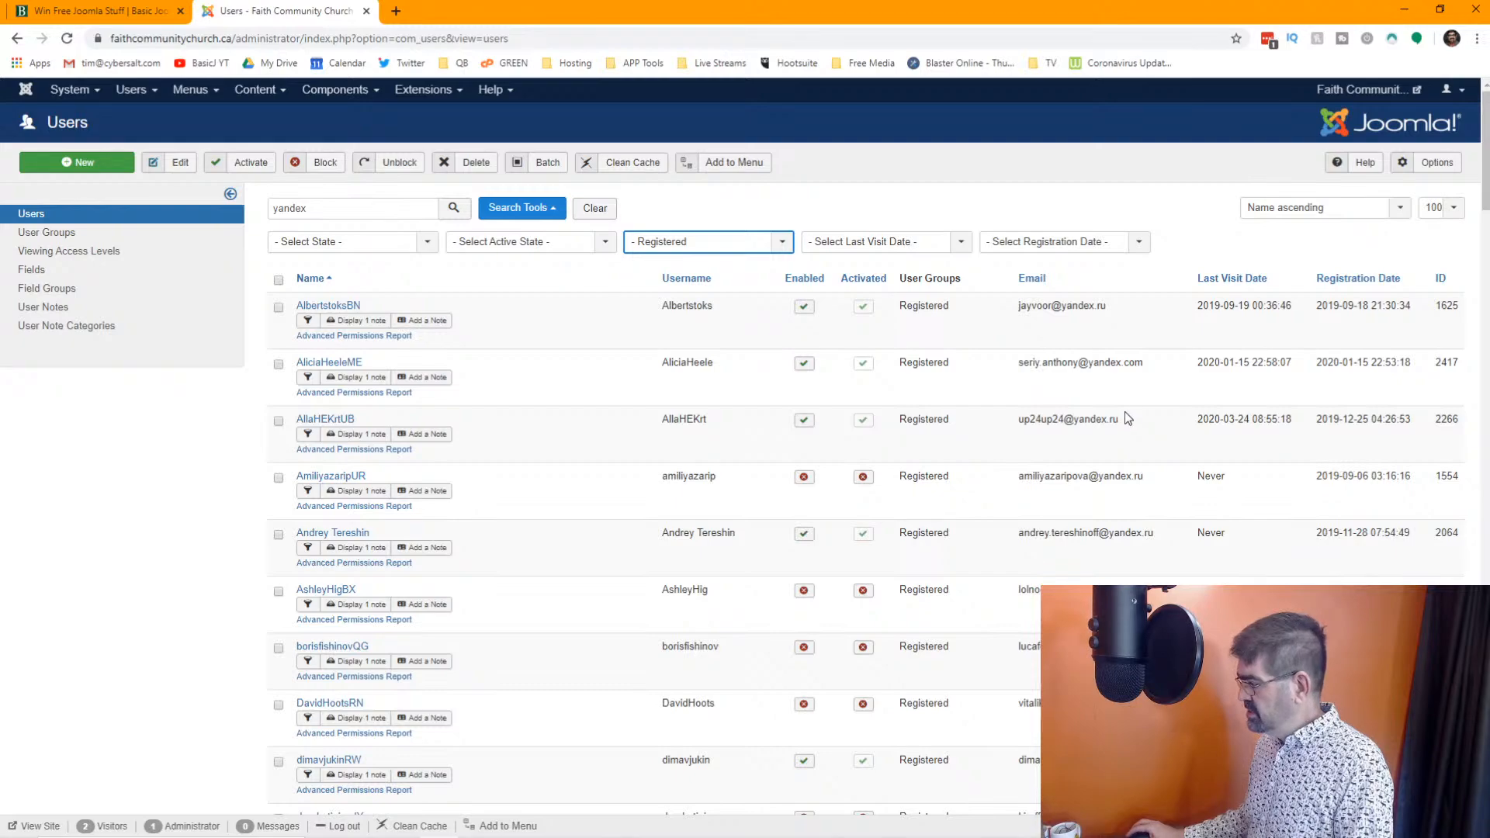
scroll(1005, 406, "down", 20)
scroll(1005, 407, "up", 20)
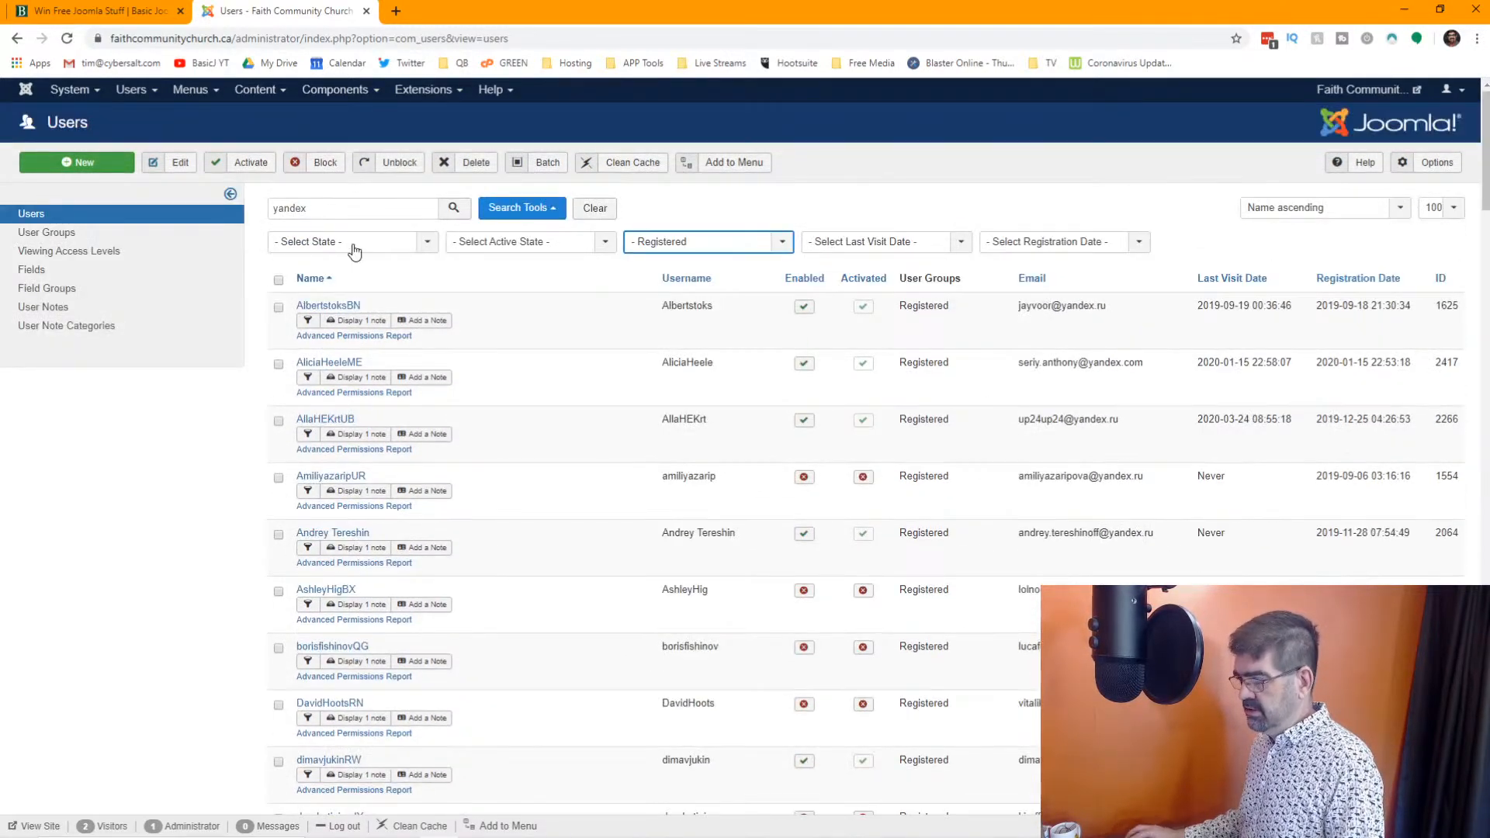
Change the user search back to ".ru" within the Registered group
double_click(309, 207)
type("ru")
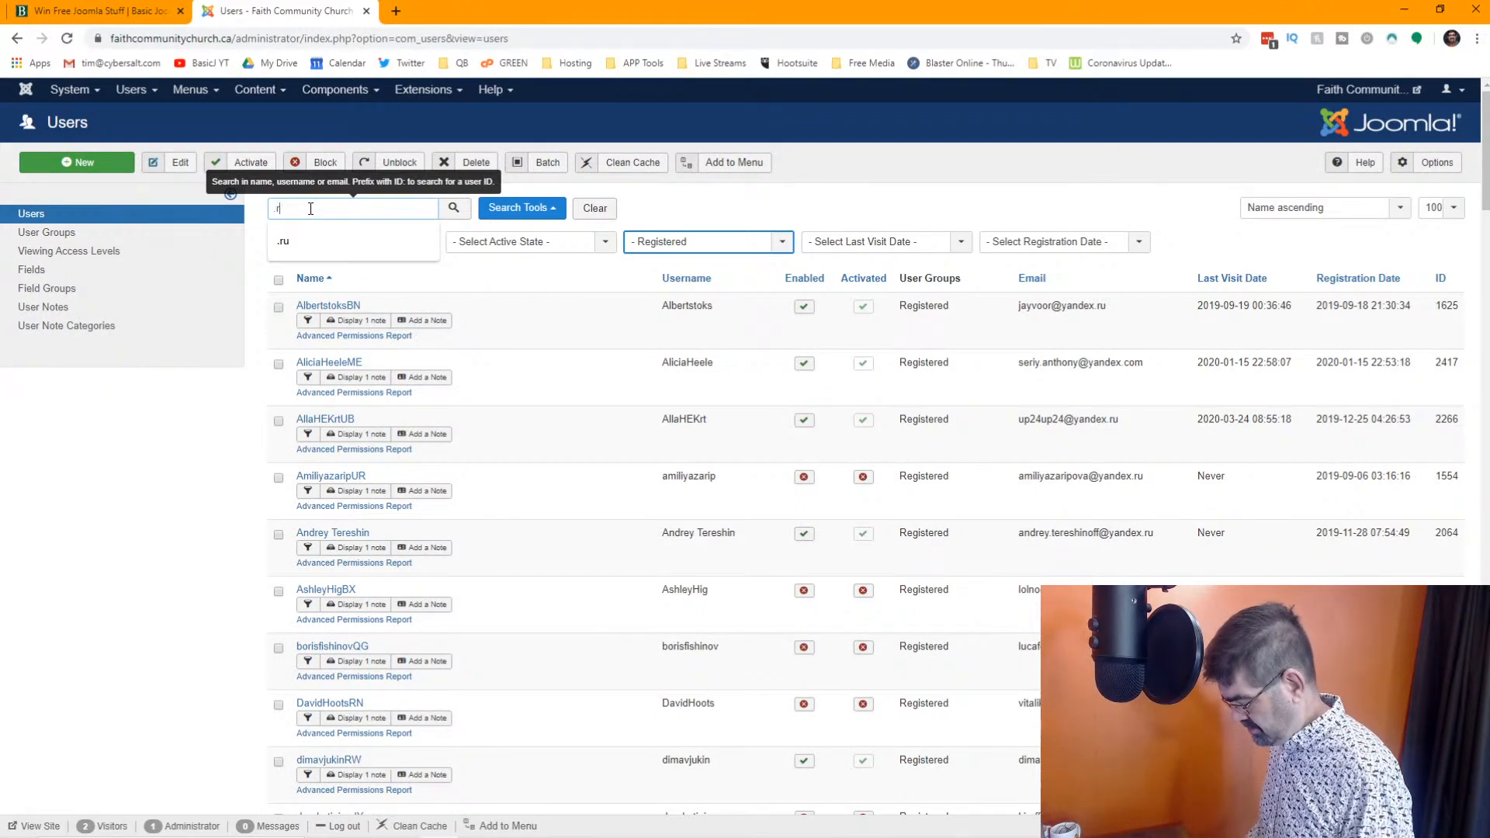
left_click(454, 211)
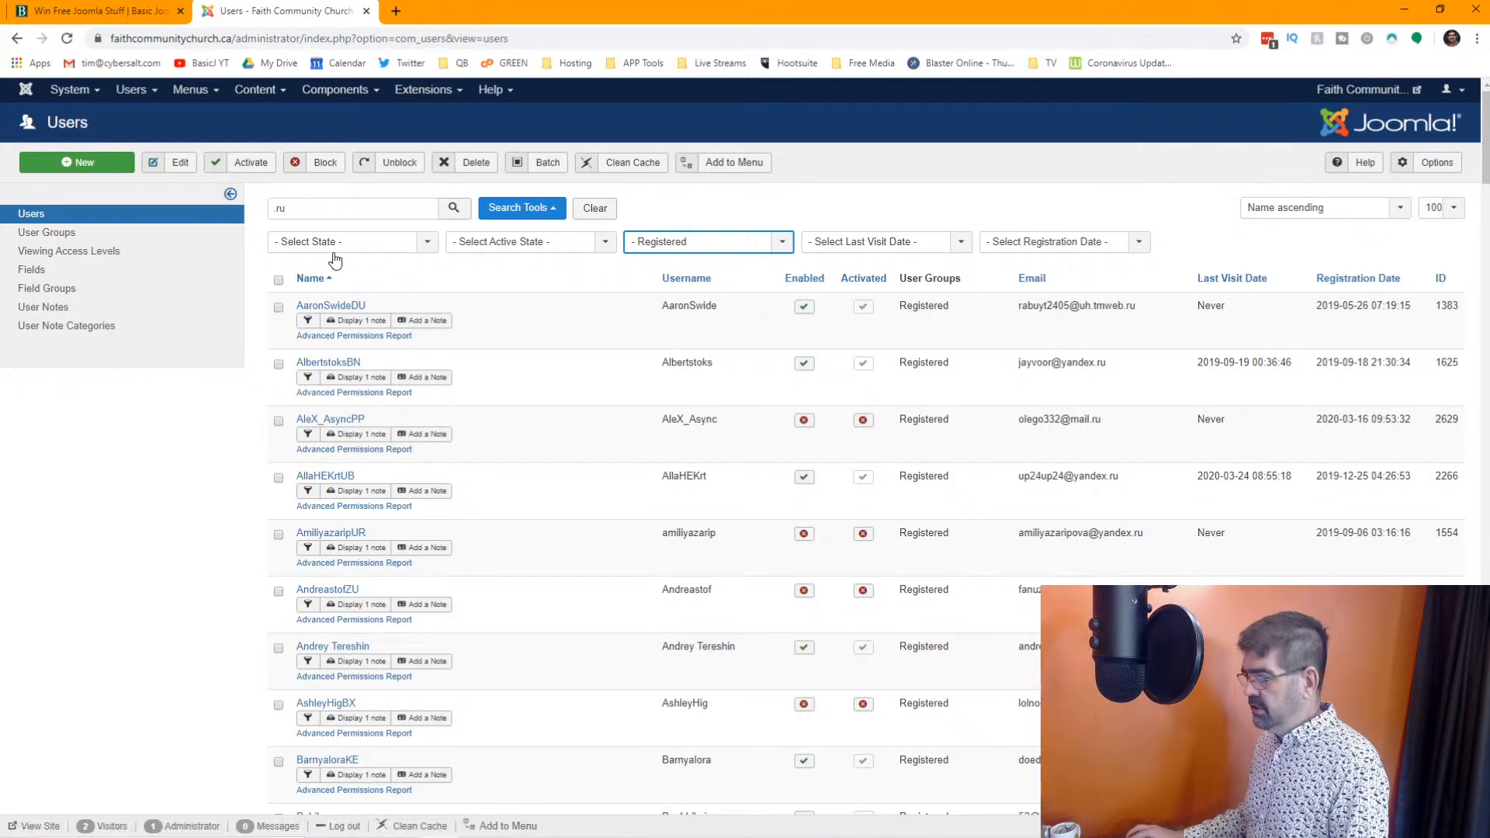
Select all users on the first page of ".ru" results and delete them
left_click(279, 281)
scroll(666, 391, "down", 15)
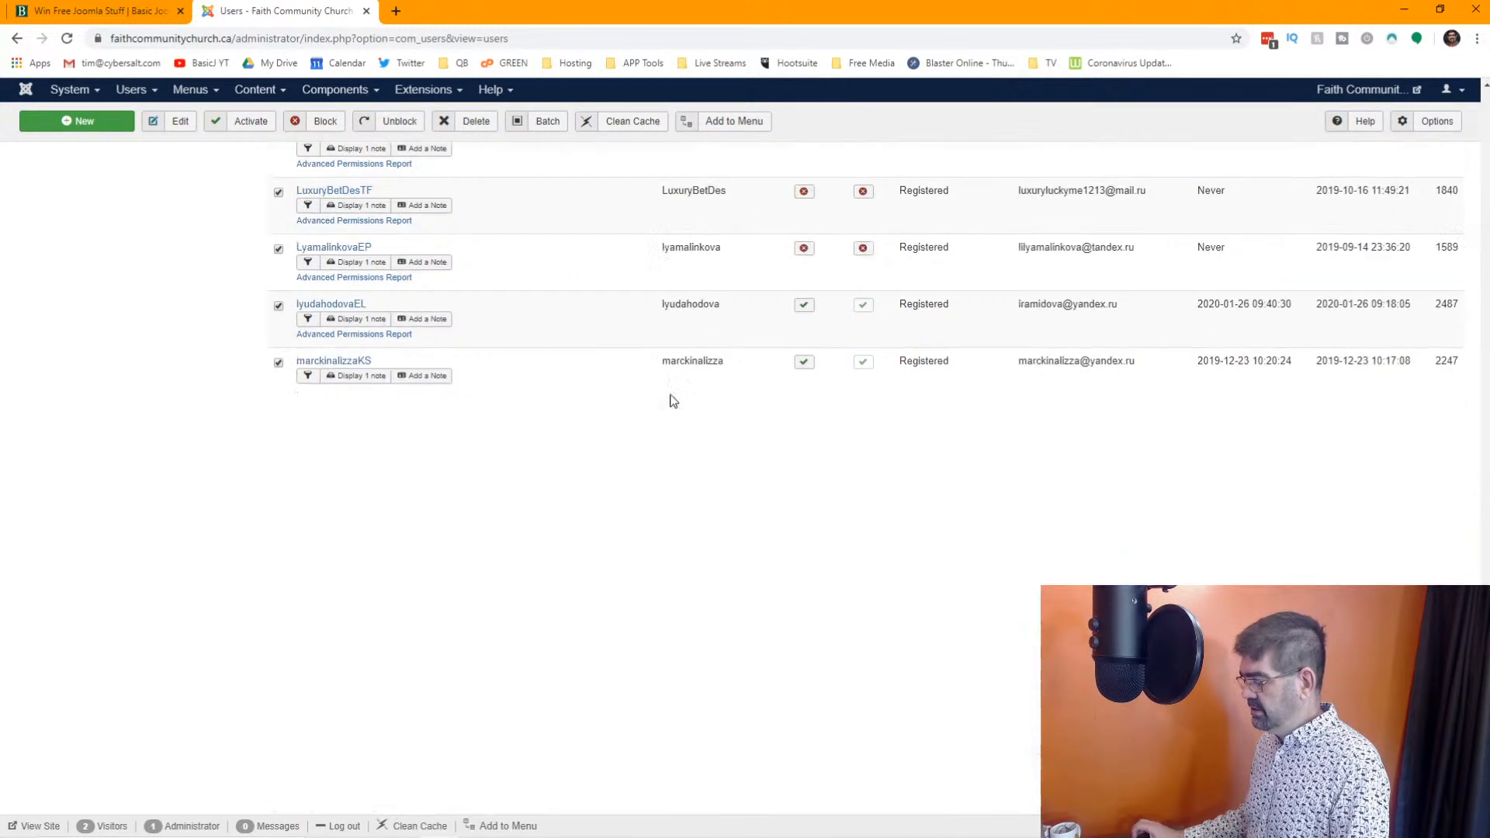
scroll(665, 386, "up", 15)
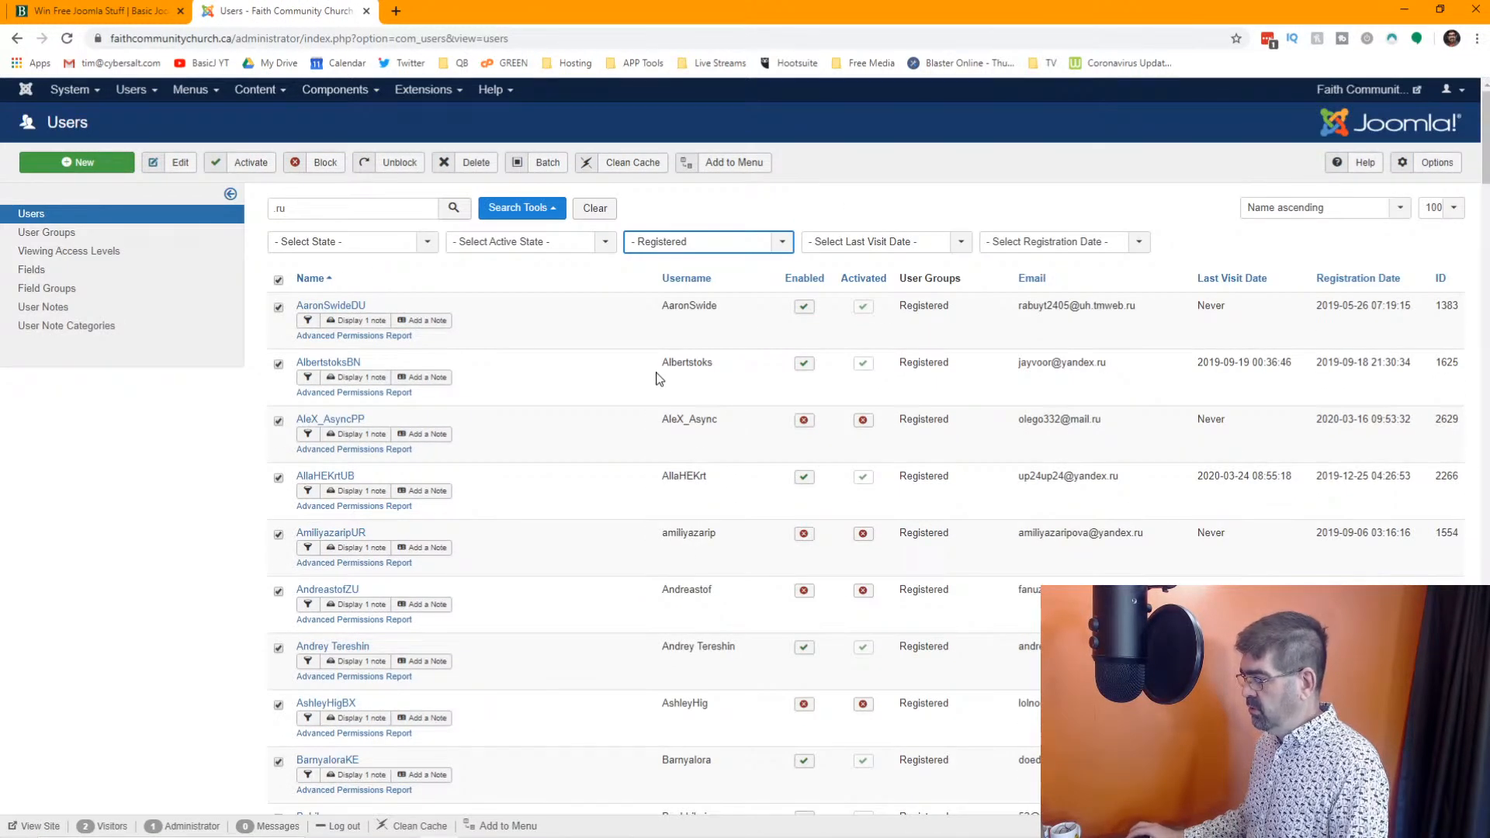
left_click(470, 166)
left_click(824, 142)
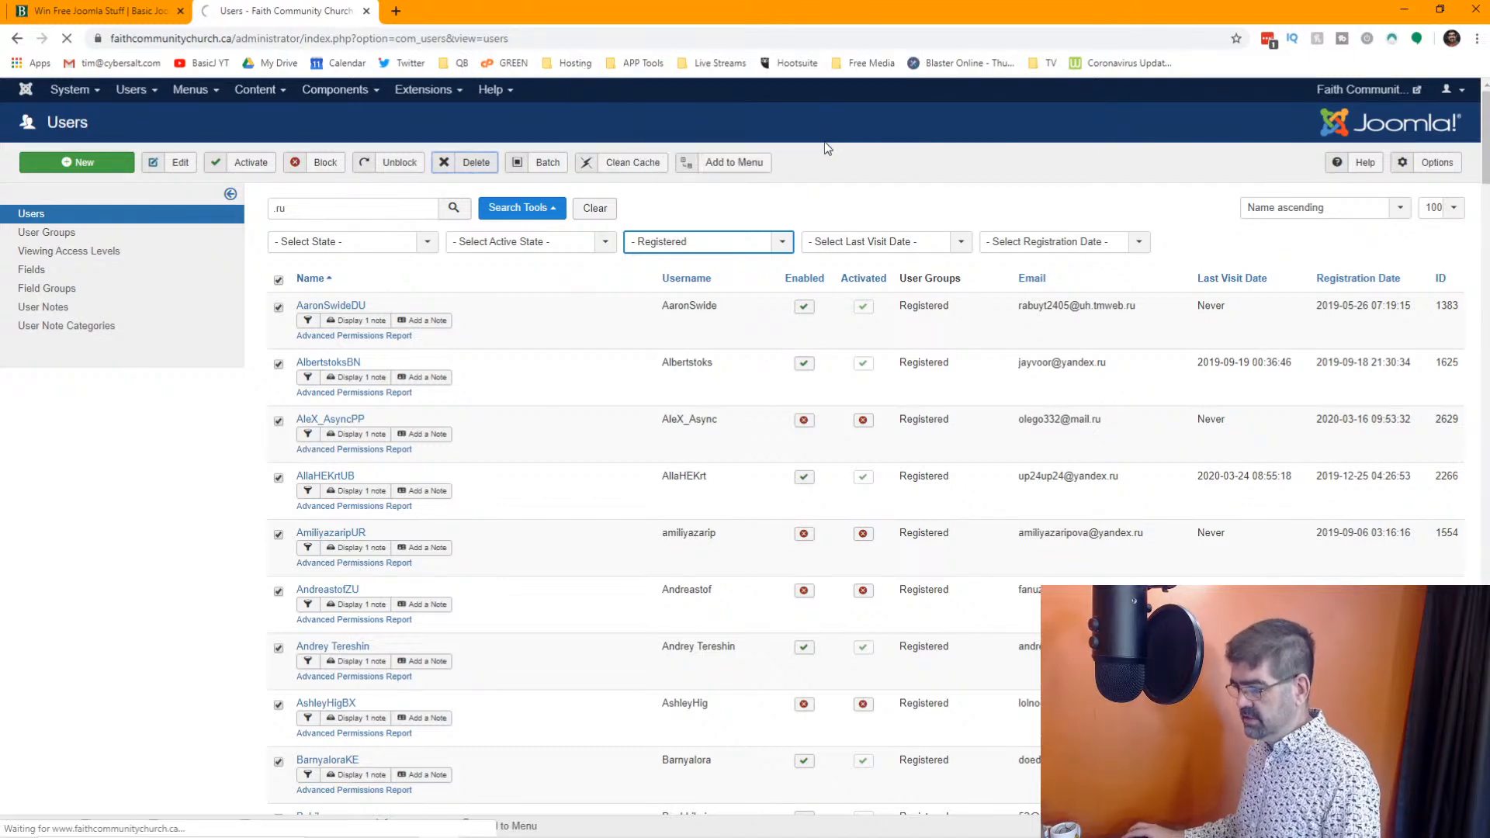
Look through the remaining Registered ".ru" results, checking the account names and email addresses
scroll(576, 436, "down", 15)
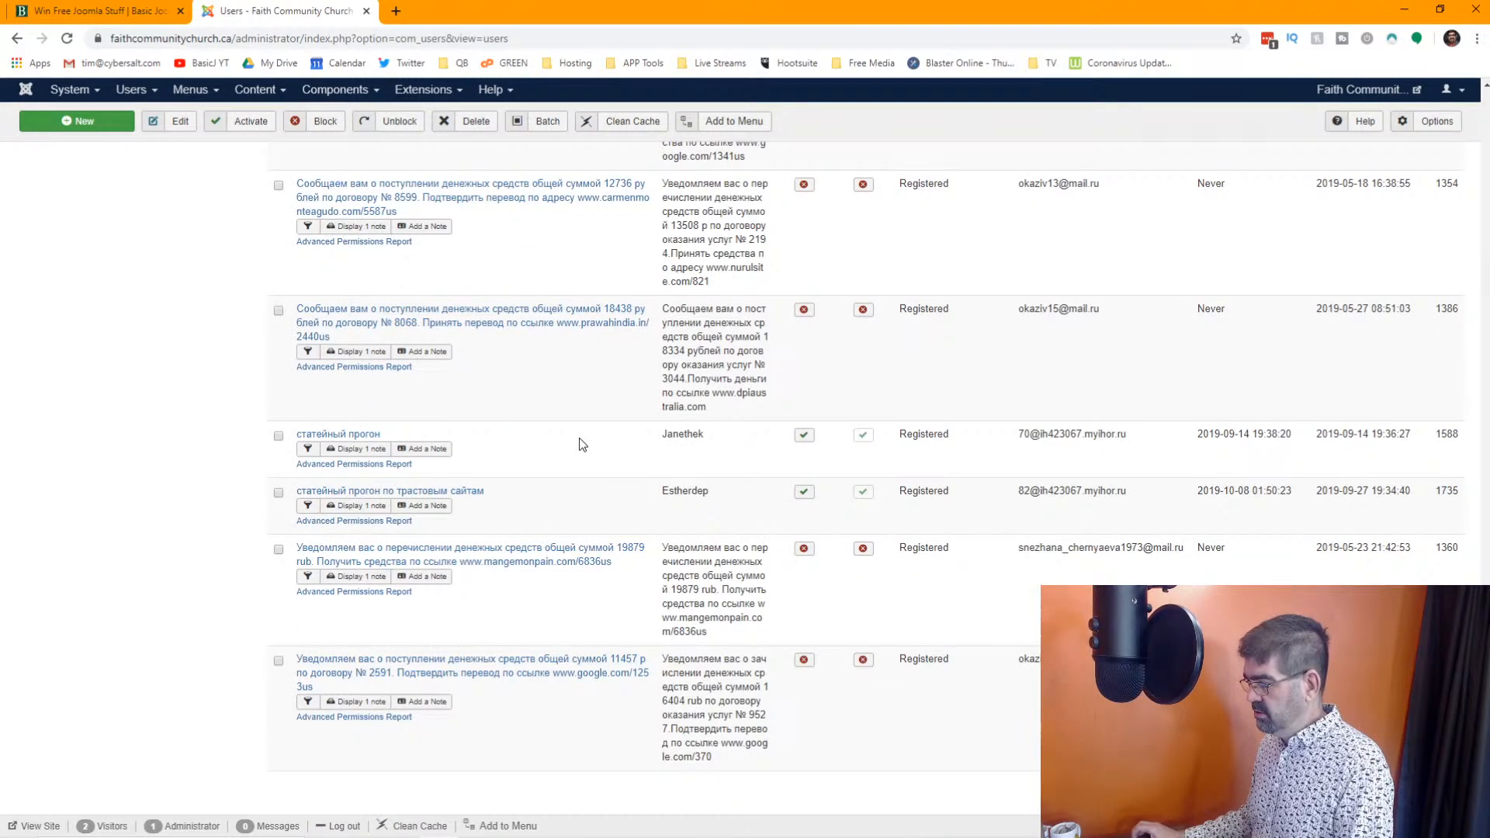
scroll(579, 437, "up", 15)
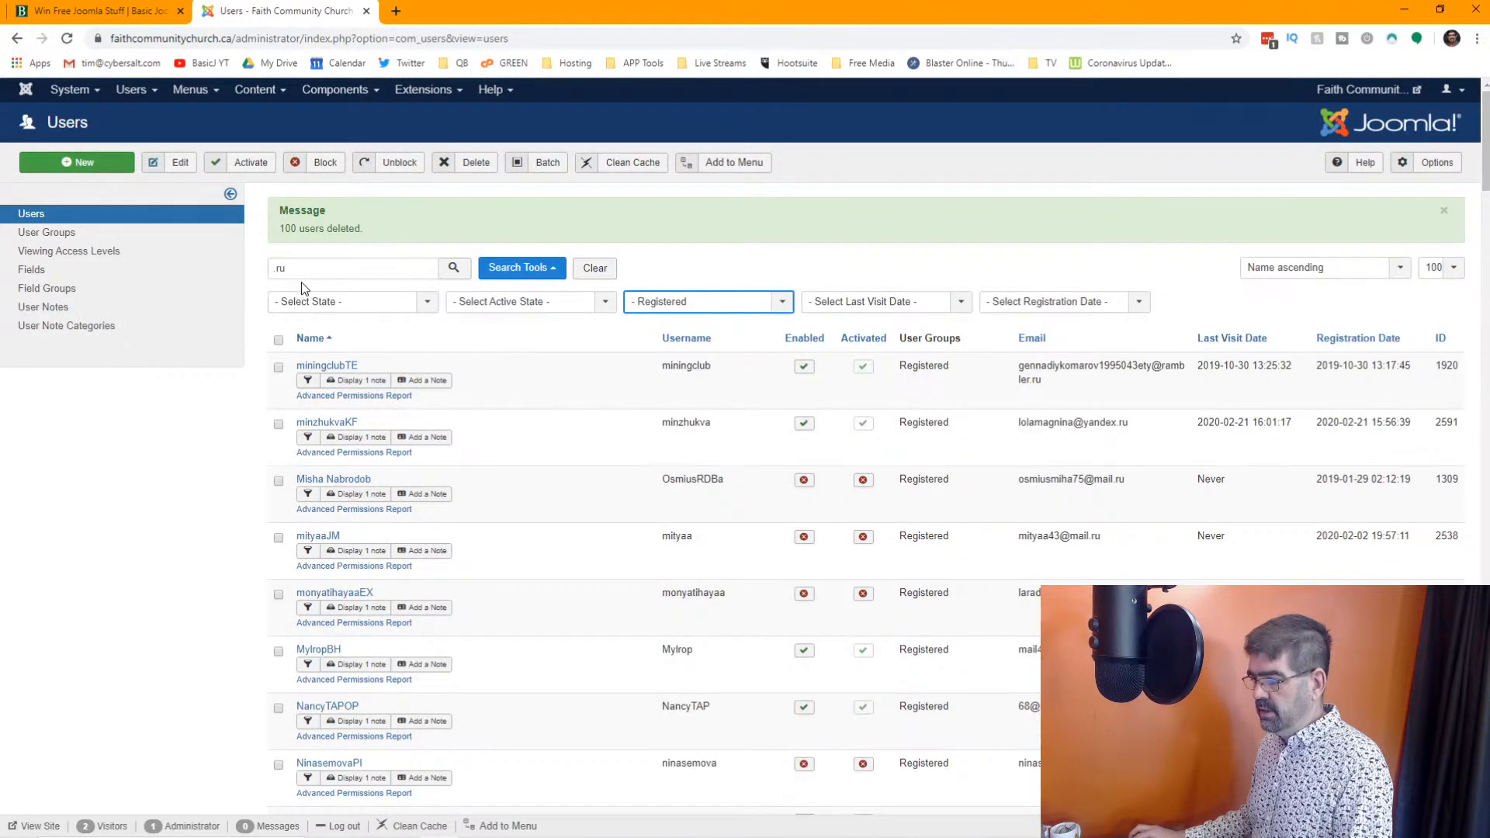
scroll(664, 419, "down", 15)
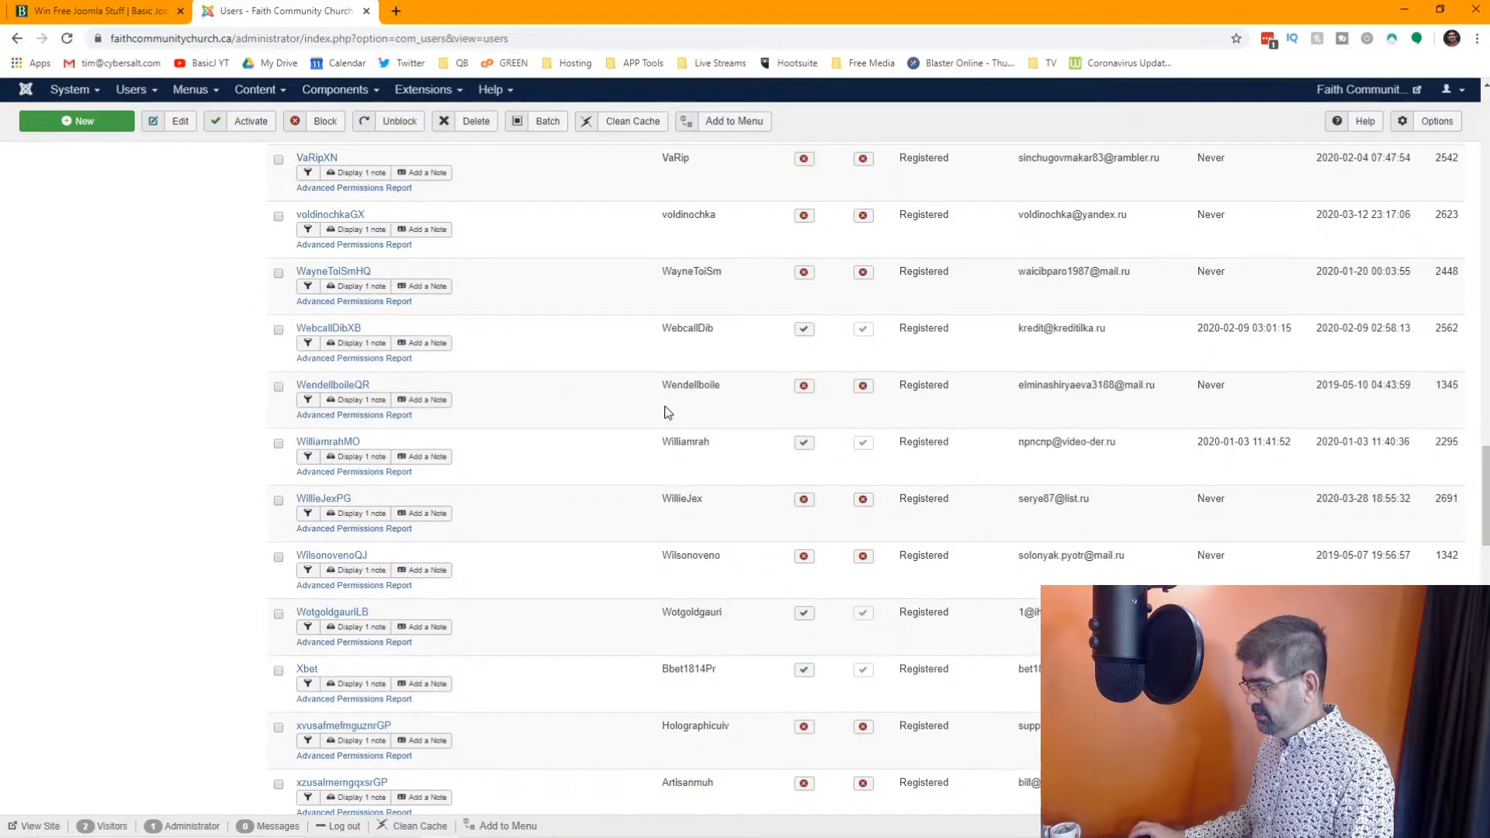
Copy a Cyrillic letter from a spam account's username in the ".ru" results and search the Registered users for "ф"
scroll(664, 412, "down", 5)
scroll(666, 406, "down", 2)
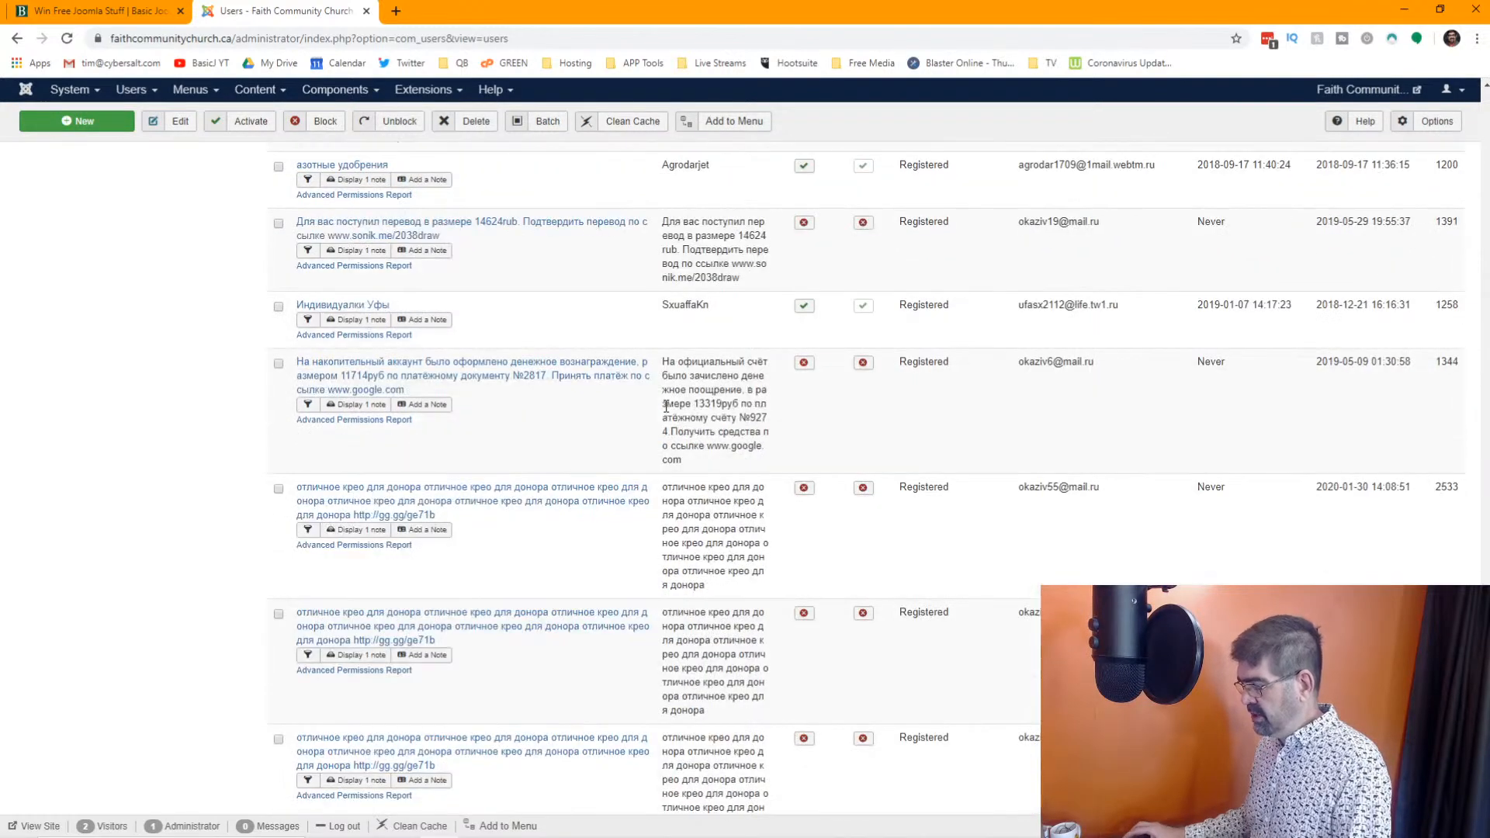
right_click(687, 362)
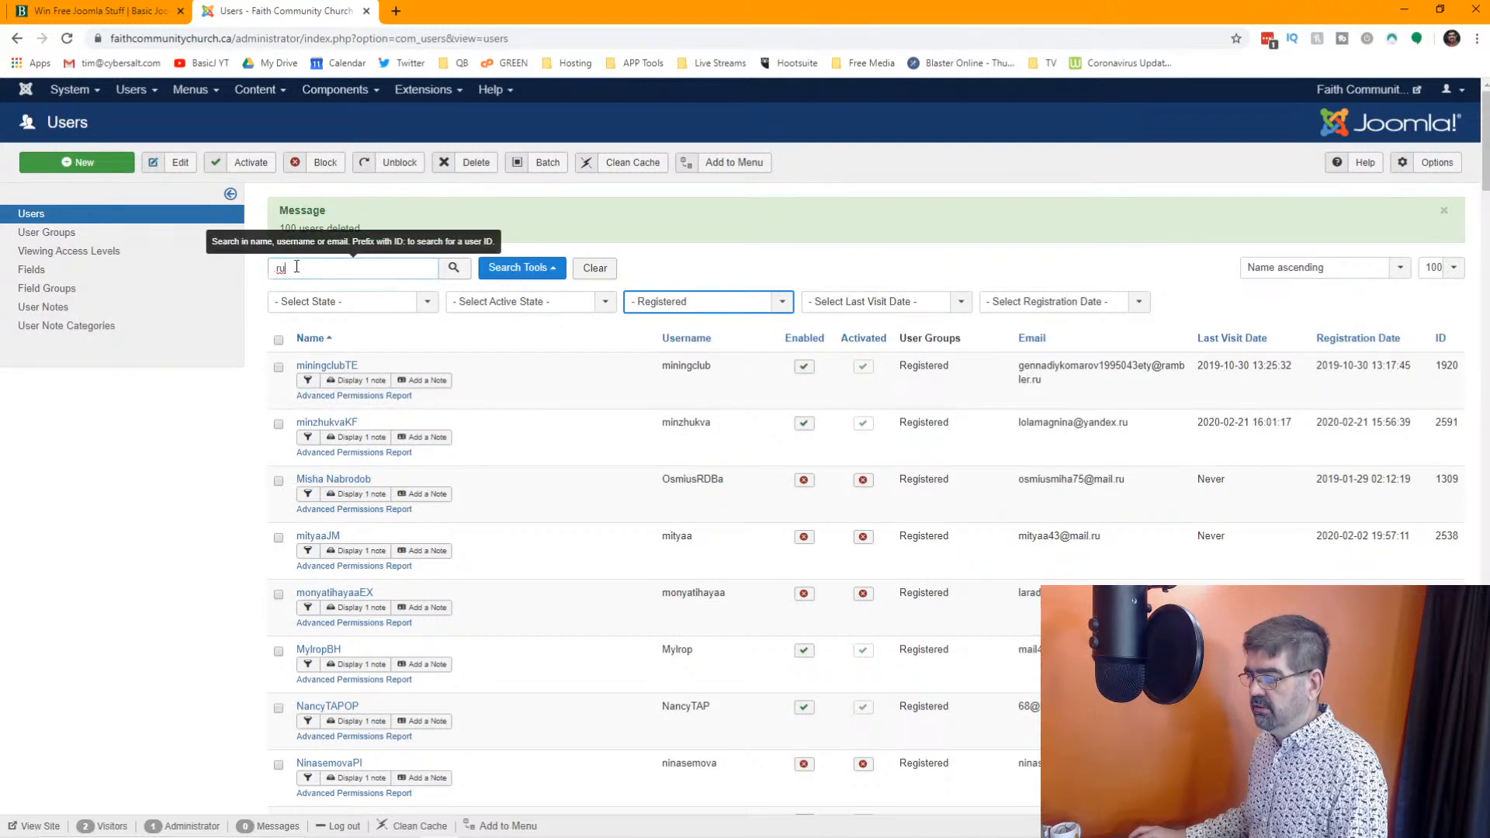
left_click_drag(291, 269, 264, 278)
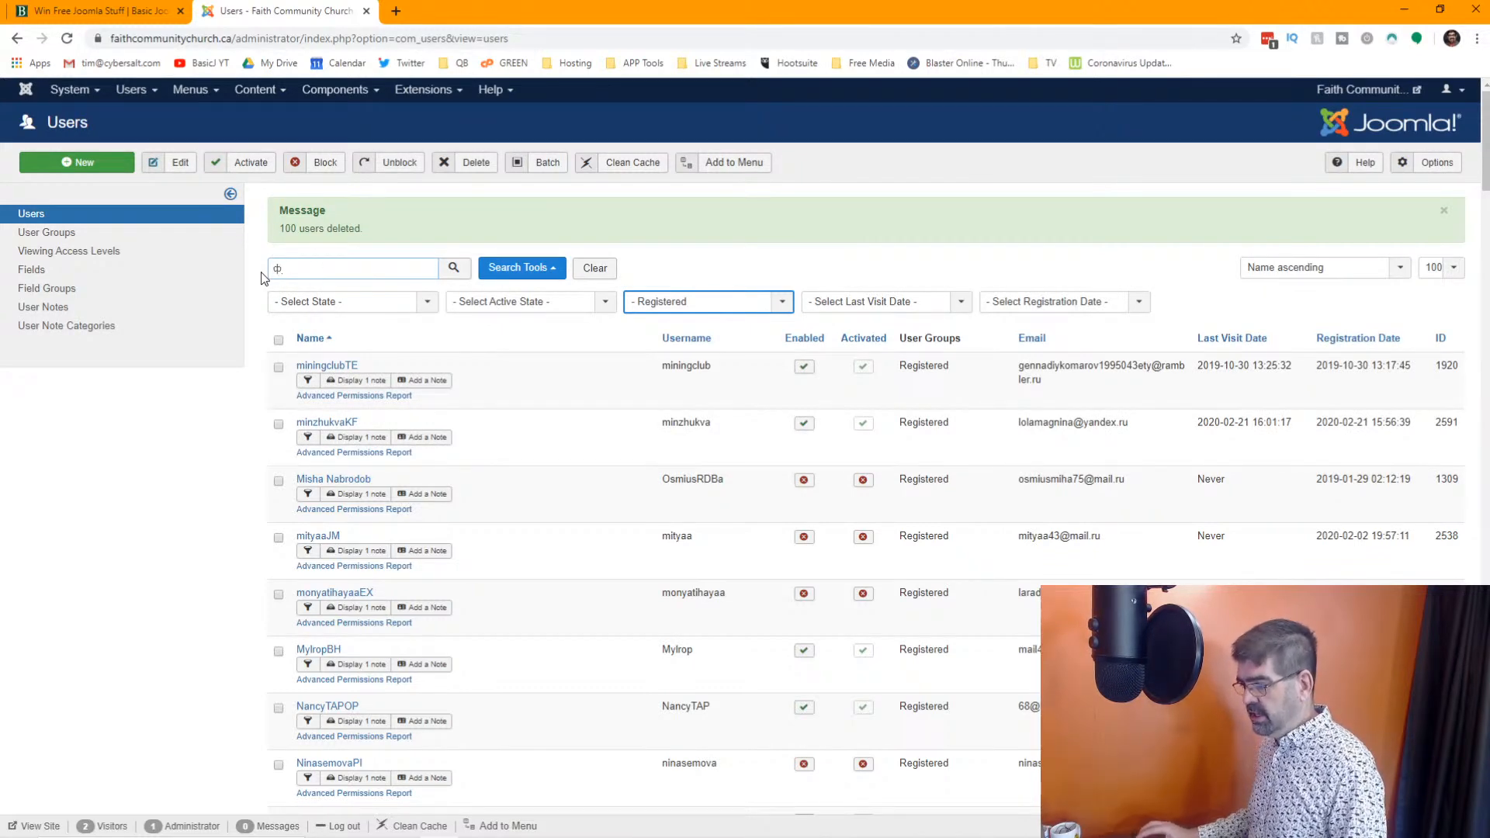
left_click(454, 268)
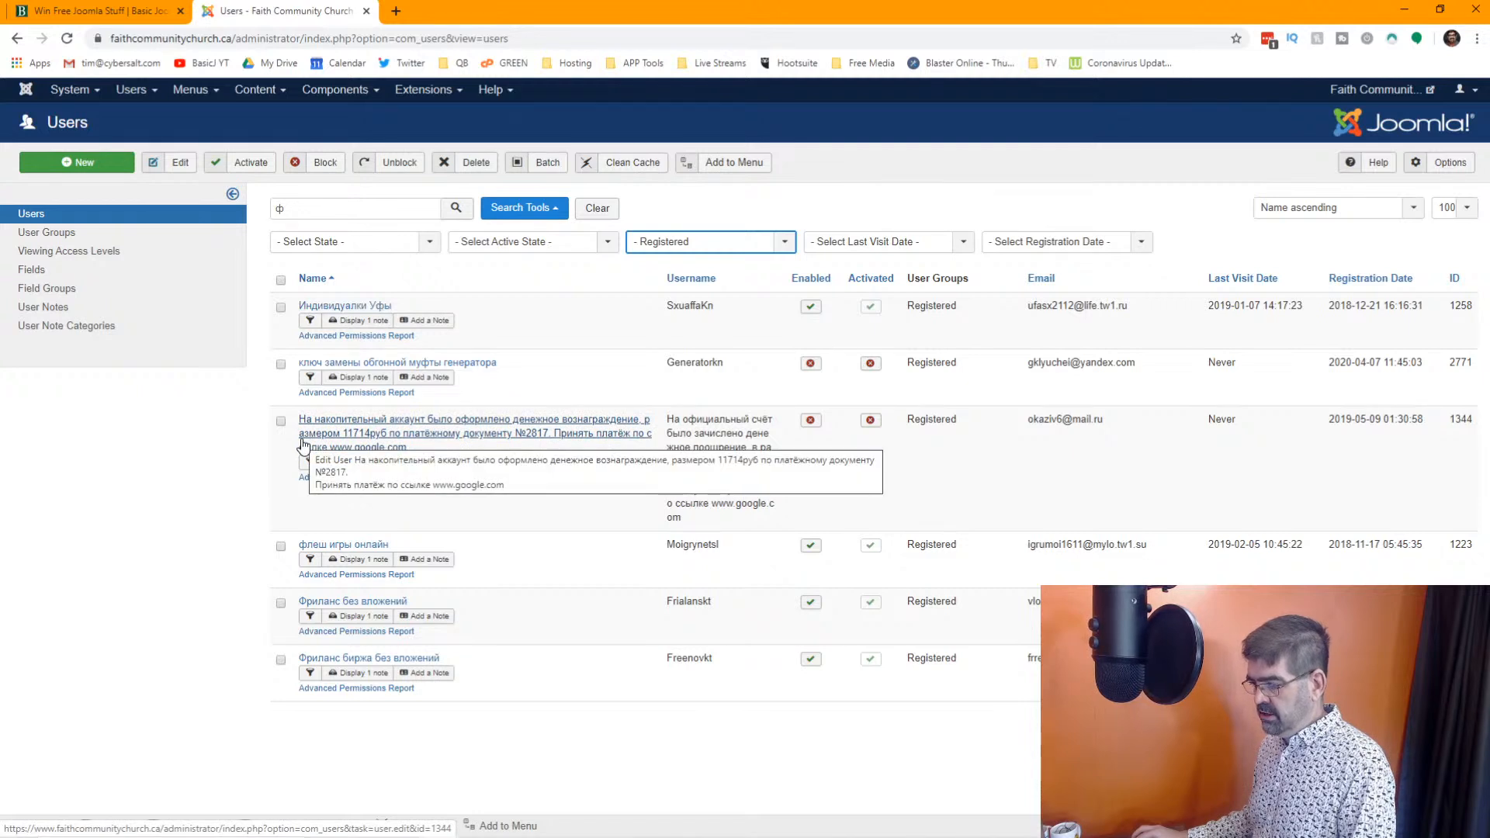
Select all users matching the "ф" search and delete them permanently
left_click(280, 279)
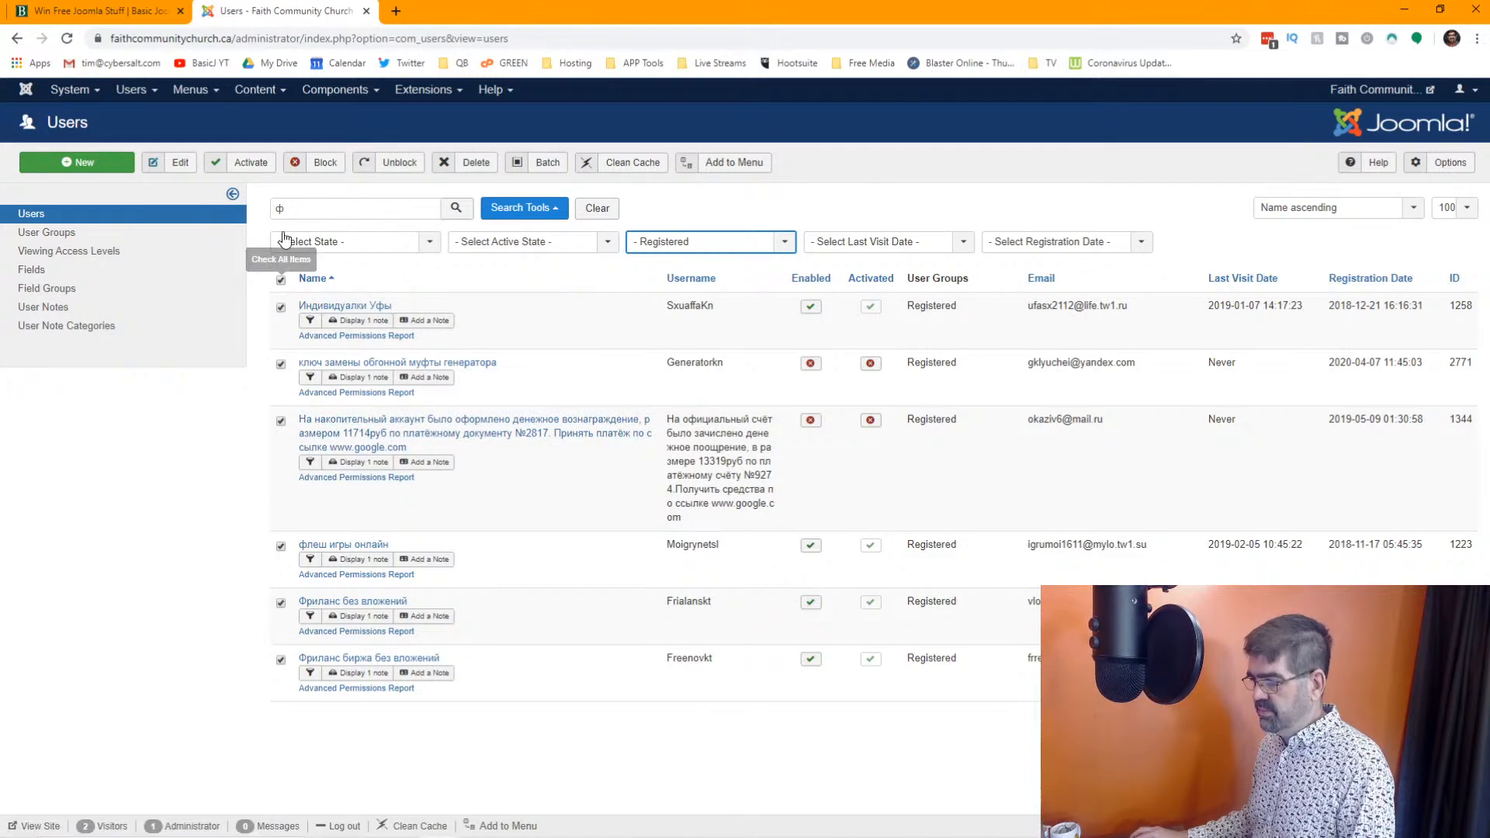
left_click(470, 163)
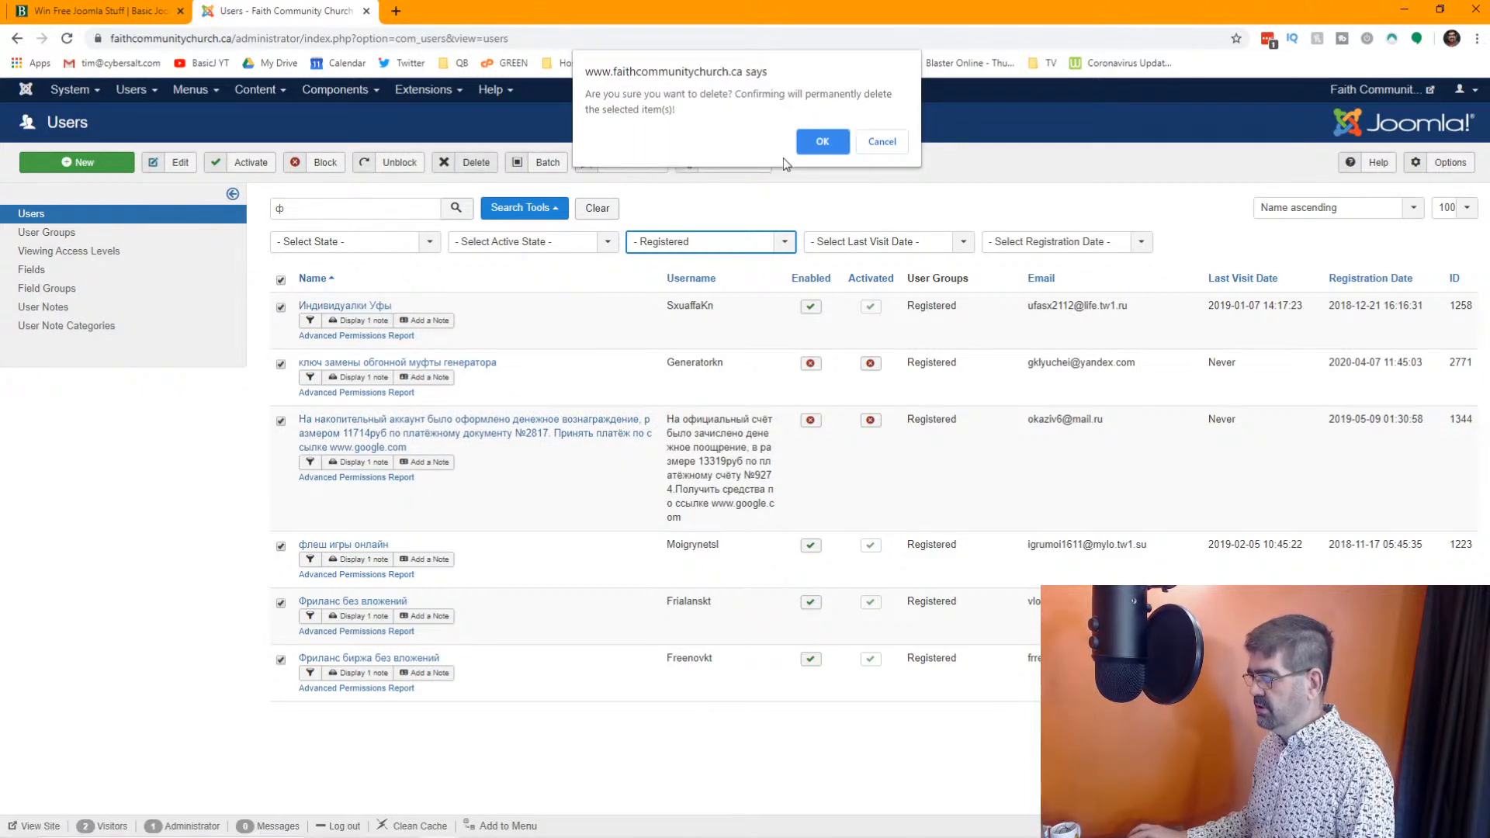
left_click(816, 142)
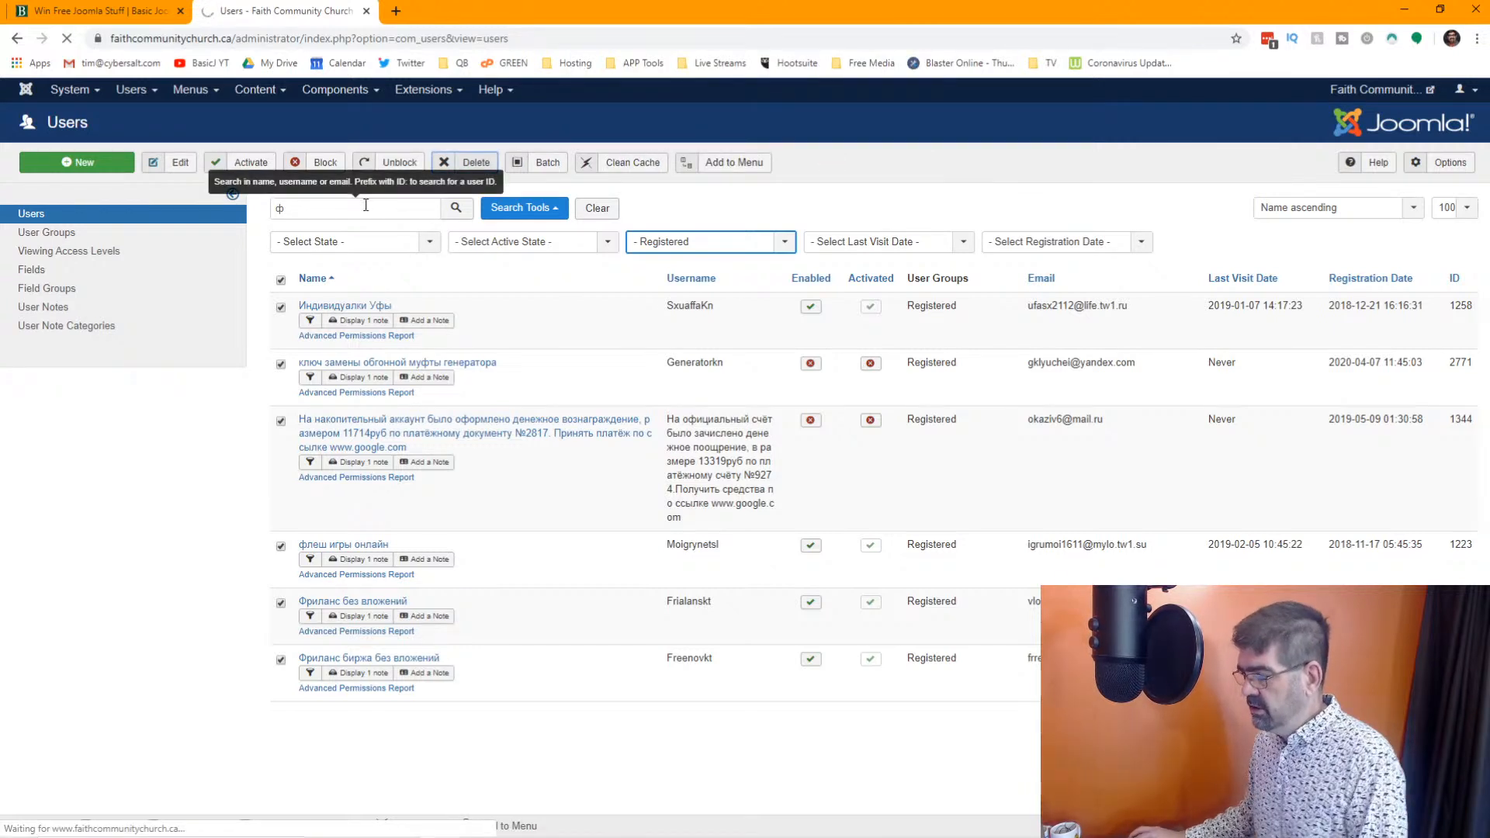
Search the Registered users for "yandex"
left_click_drag(327, 272, 264, 271)
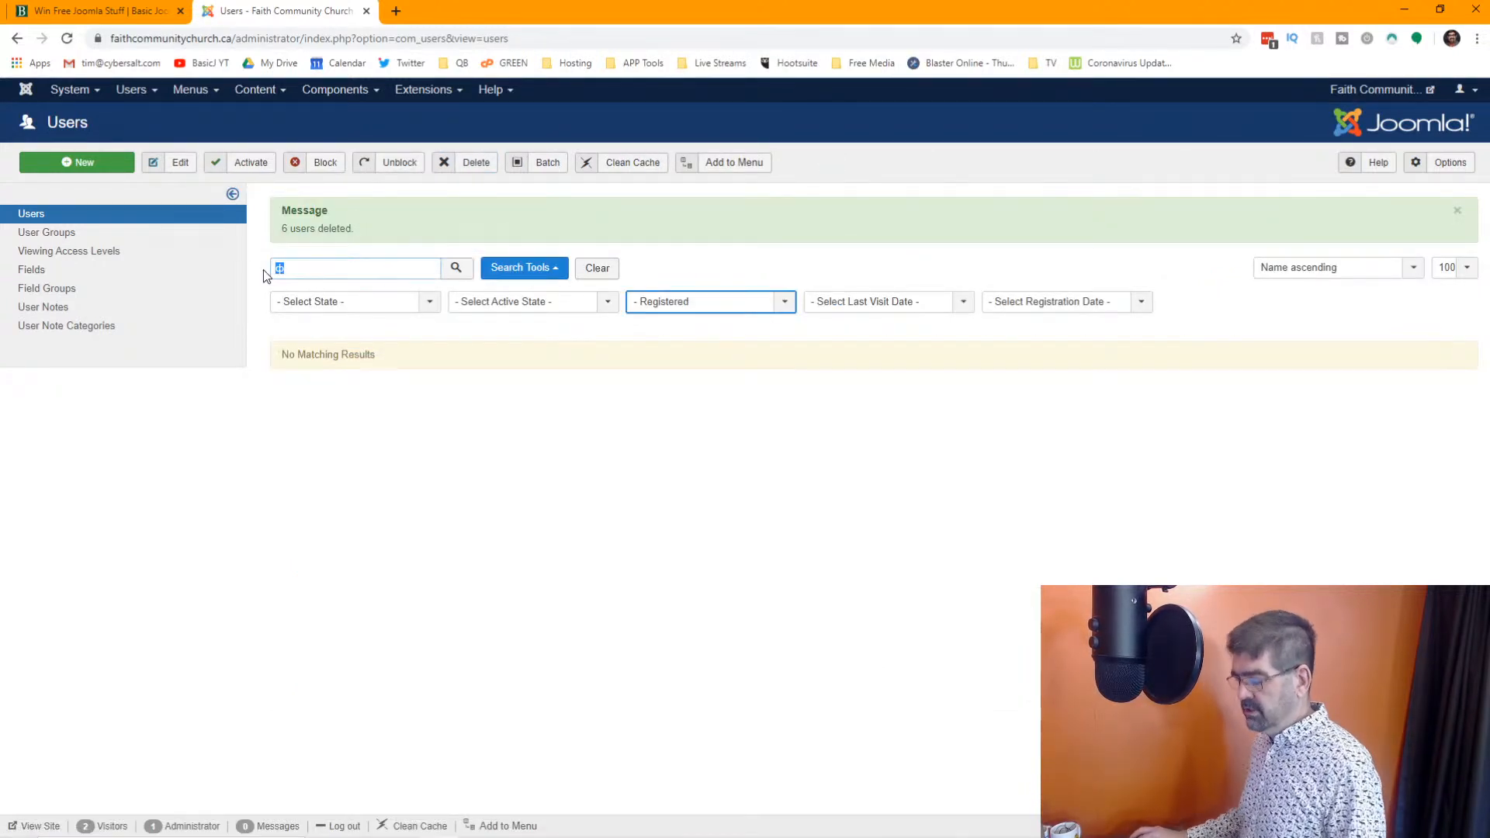
type("yandex")
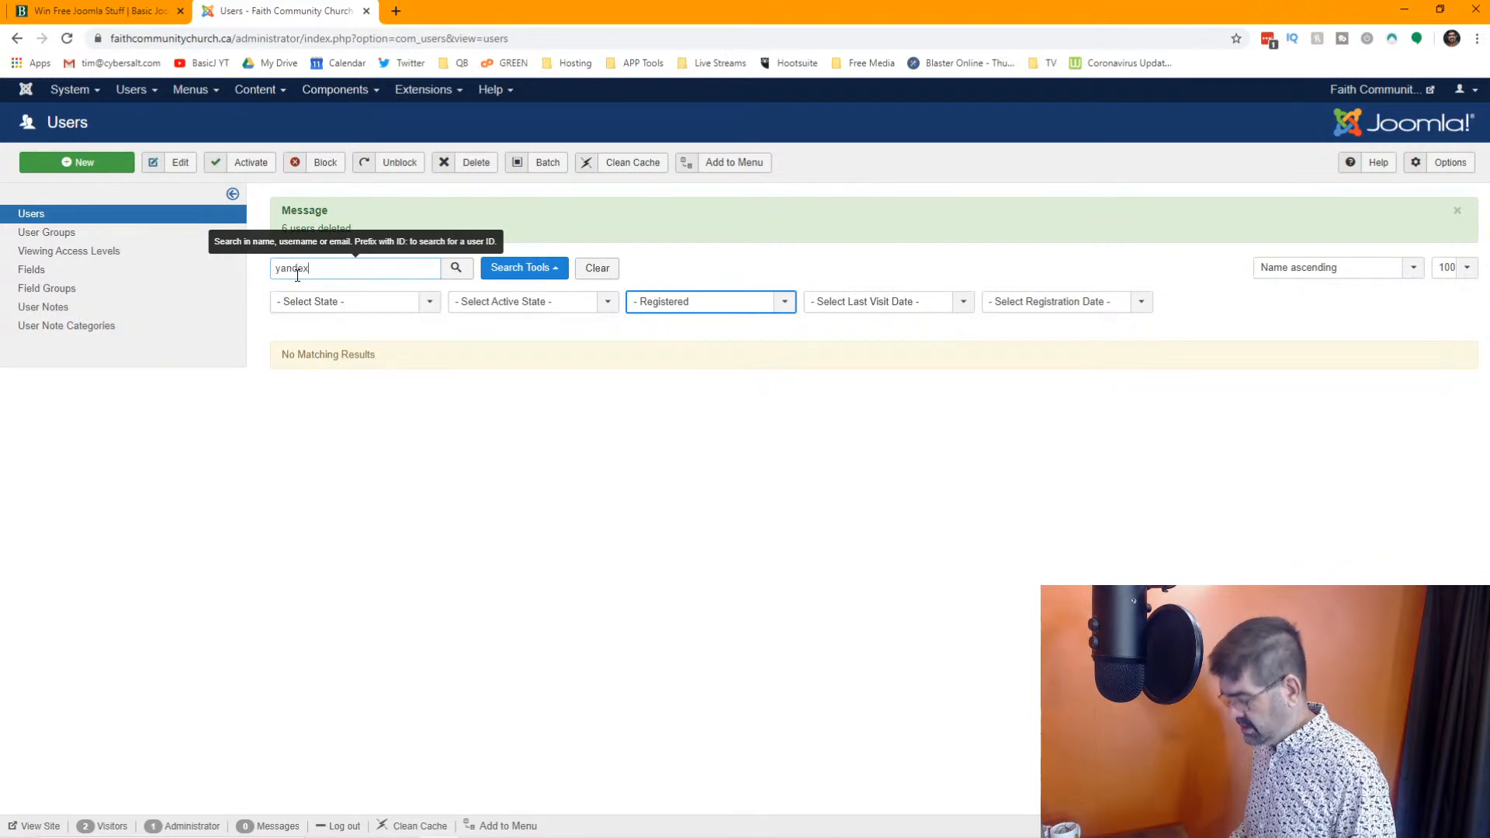
key("Return")
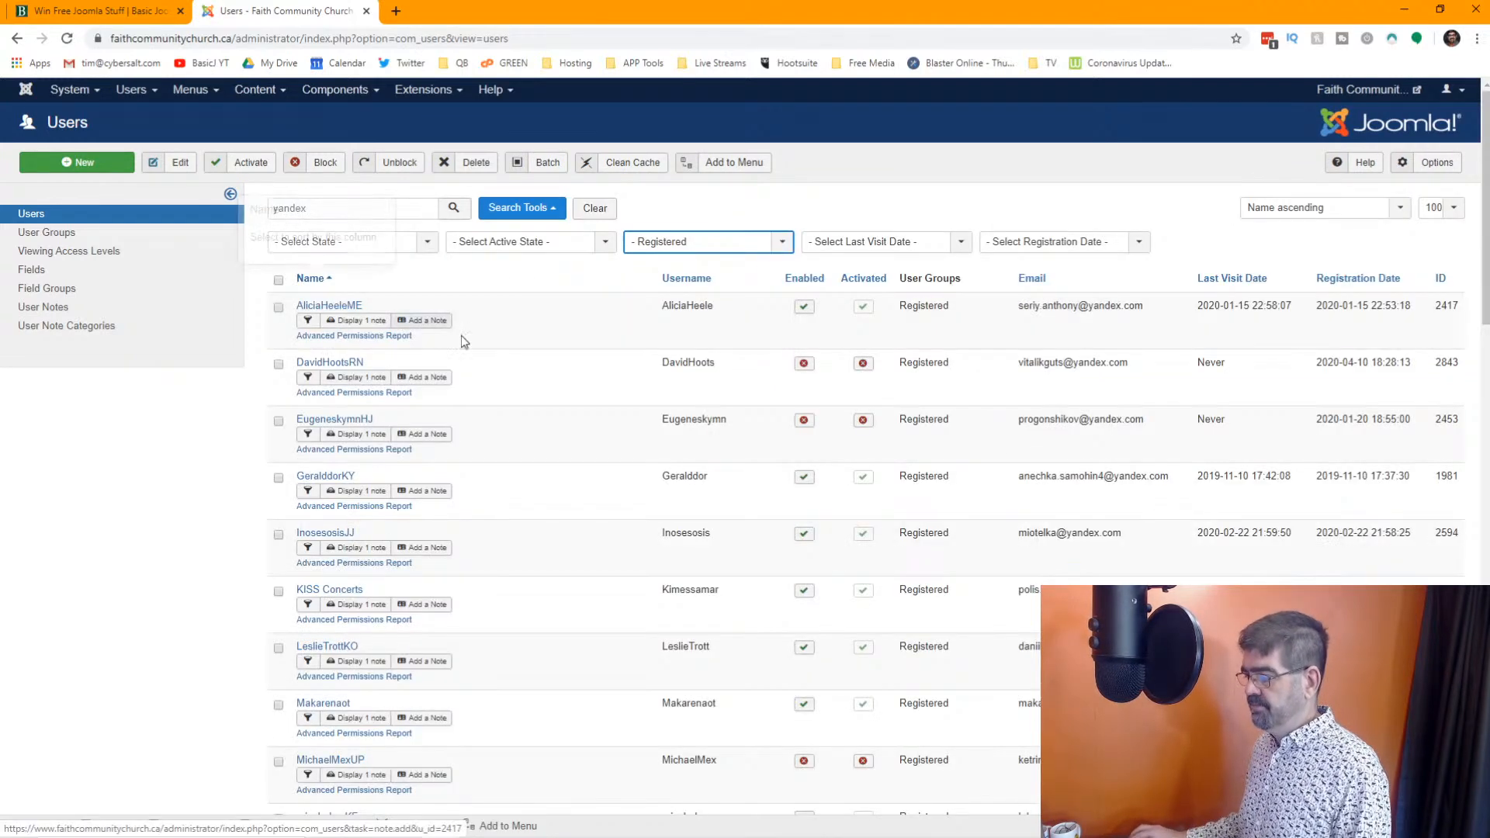
Select all users in the "yandex" results, check the accounts down the list, and delete them permanently
left_click(278, 280)
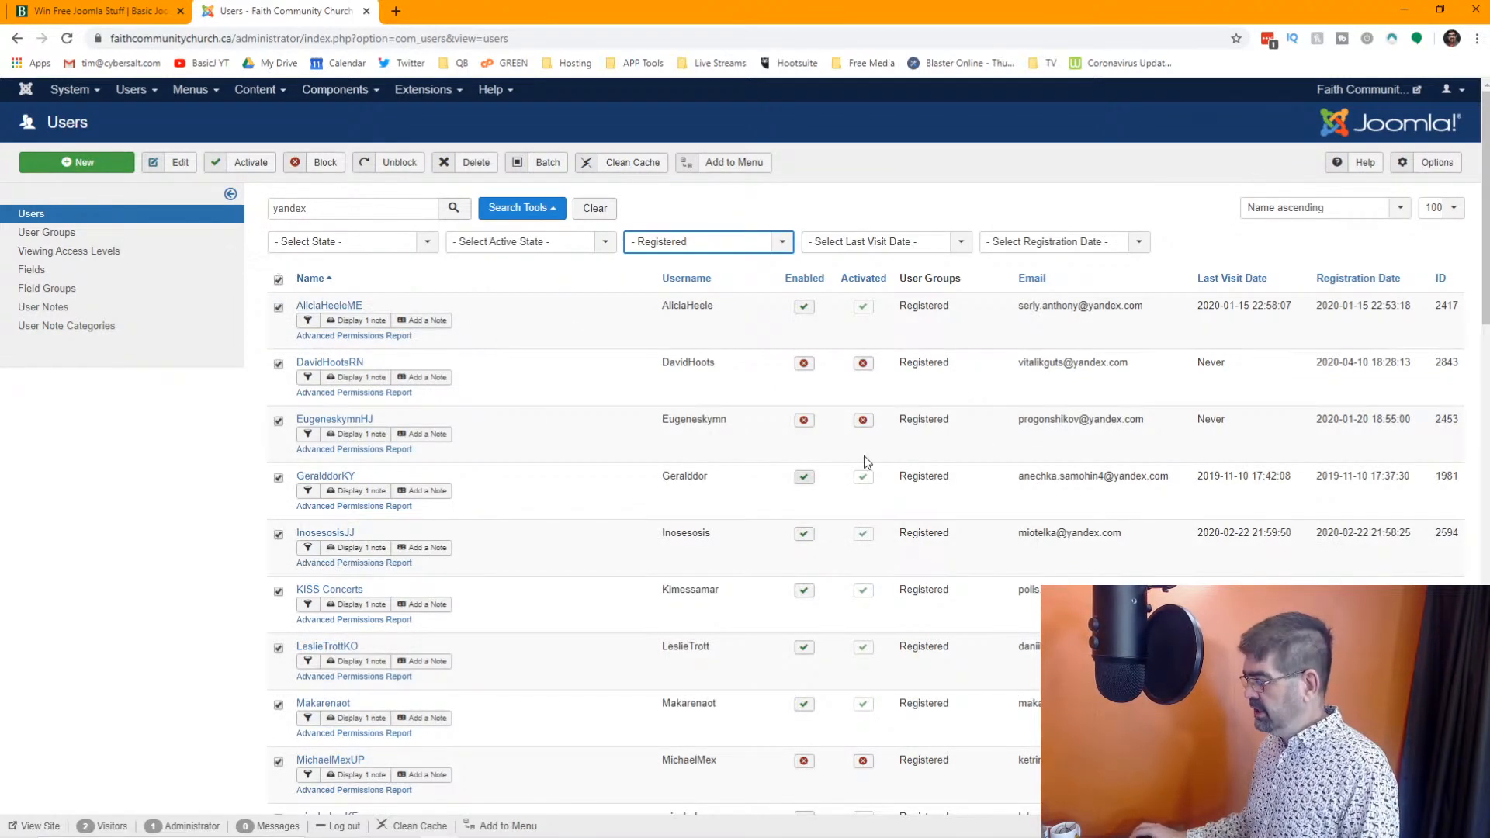
scroll(1006, 436, "down", 20)
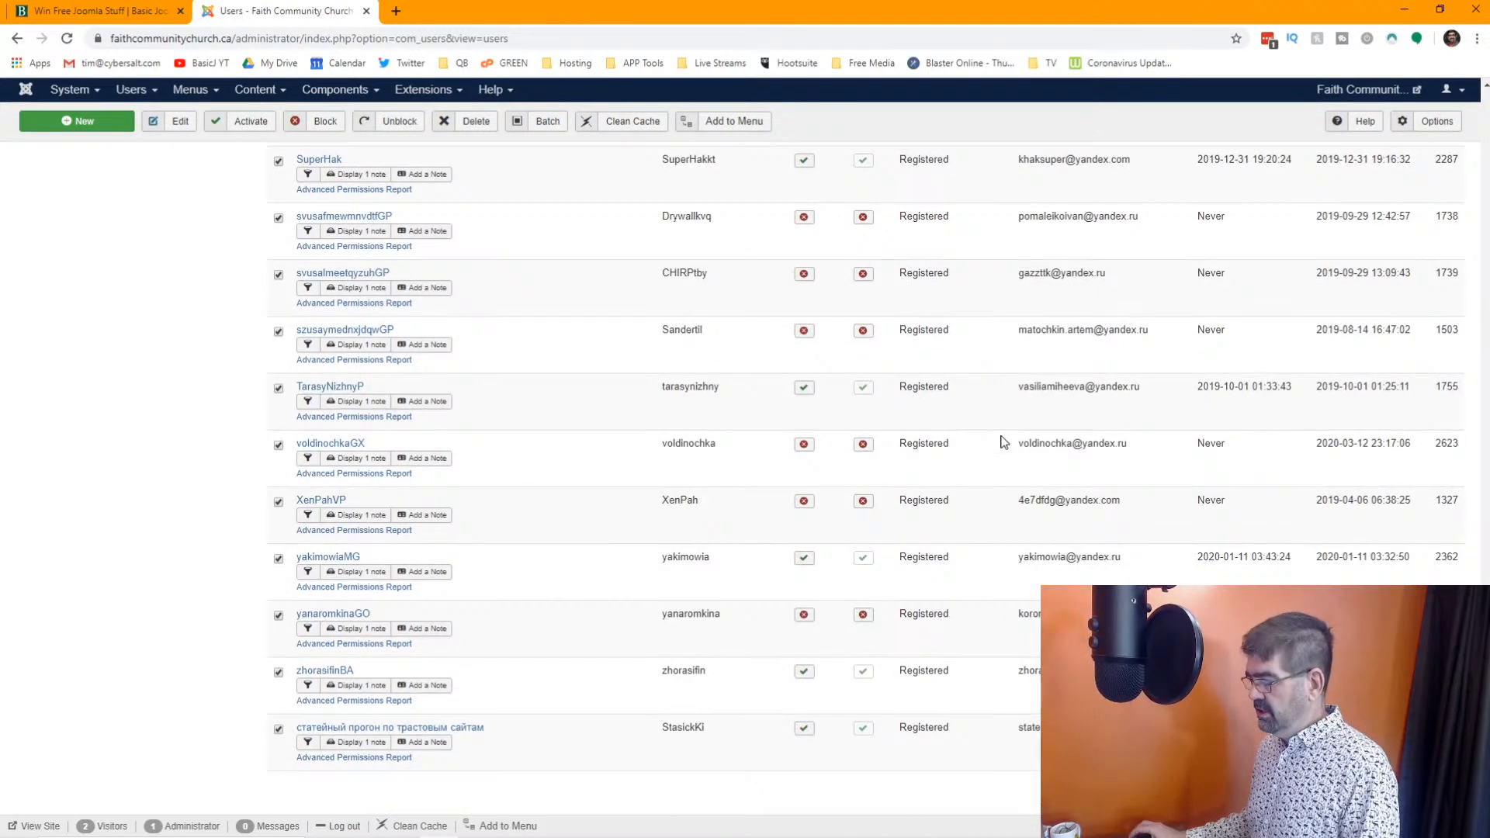
scroll(1004, 442, "up", 10)
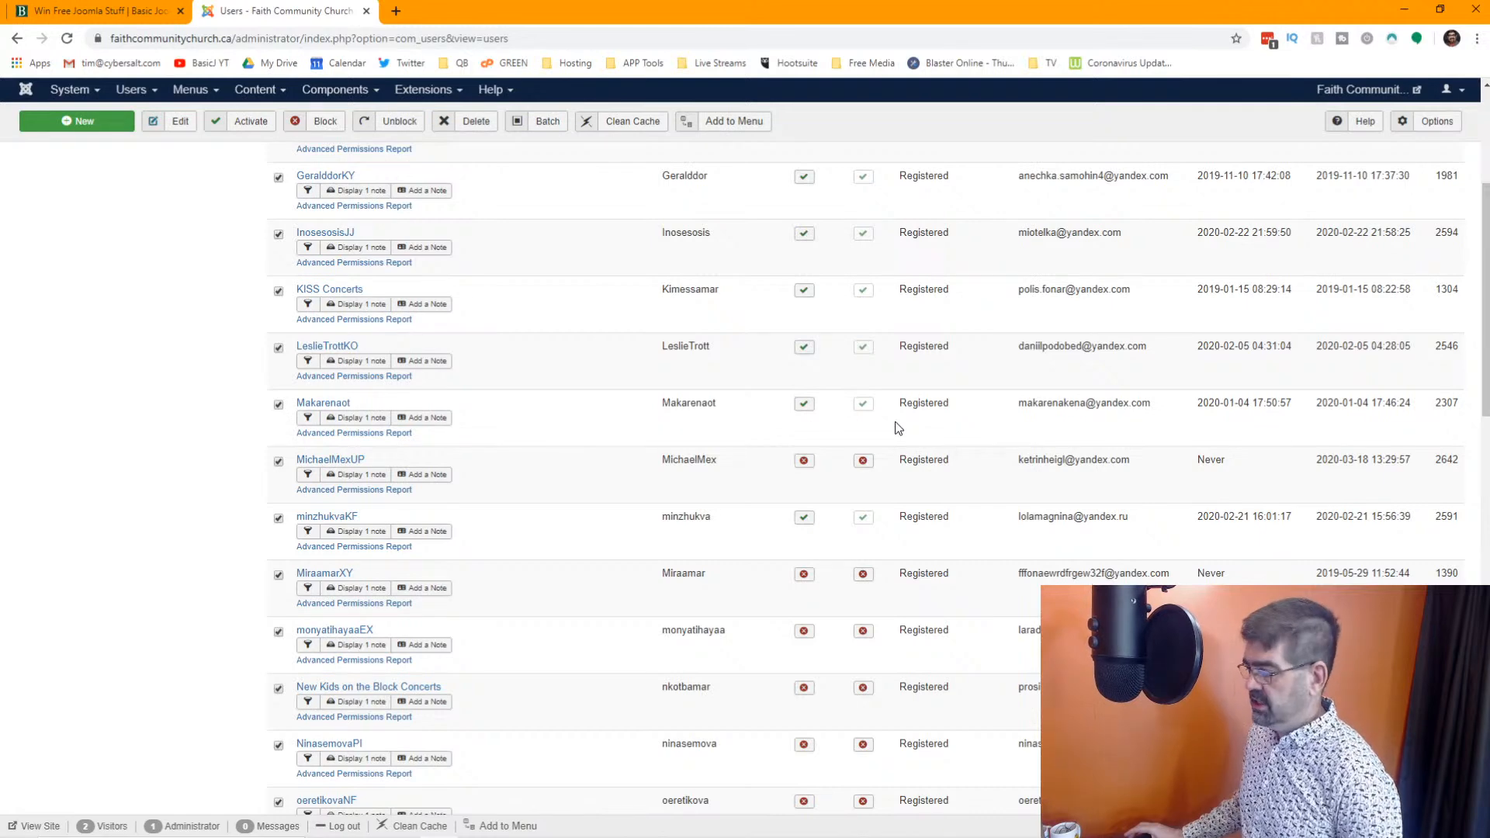
scroll(896, 422, "up", 6)
scroll(827, 399, "down", 3)
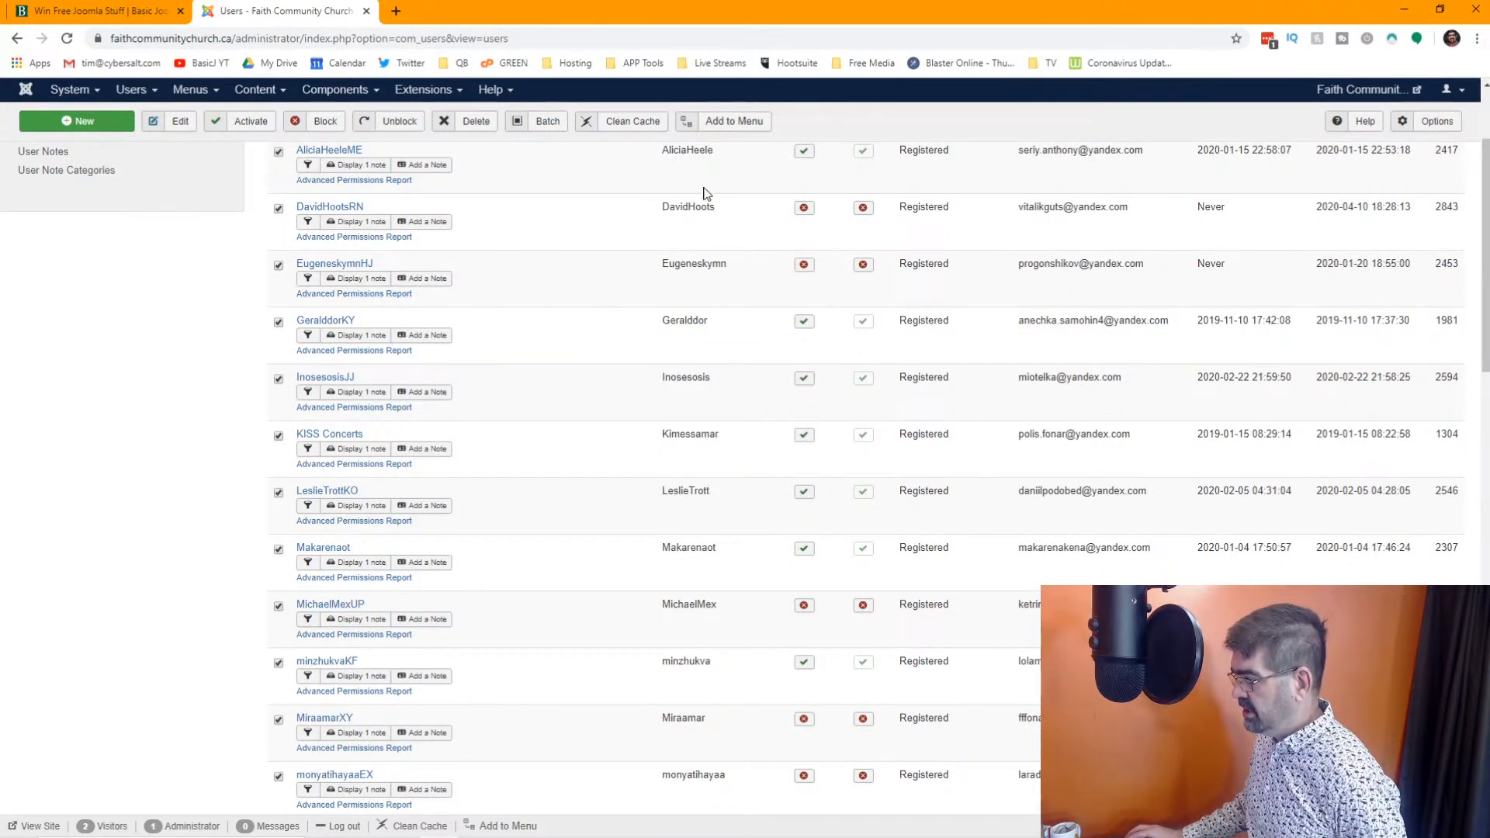
scroll(318, 359, "down", 7)
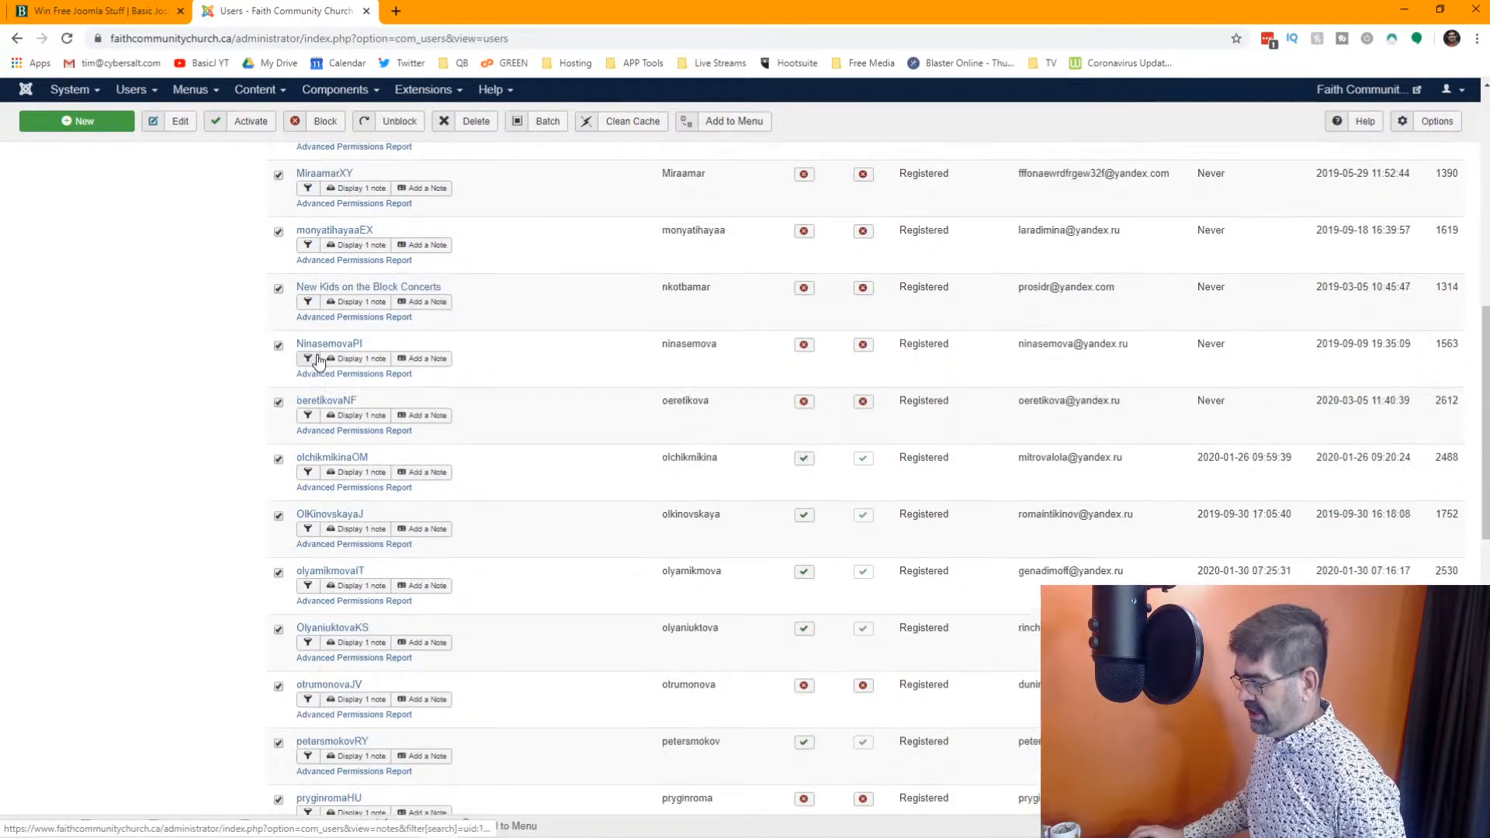
scroll(318, 358, "down", 5)
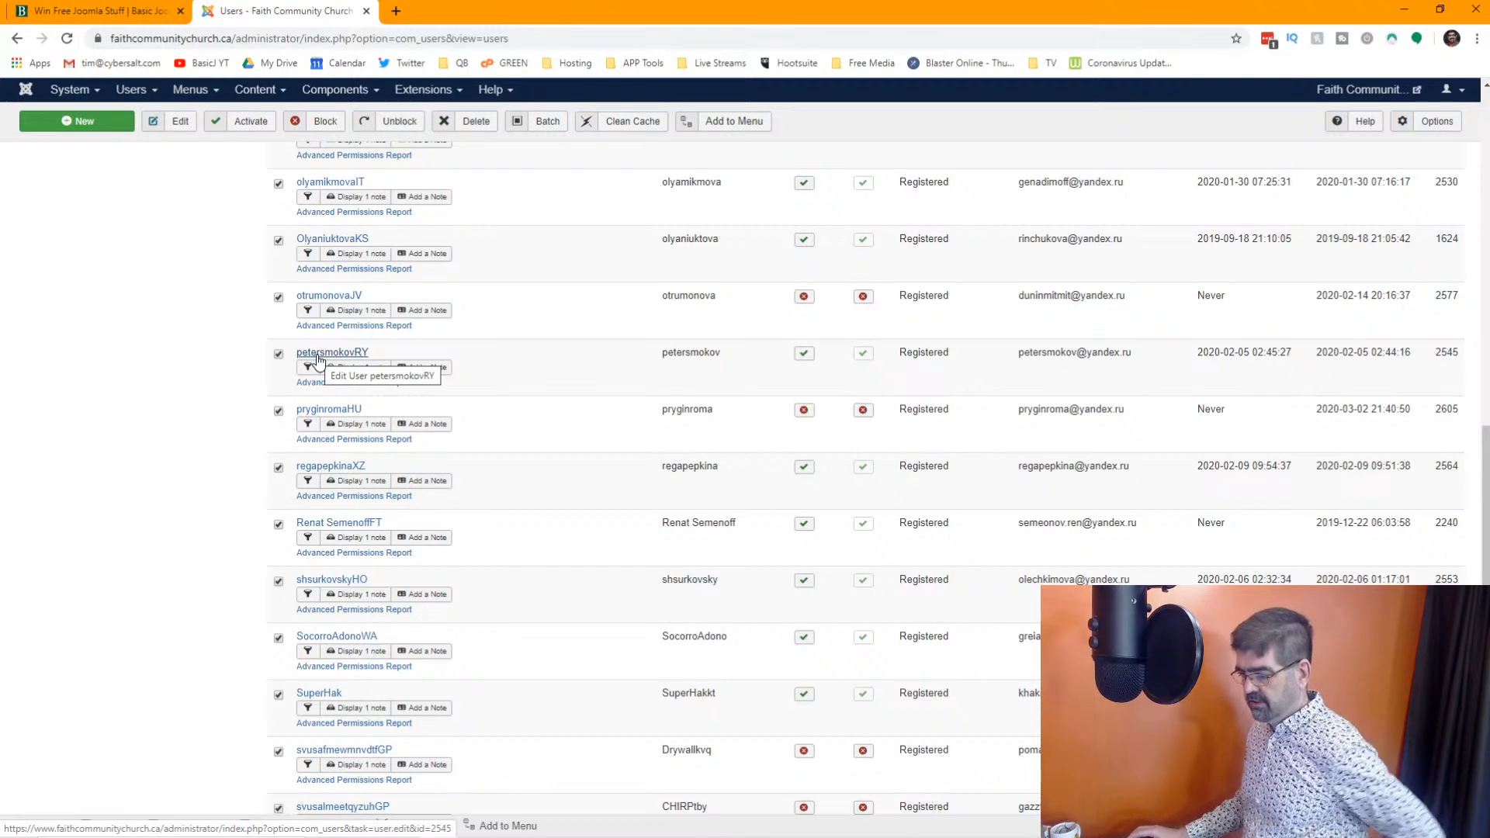
scroll(318, 358, "down", 7)
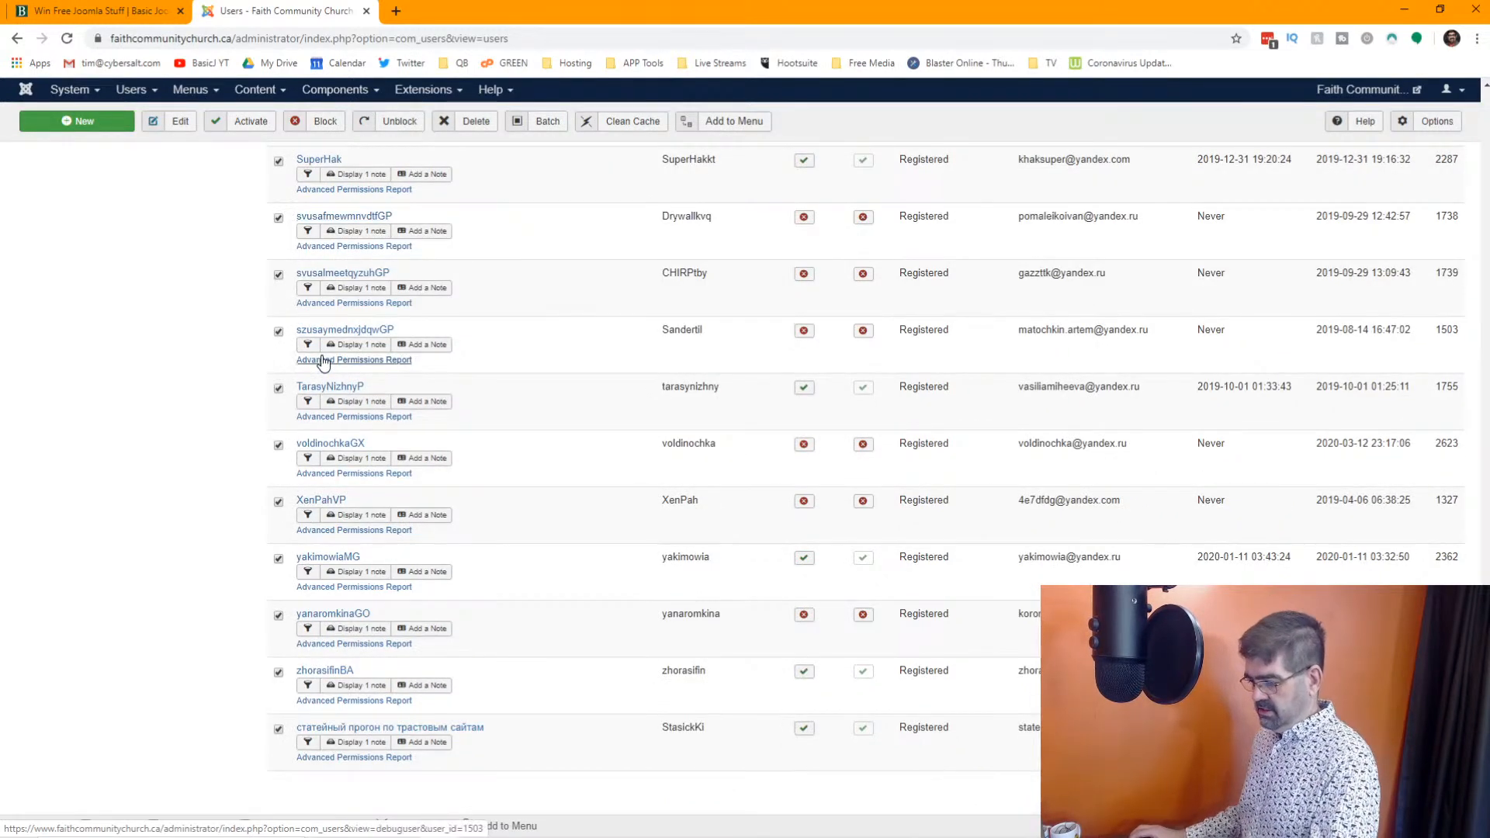
key("Home")
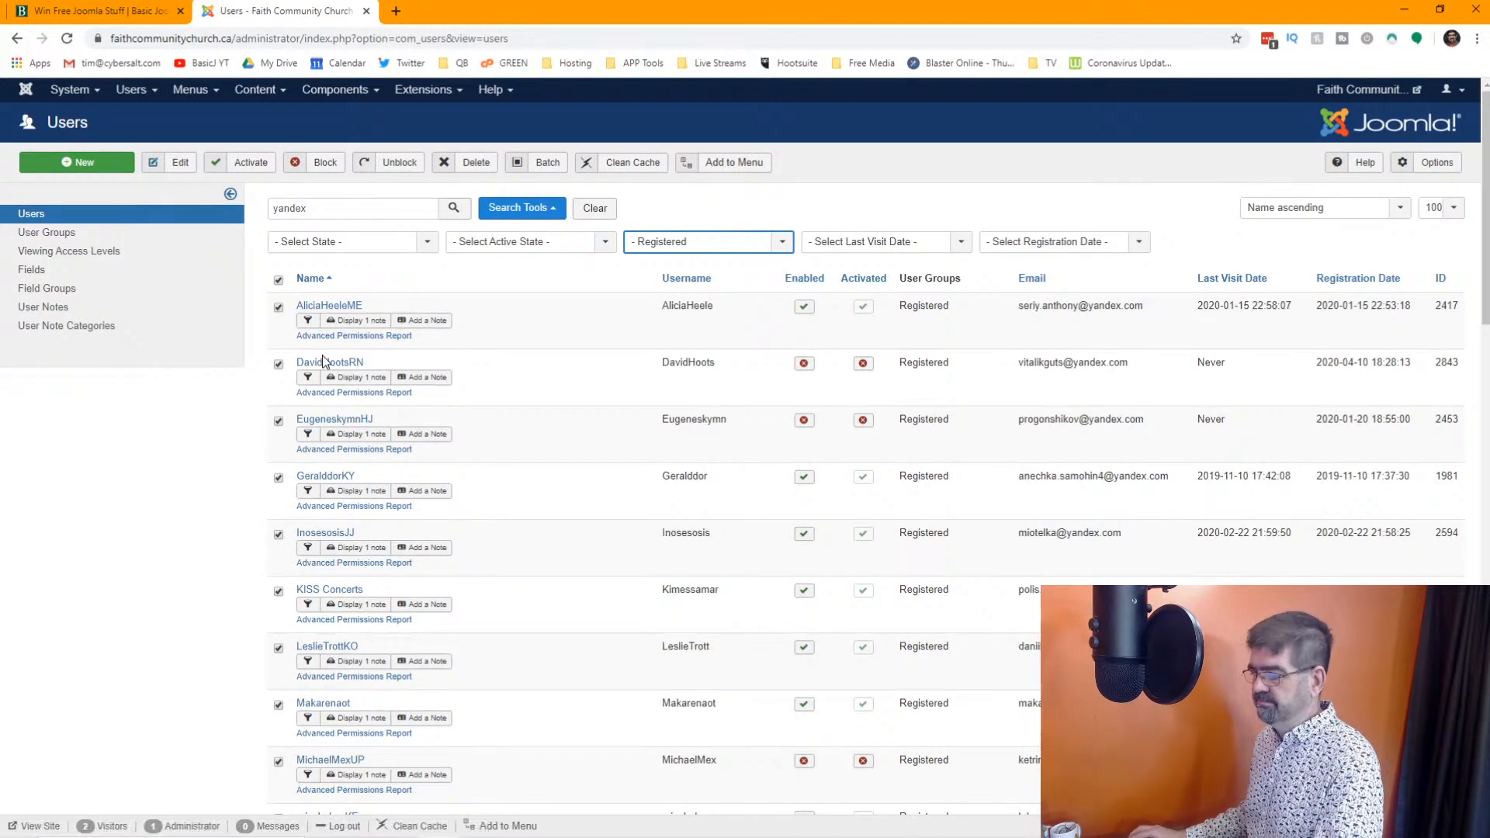
left_click(471, 163)
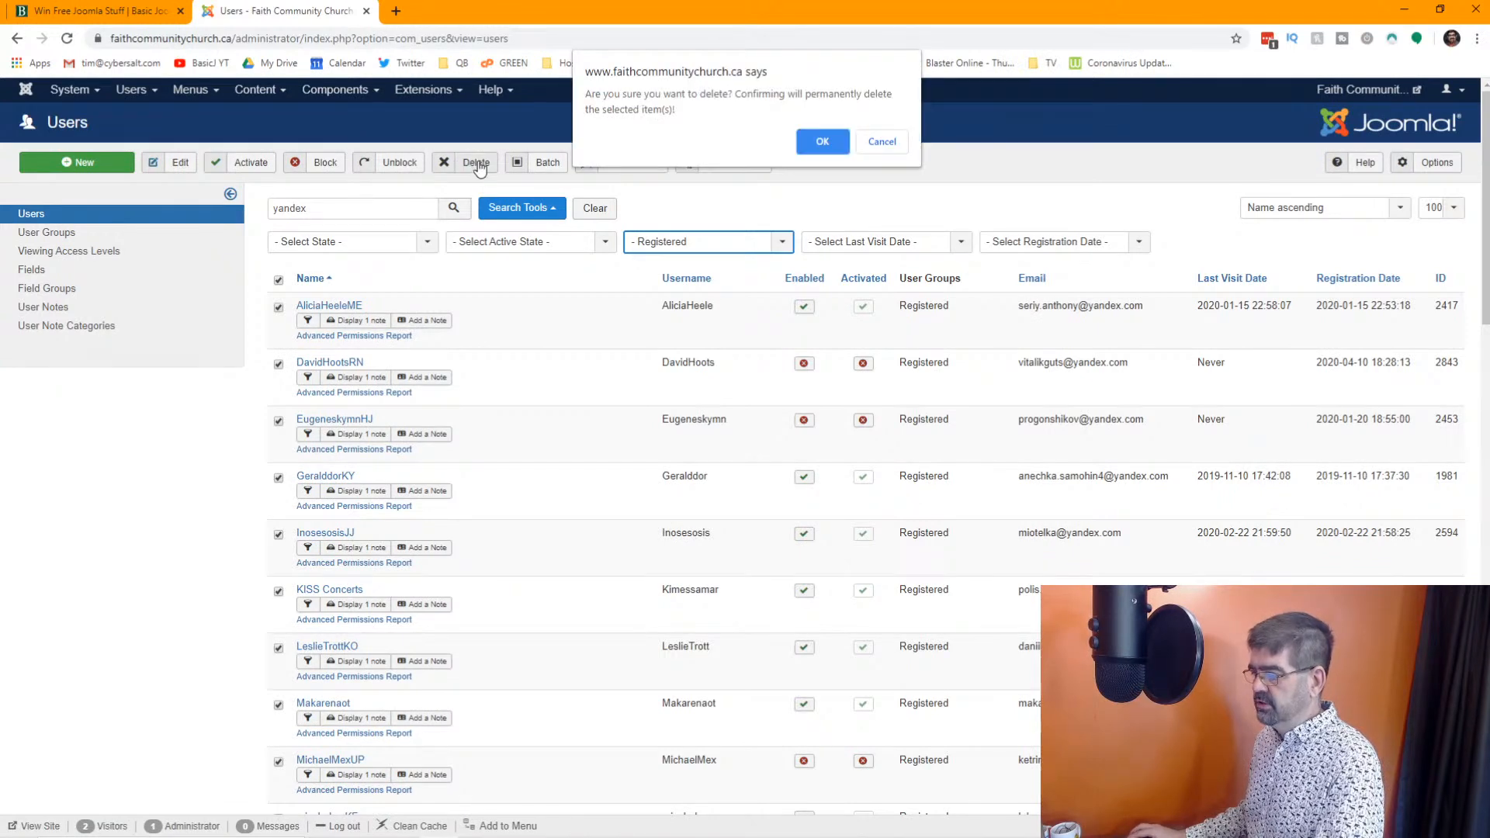
left_click(827, 141)
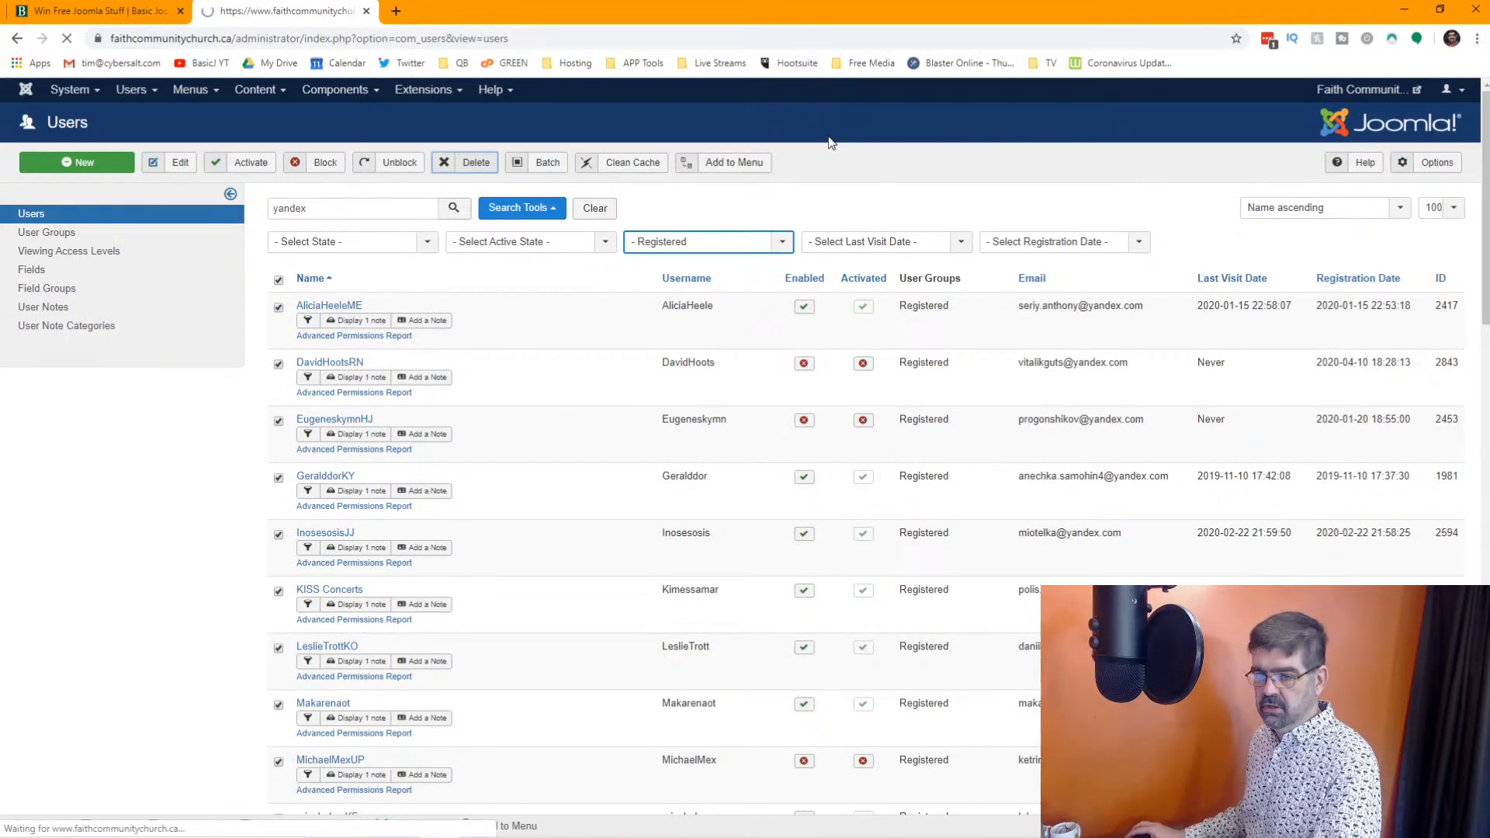
Search the Registered users for "gb" and look through the matching accounts to the end of the page
double_click(351, 266)
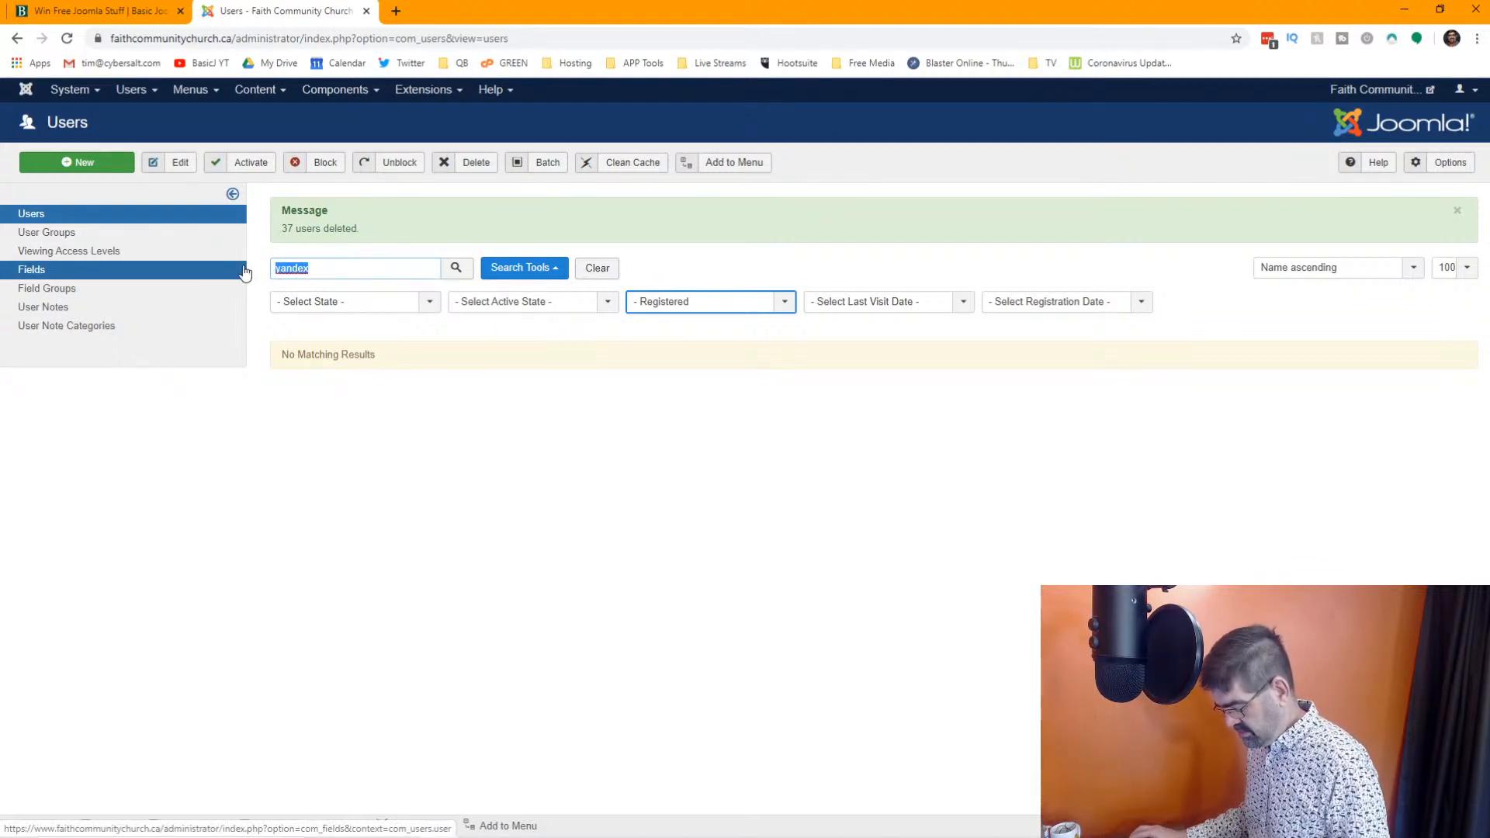
type("gb")
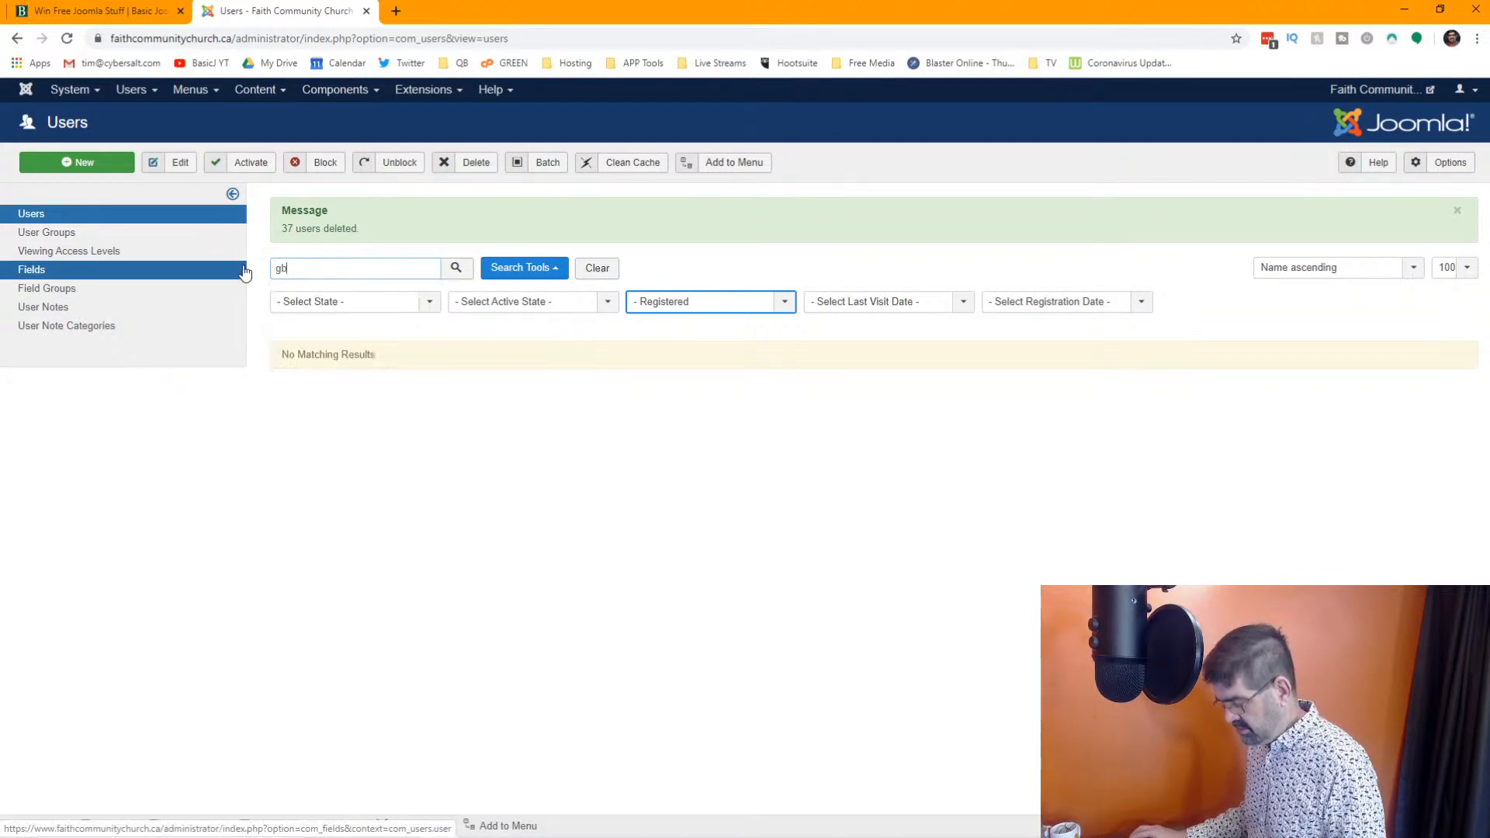
left_click(457, 268)
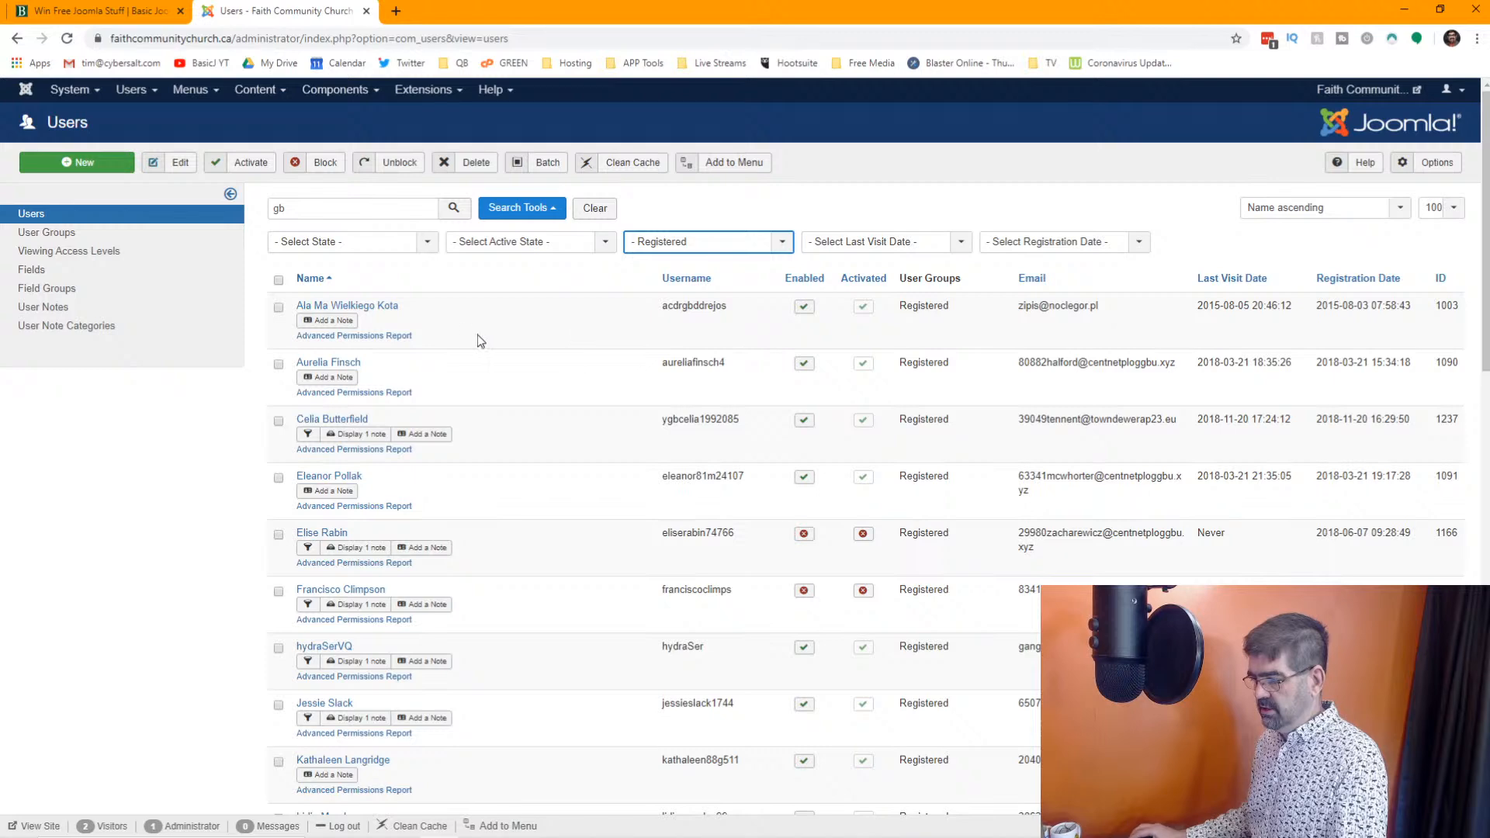
scroll(467, 333, "down", 20)
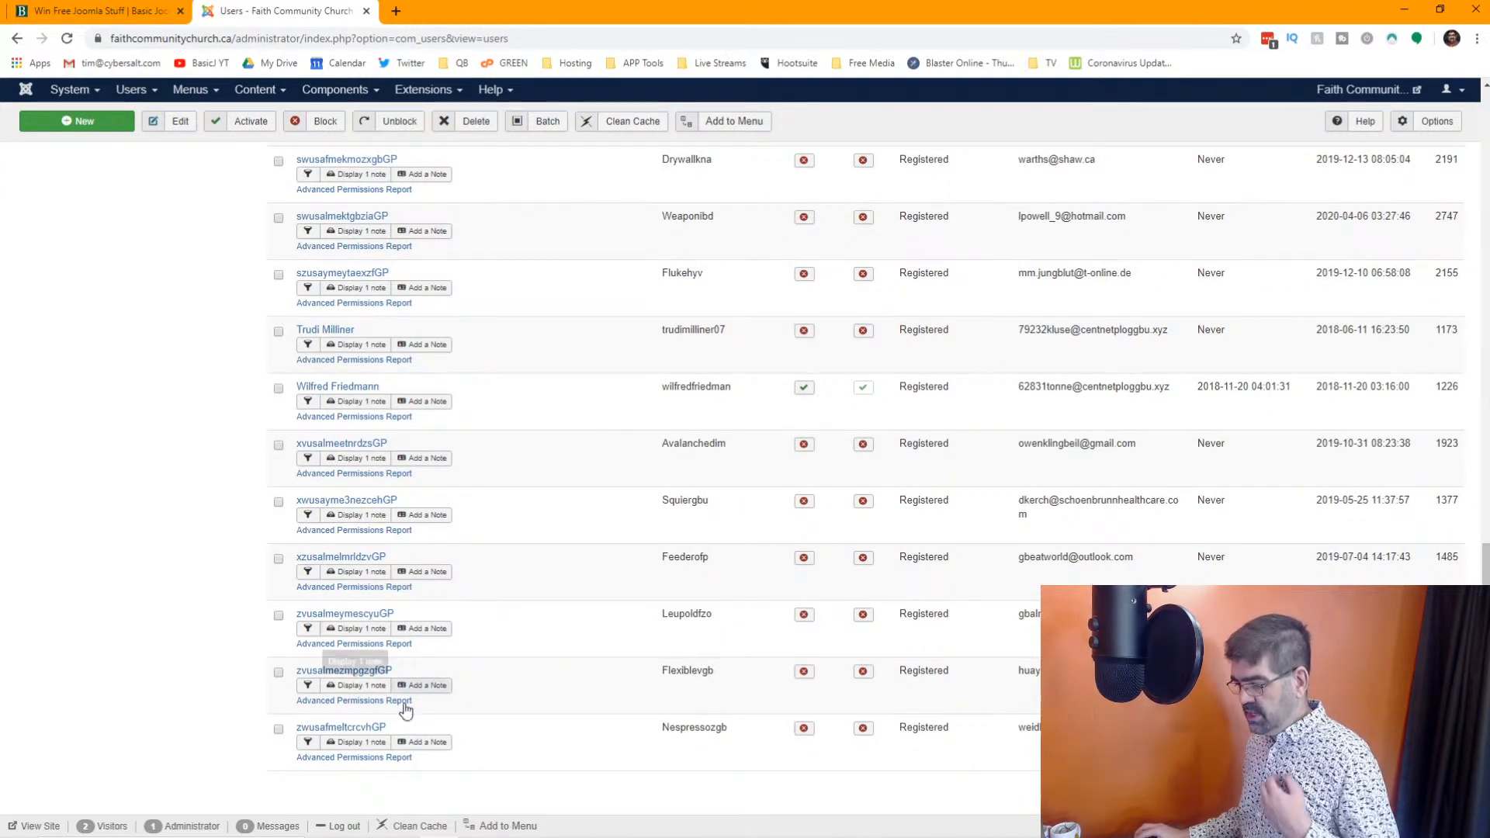
scroll(392, 738, "up", 20)
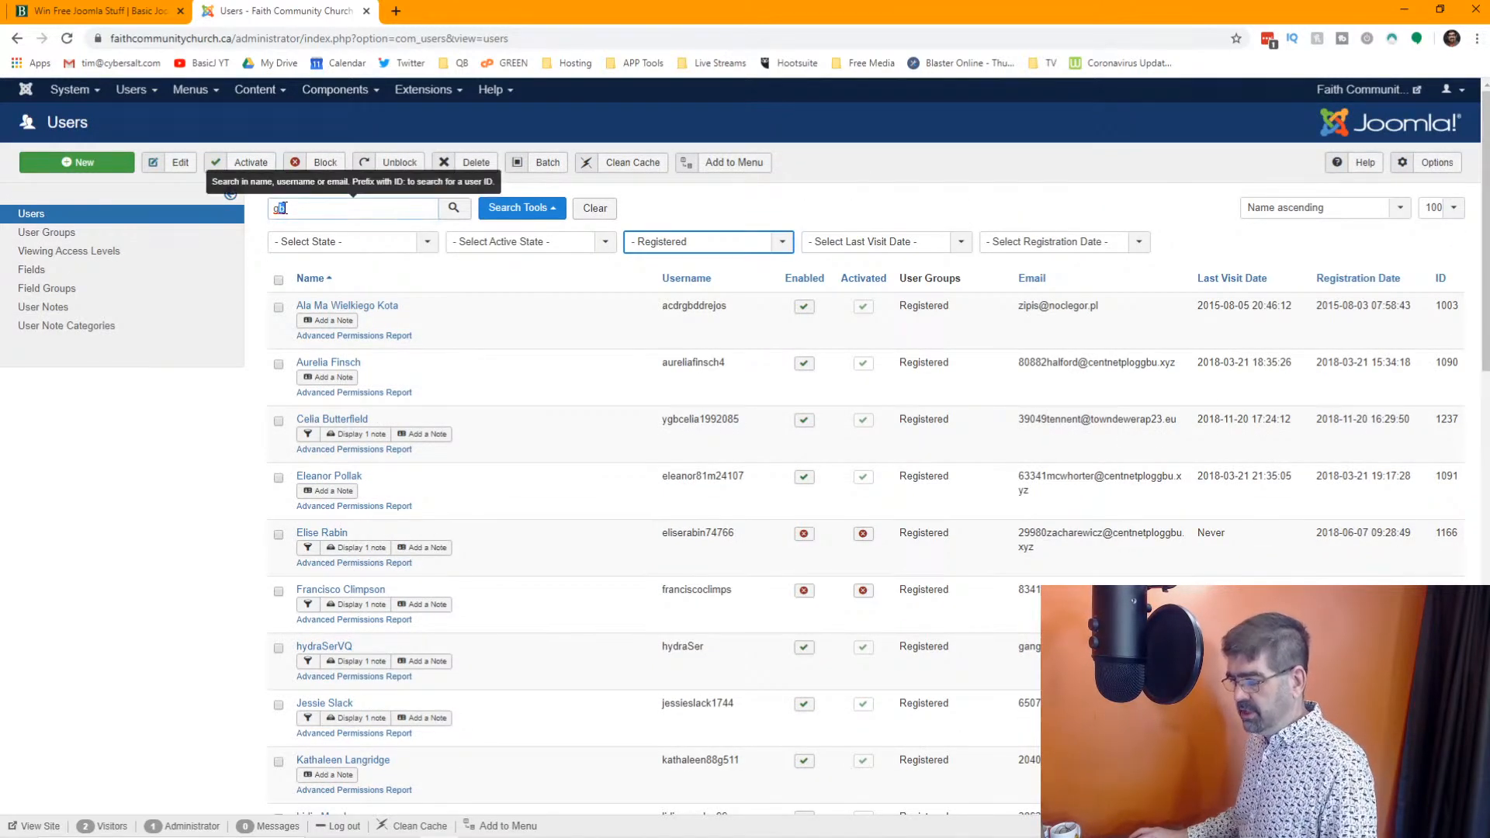
Change the user search to "gp" and limit the Registered results to Unactivated accounts
type("p")
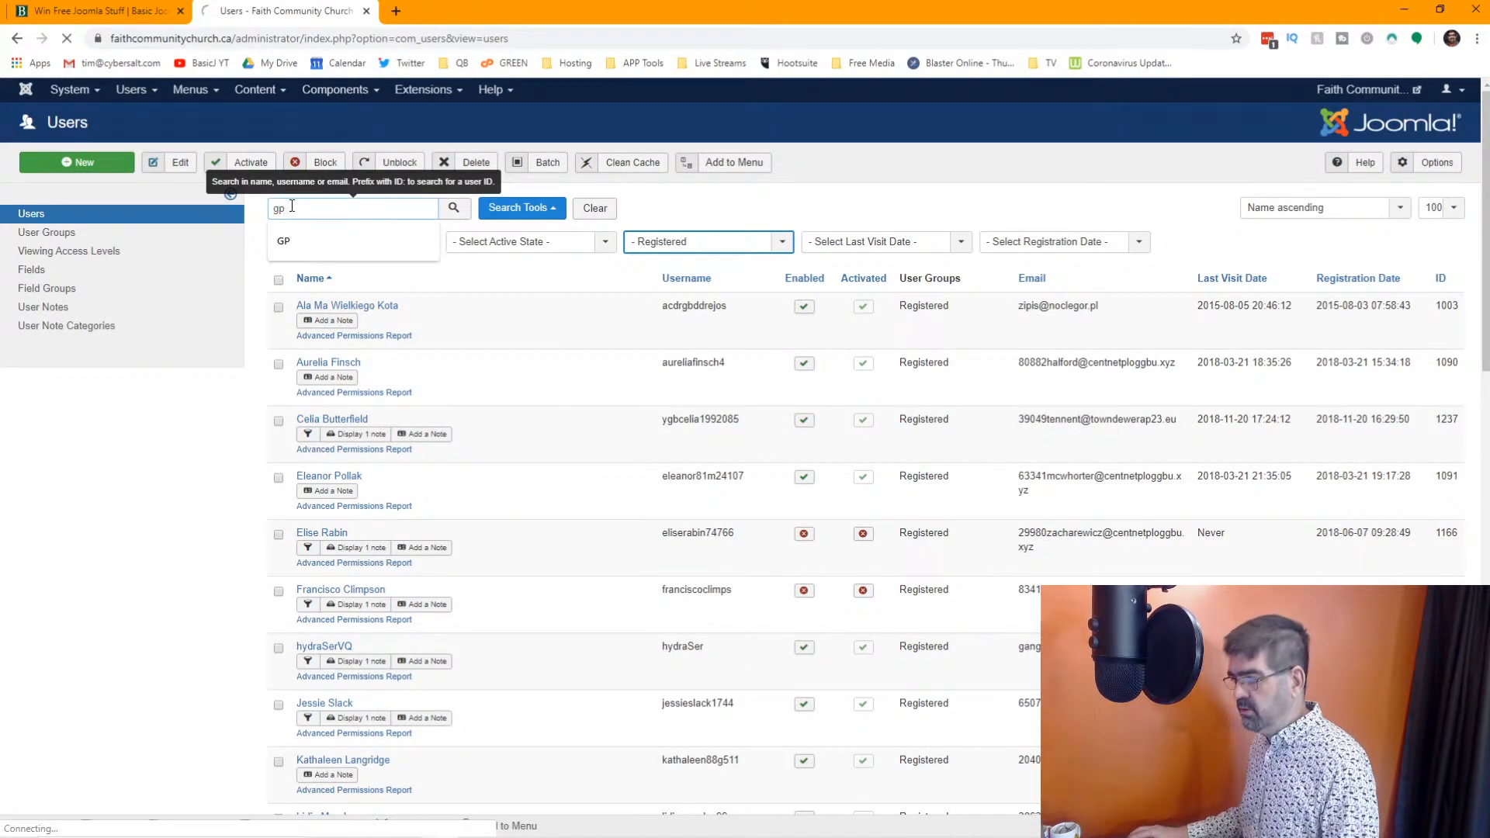
key("Return")
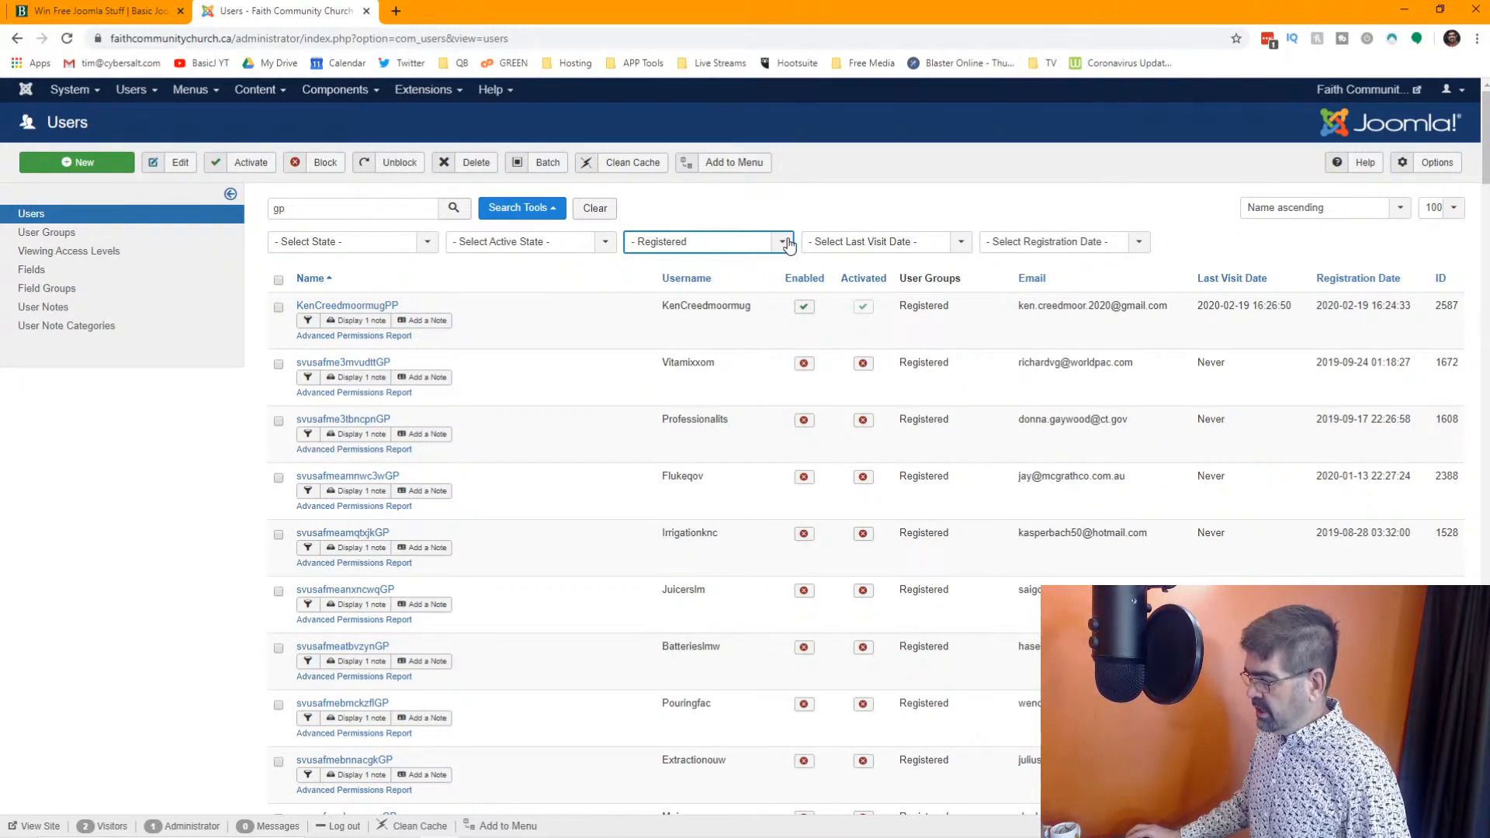
left_click(608, 243)
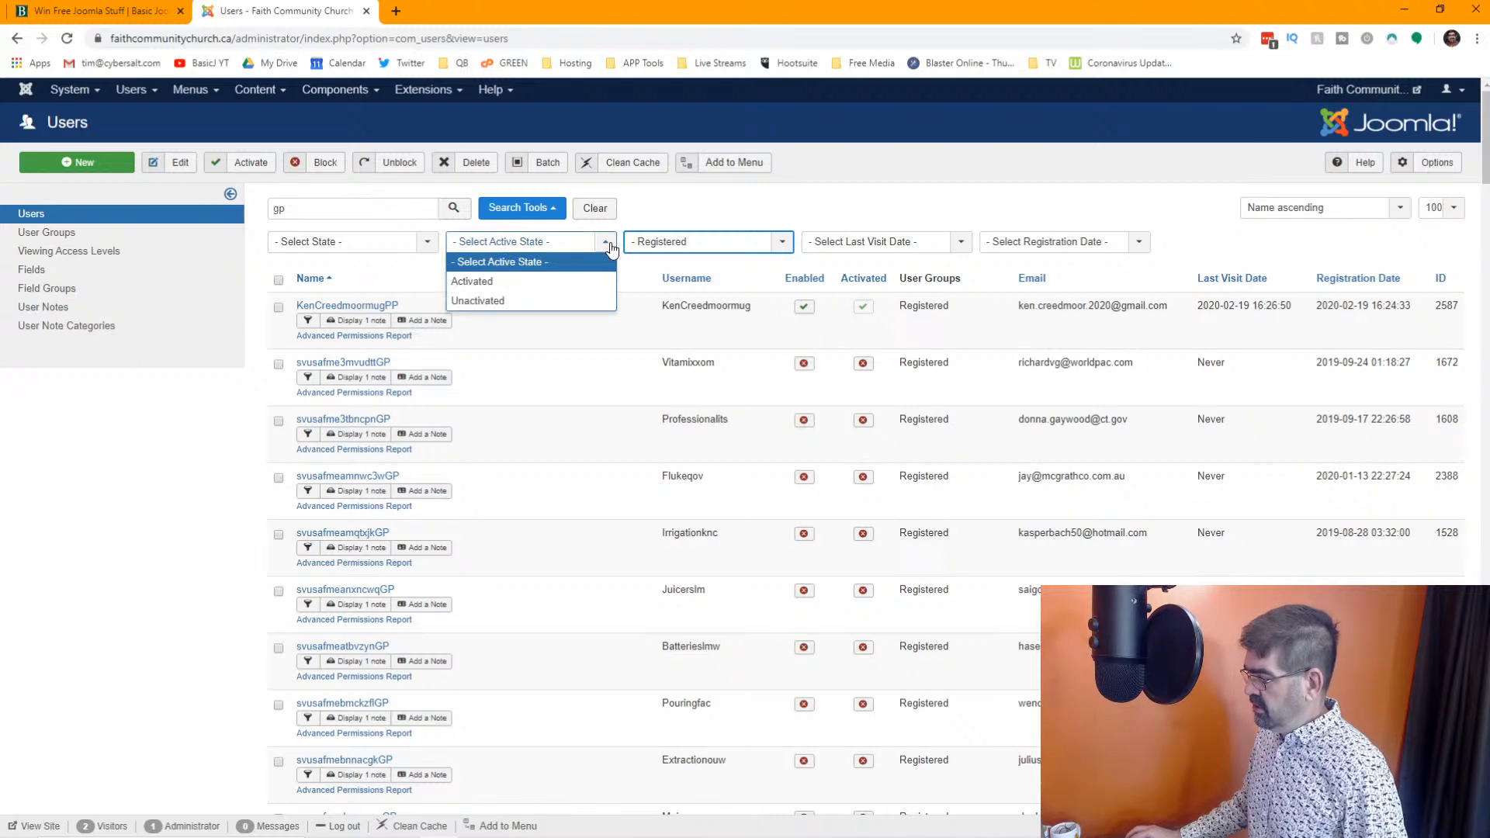
left_click(505, 301)
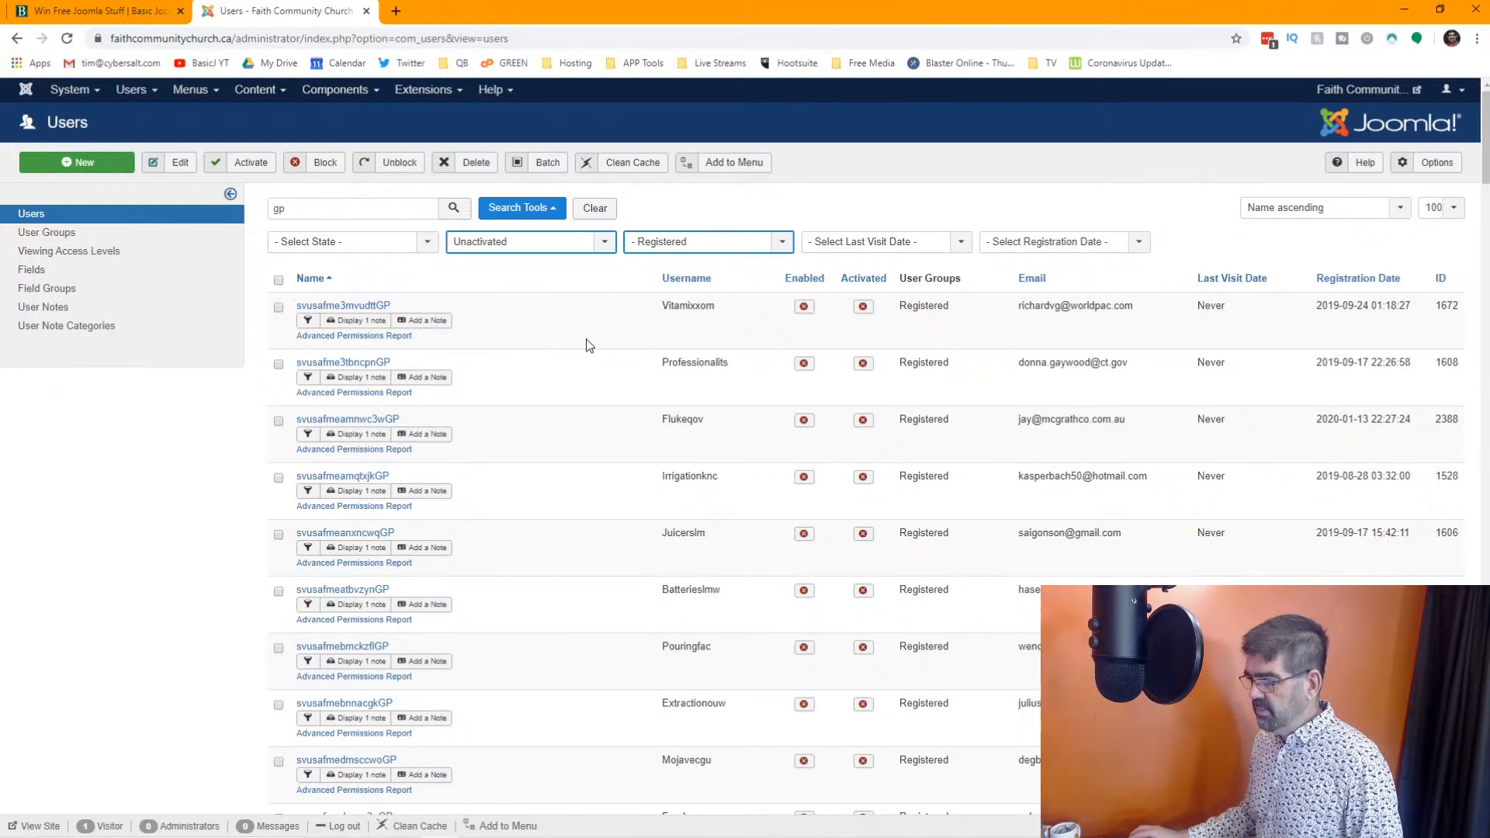
left_click(454, 208)
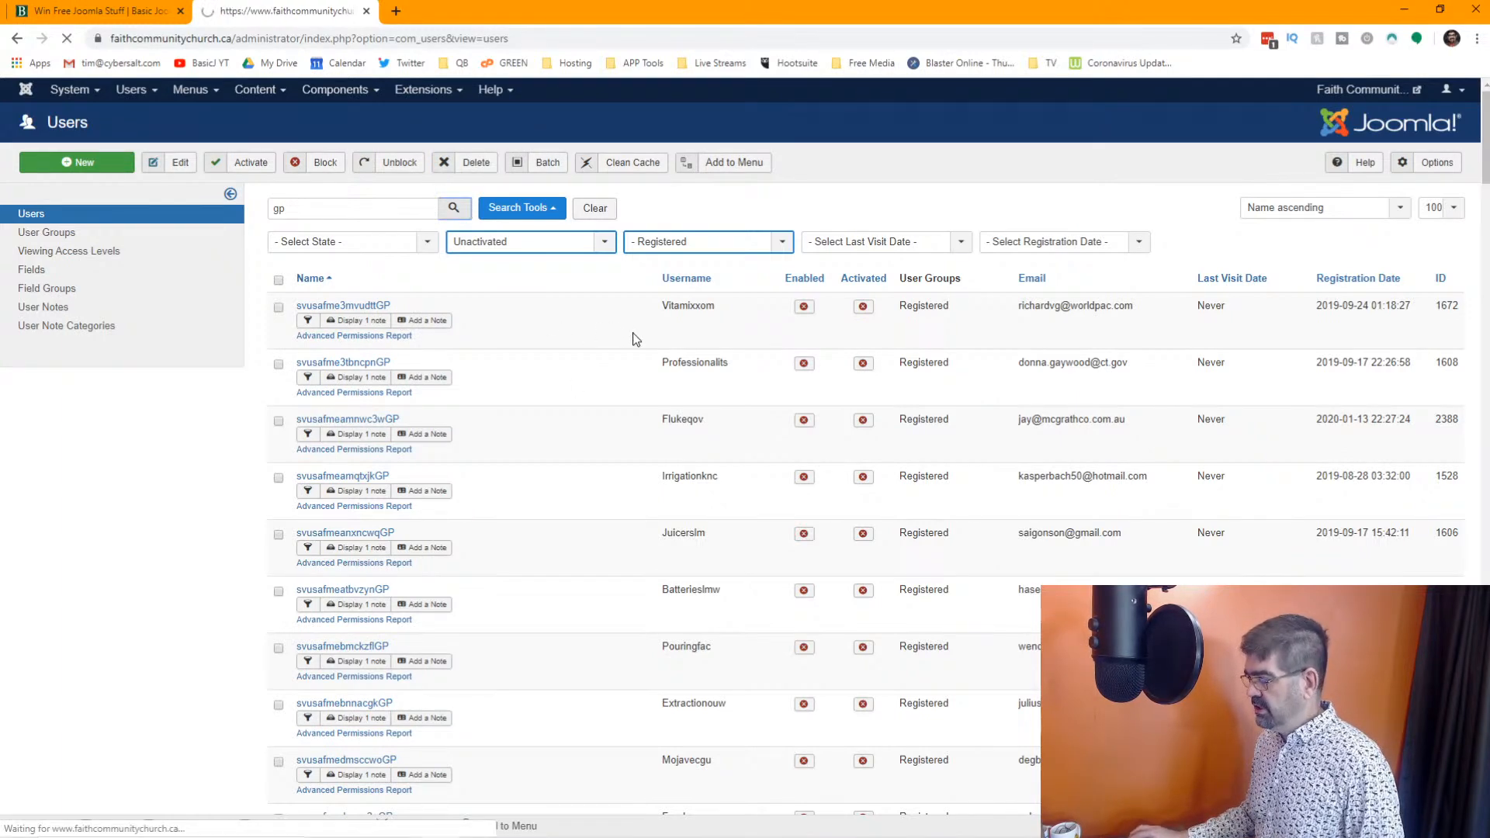
Look through the unactivated "gp" accounts to the end of the first page, checking names, email addresses and last visit dates
scroll(634, 339, "down", 15)
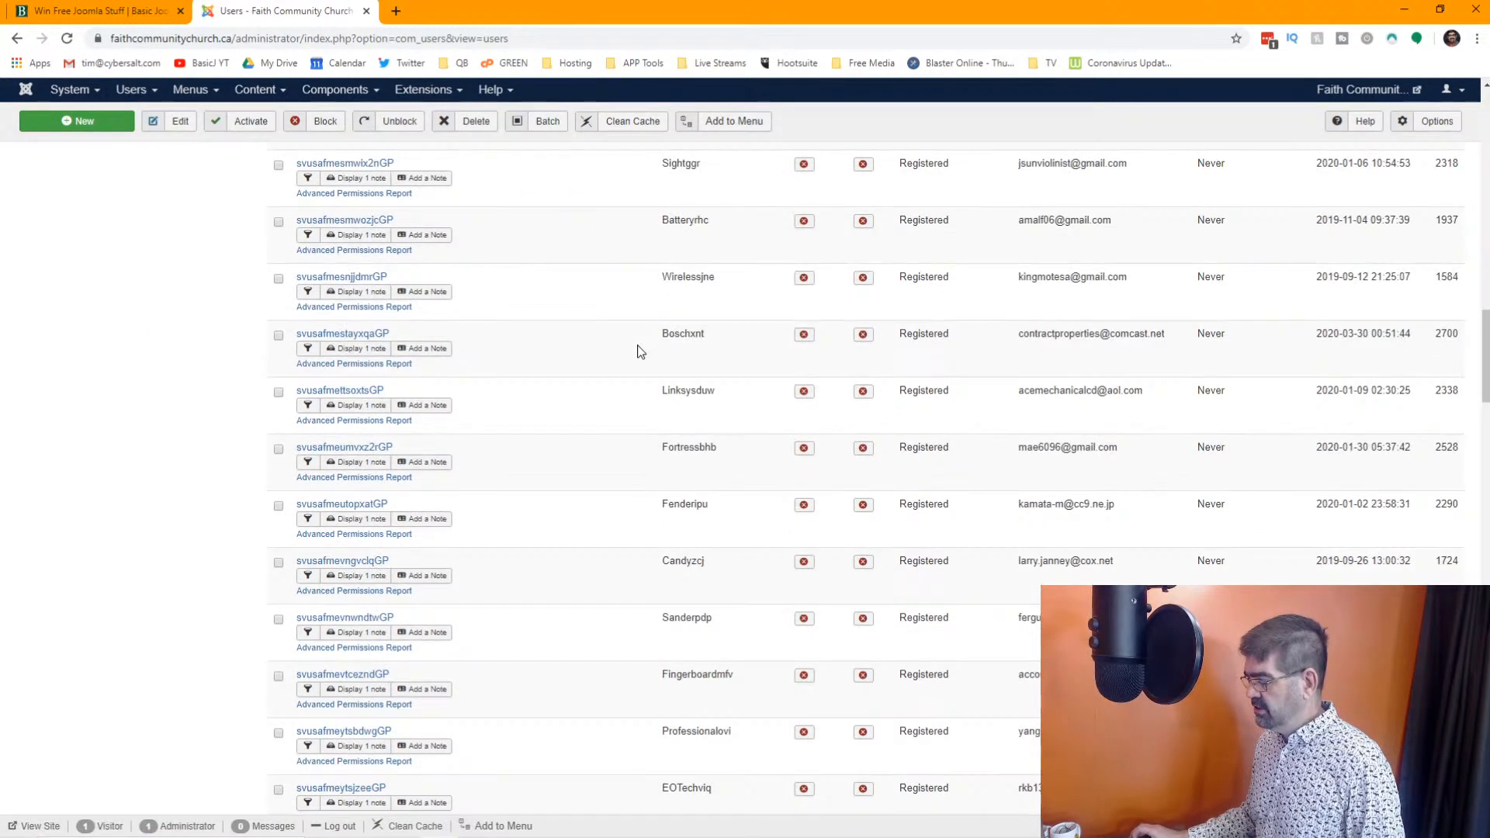
scroll(638, 350, "up", 15)
double_click(272, 209)
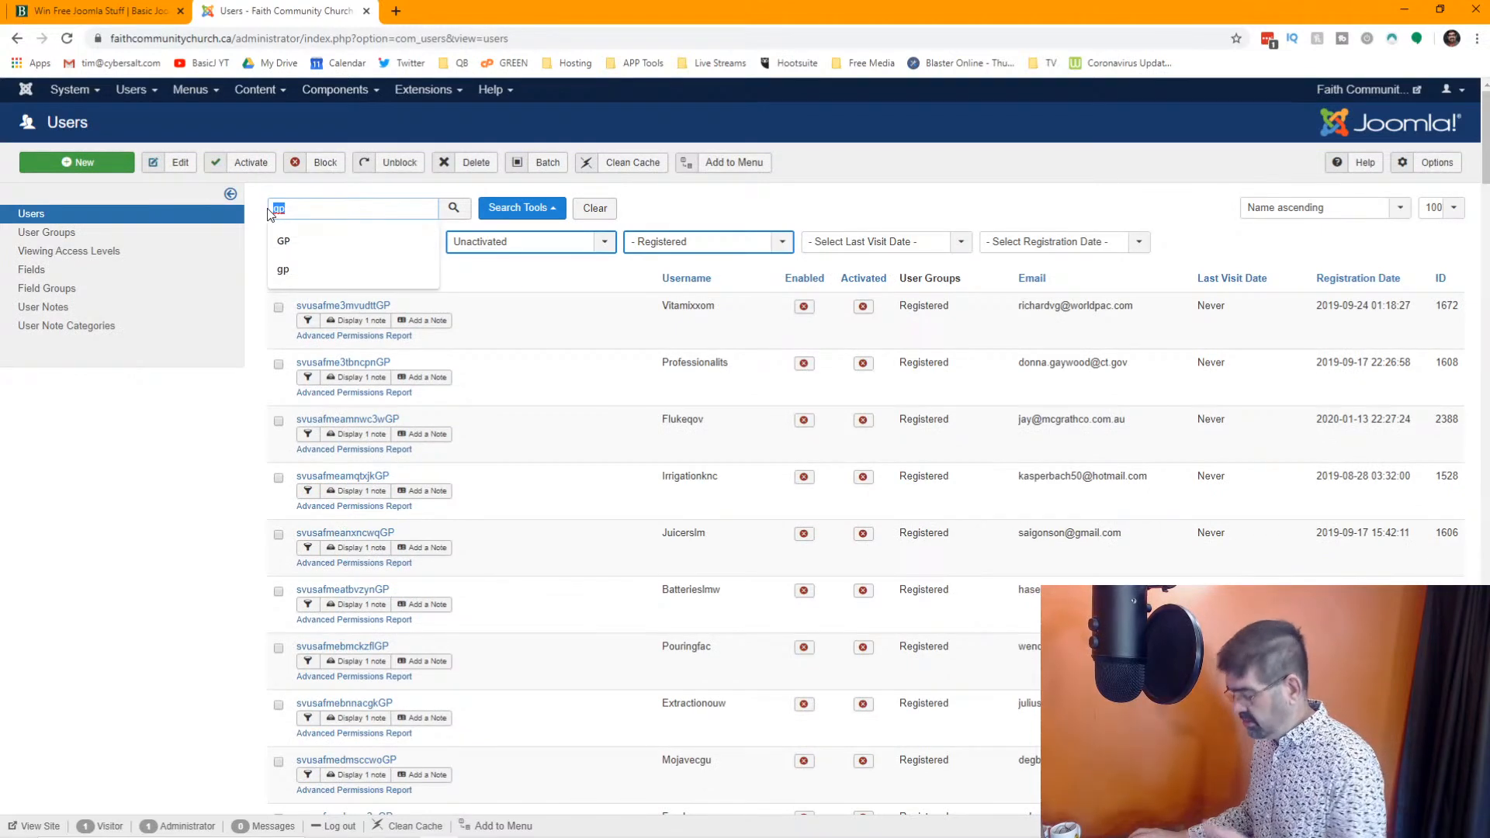
left_click(589, 472)
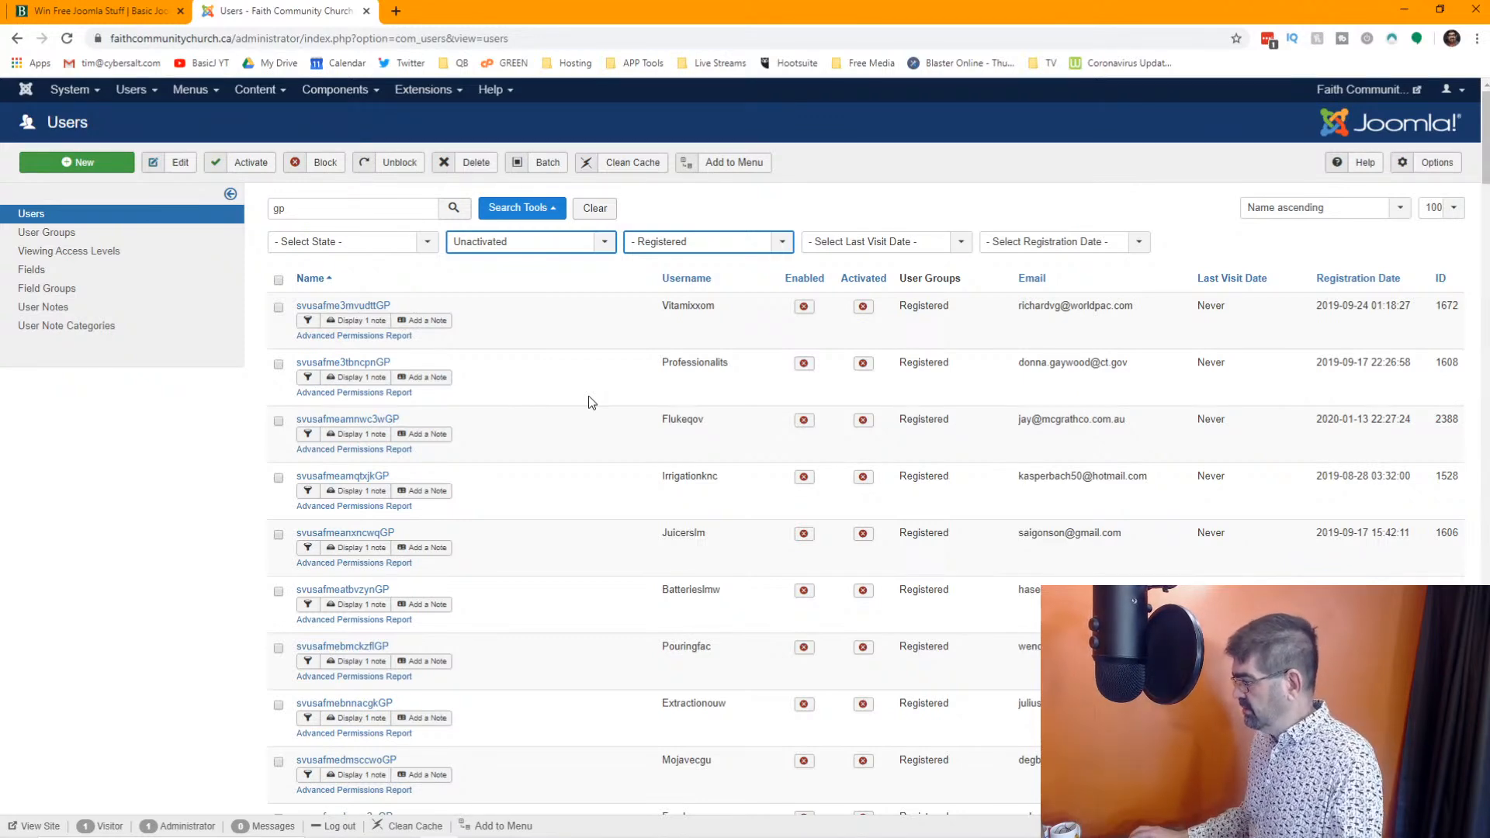
scroll(588, 396, "down", 8)
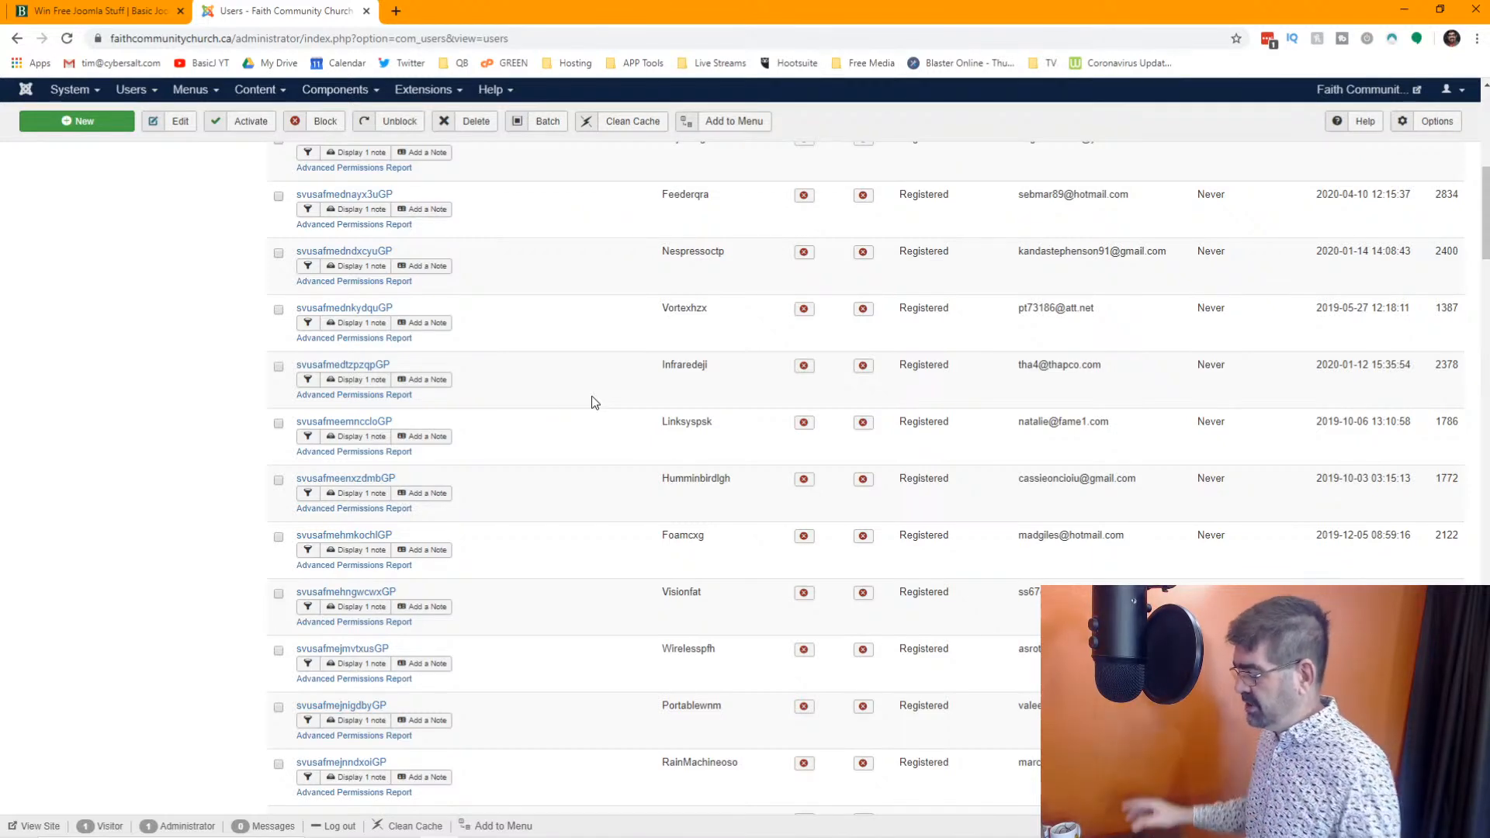
scroll(593, 402, "down", 2)
scroll(591, 401, "down", 10)
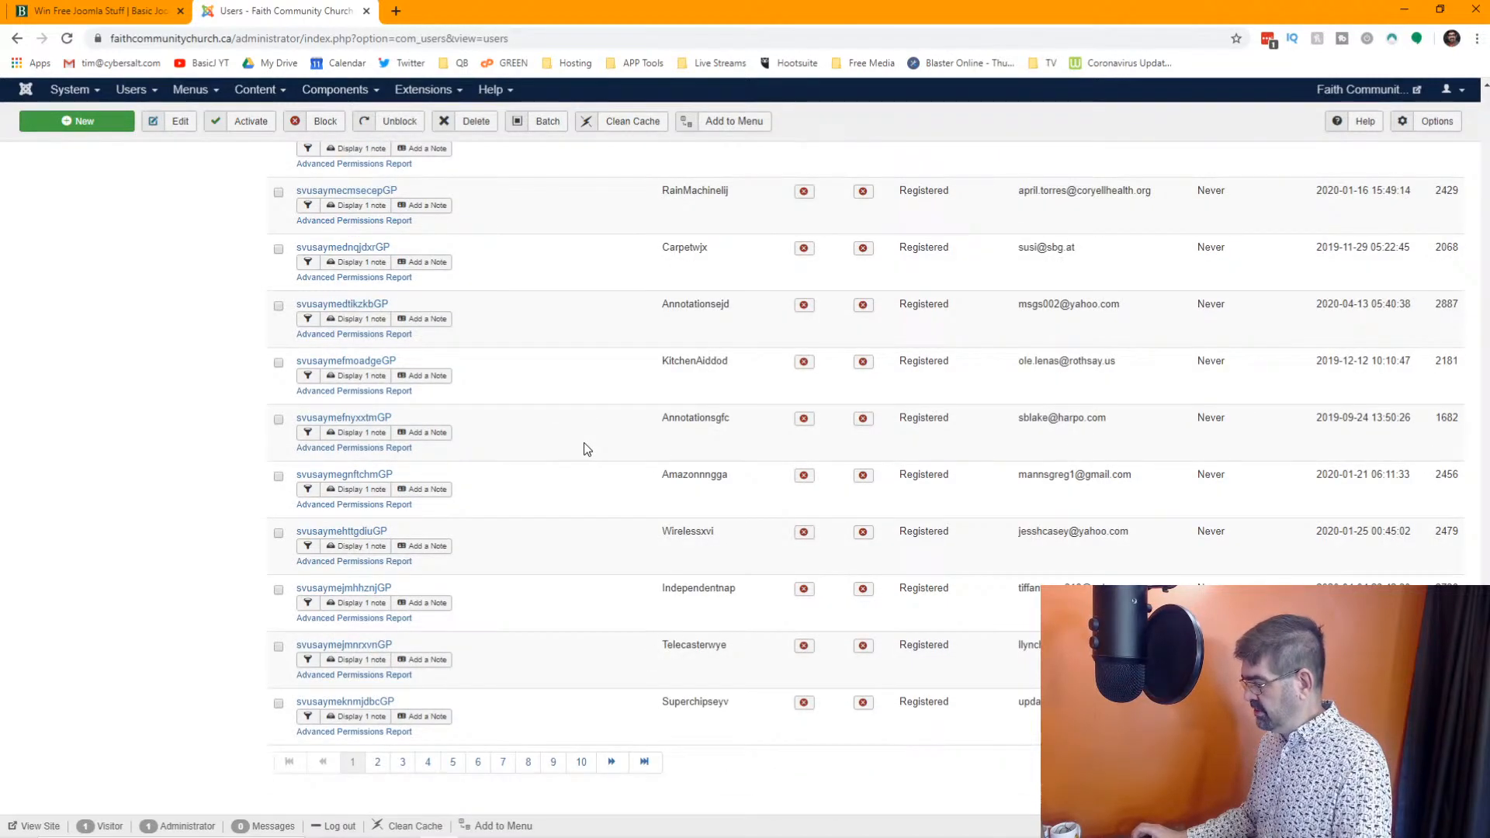
Try to permanently delete all unactivated "gp" accounts at once with the list limit set to All
scroll(584, 448, "up", 15)
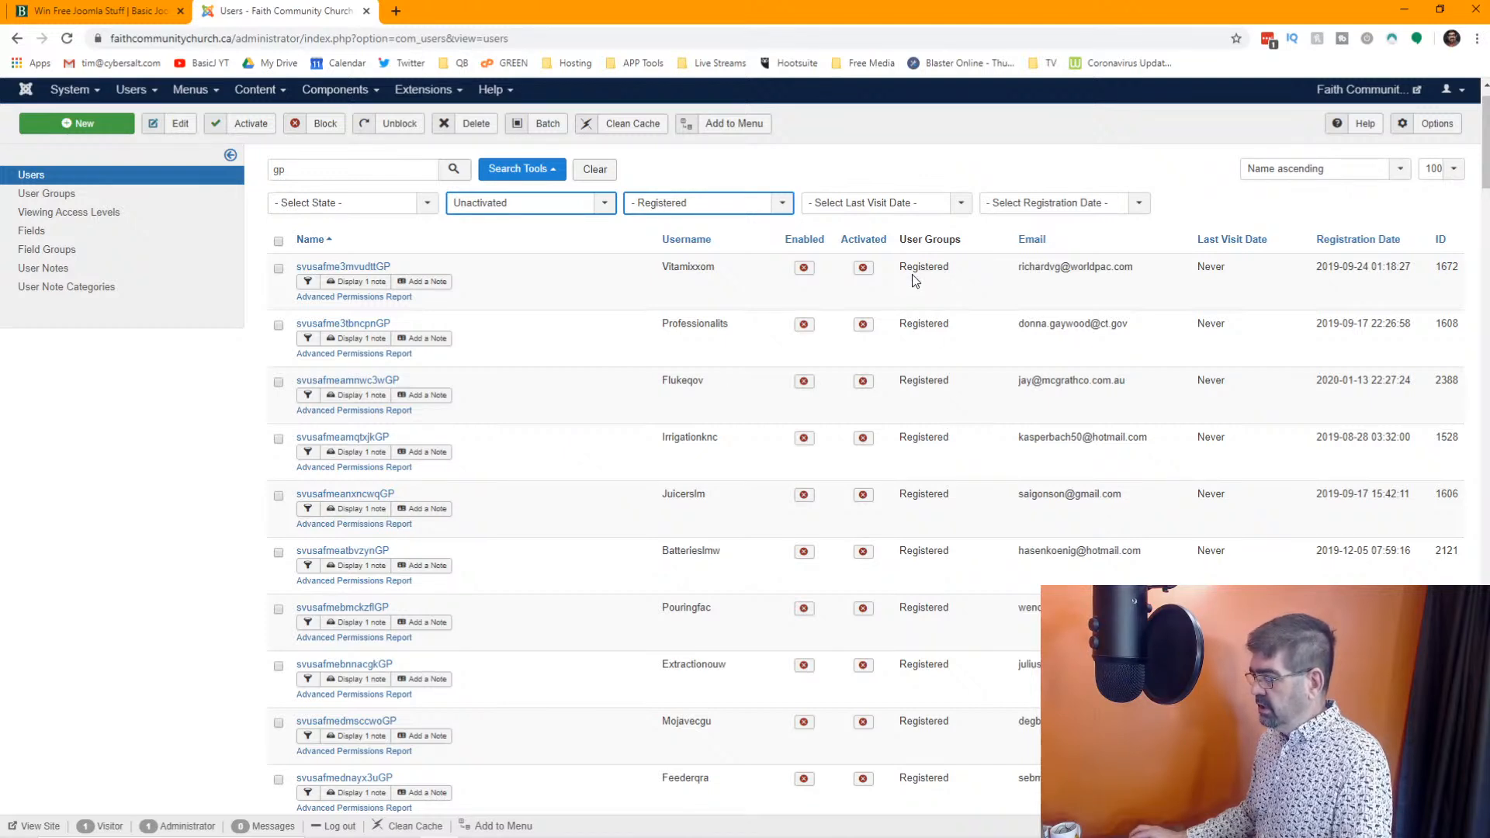
left_click(1433, 170)
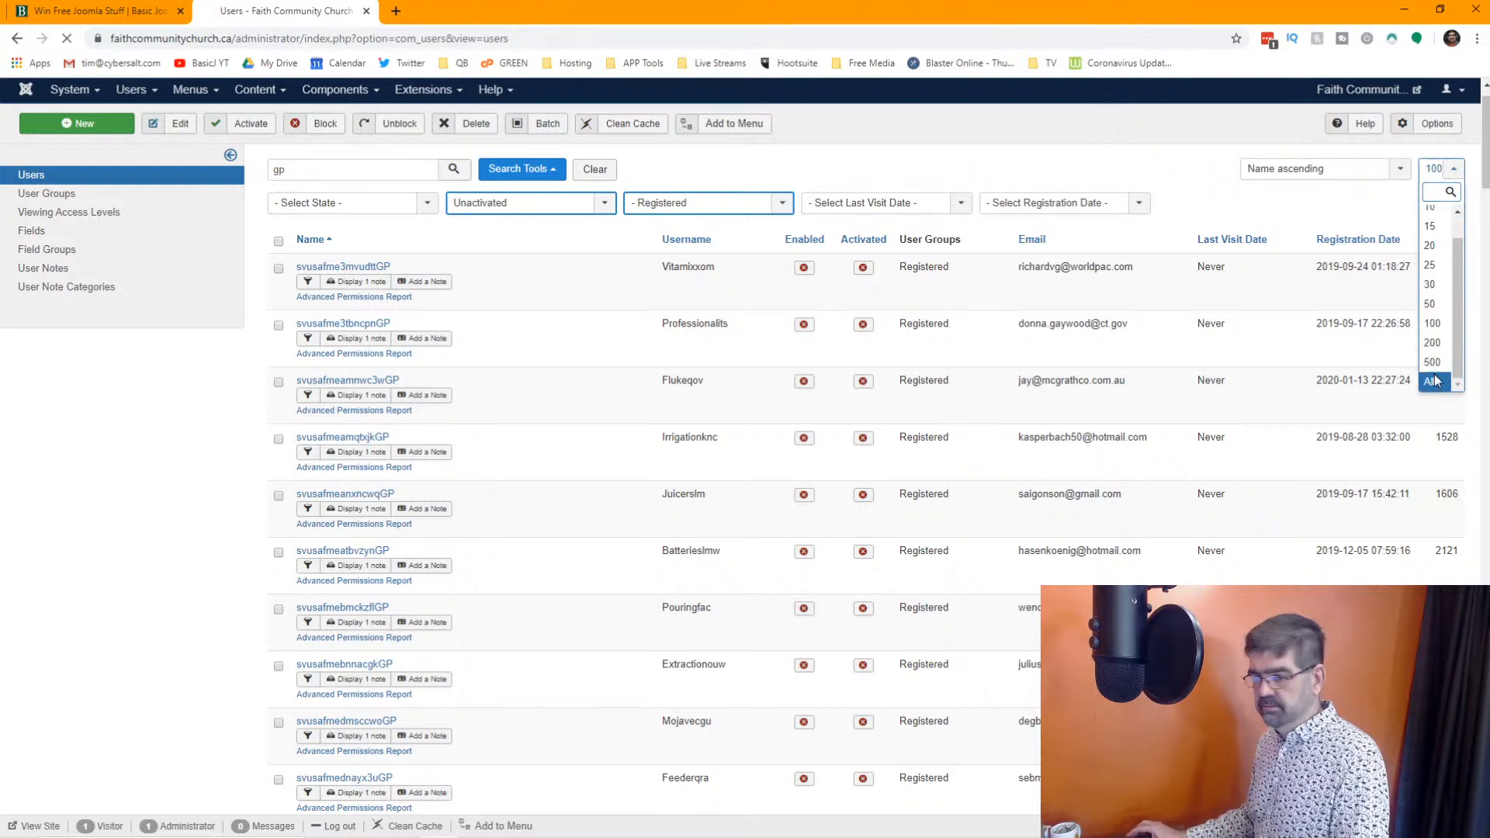
left_click(1435, 381)
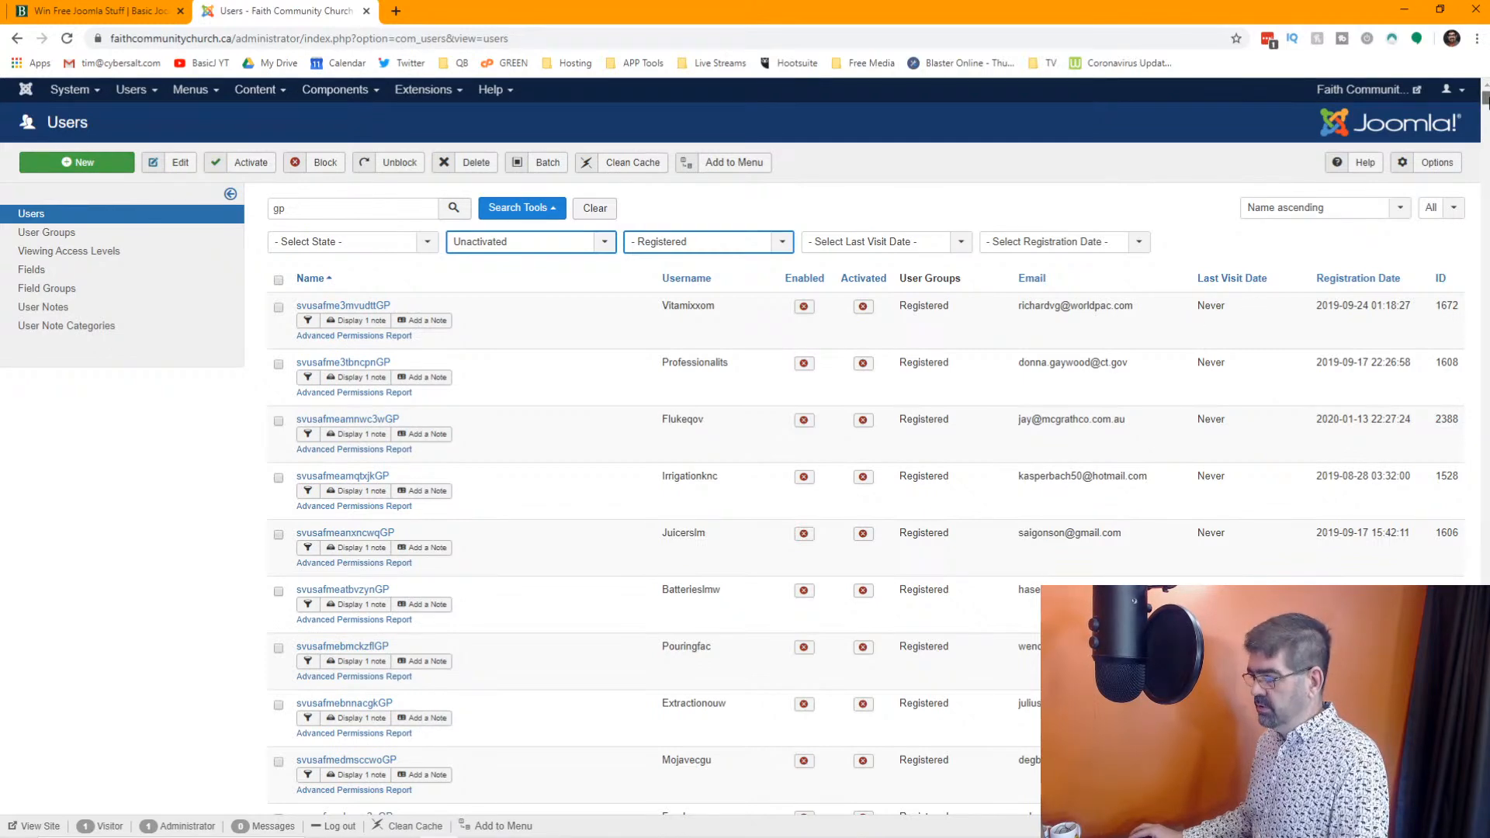
left_click(278, 280)
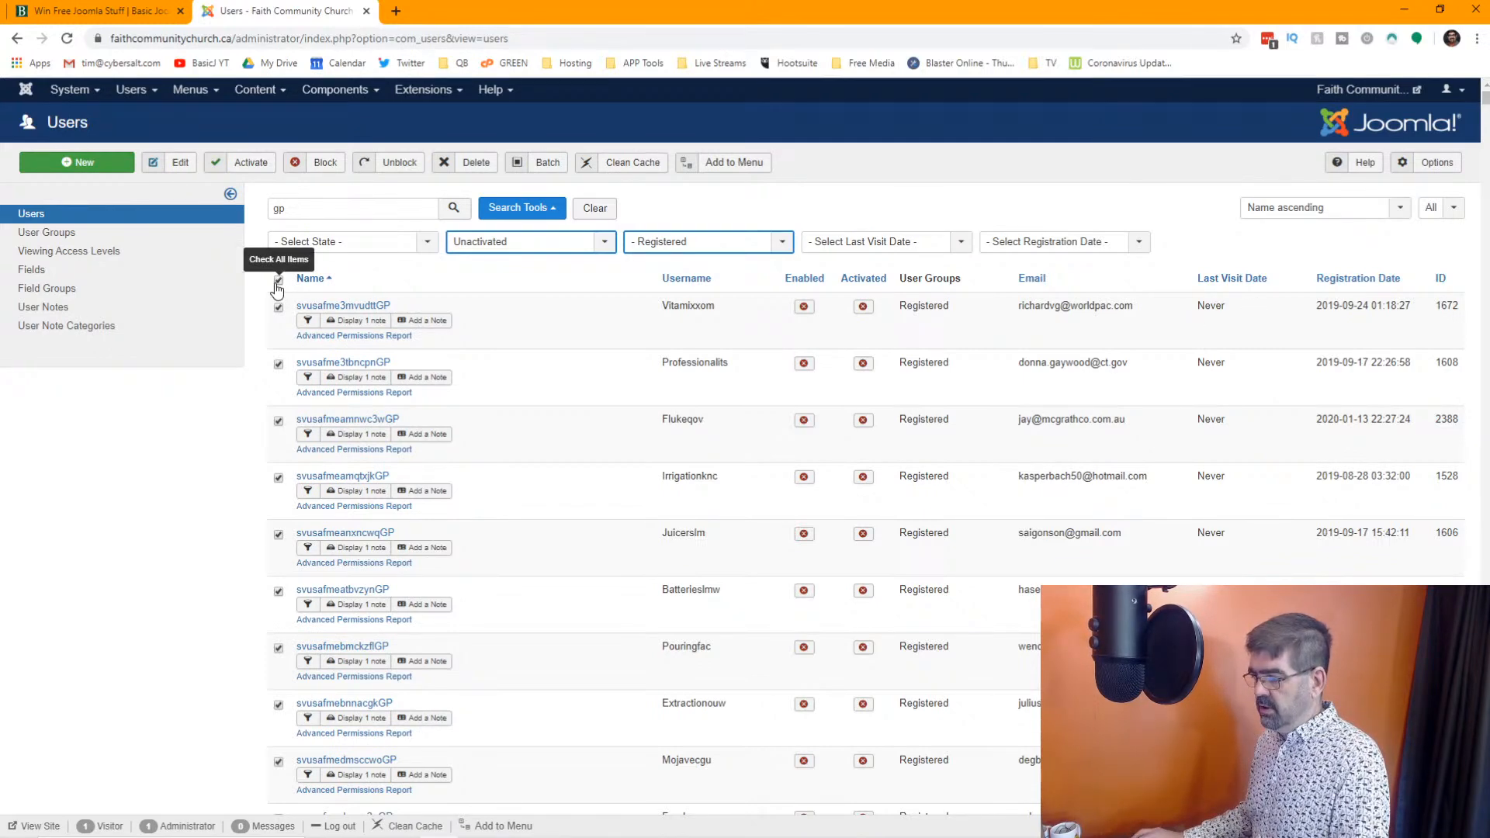
left_click(470, 162)
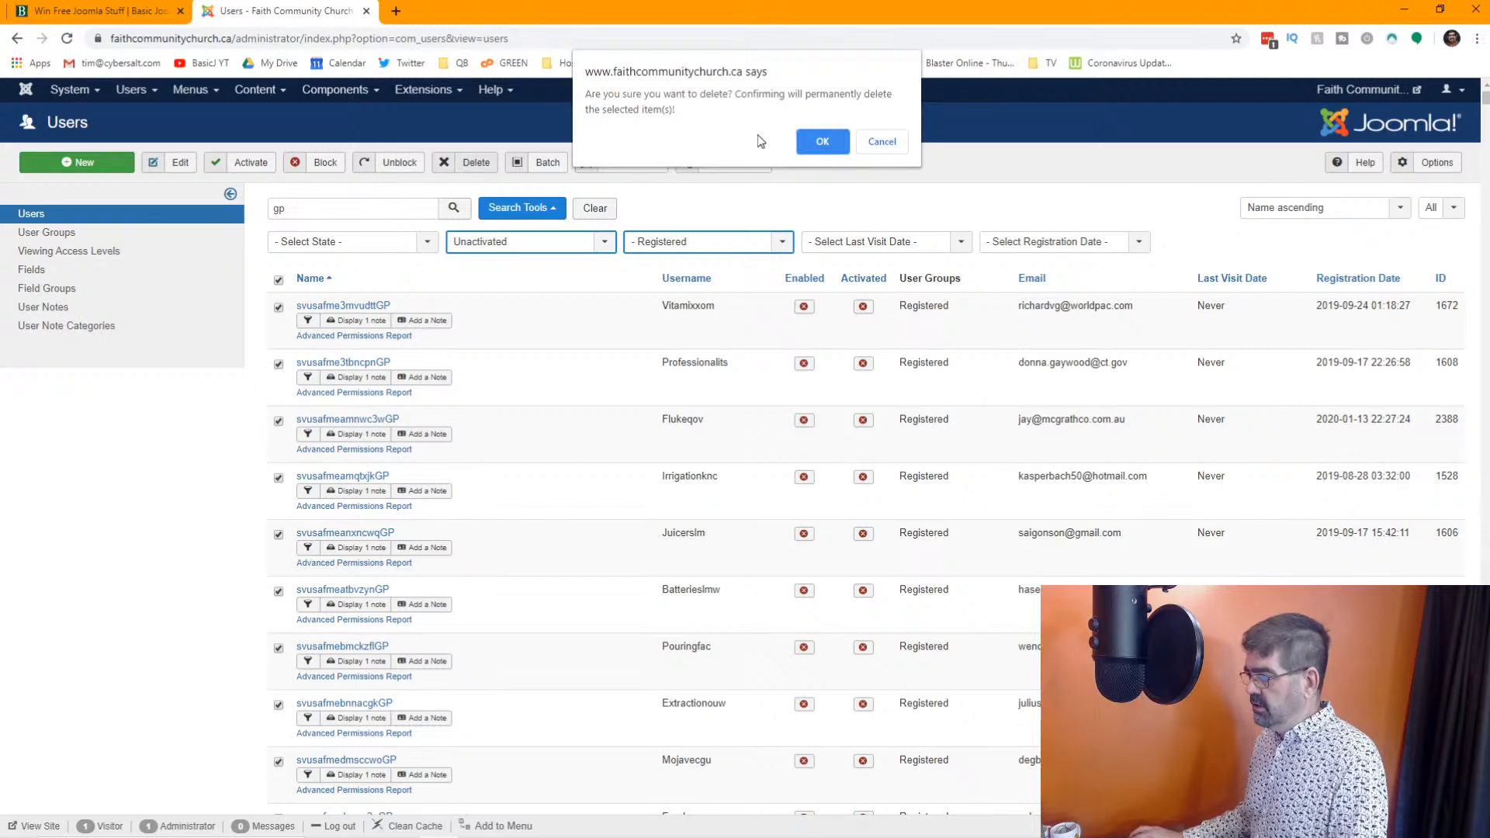
left_click(823, 142)
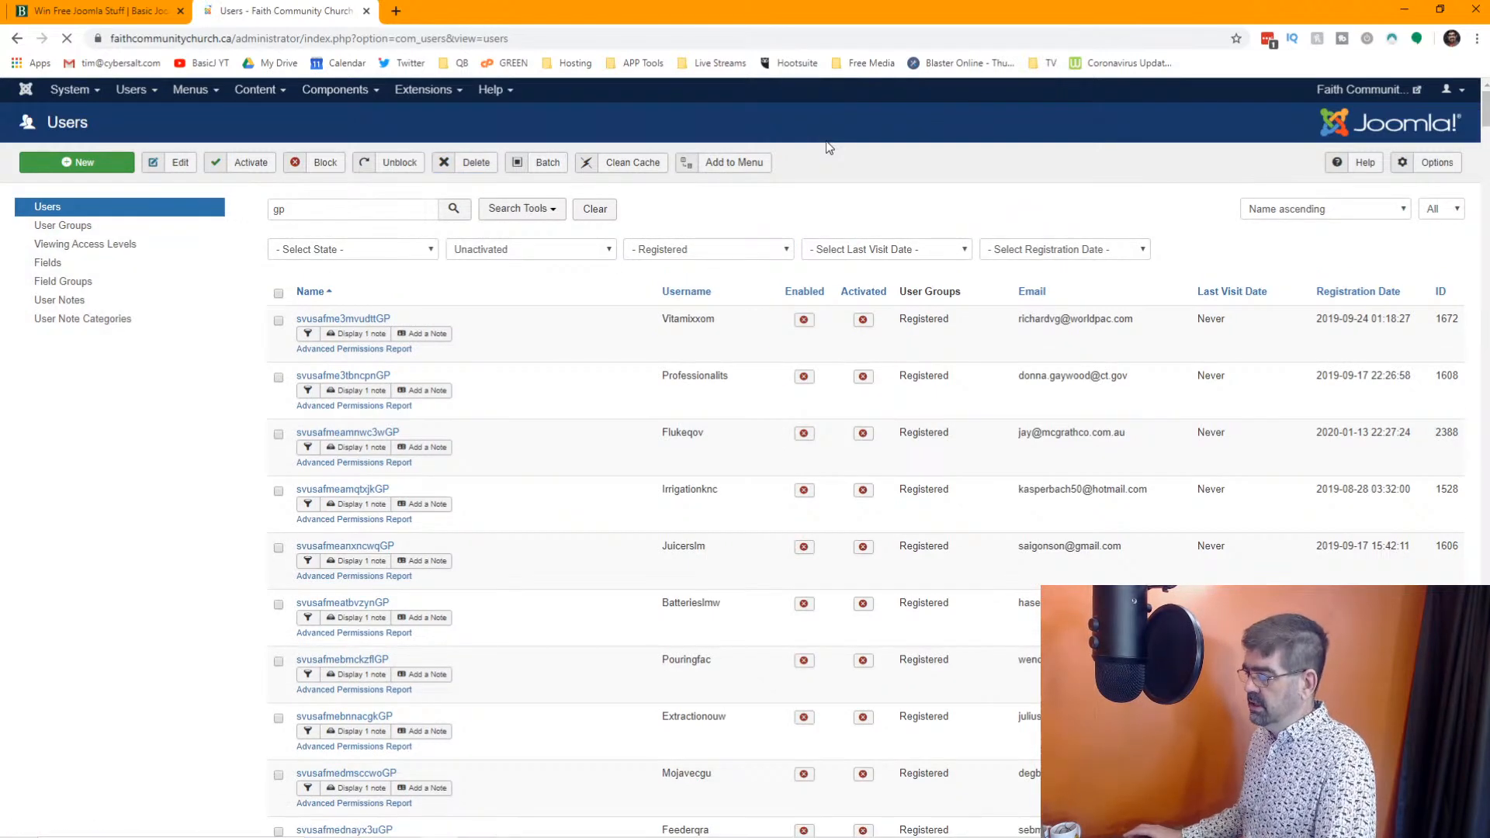
scroll(1128, 410, "down", 20)
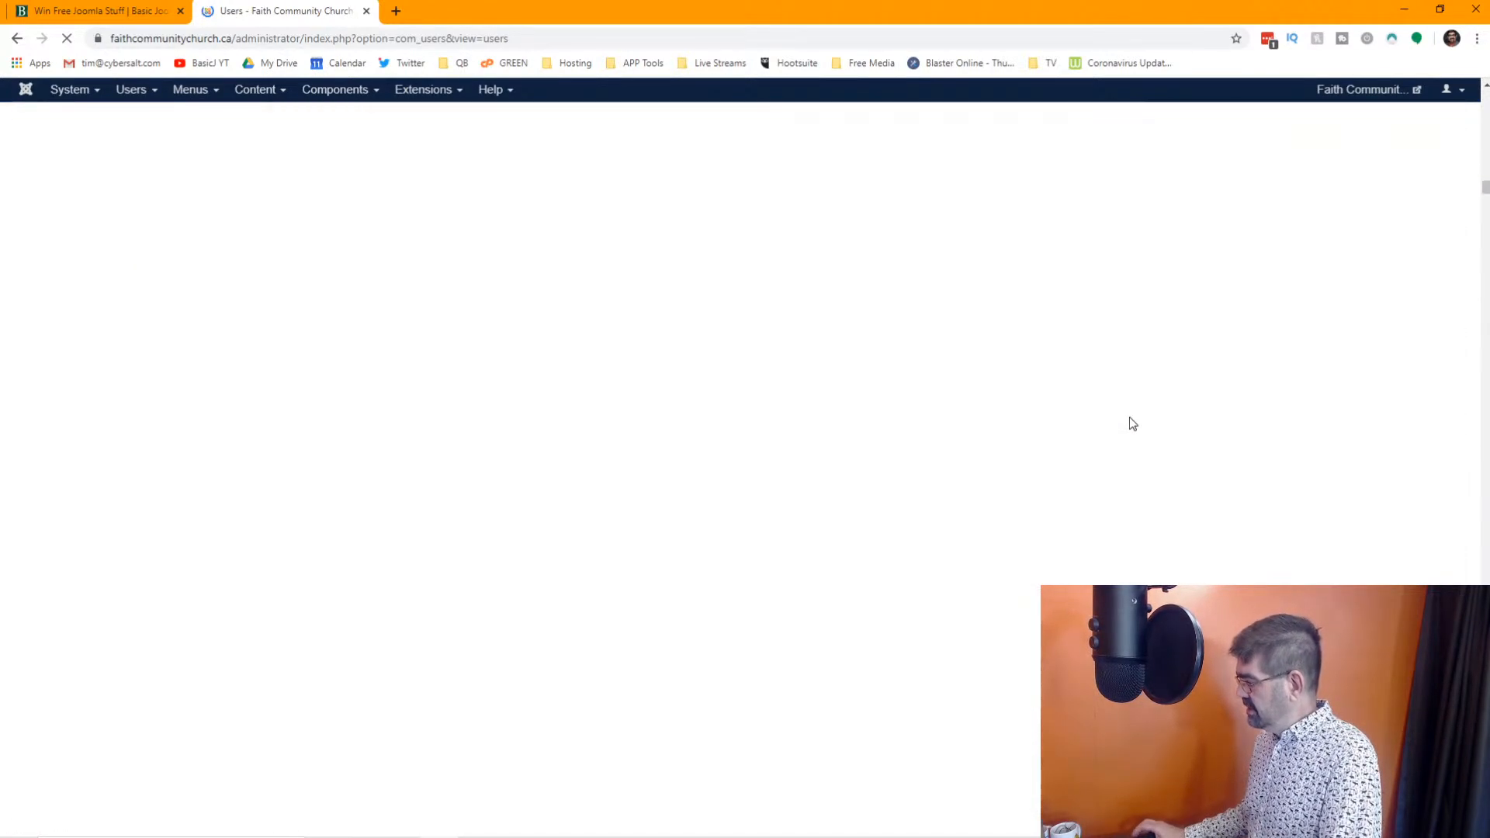
scroll(1133, 423, "down", 10)
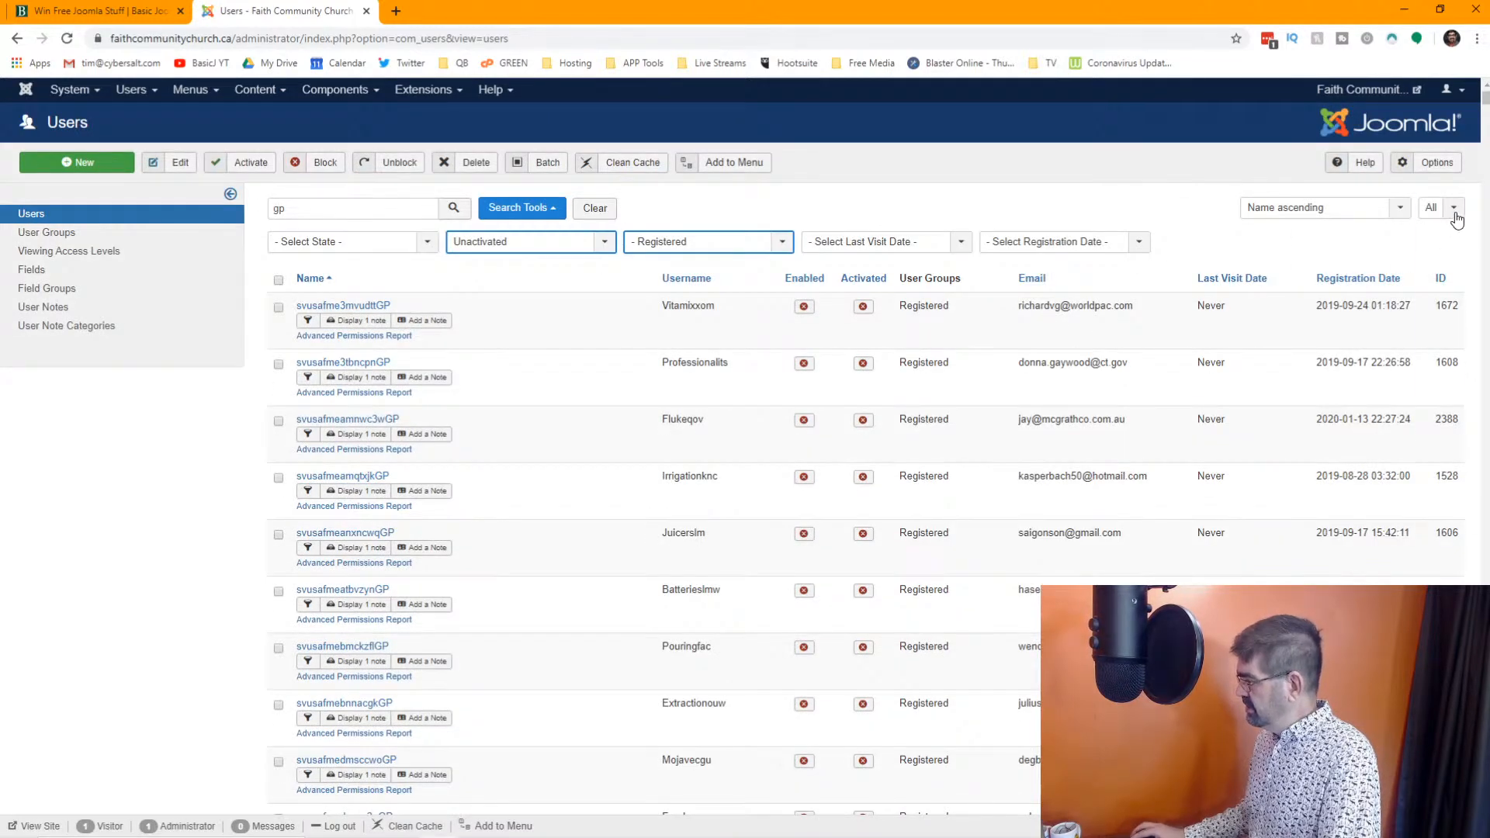
Limit the unactivated "gp" list to 500 users, select every listed account, and delete them permanently
left_click(1455, 216)
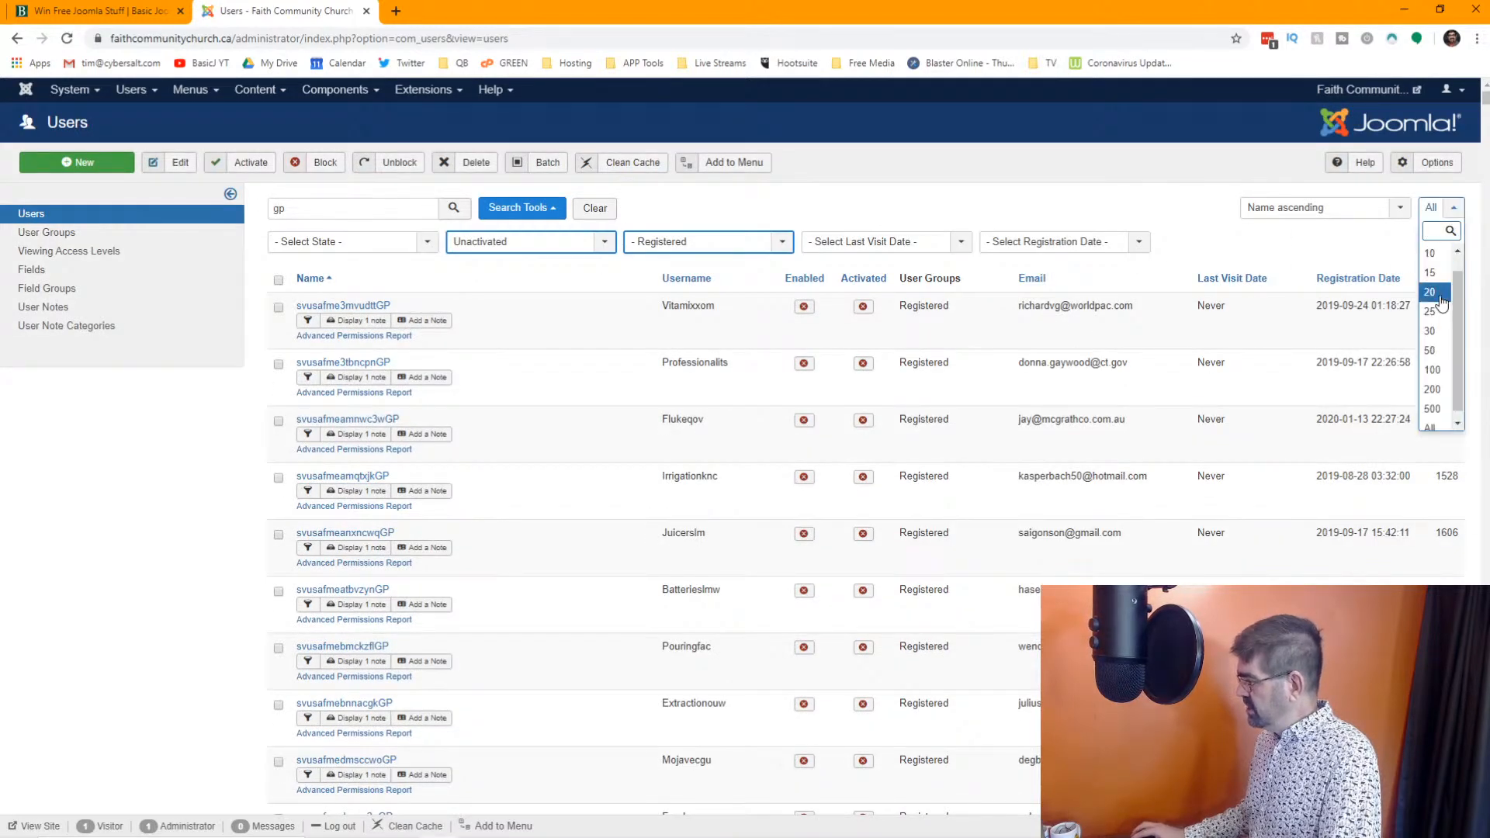
left_click(1446, 408)
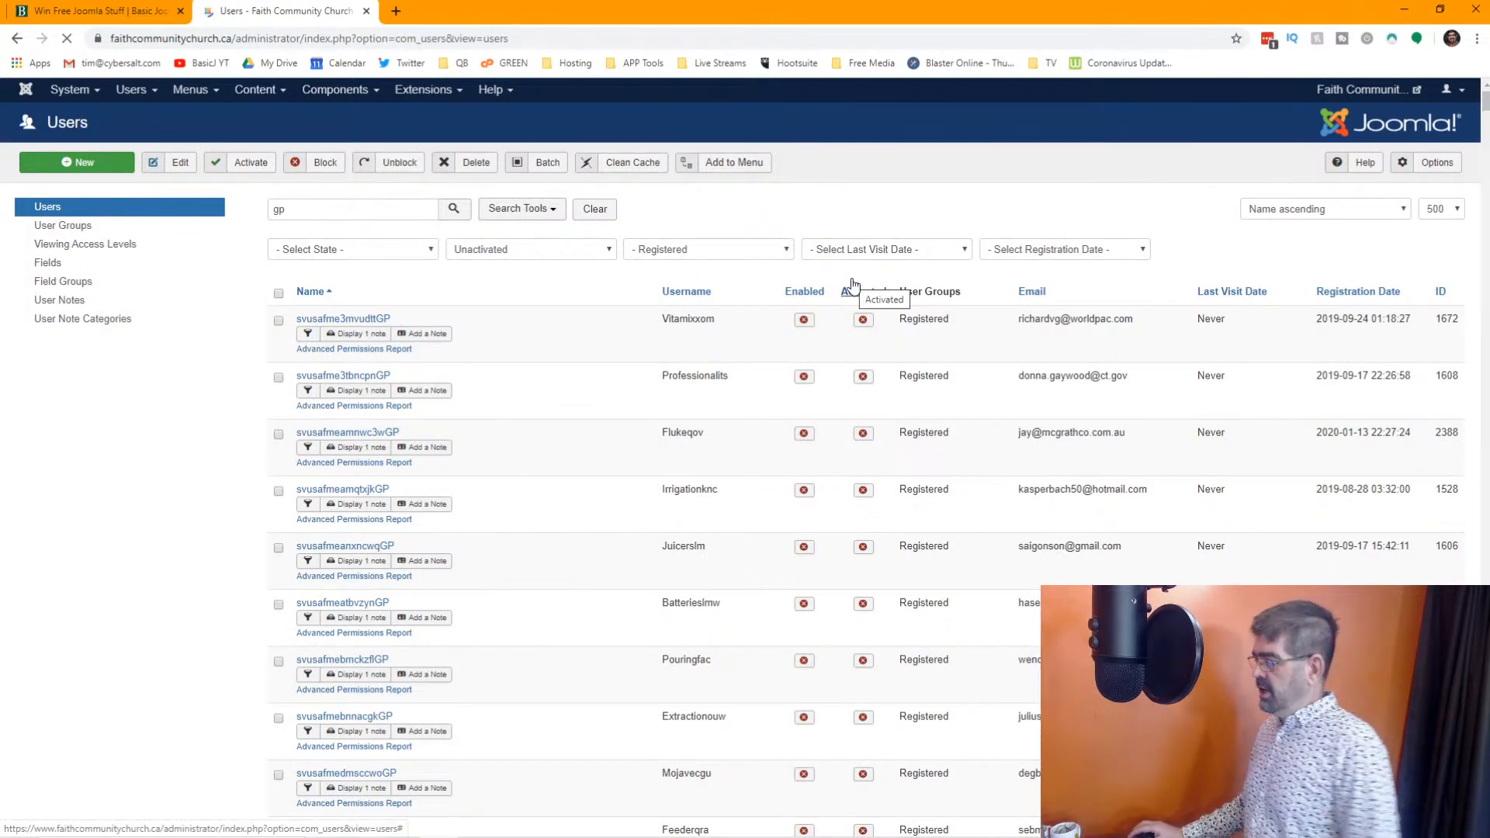
left_click(279, 280)
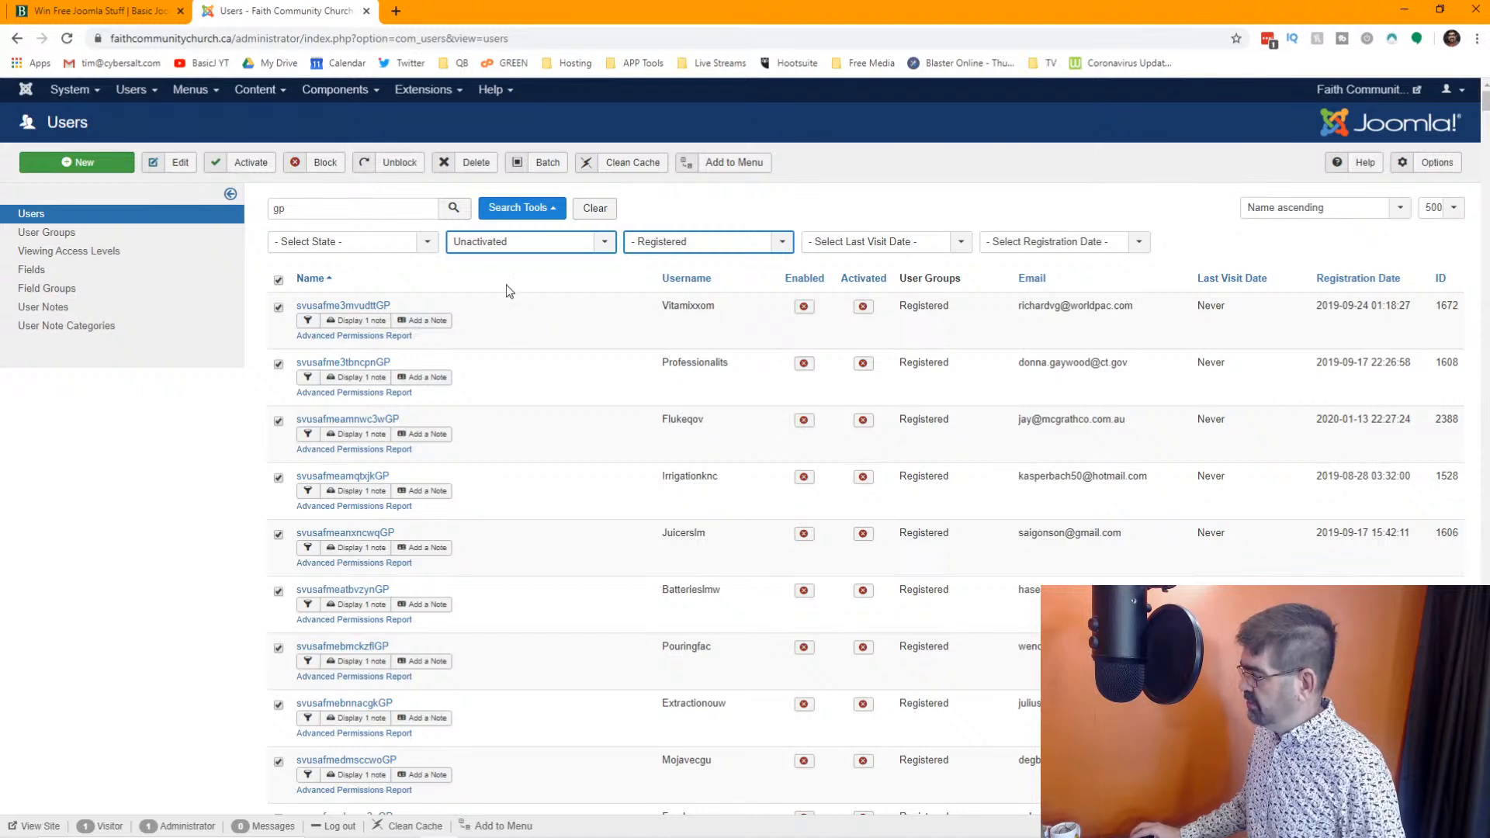
left_click(472, 177)
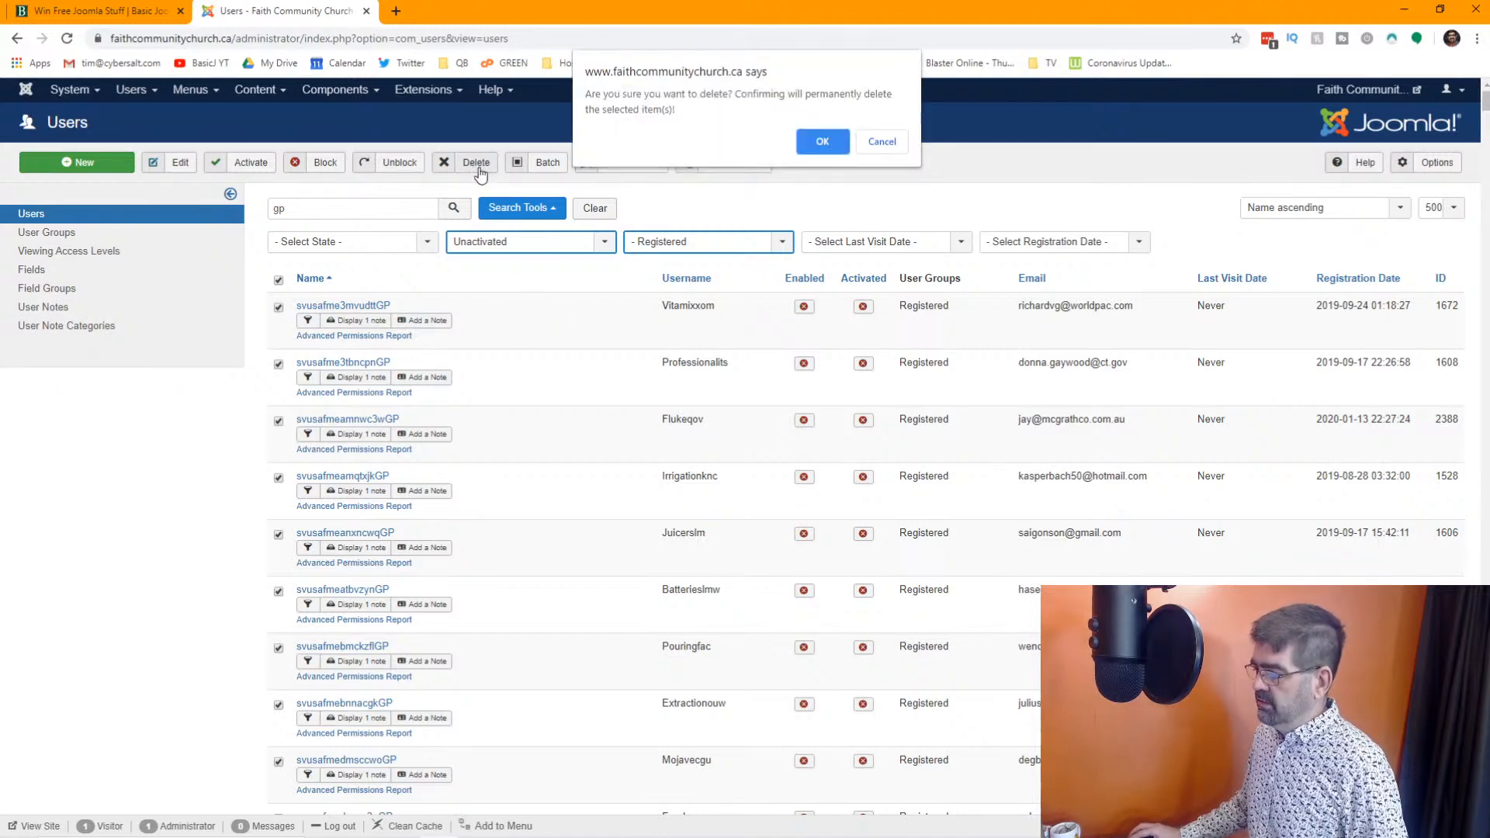
left_click(810, 146)
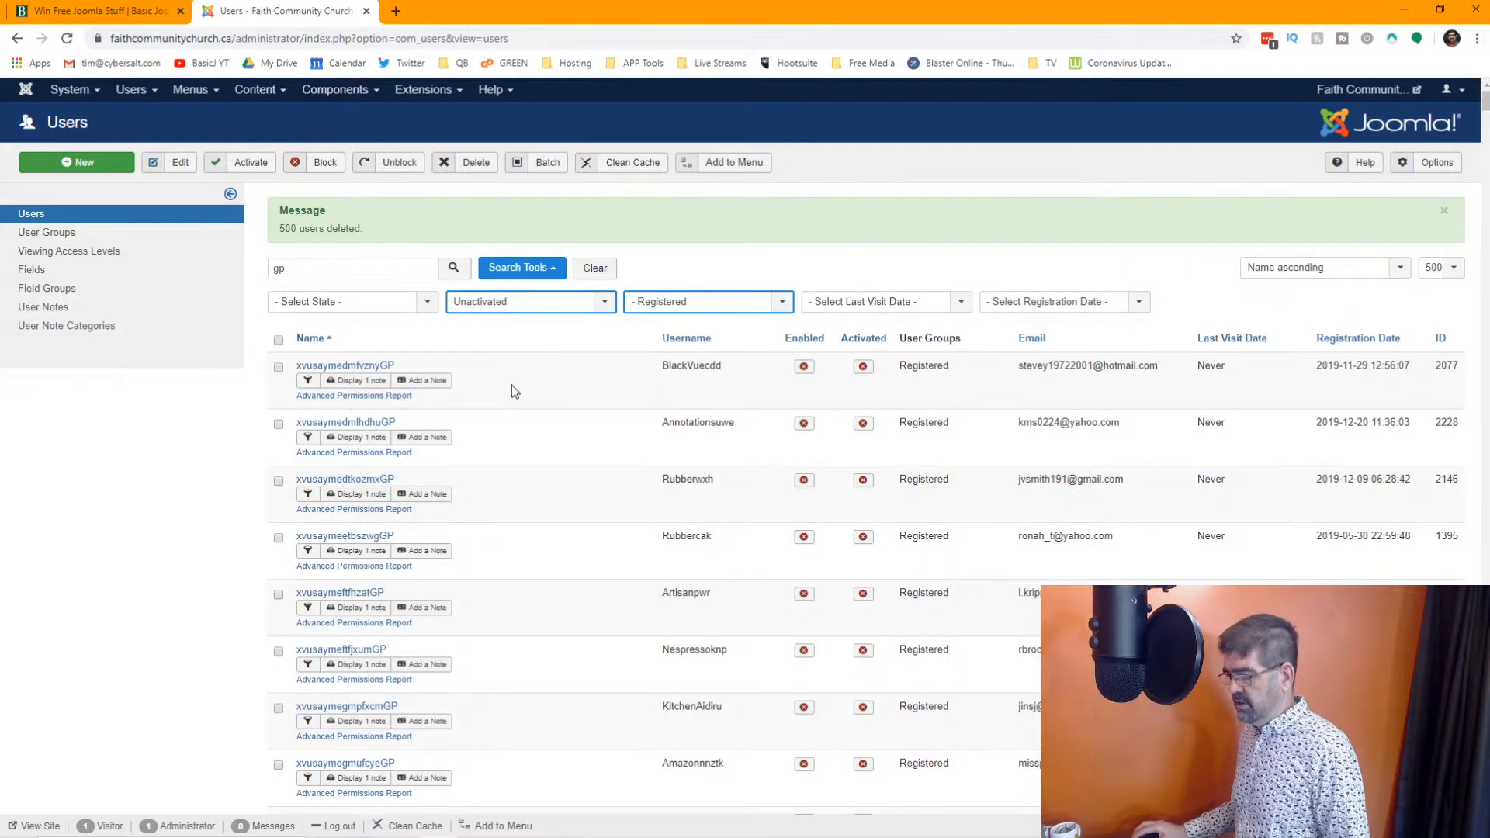
Show the remaining unactivated "gp" users 100 per page and look down the list
left_click(1441, 268)
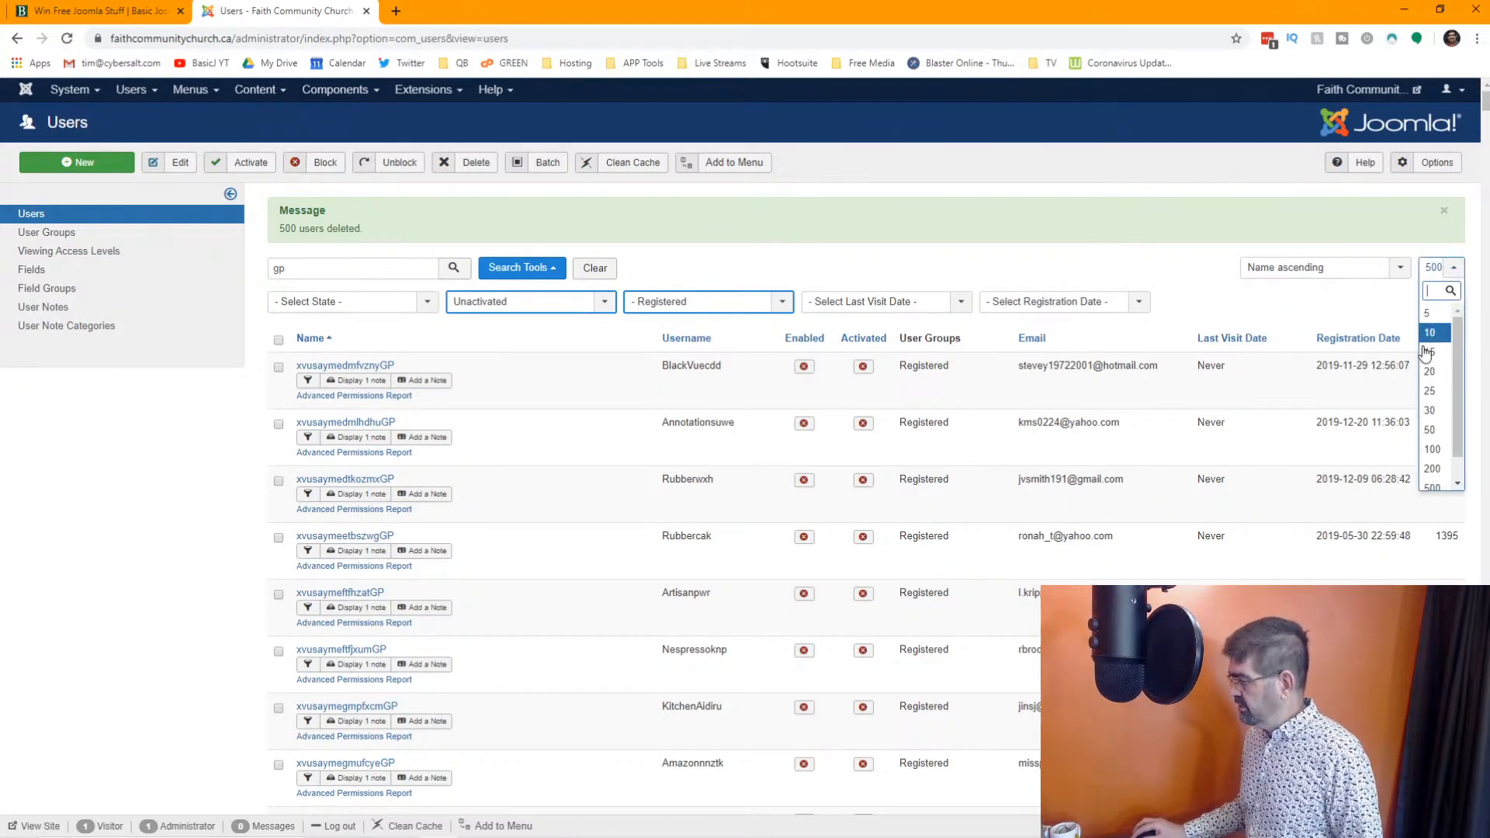
left_click(1437, 456)
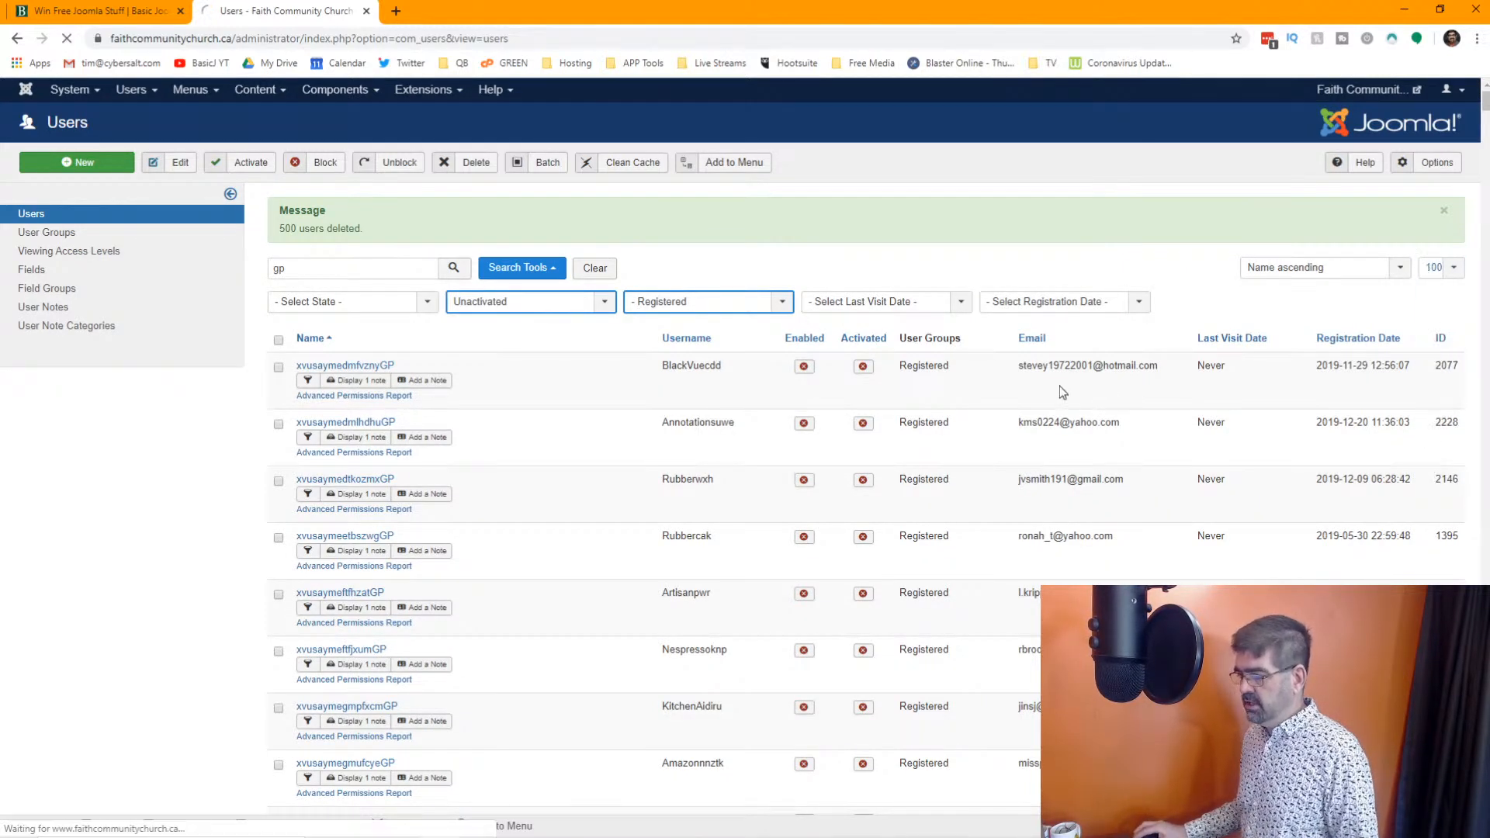
scroll(1059, 386, "down", 20)
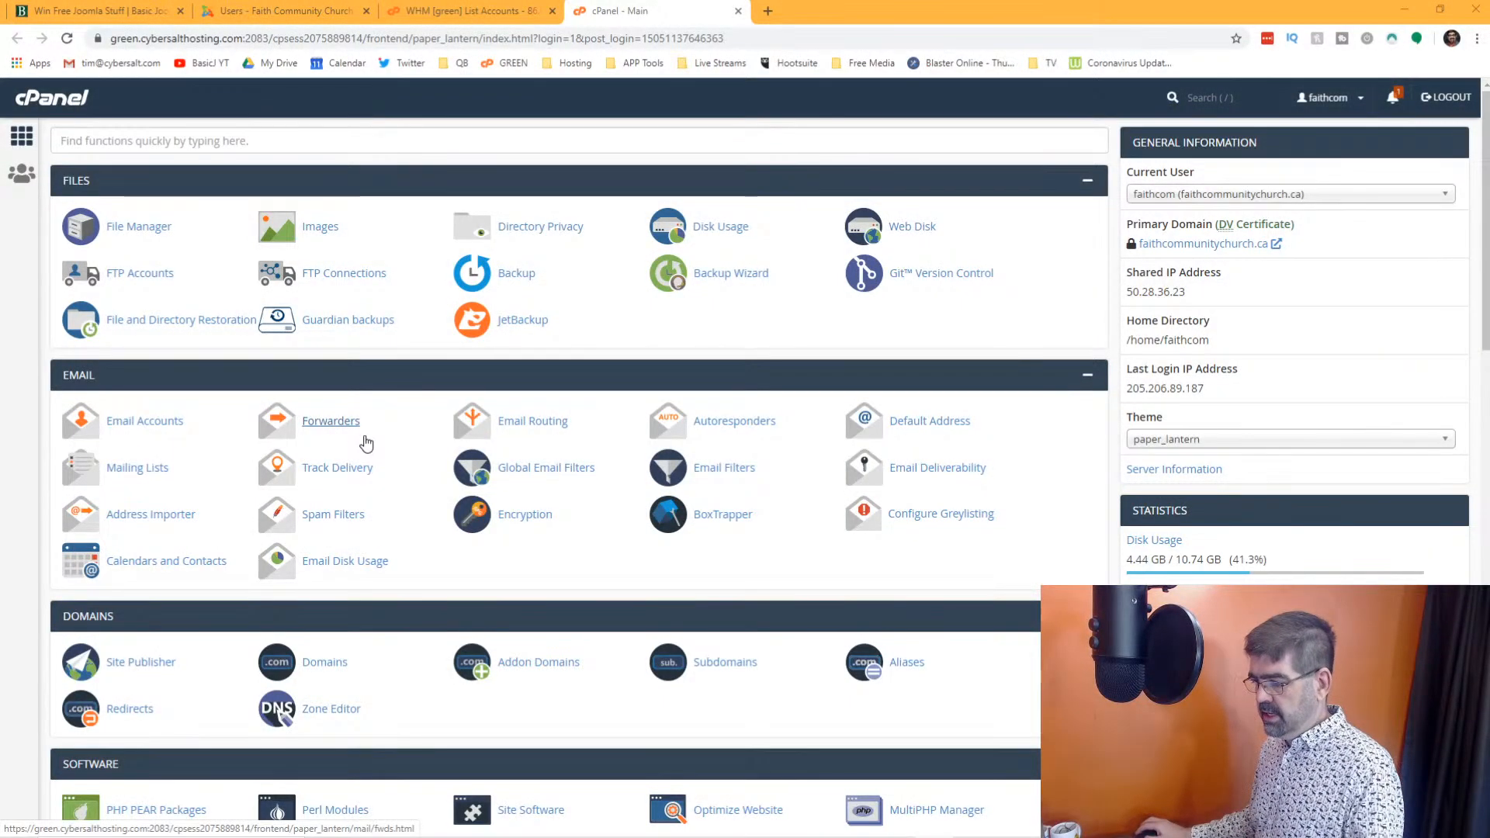
Switch to the site's cPanel, open phpMyAdmin, and open the faithcom_faithcom database
scroll(365, 443, "down", 3)
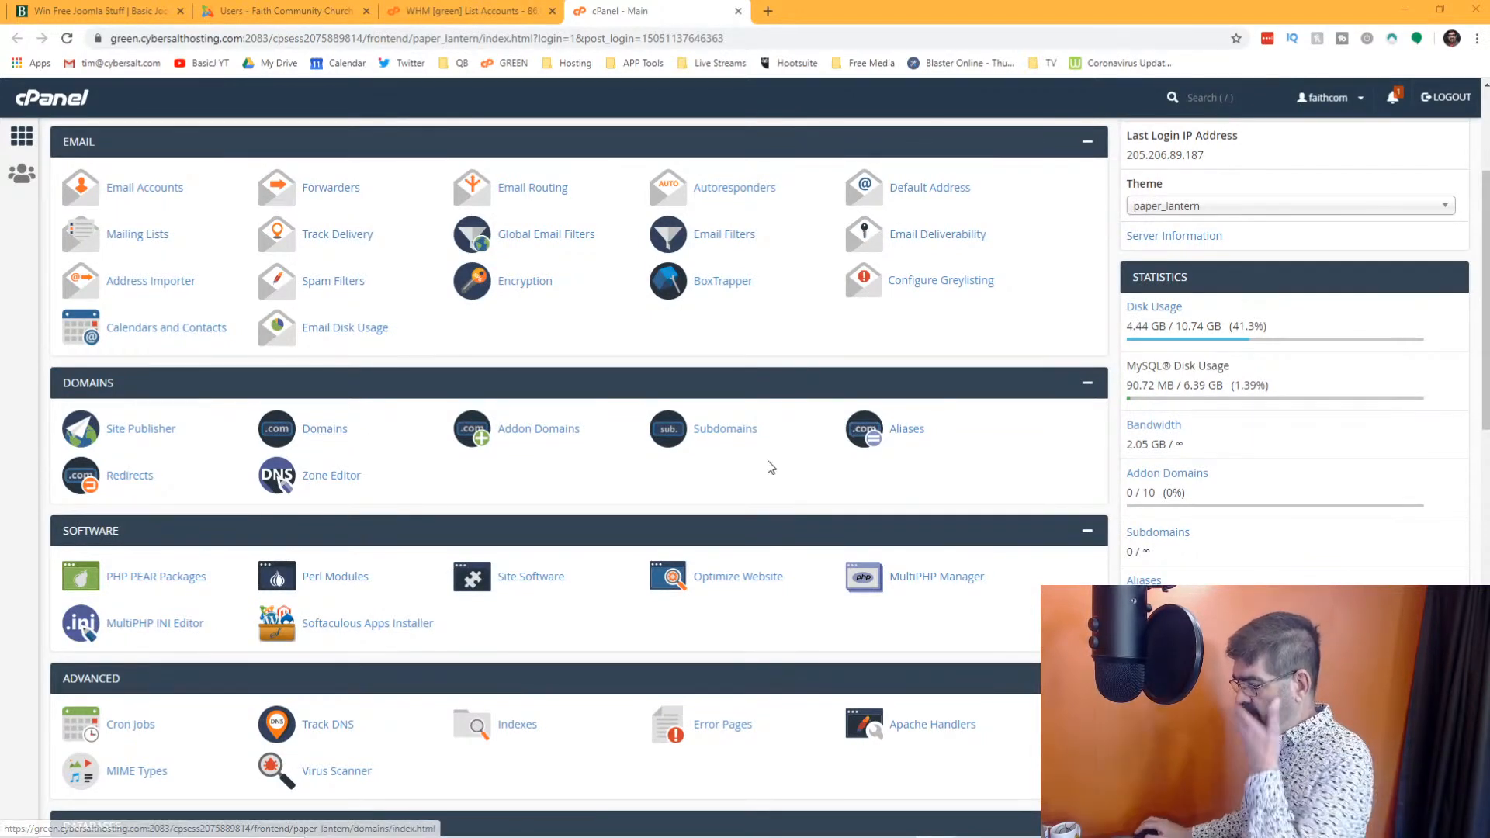
scroll(615, 444, "up", 3)
scroll(614, 445, "down", 11)
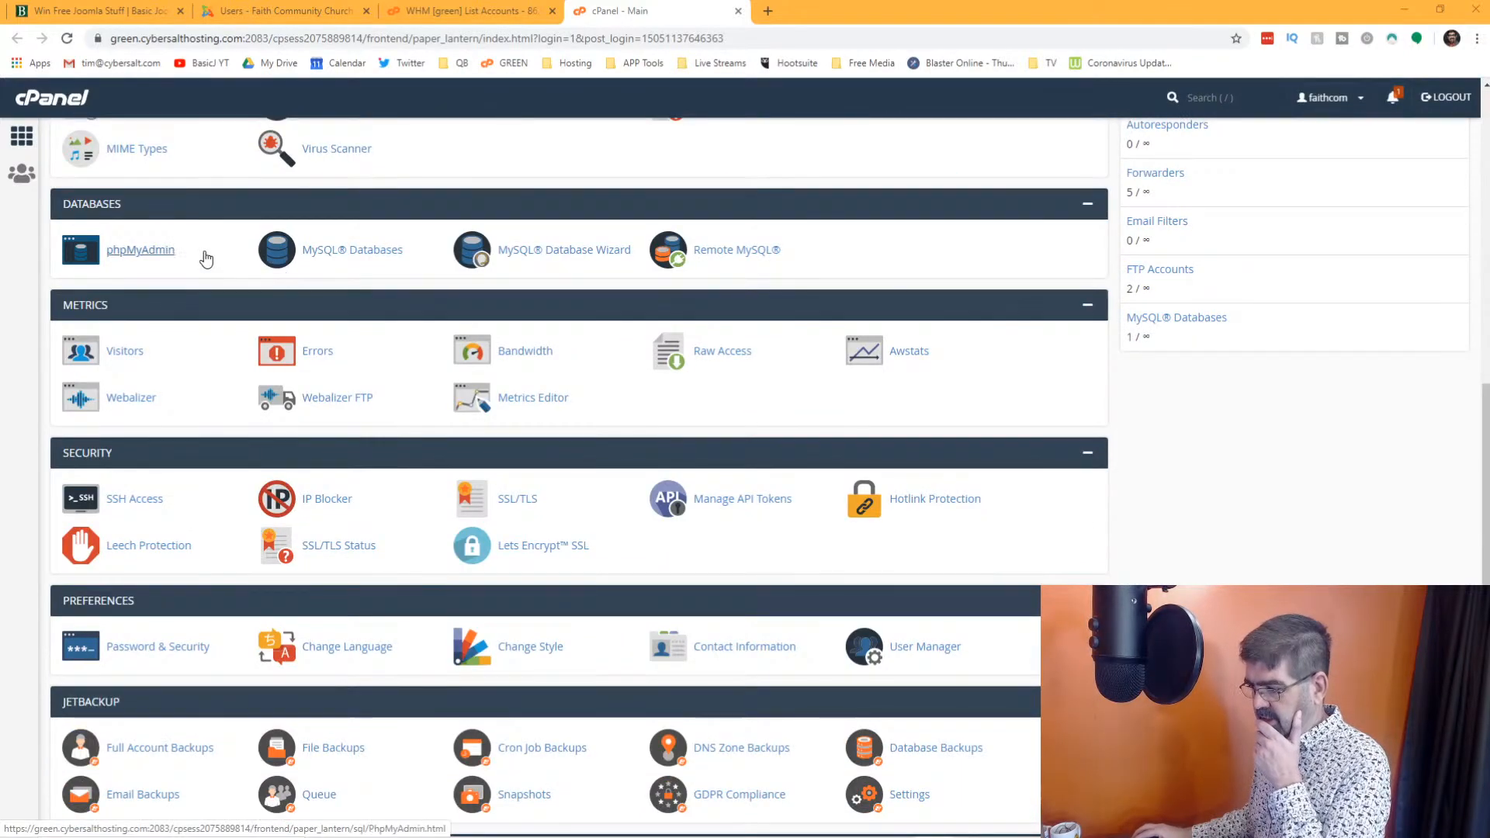
left_click(166, 252)
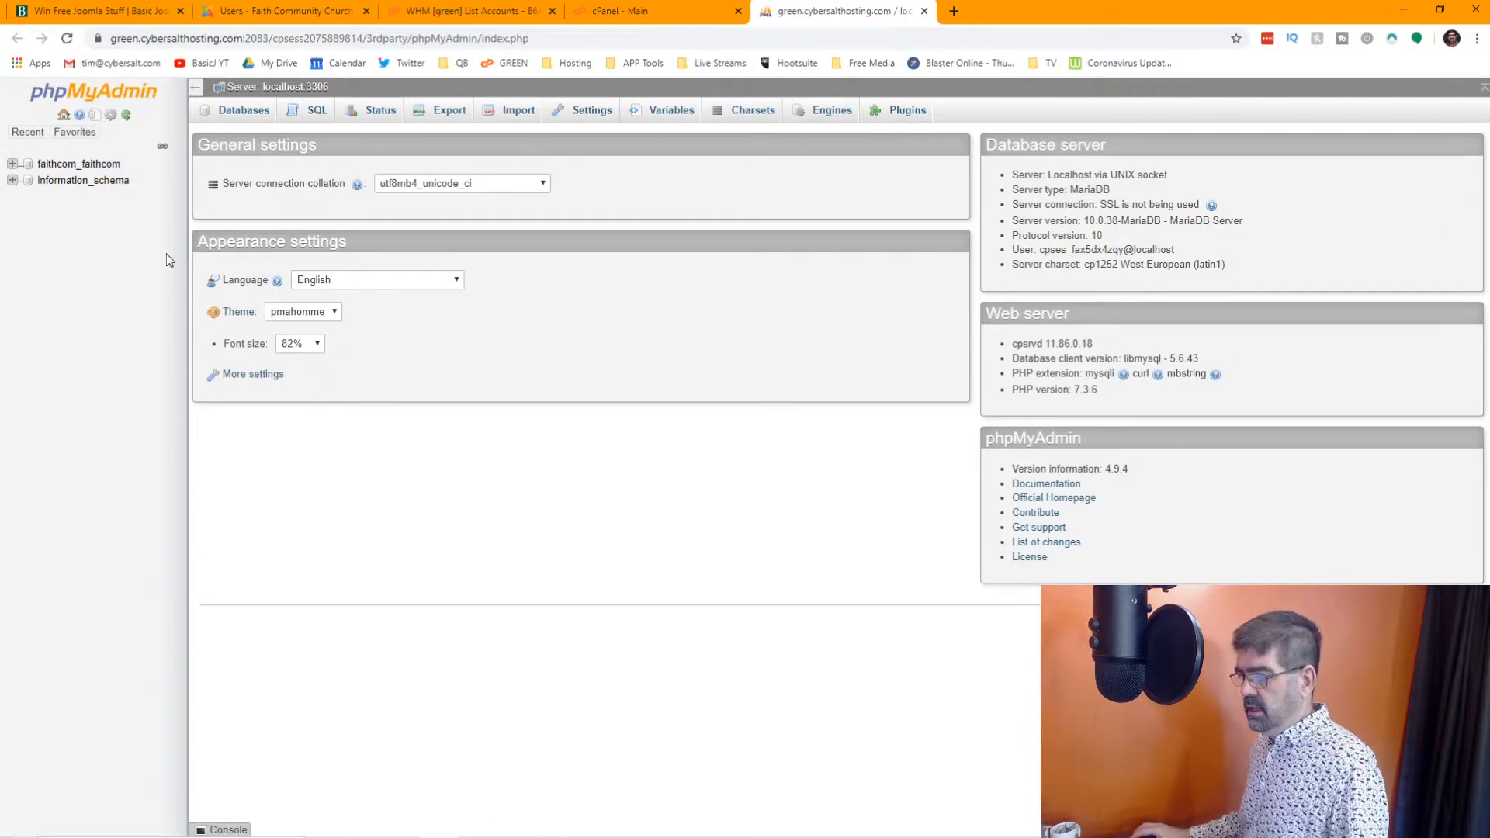
left_click(65, 170)
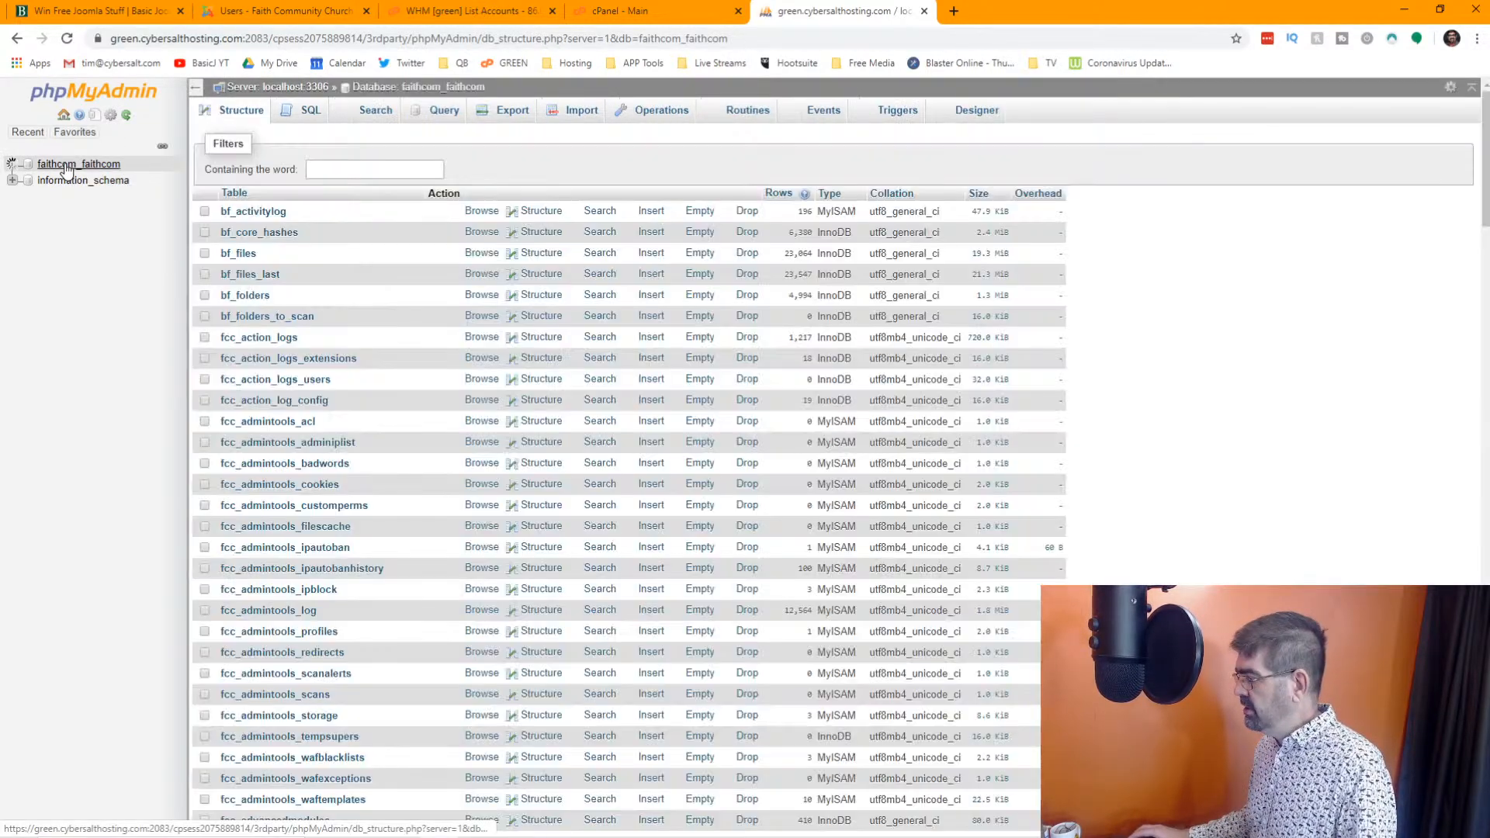
Filter the database's tables to those containing the word "user"
scroll(468, 289, "down", 10)
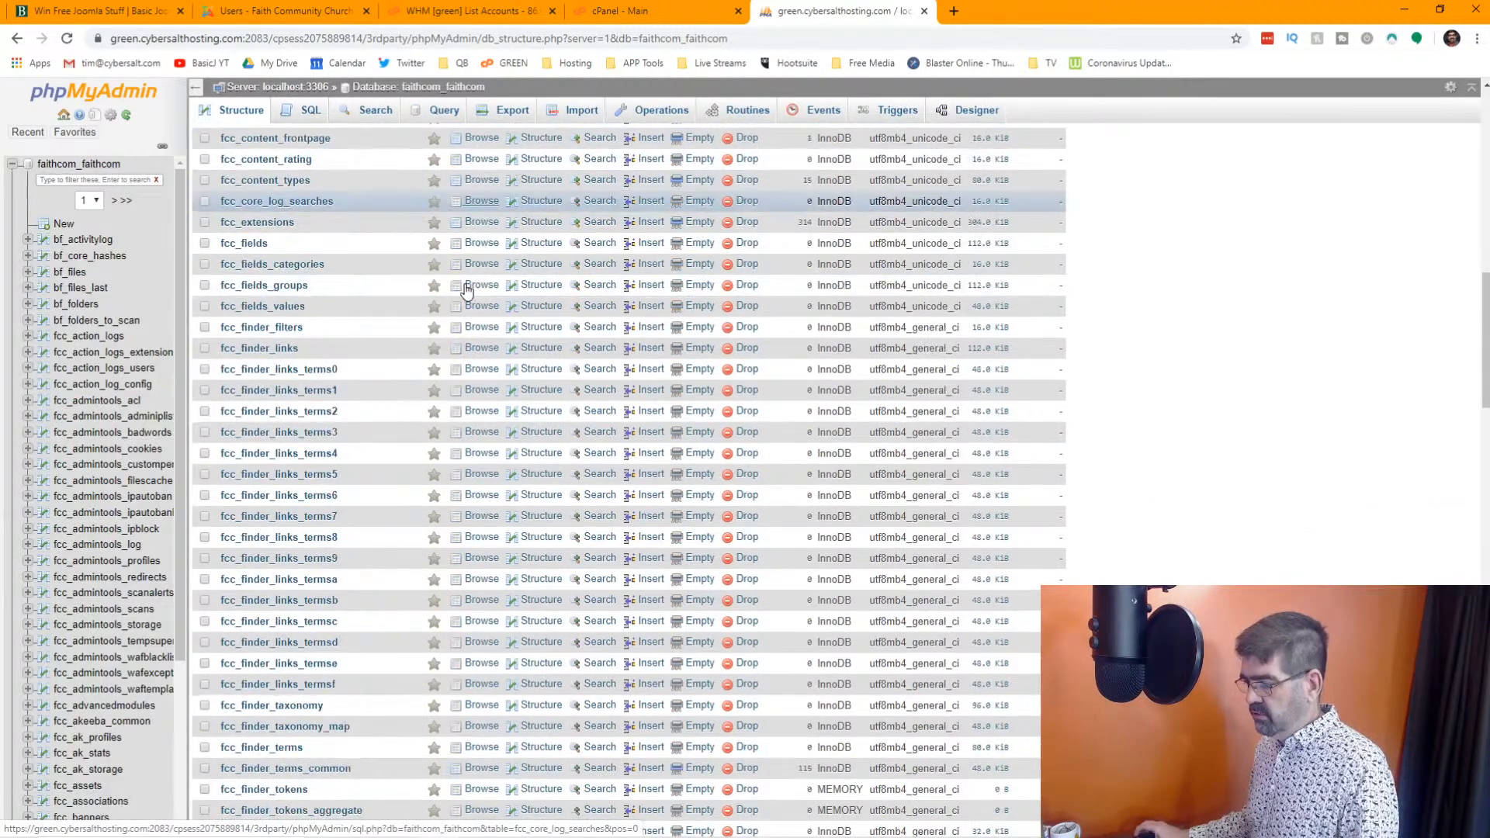
scroll(468, 289, "up", 10)
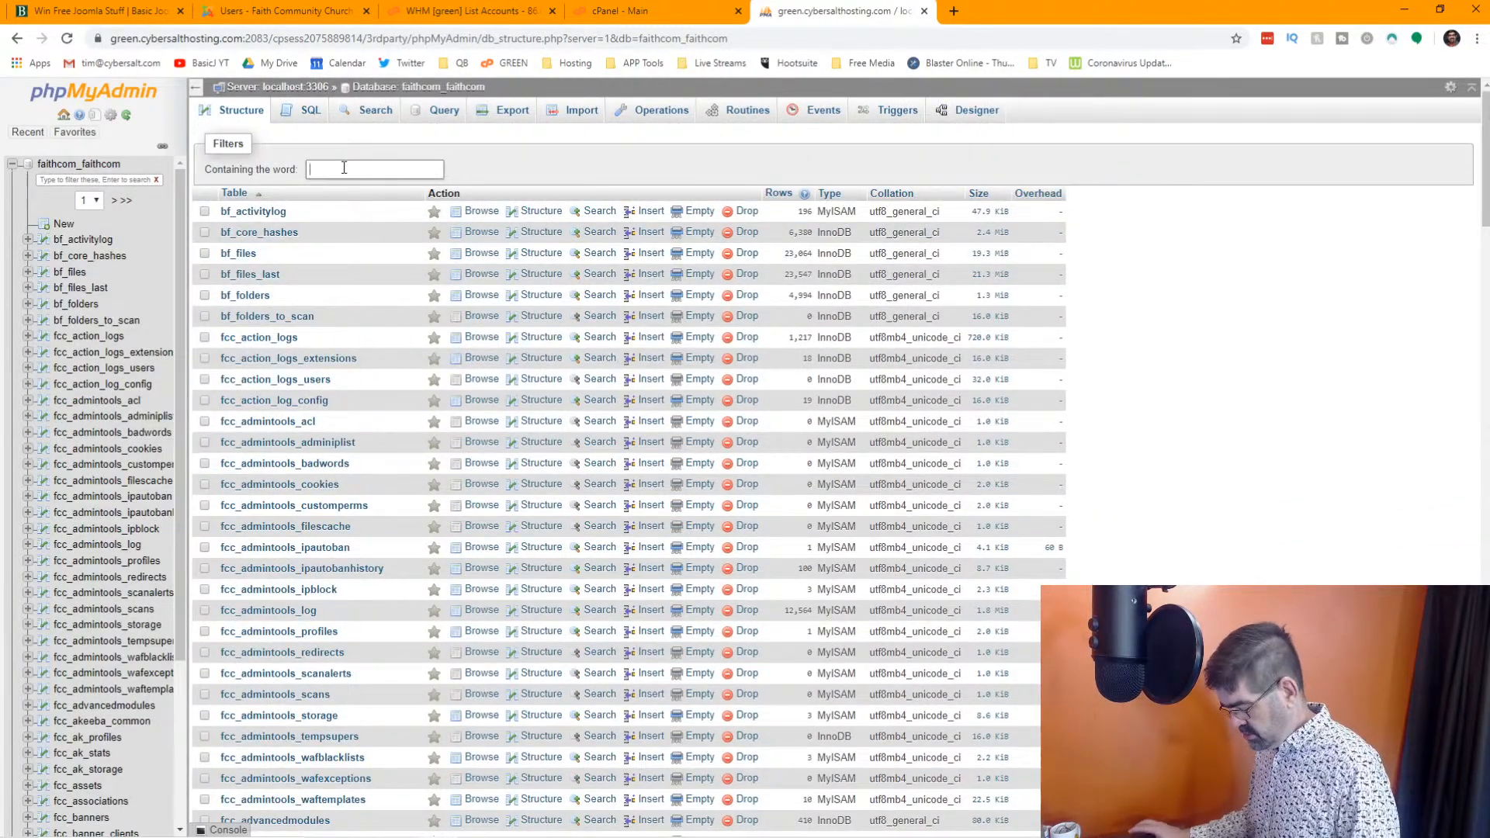
type("us")
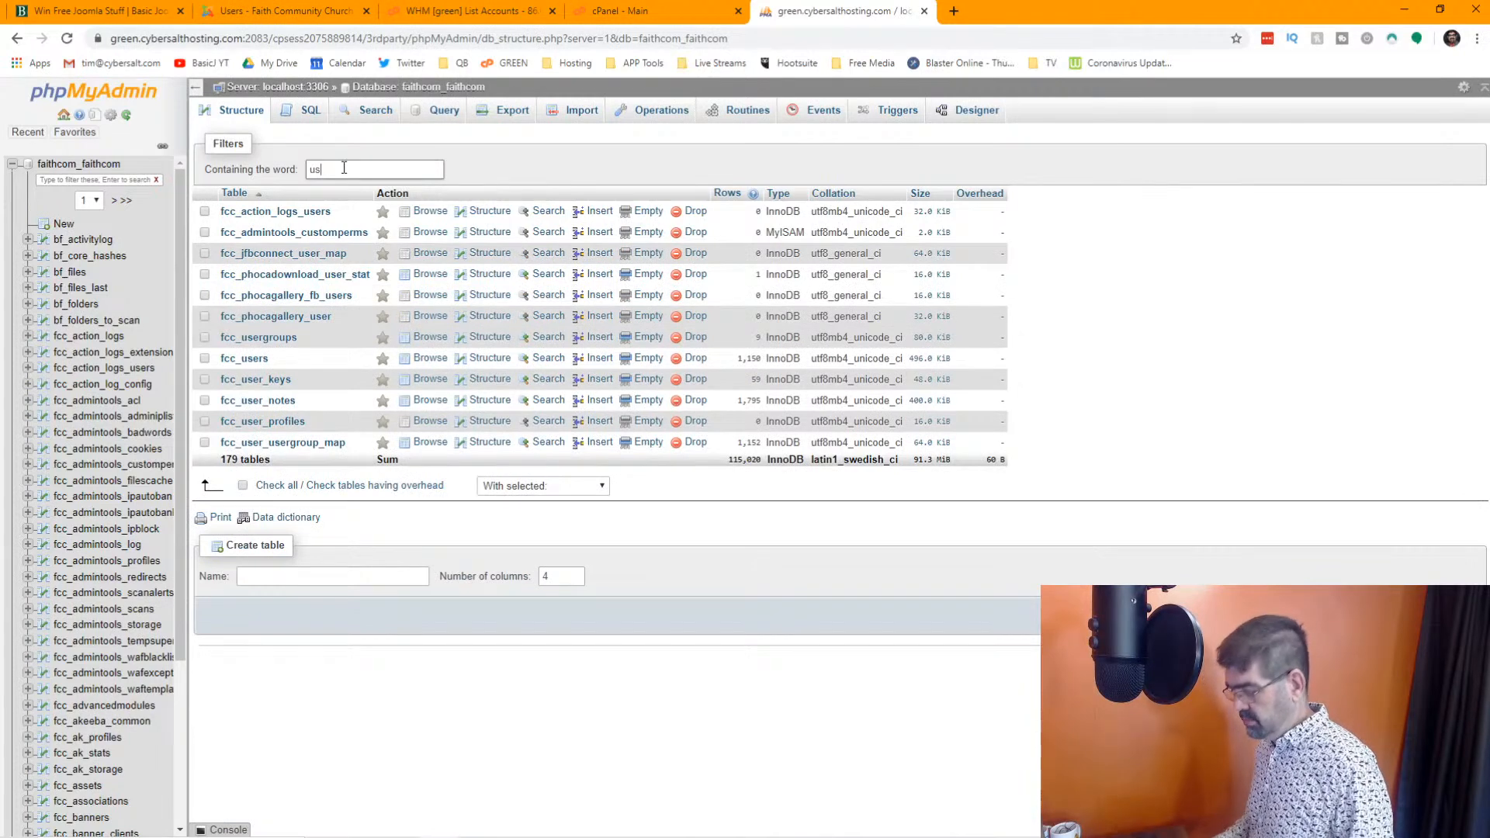
type("err")
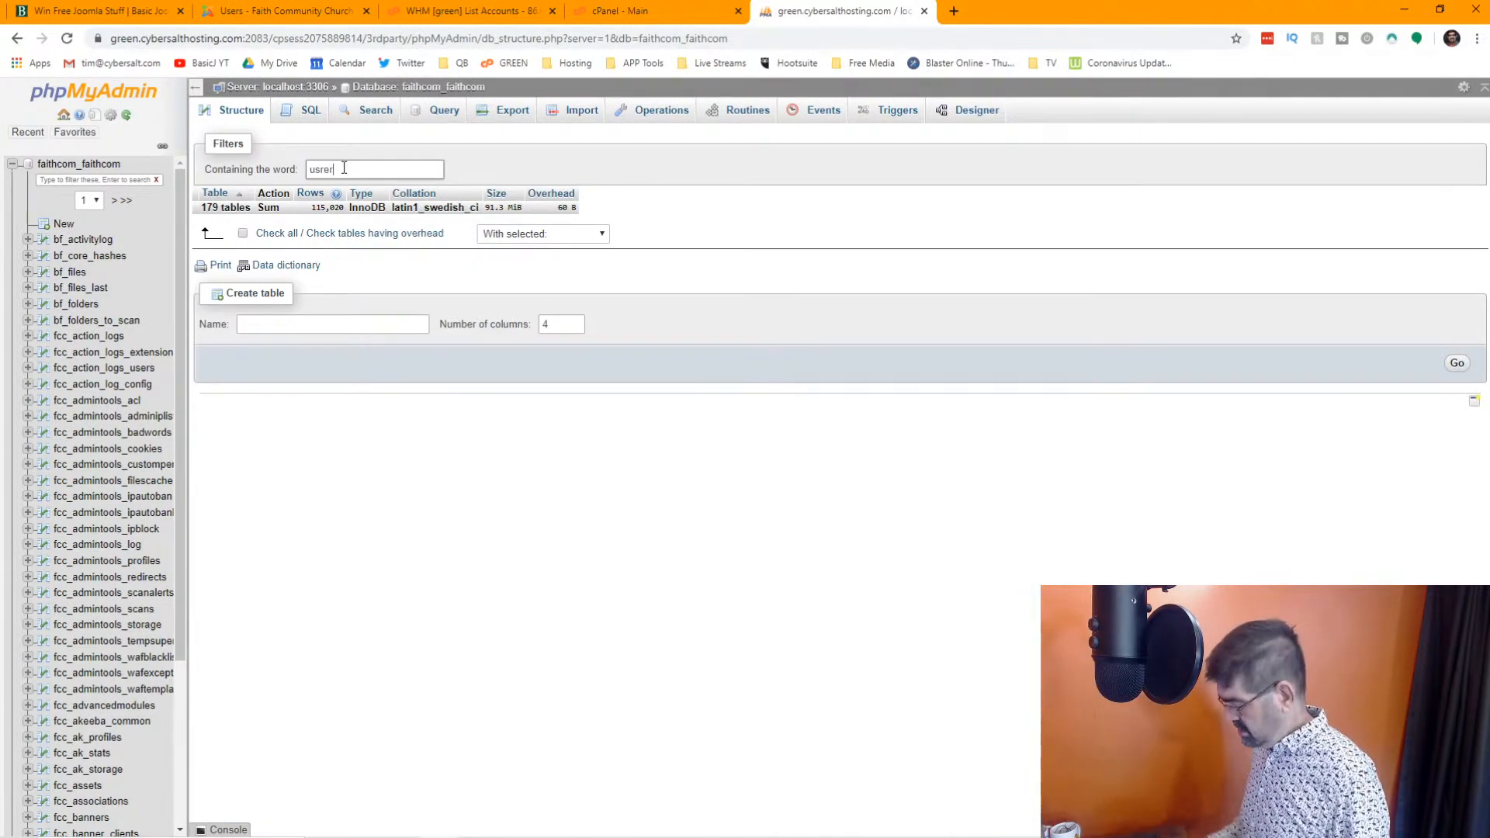
key("BackSpace")
key("BackSpace")
key("BackSpace")
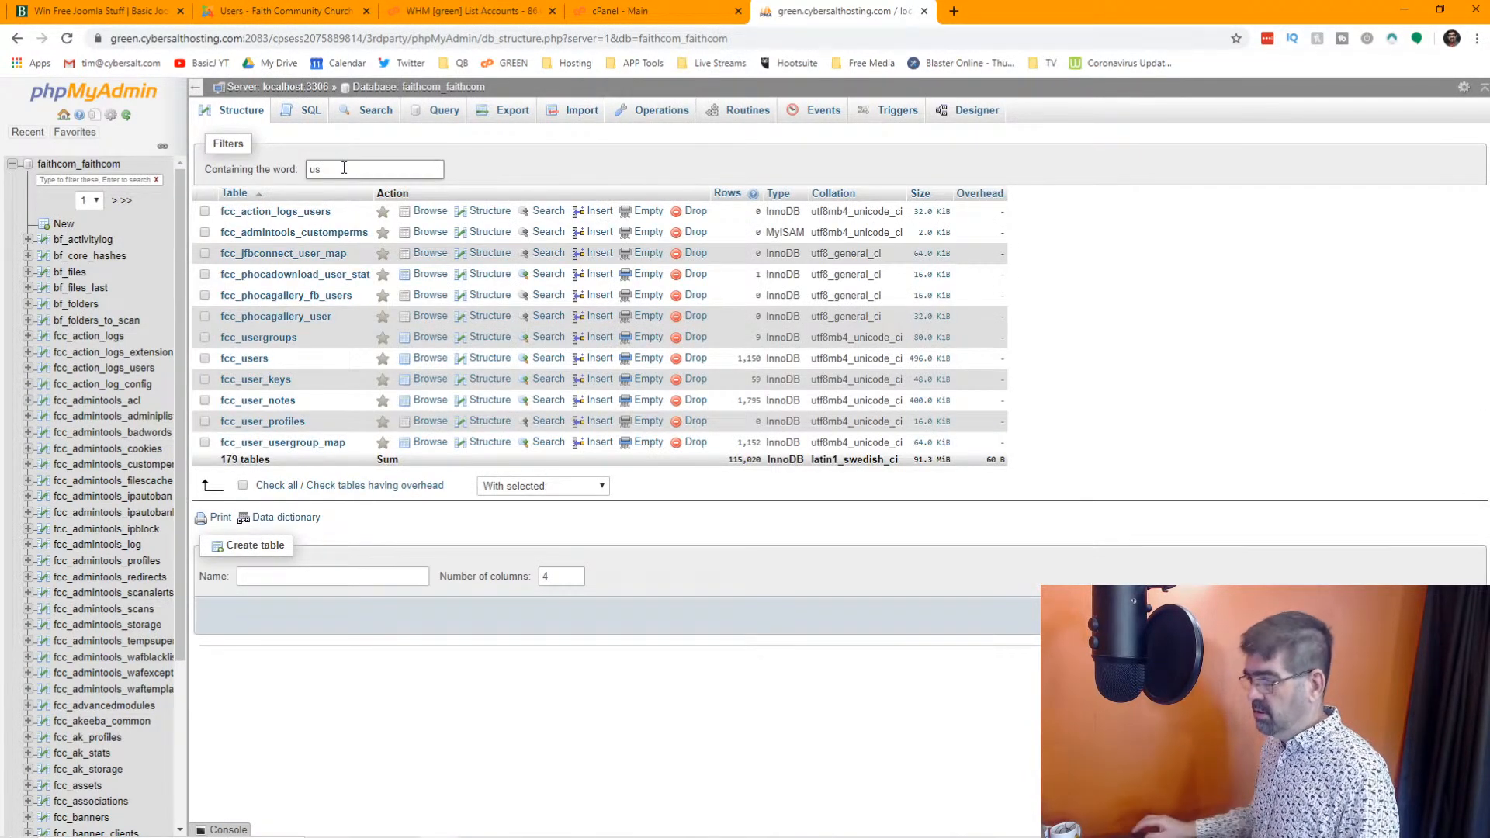
type("er")
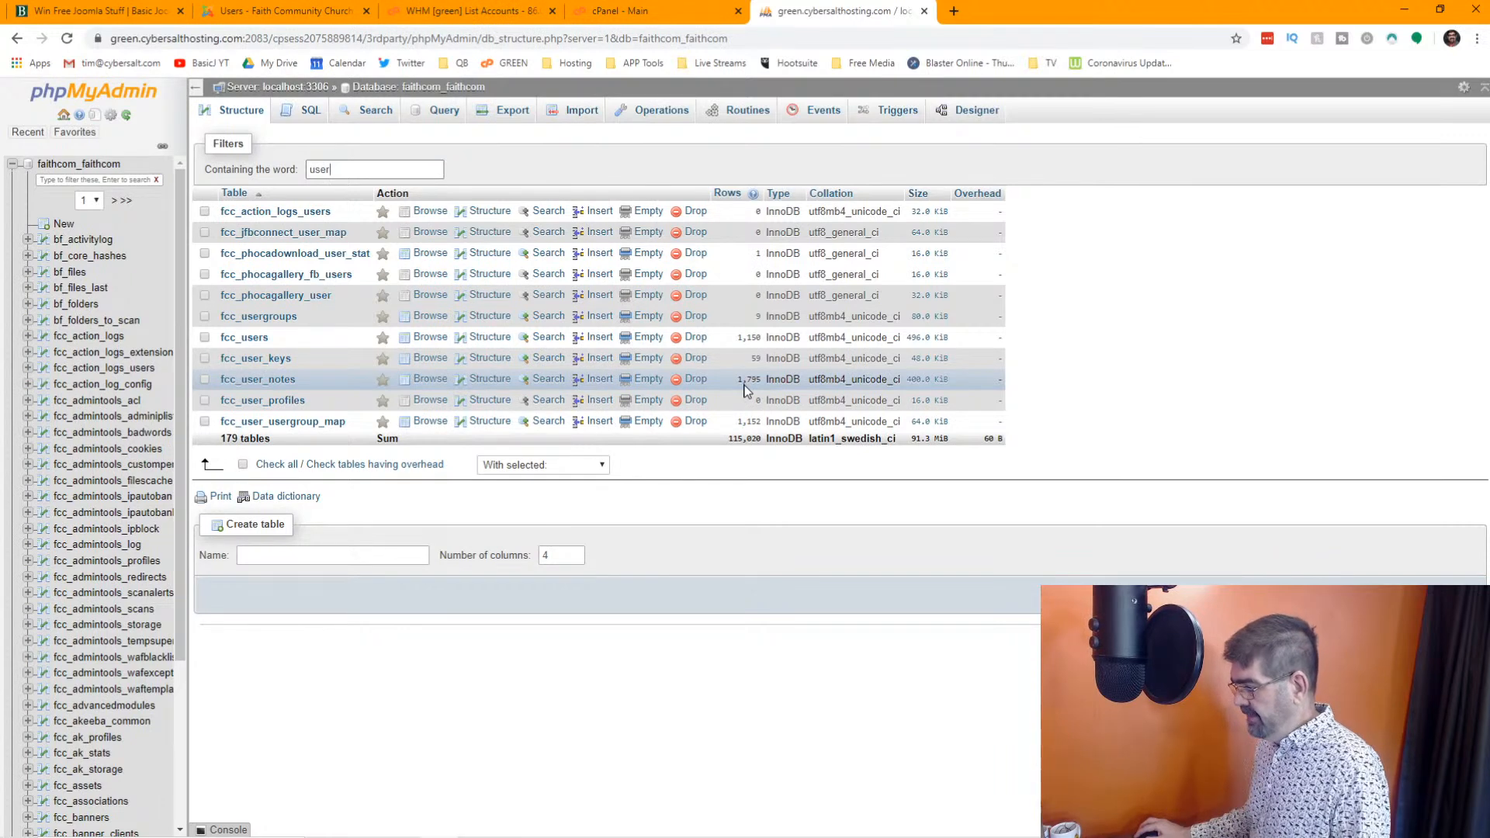
Browse the fcc_users table and look through the names, emails and visit dates on its first page
left_click(426, 338)
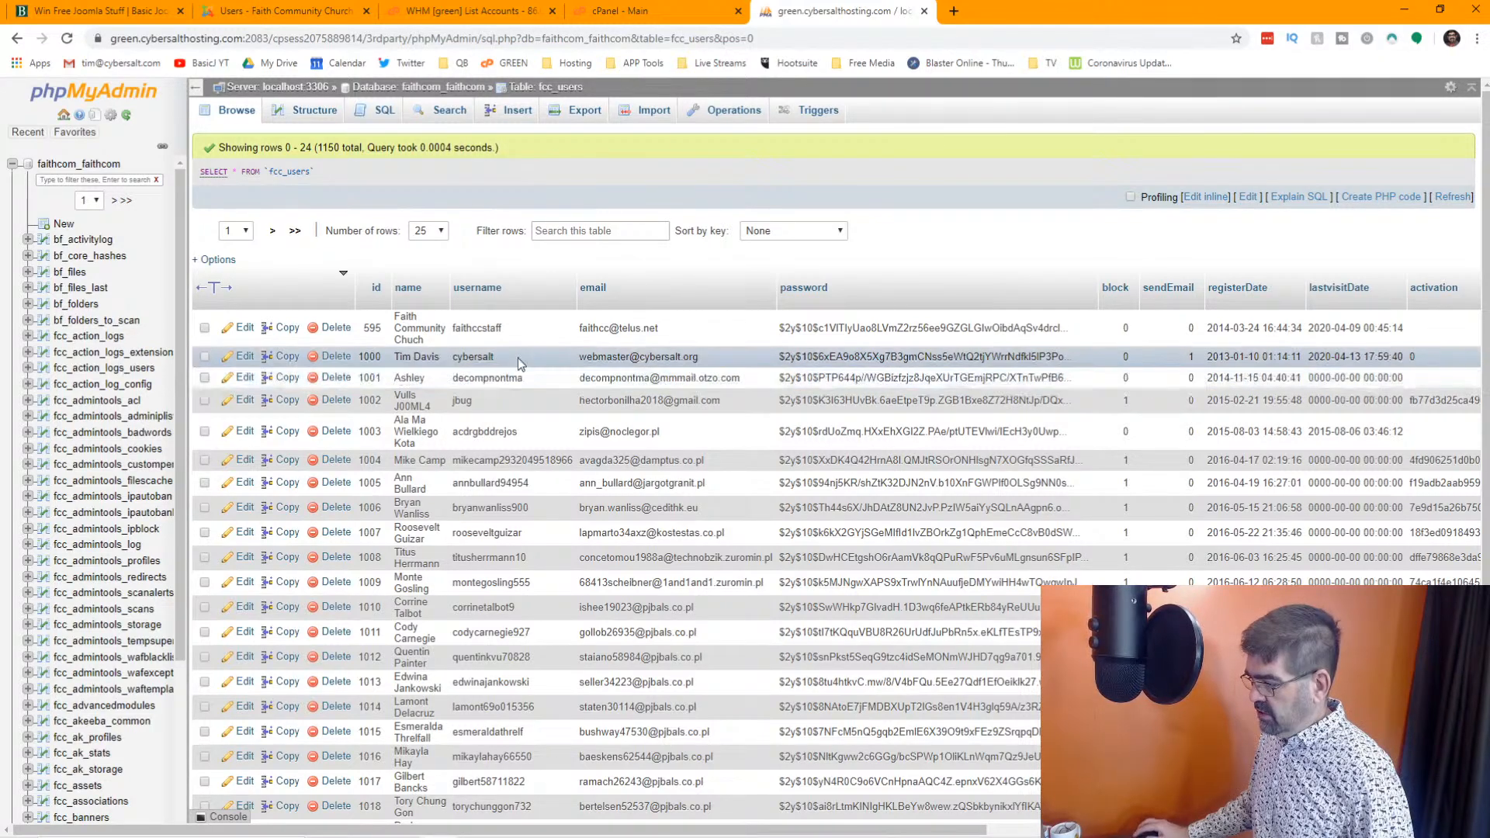
scroll(517, 360, "down", 4)
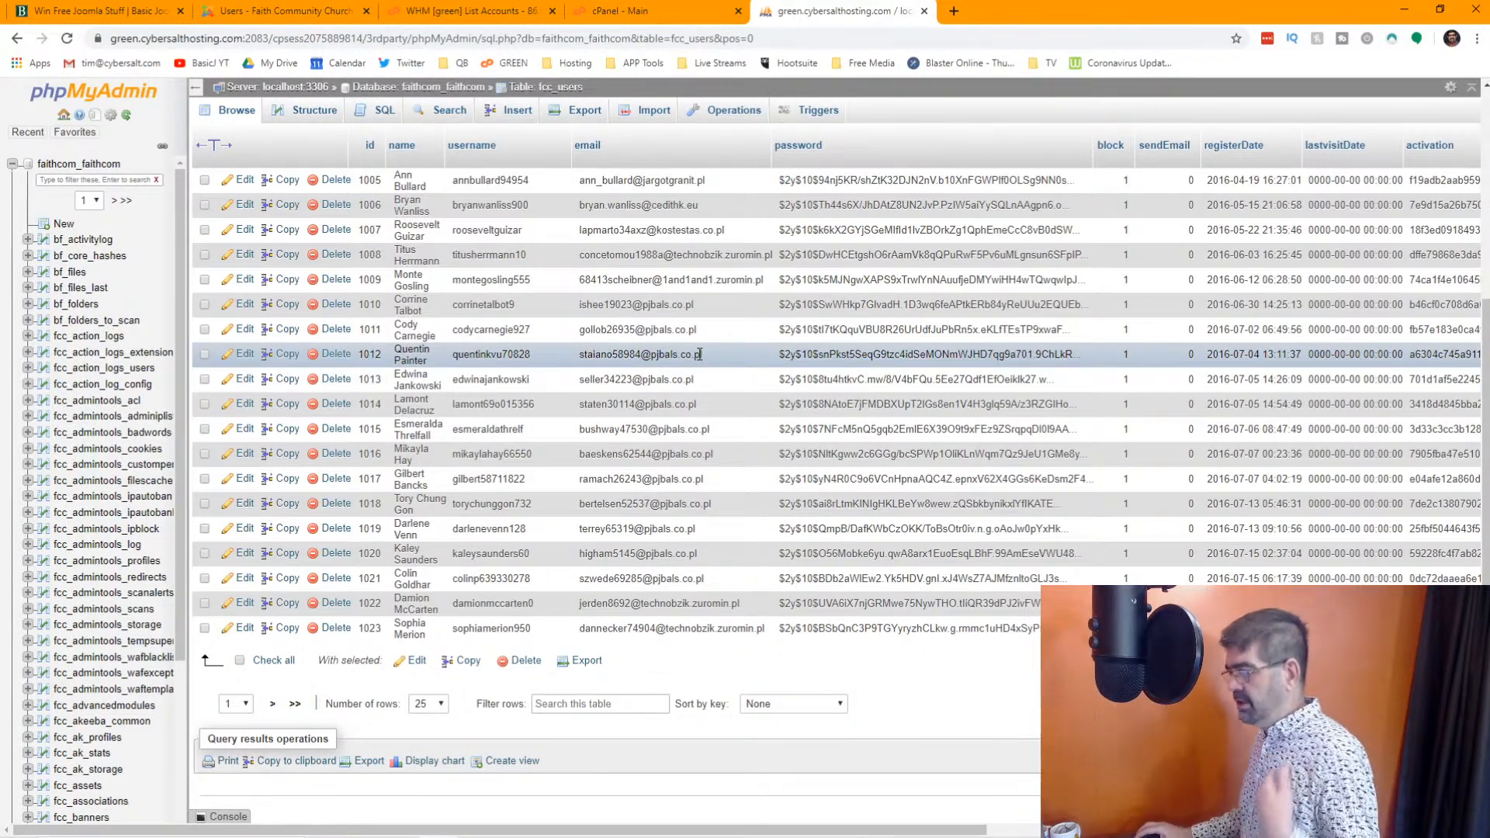
scroll(699, 354, "up", 4)
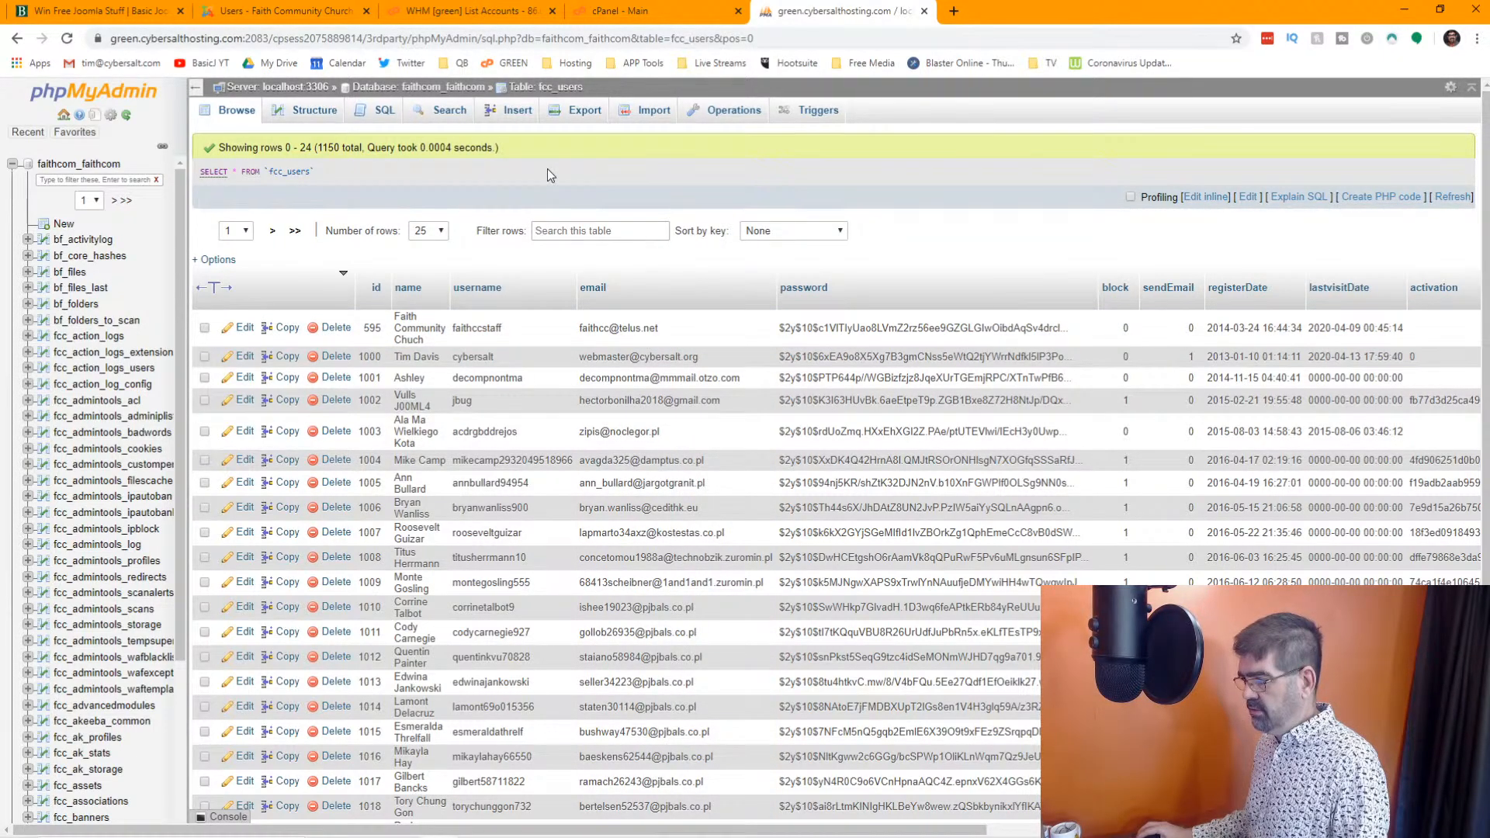
Search the fcc_users table for emails LIKE "%ip%", and rerun the search with a modified email pattern
left_click(448, 119)
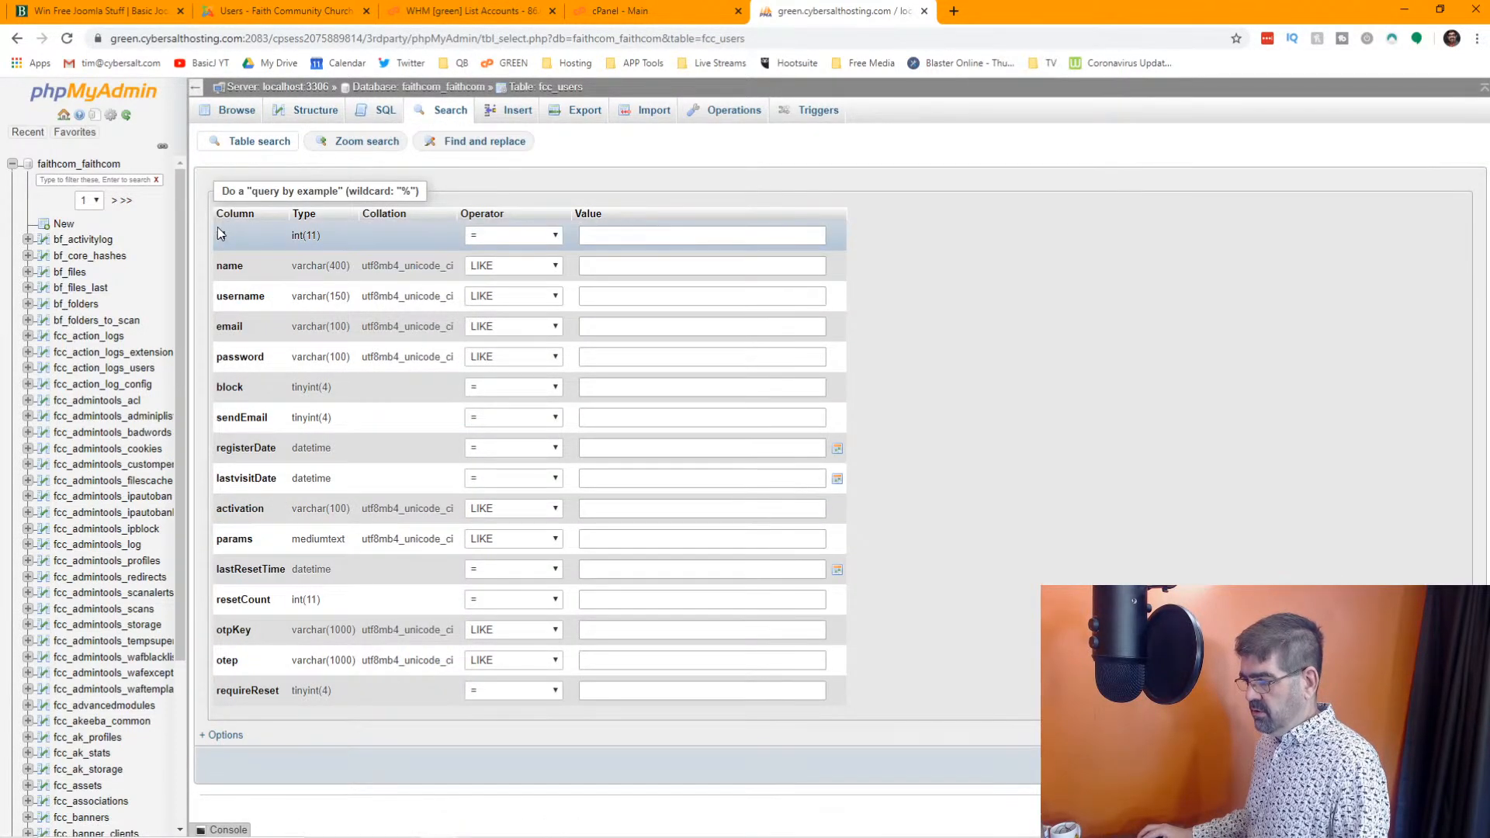
left_click(611, 328)
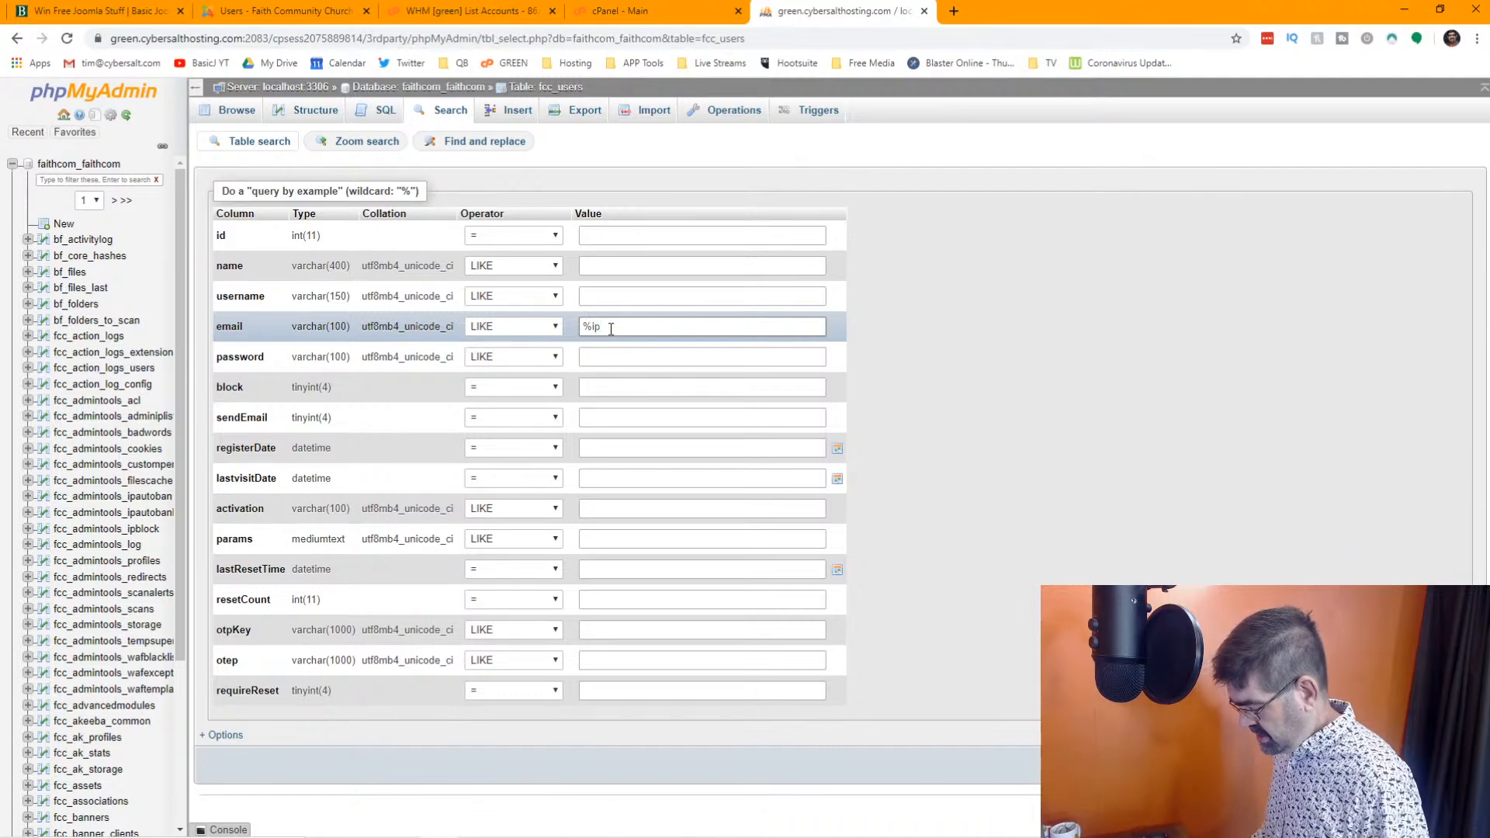
type("%ip%")
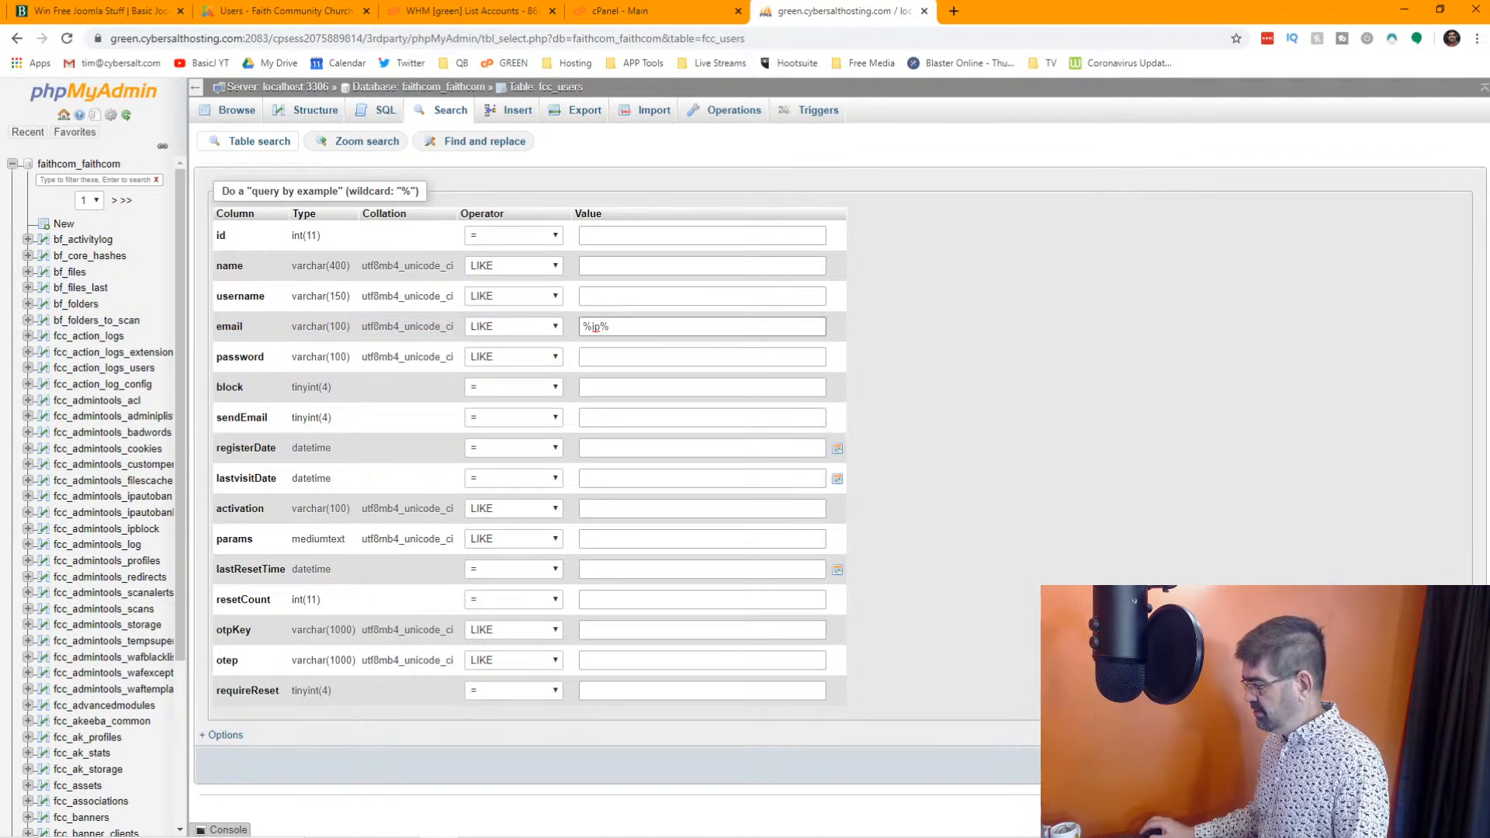
key("Return")
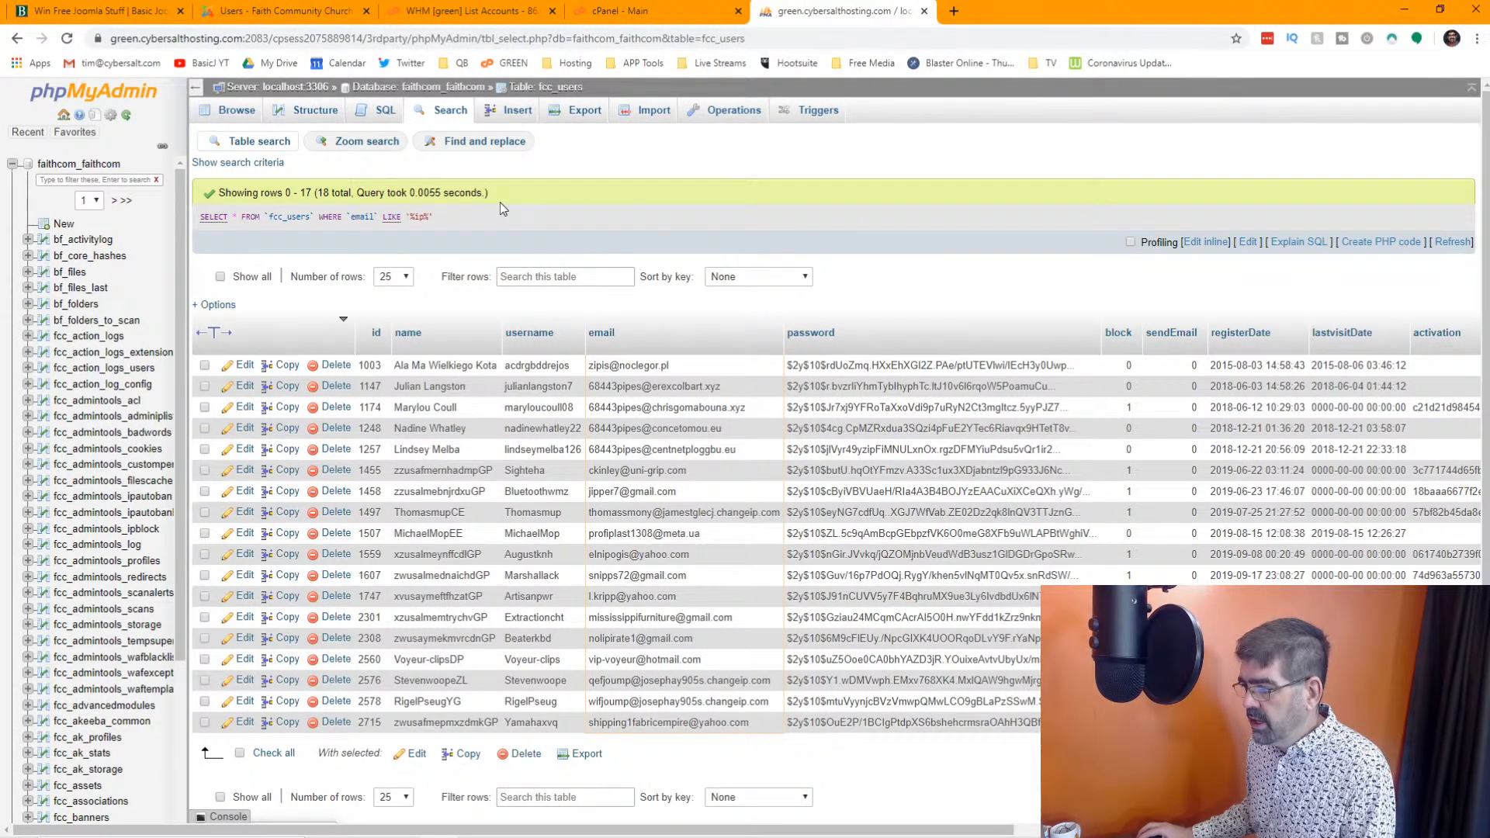
left_click(255, 162)
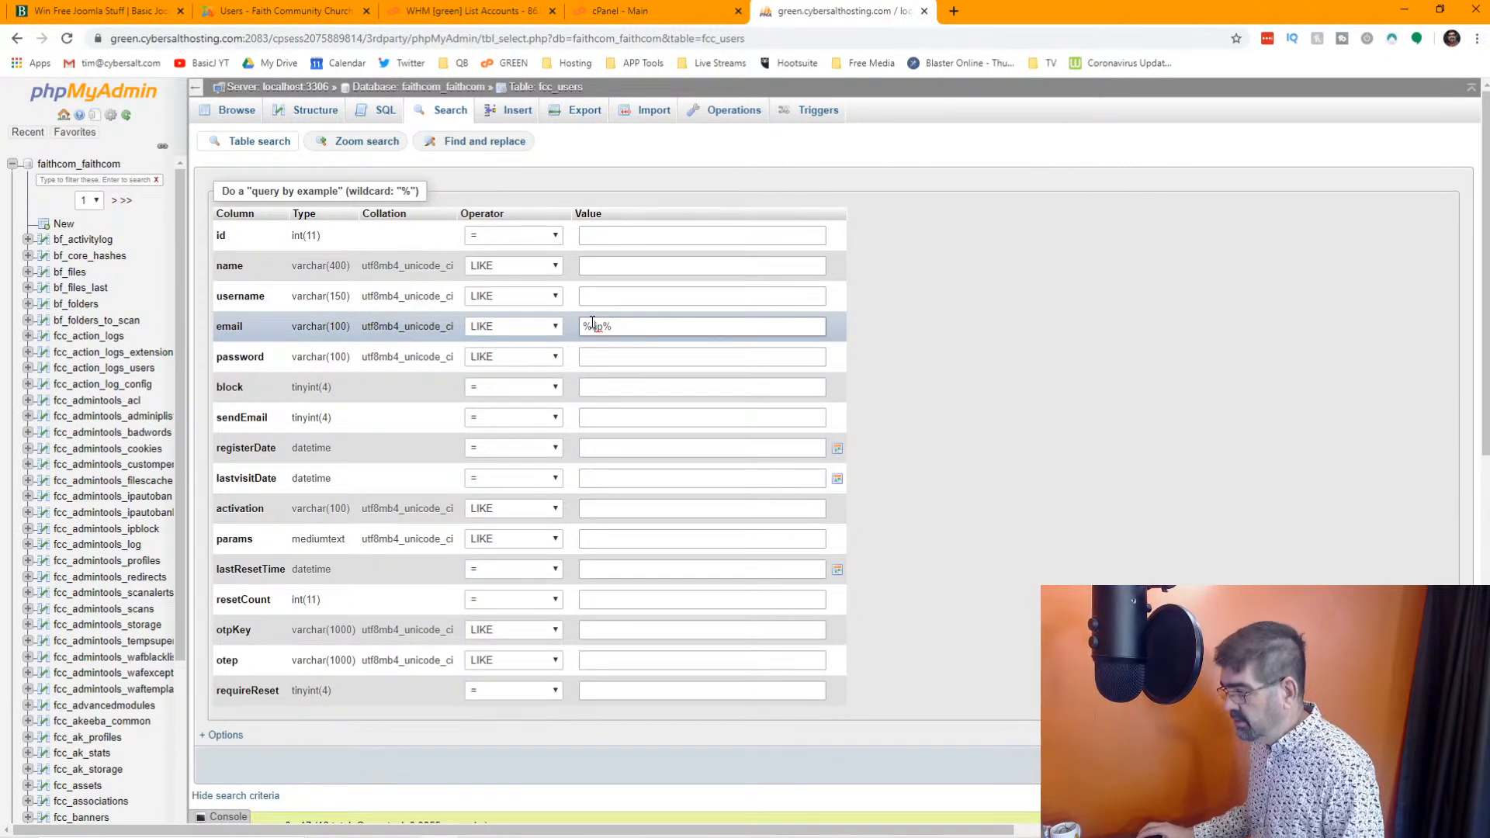
key("Return")
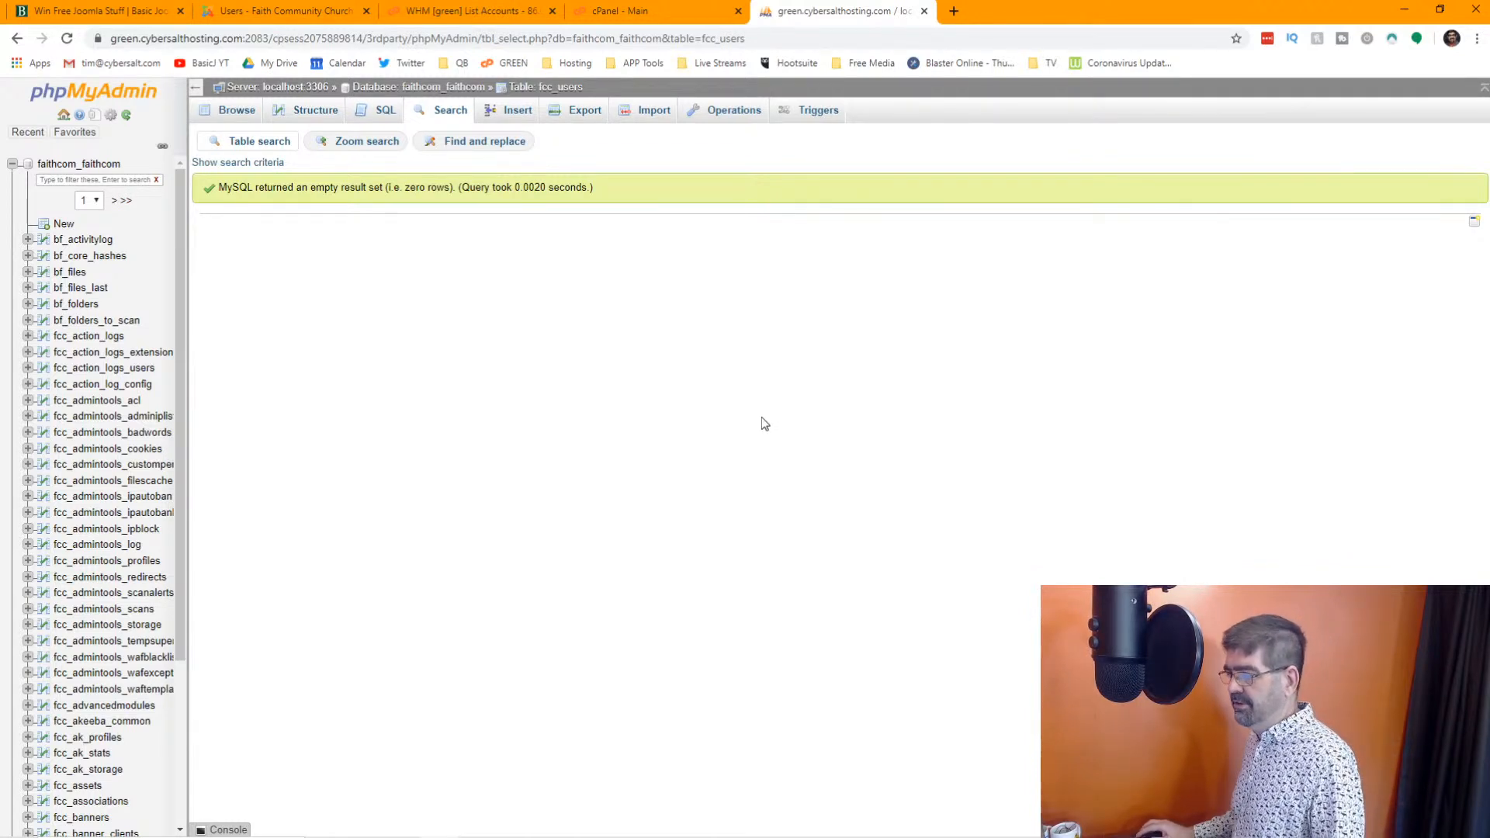
Reopen the fcc_users search criteria and change the email pattern to "%ip%"
left_click(239, 162)
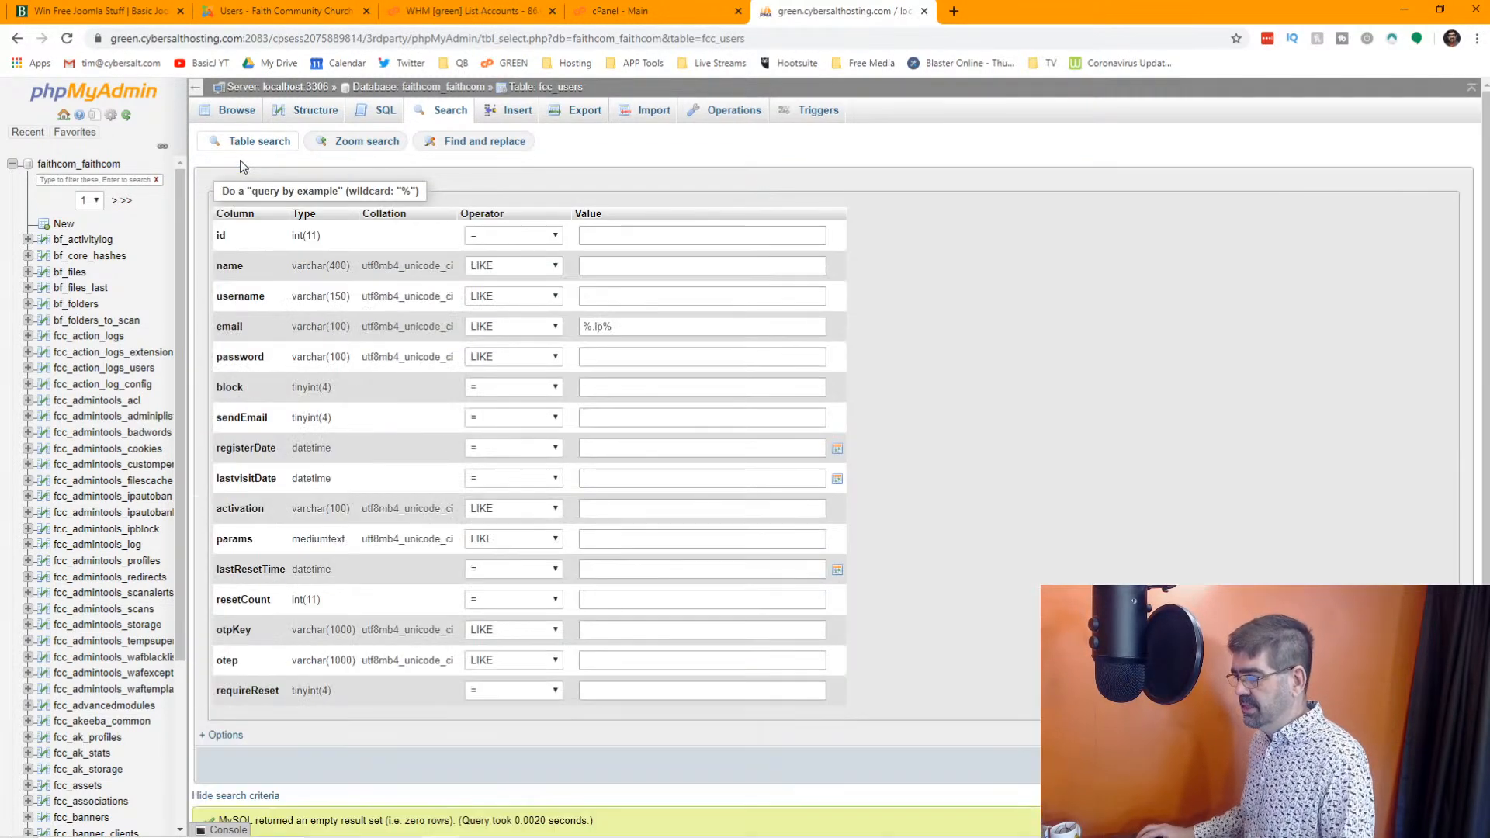
left_click(598, 327)
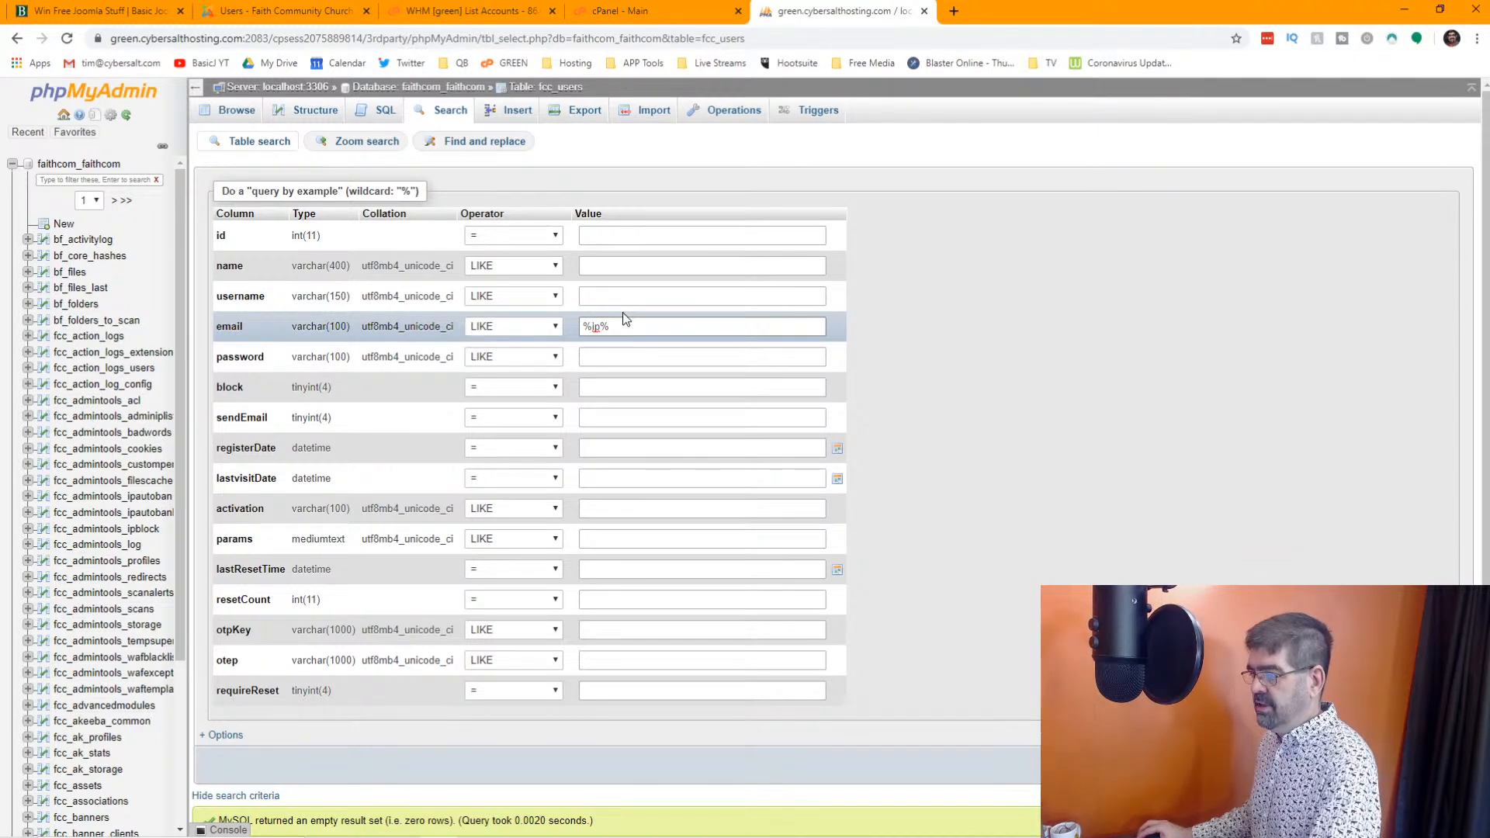
Search Google in a separate browser tab for "phpmyadmin serach for values ending in"
left_click(954, 12)
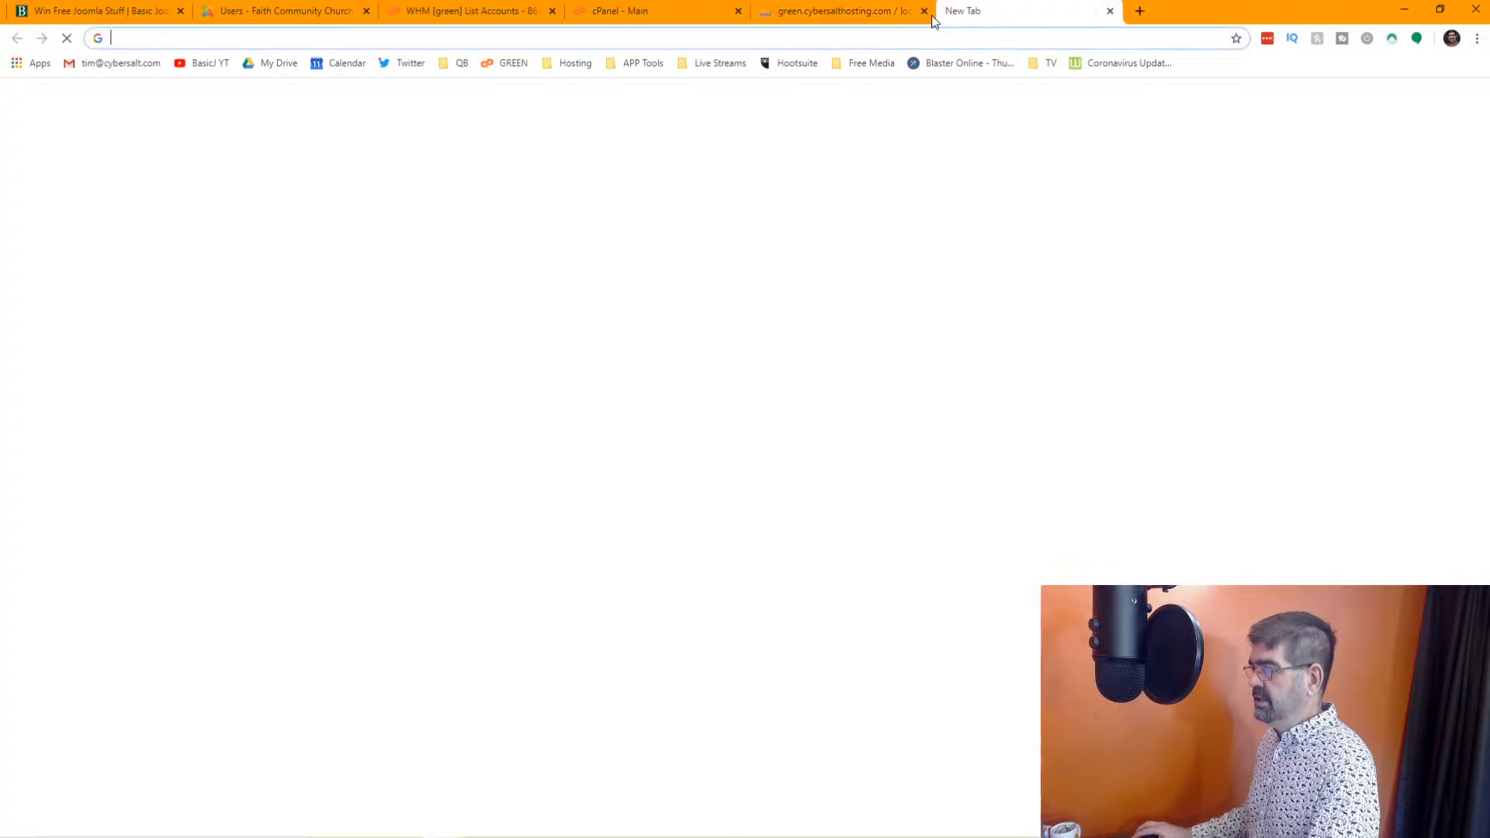
type("p")
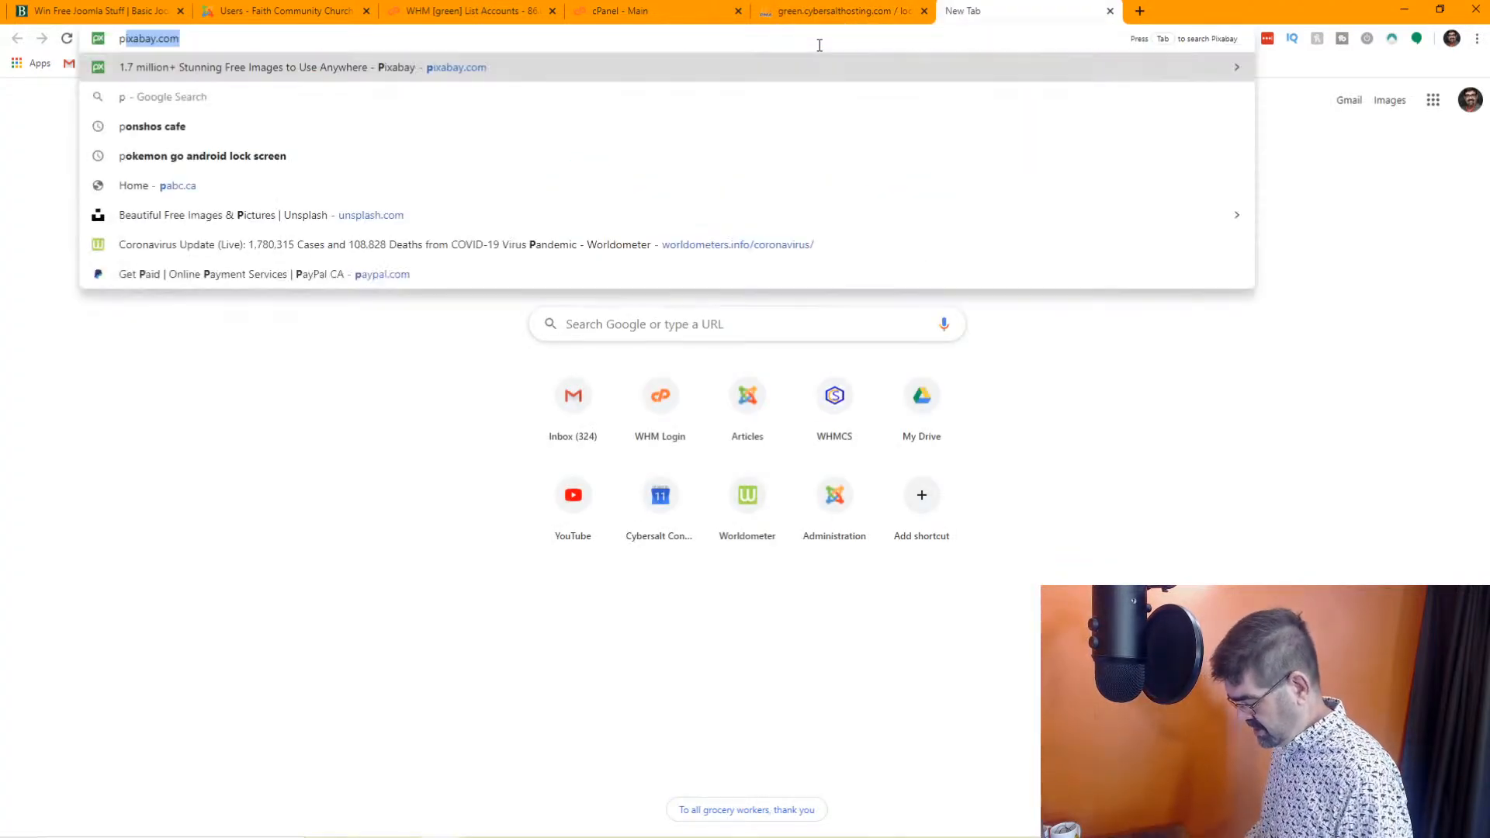
type("hpmyadmin serach for a")
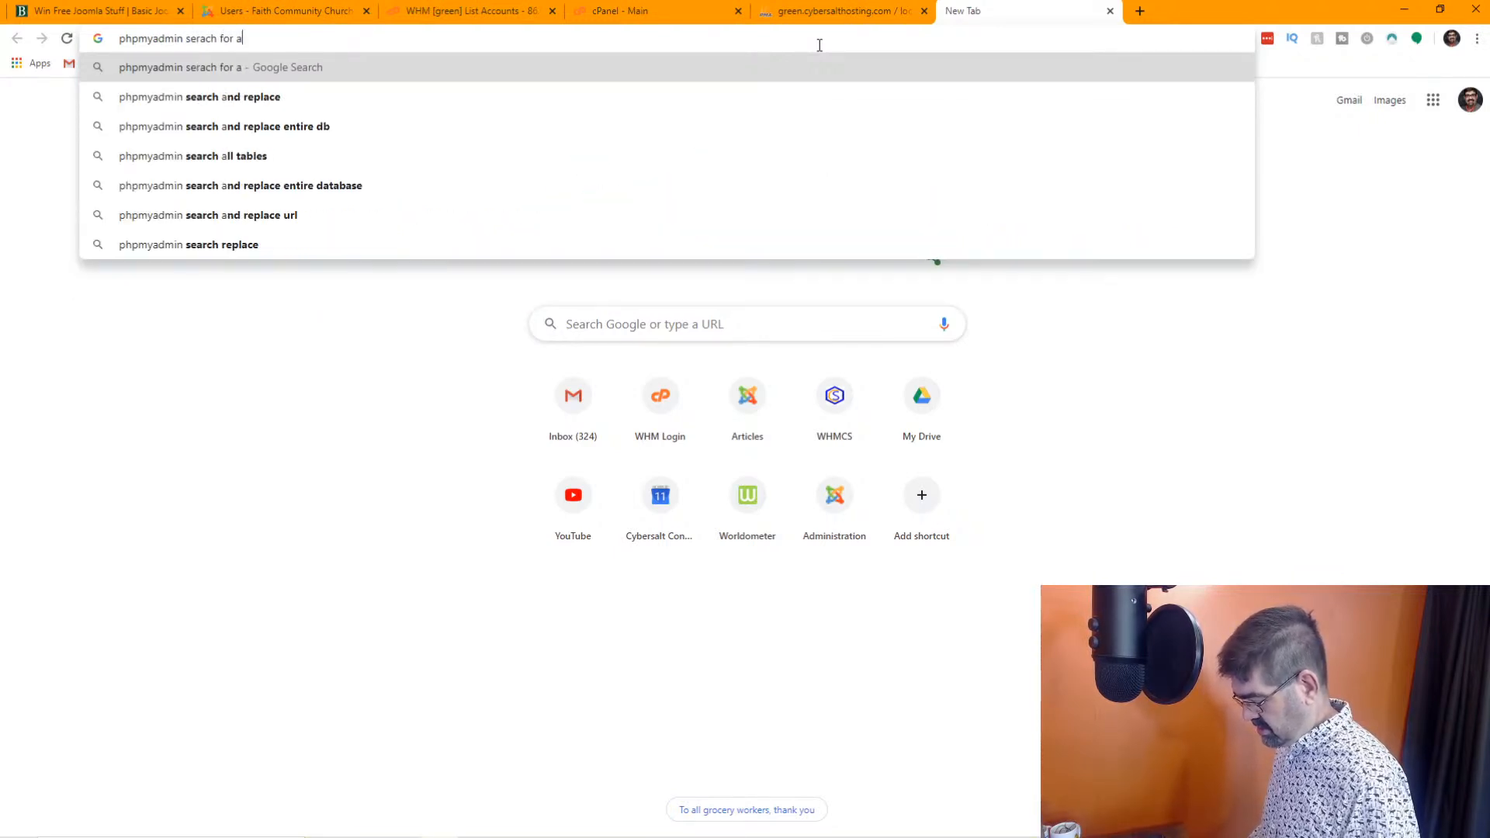
key("BackSpace")
type("val")
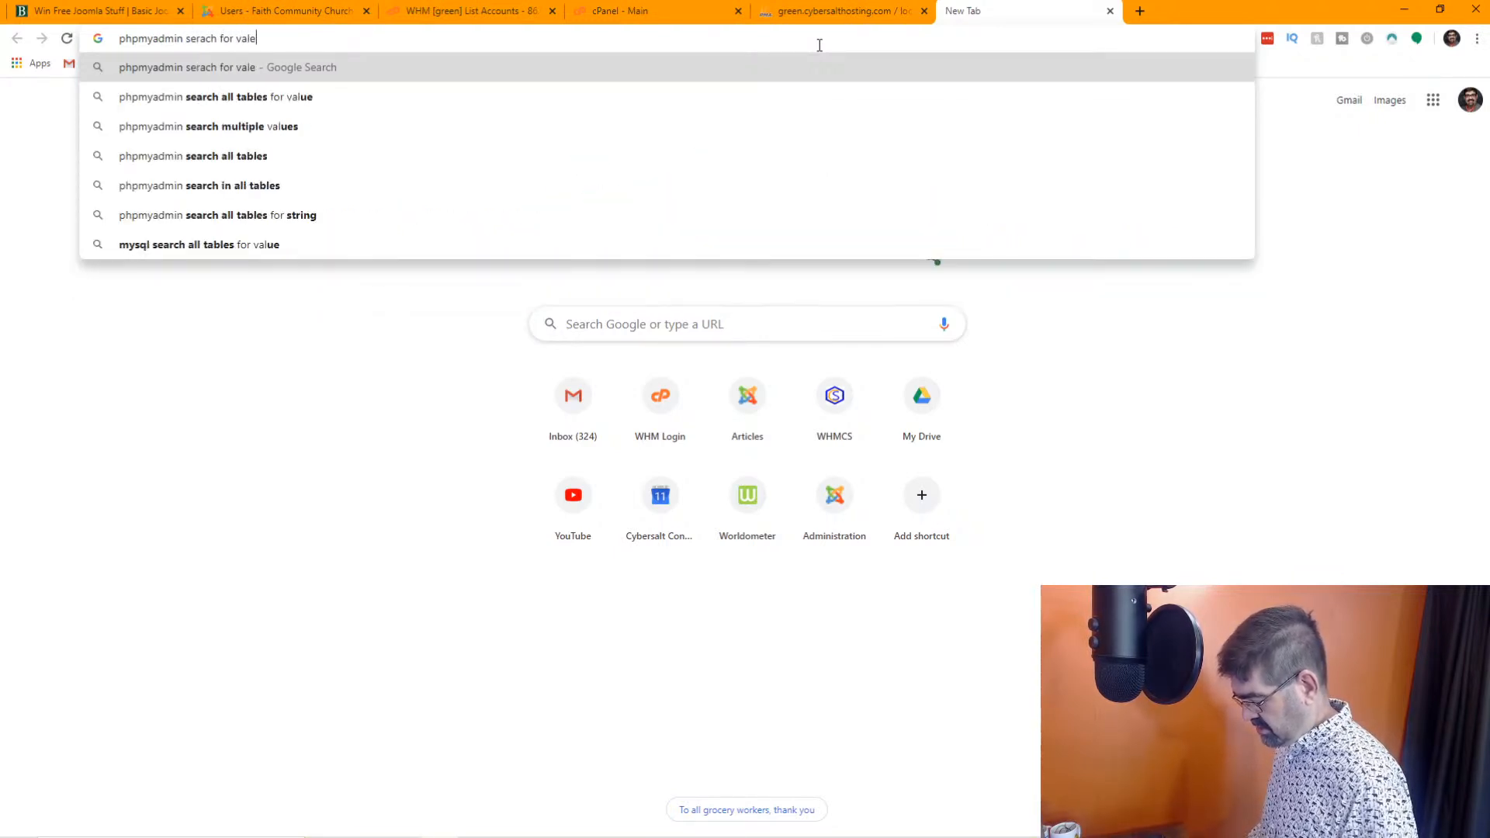
type("ues ending it")
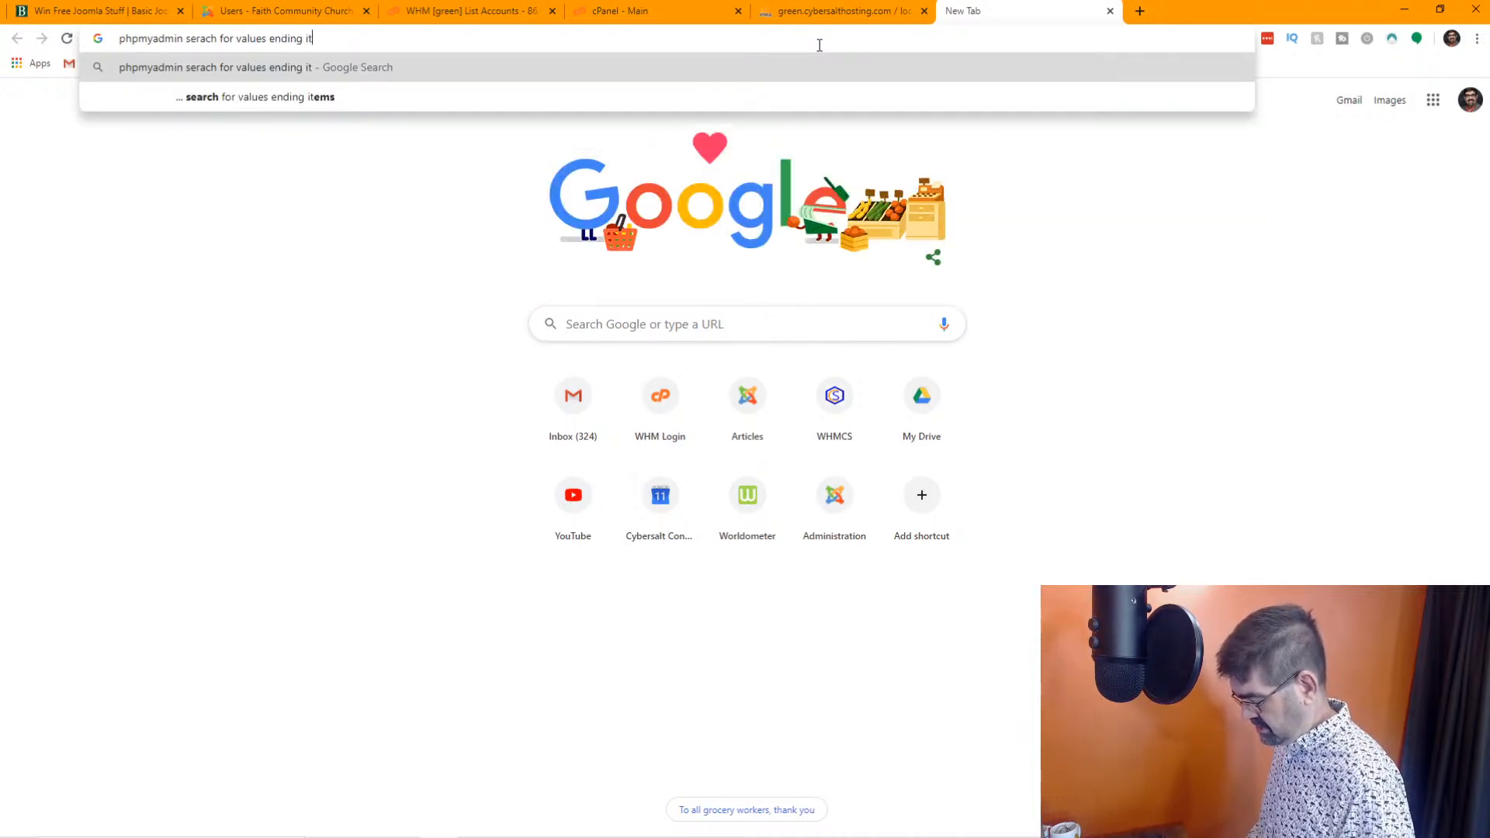
key("BackSpace")
type("nding in")
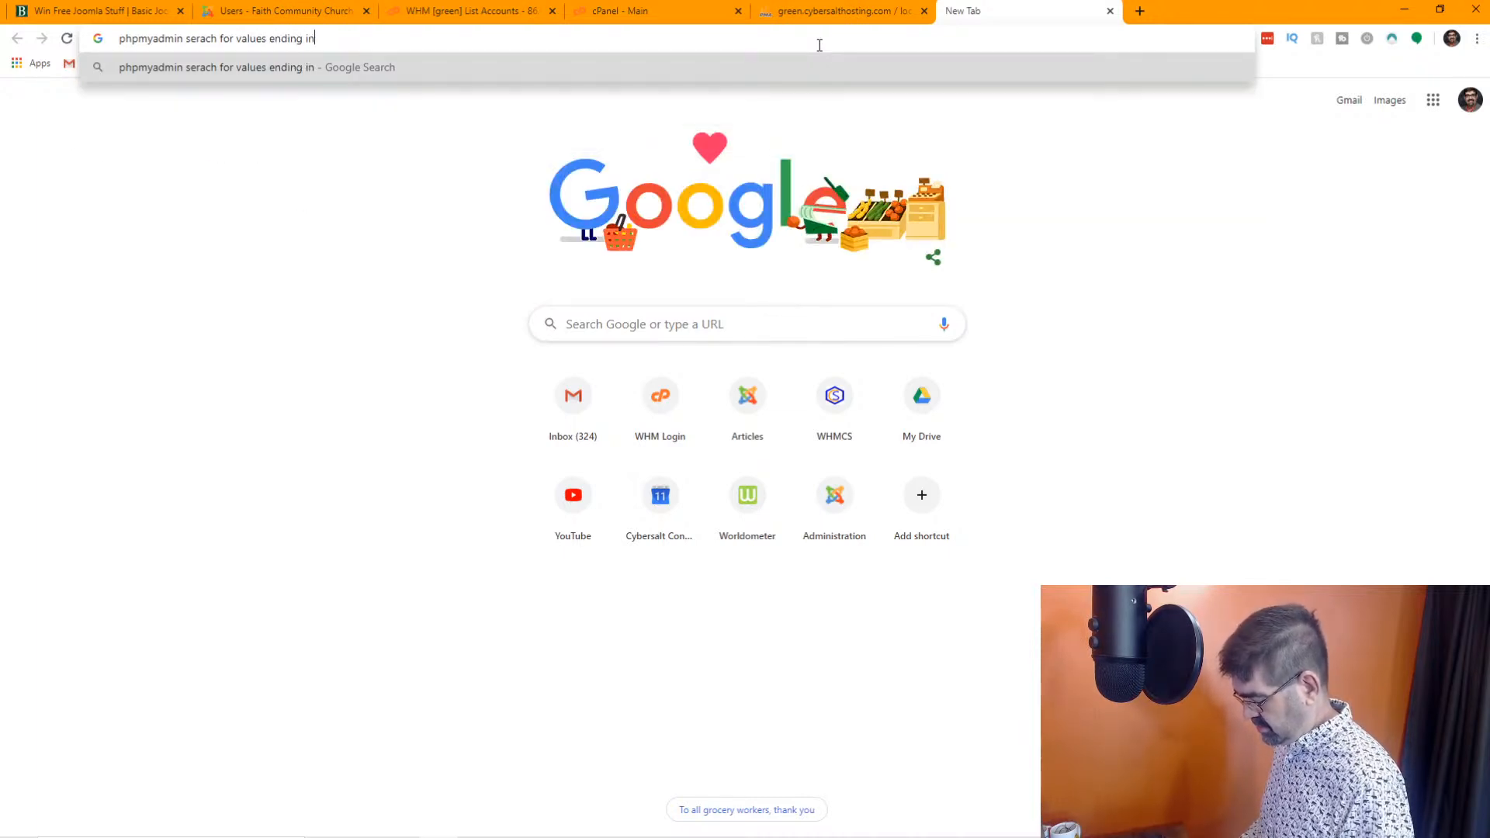
key("Return")
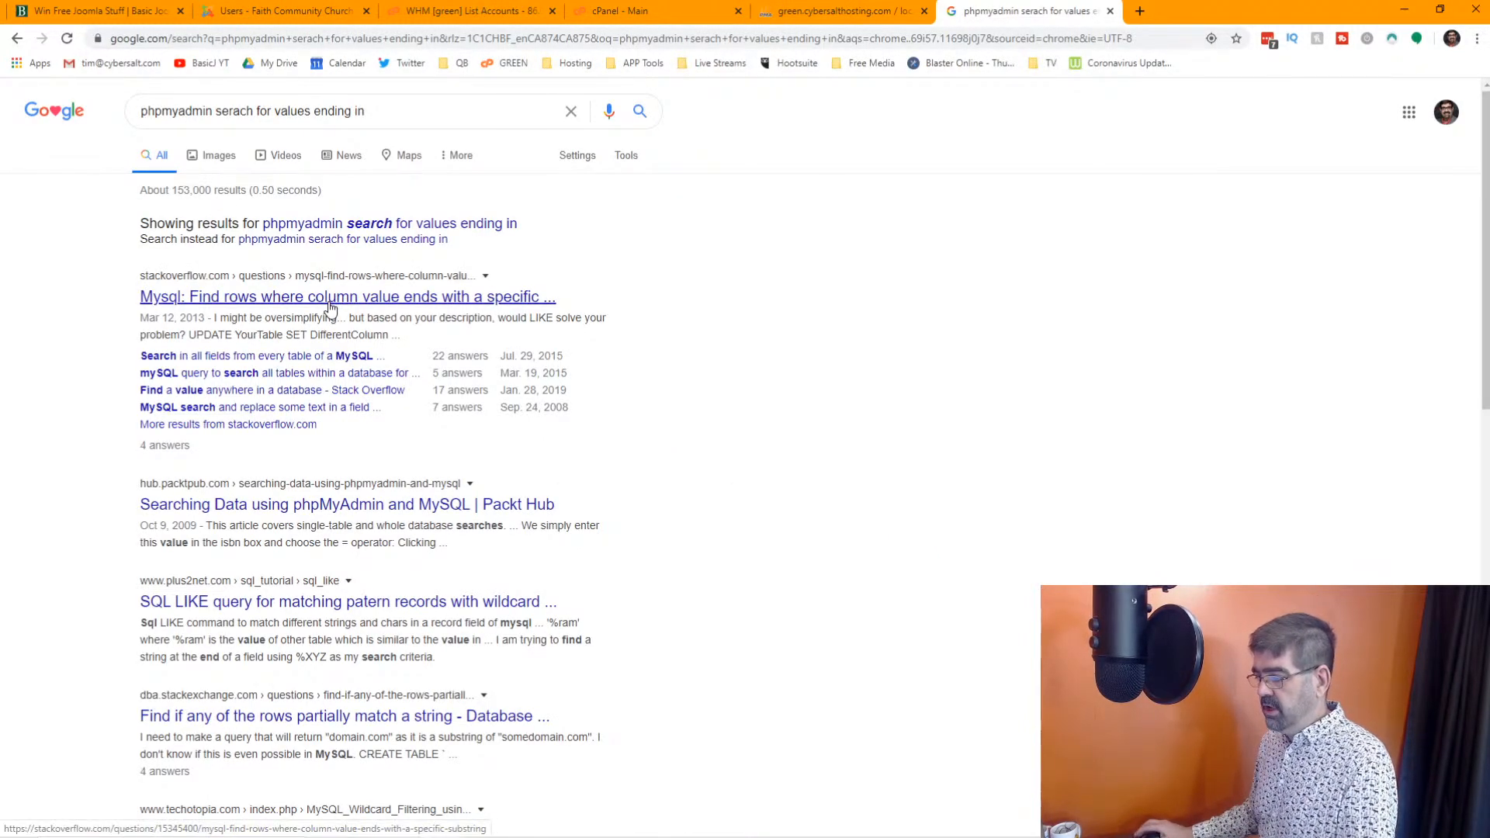
Open the Stack Overflow question on finding rows whose column value ends with a specific substring and read its top answers for LIKE syntax
left_click(329, 308)
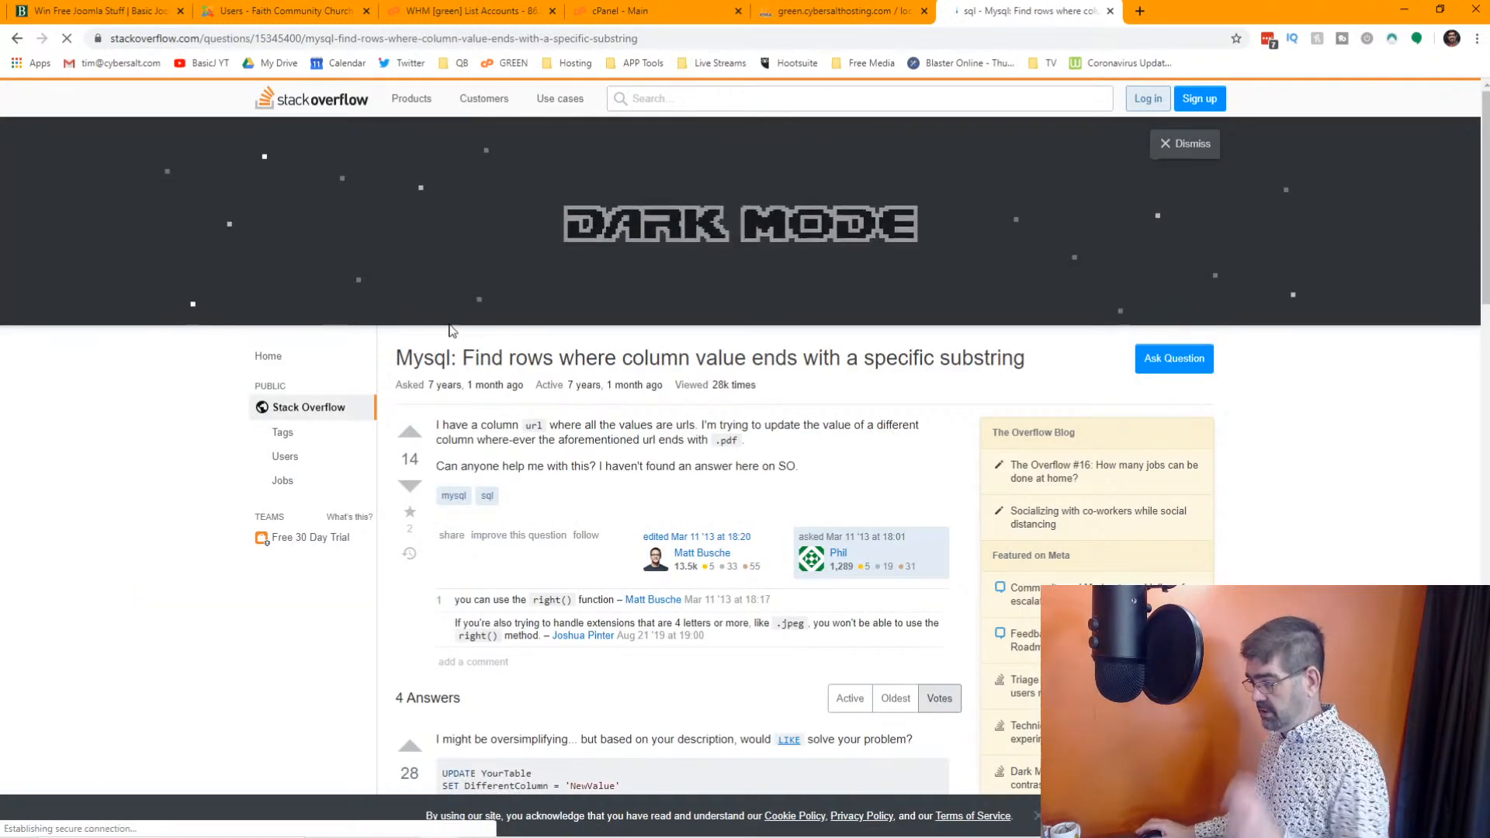
scroll(702, 359, "down", 3)
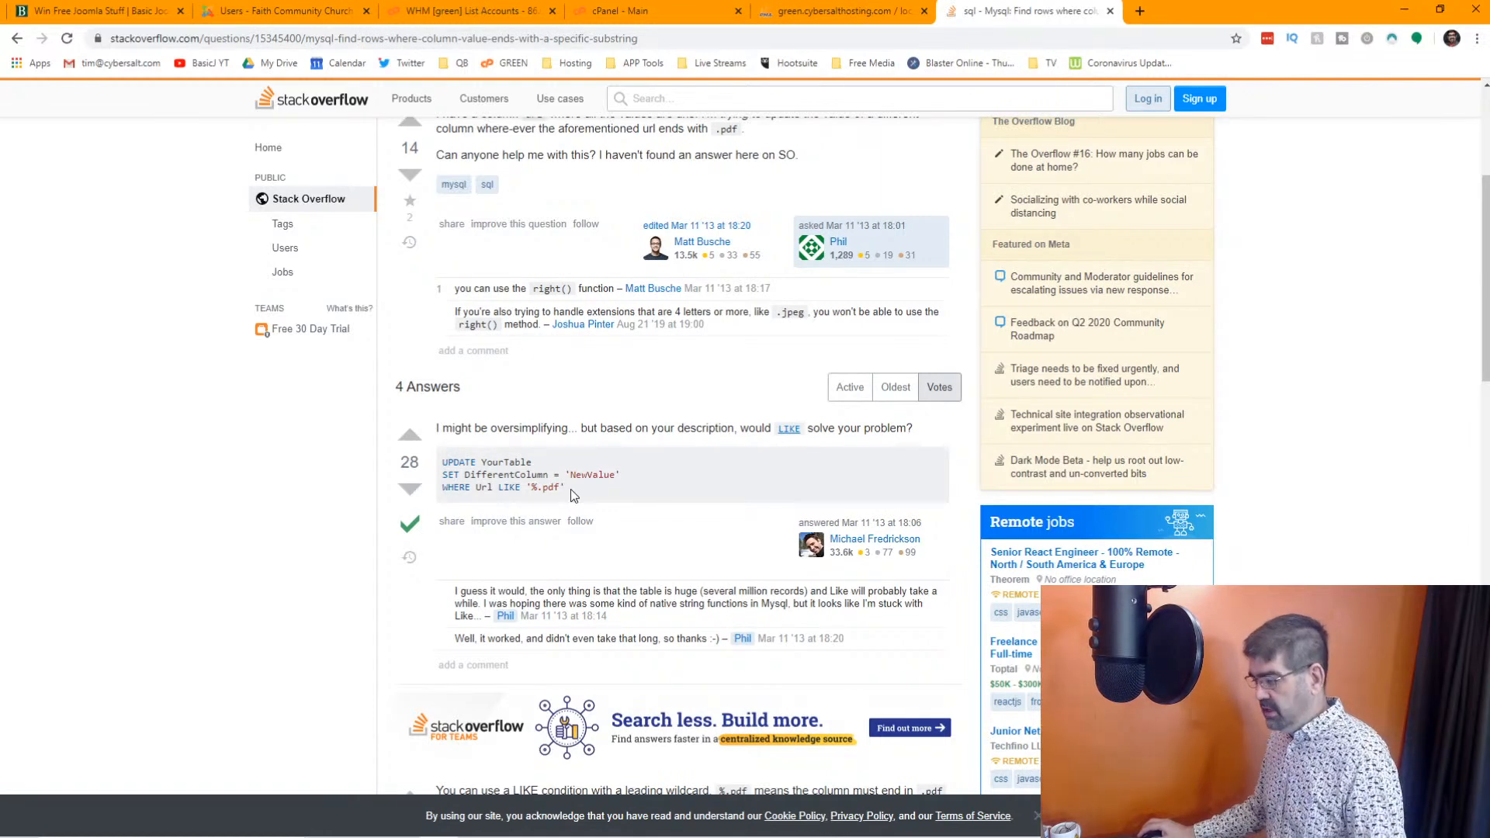
scroll(570, 489, "down", 4)
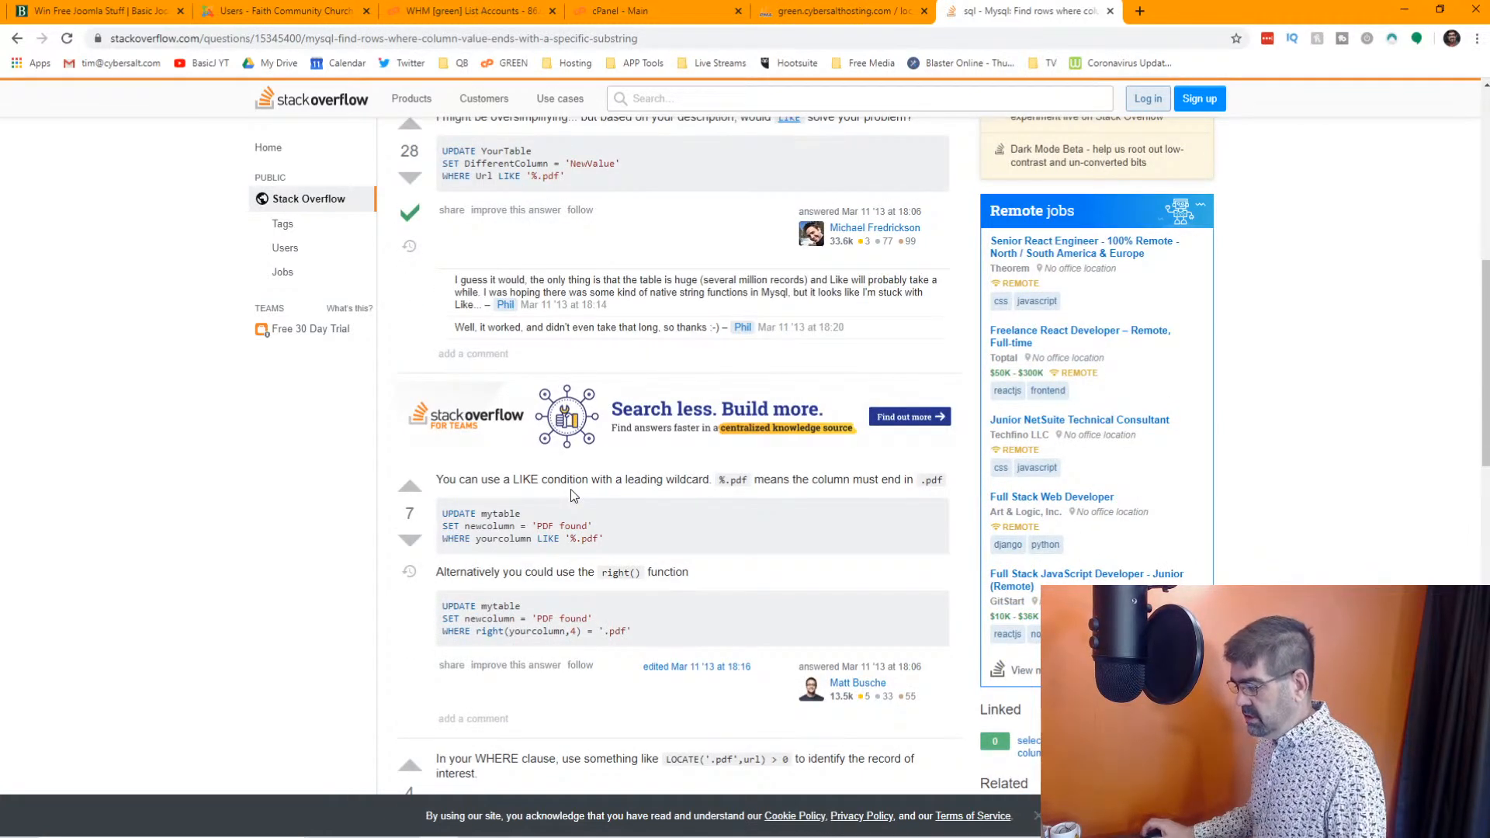
scroll(570, 489, "up", 4)
Return to phpMyAdmin and search the fcc_users table for emails LIKE "%.ip"
left_click(807, 11)
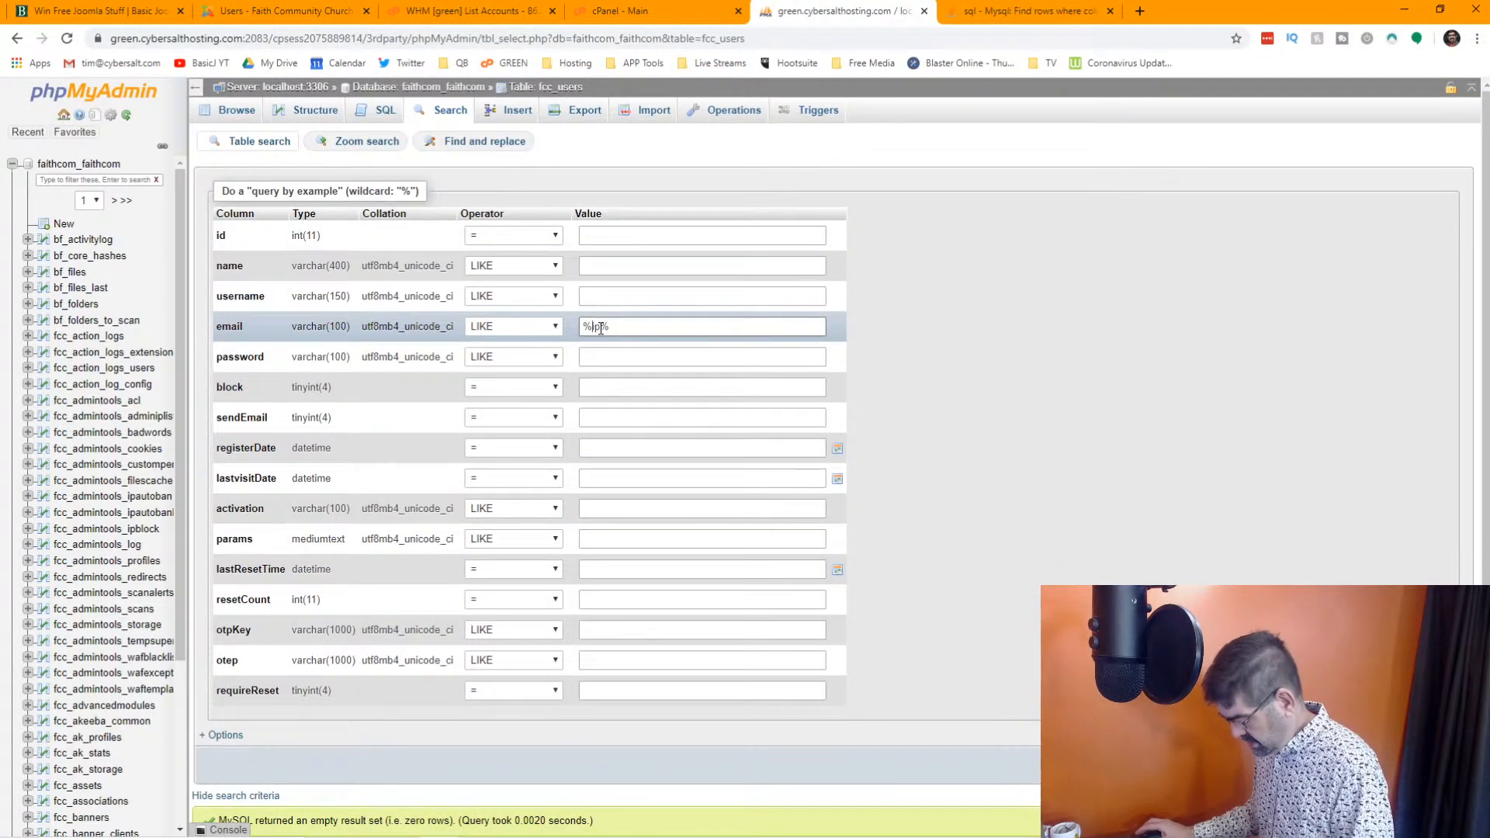
key("BackSpace")
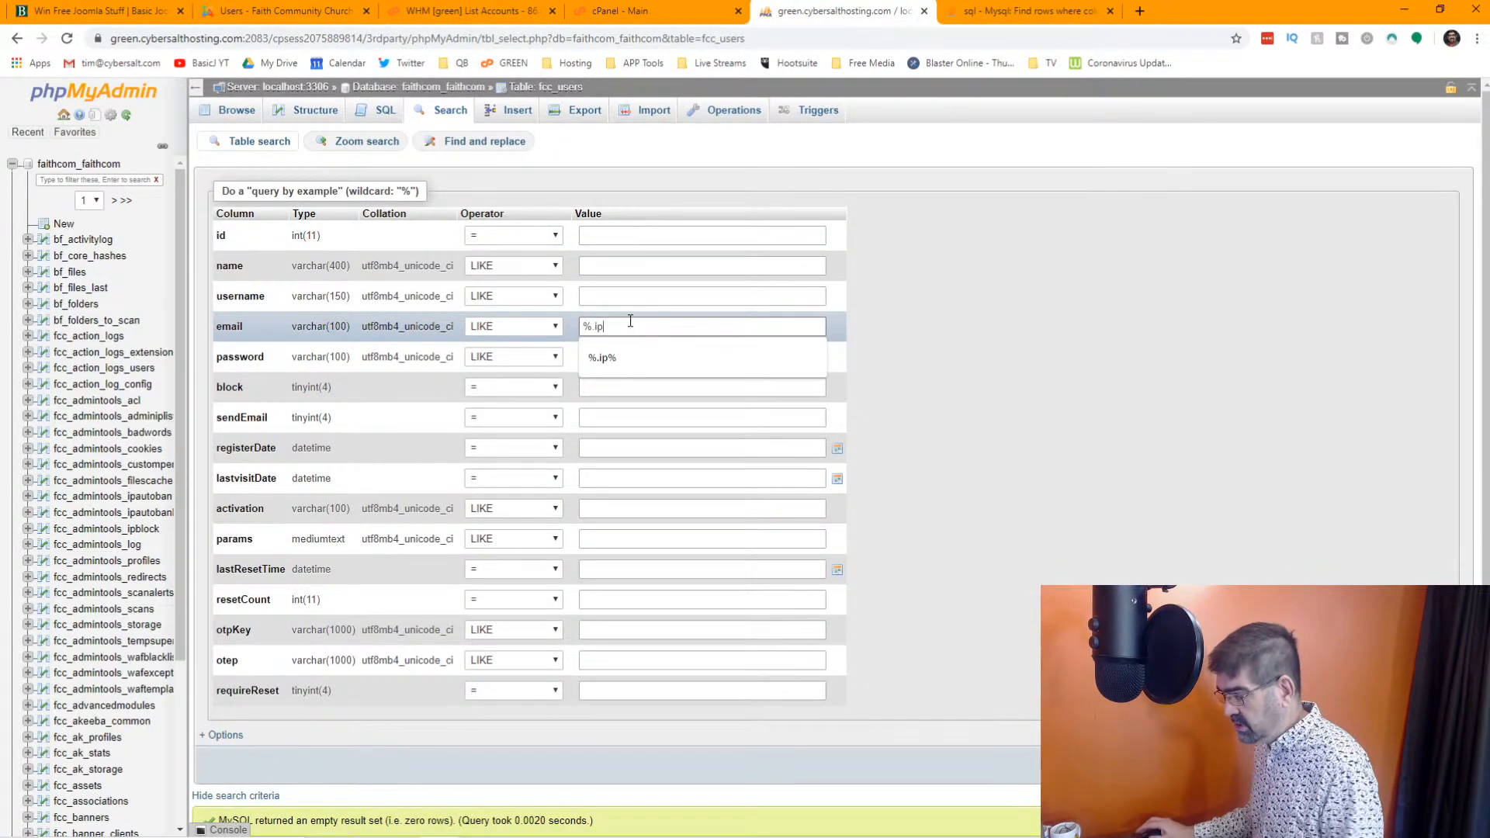
key("Return")
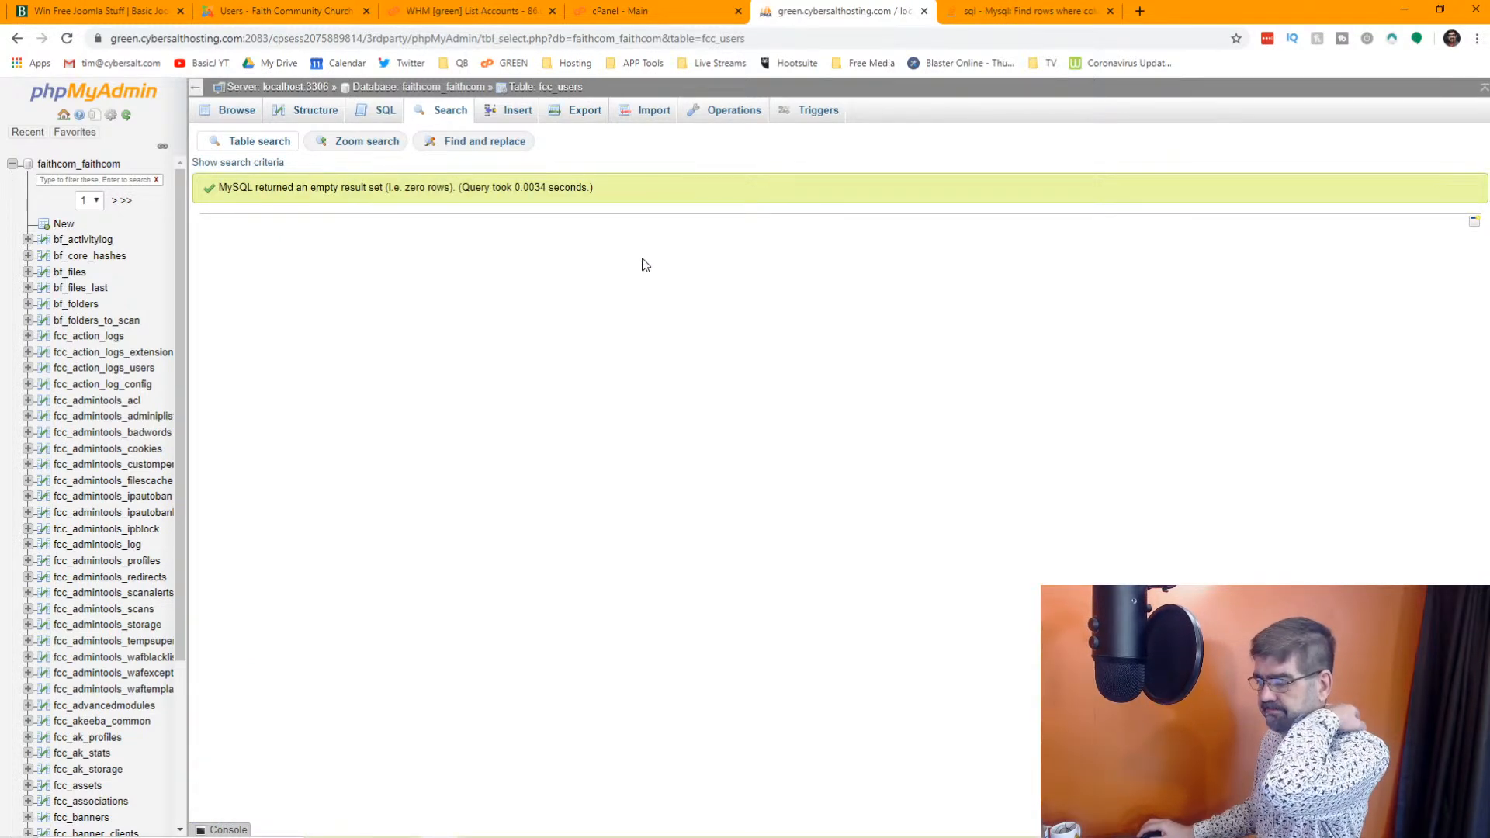
Go back to the Stack Overflow page and read the remaining answers on matching the end of a value
left_click(976, 17)
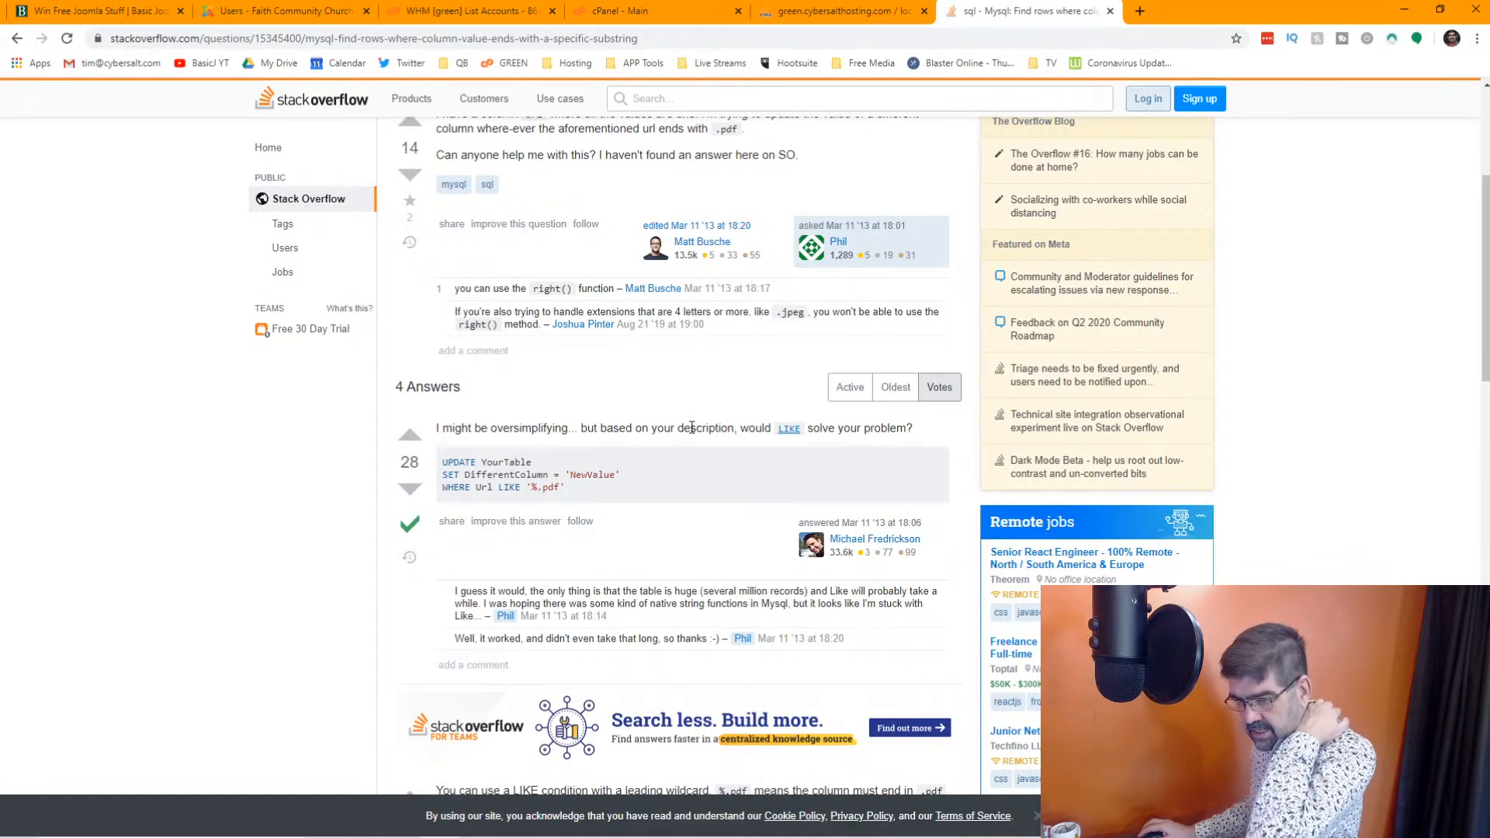
scroll(691, 428, "down", 2)
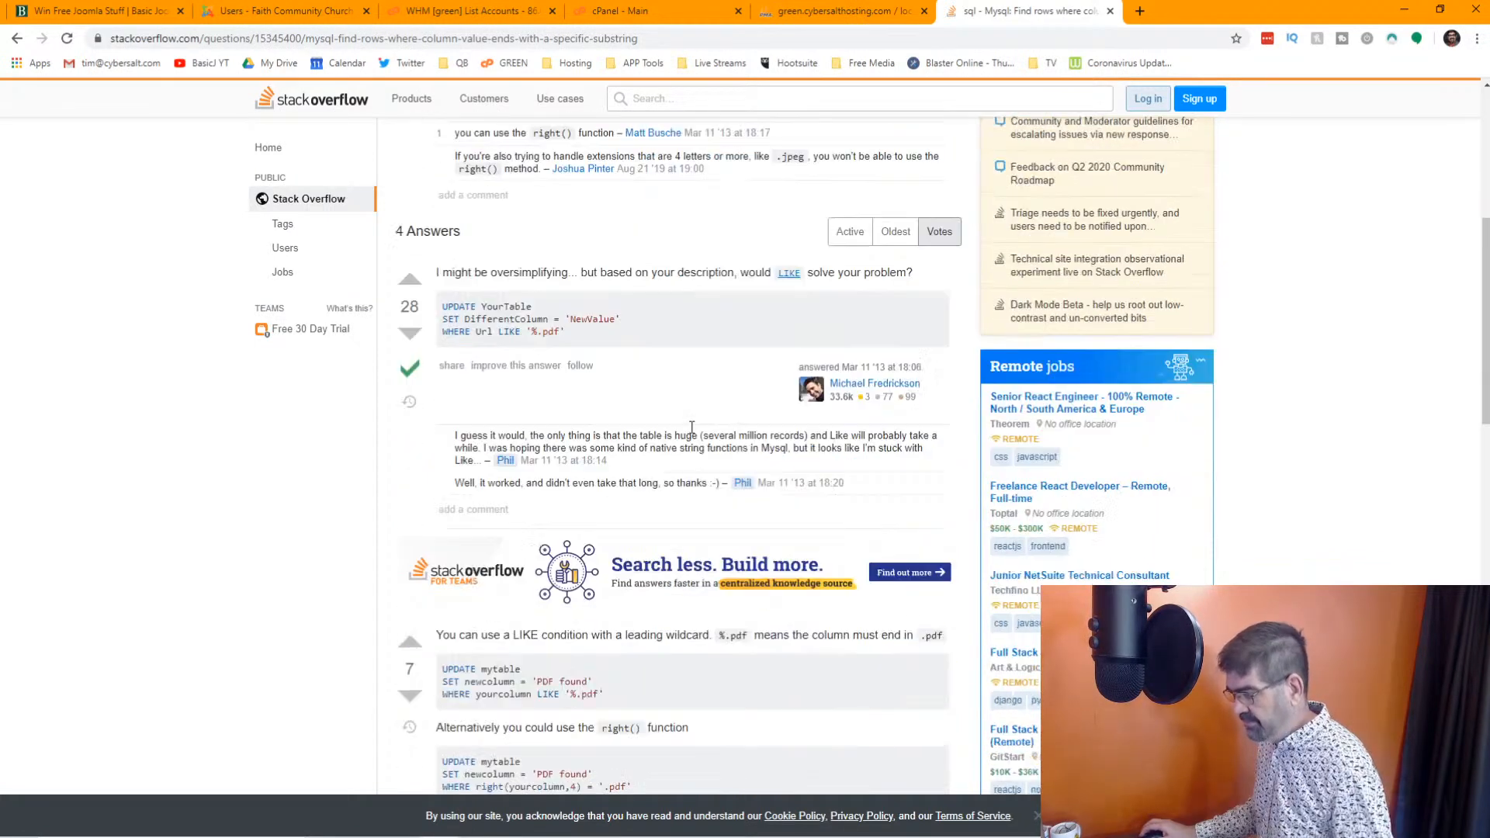
scroll(691, 433, "down", 5)
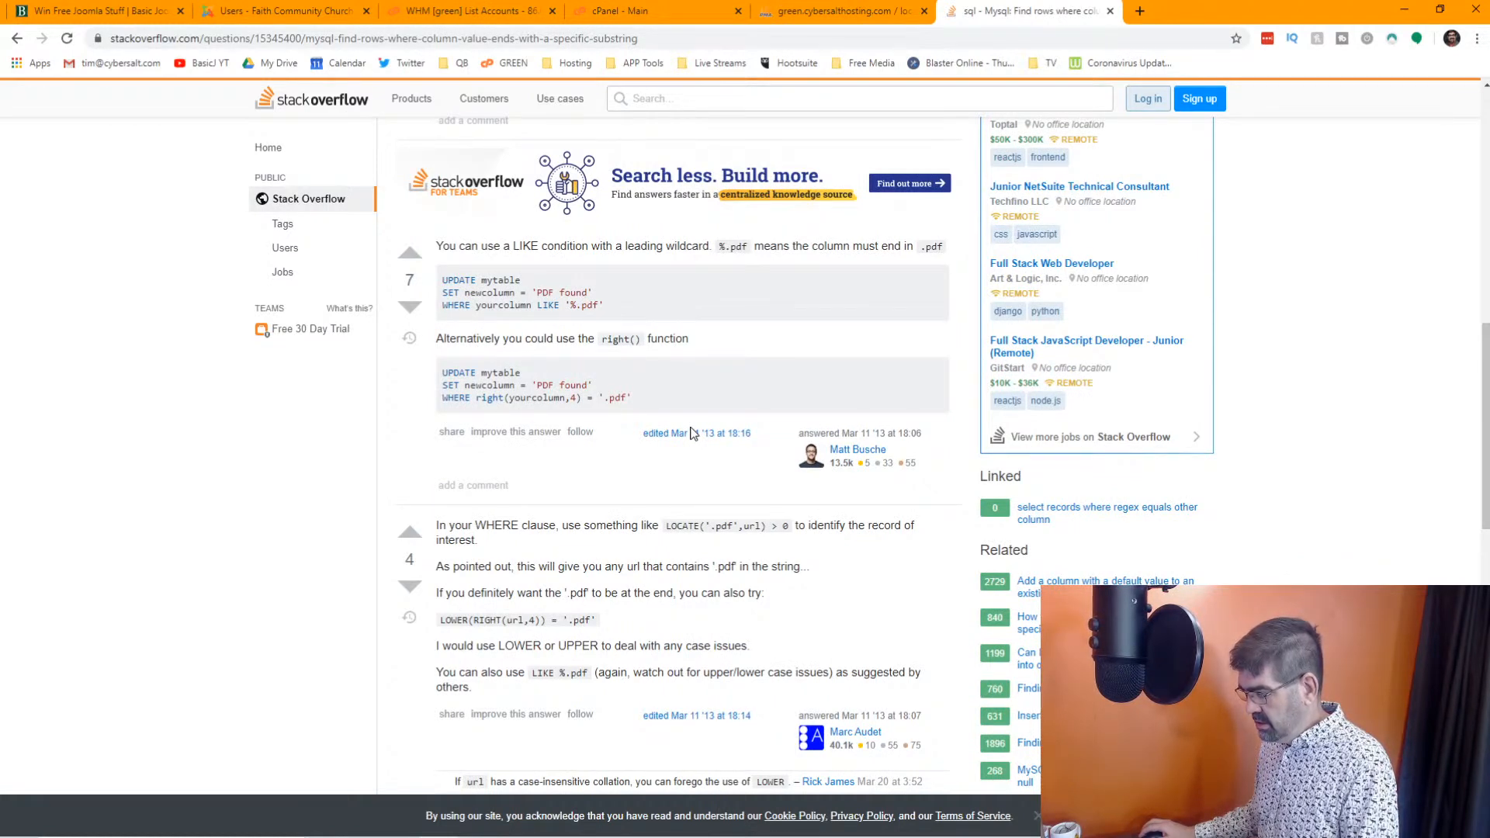
scroll(691, 433, "down", 2)
scroll(691, 433, "down", 2)
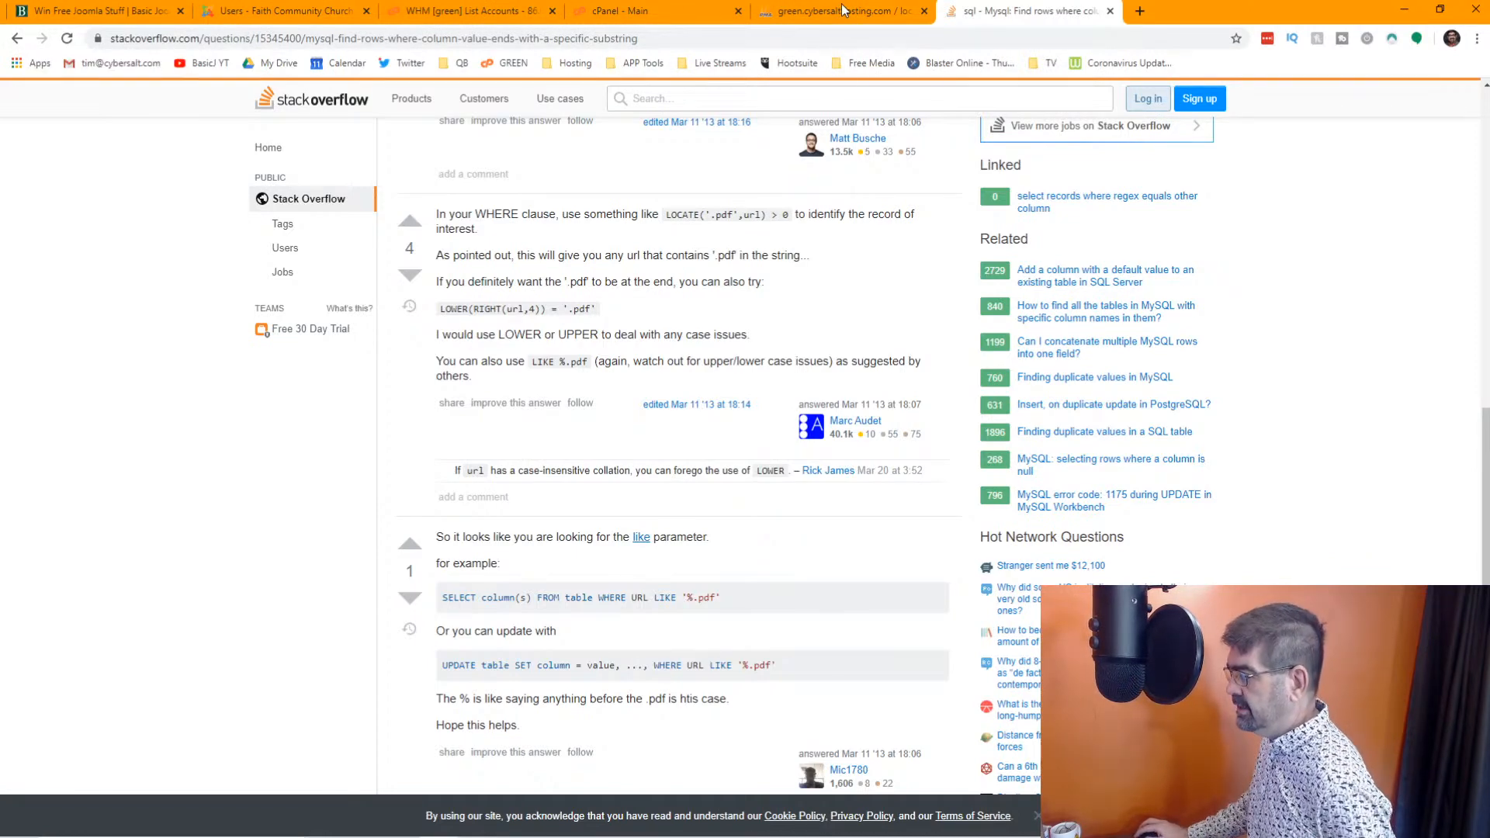
Return to the Google results and skim the Packt Hub article on searching data using phpMyAdmin and MySQL
left_click(18, 40)
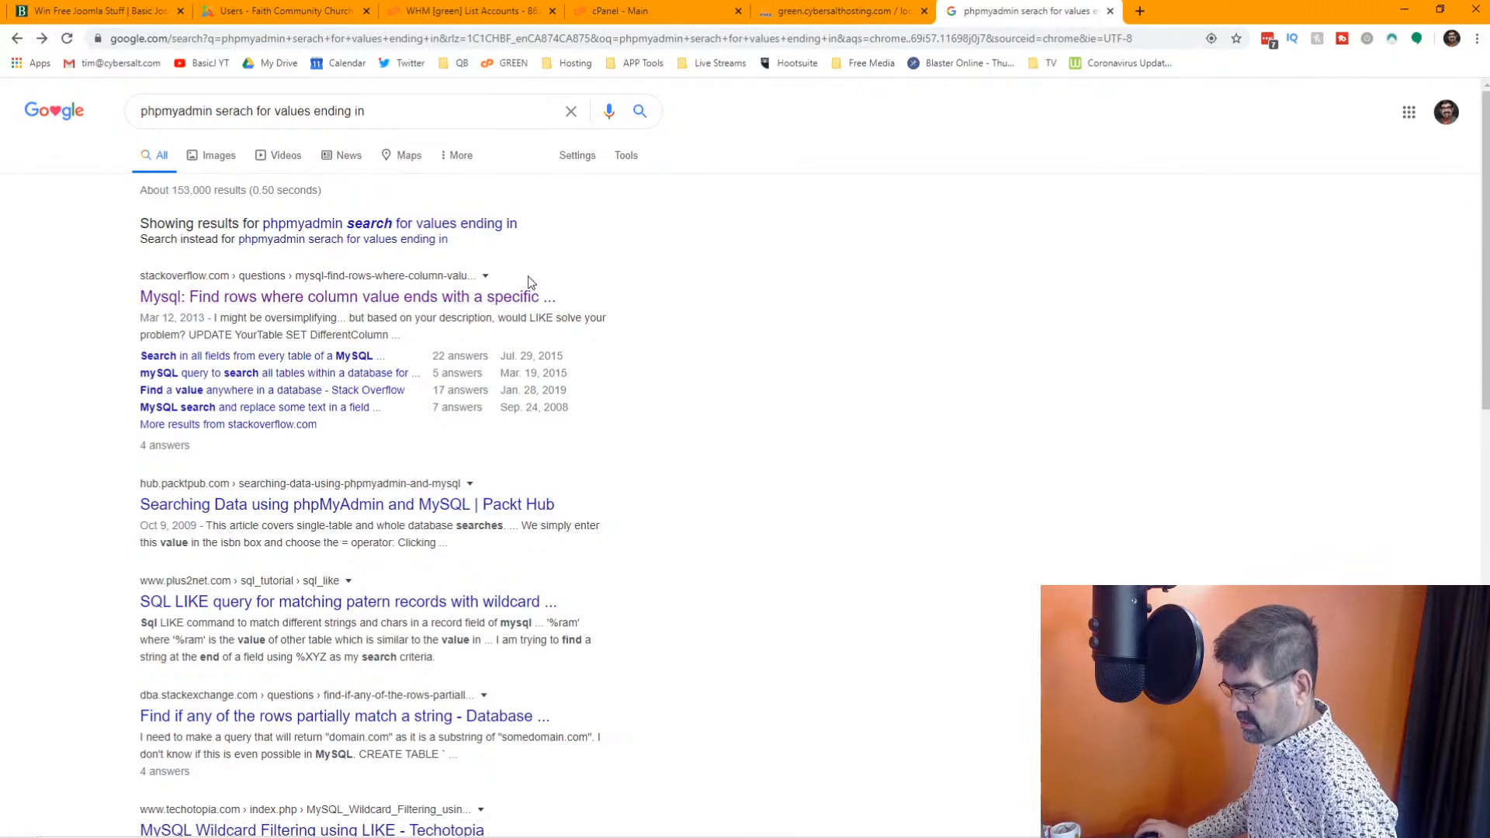
left_click(502, 513)
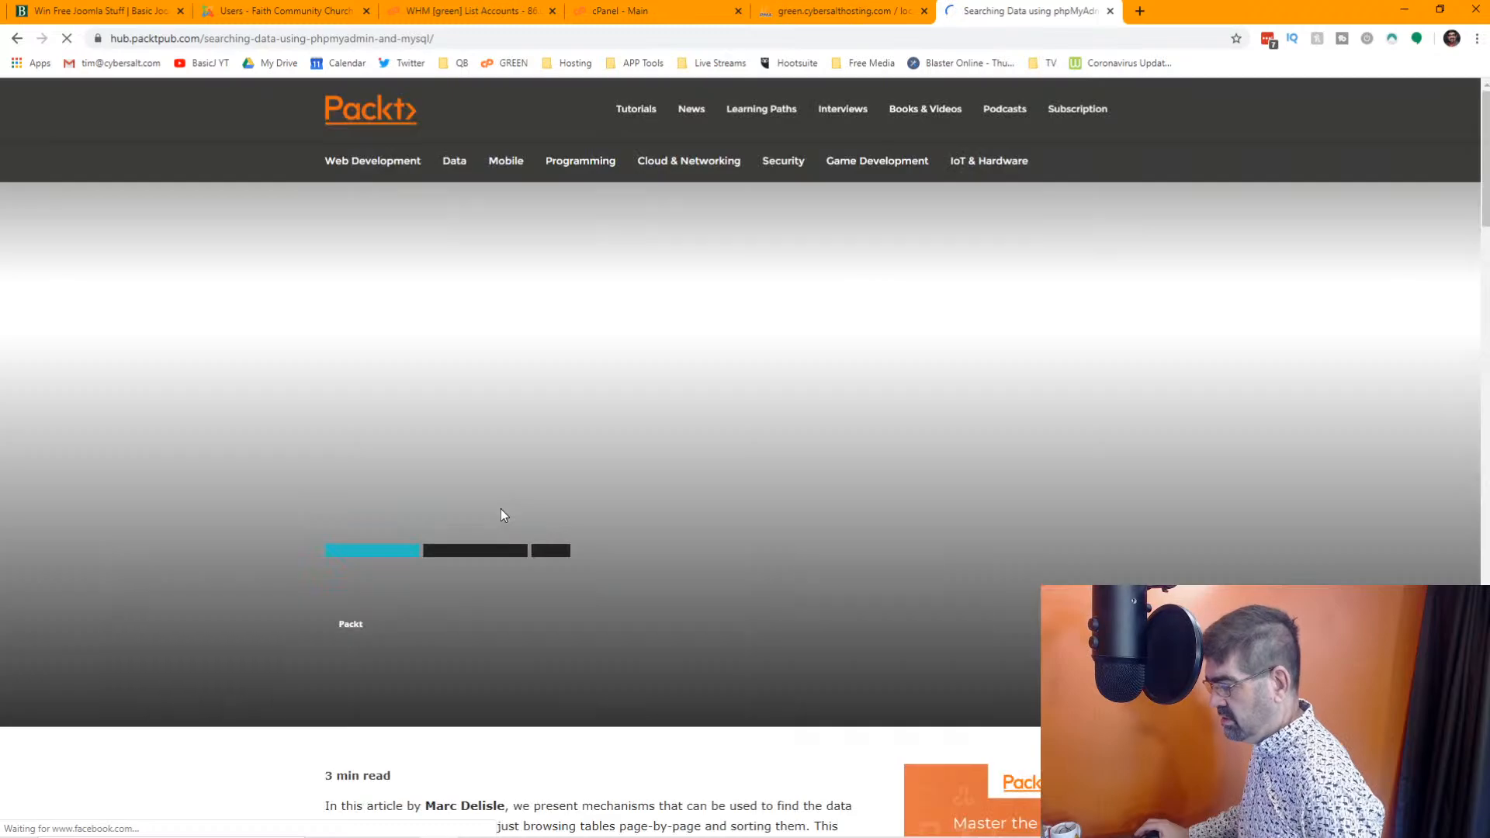
scroll(869, 335, "down", 7)
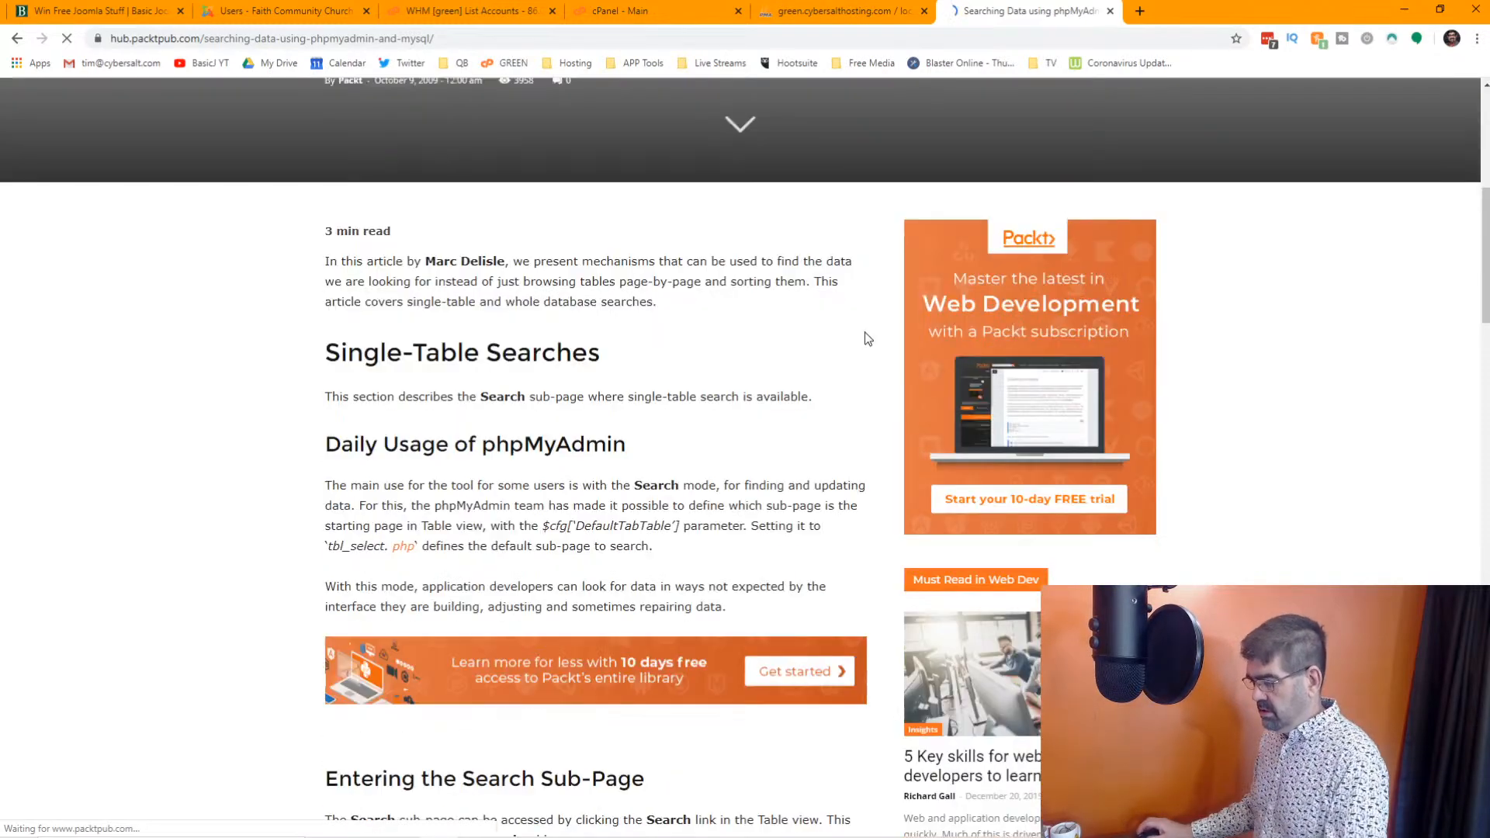
scroll(869, 339, "down", 3)
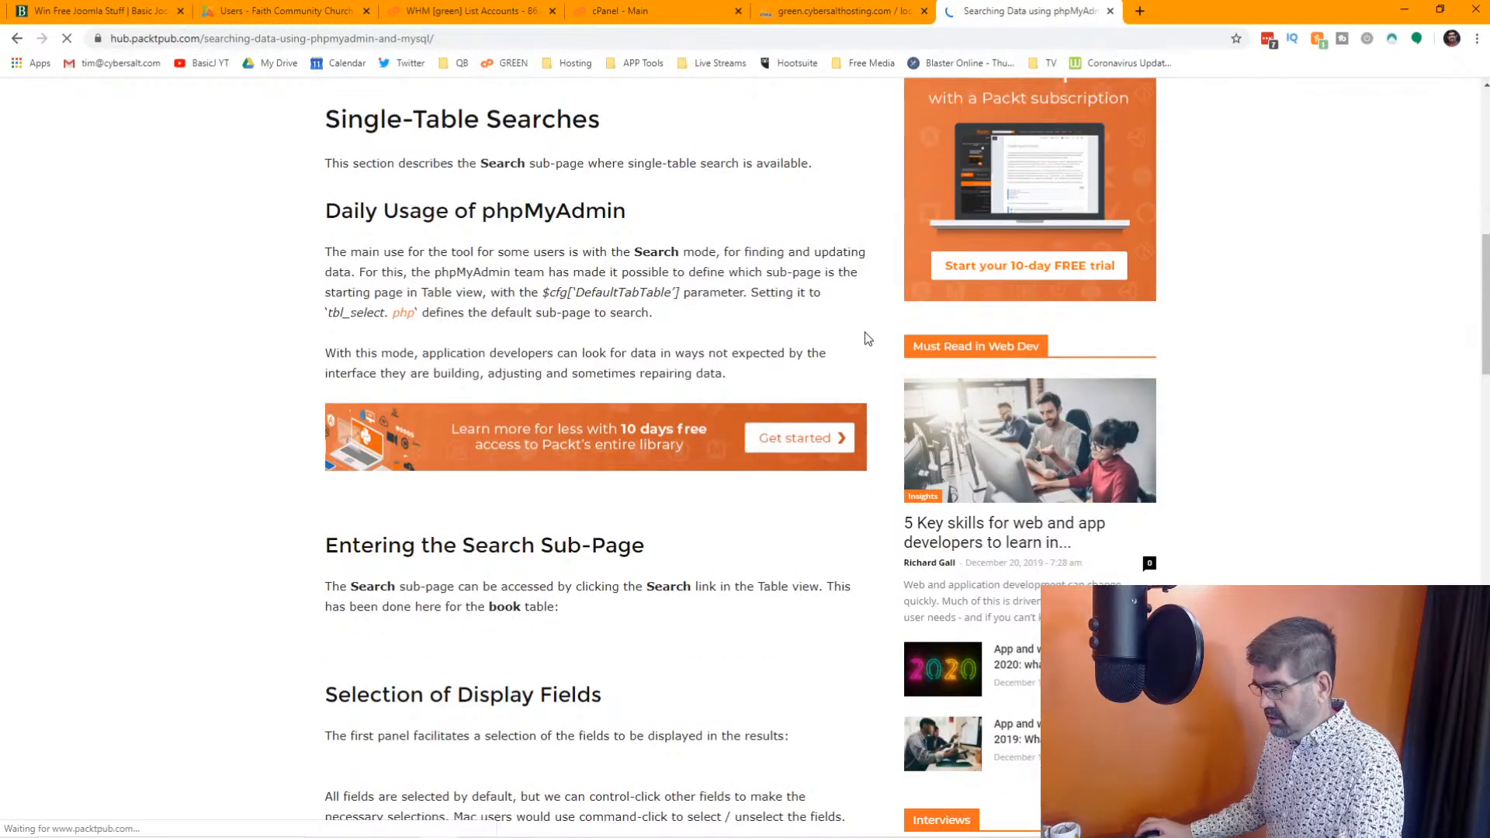
scroll(866, 339, "down", 20)
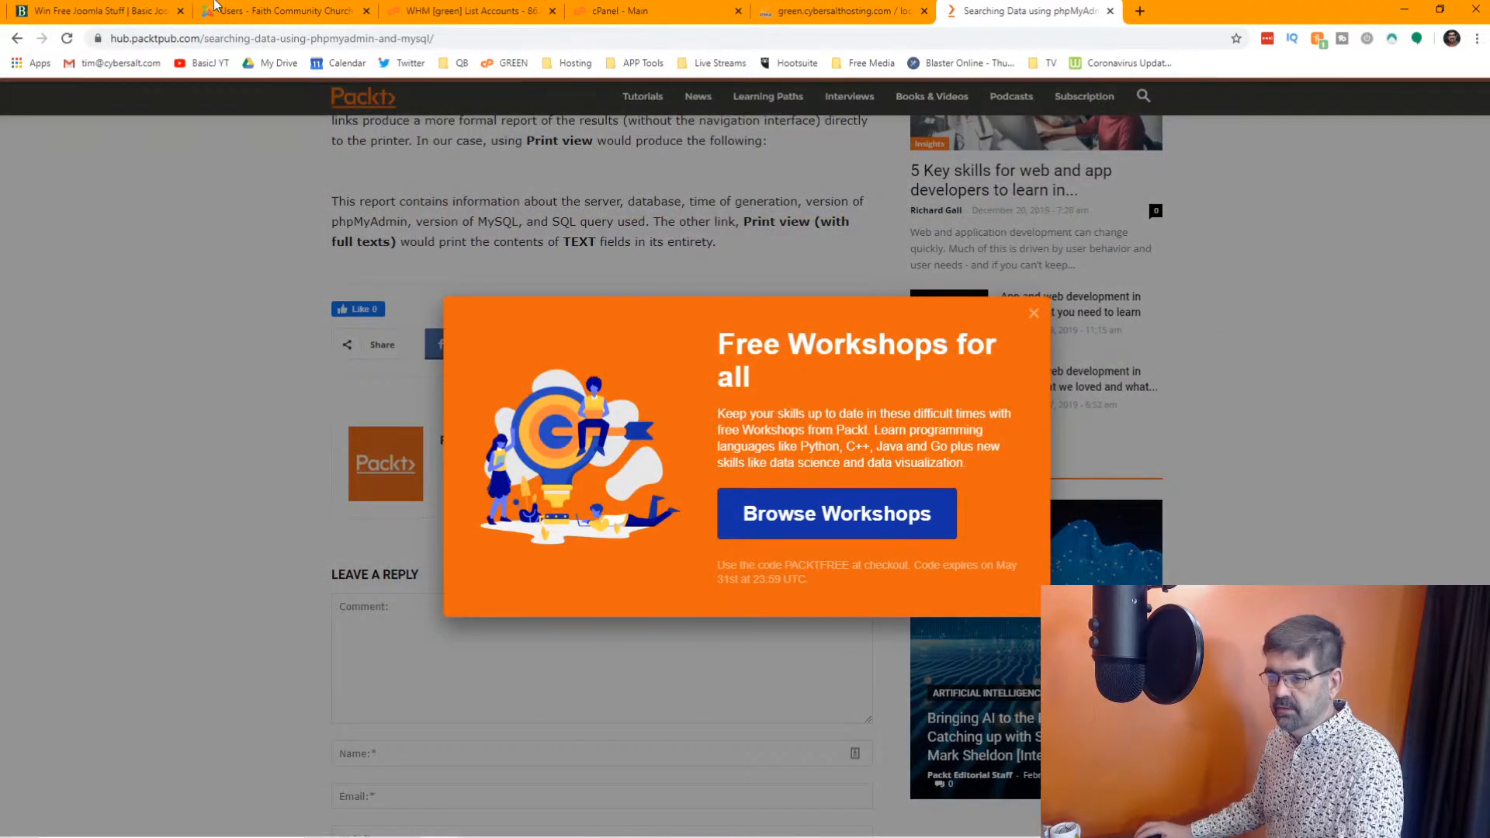
Return to the Google results and read the plus2net tutorial on SQL LIKE queries with wildcards
left_click(17, 38)
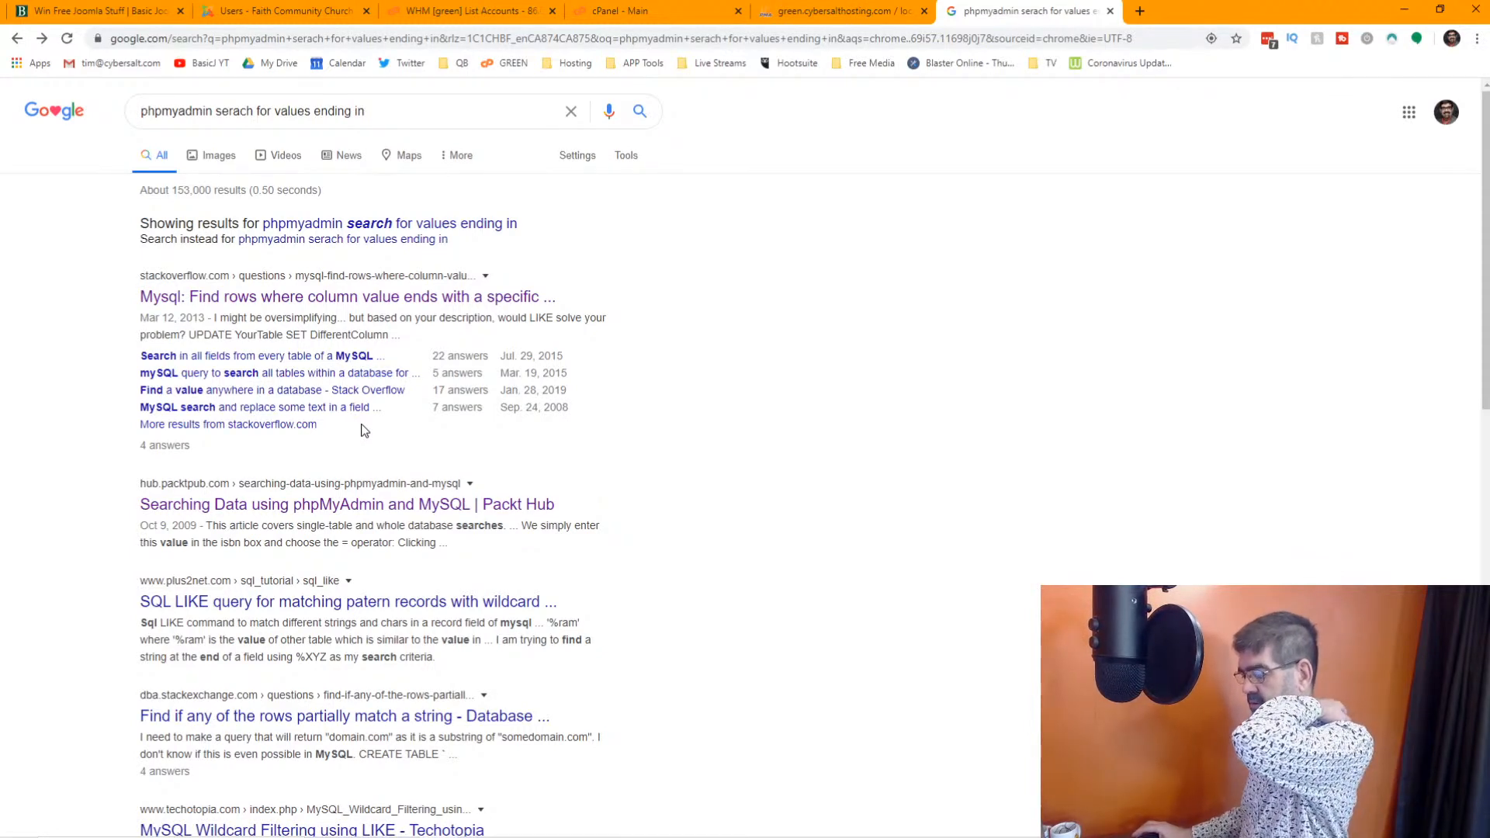
left_click(398, 605)
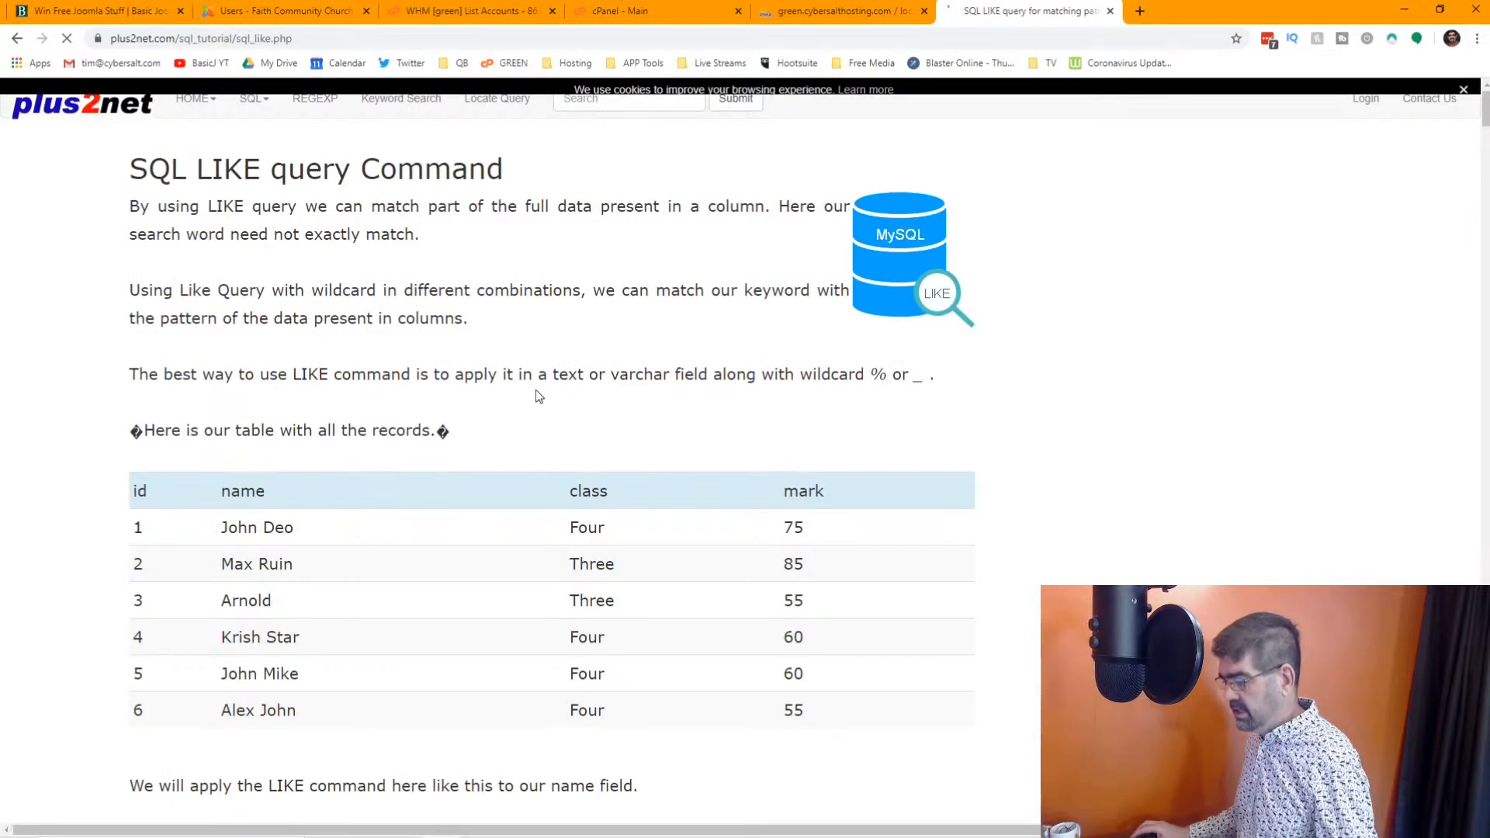
scroll(536, 388, "down", 8)
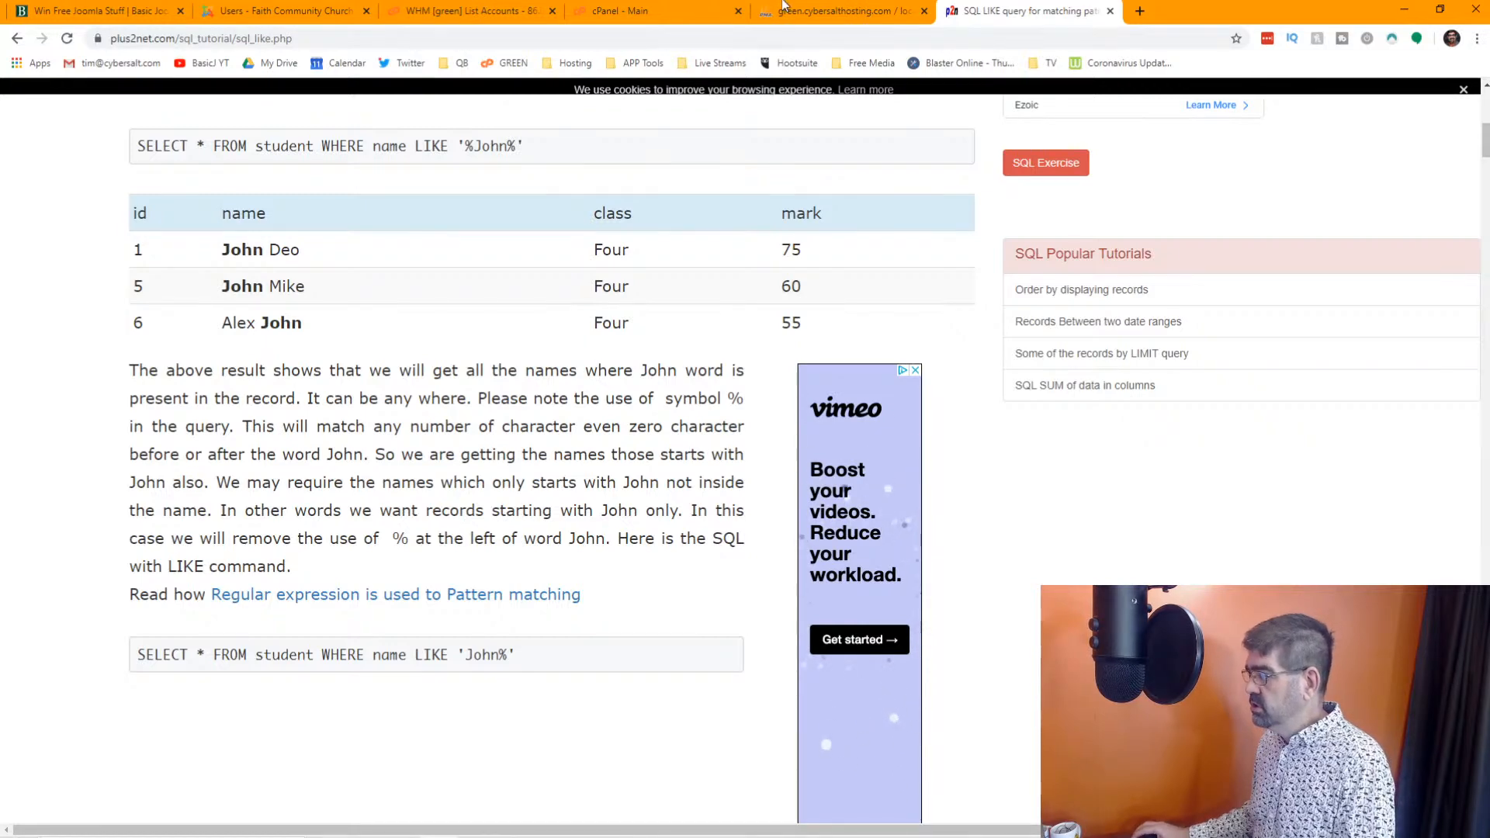
Switch back to phpMyAdmin and search the fcc_users table for emails LIKE "%ip"
left_click(802, 14)
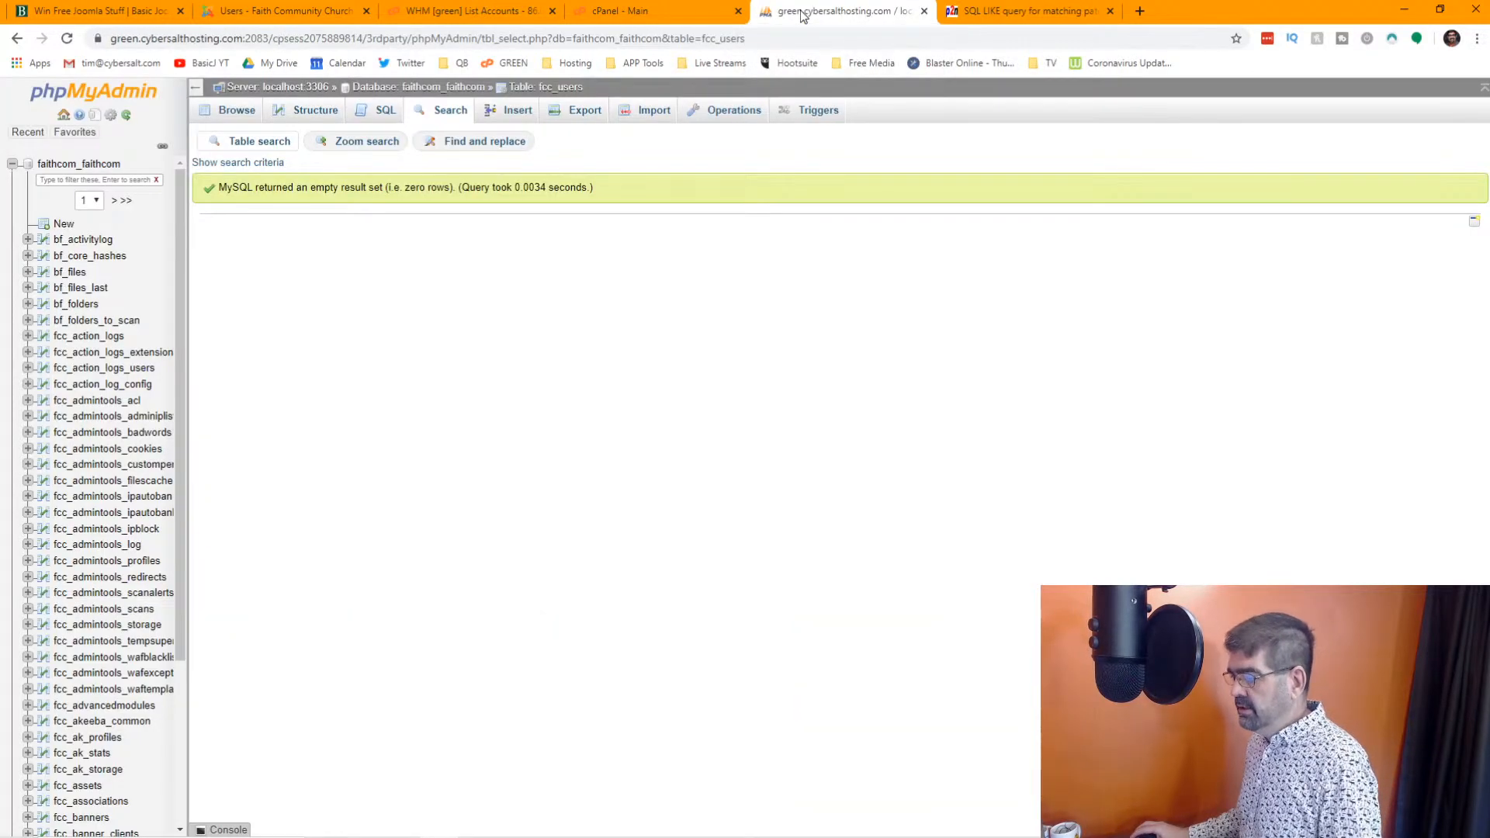
left_click(240, 162)
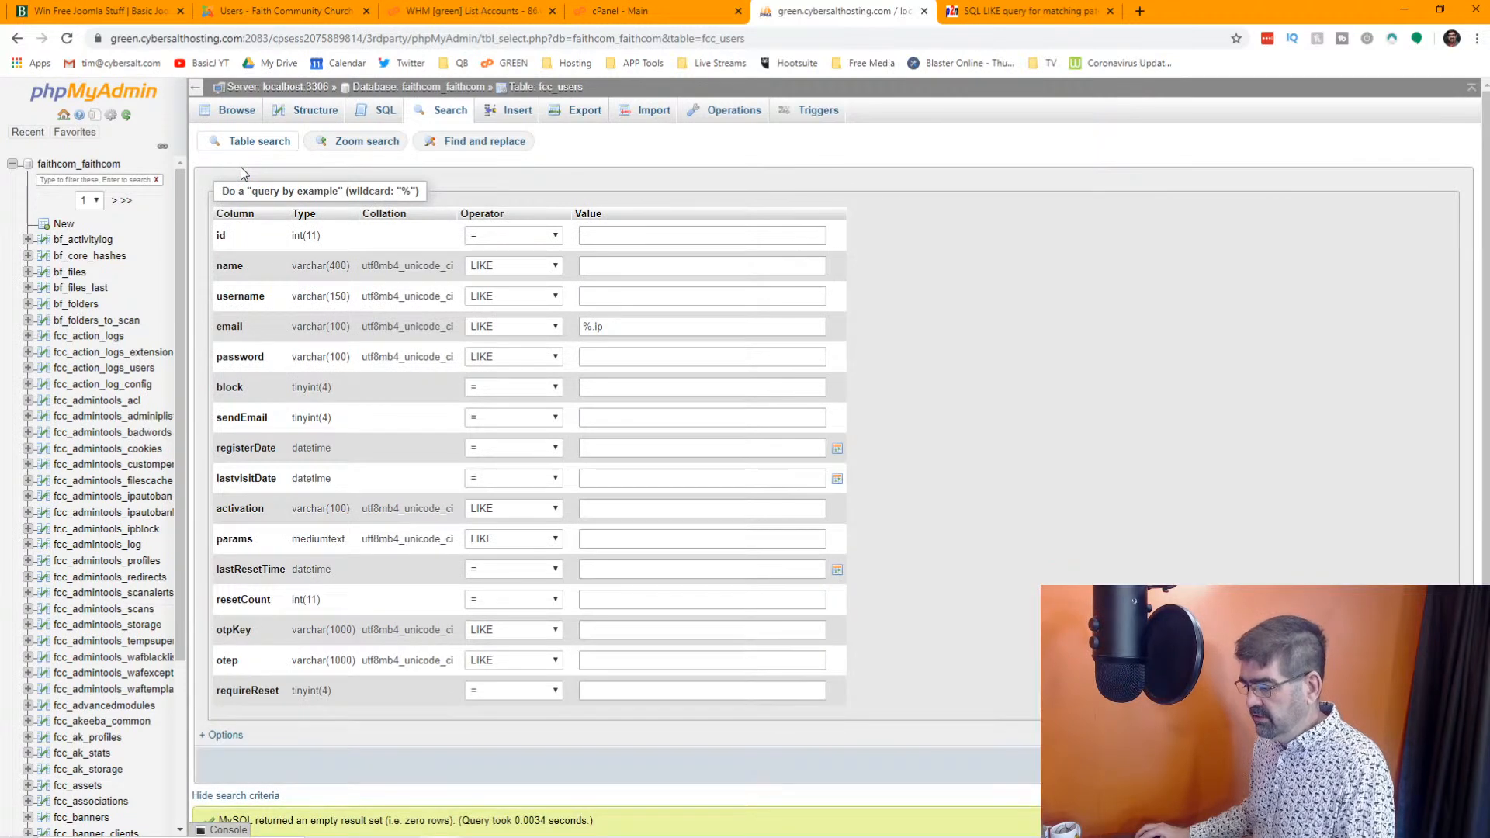
left_click(595, 328)
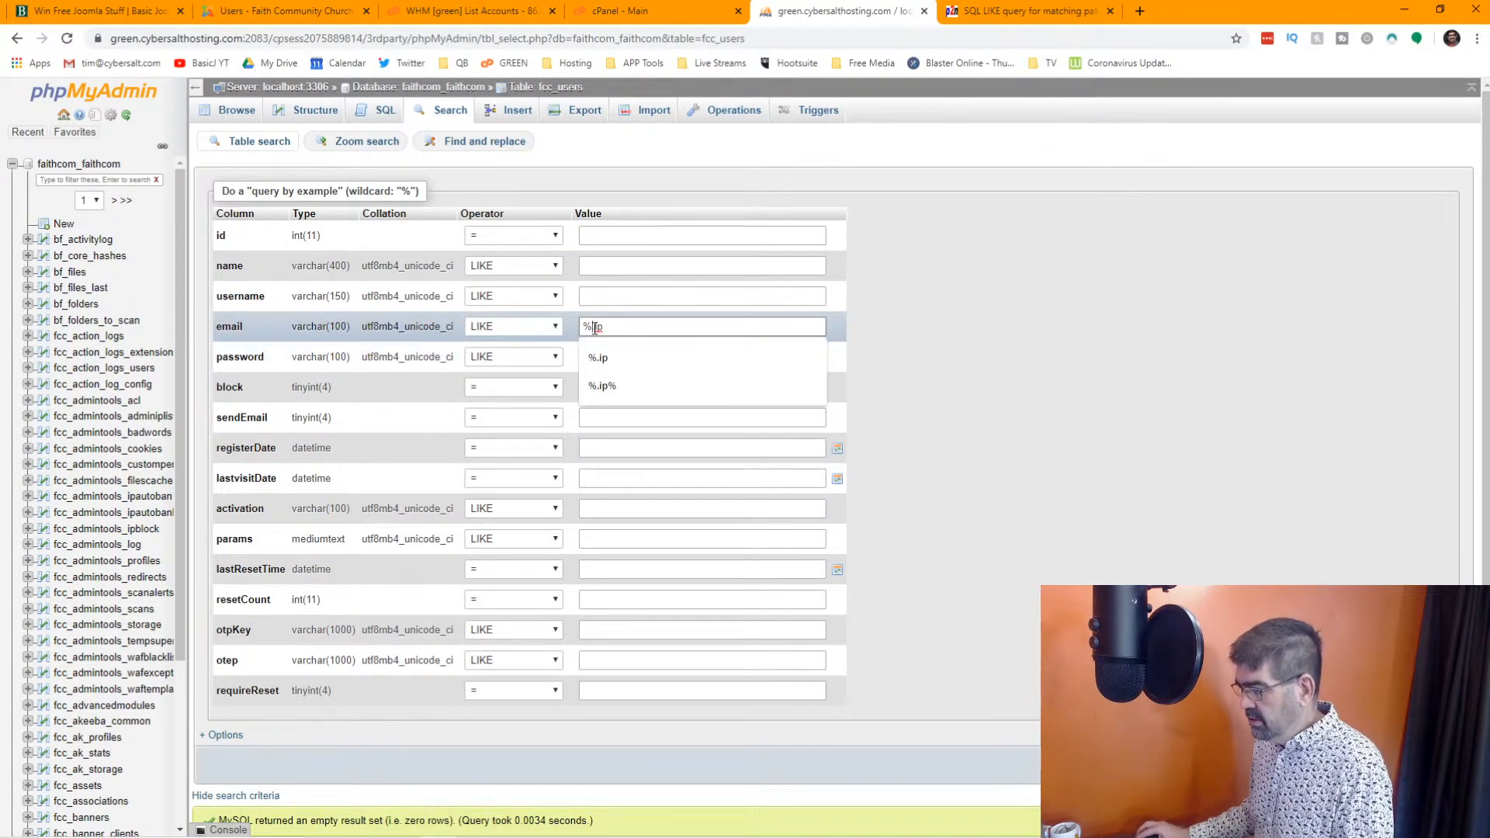
key("BackSpace")
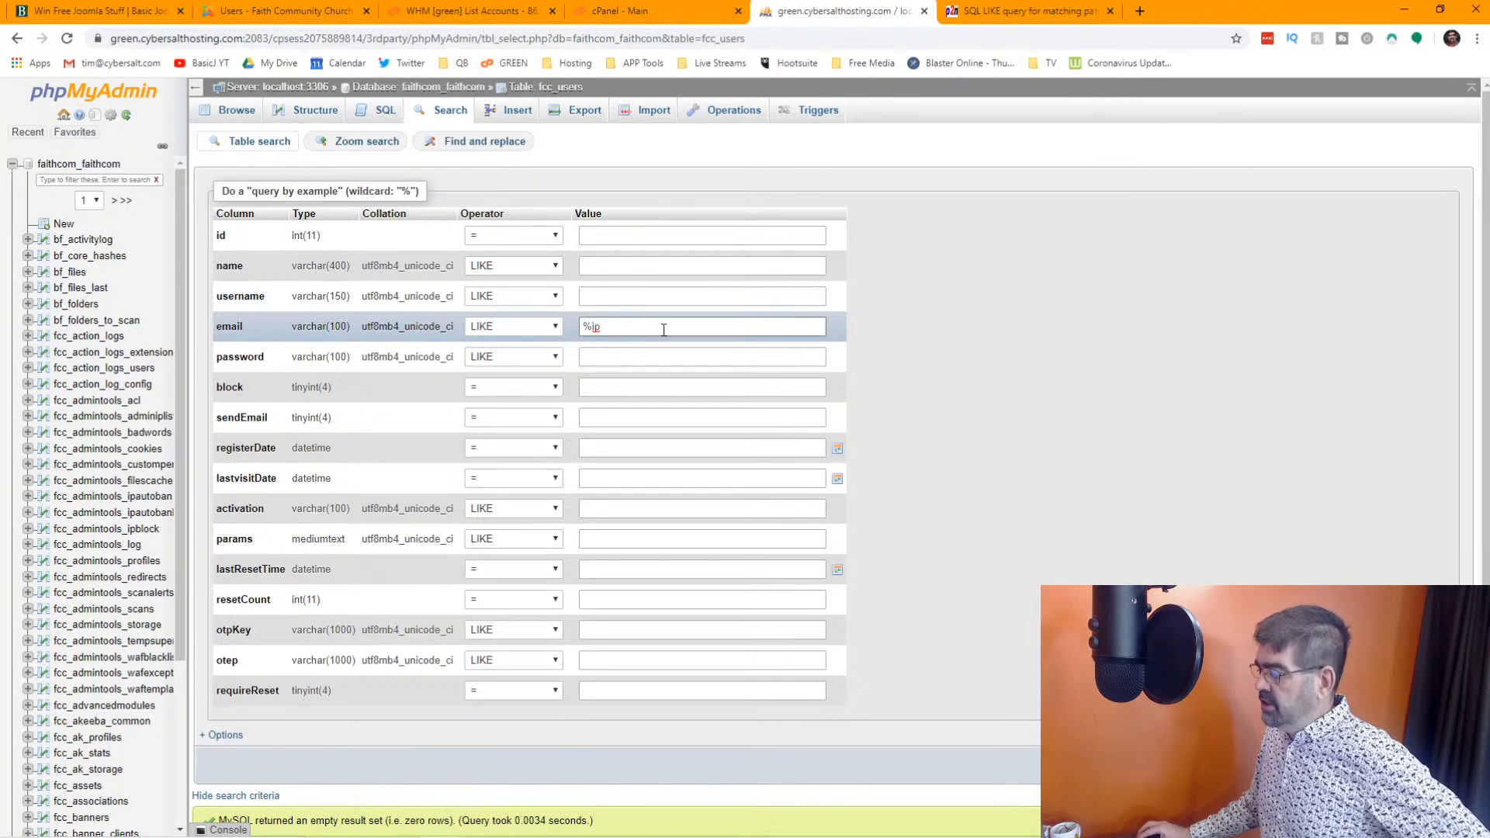
key("Return")
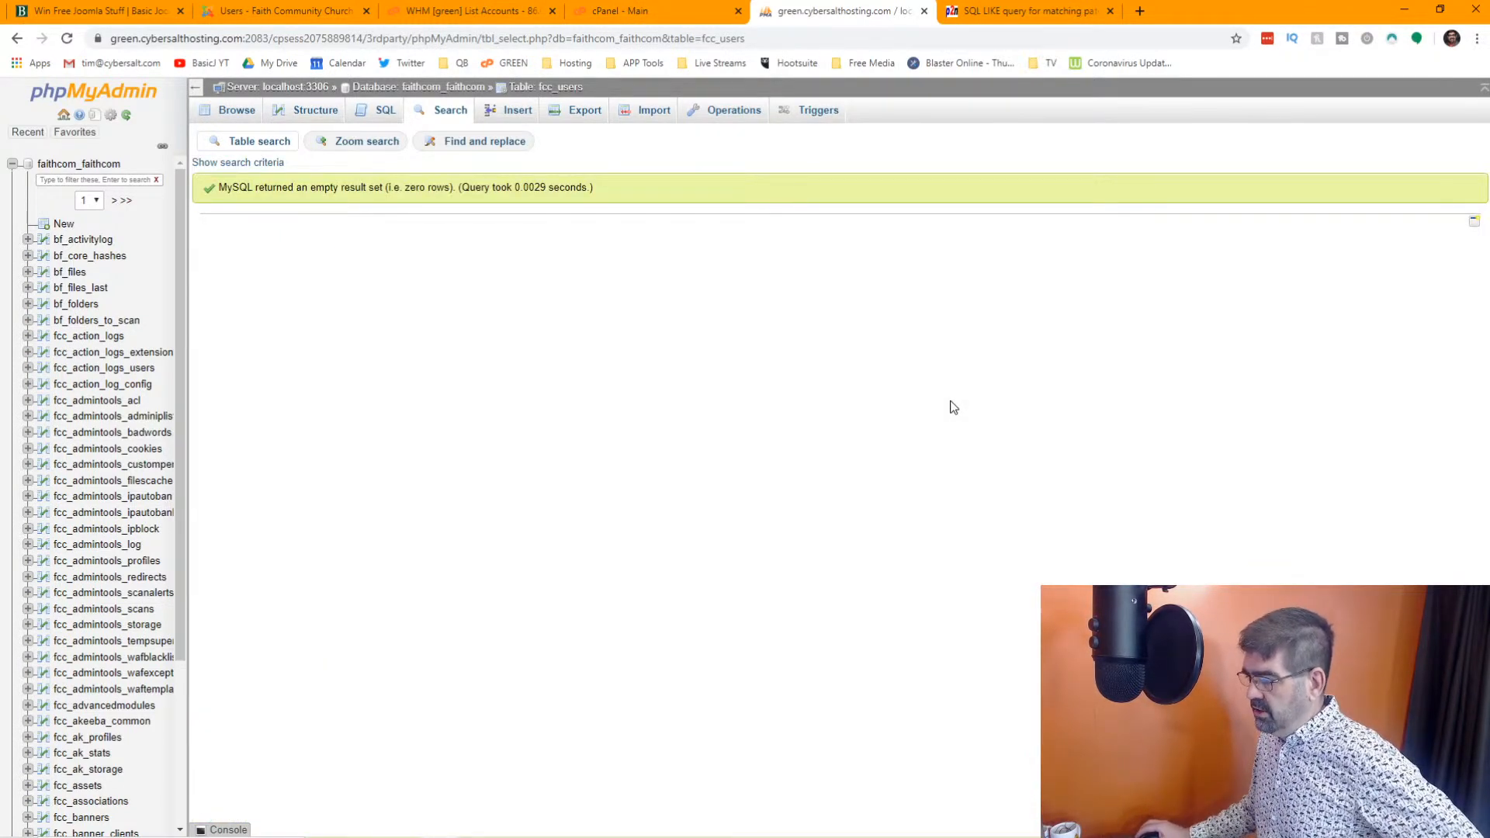
Reopen the search criteria and search the fcc_users table for emails LIKE "%ip%"
left_click(264, 164)
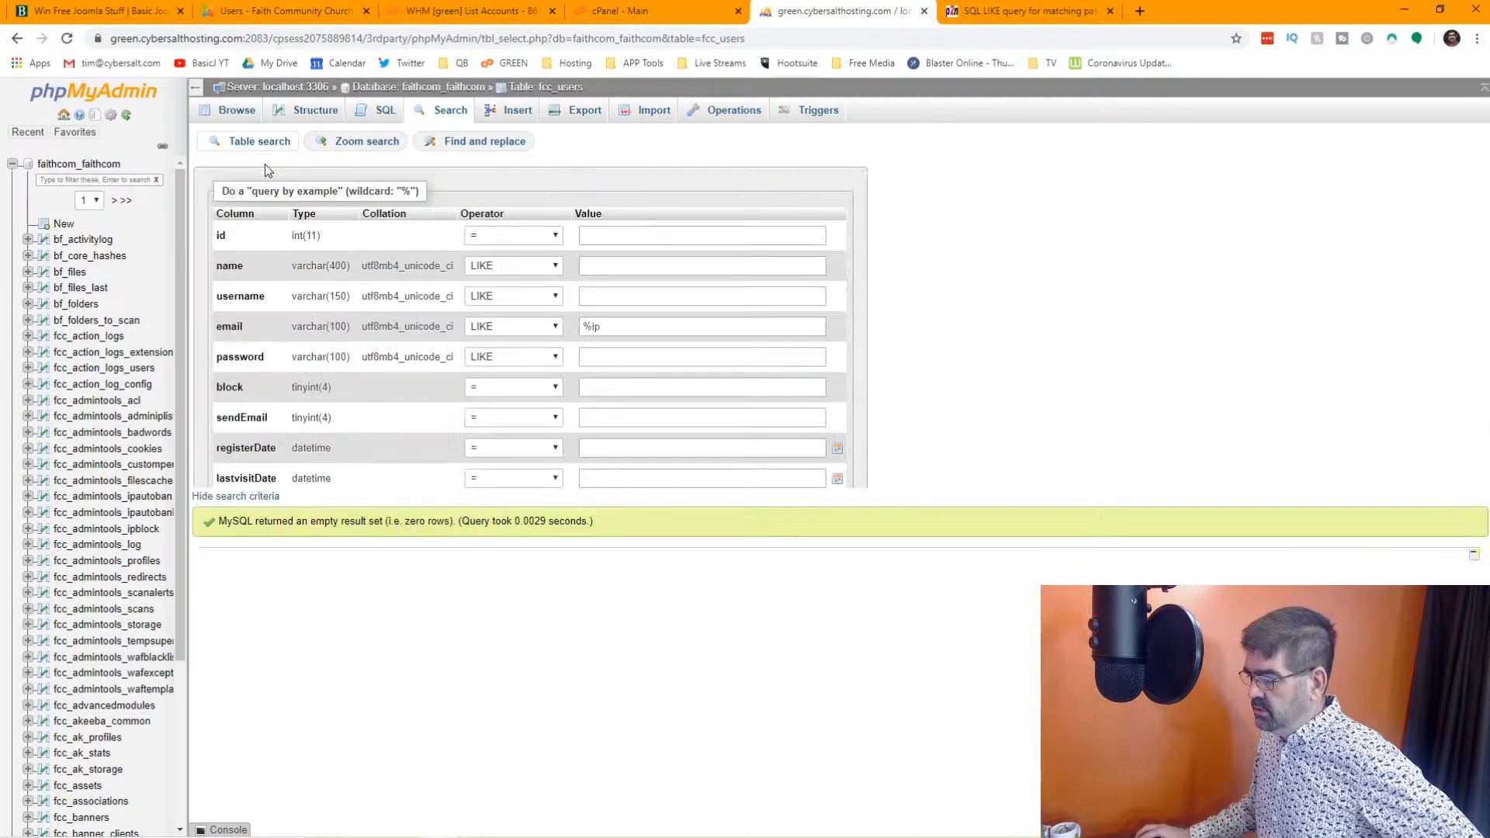
left_click(646, 327)
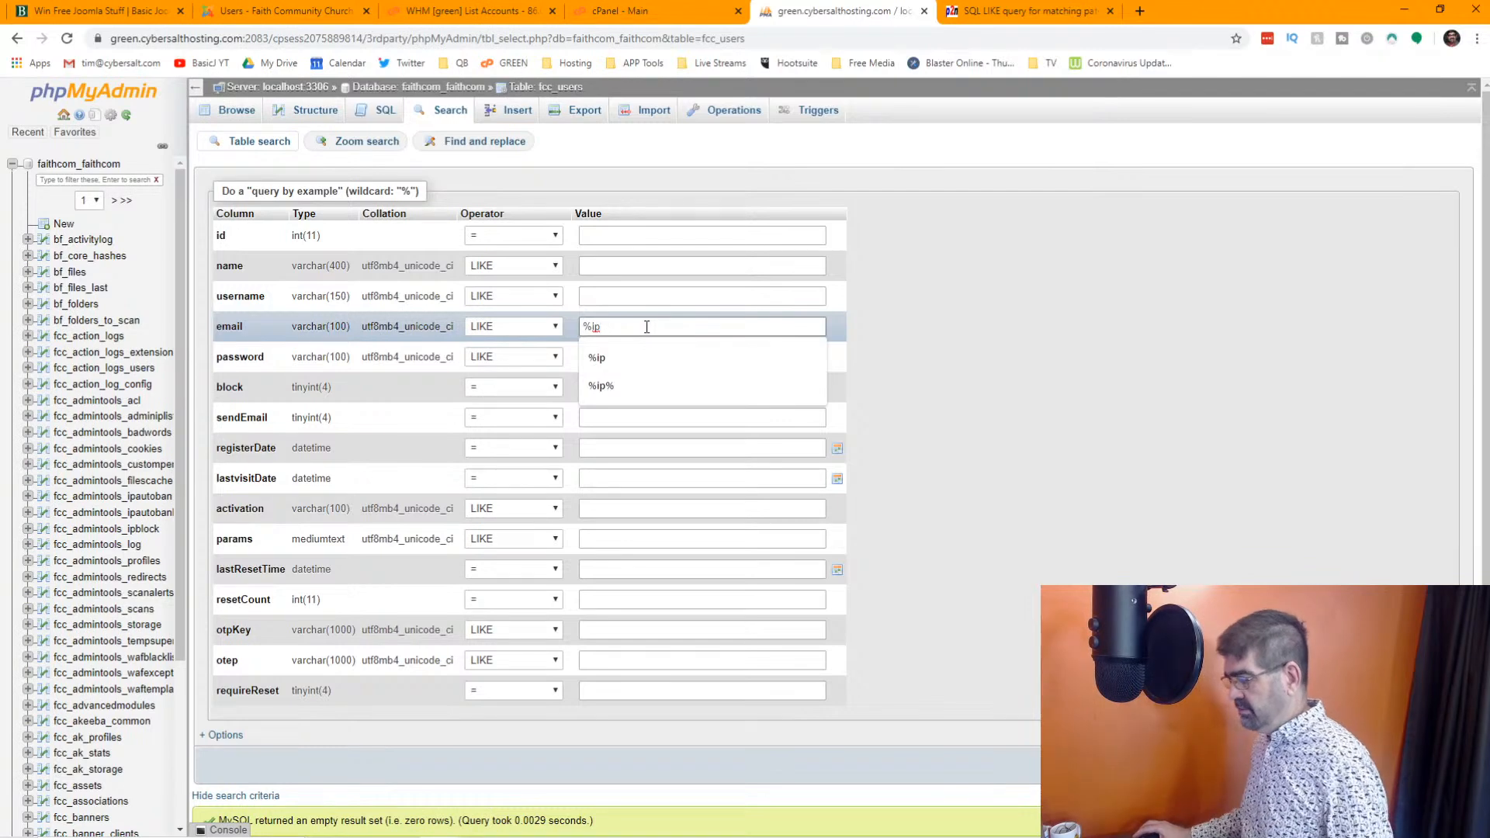
left_click(641, 385)
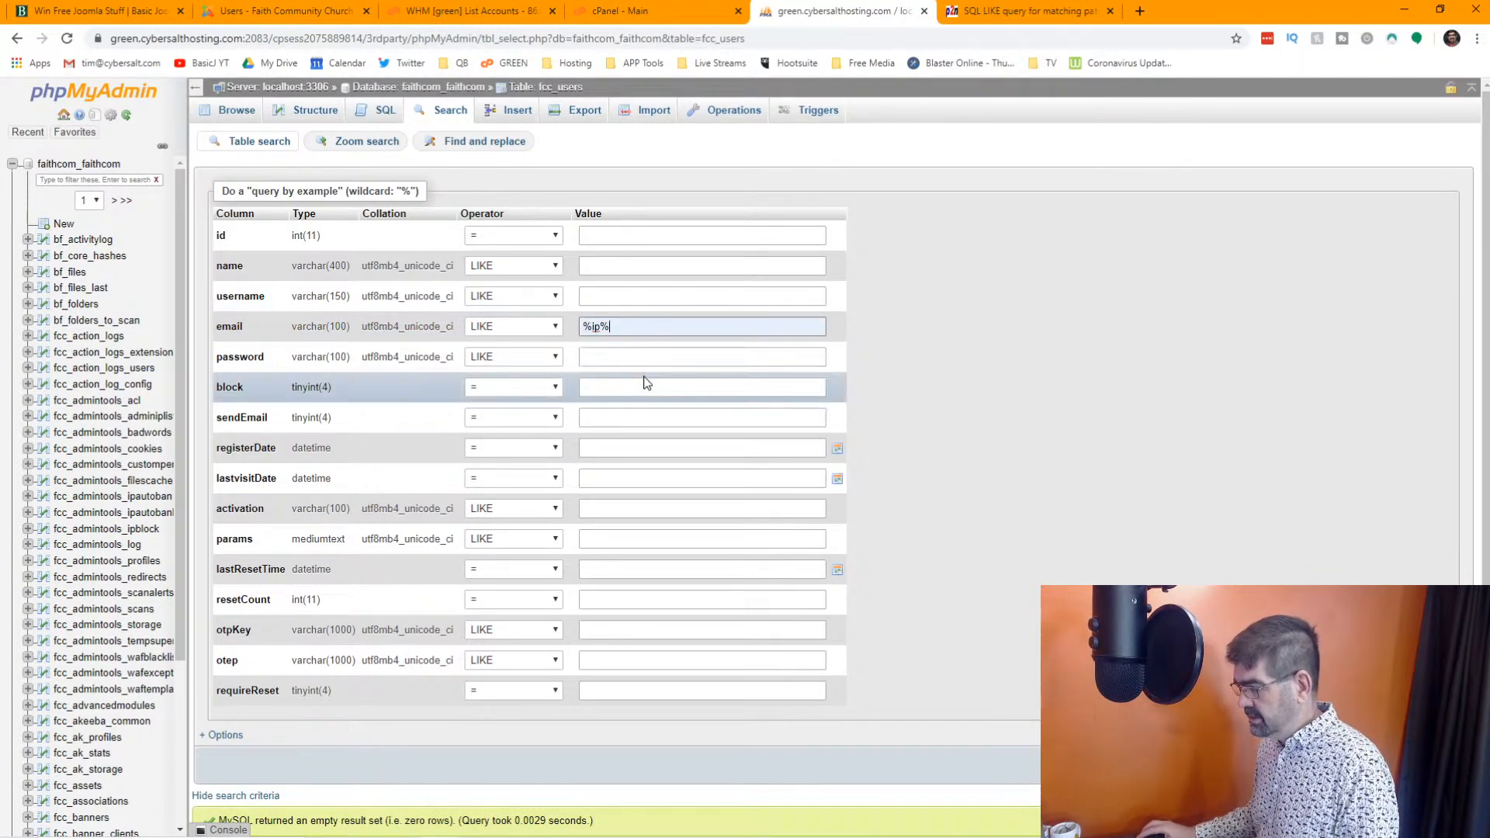
key("Return")
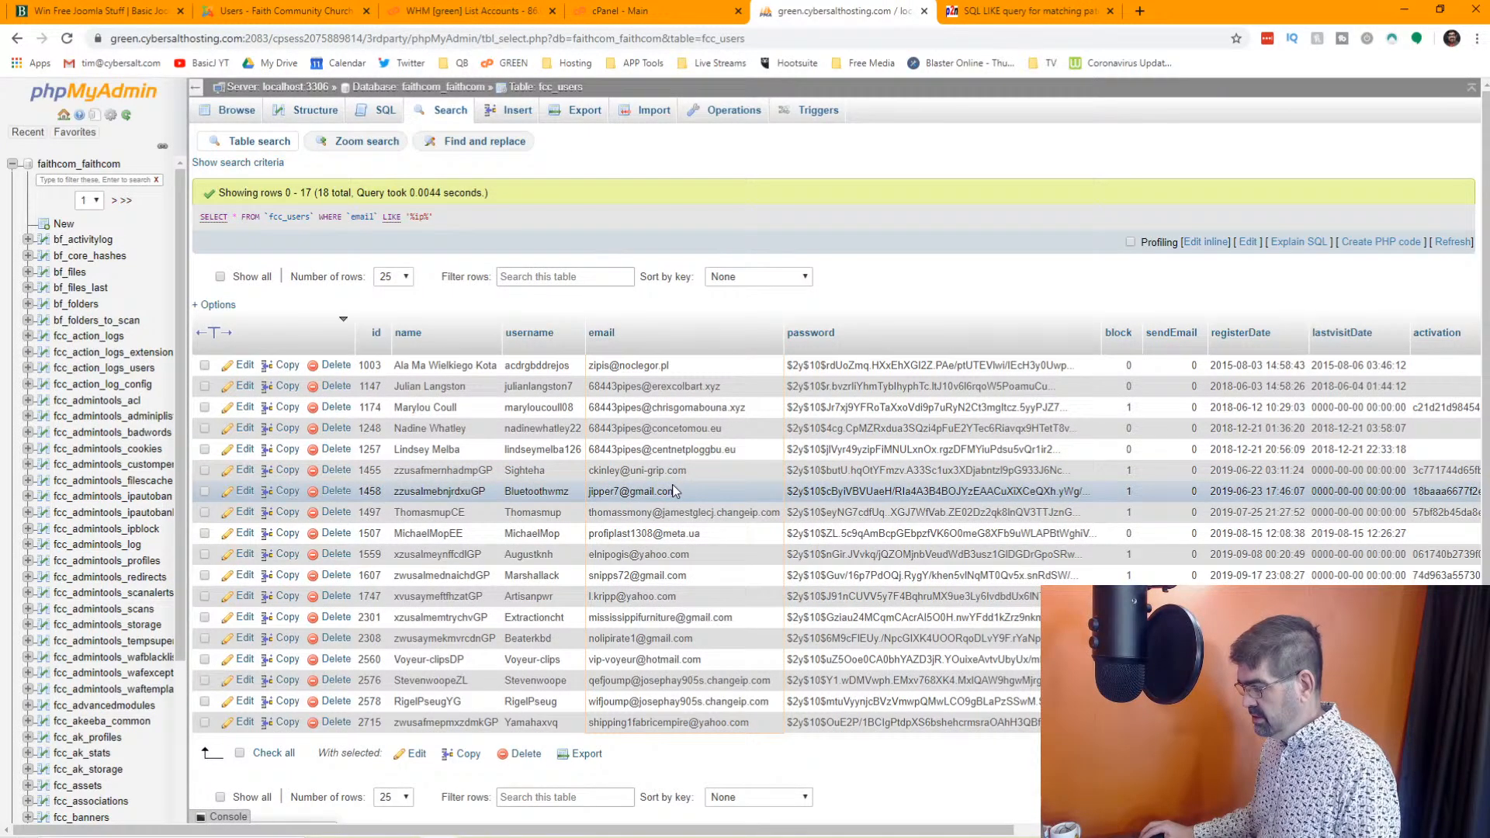
Show 250 rows per page and look through the email addresses of the matching accounts
scroll(684, 484, "down", 1)
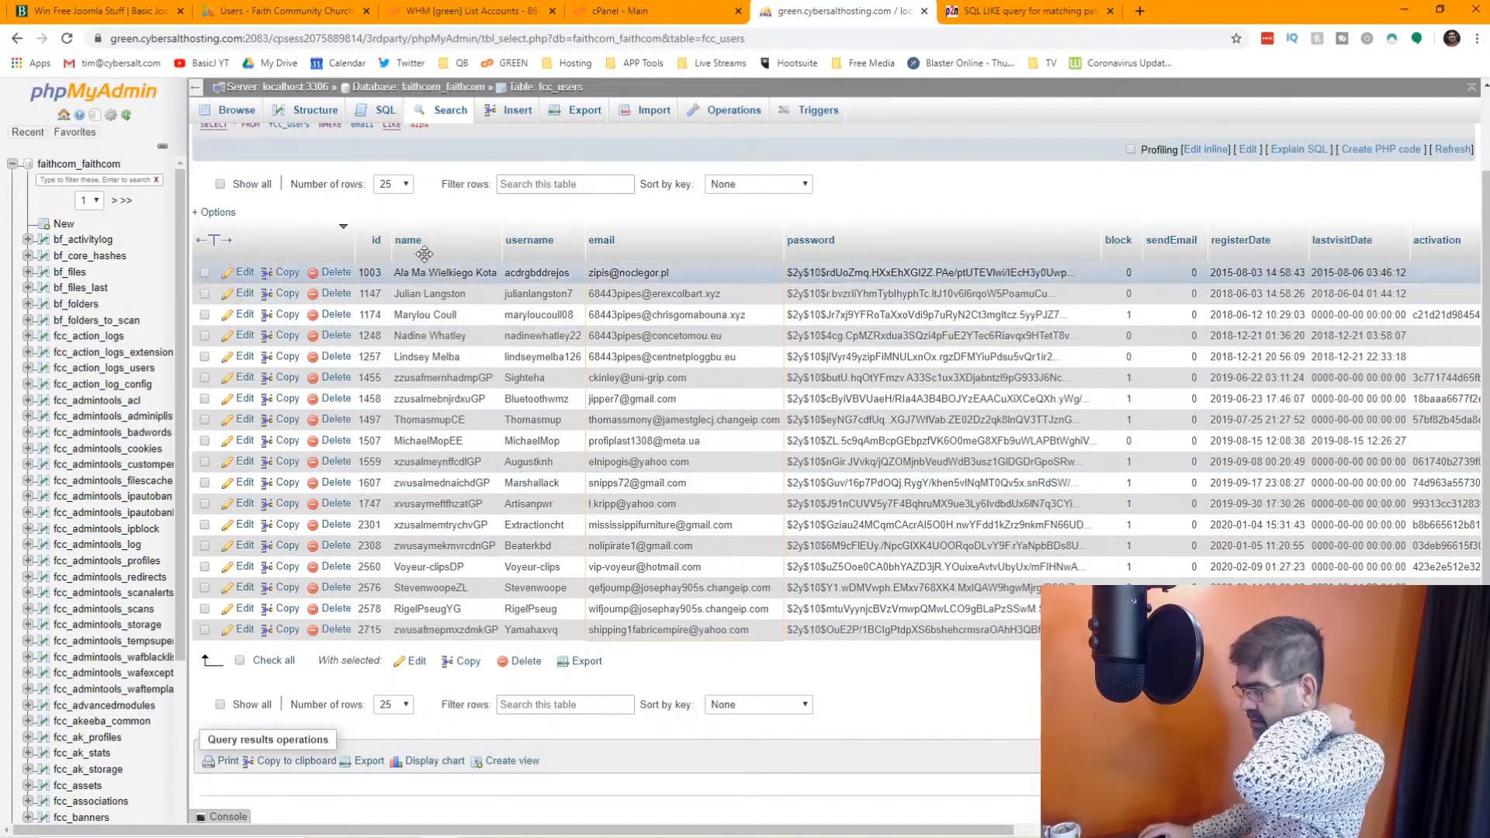
left_click(405, 184)
left_click(391, 287)
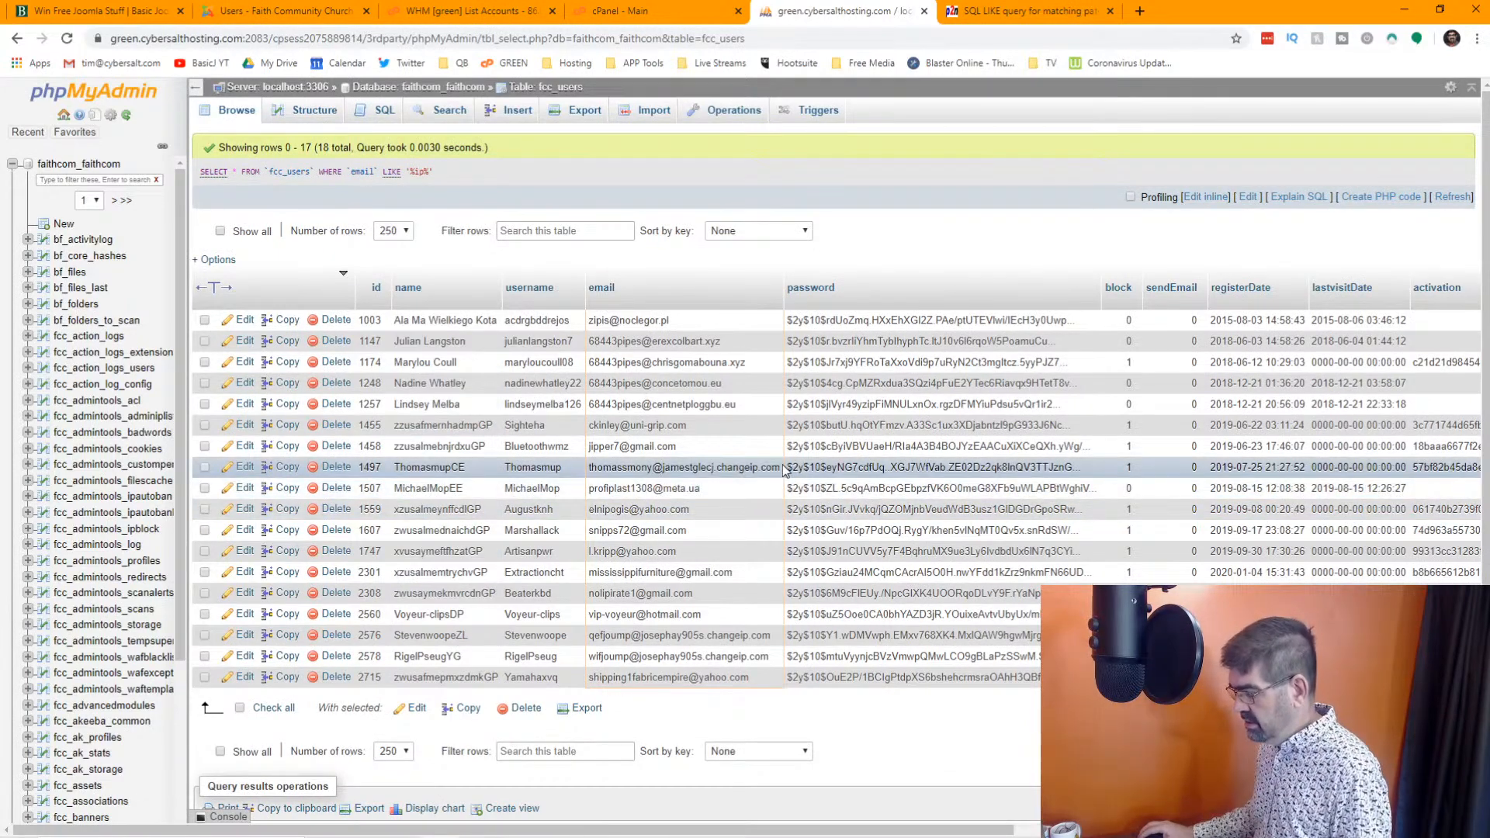
scroll(756, 466, "down", 1)
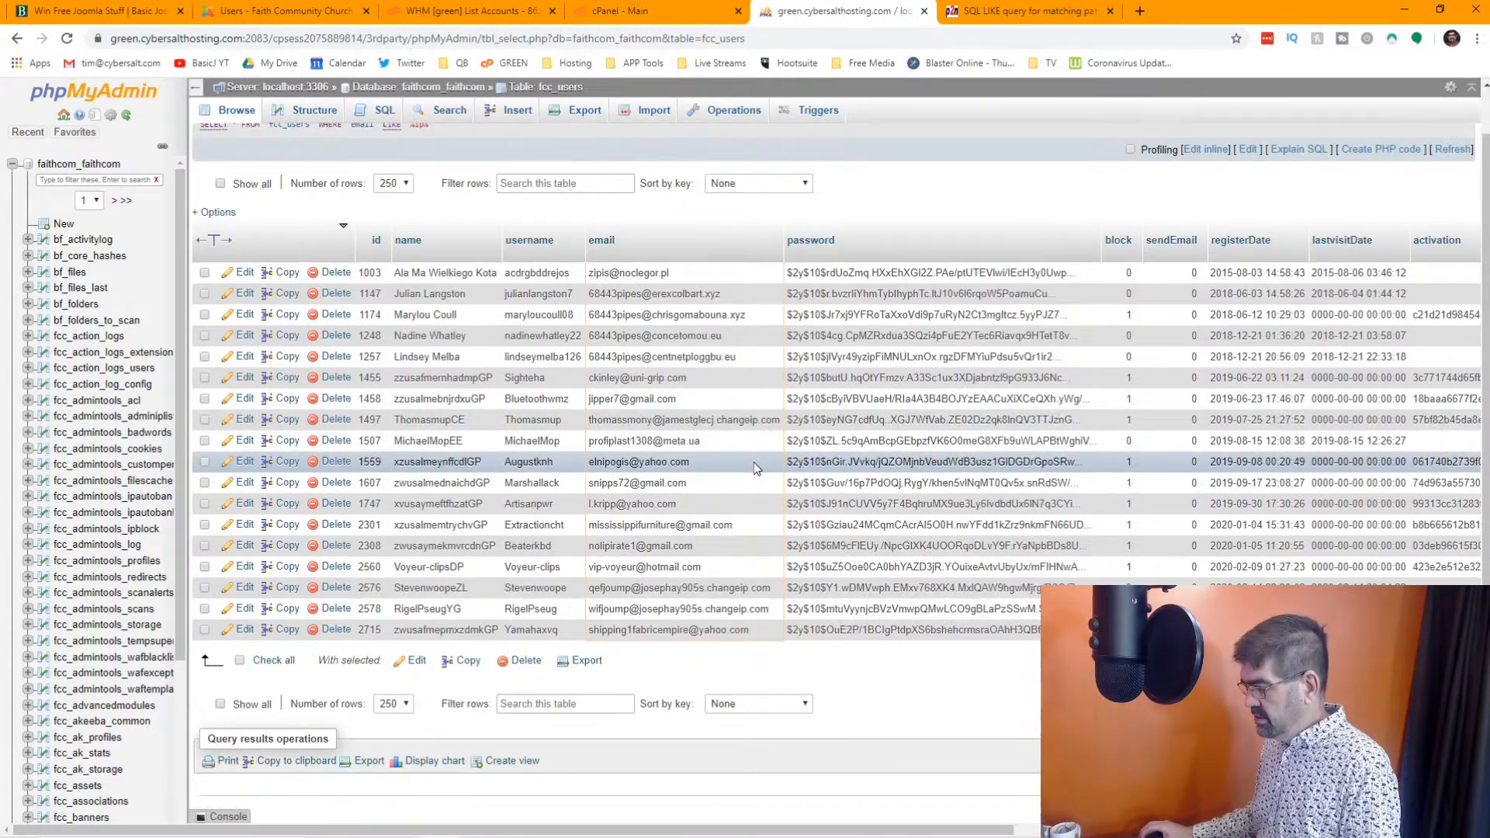
scroll(752, 462, "up", 1)
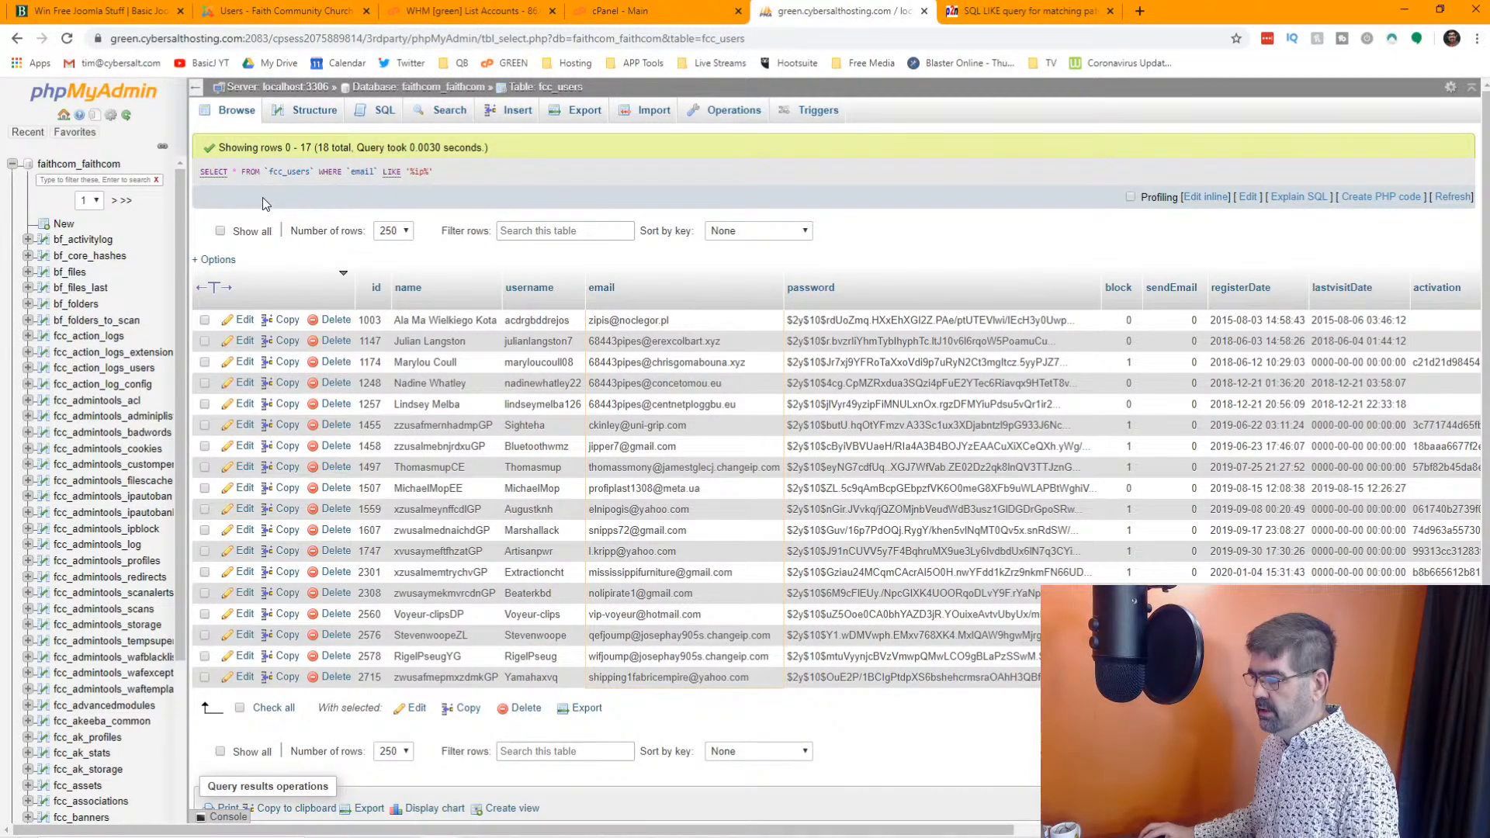
Start a new search of the fcc_users table for emails LIKE "%.pl"
left_click(215, 173)
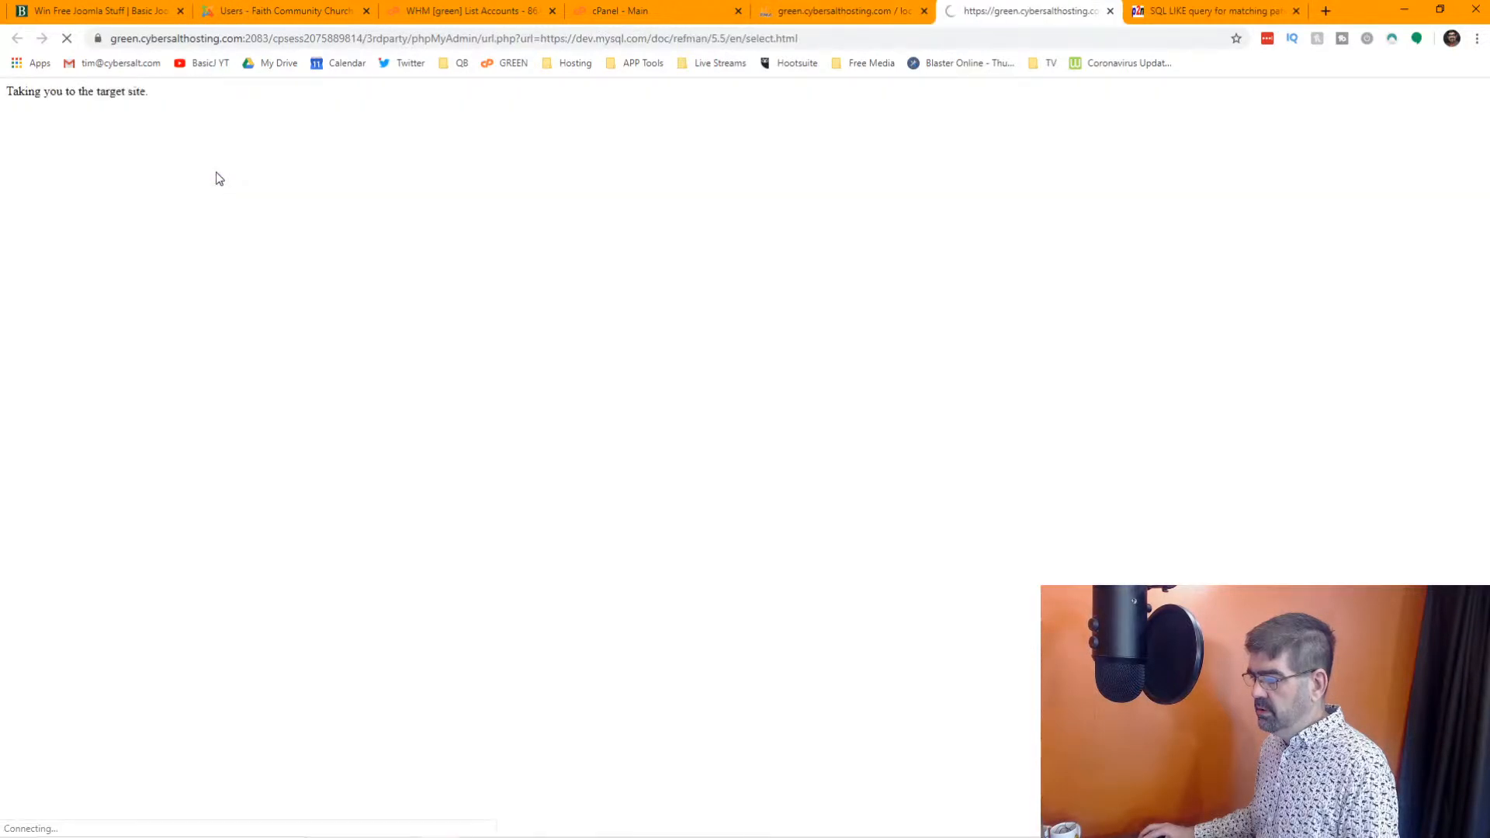
left_click(871, 11)
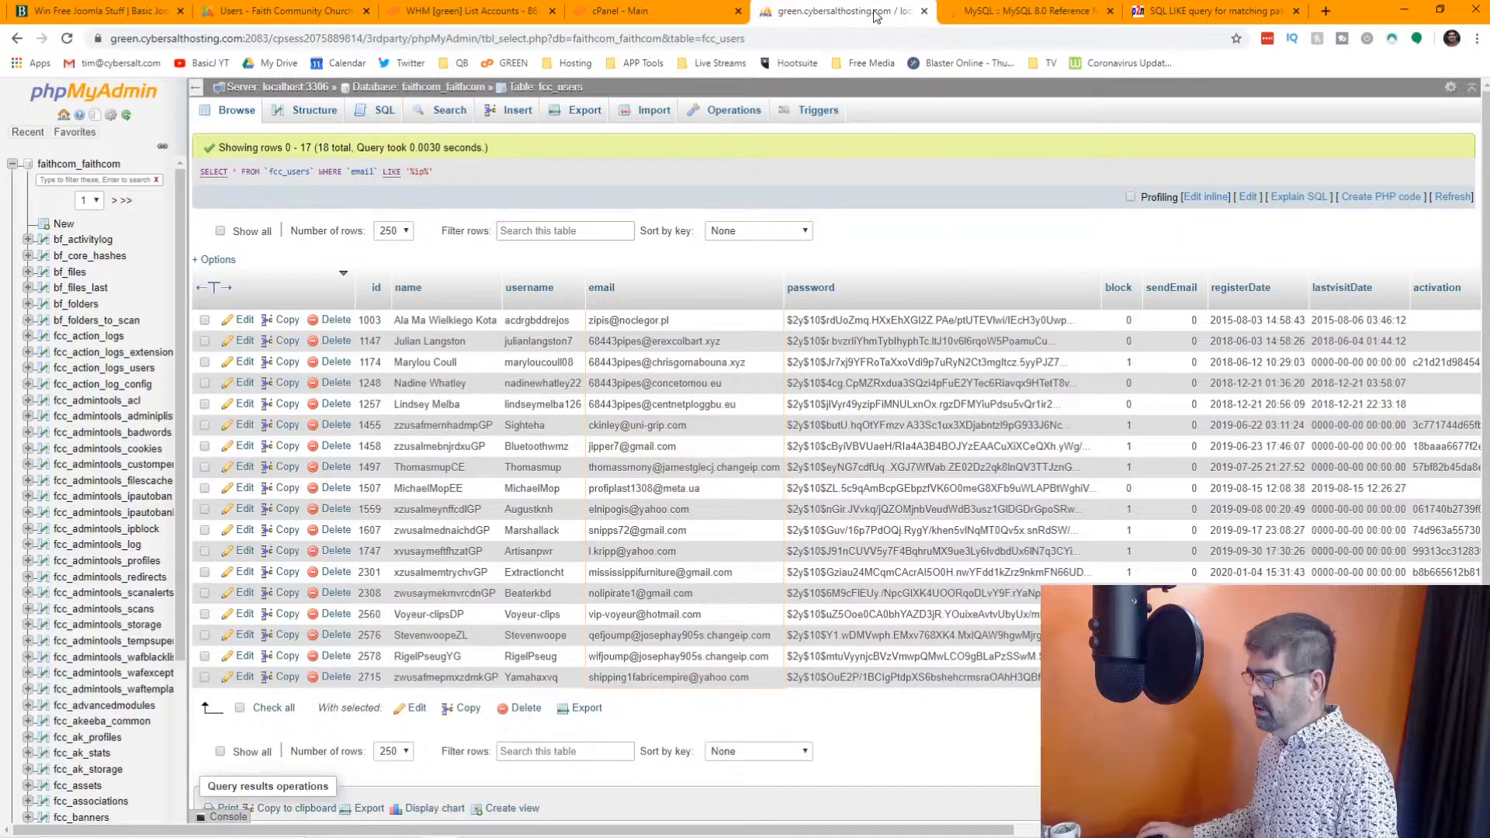
left_click(457, 121)
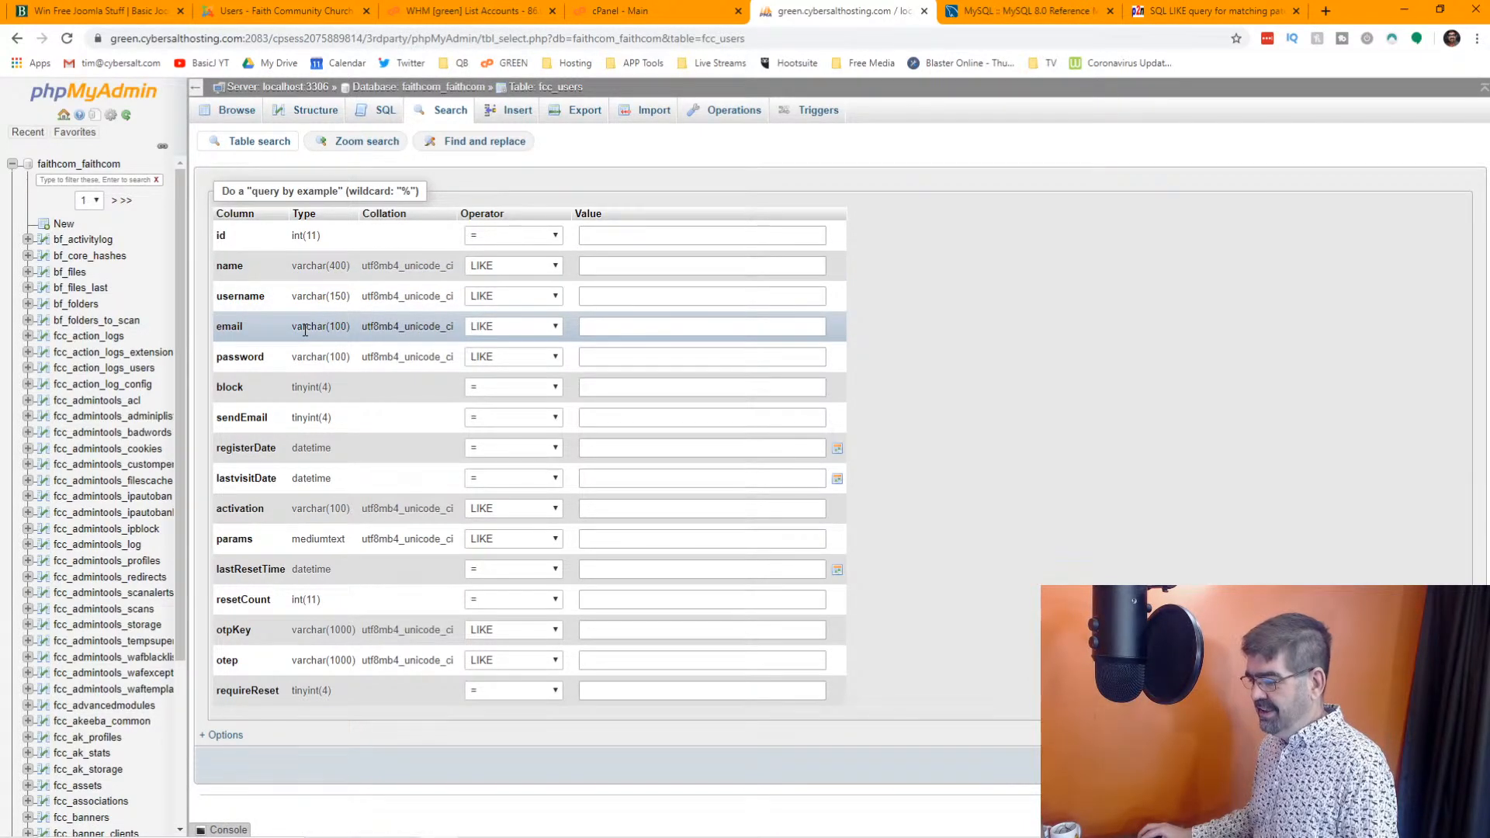
left_click(607, 327)
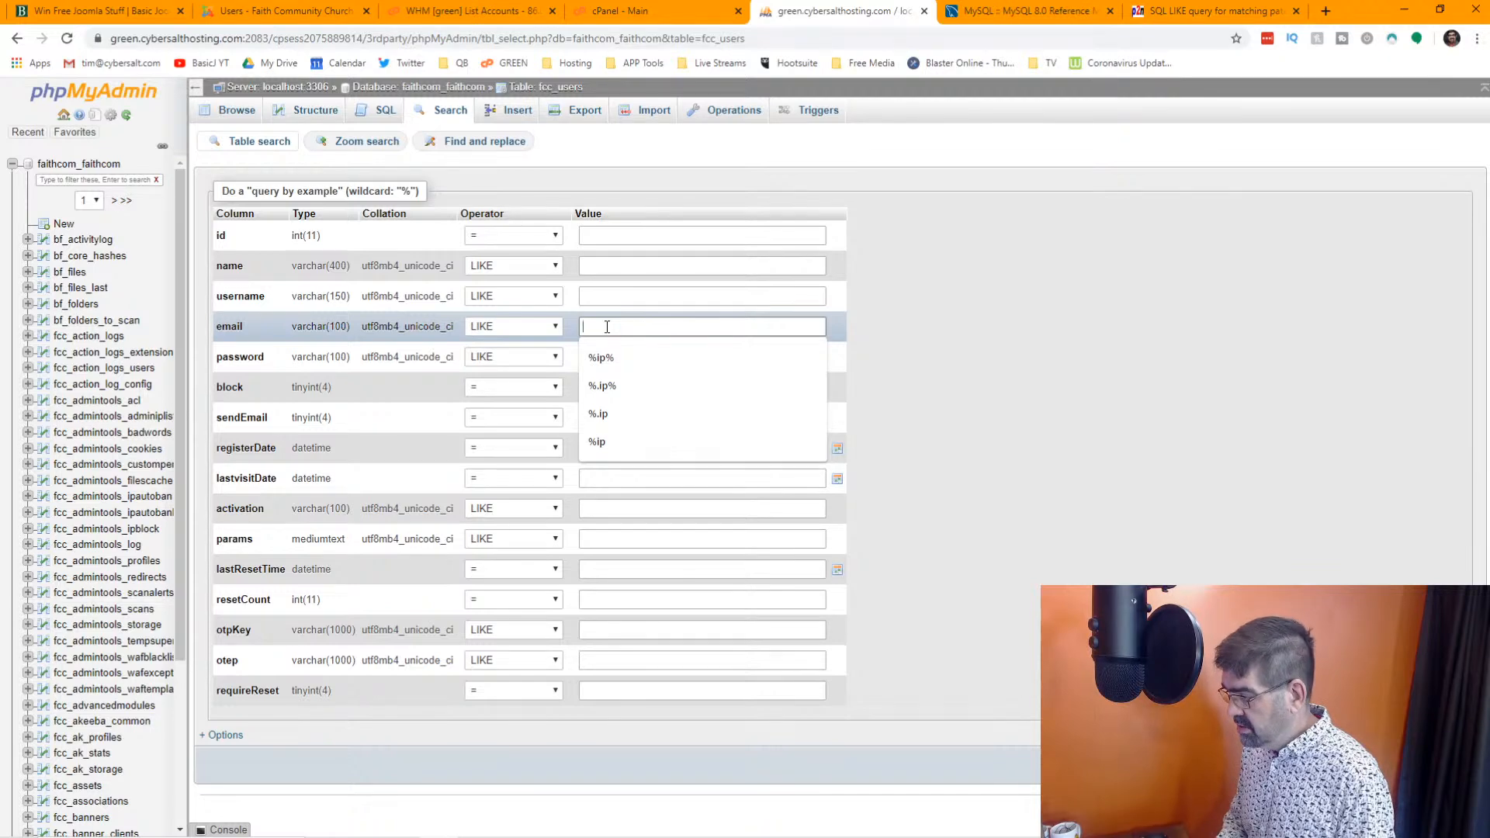
type("%.pl")
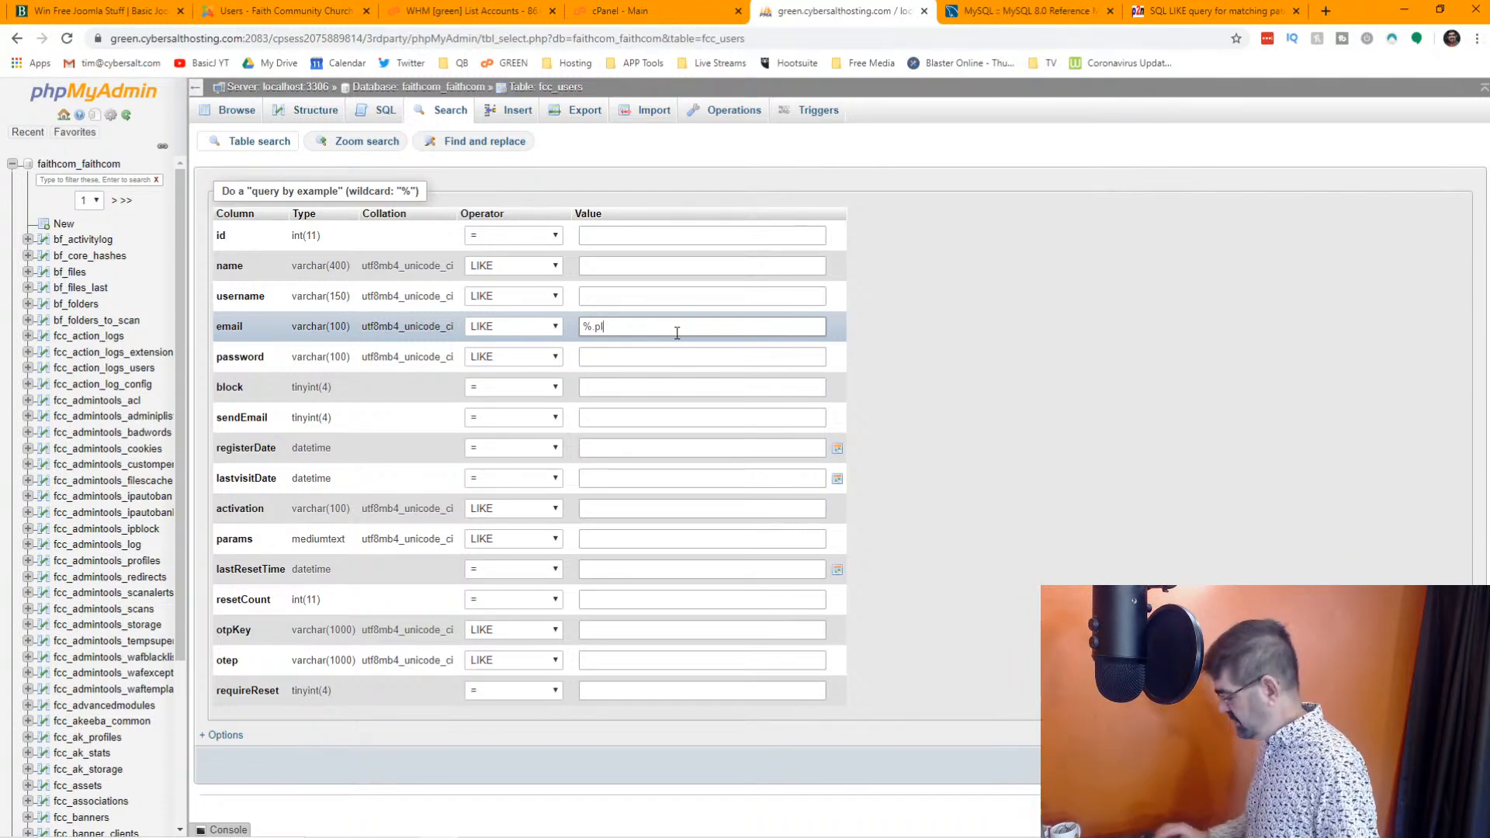
key("Return")
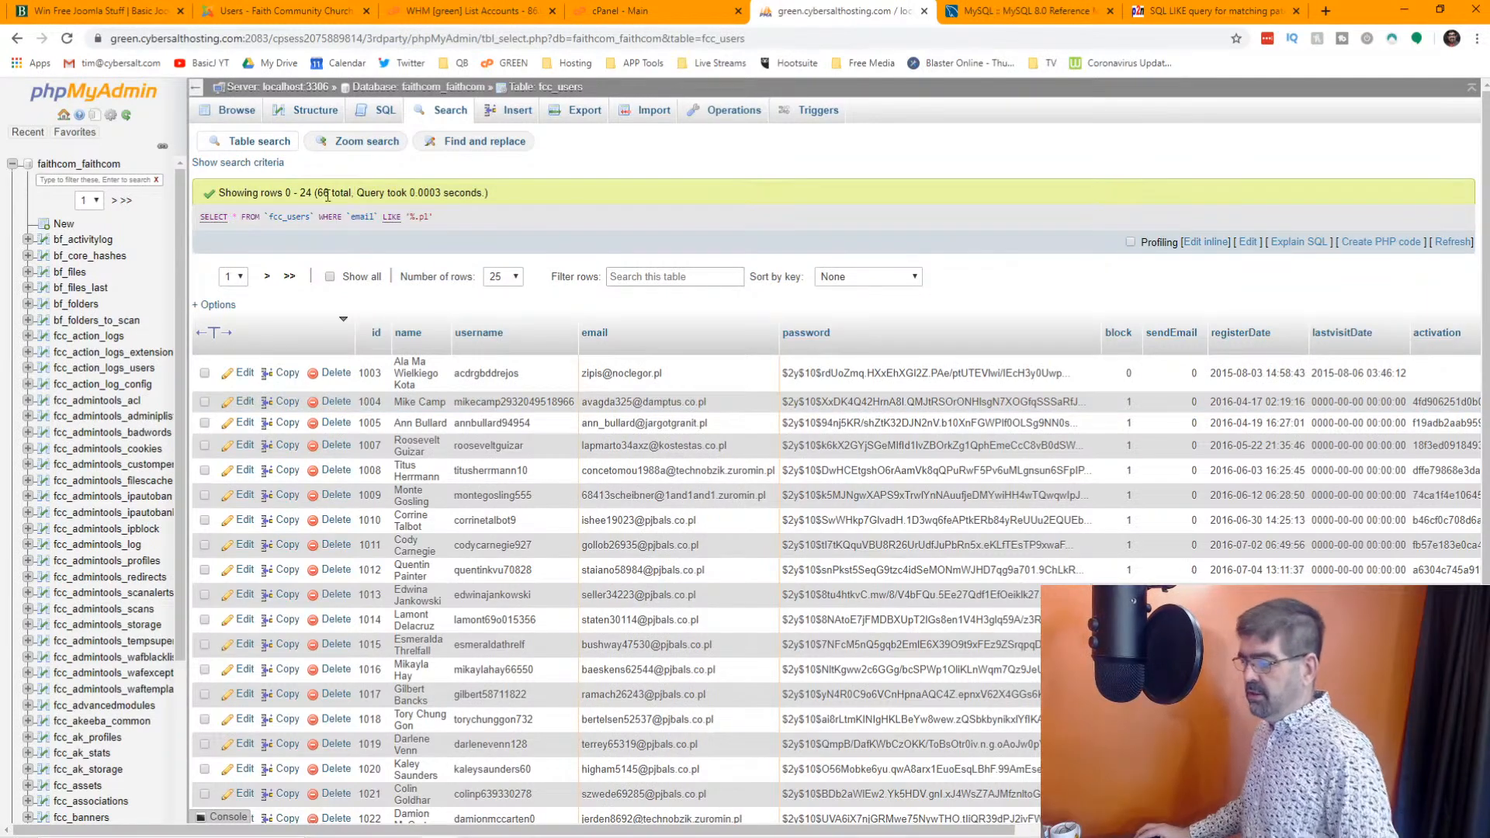
Show 250 rows per page and review all accounts whose email ends in .pl
scroll(731, 237, "down", 3)
scroll(731, 237, "up", 3)
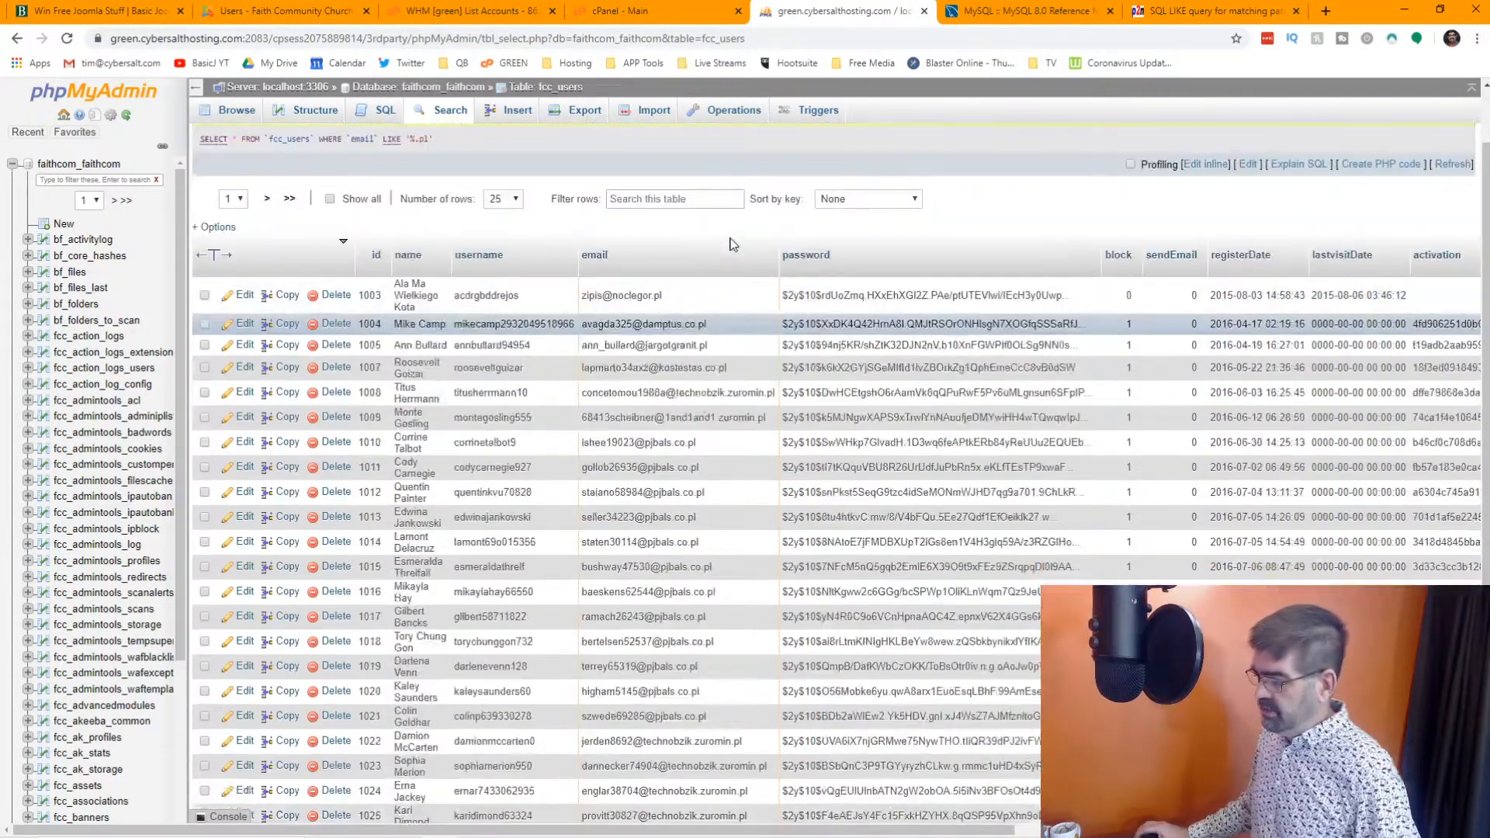
left_click(519, 200)
left_click(516, 295)
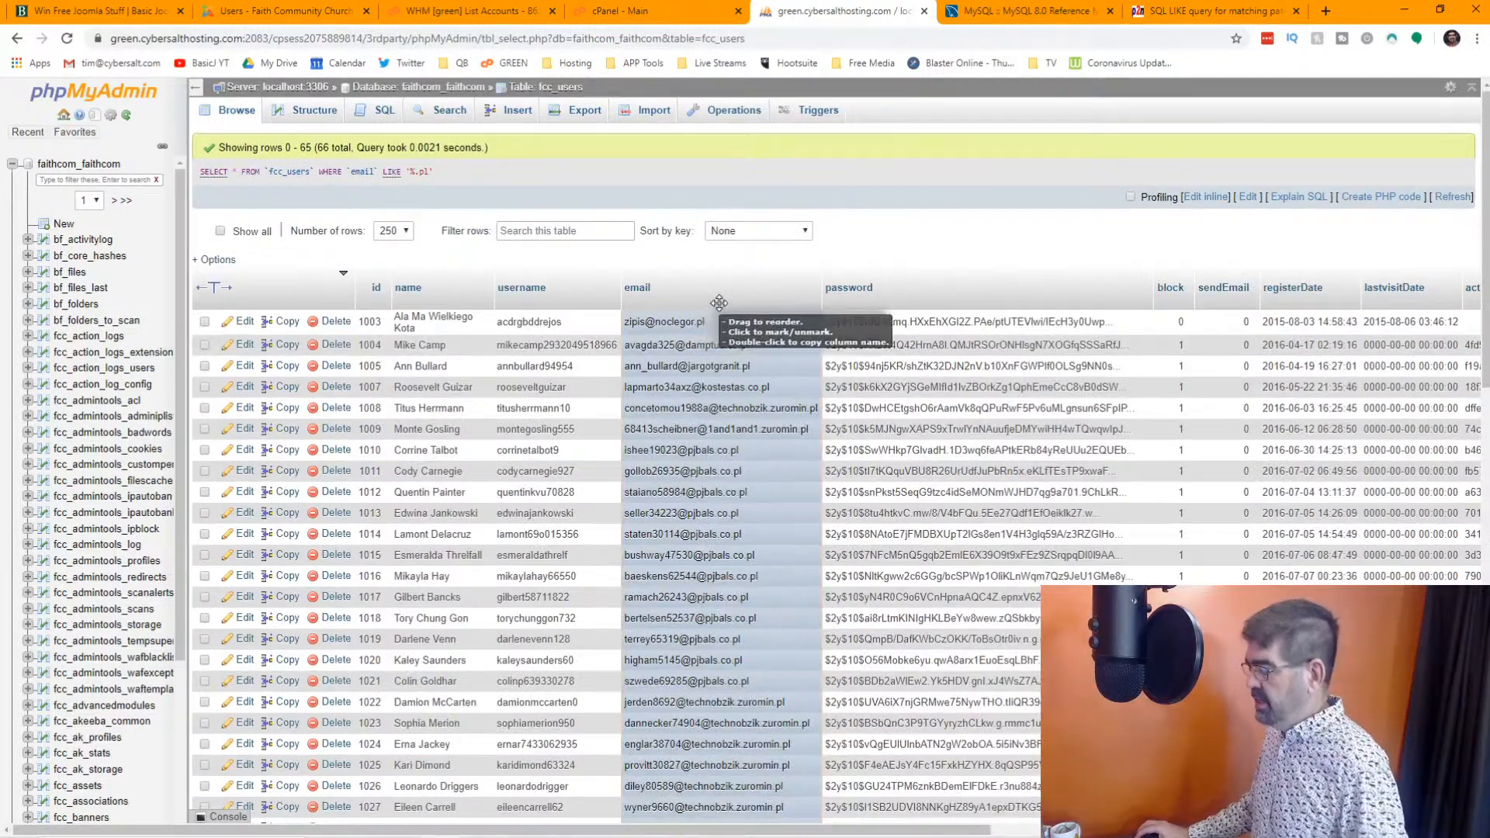
scroll(702, 295, "down", 5)
scroll(693, 299, "down", 3)
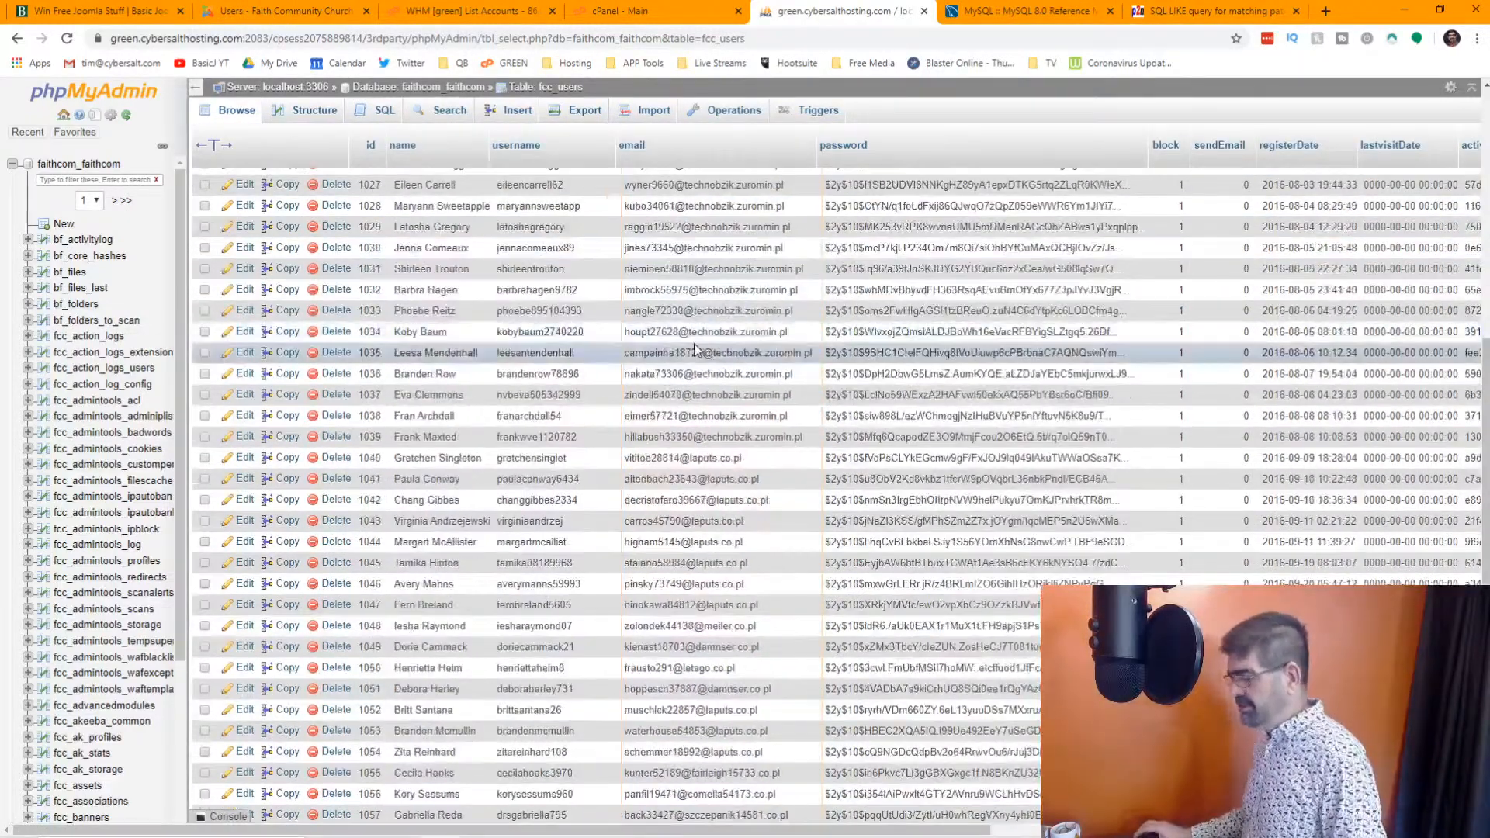
scroll(695, 349, "down", 5)
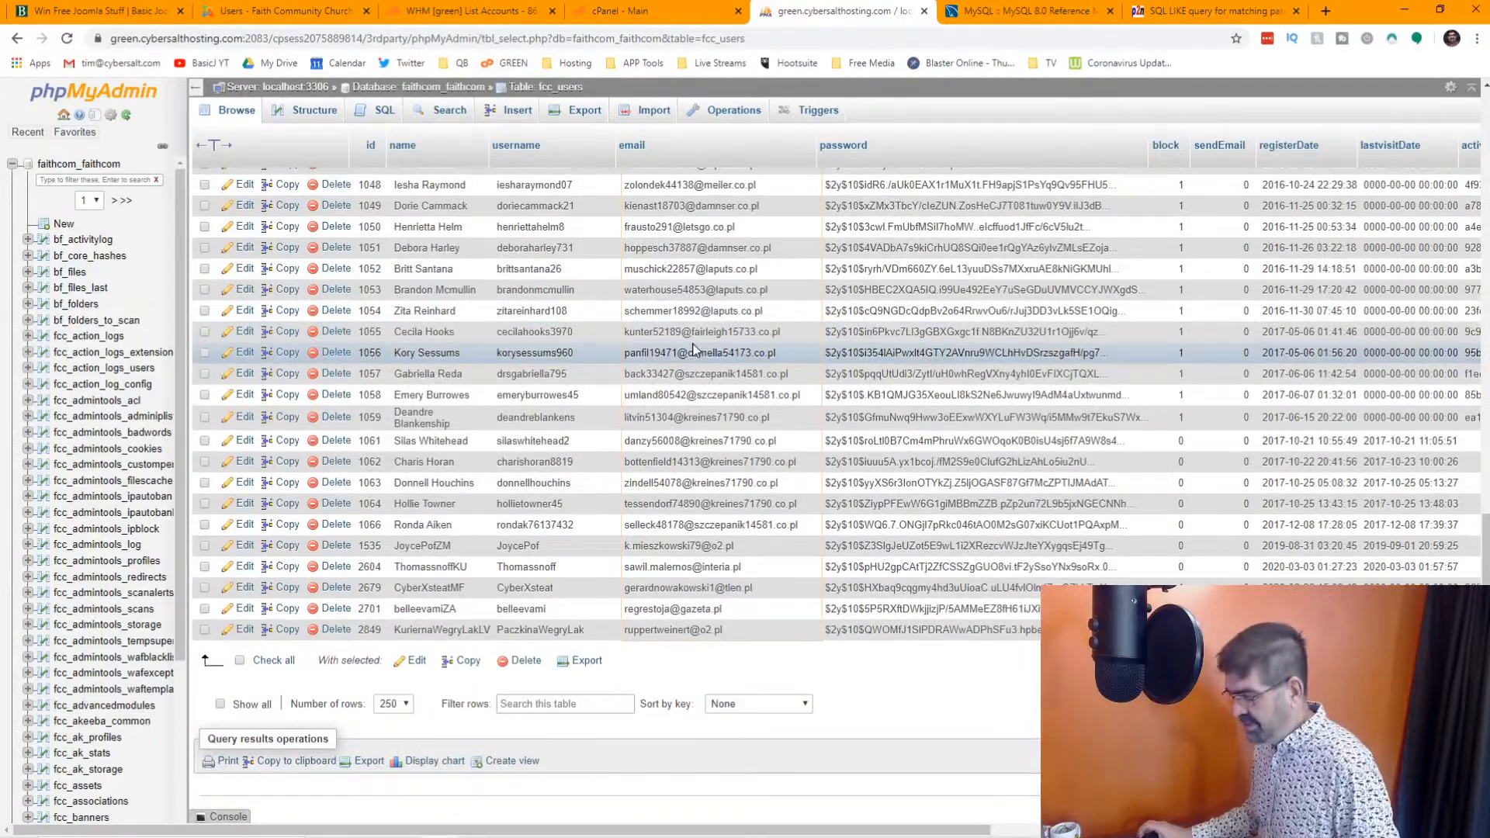
key("Home")
scroll(232, 357, "down", 10)
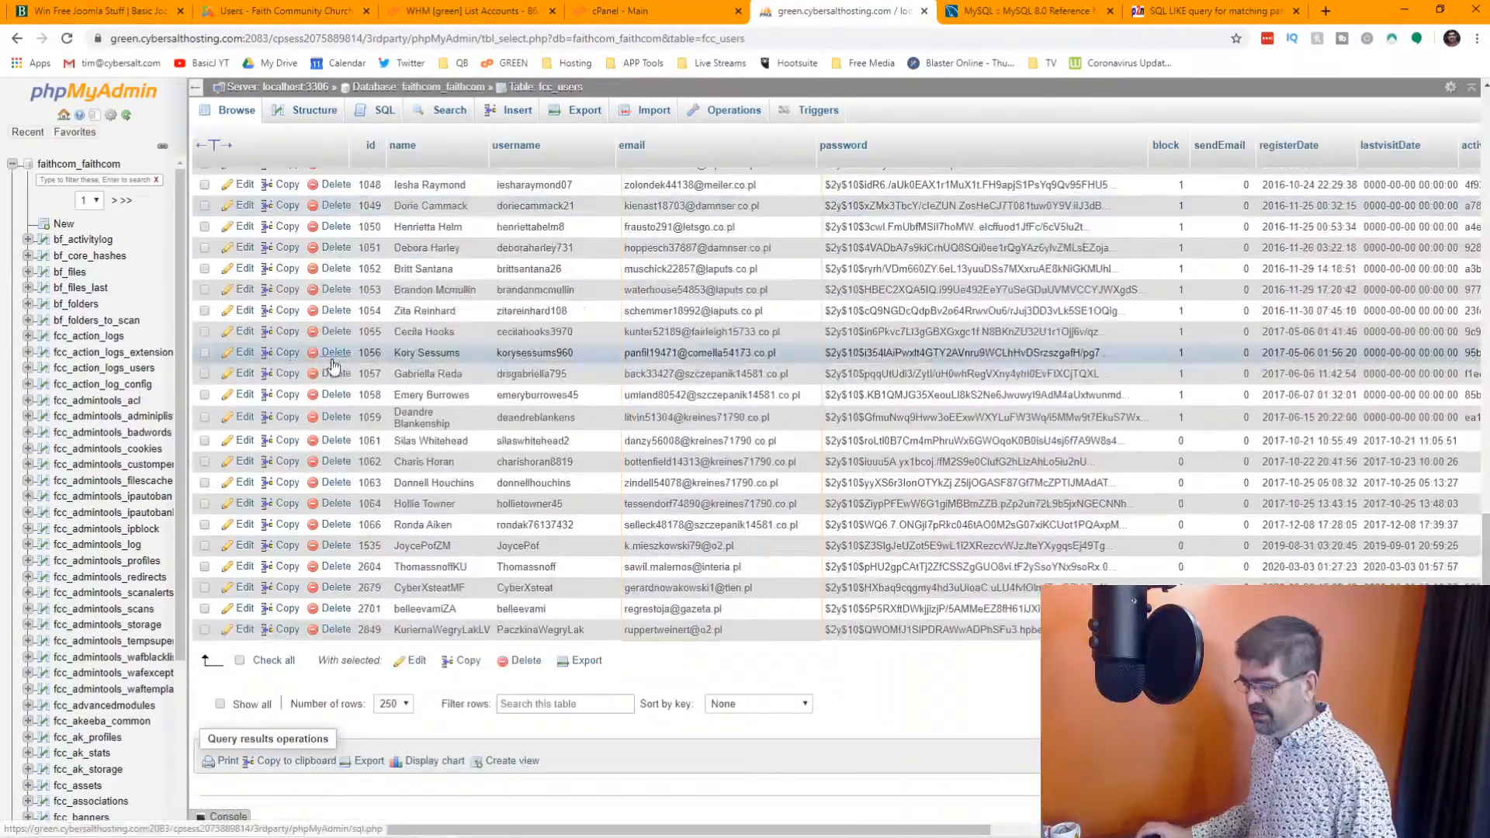
Try to delete all the listed .pl accounts, reviewing the generated DELETE queries, and return to browsing the fcc_users table
left_click(240, 661)
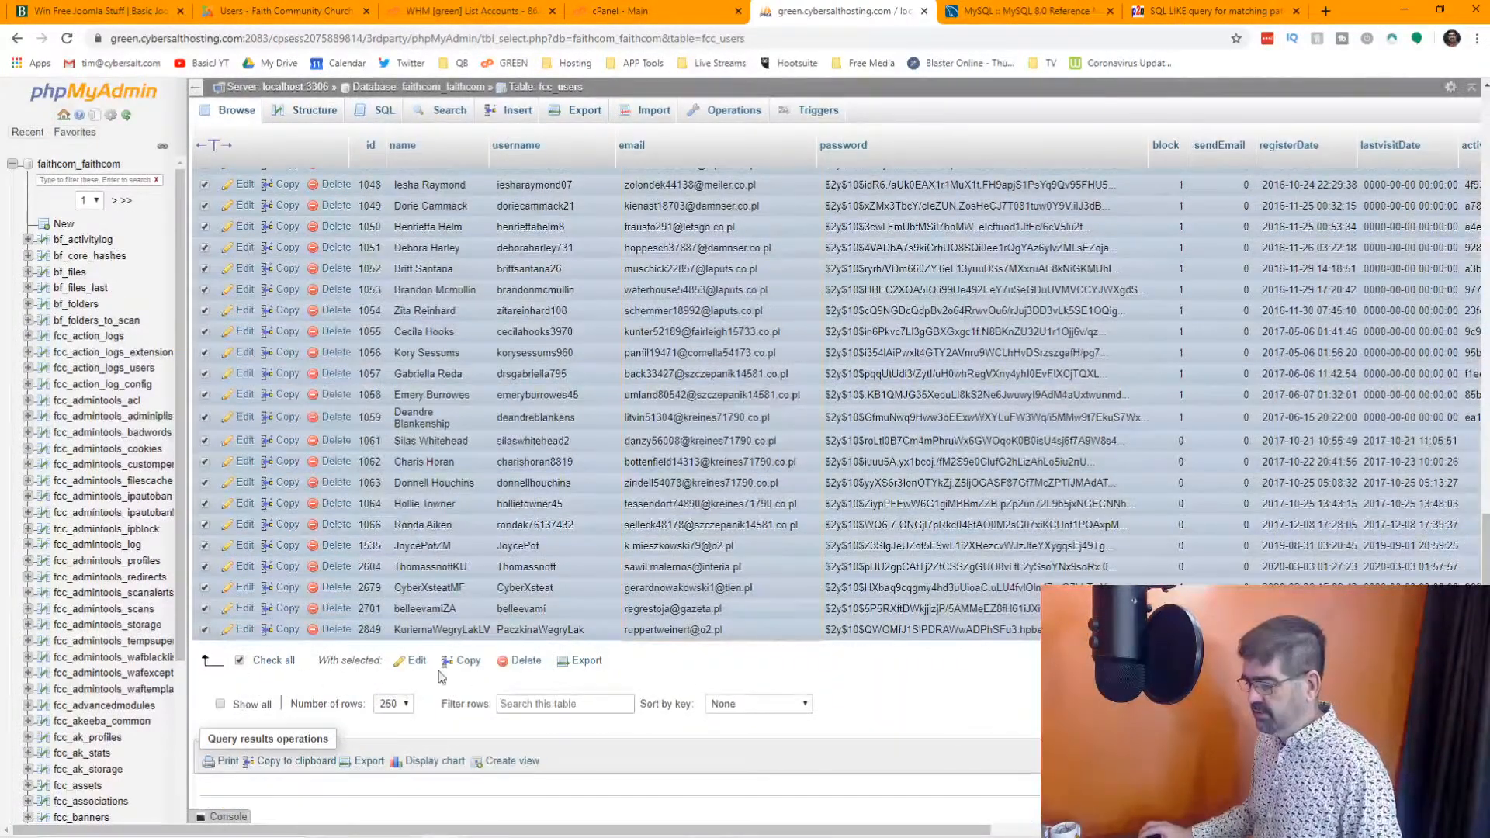
left_click(524, 663)
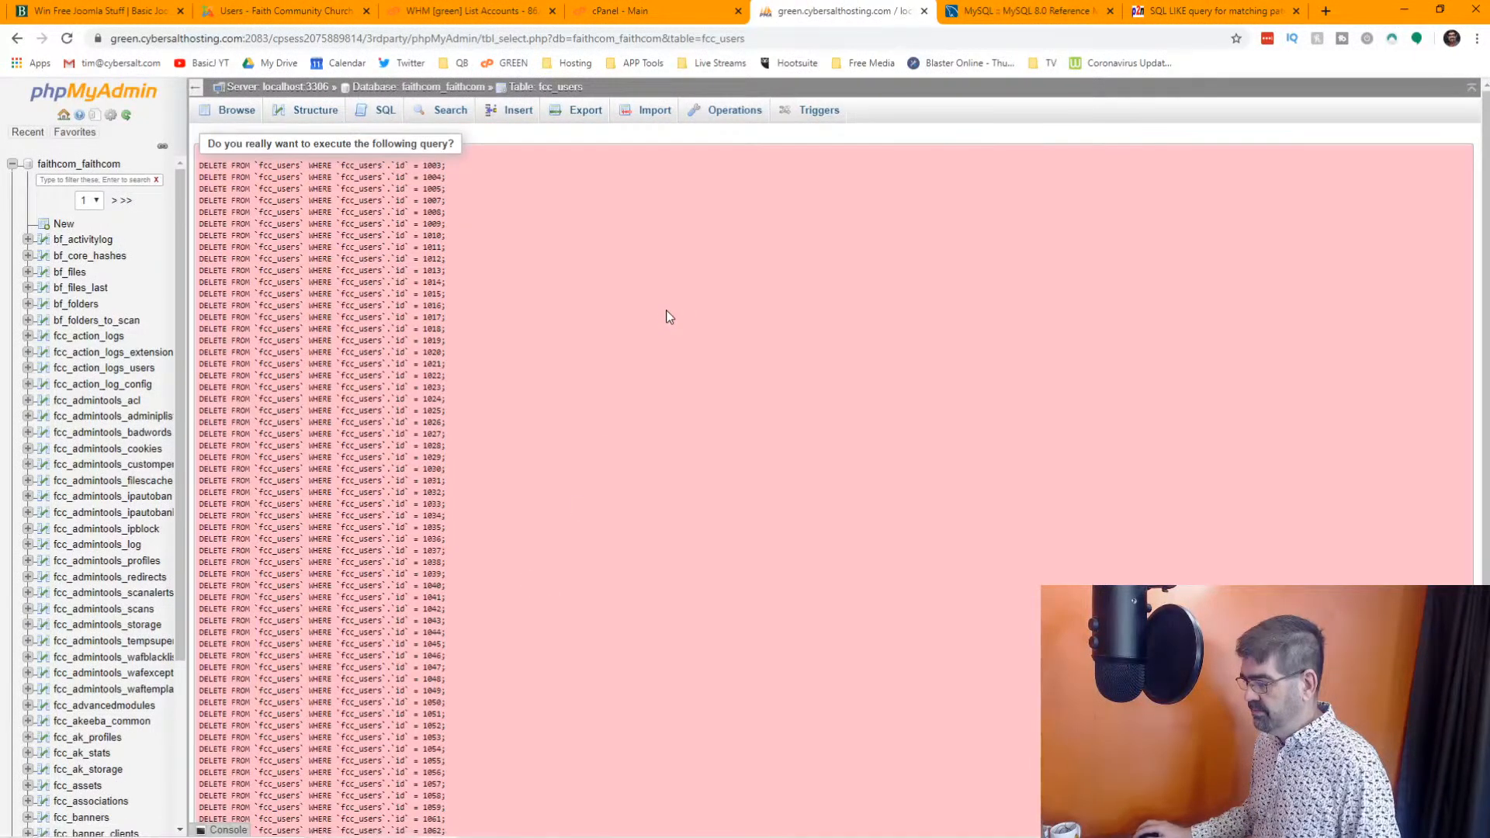
scroll(329, 241, "down", 2)
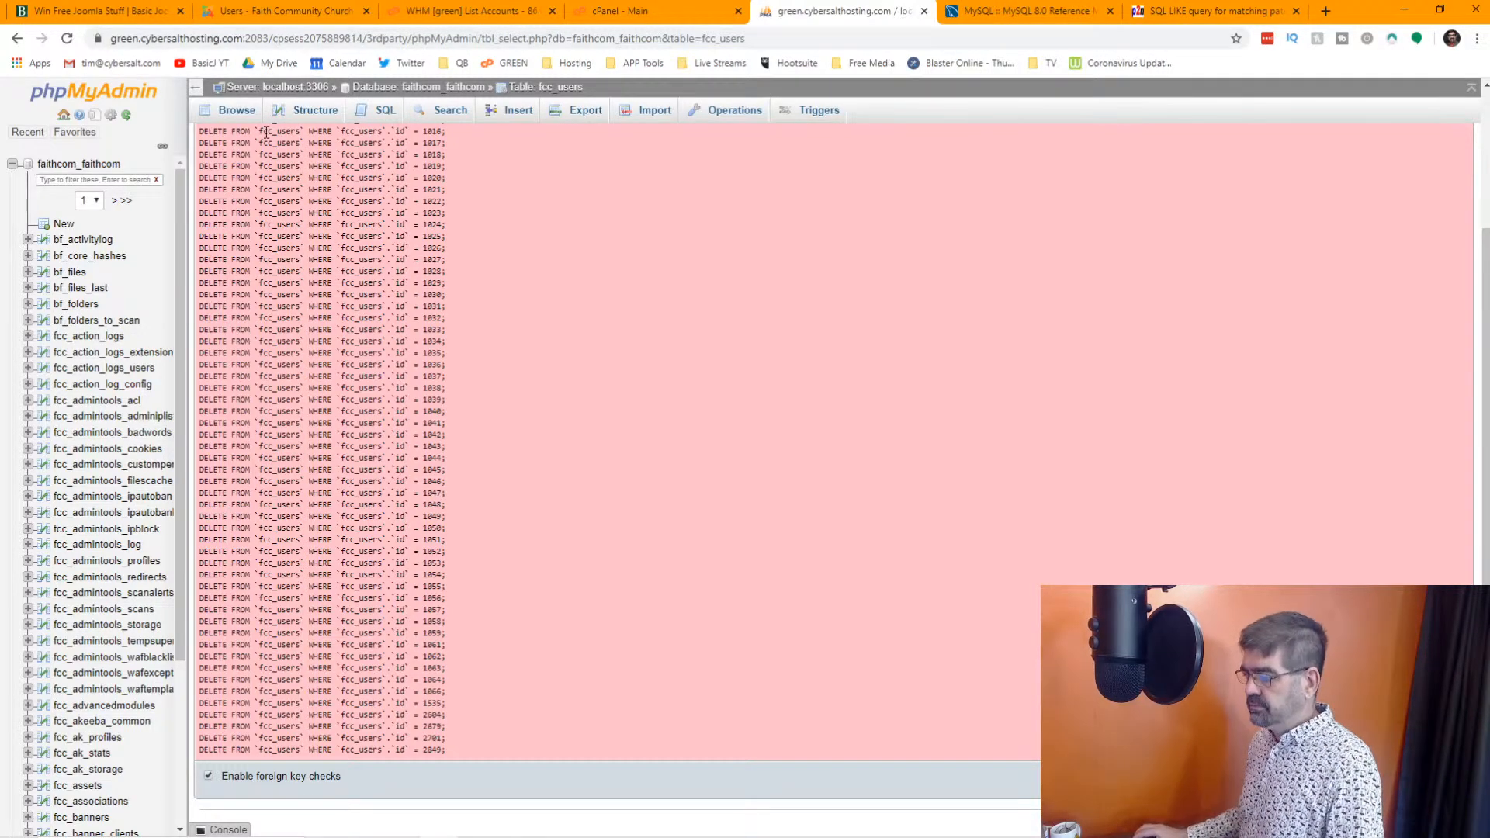
scroll(416, 203, "up", 2)
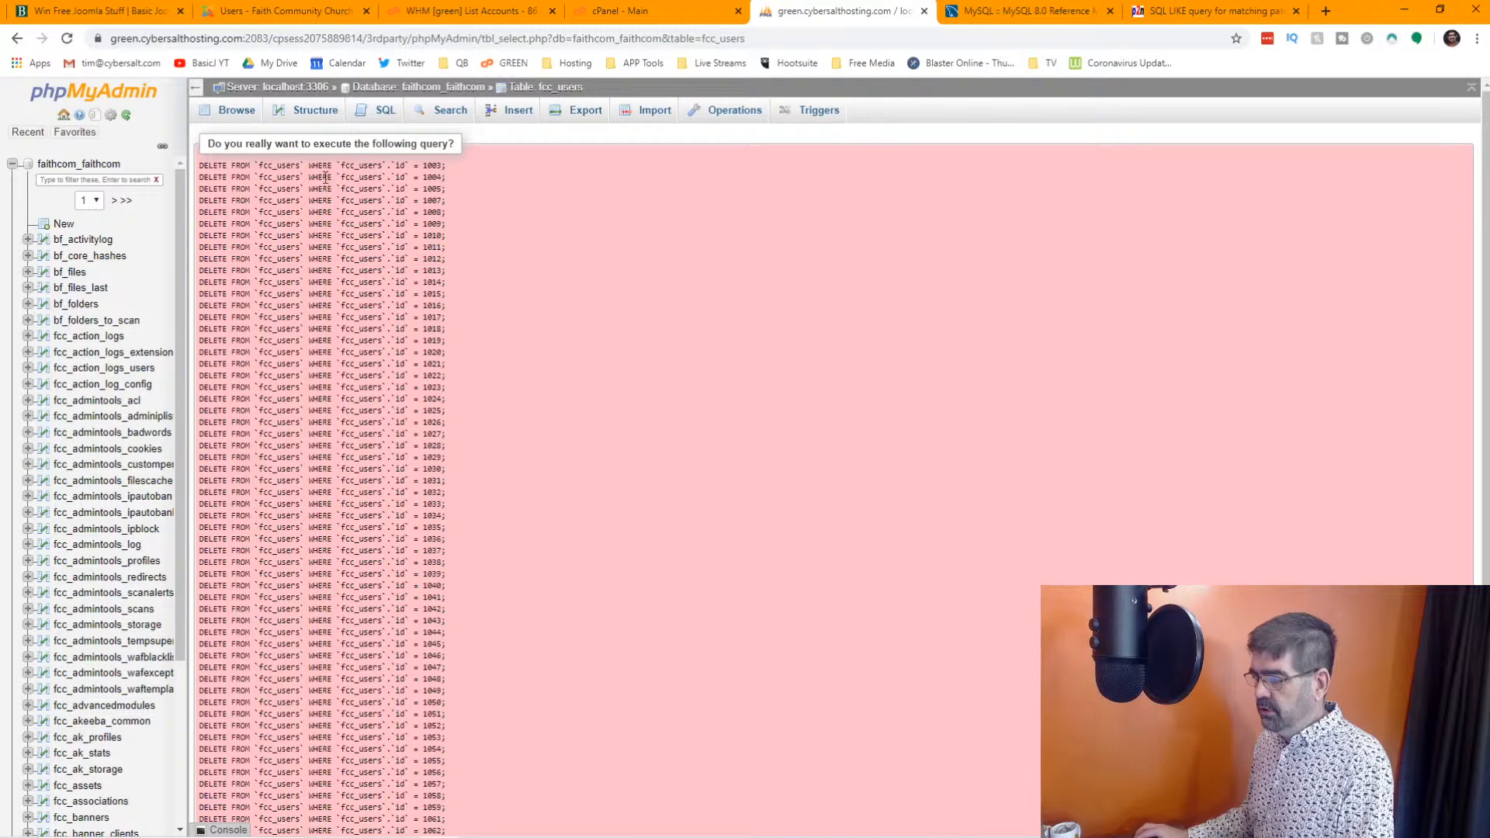
left_click(233, 109)
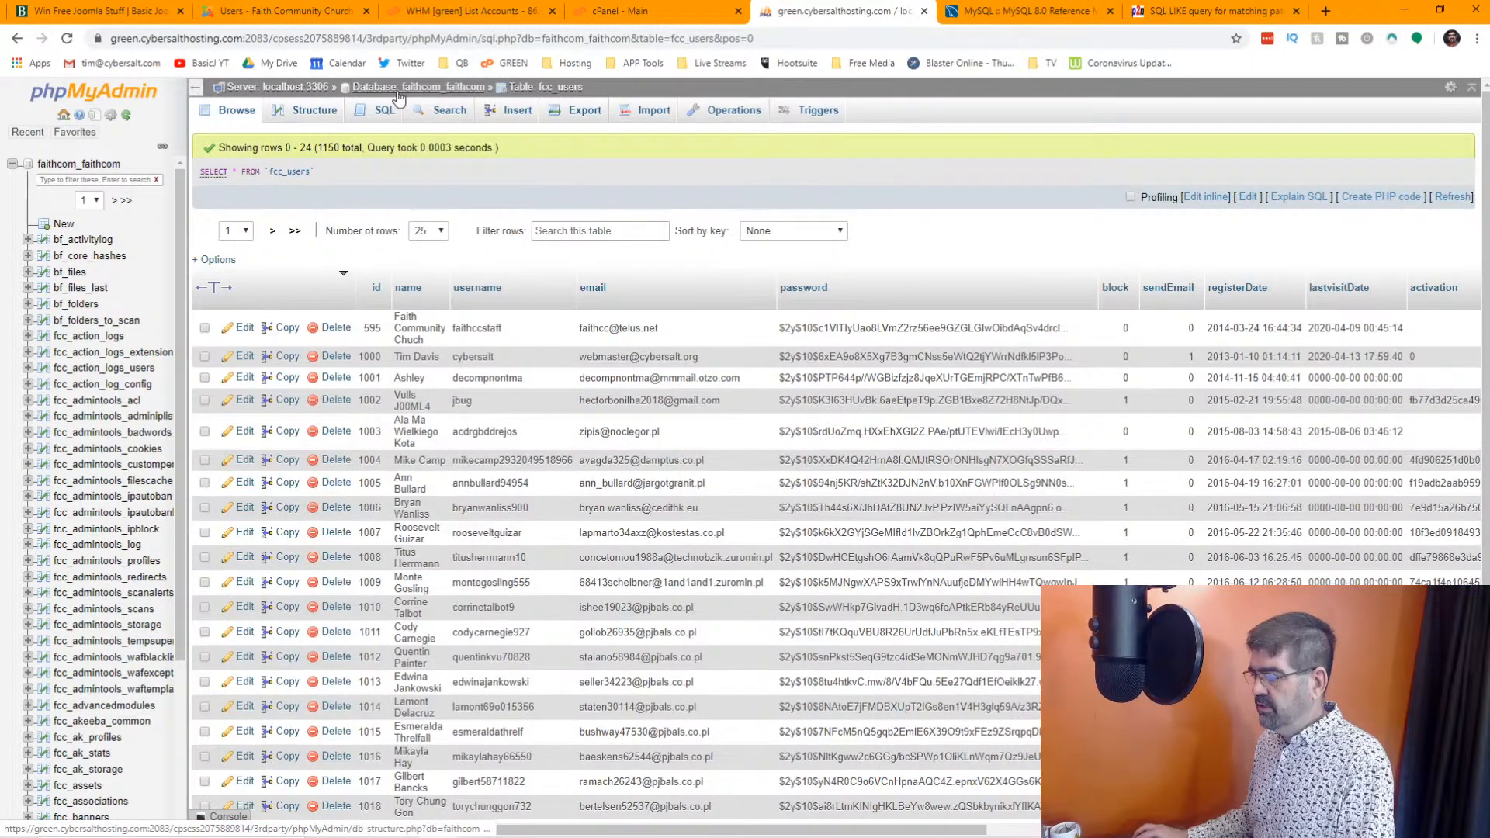
Open the faithcom_faithcom database's table list and filter it by the word "user"
left_click(397, 92)
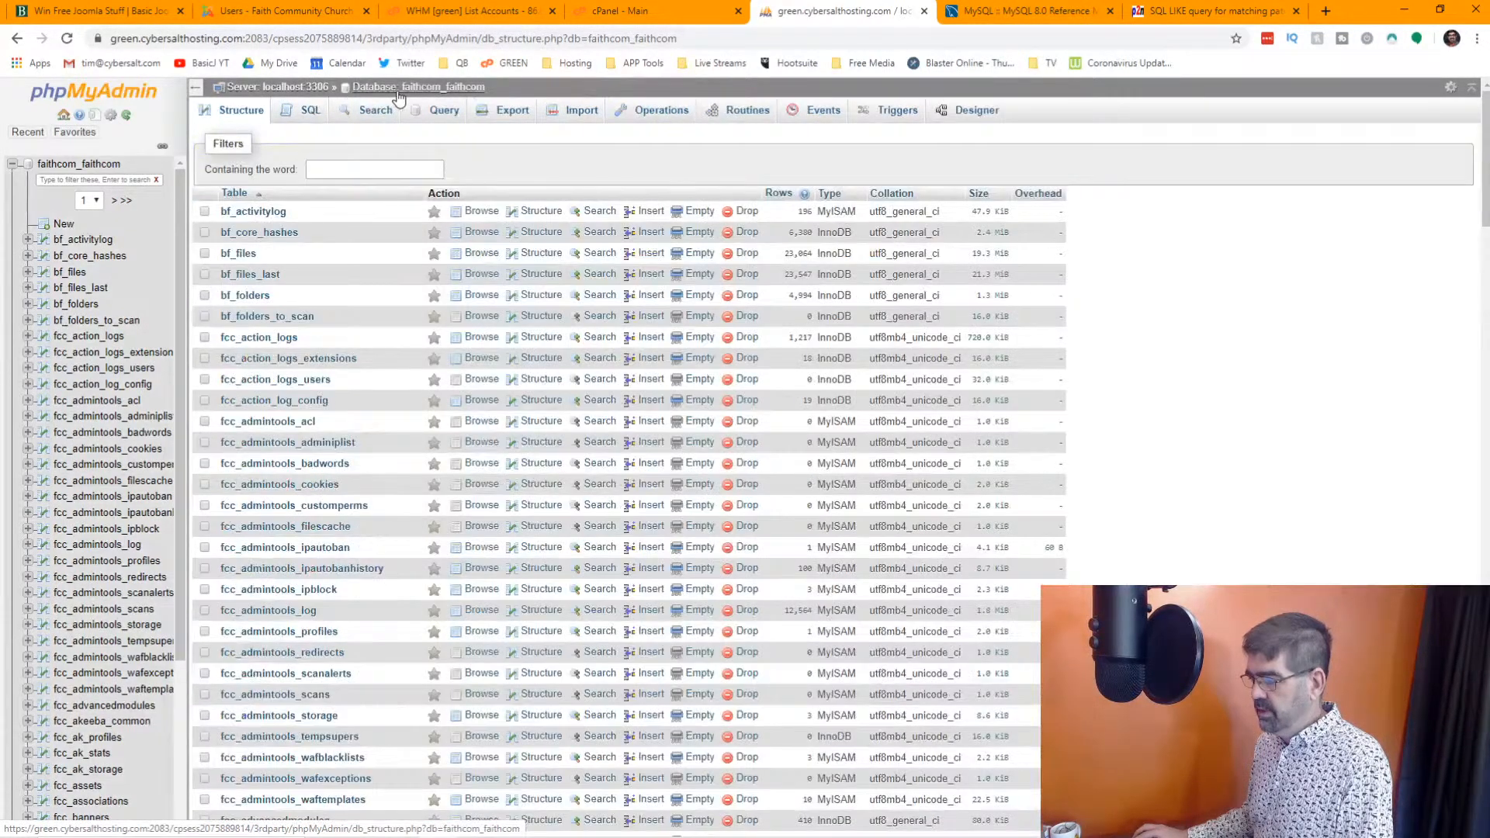
left_click(364, 170)
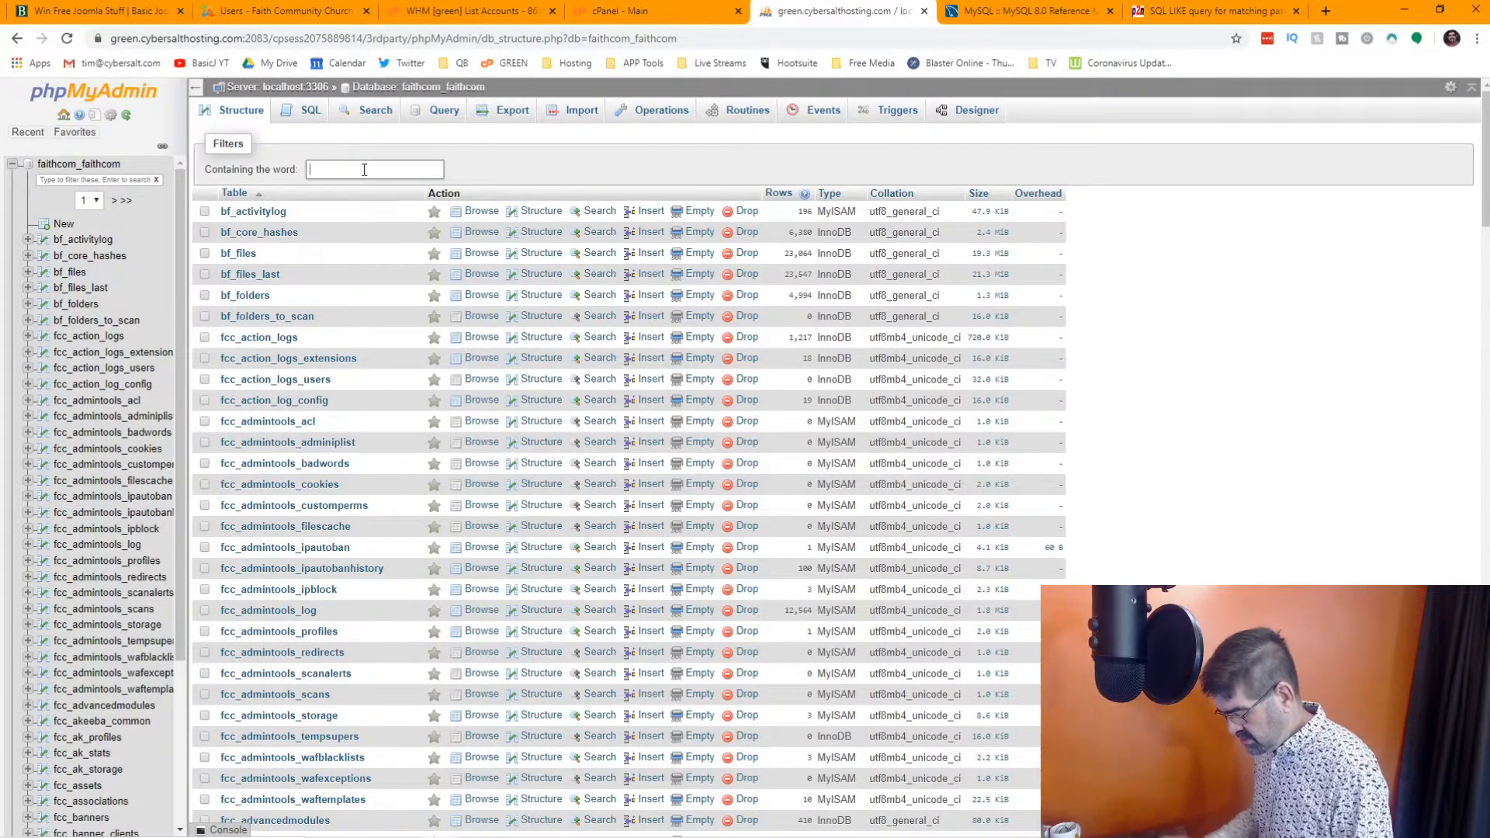
type("user")
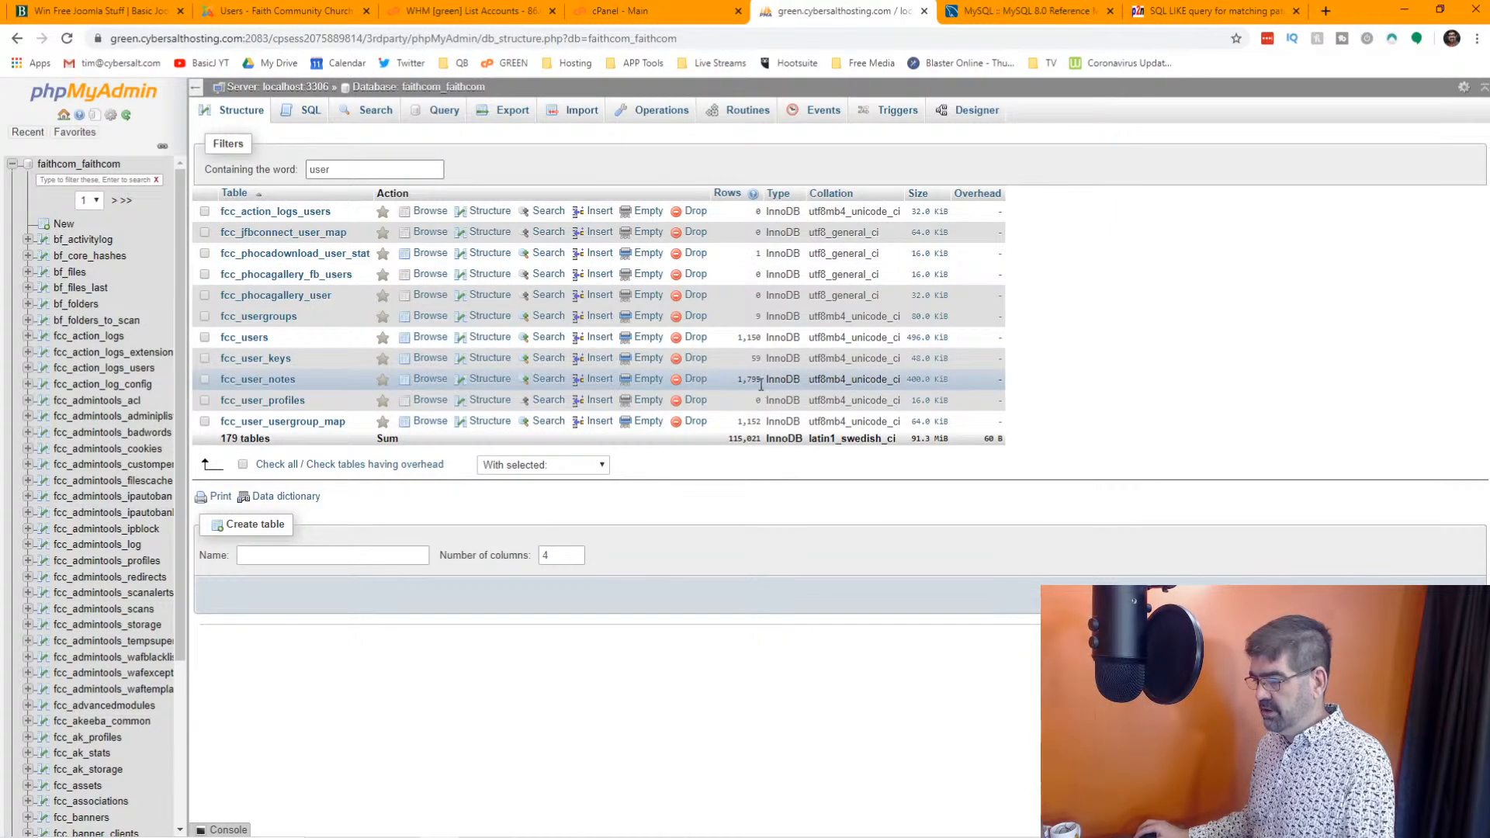
Browse the fcc_user_notes table and examine its sign-up IP address notes
left_click(430, 380)
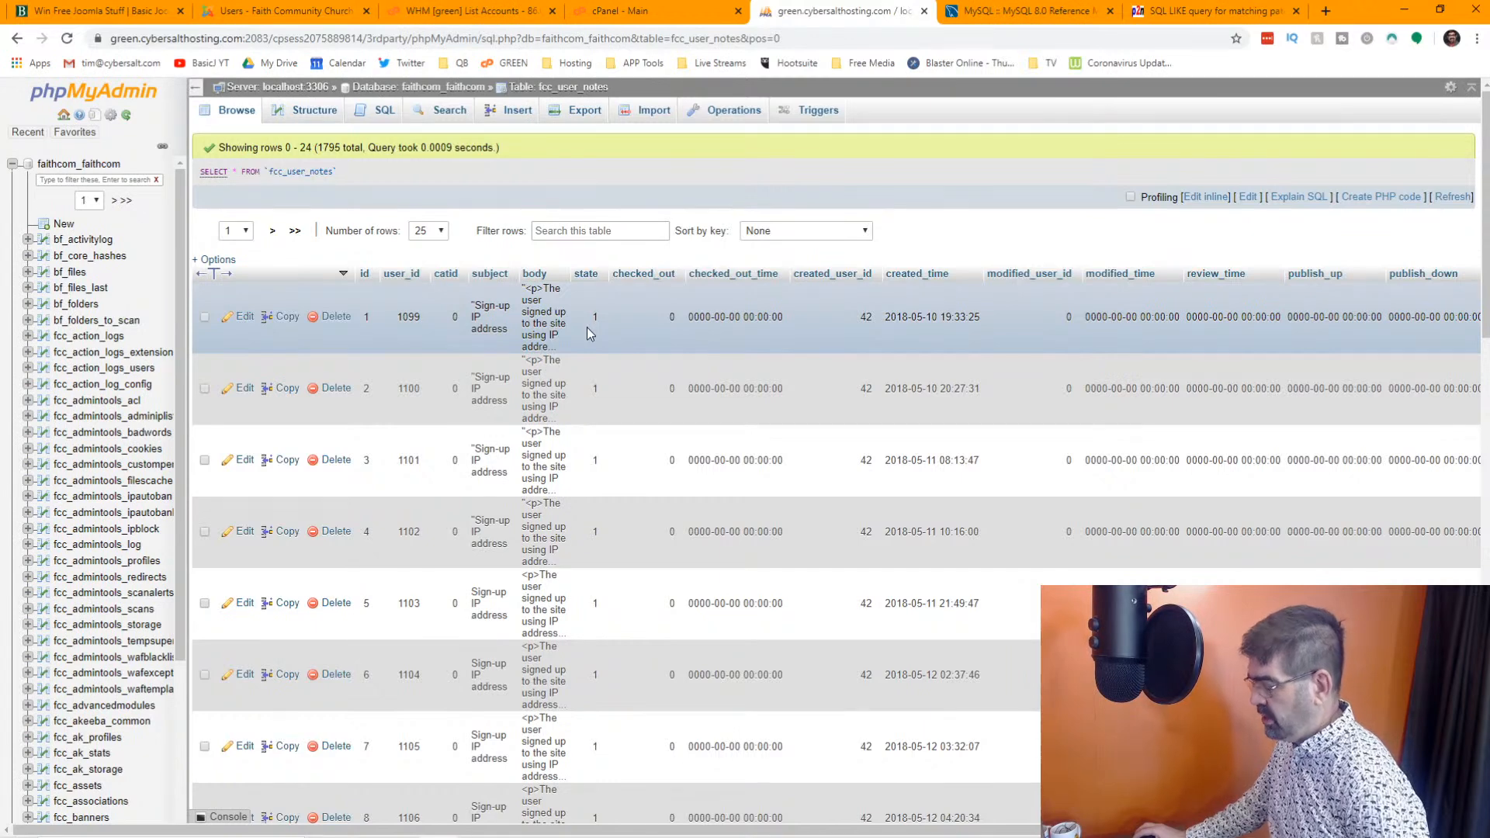
scroll(588, 334, "down", 2)
scroll(588, 333, "up", 2)
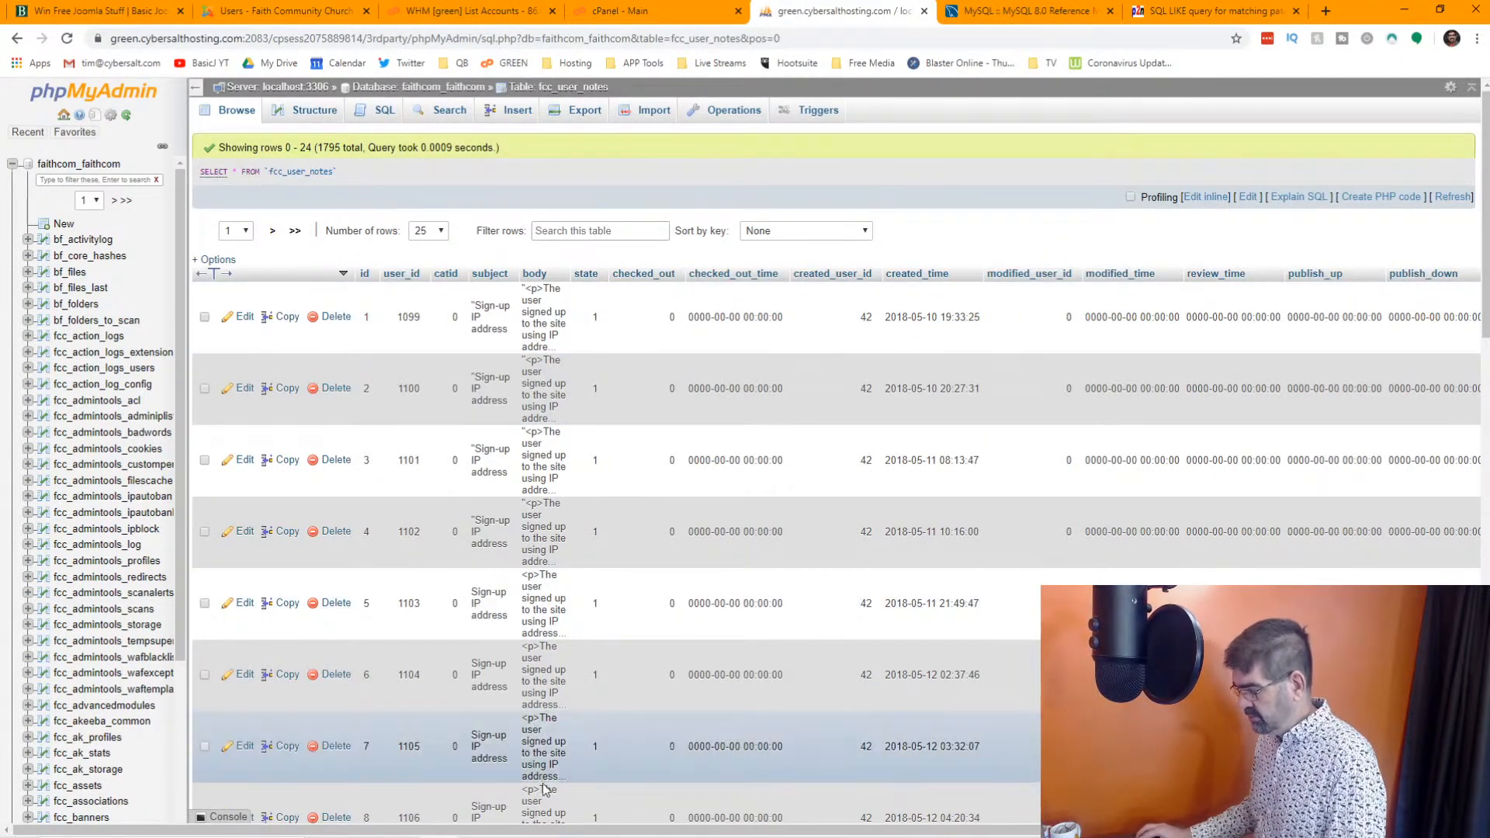
left_click_drag(543, 830, 576, 831)
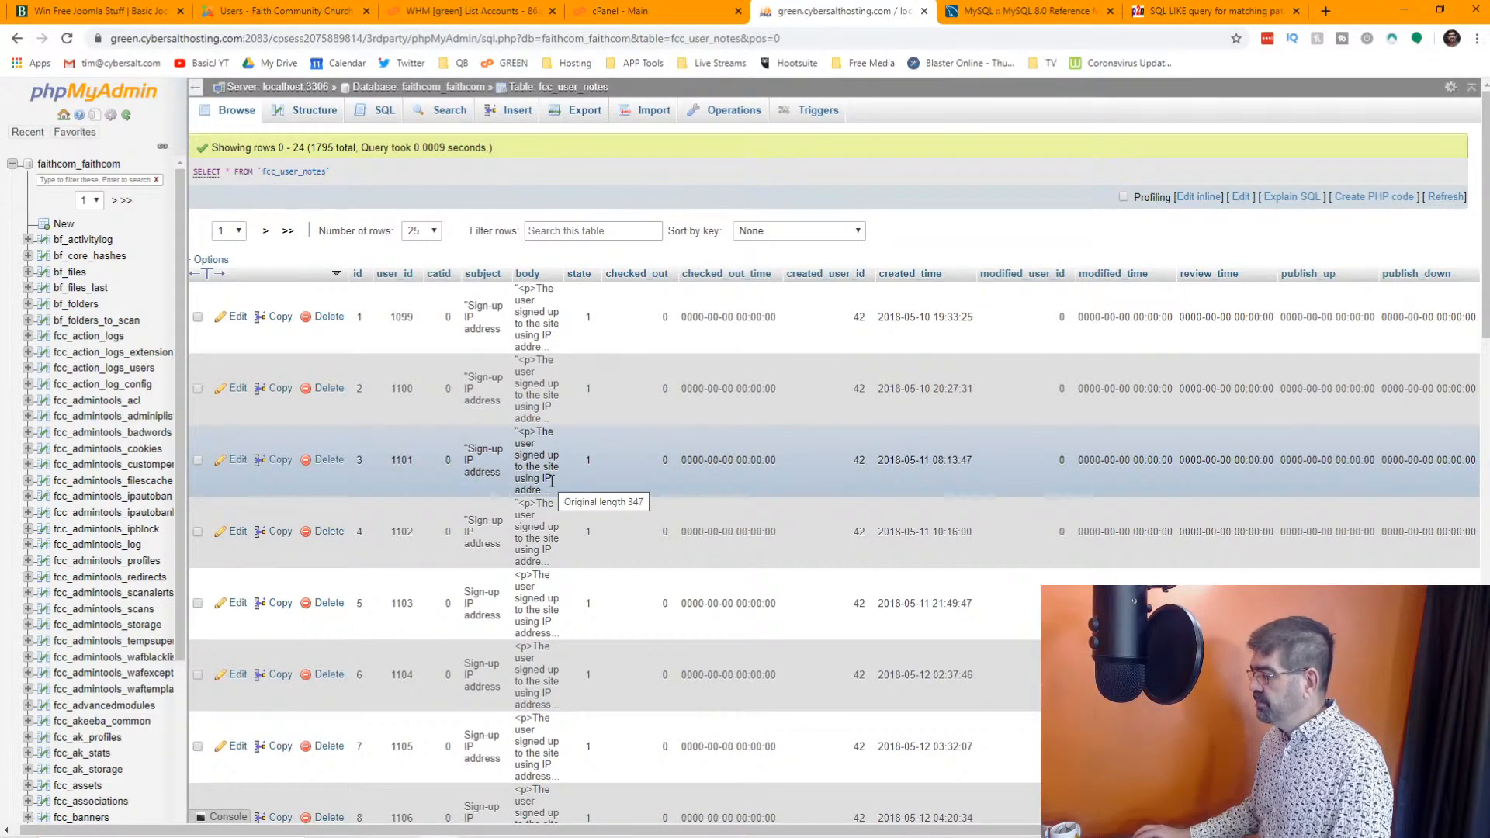
scroll(551, 481, "down", 15)
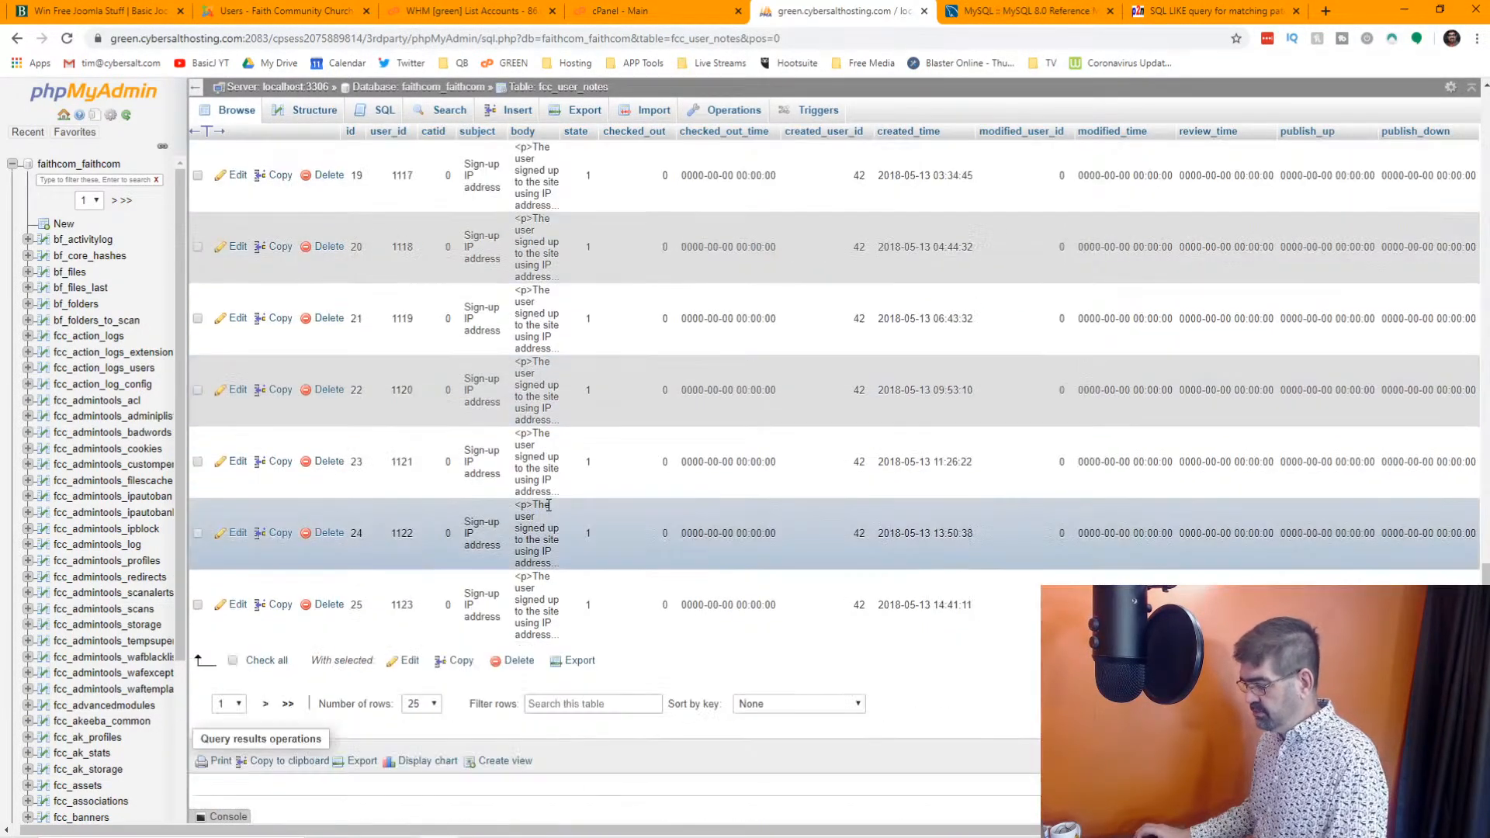
scroll(549, 505, "up", 15)
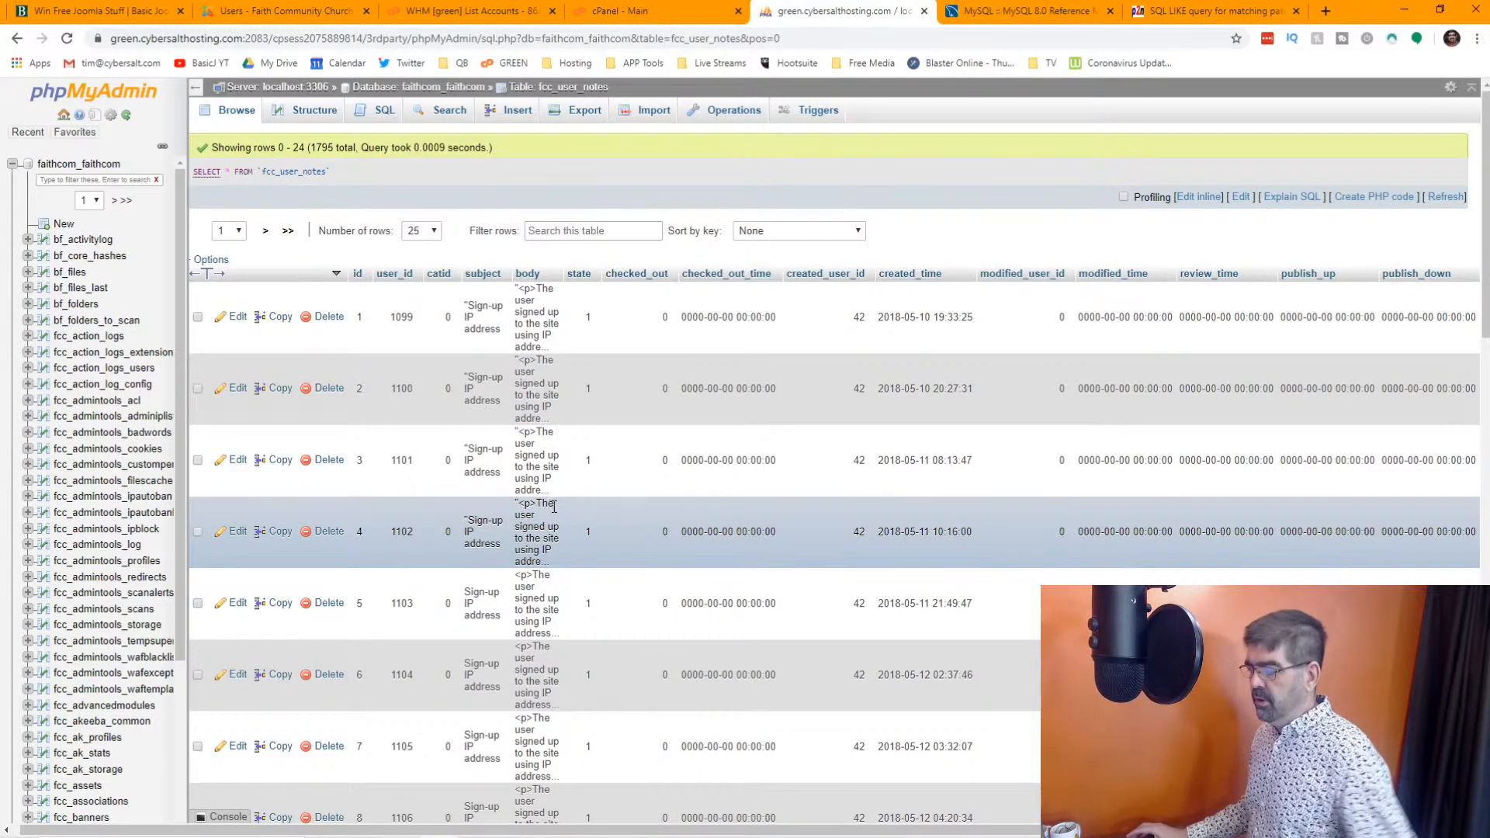
Switch to the Joomla administrator and open the User Actions Log
left_click(285, 11)
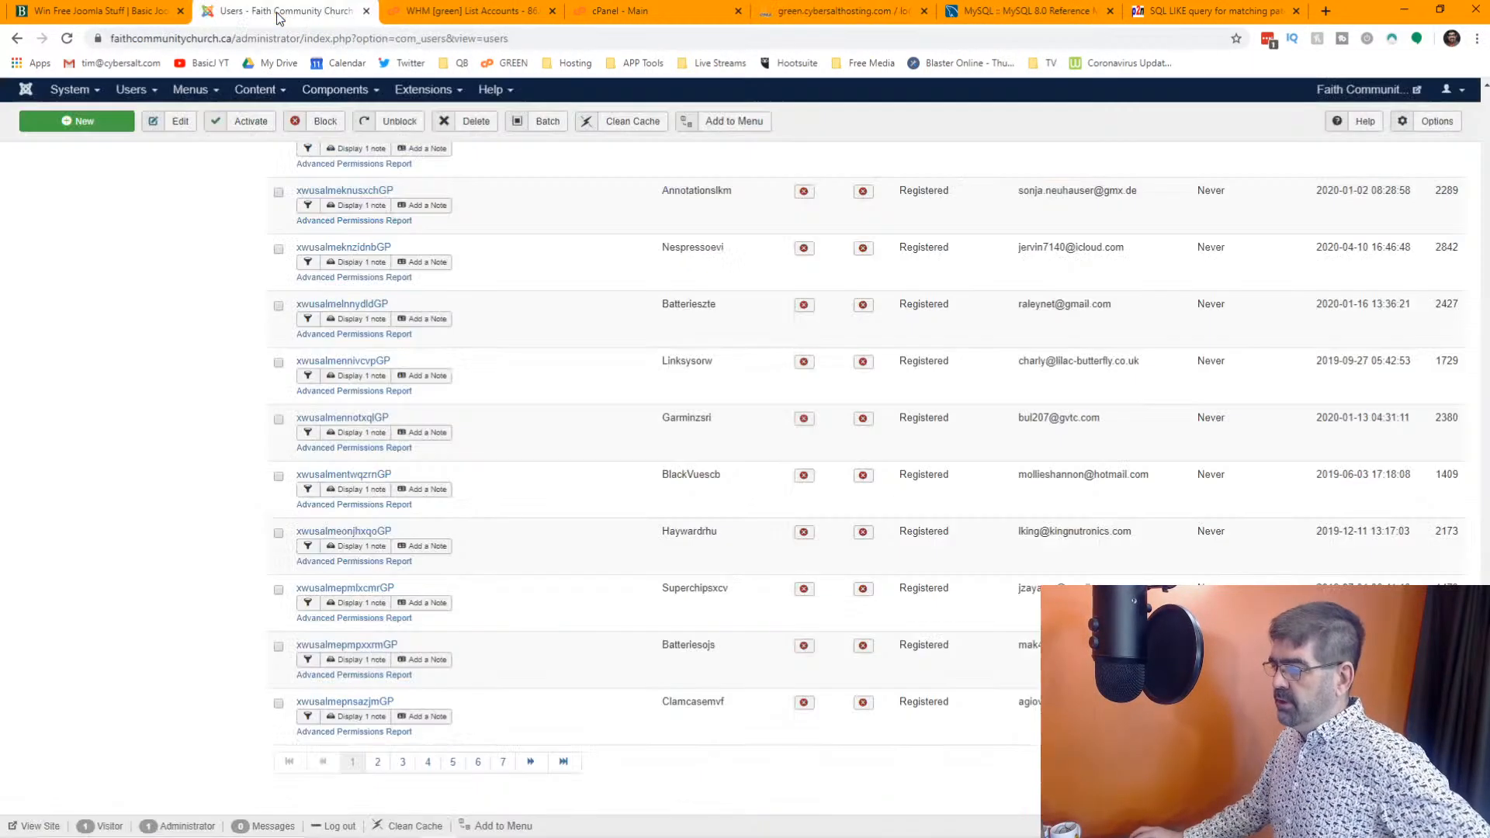
left_click(150, 97)
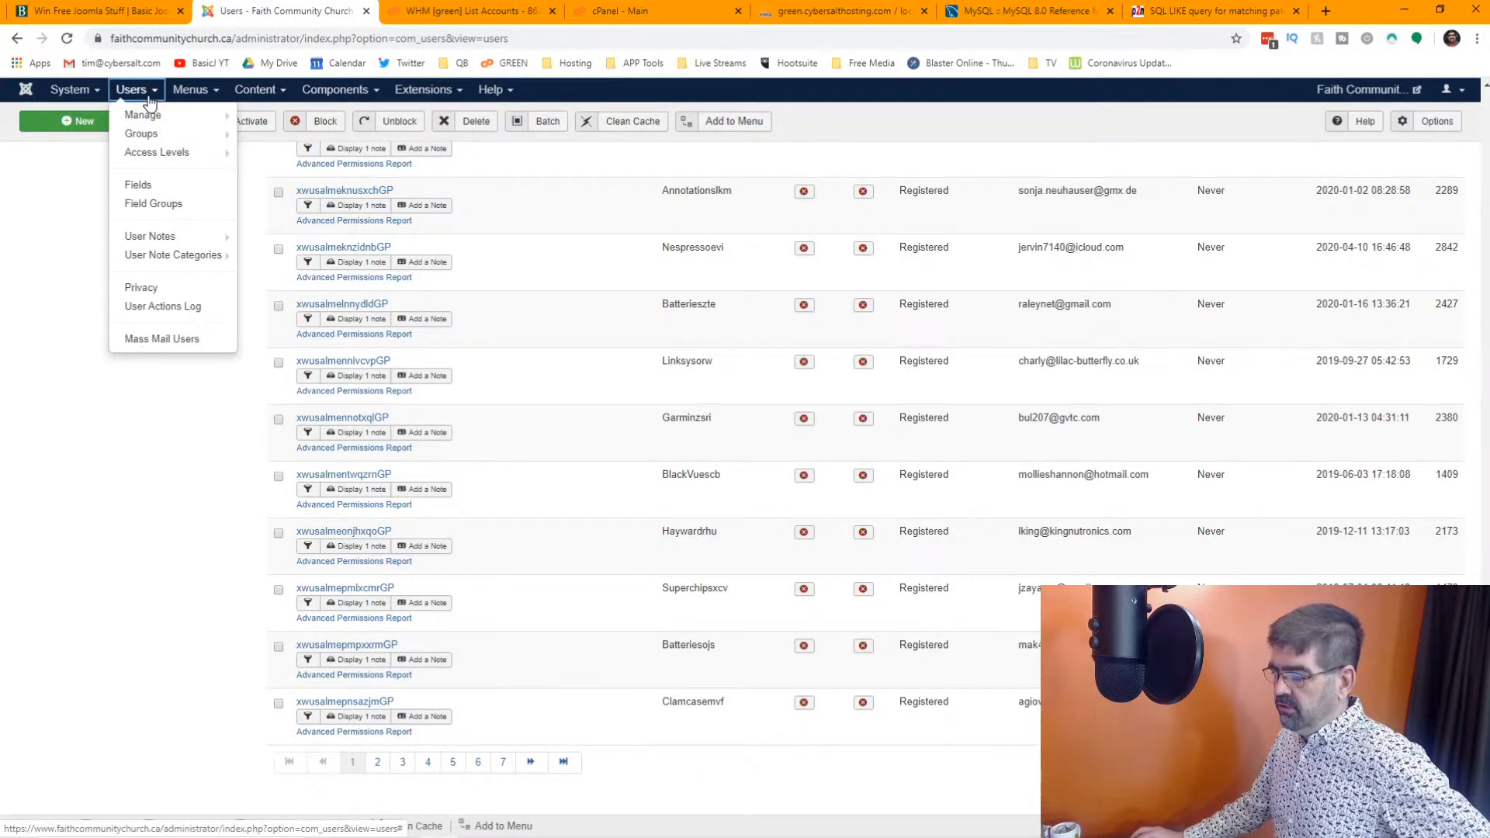
left_click(168, 305)
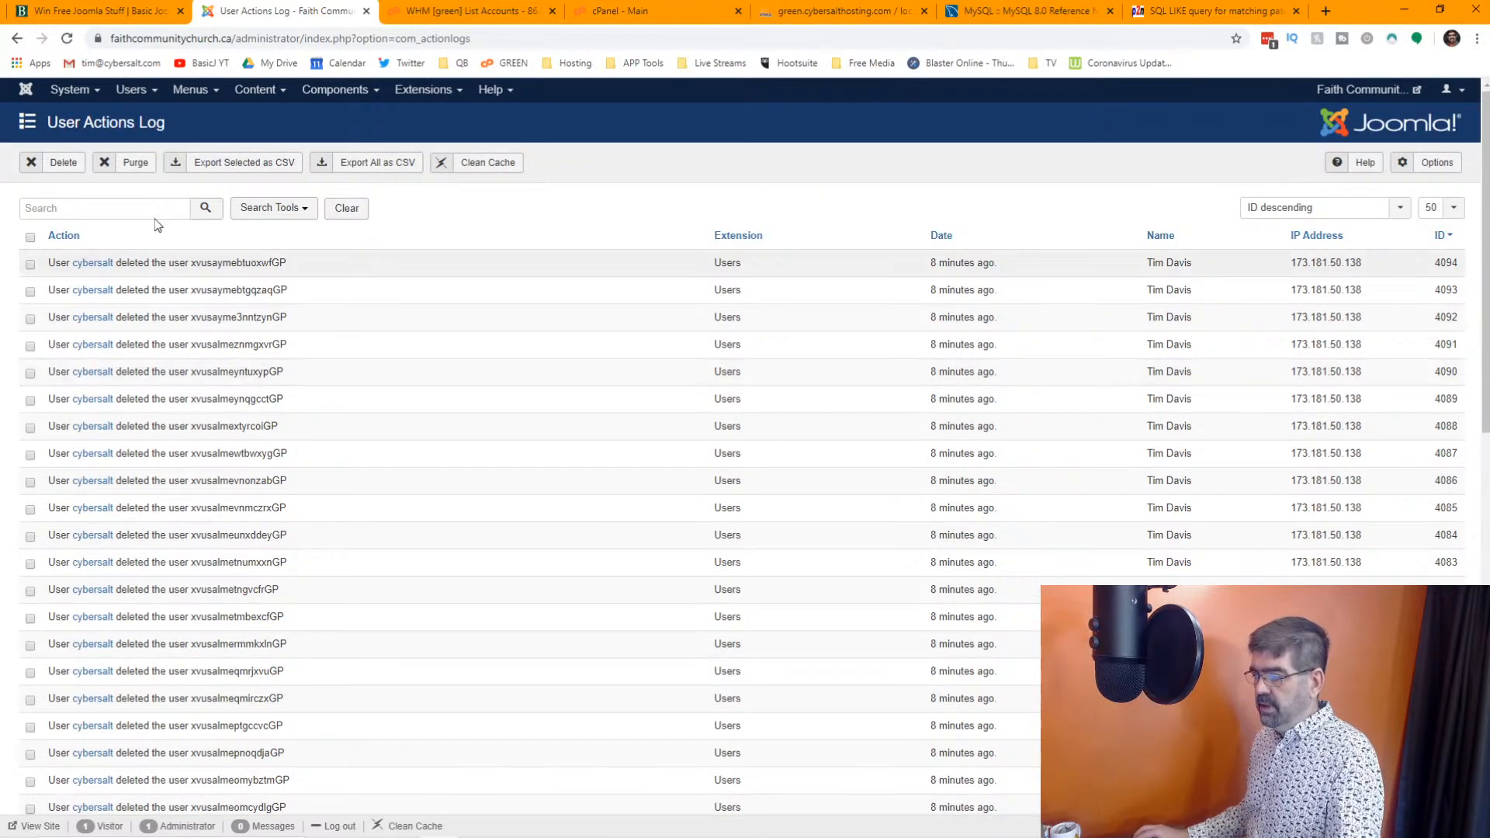
Purge all entries from the User Actions Log
left_click(136, 165)
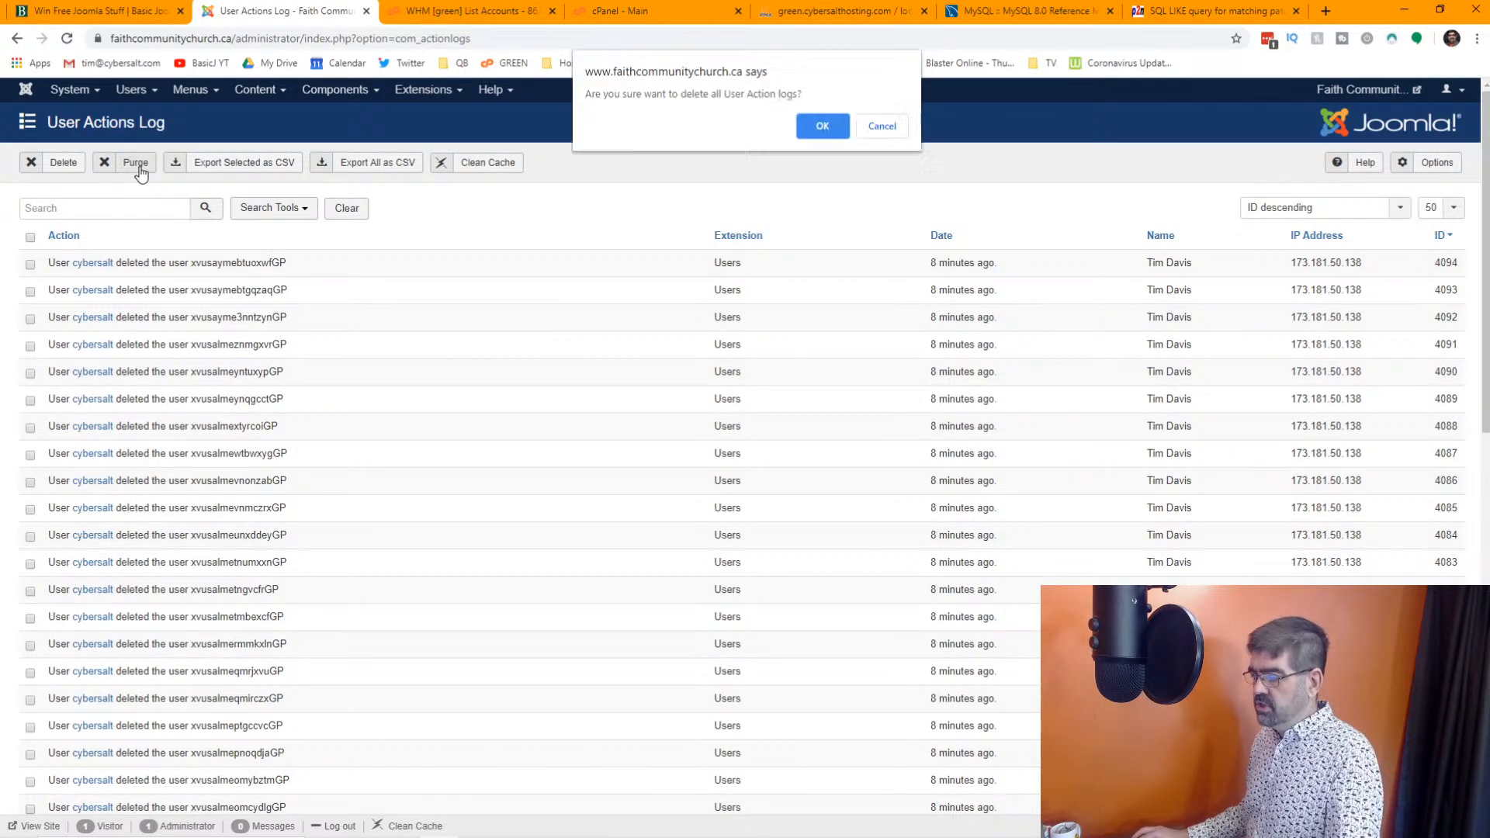
left_click(814, 122)
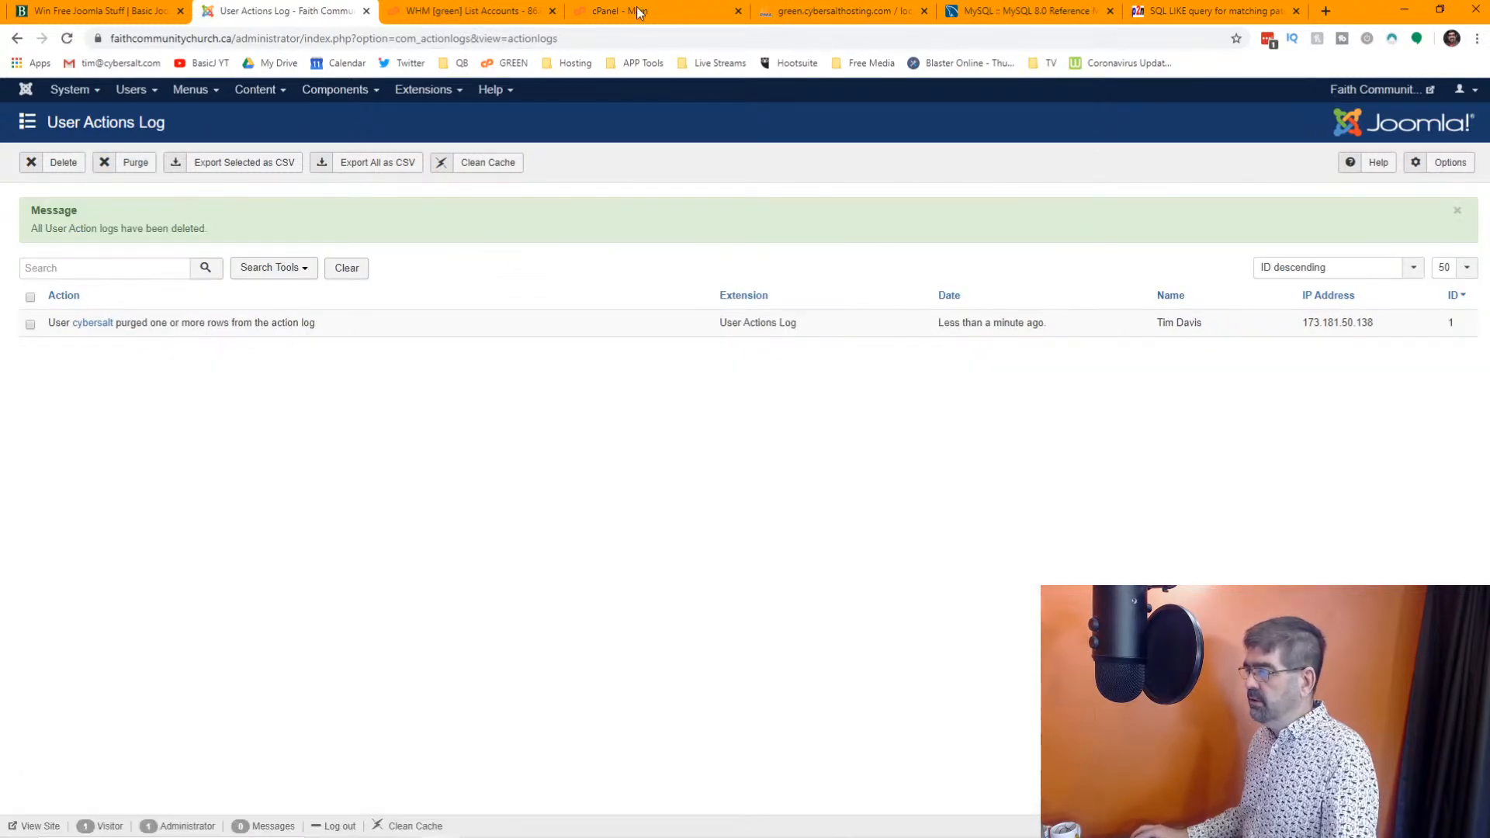
Switch to phpMyAdmin, reload the fcc_user_notes table and look over its sign-up IP address rows
left_click(842, 11)
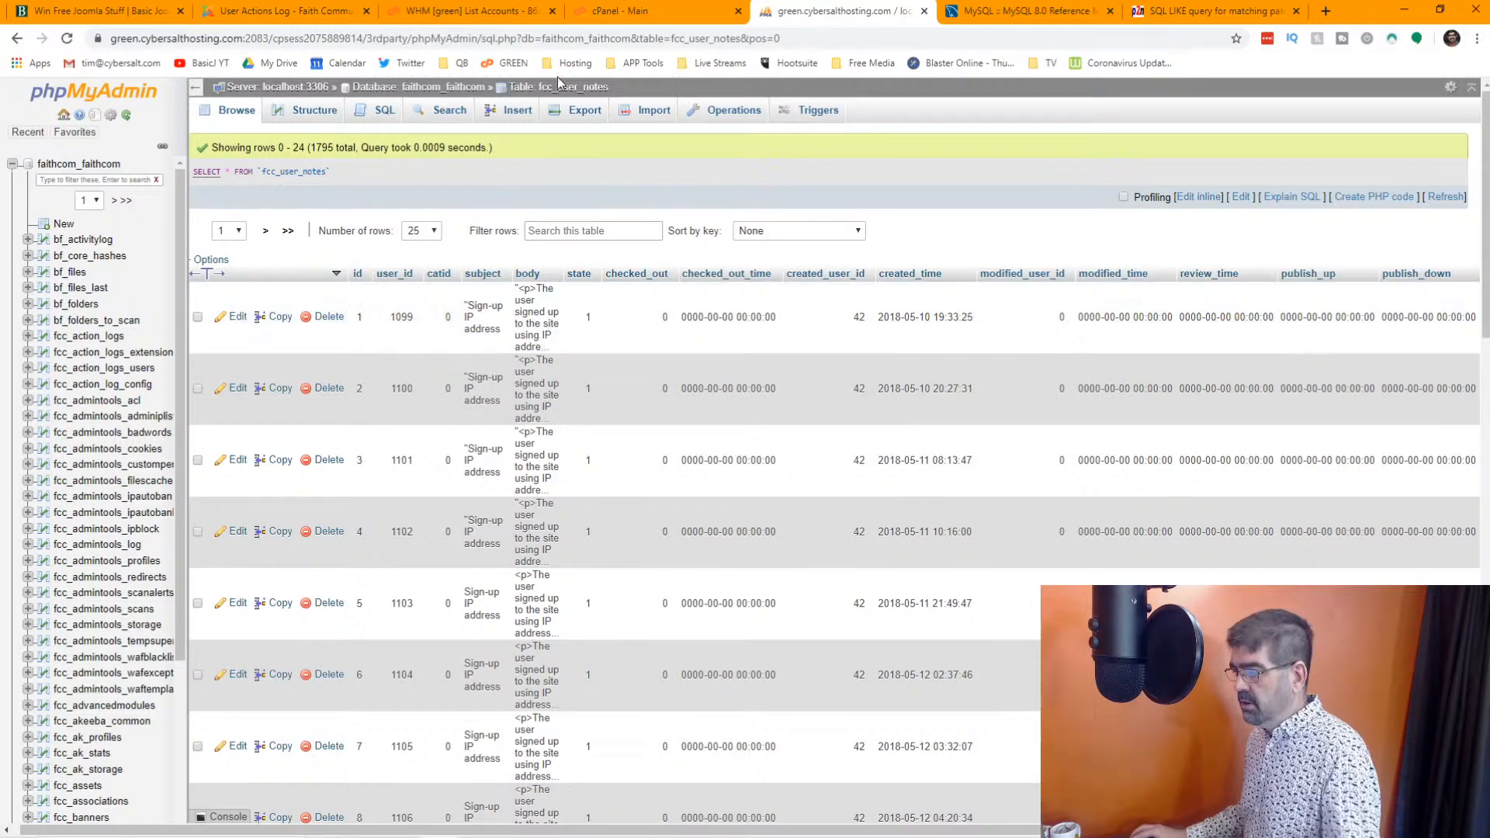
left_click(557, 82)
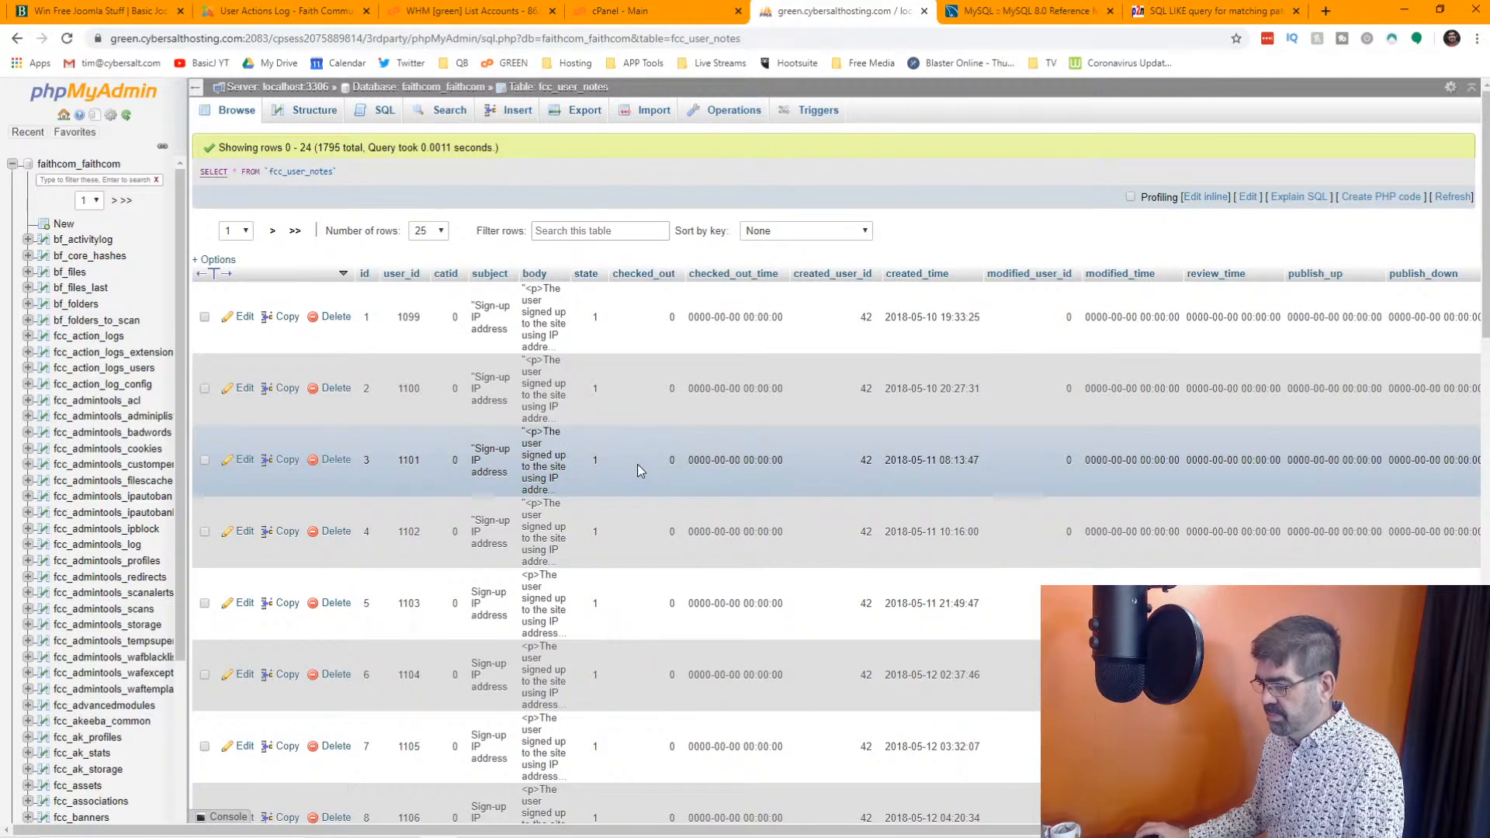
scroll(640, 468, "down", 3)
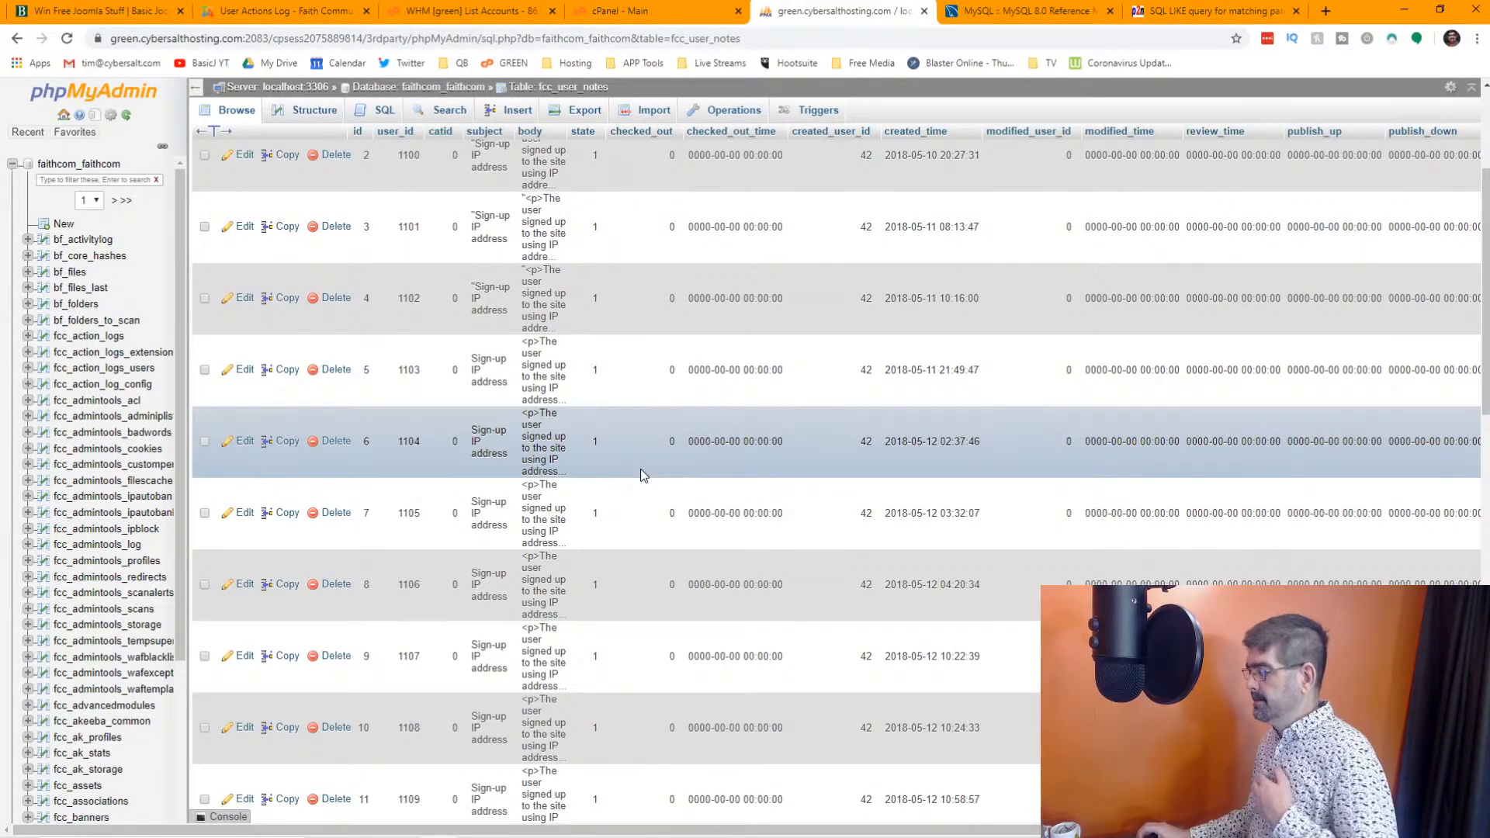
scroll(640, 469, "up", 3)
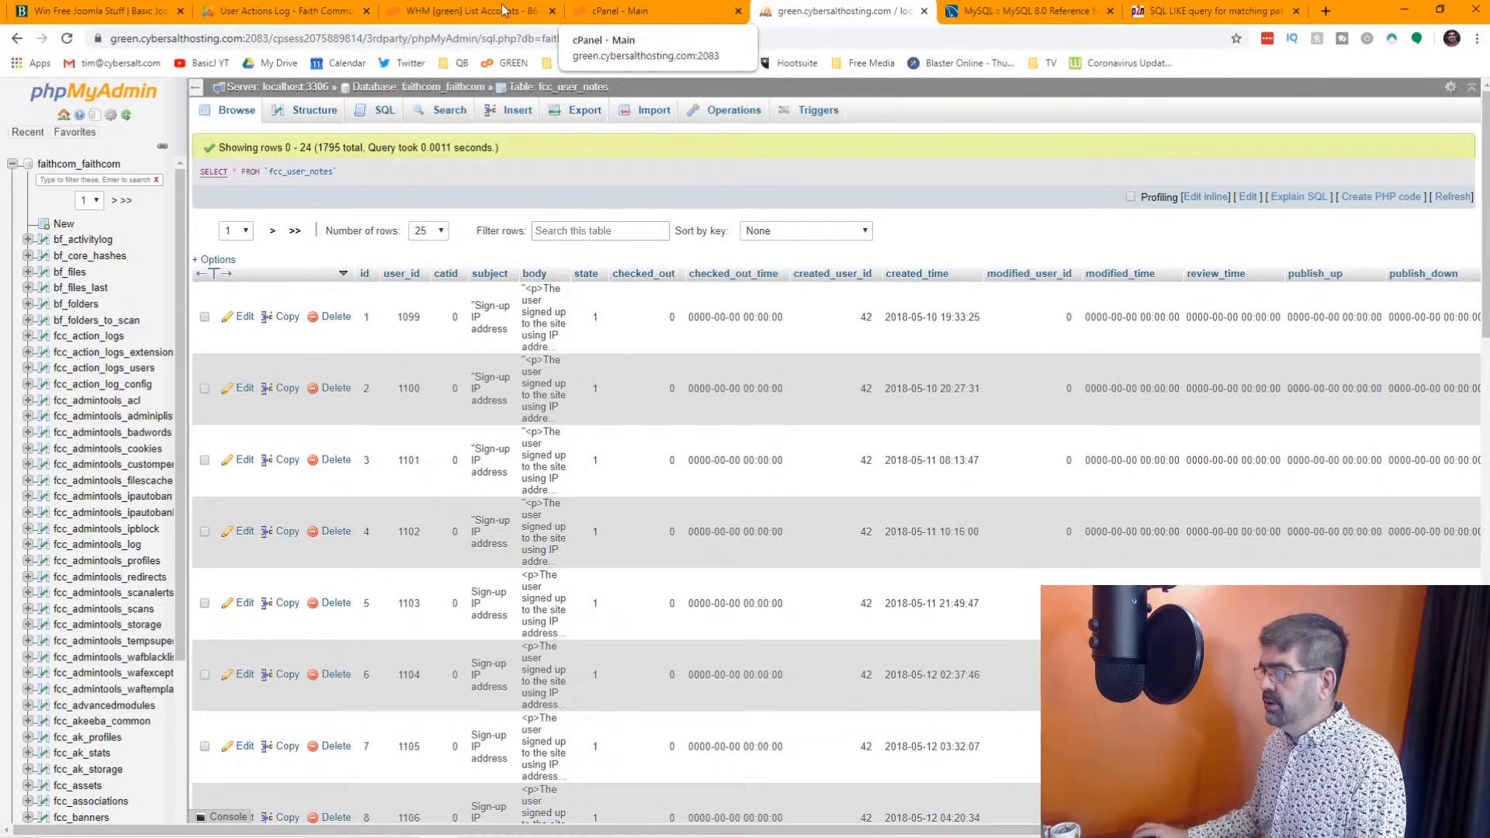
Switch to the Joomla administrator, open User Notes and review the listed sign-up IP address notes
left_click(279, 13)
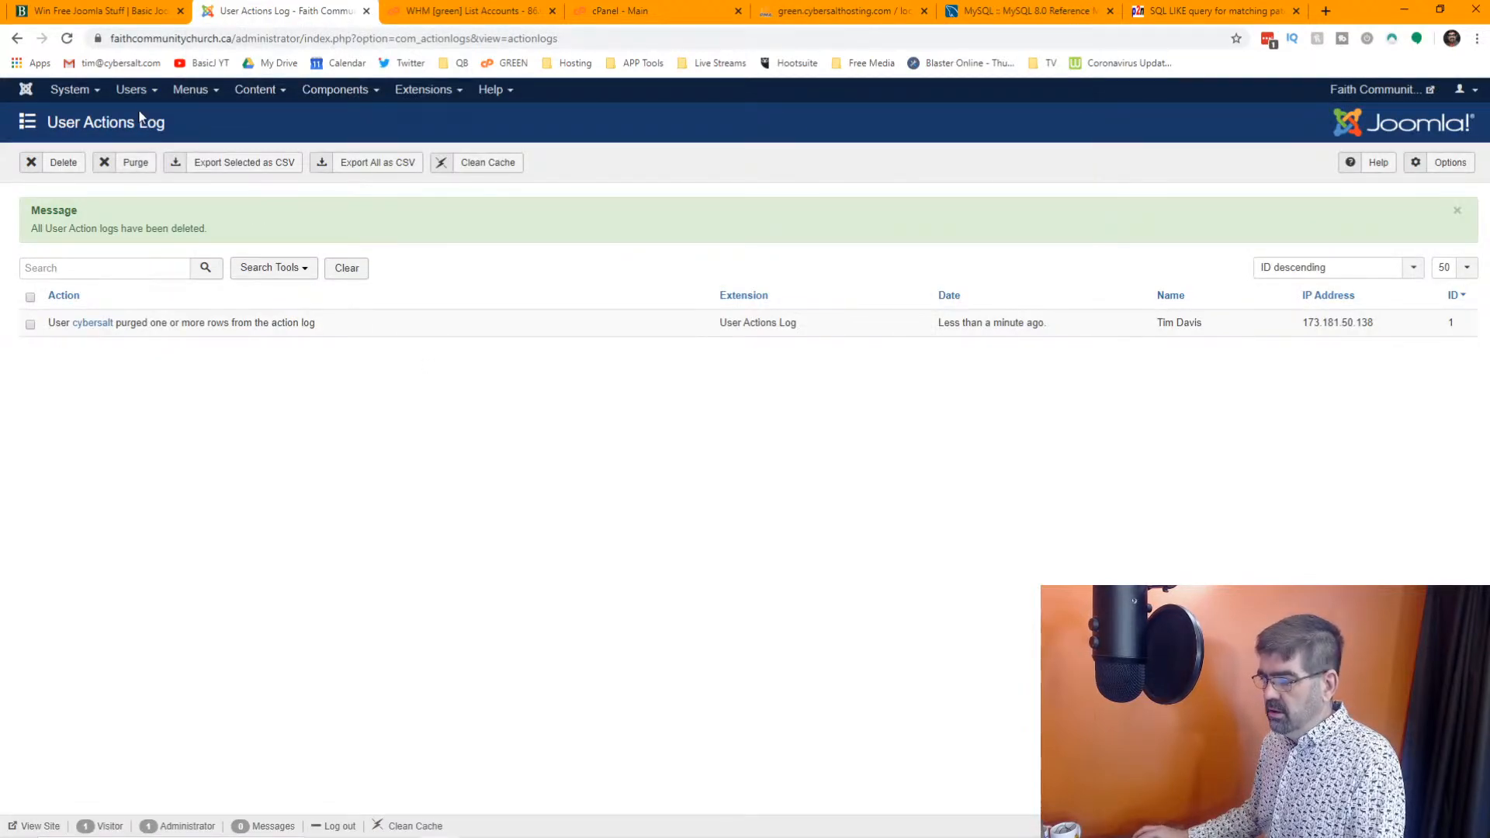
left_click(132, 90)
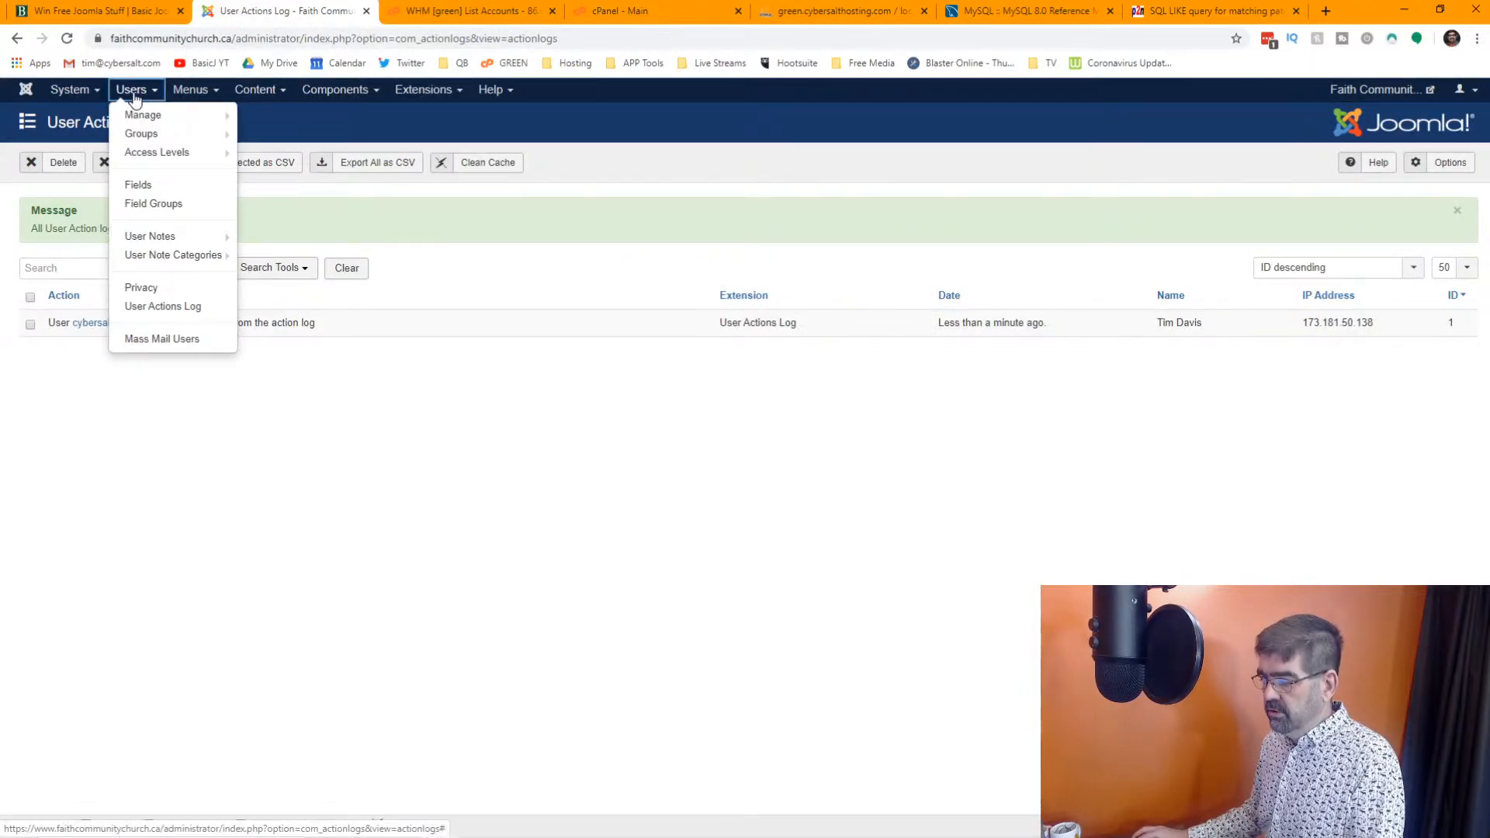
left_click(159, 237)
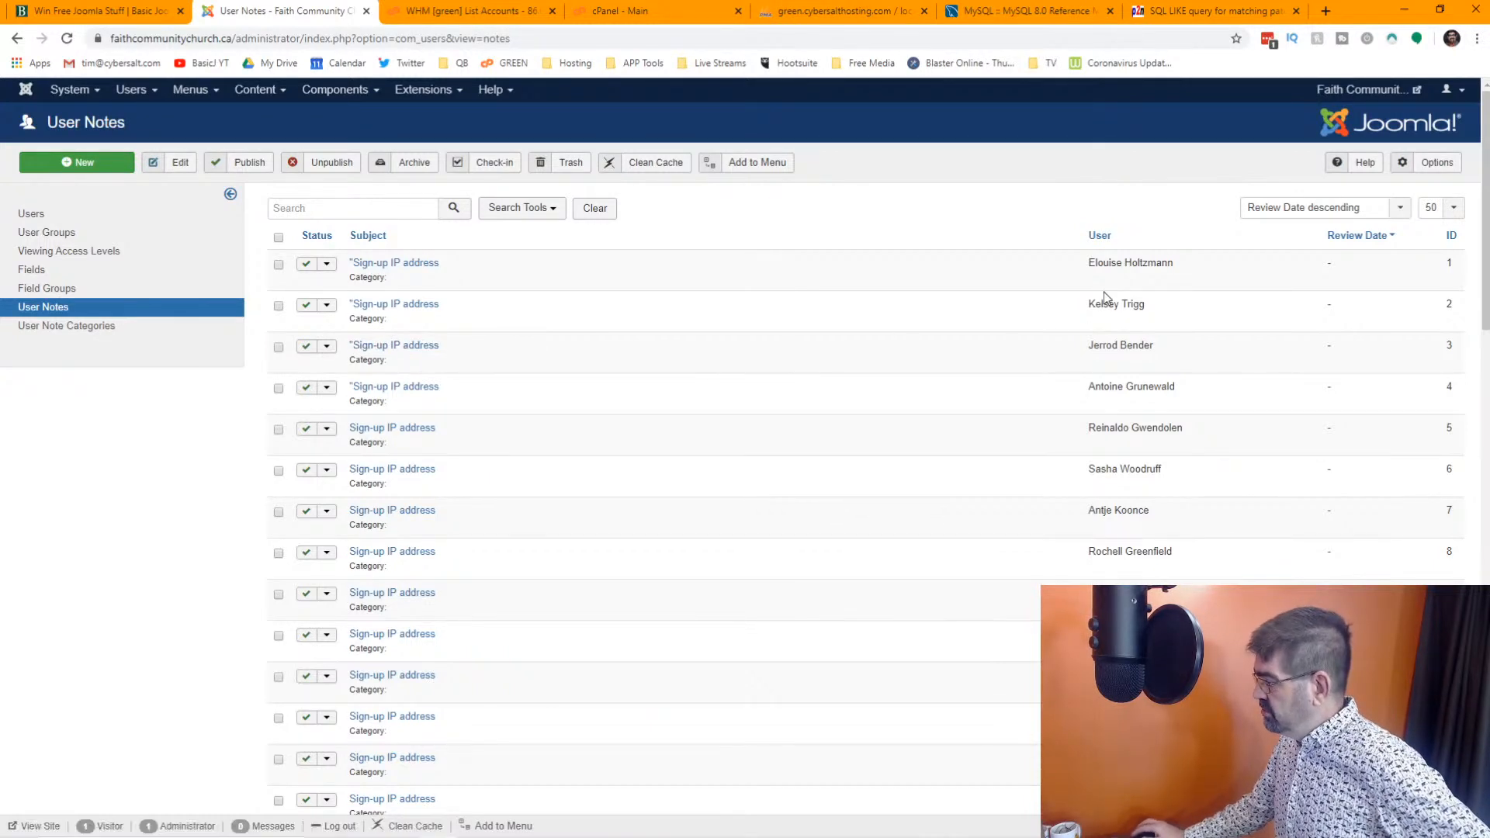
scroll(1105, 299, "down", 20)
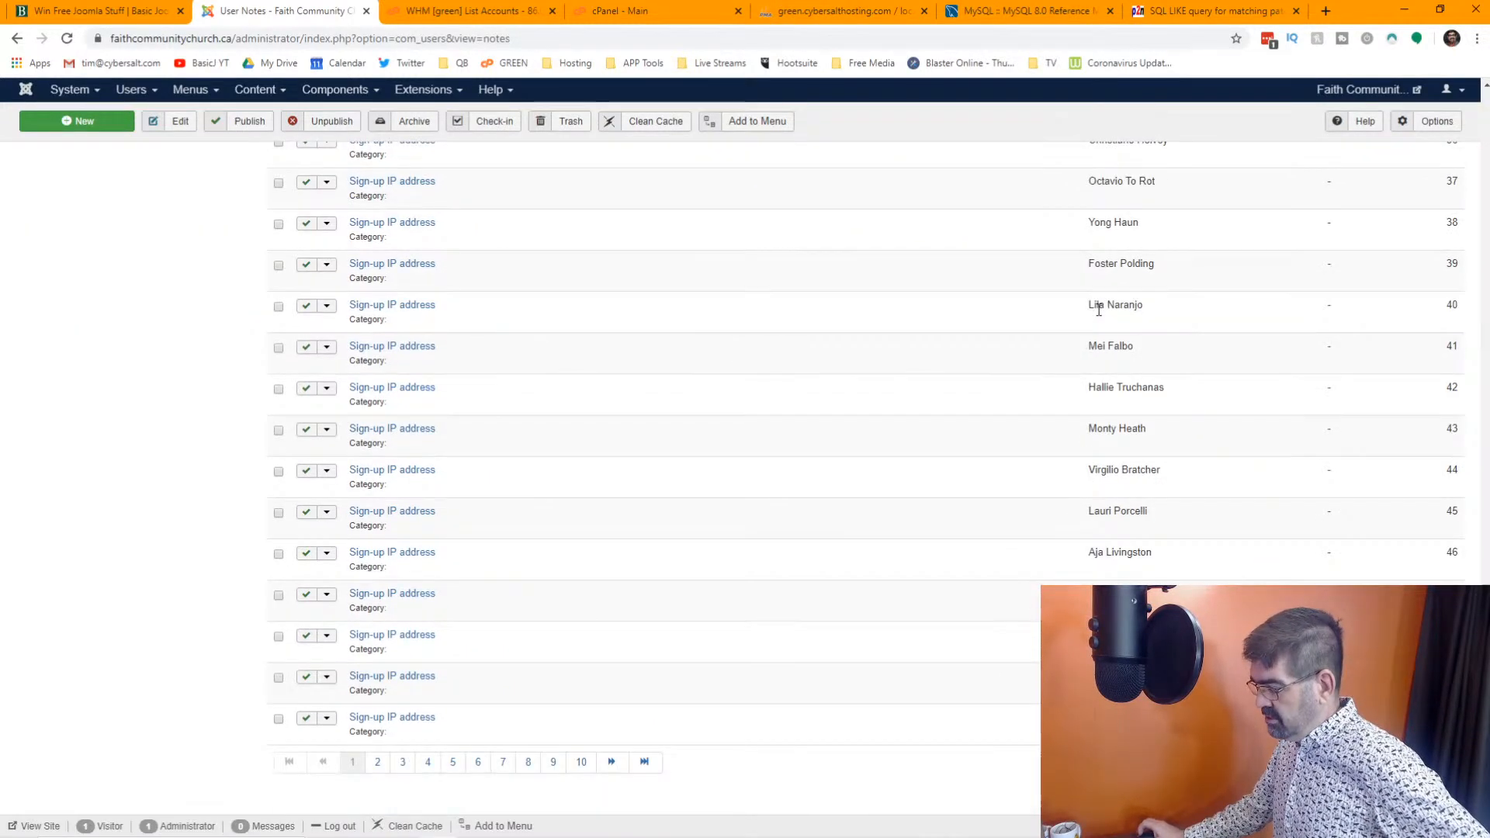
scroll(1098, 310, "up", 20)
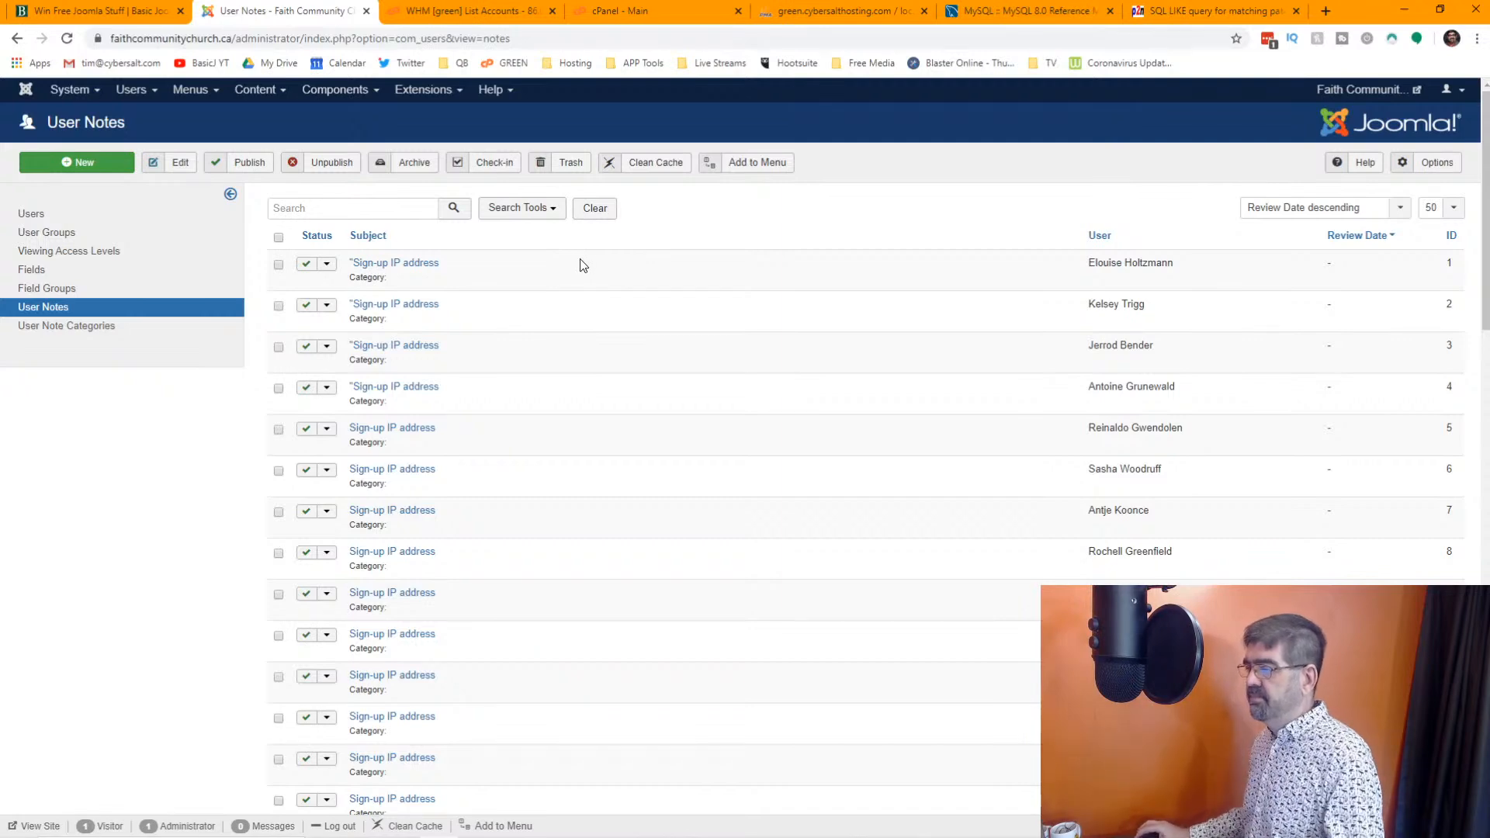
Return to phpMyAdmin and filter the faithcom_faithcom database's tables by the word "user"
left_click(827, 10)
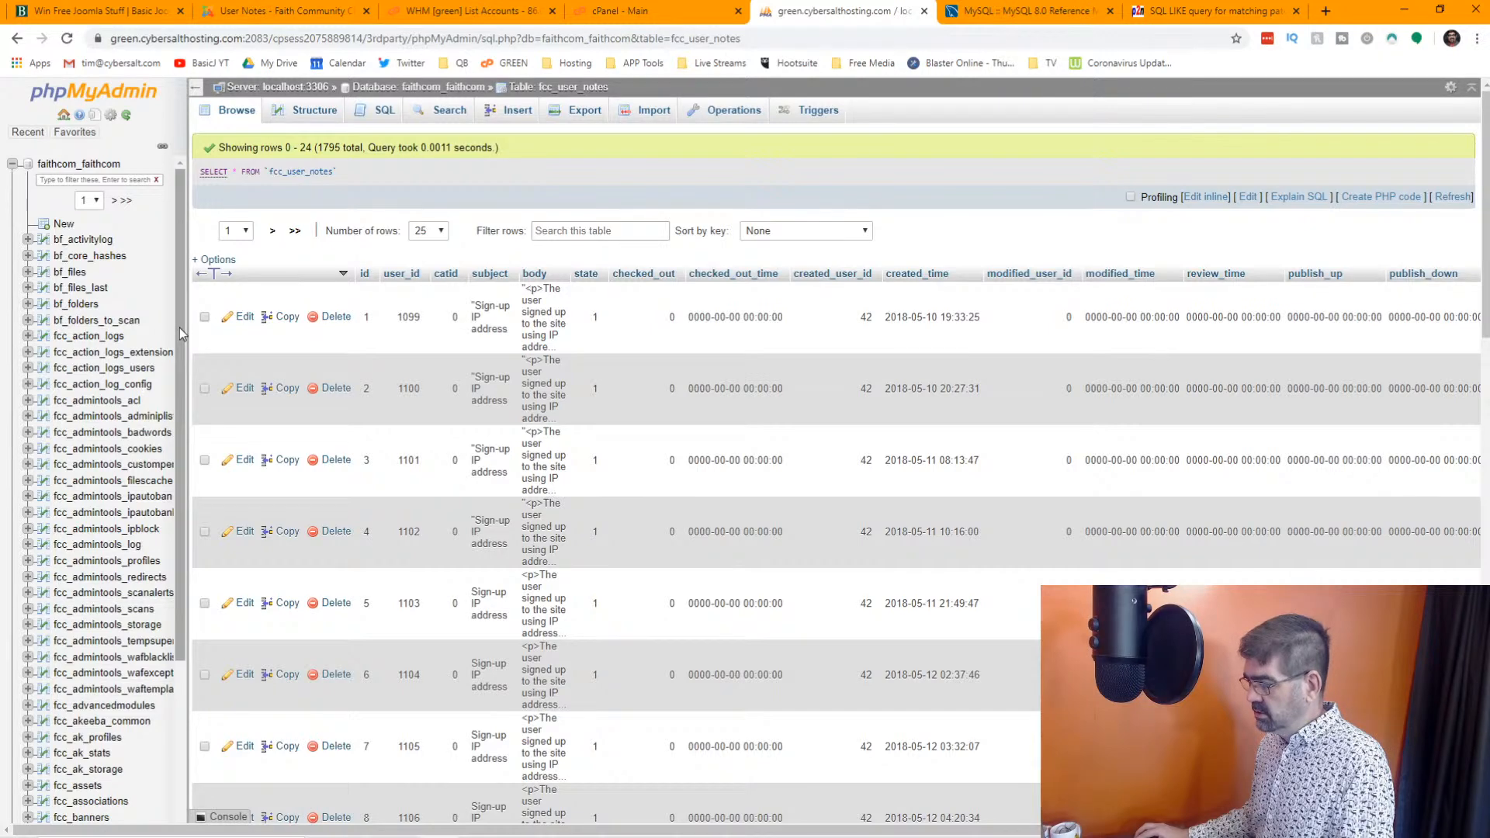
scroll(159, 325, "down", 3)
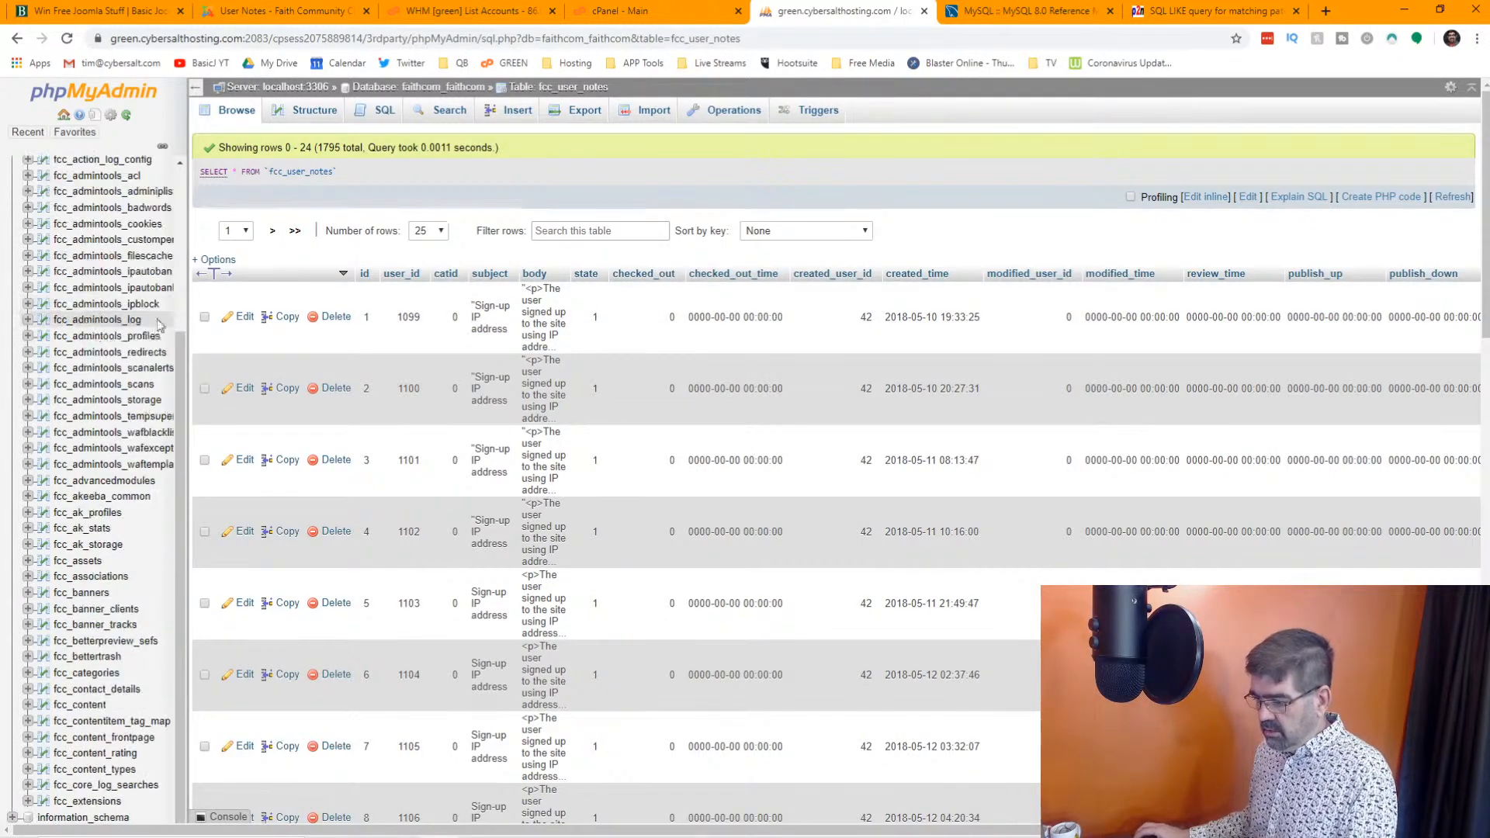
scroll(157, 330, "down", 10)
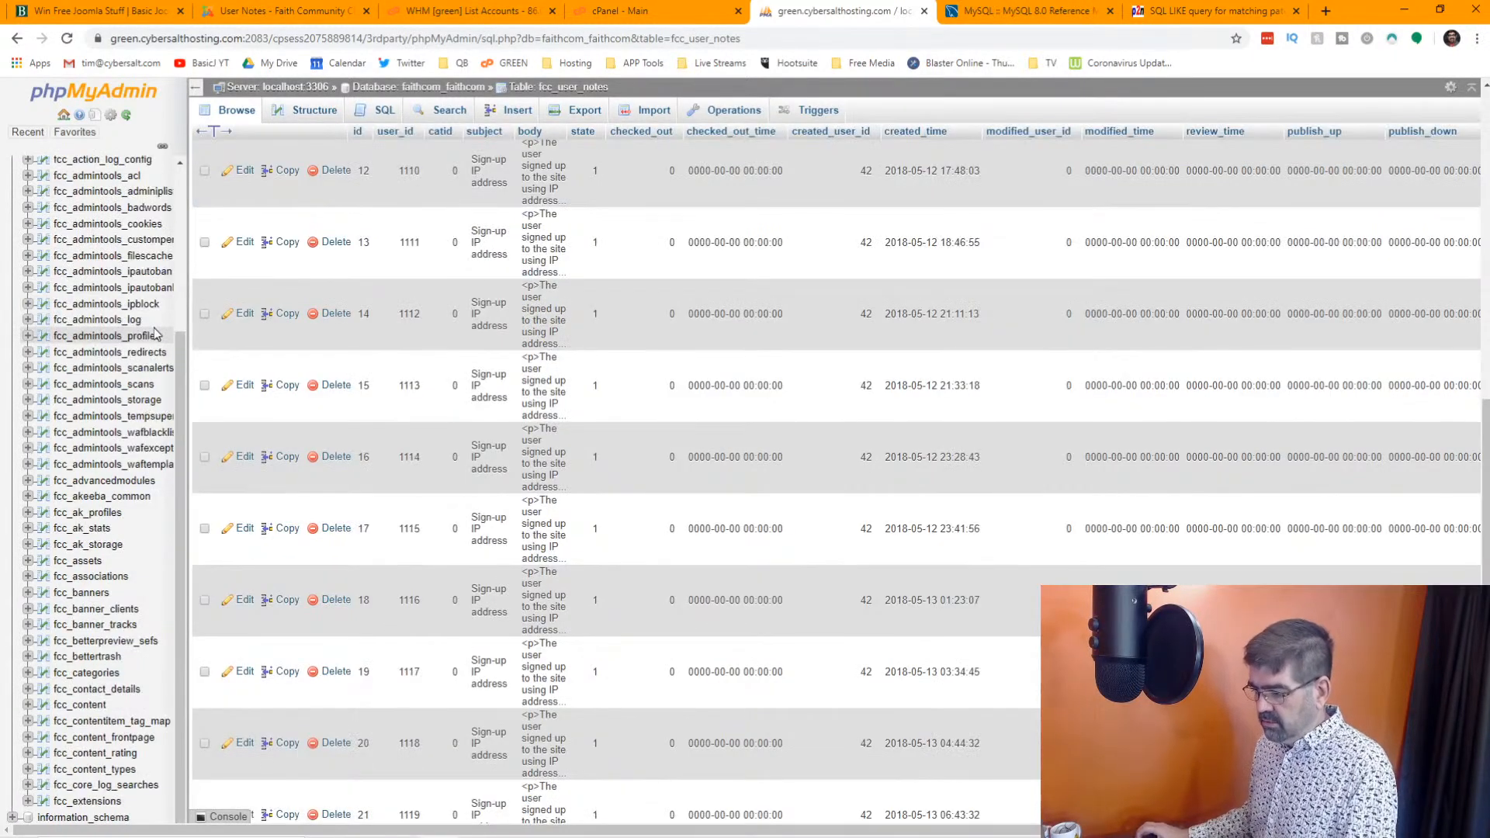
left_click(436, 87)
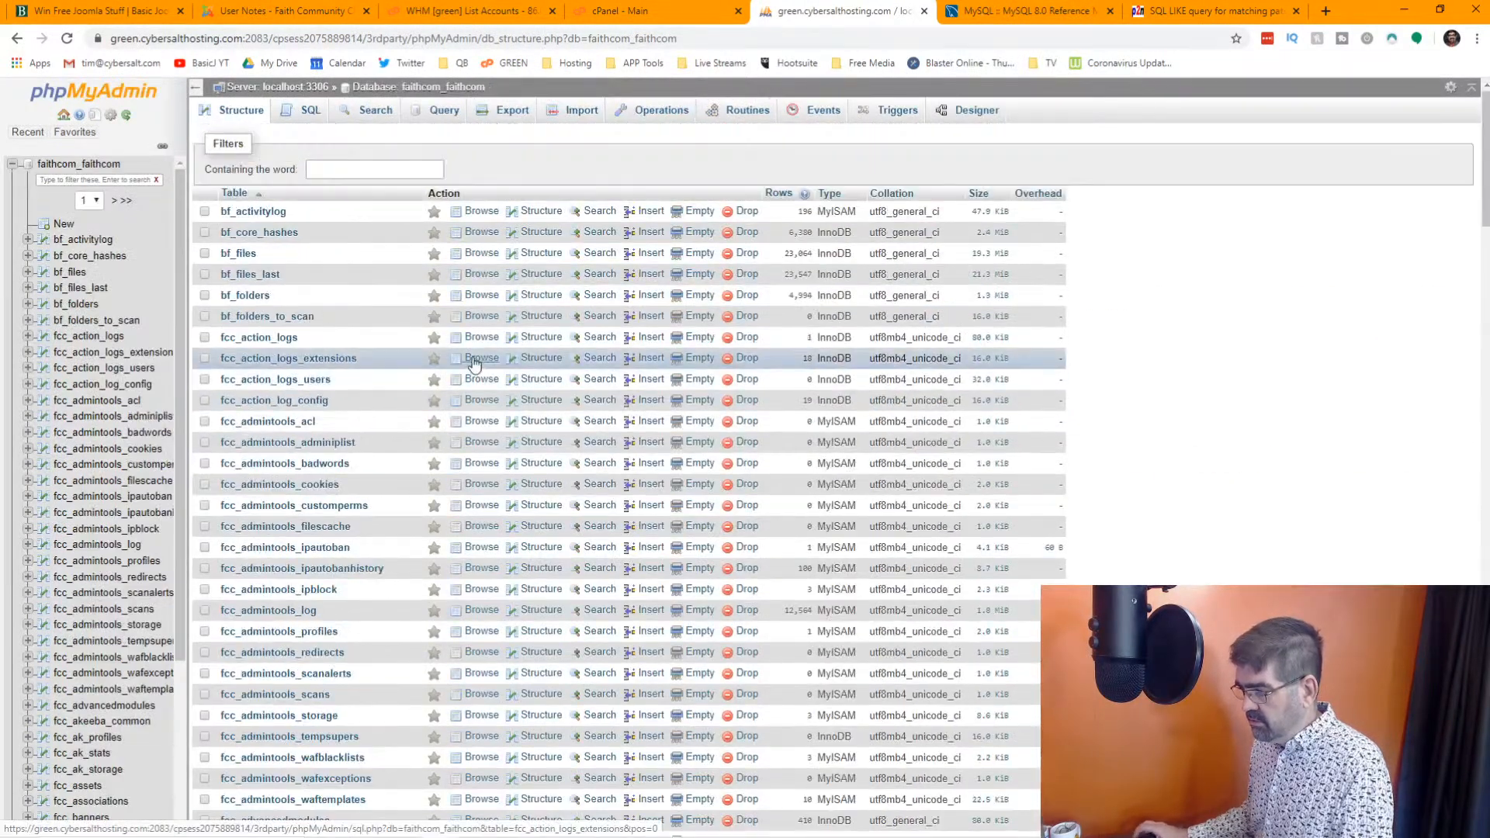
left_click(379, 169)
type("use")
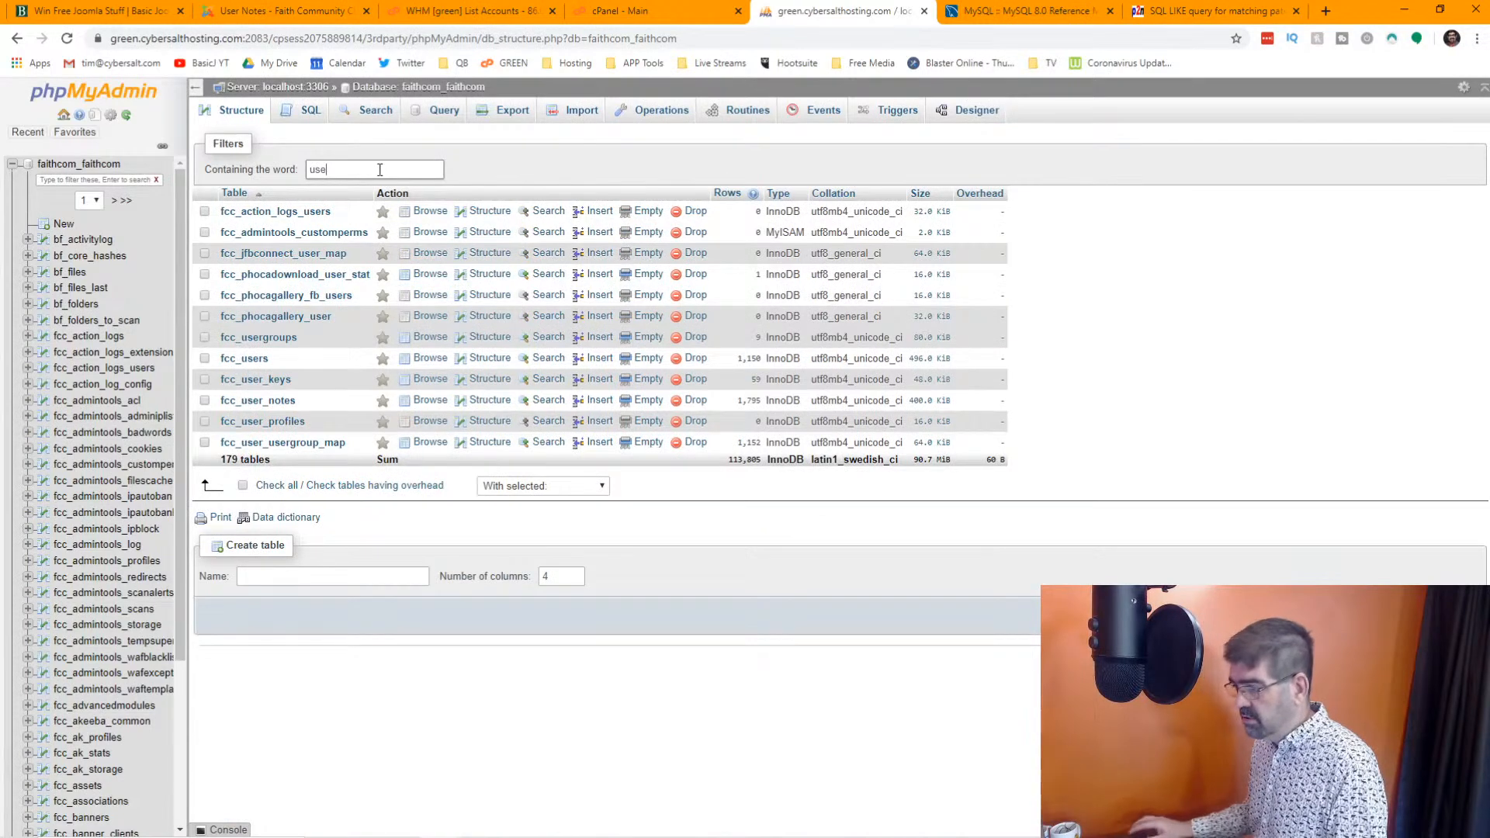
type("r")
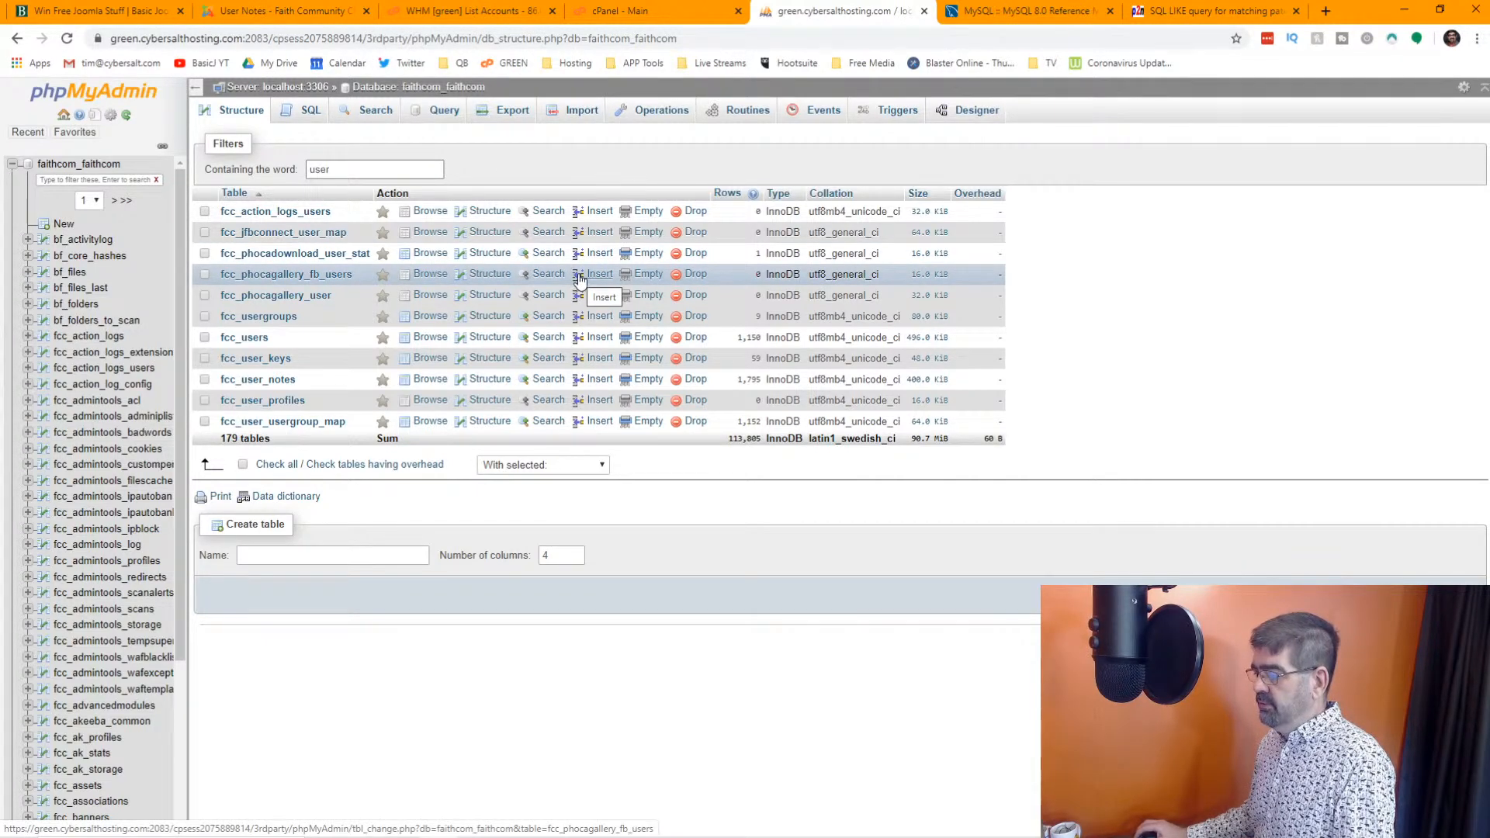
Switch back to the Joomla administrator, open the Users list and show 500 users per page
left_click(250, 10)
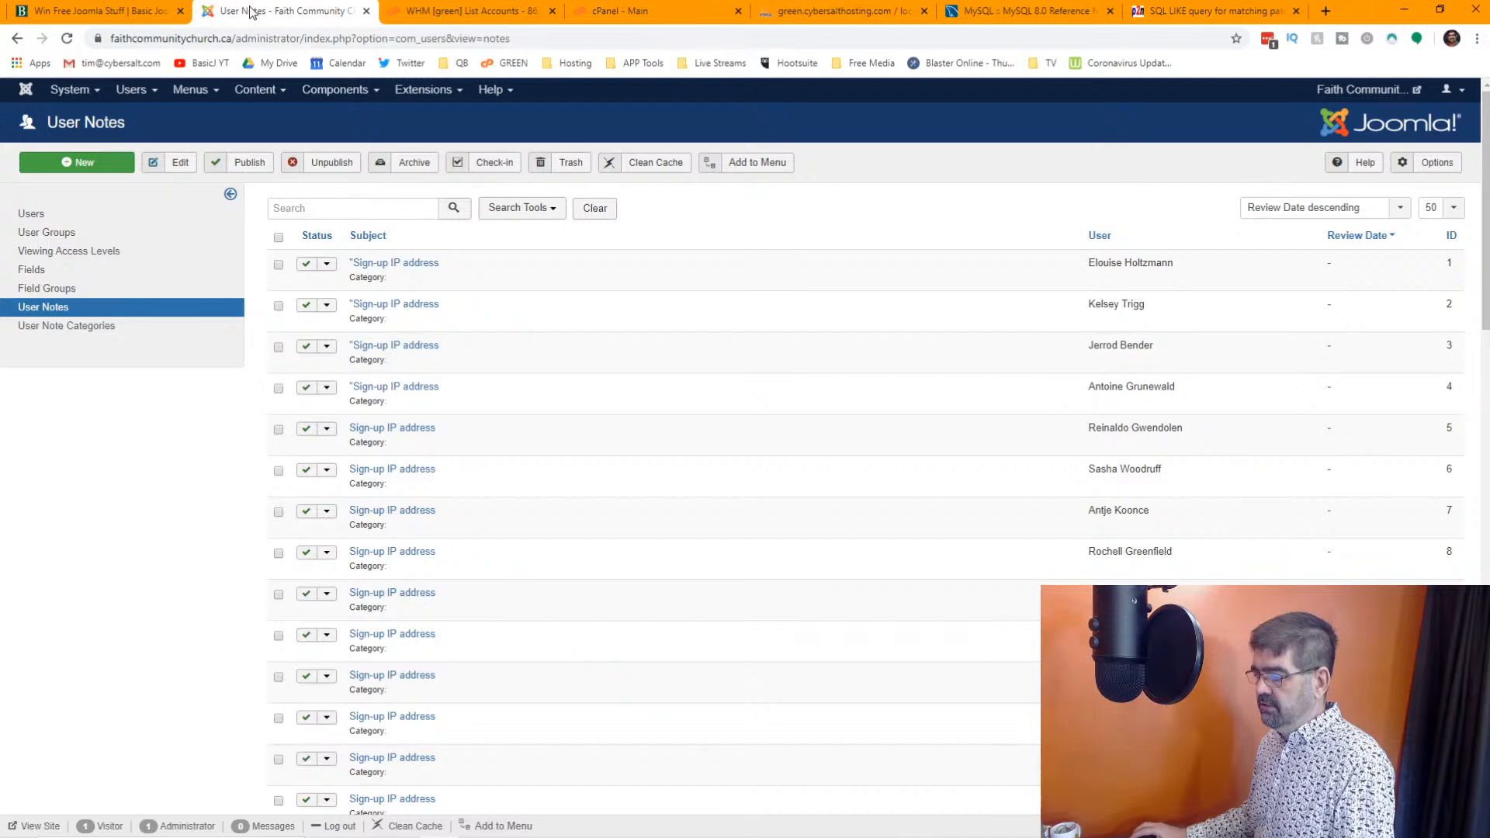
left_click(143, 91)
left_click(143, 110)
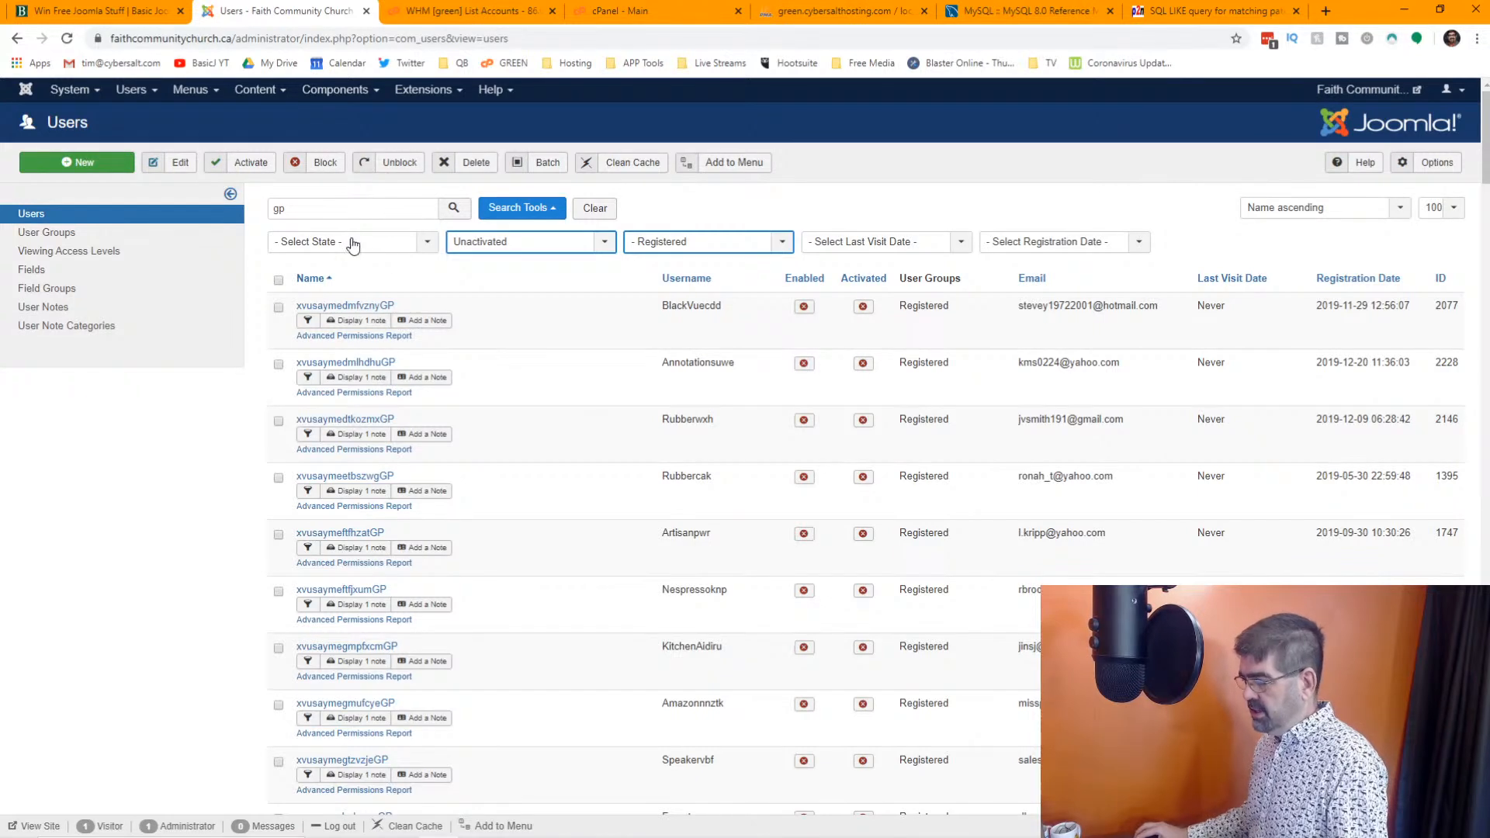
left_click(1435, 207)
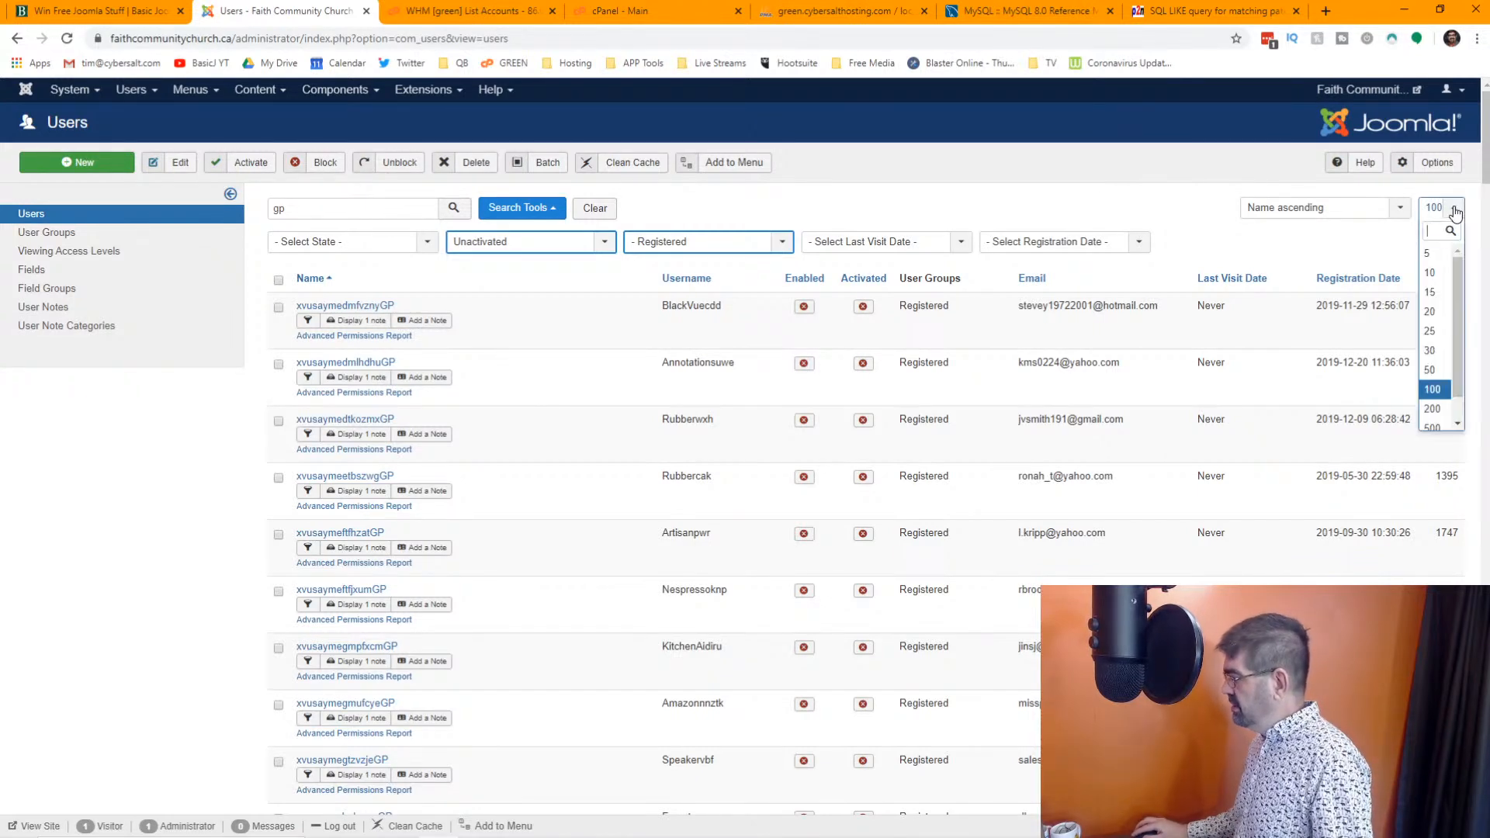
left_click(1431, 420)
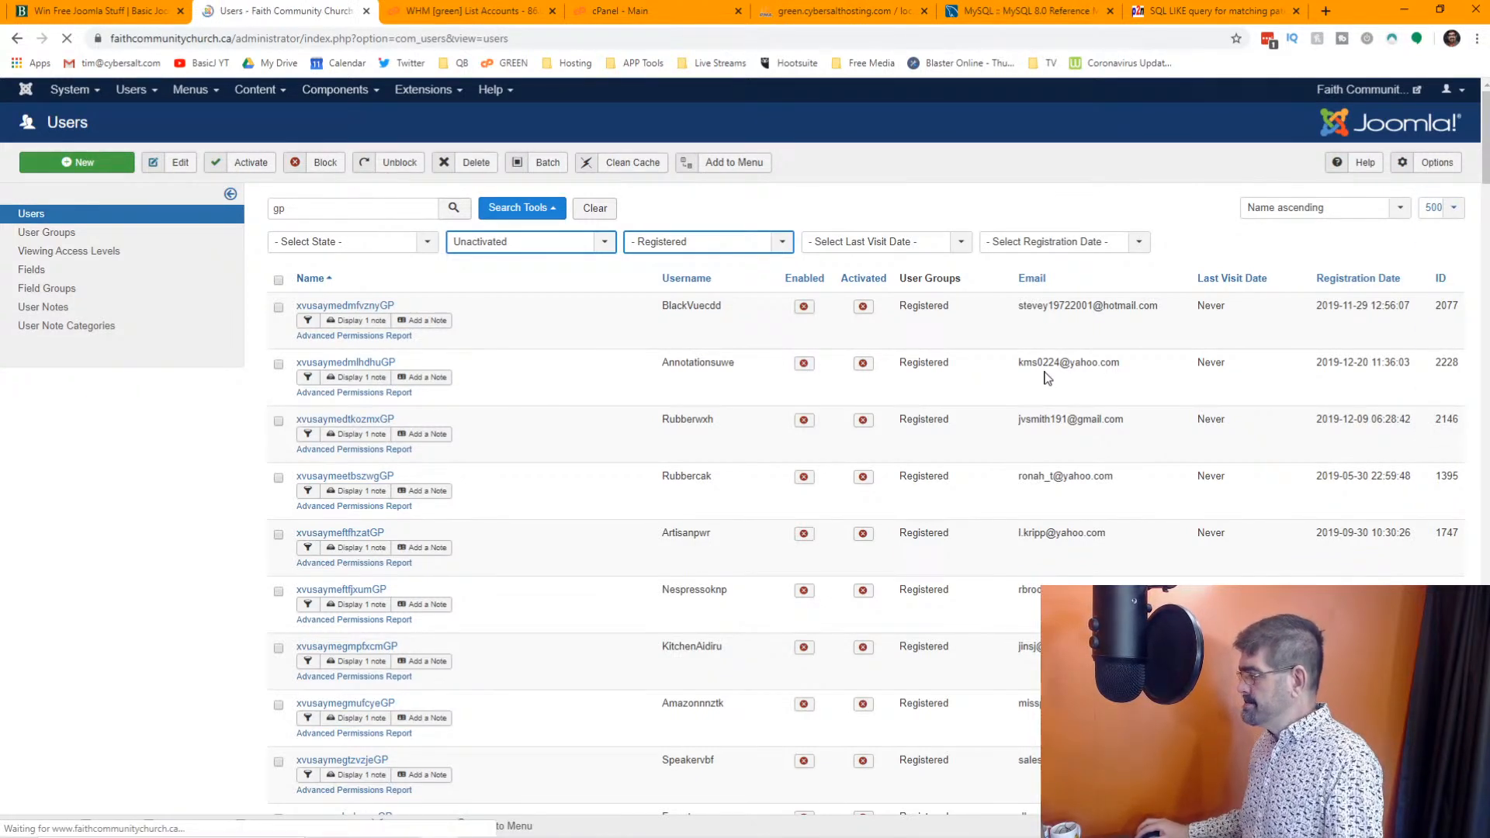
Select and permanently delete all users on the current page of unactivated Registered accounts matching "gp"
scroll(1048, 378, "down", 10)
scroll(1051, 377, "down", 3)
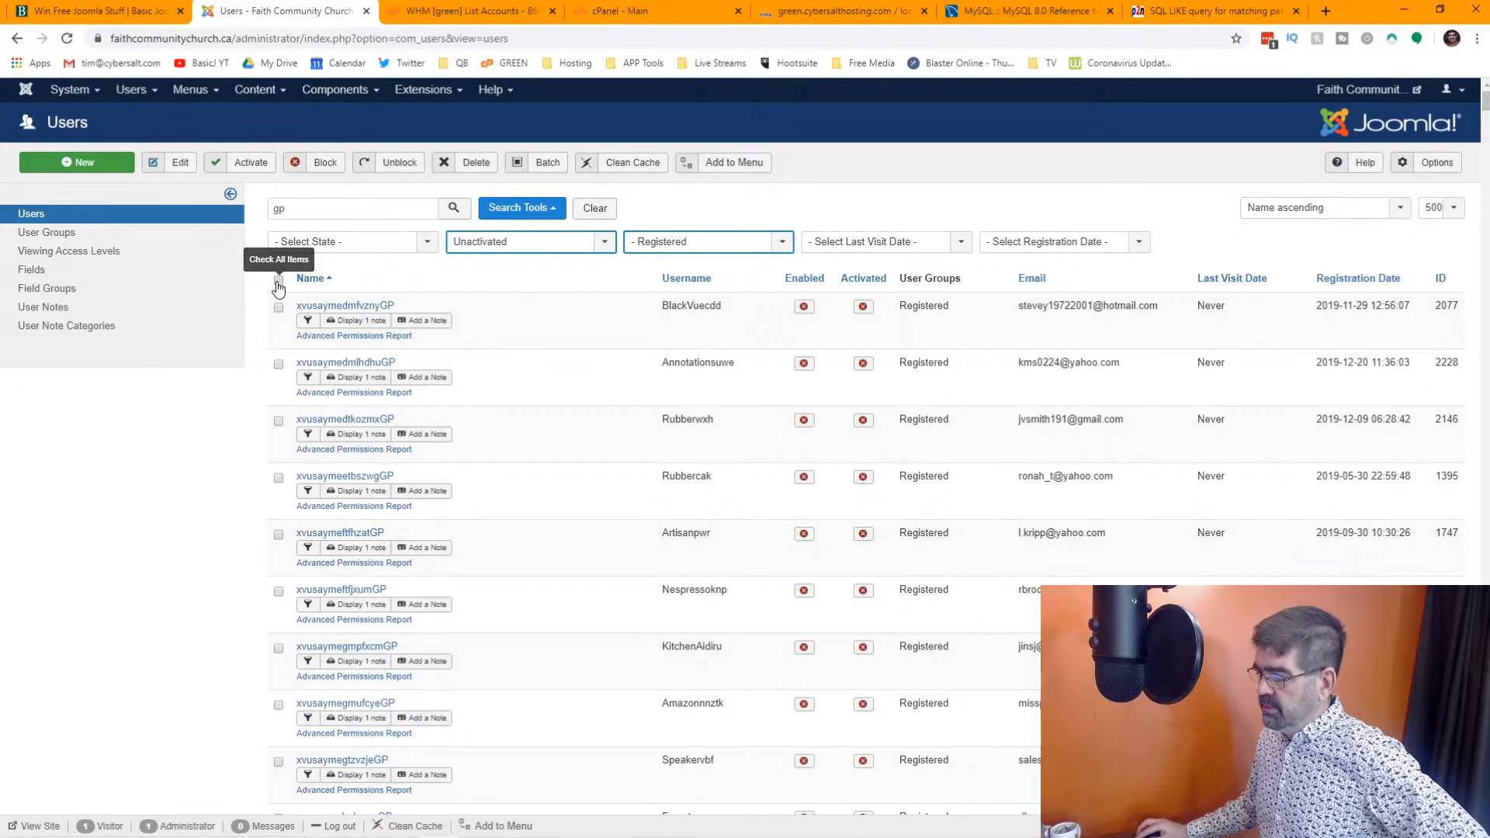
left_click(278, 281)
left_click(470, 162)
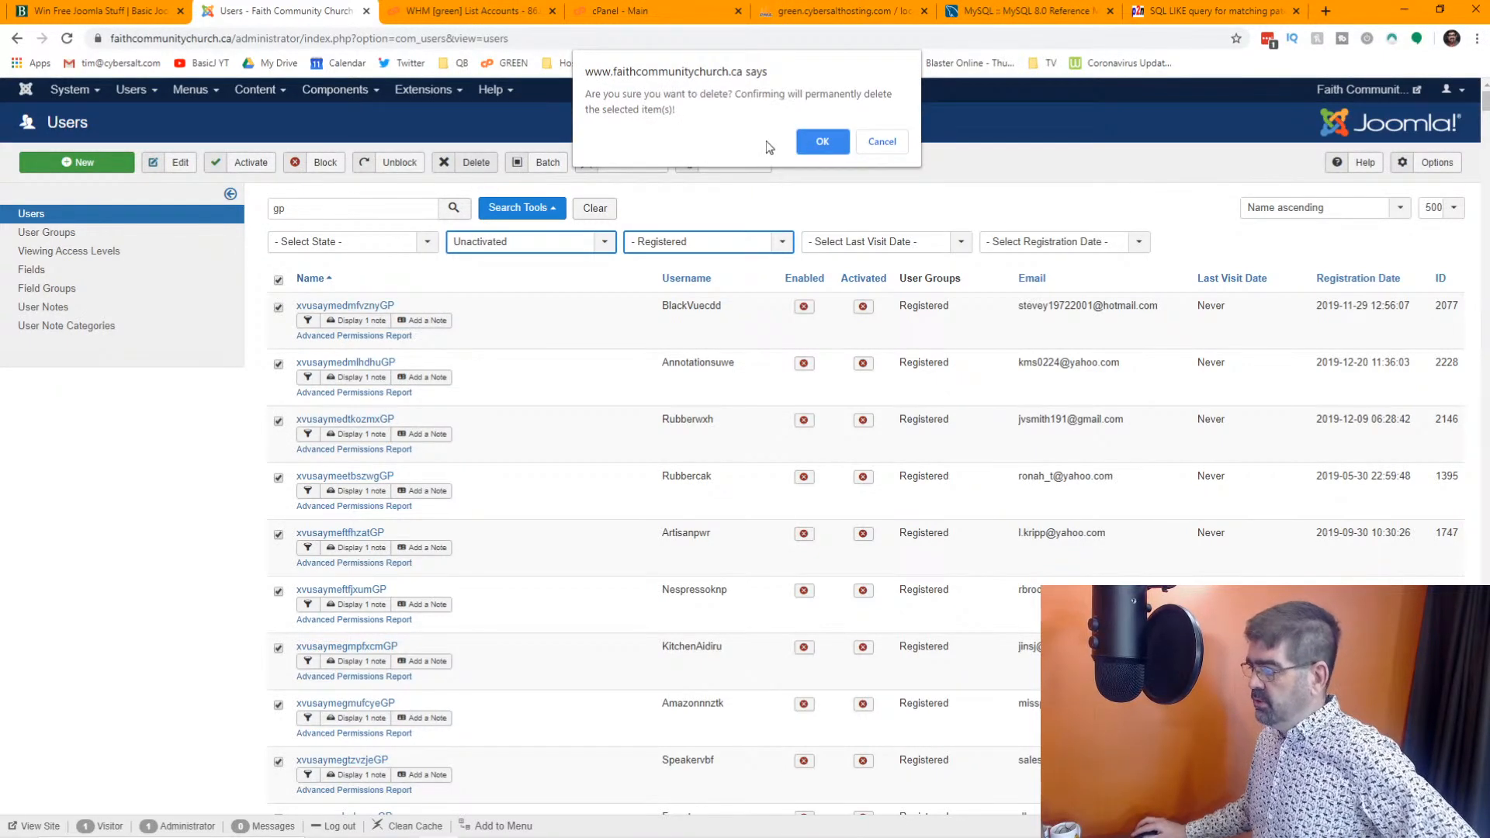
key("Return")
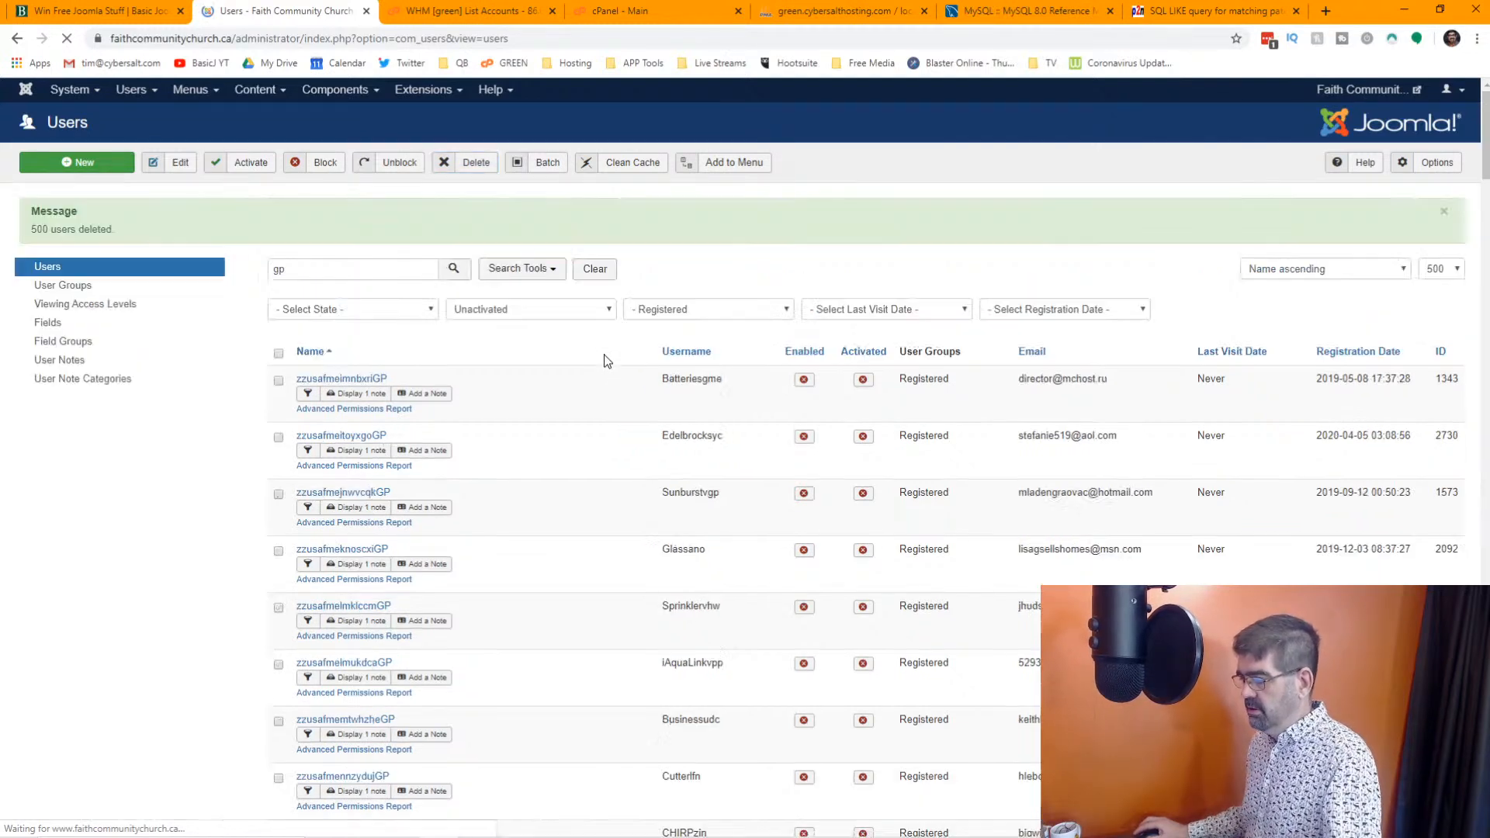
Delete the remaining unactivated Registered accounts that match the "gp" search
scroll(562, 364, "down", 10)
scroll(567, 374, "up", 10)
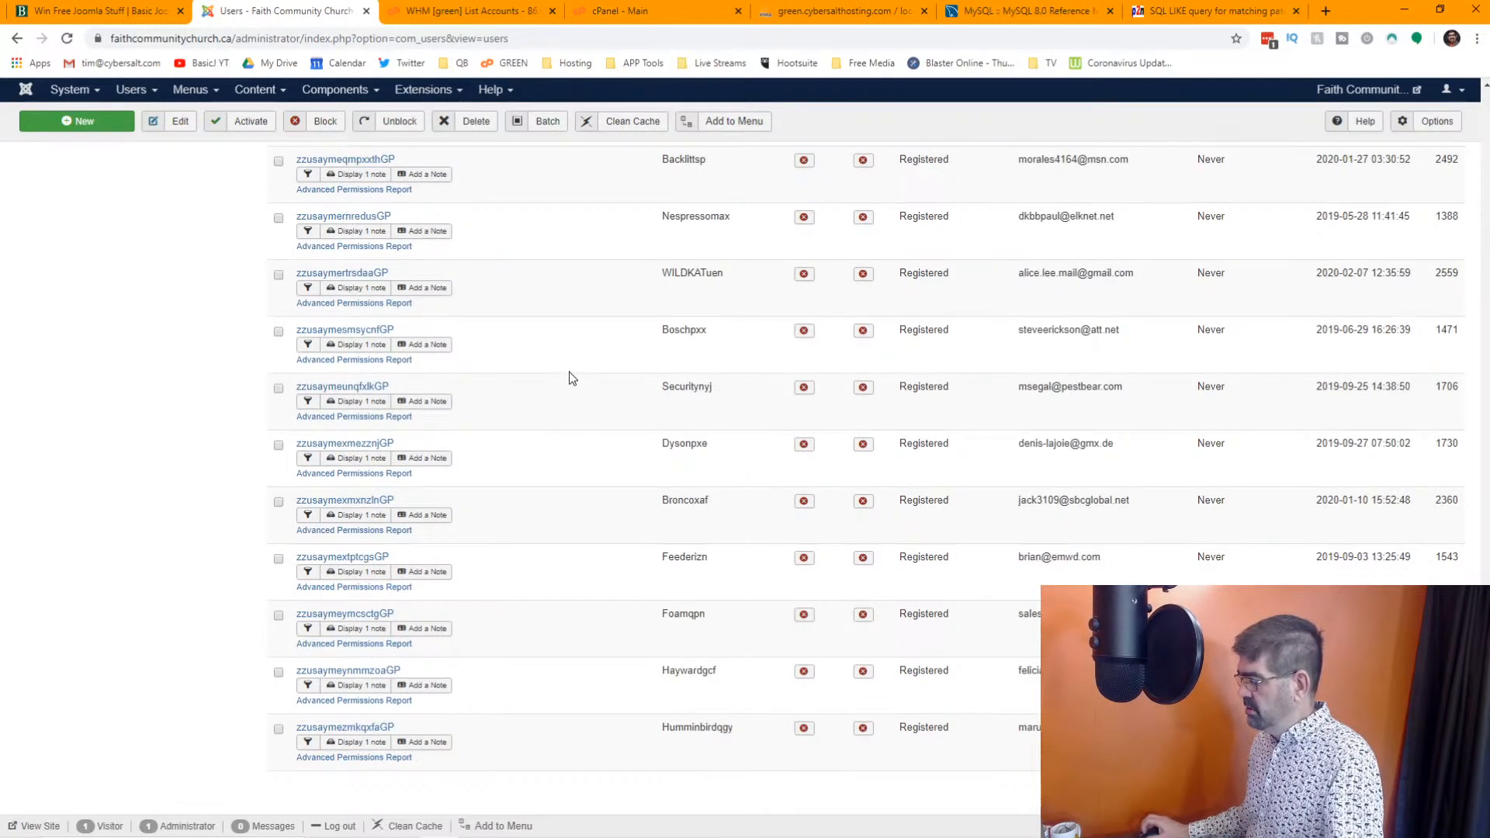
left_click(278, 342)
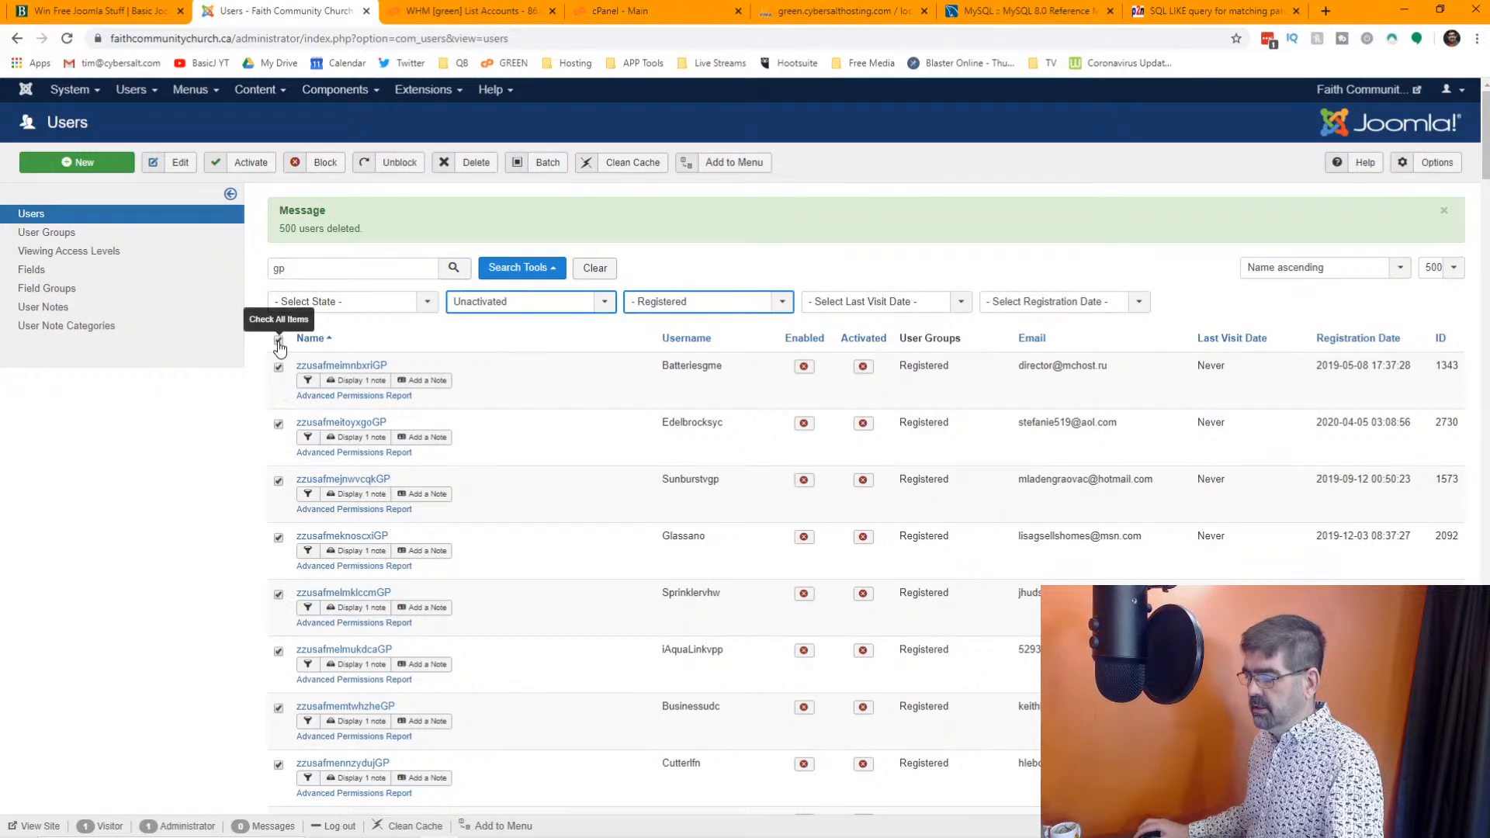
left_click(475, 171)
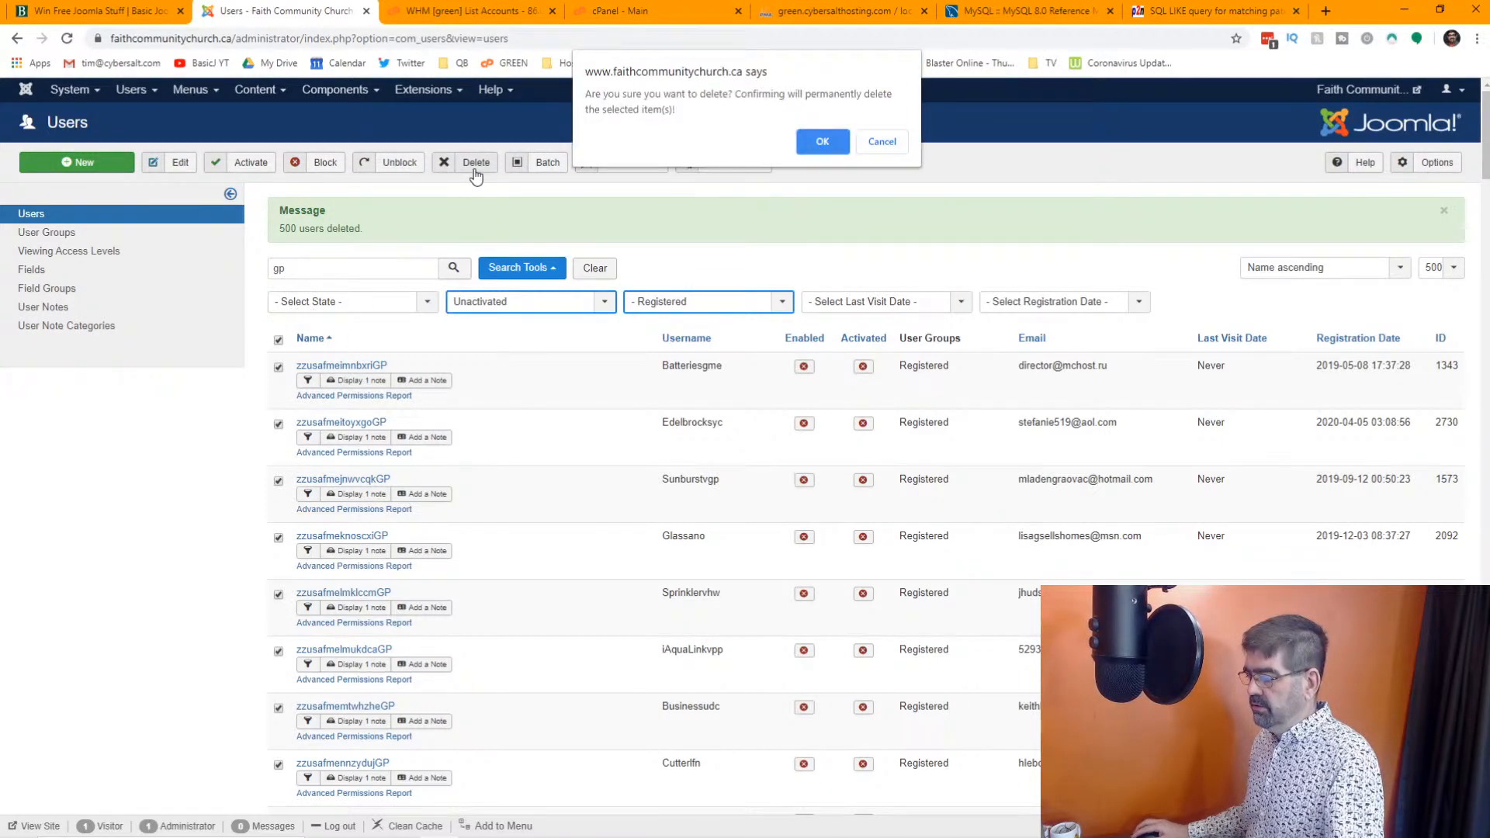
left_click(824, 141)
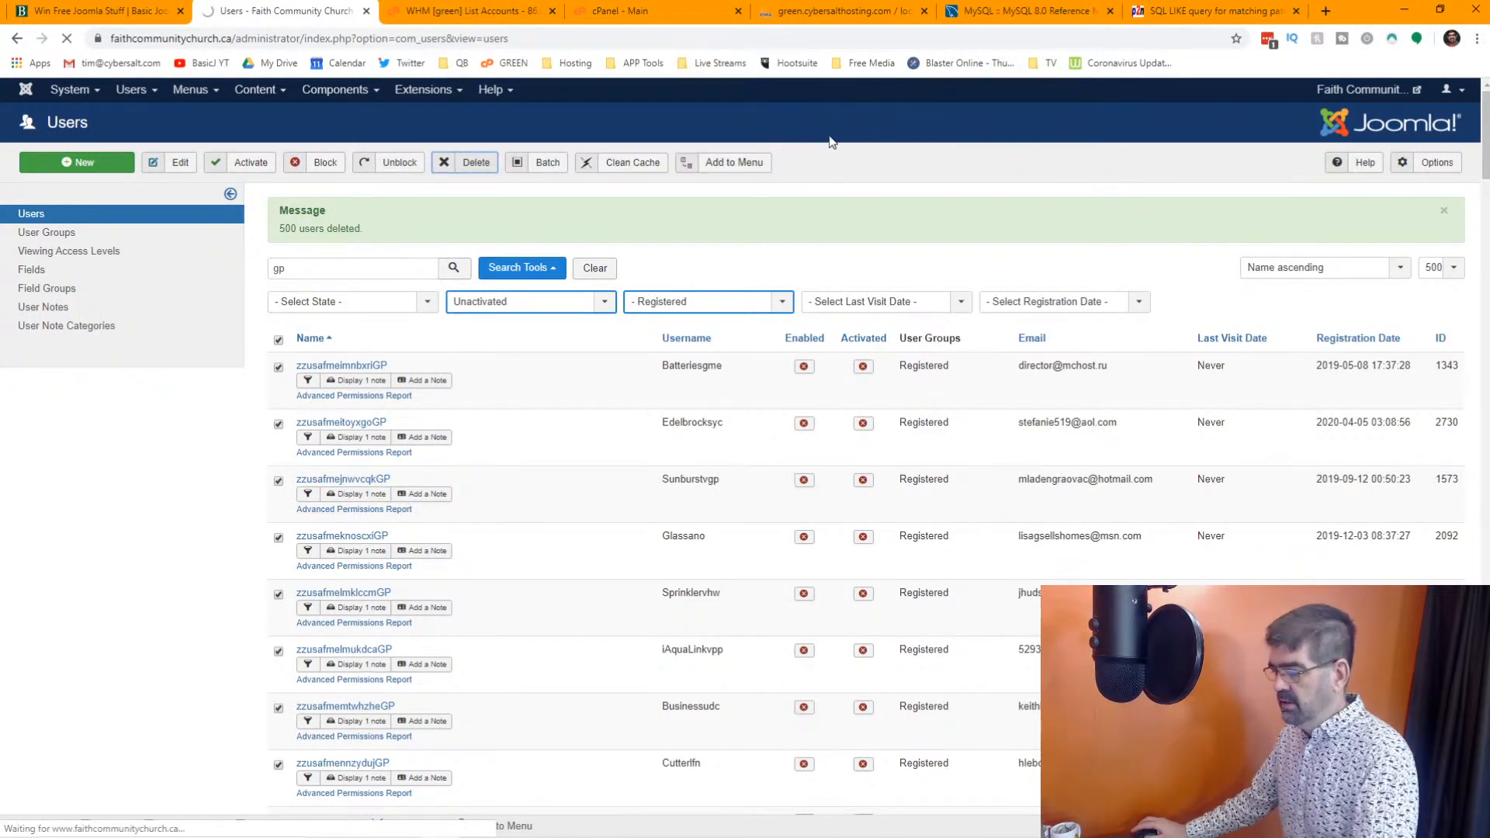
Clear the "gp" search and its filters, and look through the full list of remaining users
left_click(612, 268)
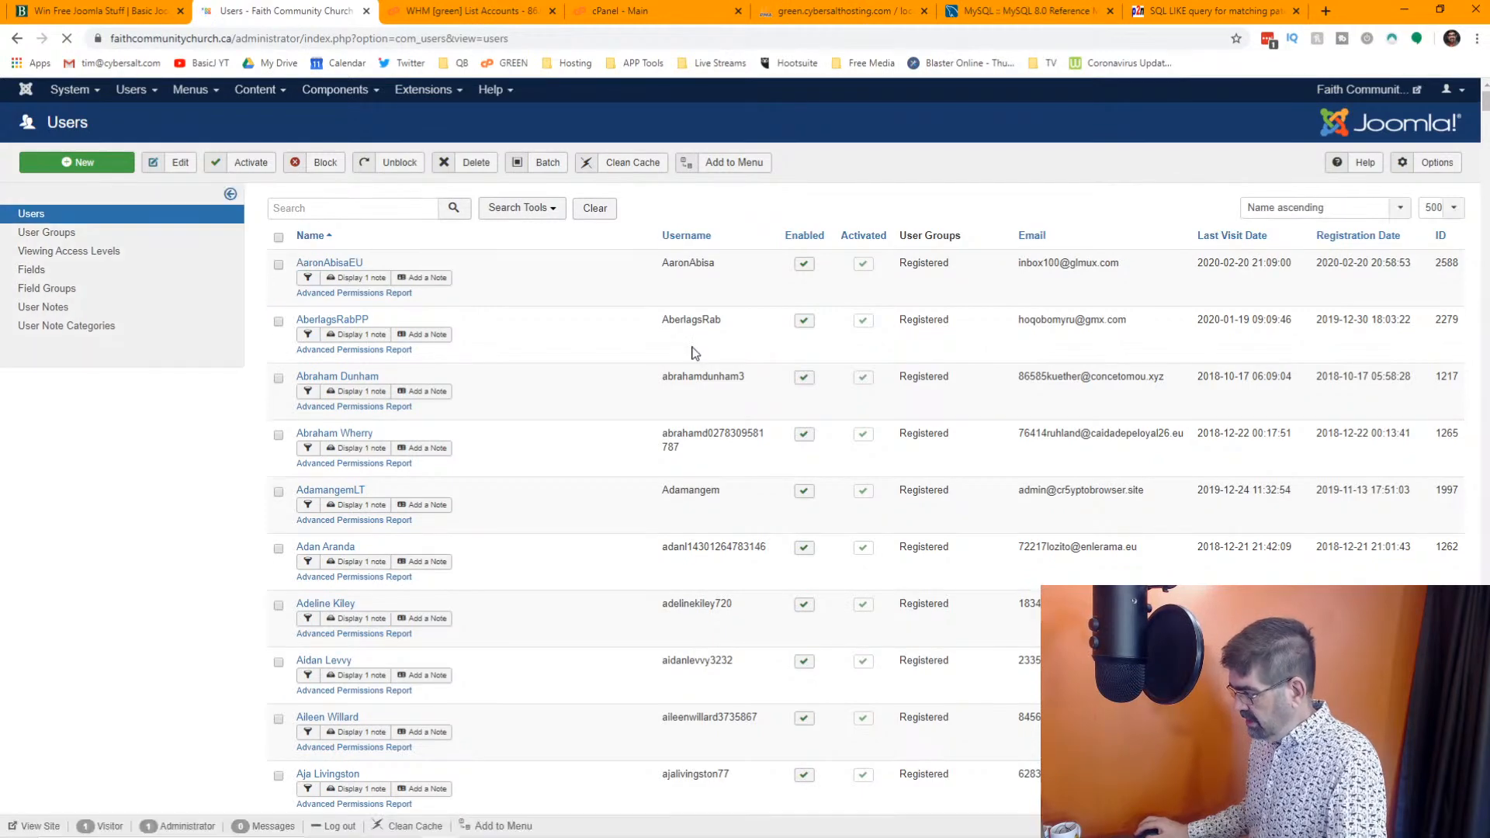
scroll(695, 350, "down", 20)
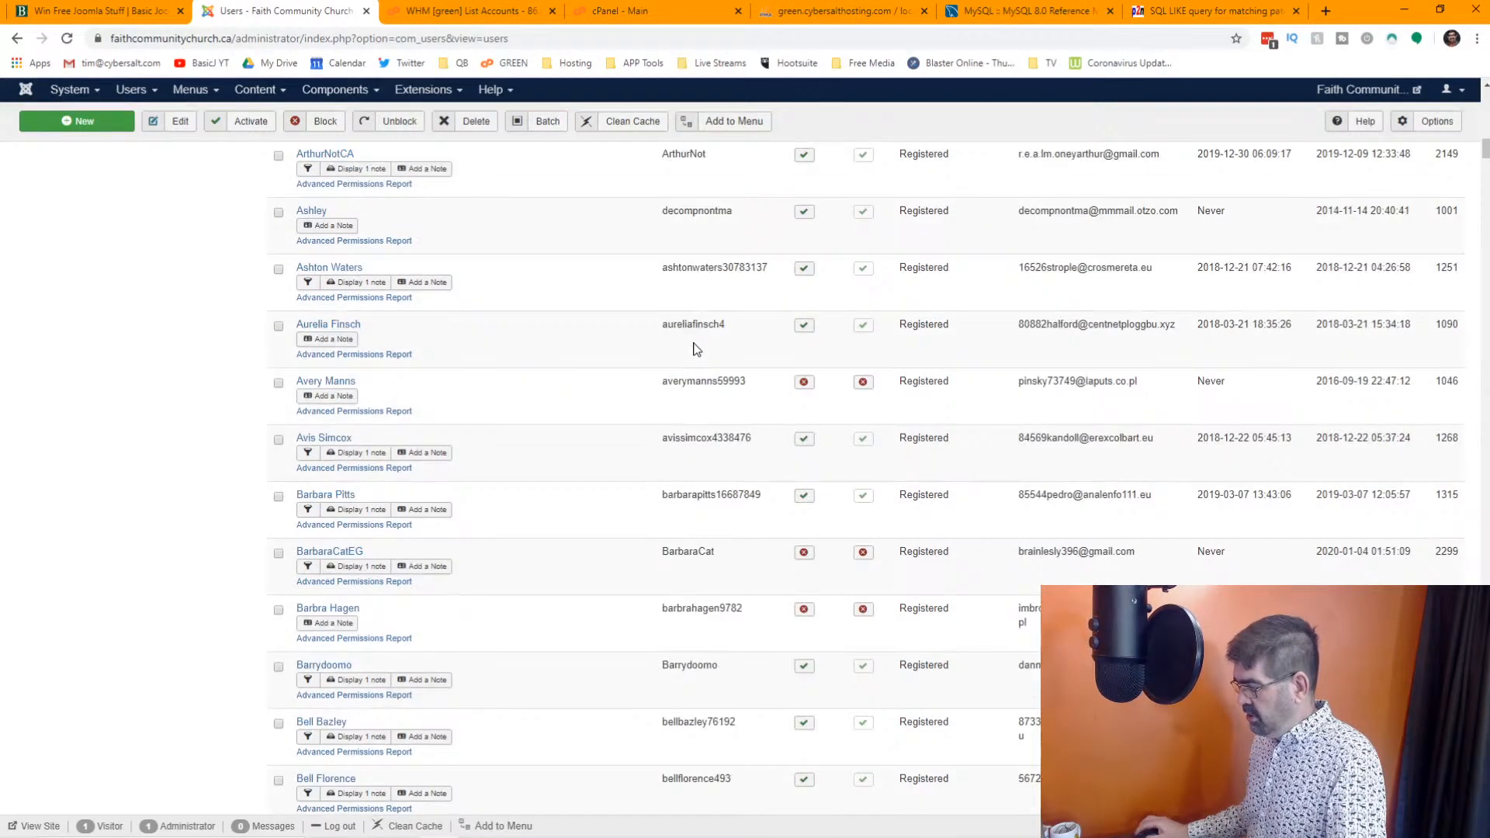
scroll(694, 350, "down", 20)
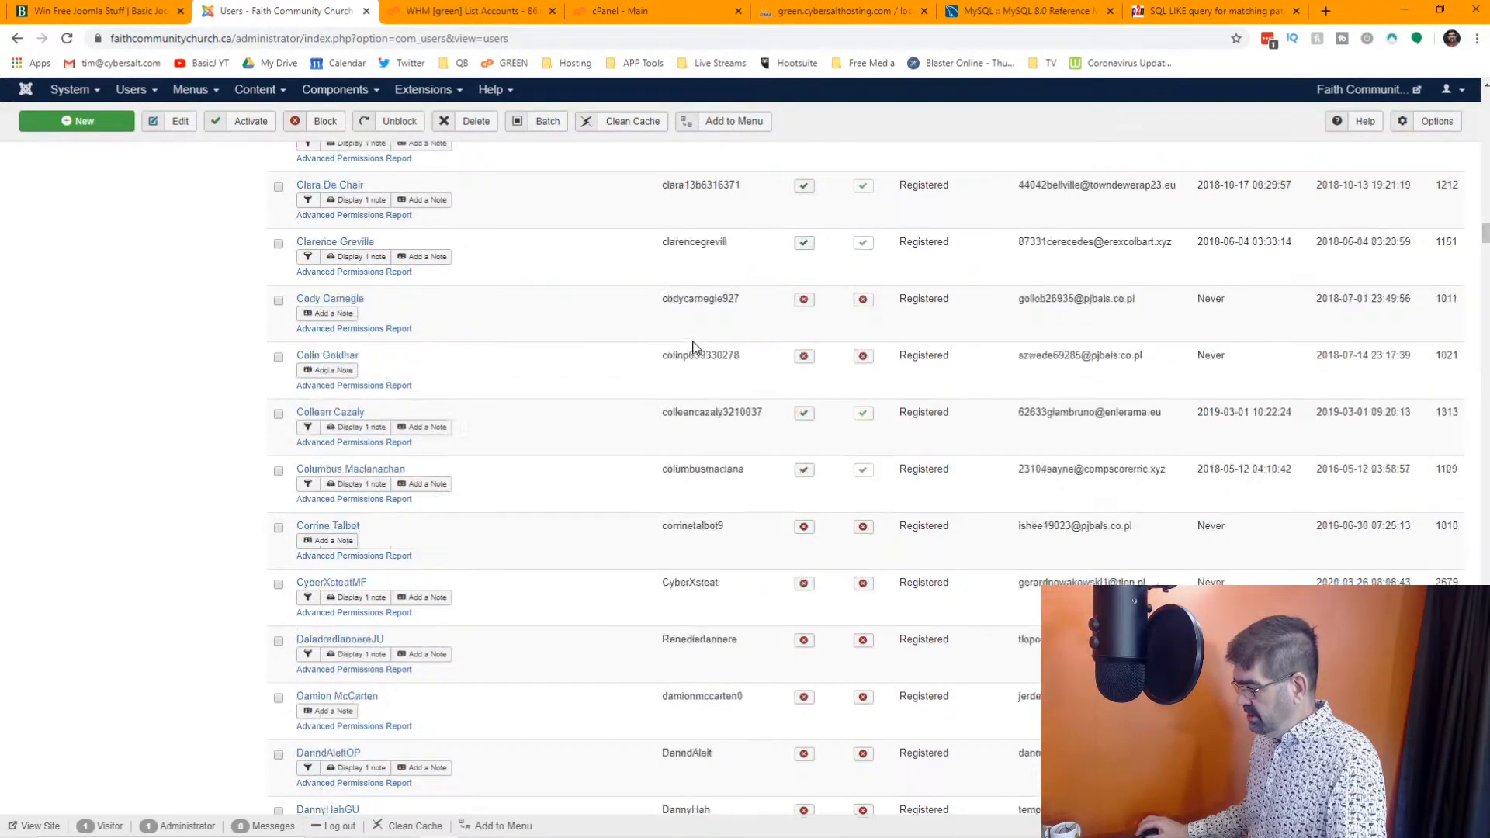
scroll(694, 349, "down", 20)
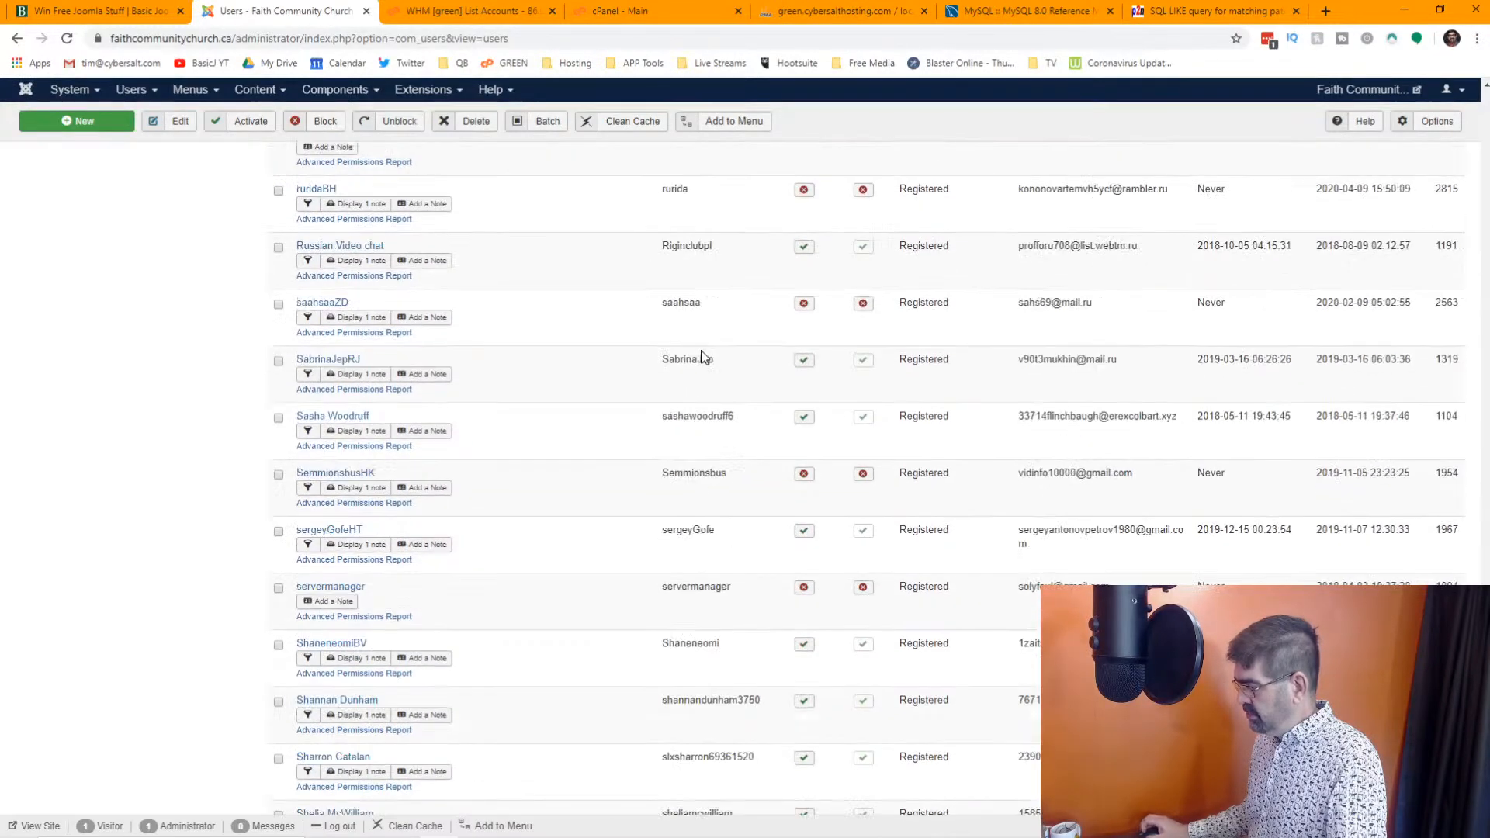
scroll(1244, 318, "down", 10)
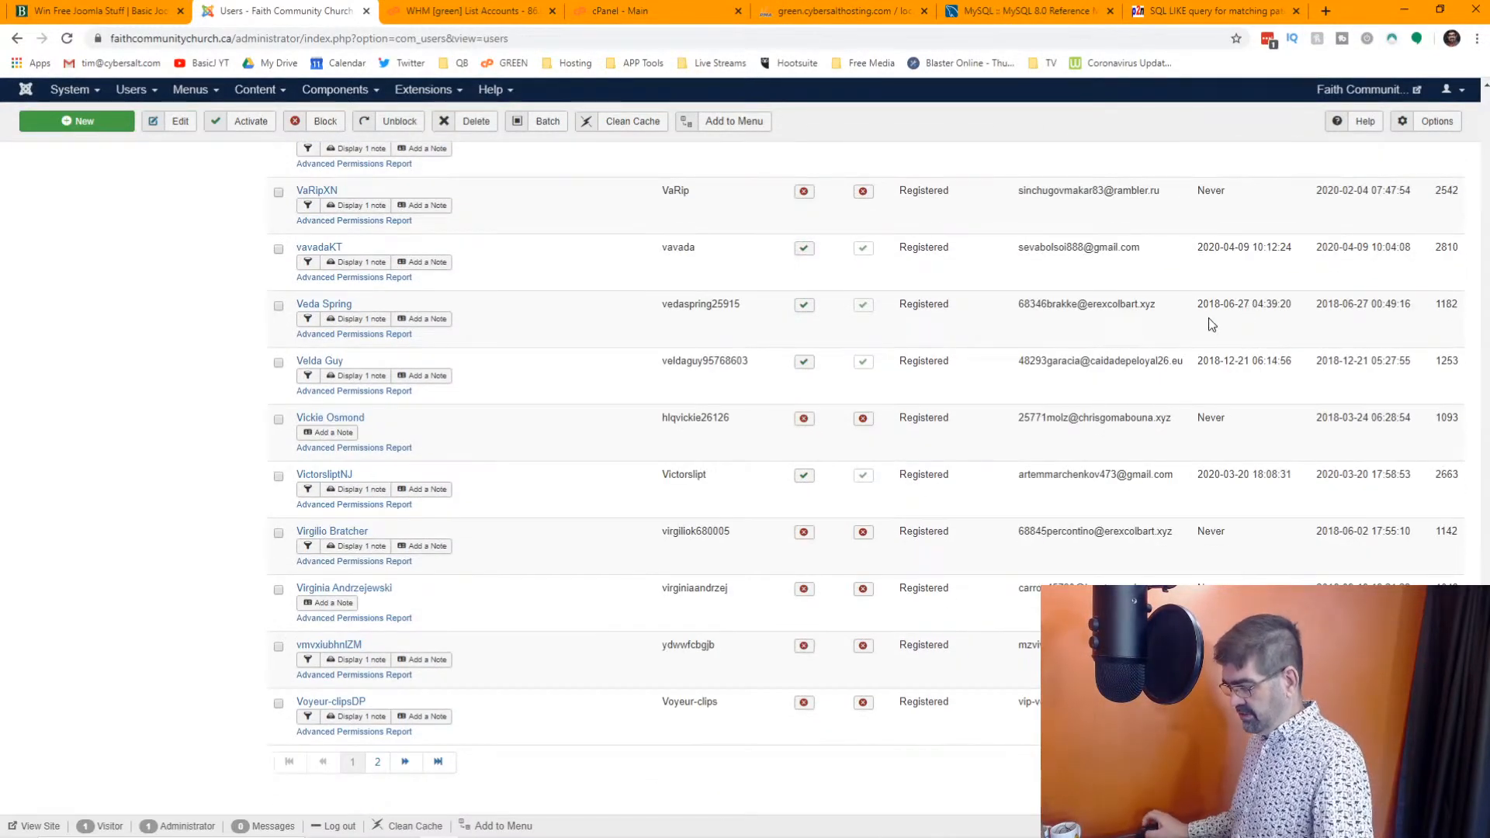
Show 100 users per page and search the user list for "xyz"
scroll(1319, 206, "up", 20)
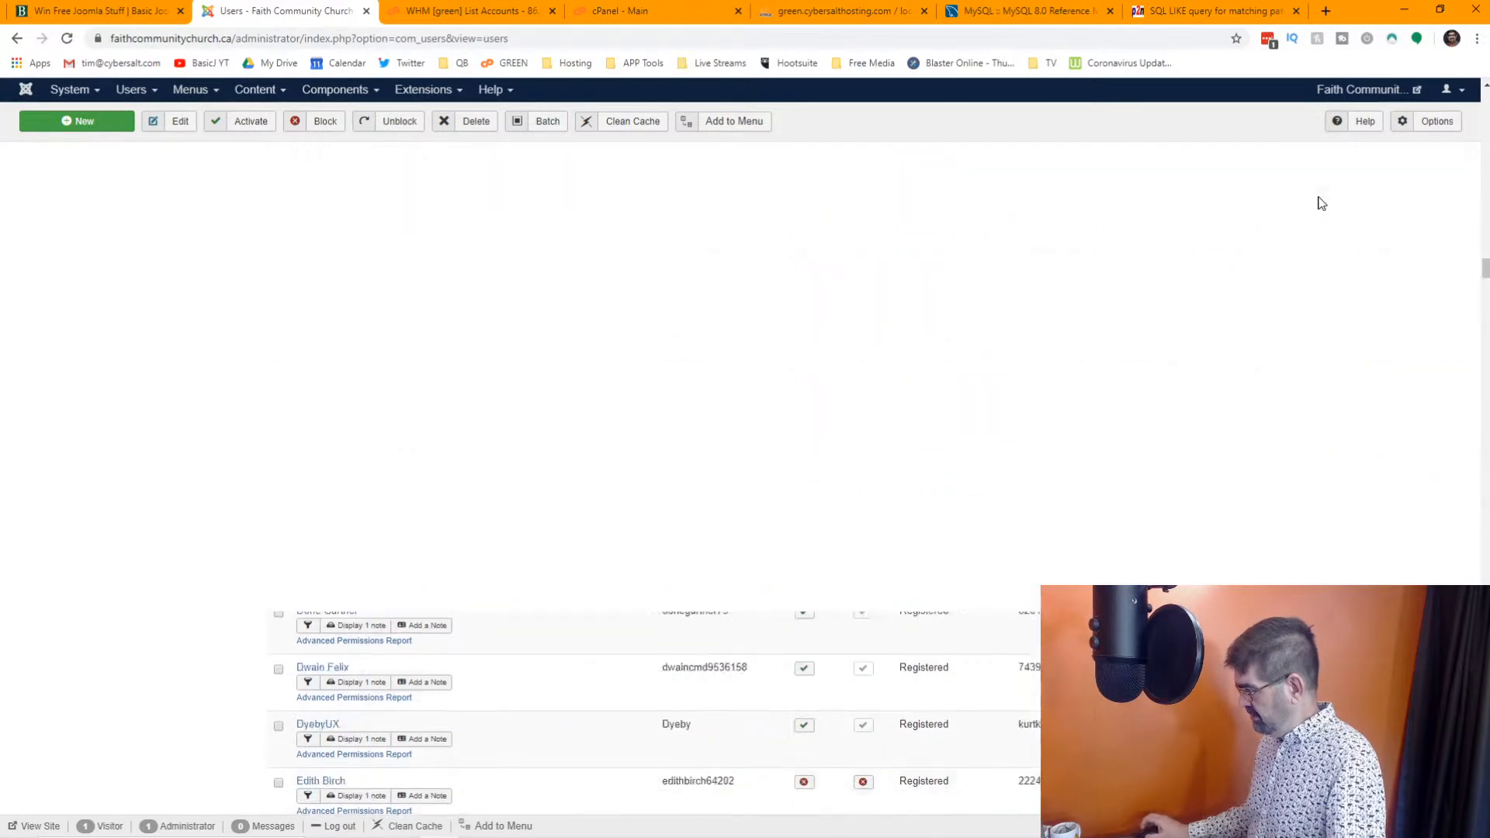
scroll(1320, 202, "up", 10)
left_click(1452, 208)
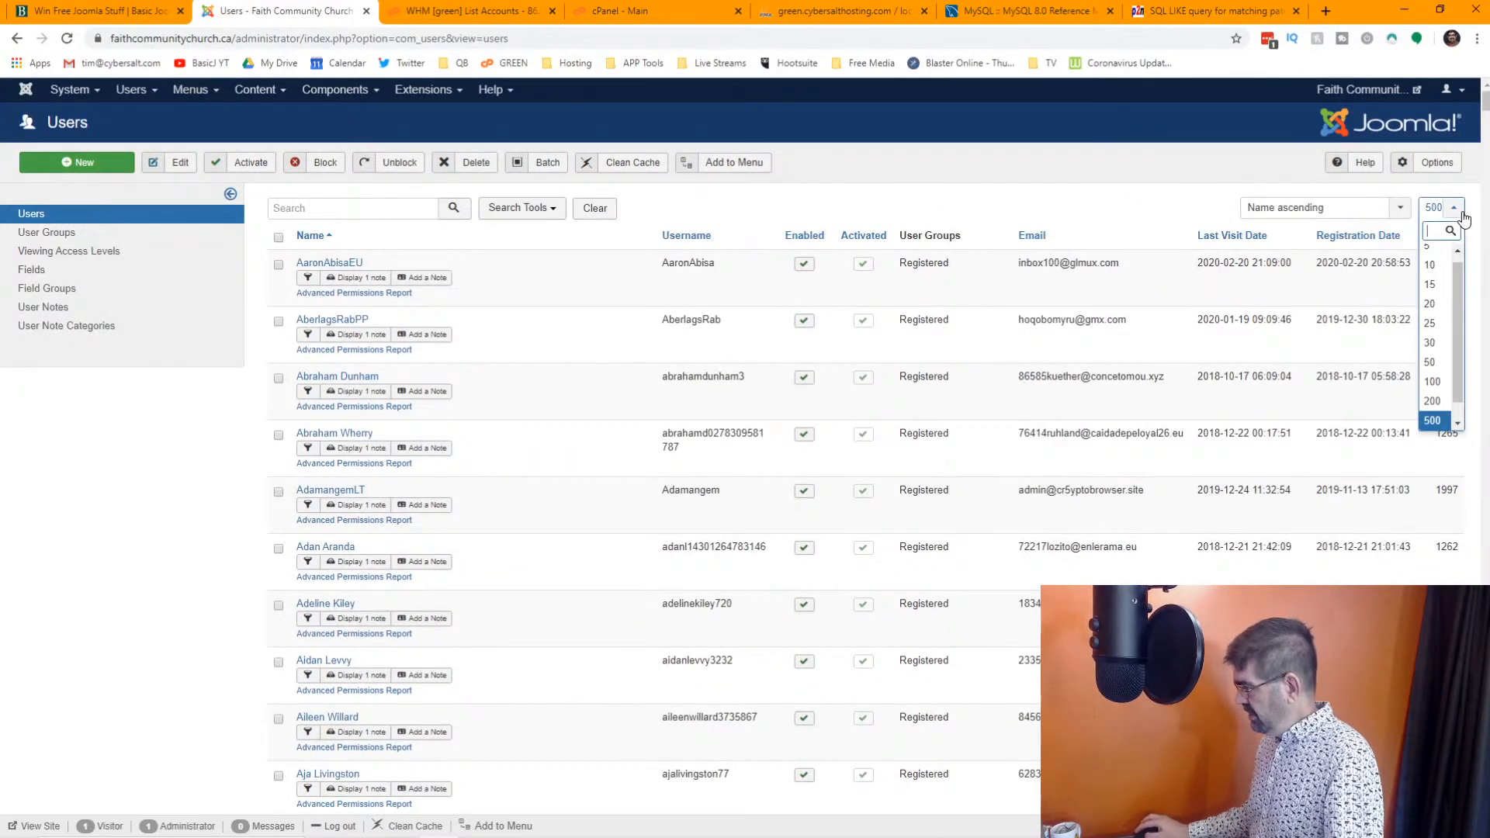
left_click(1432, 381)
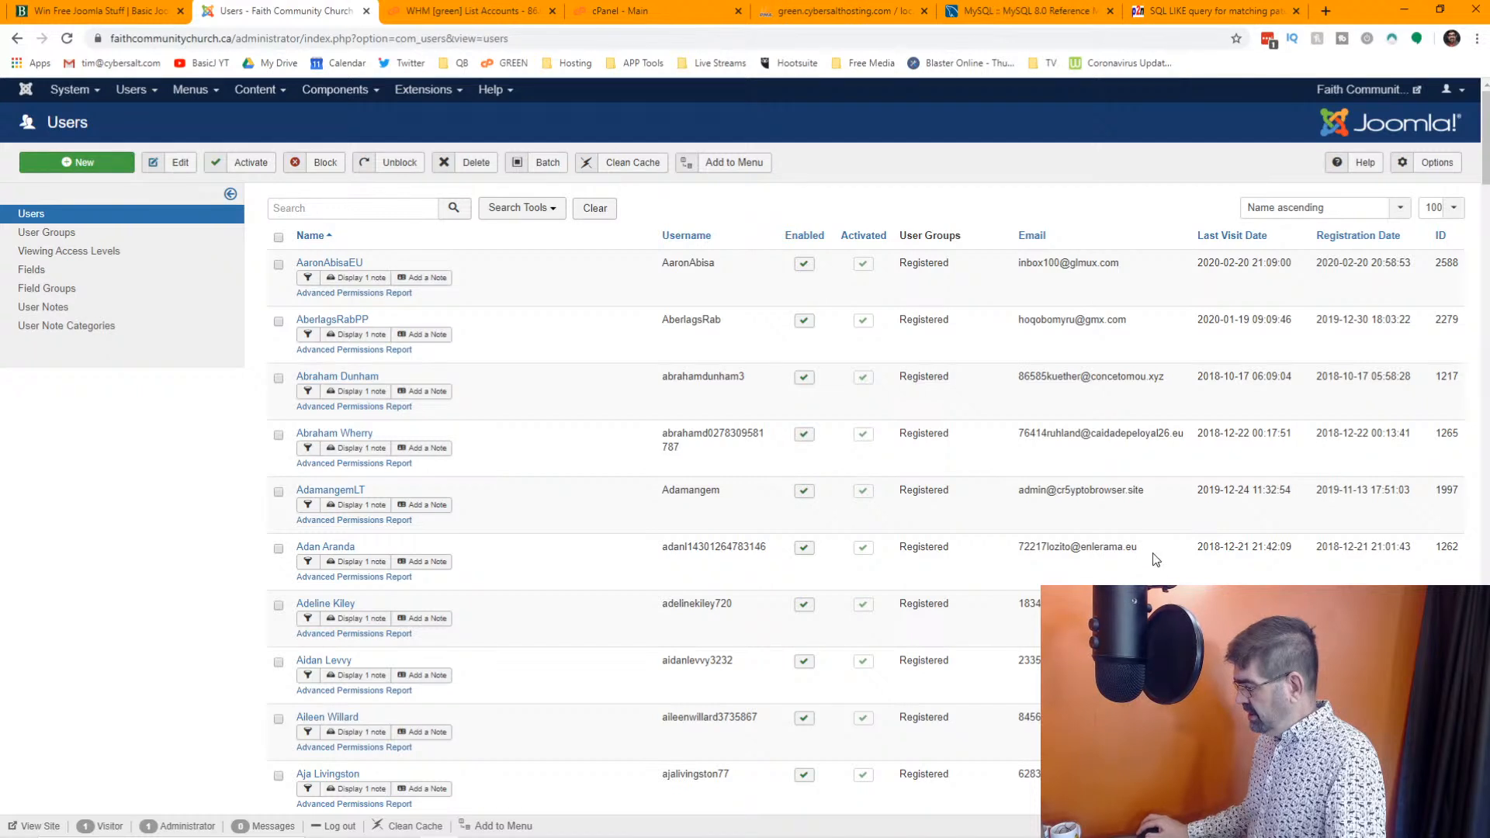
left_click(382, 211)
type("xy")
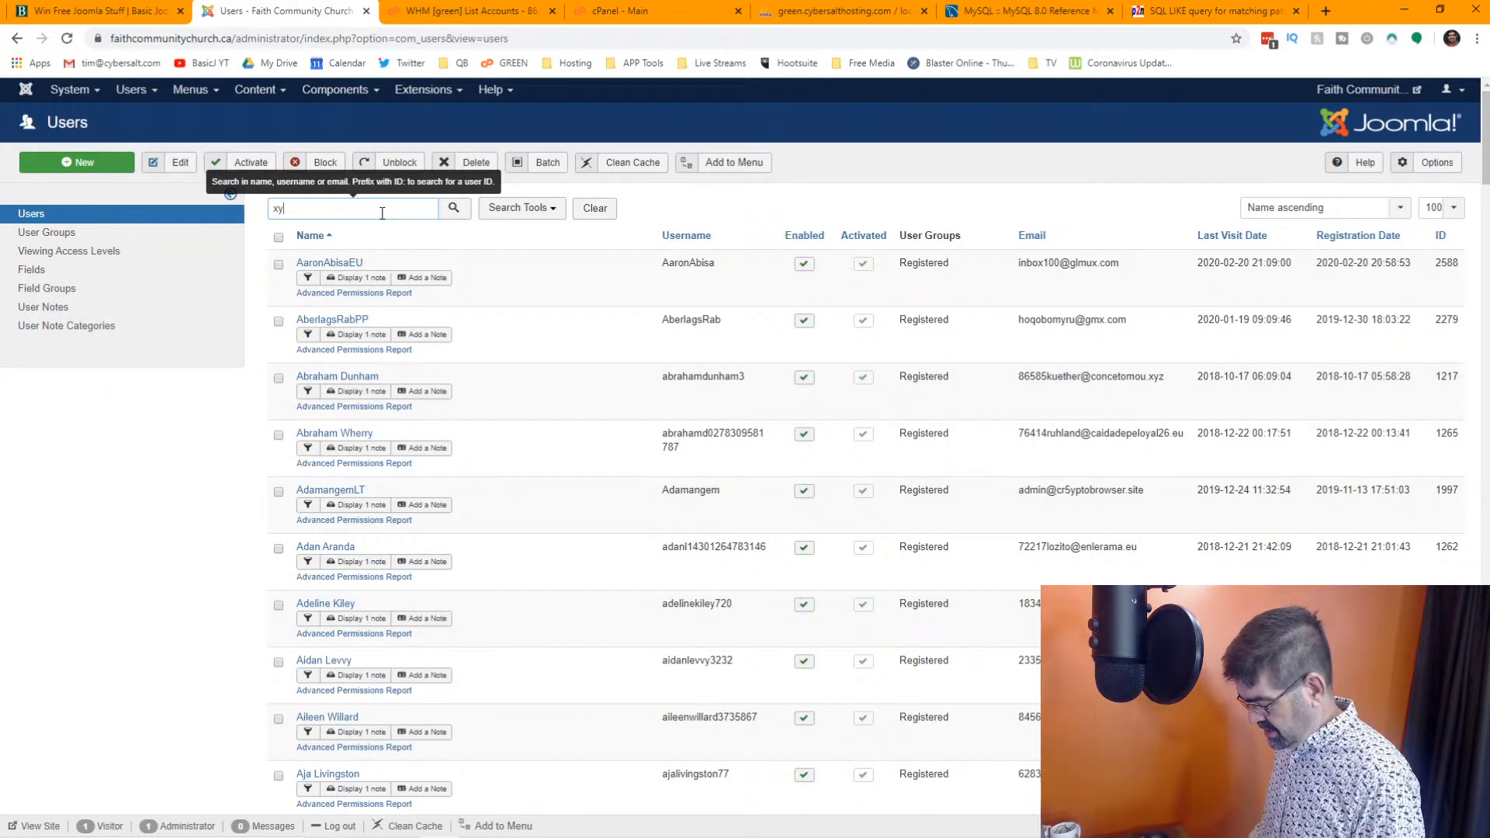
type("z")
key("Return")
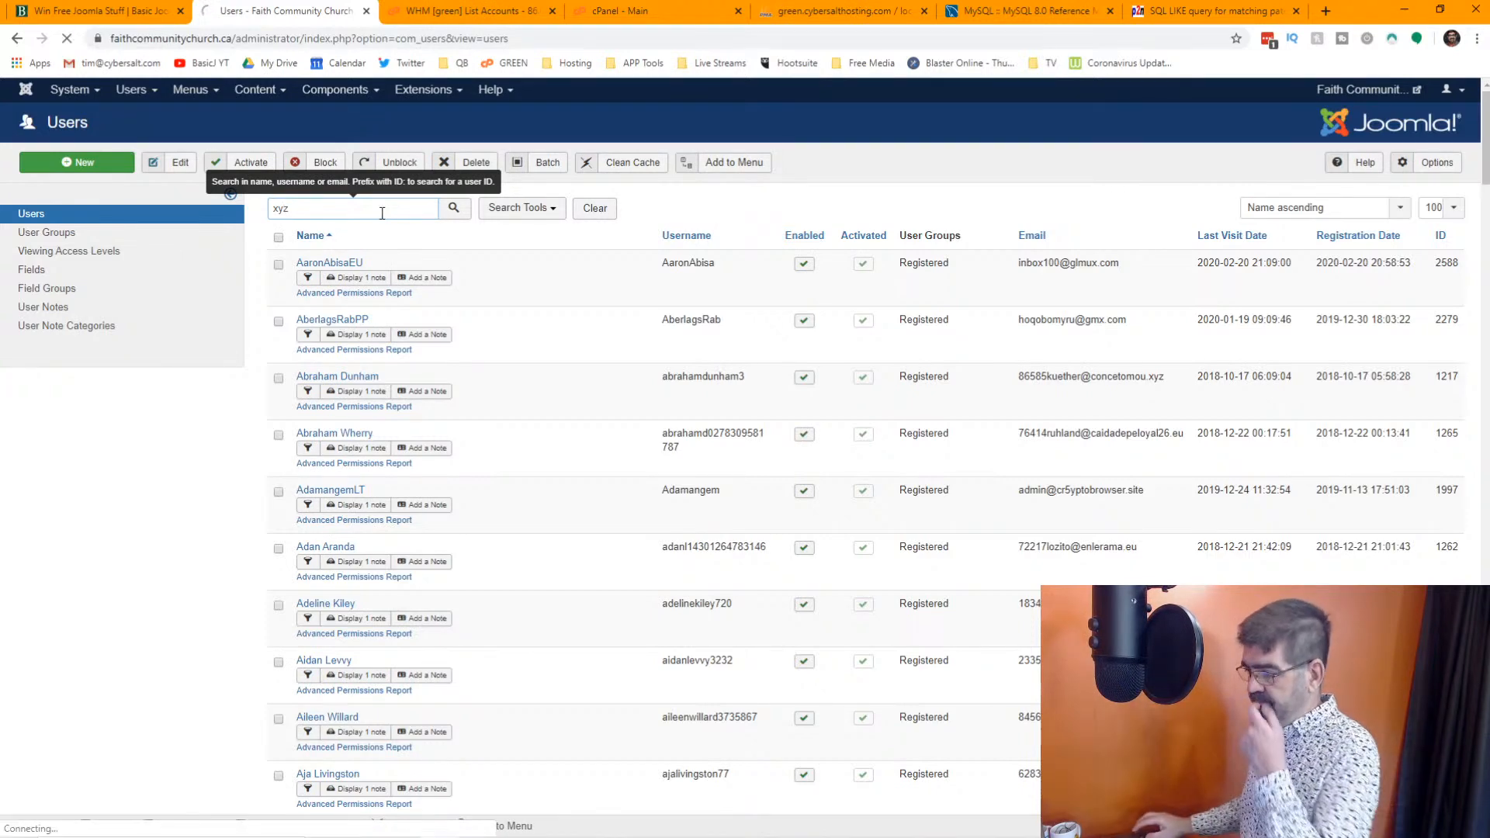
Select and permanently delete all users on the current page of "xyz" matches, and clear the search
scroll(620, 332, "down", 2)
scroll(621, 326, "down", 15)
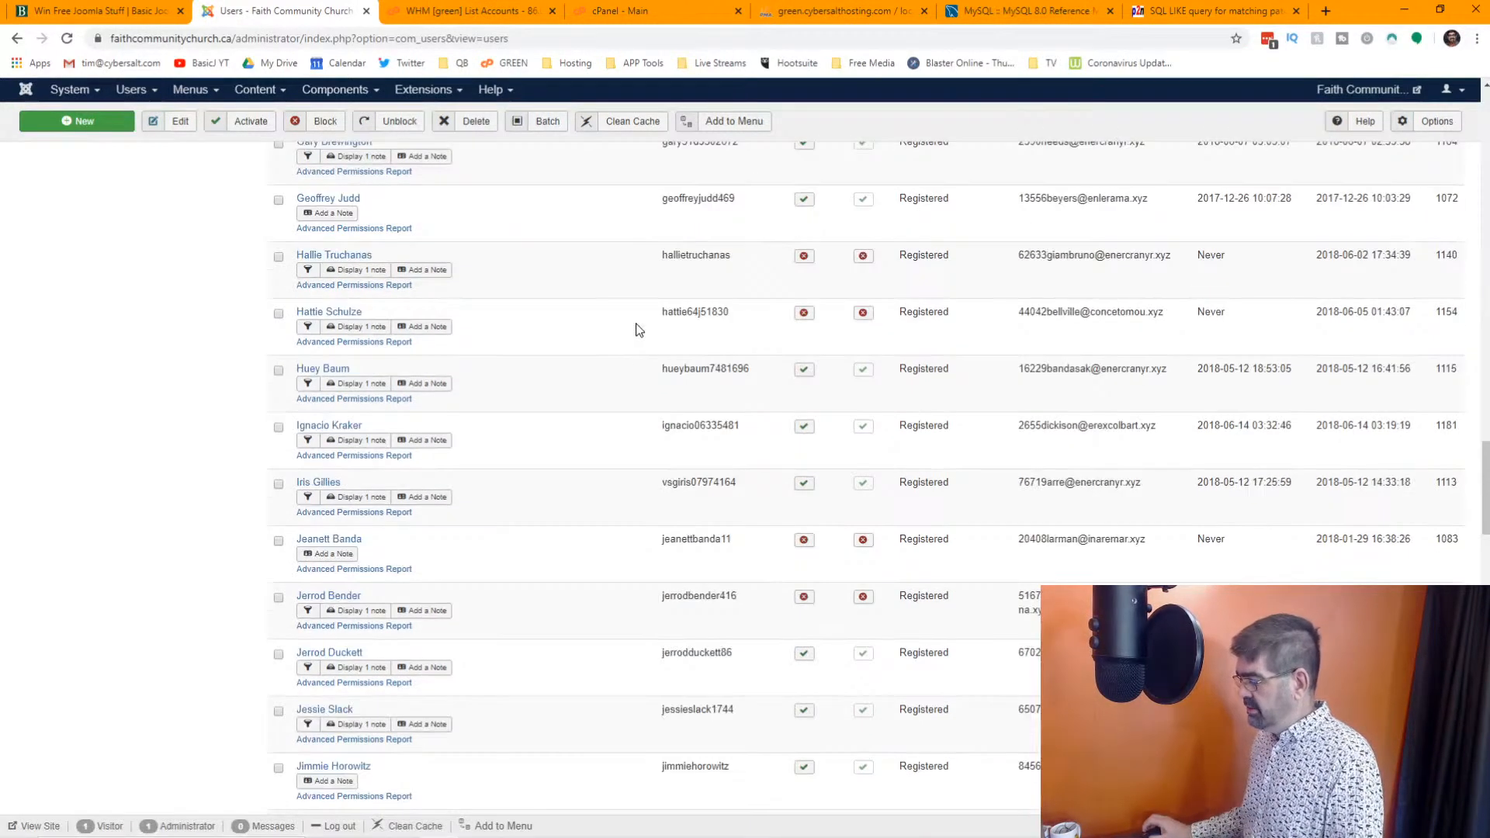
scroll(625, 315, "up", 20)
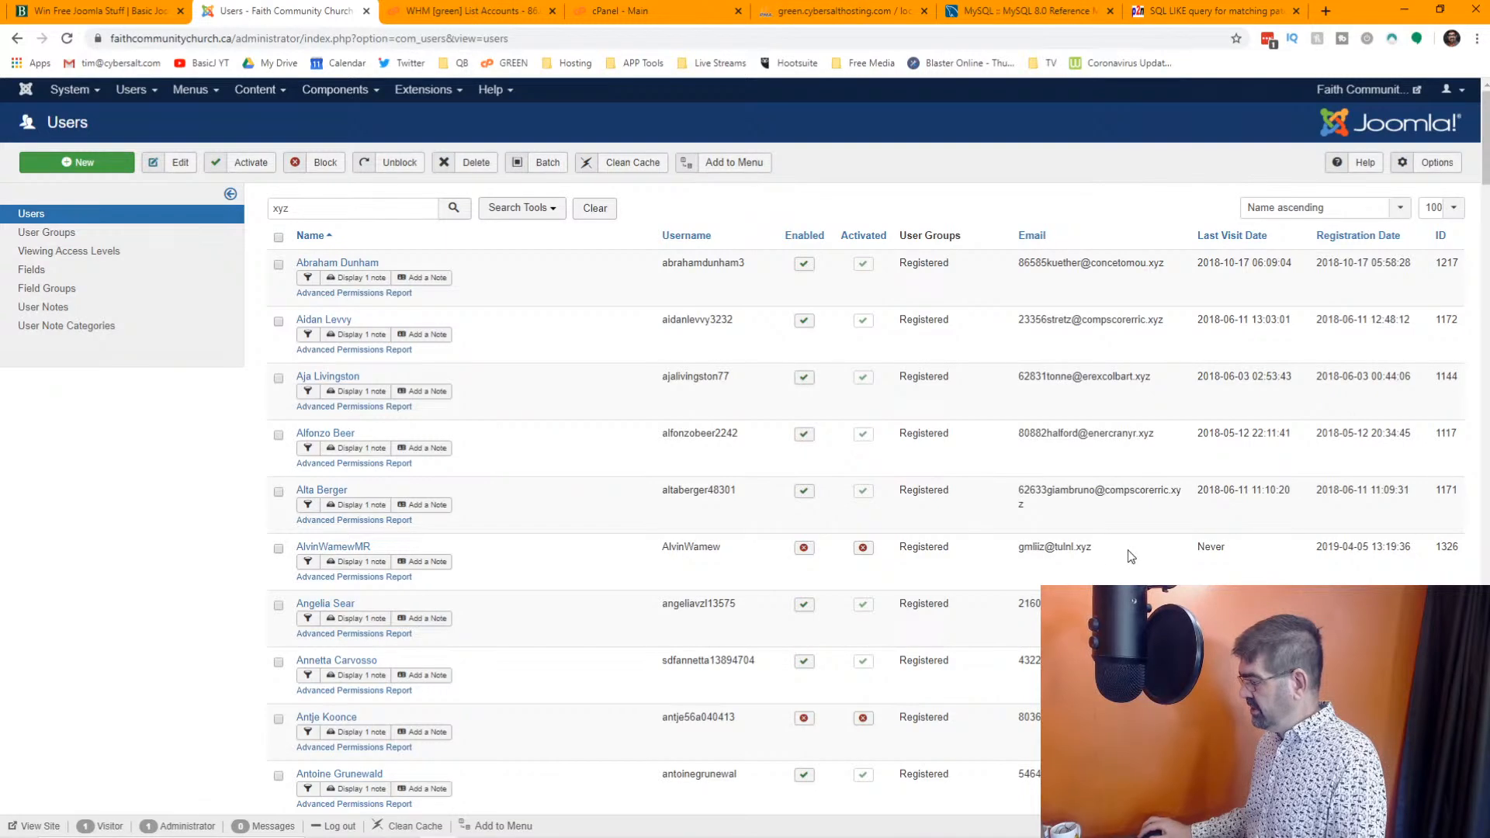
left_click(277, 237)
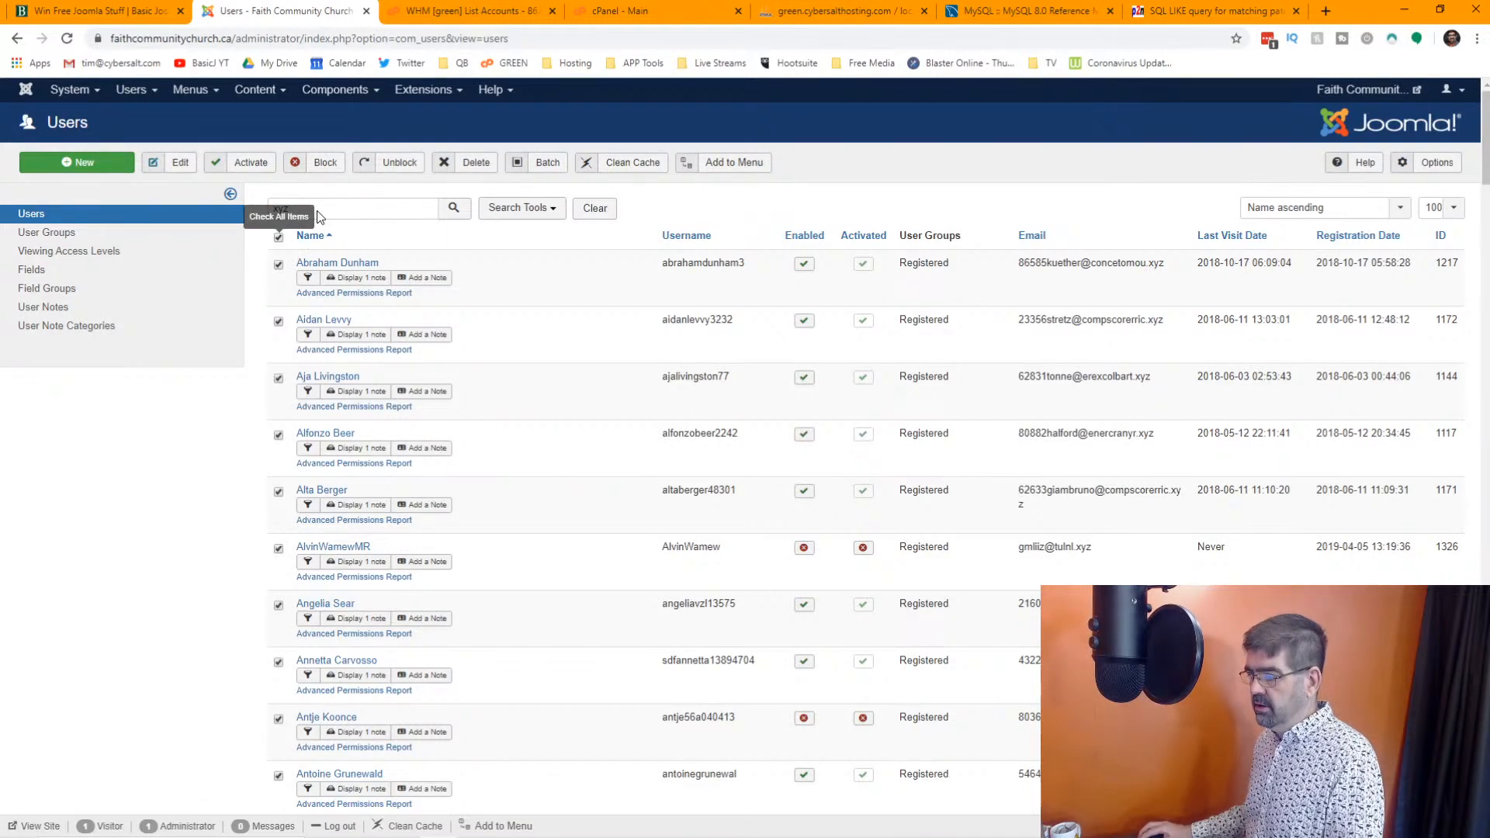
left_click(470, 164)
left_click(816, 142)
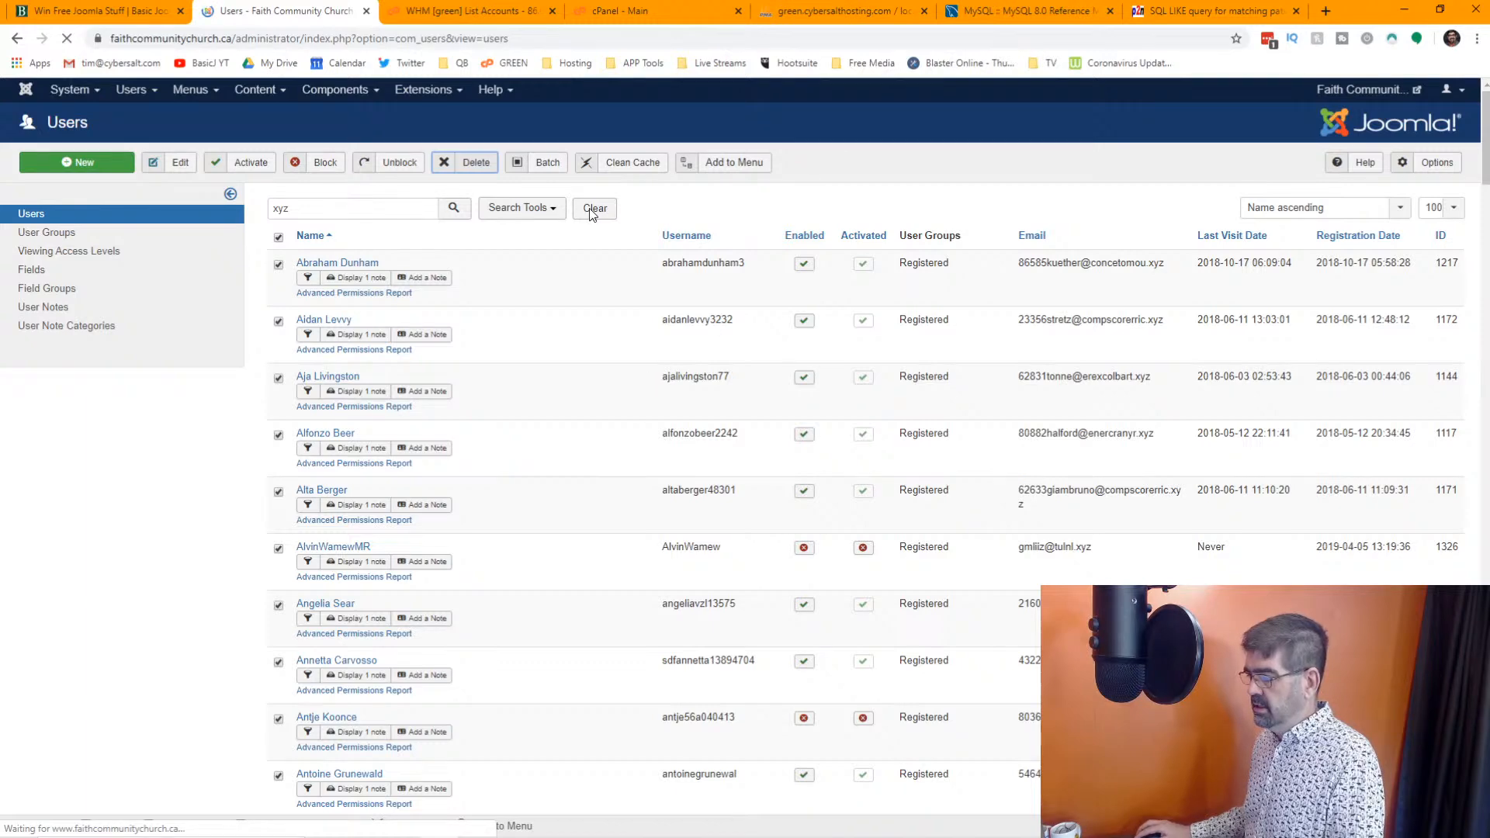
left_click(591, 273)
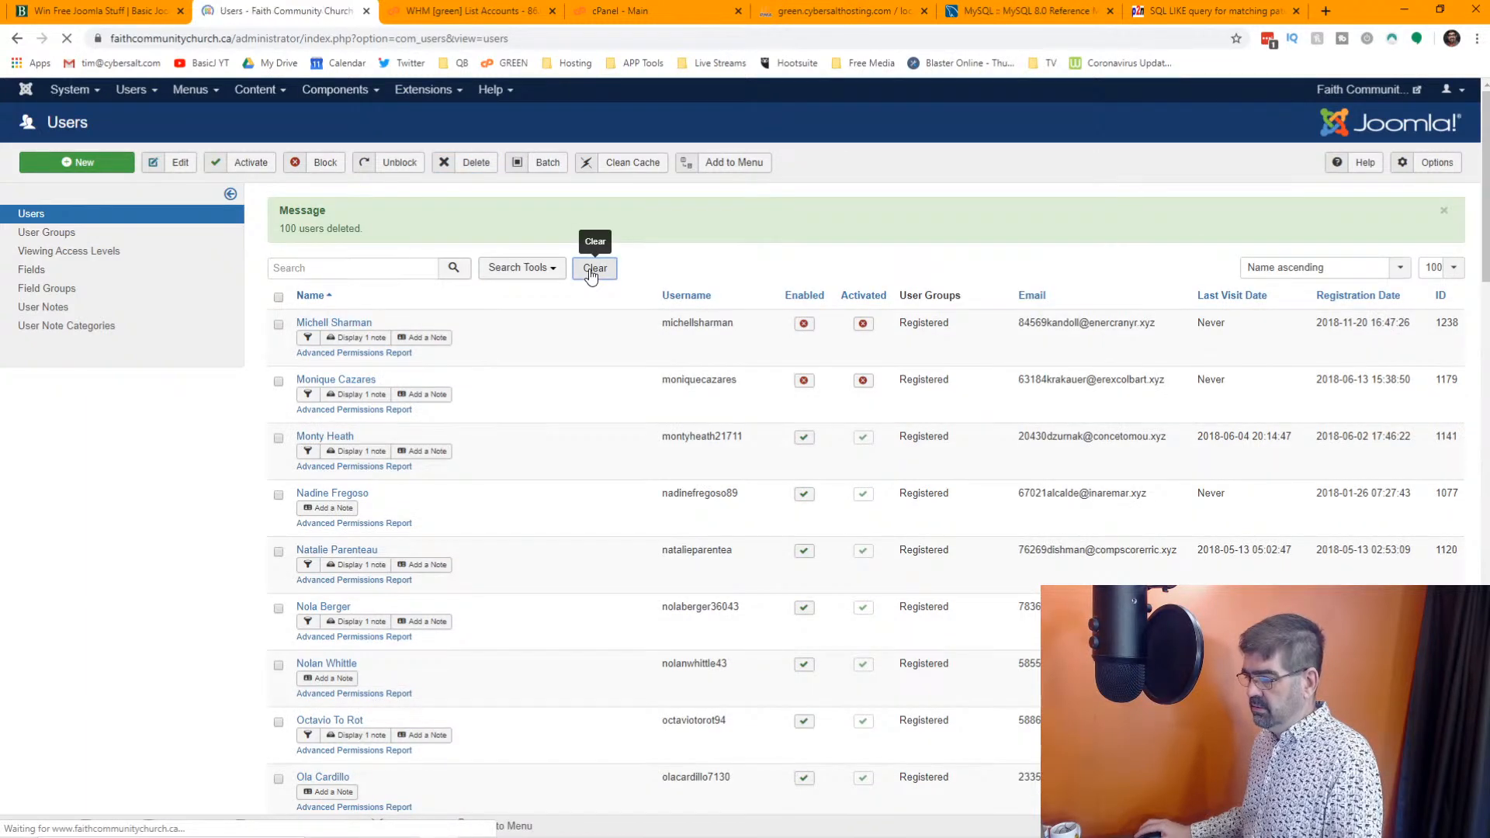
Search for "xyz" again and permanently delete all the remaining matching users
left_click(372, 211)
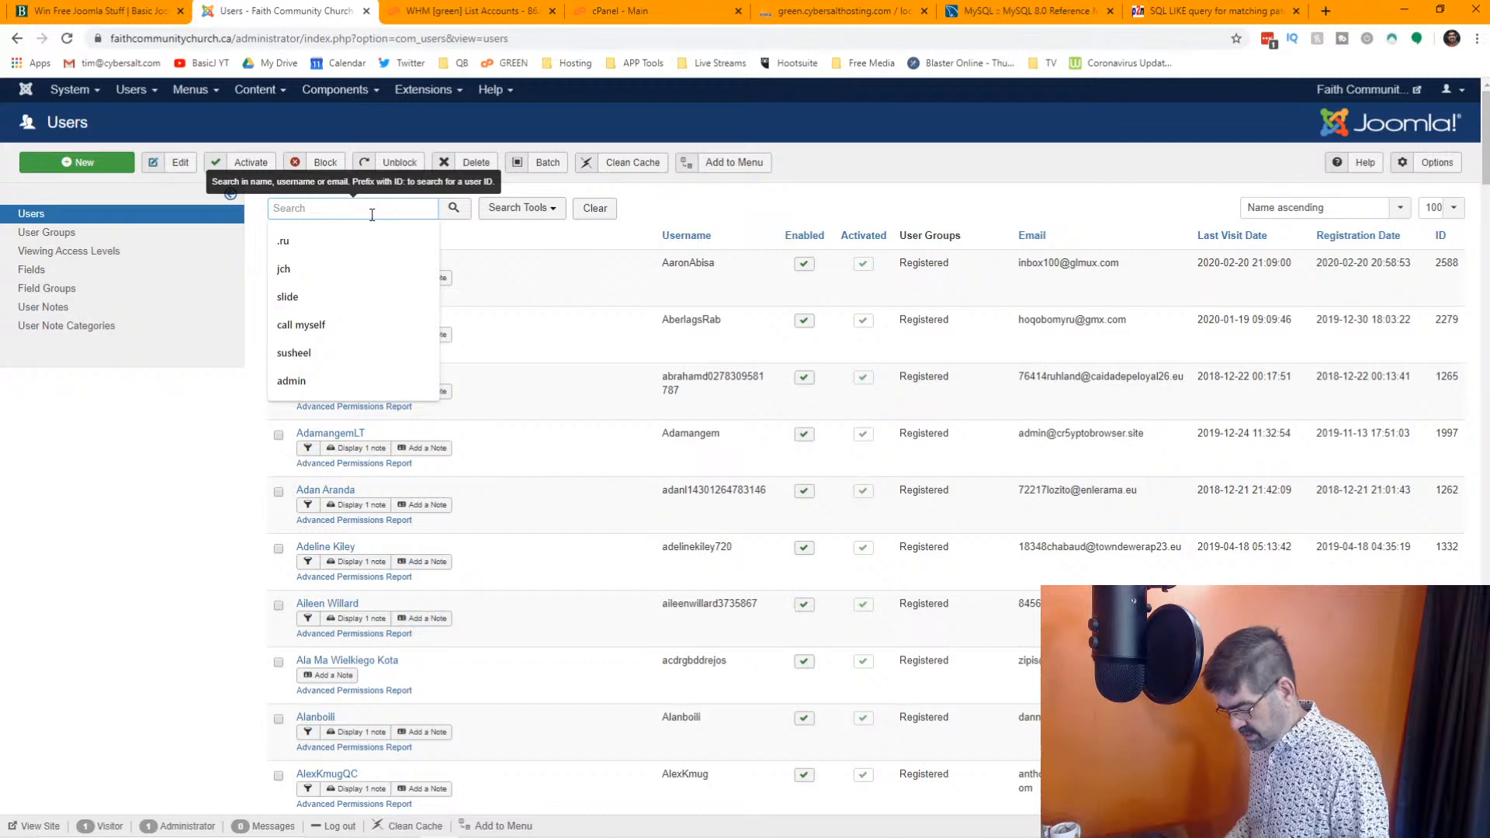
type("xyz")
key("Return")
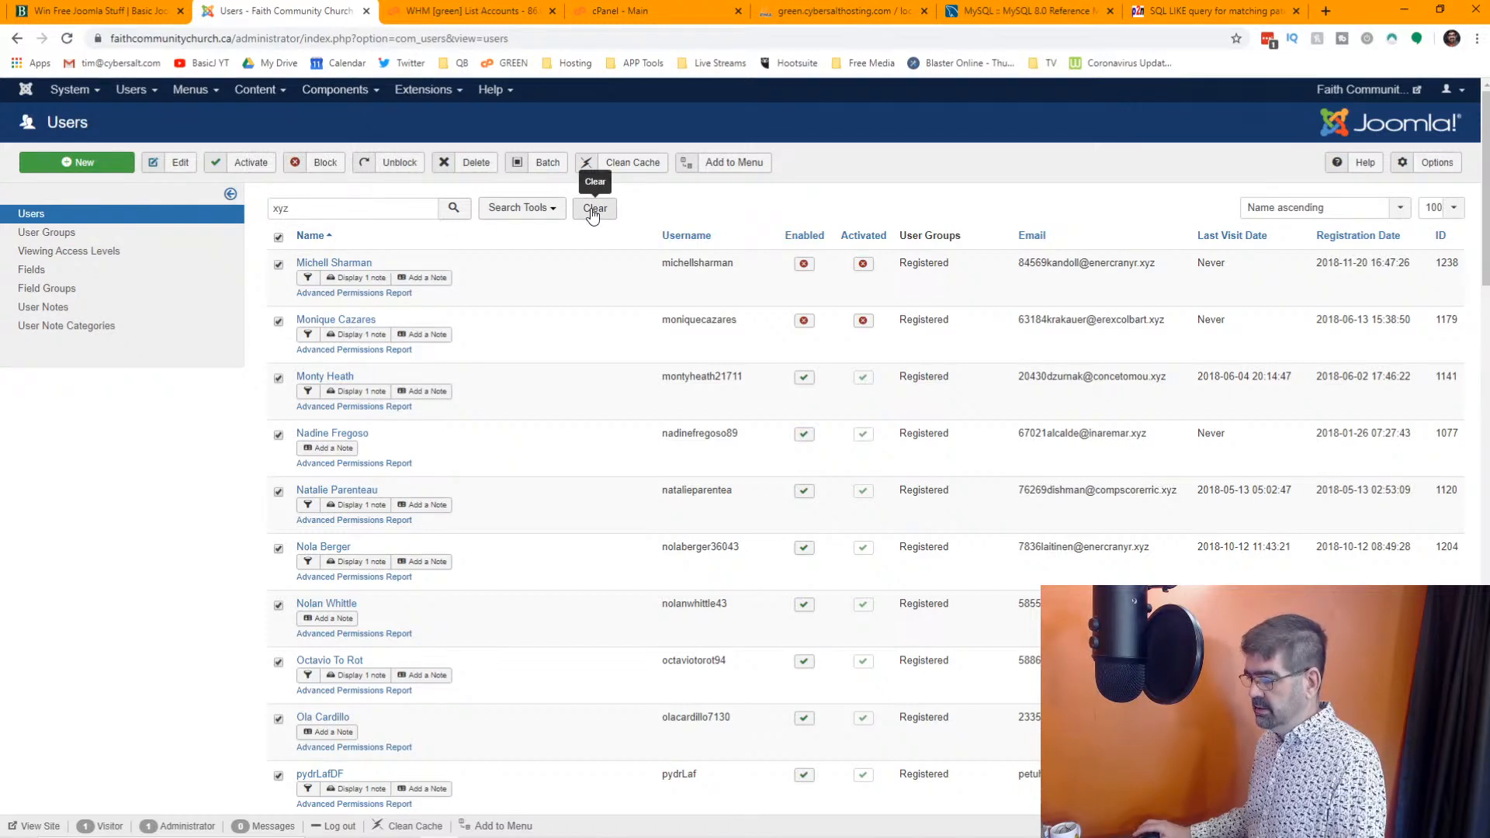
left_click(470, 162)
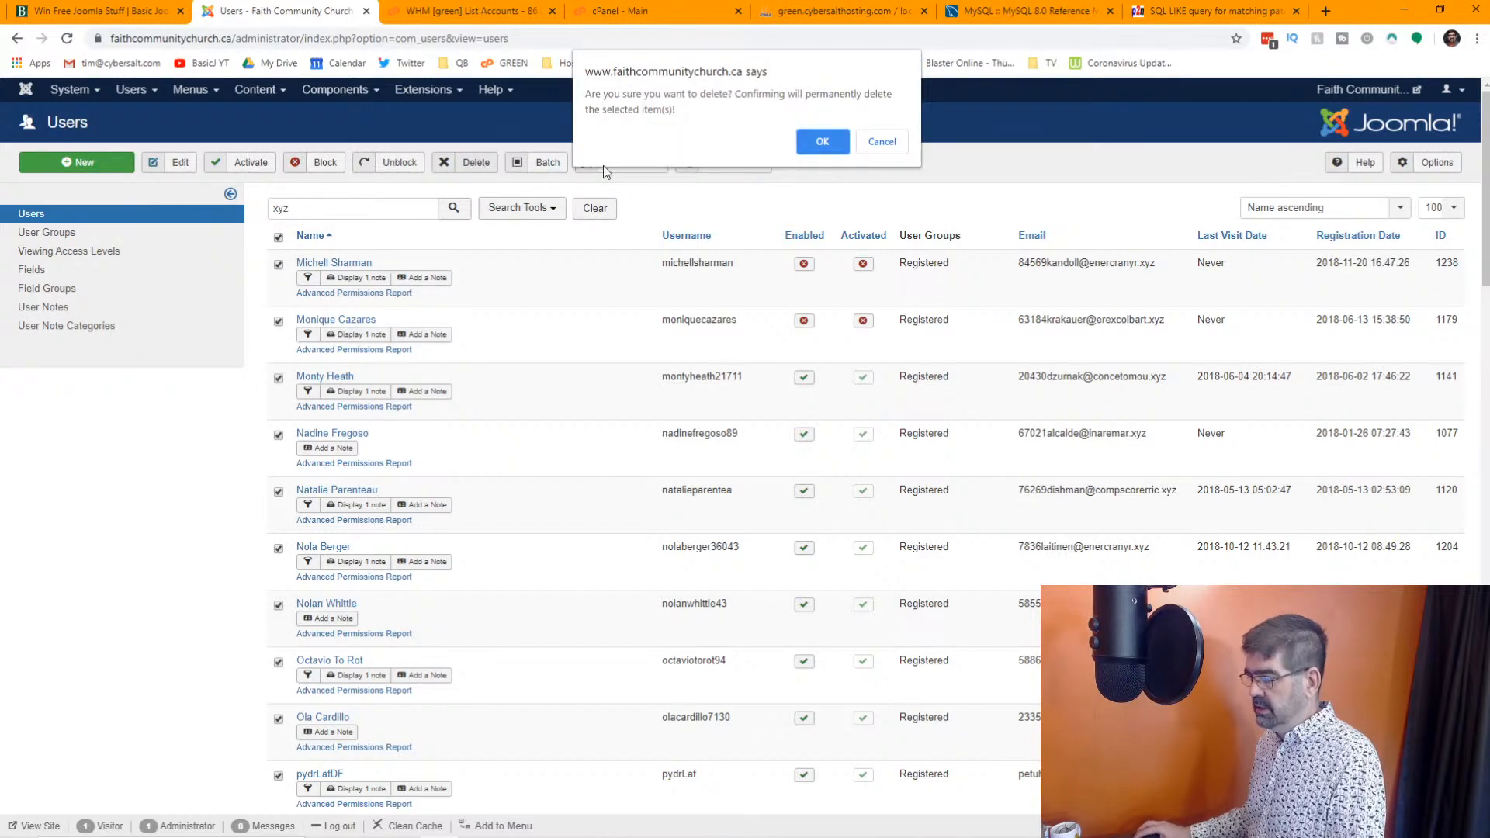
left_click(821, 142)
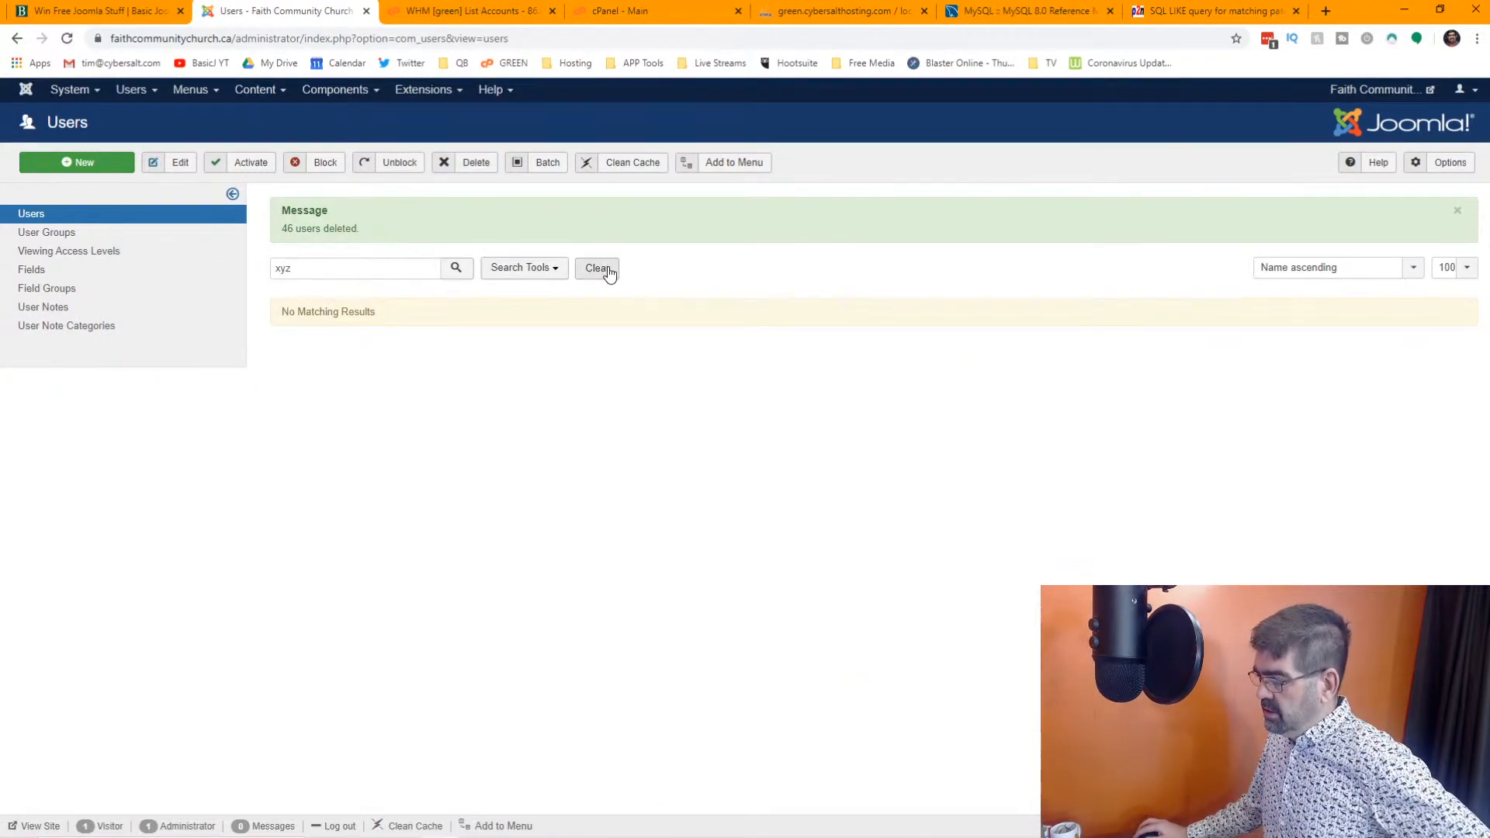
Clear the "xyz" search, check the remaining users and show 500 users per page
left_click(607, 272)
scroll(660, 307, "down", 15)
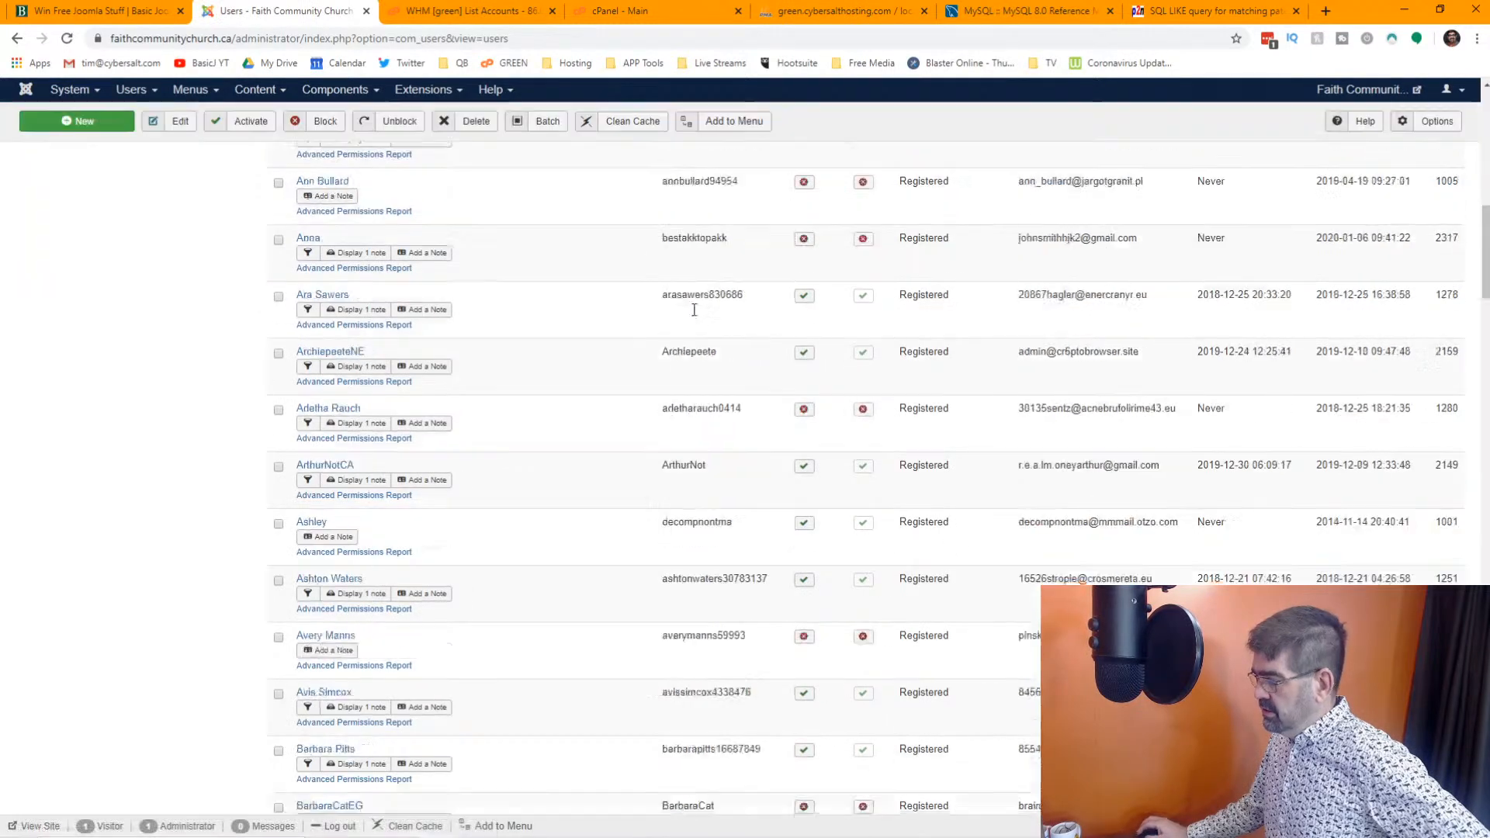
scroll(696, 320, "down", 15)
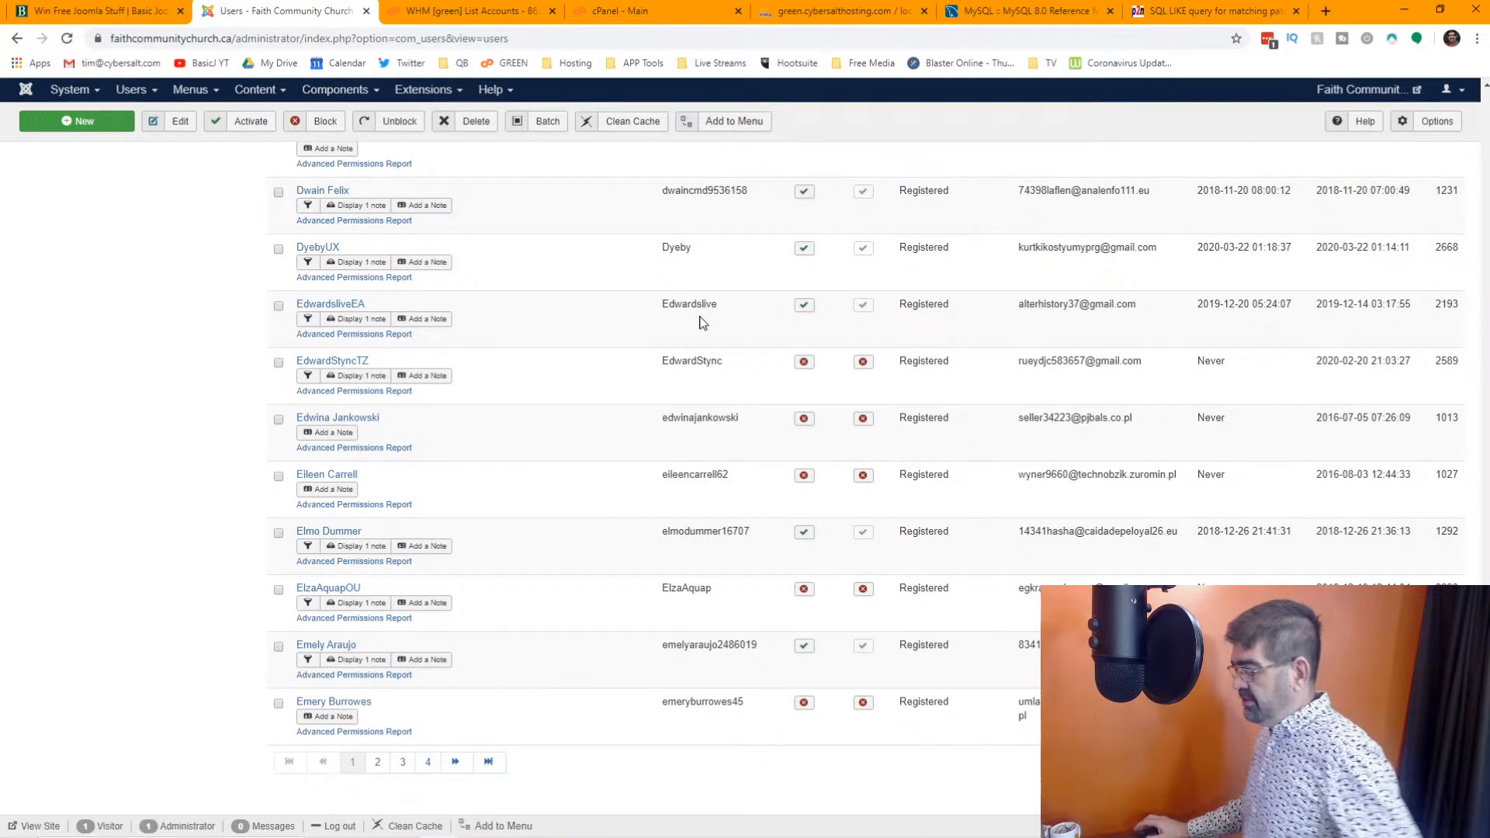
scroll(676, 335, "up", 20)
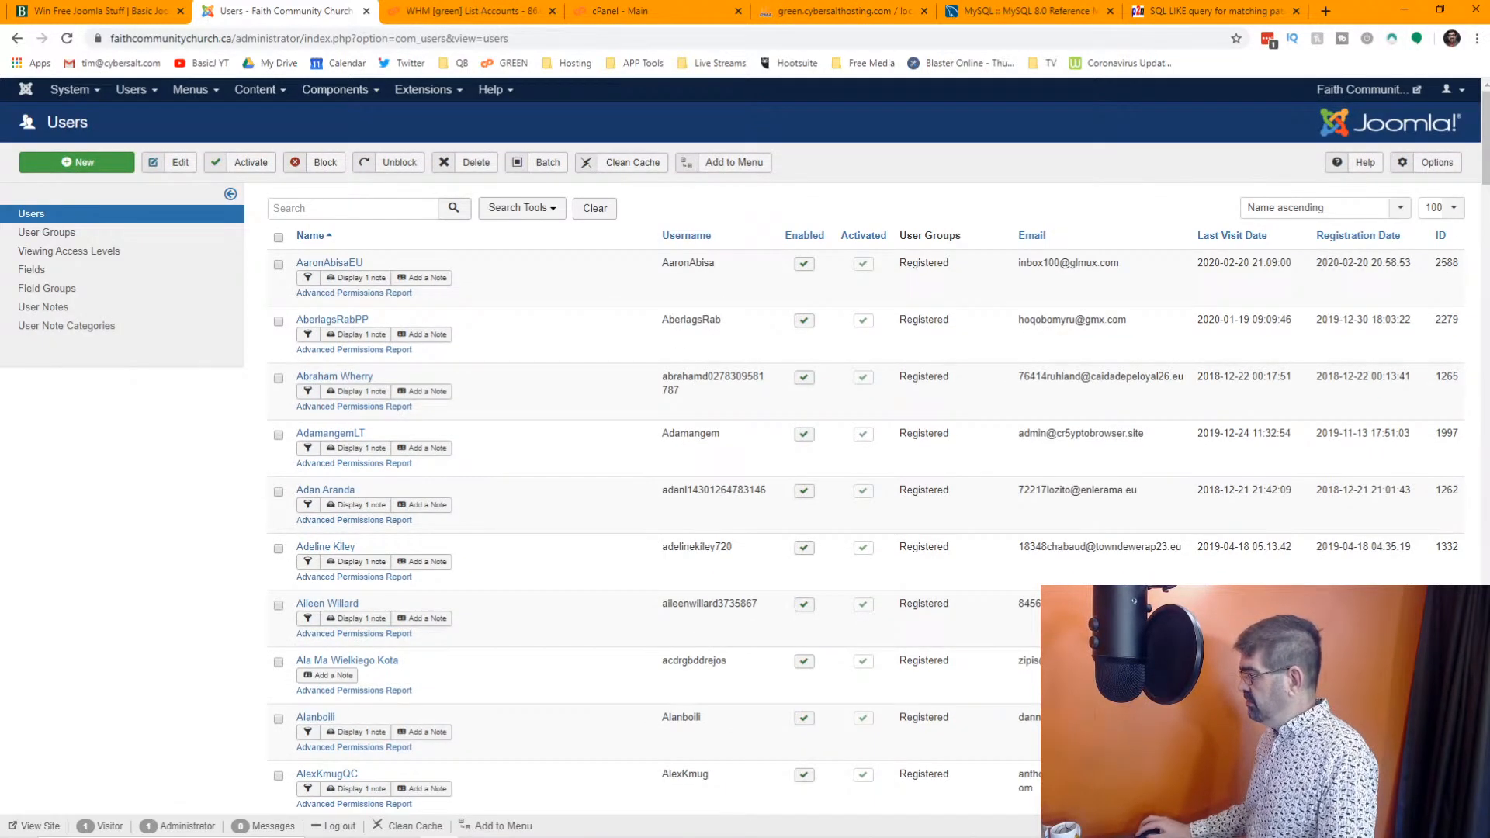
left_click(1441, 208)
left_click(1440, 412)
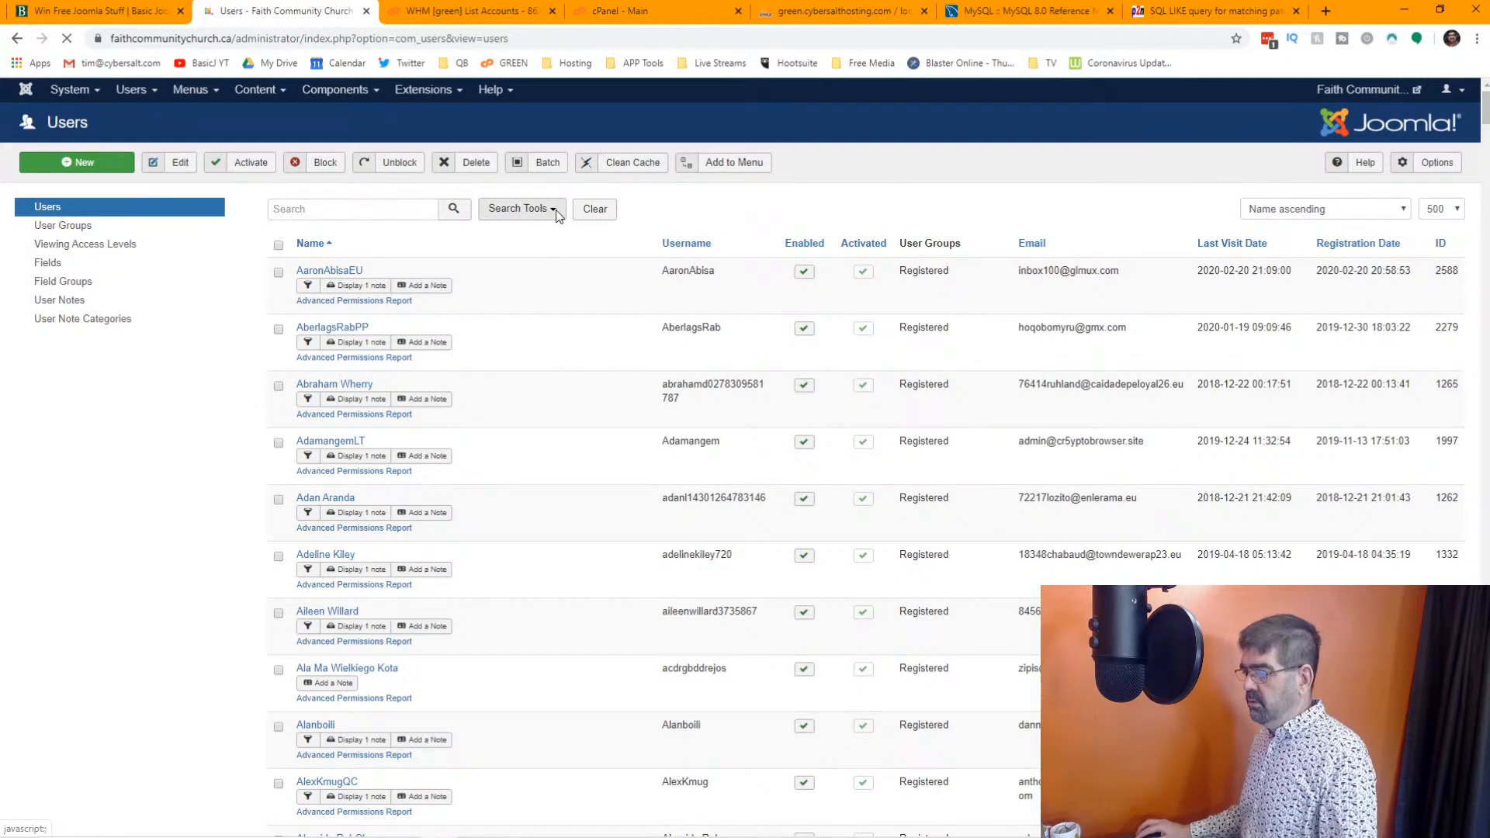
Filter the user list by the Registered group
left_click(556, 209)
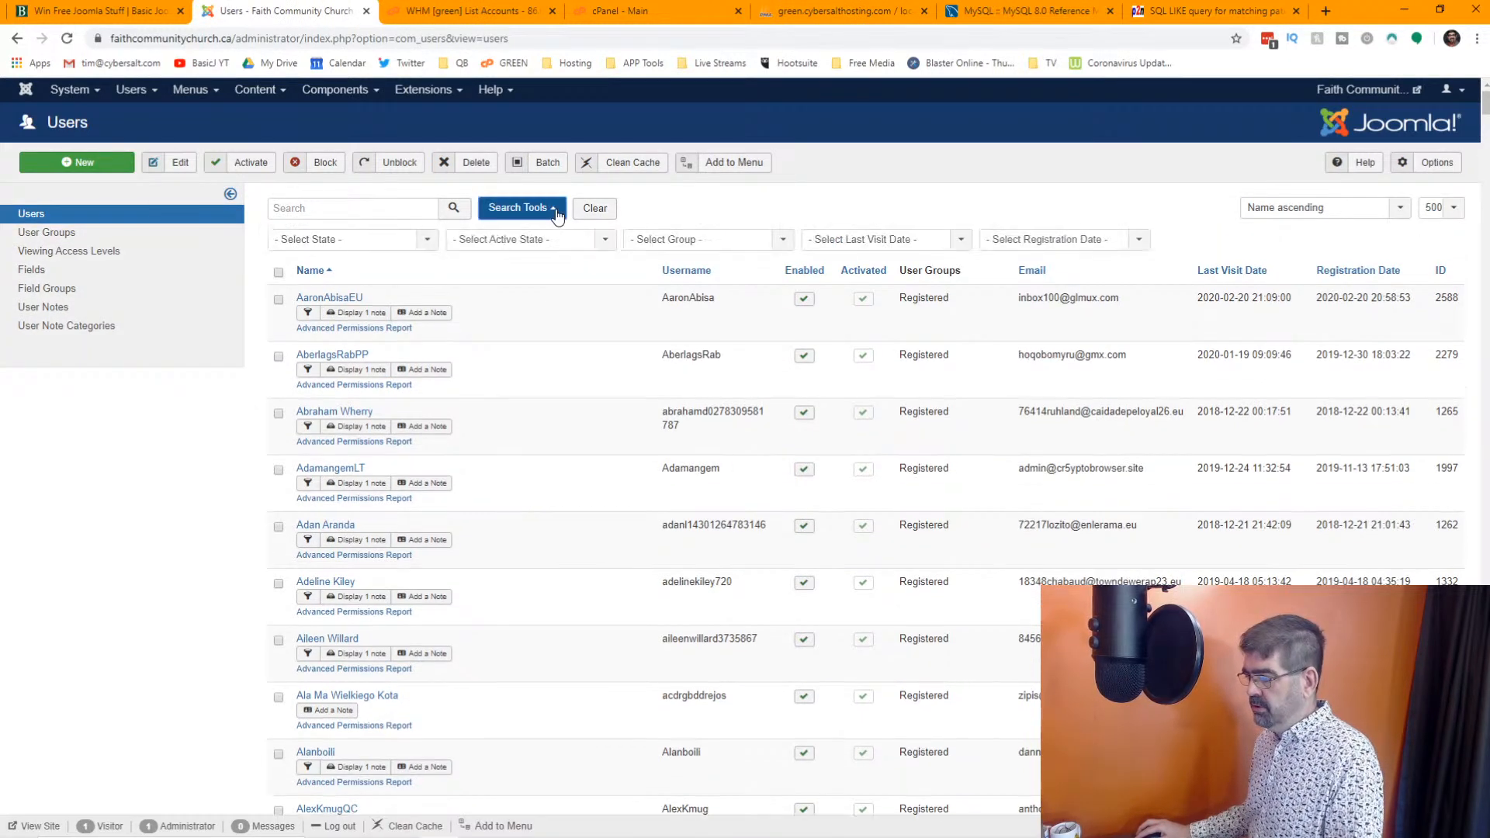
left_click(696, 242)
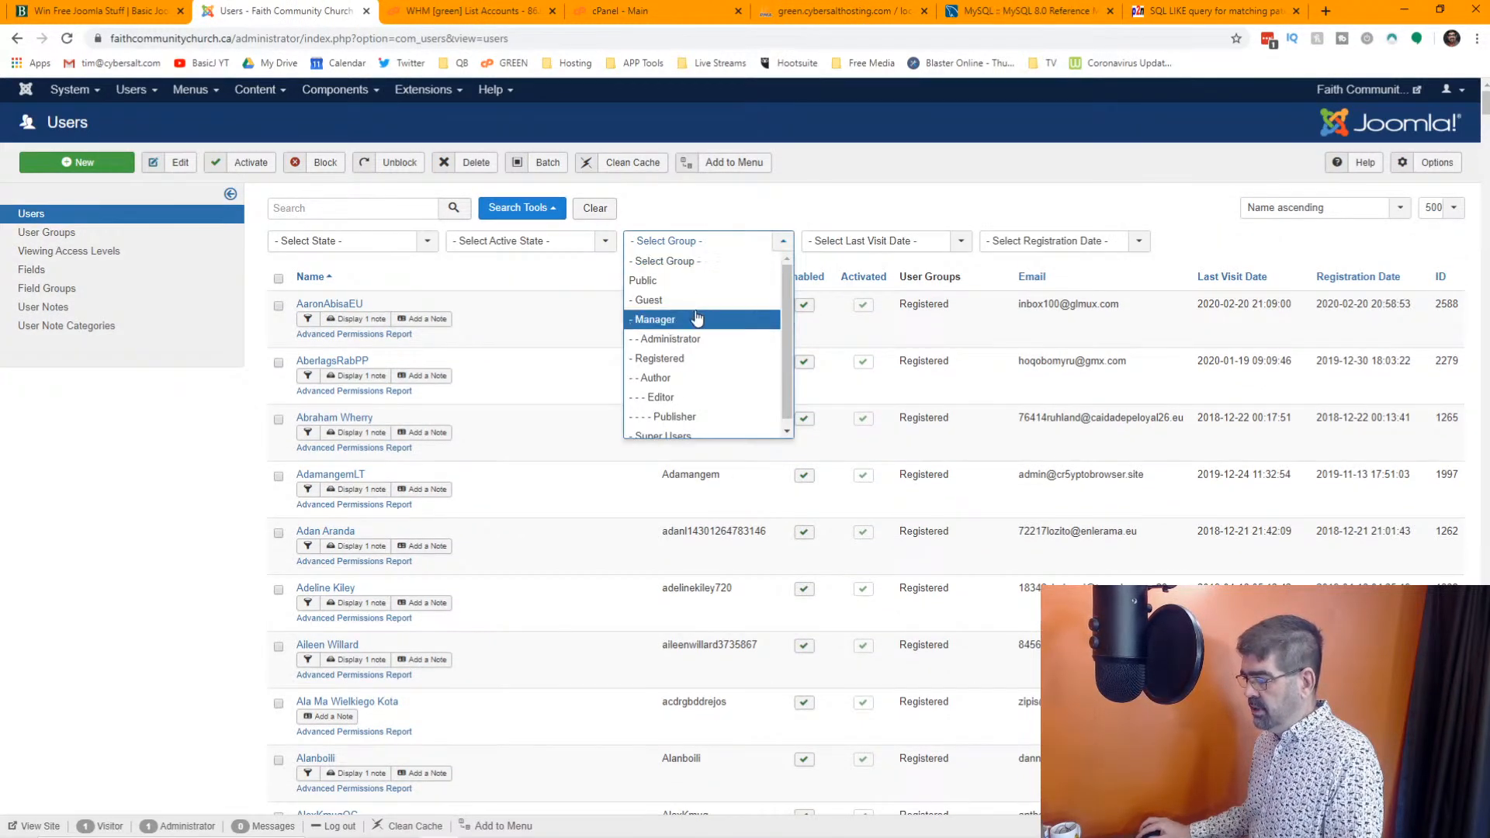
left_click(699, 361)
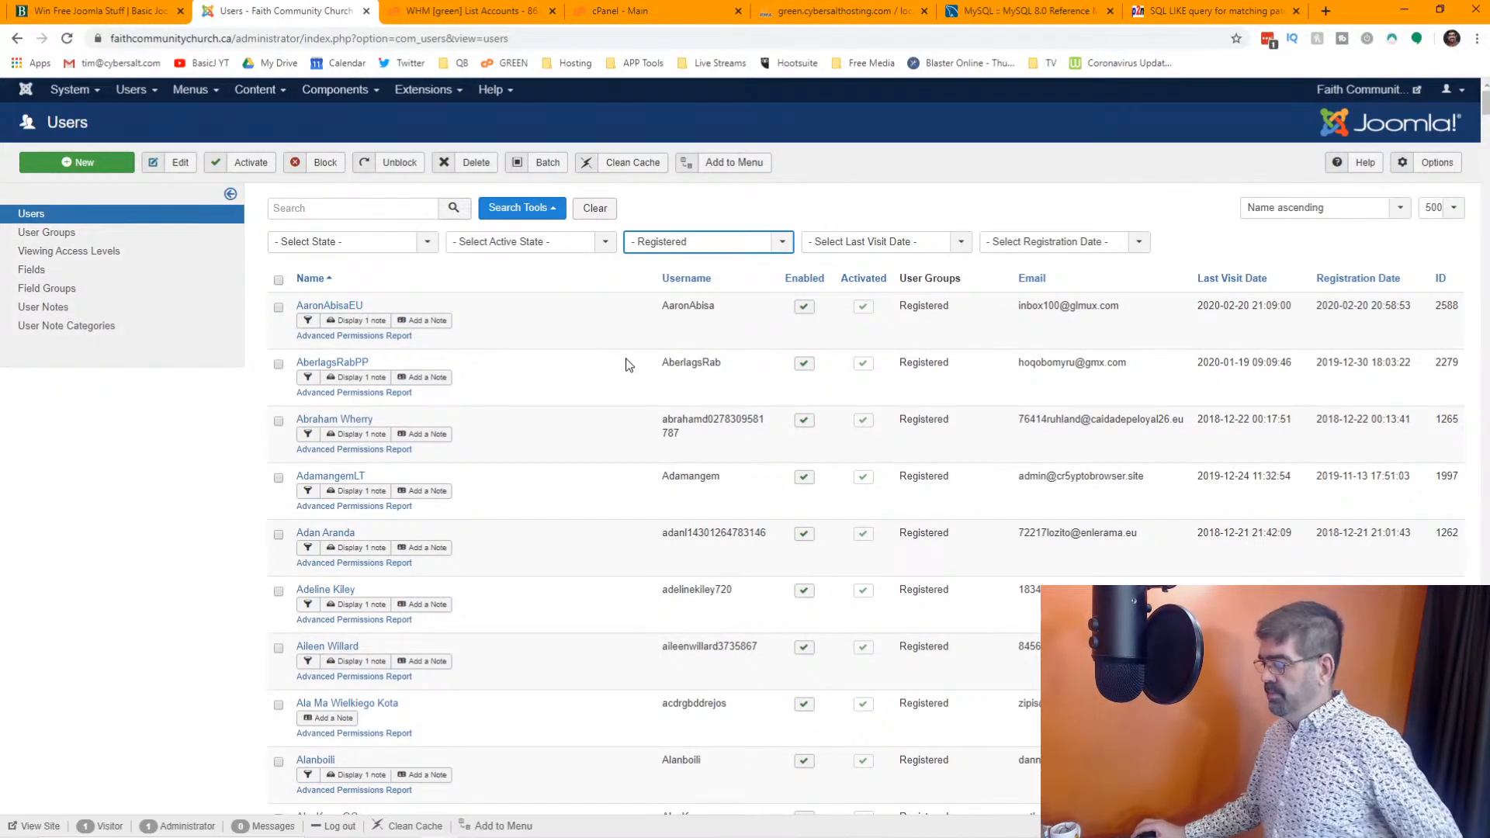
Select all listed users of the Registered group and permanently delete them
scroll(645, 351, "down", 20)
scroll(652, 354, "up", 20)
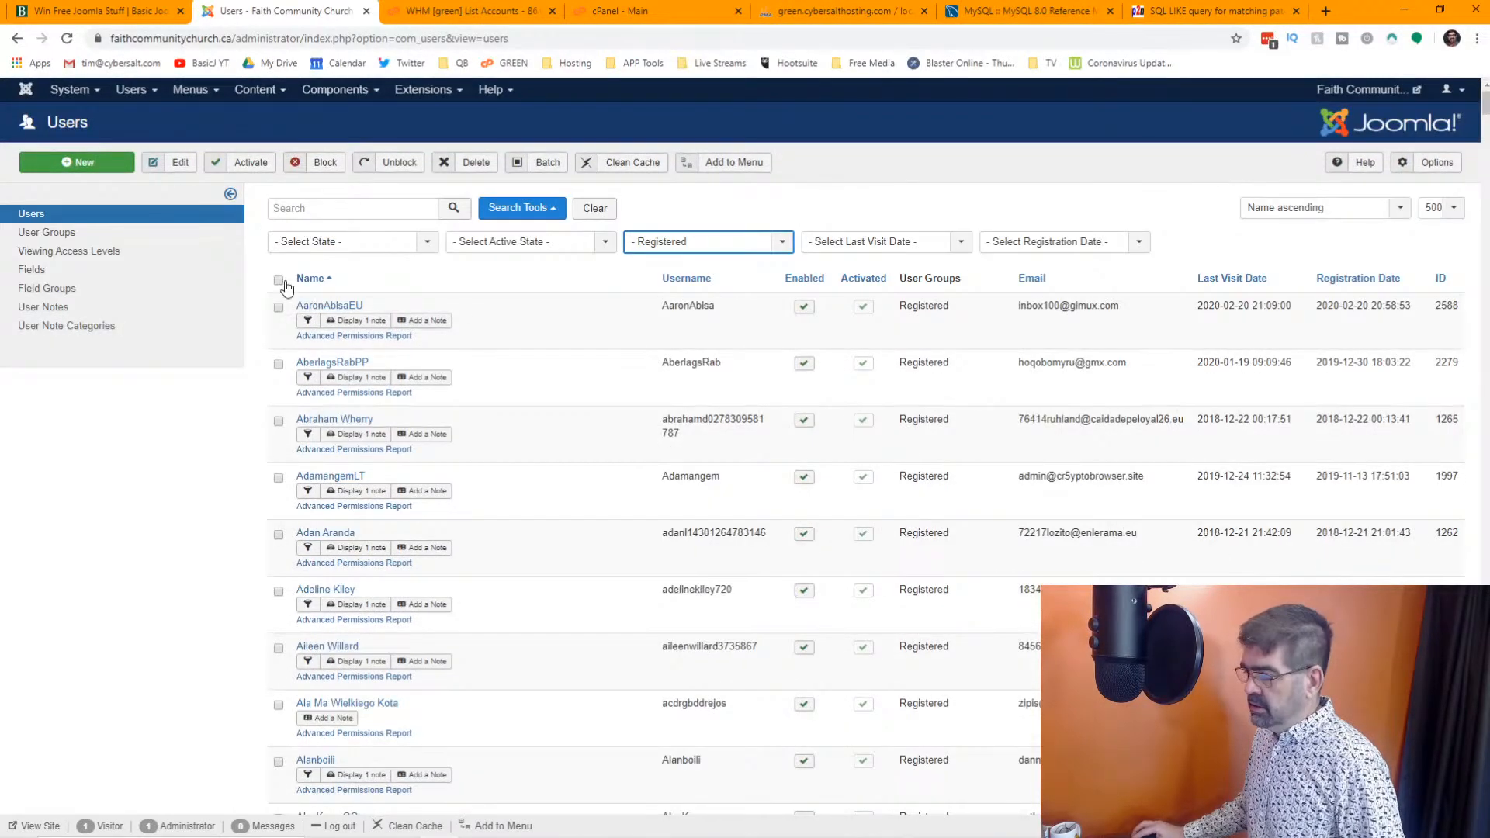
left_click(279, 281)
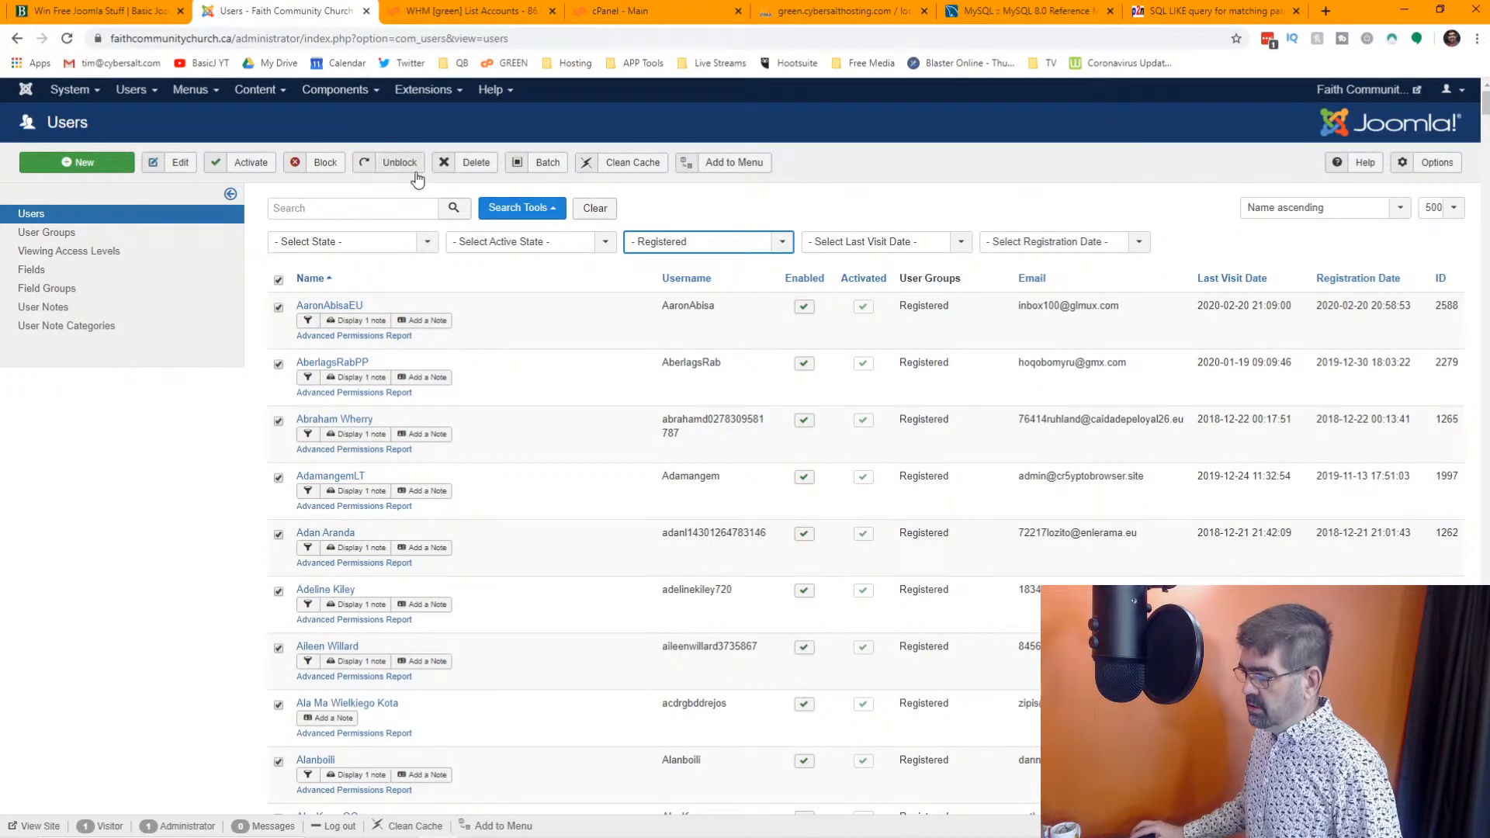
left_click(468, 162)
left_click(811, 141)
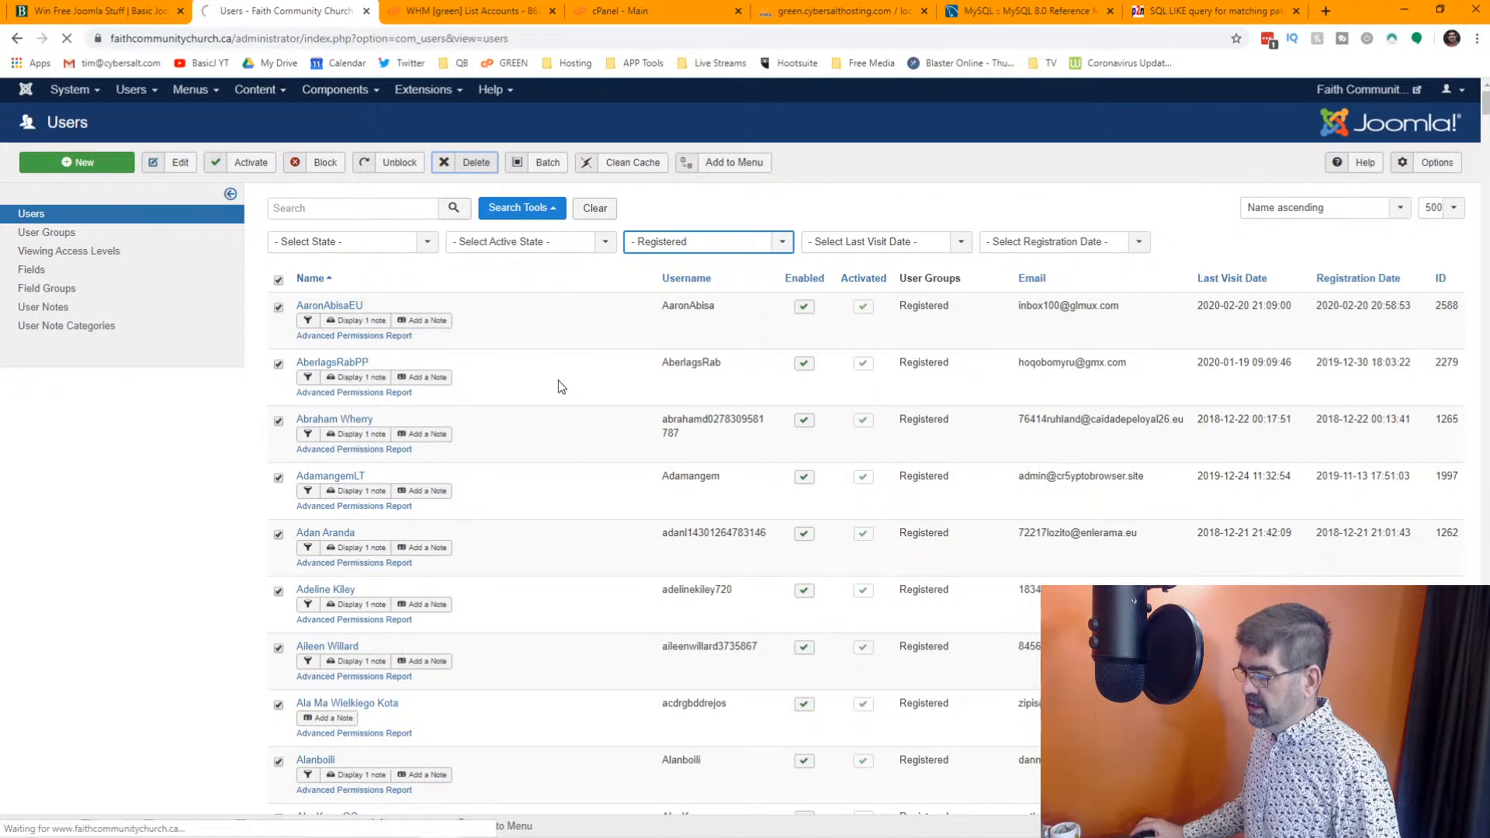
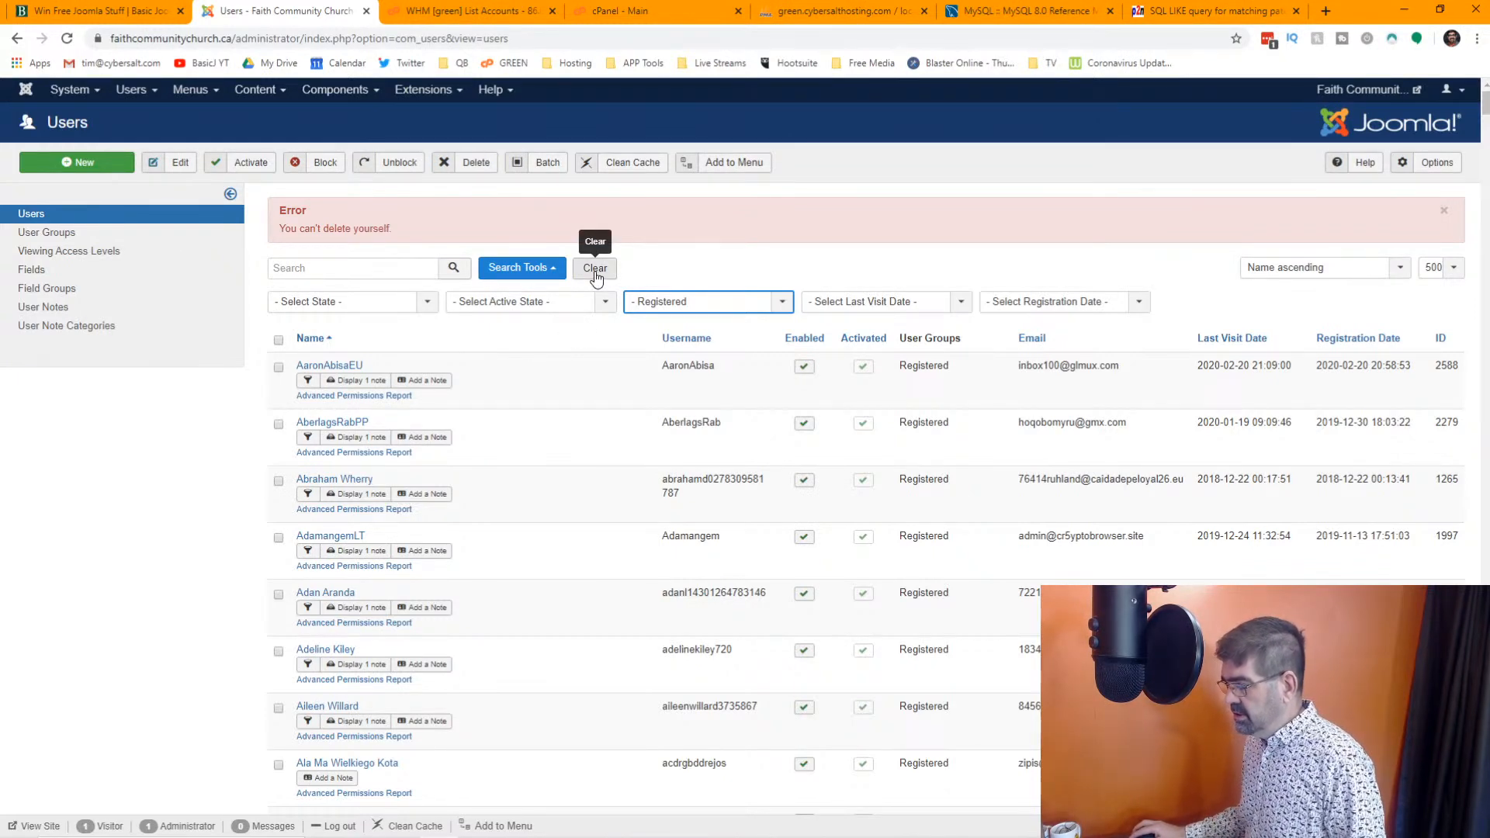
Filter the user list by the Super Users group
left_click(682, 304)
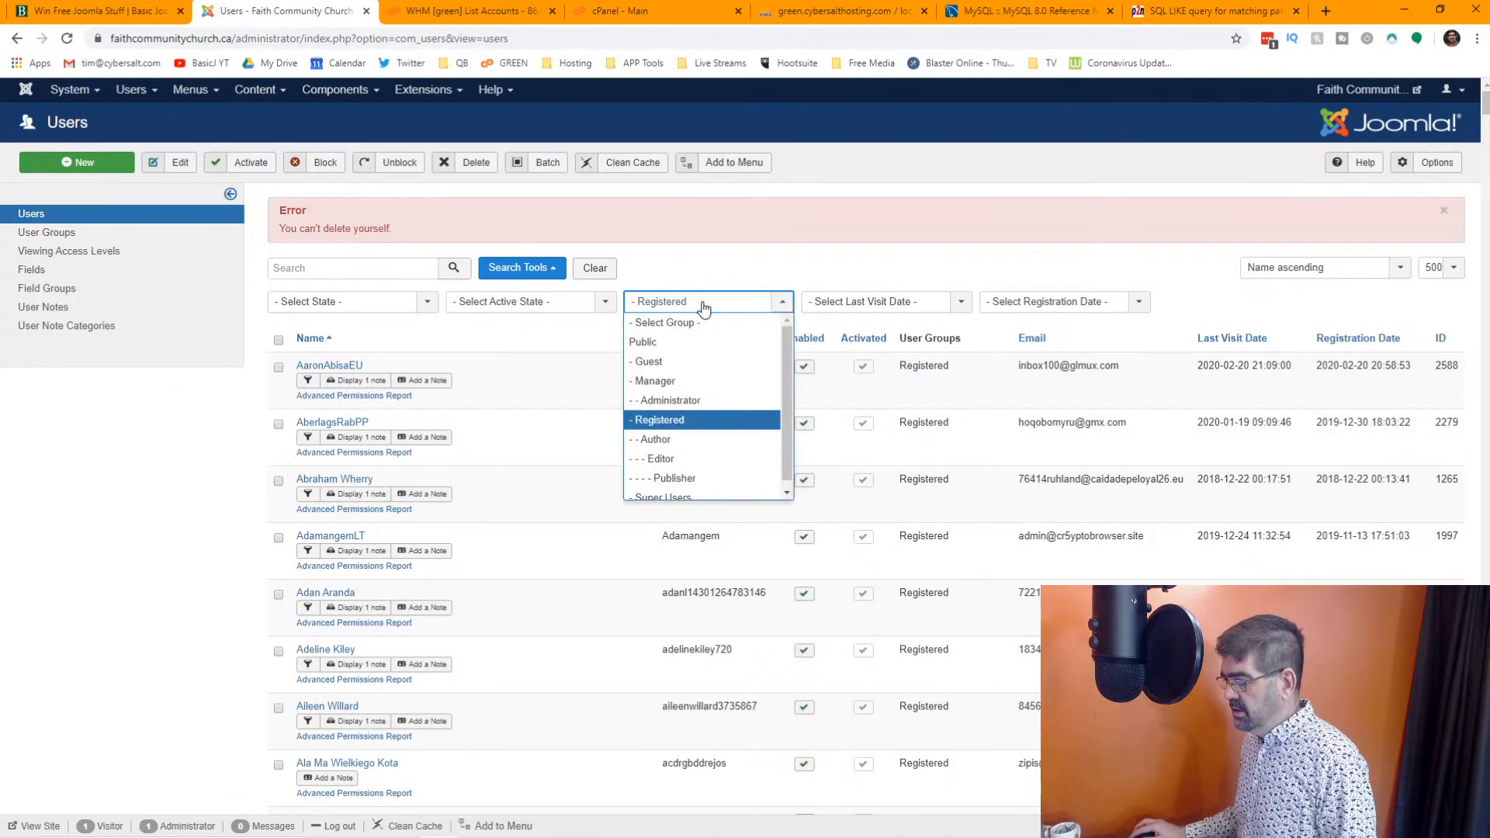
left_click(664, 496)
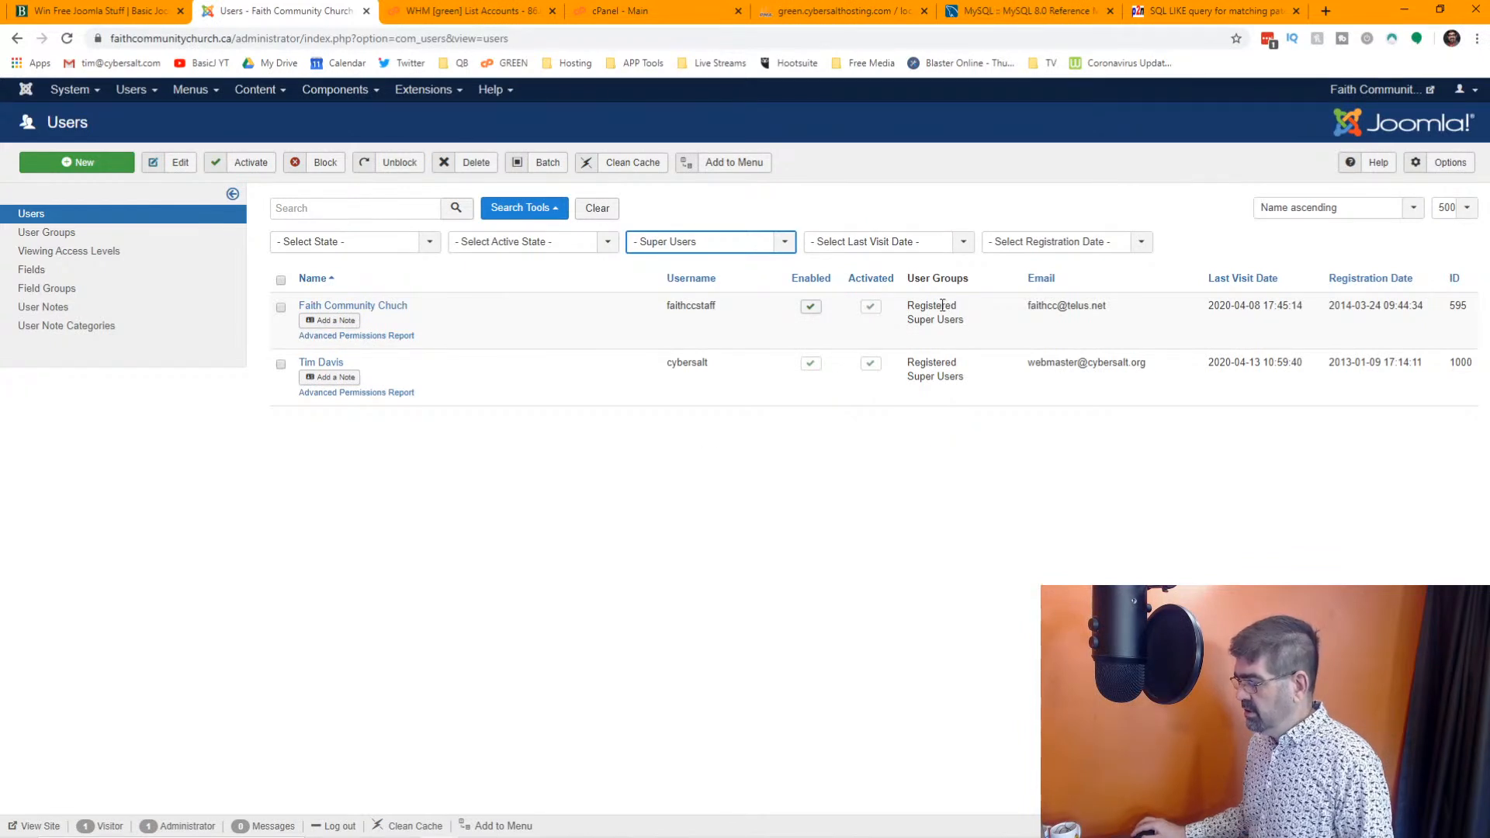
Try to remove the Faith Community Chuch account from the Registered group, leaving only Super Users assigned
left_click(311, 306)
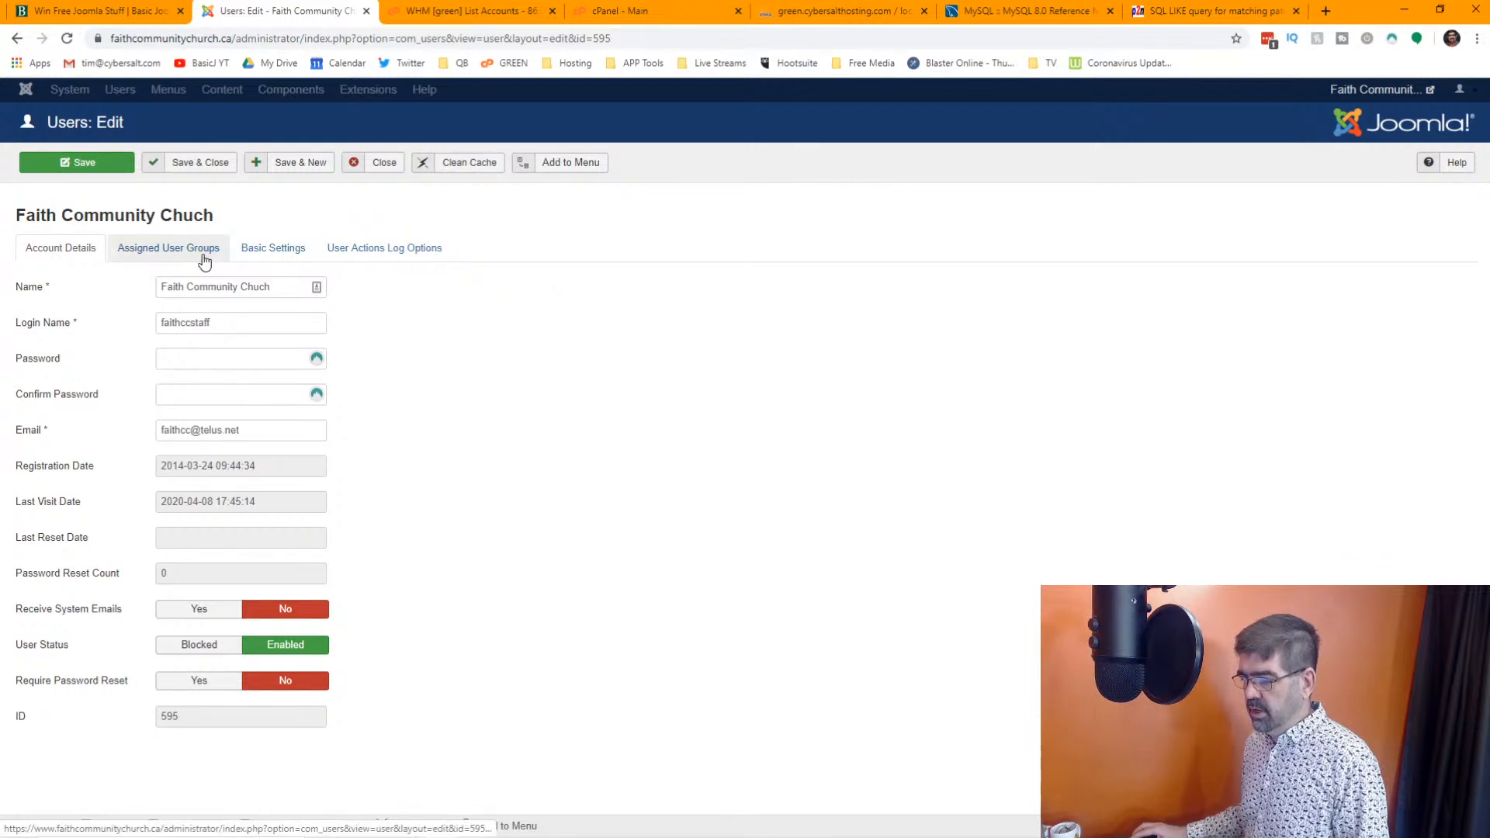
left_click(202, 256)
left_click(268, 250)
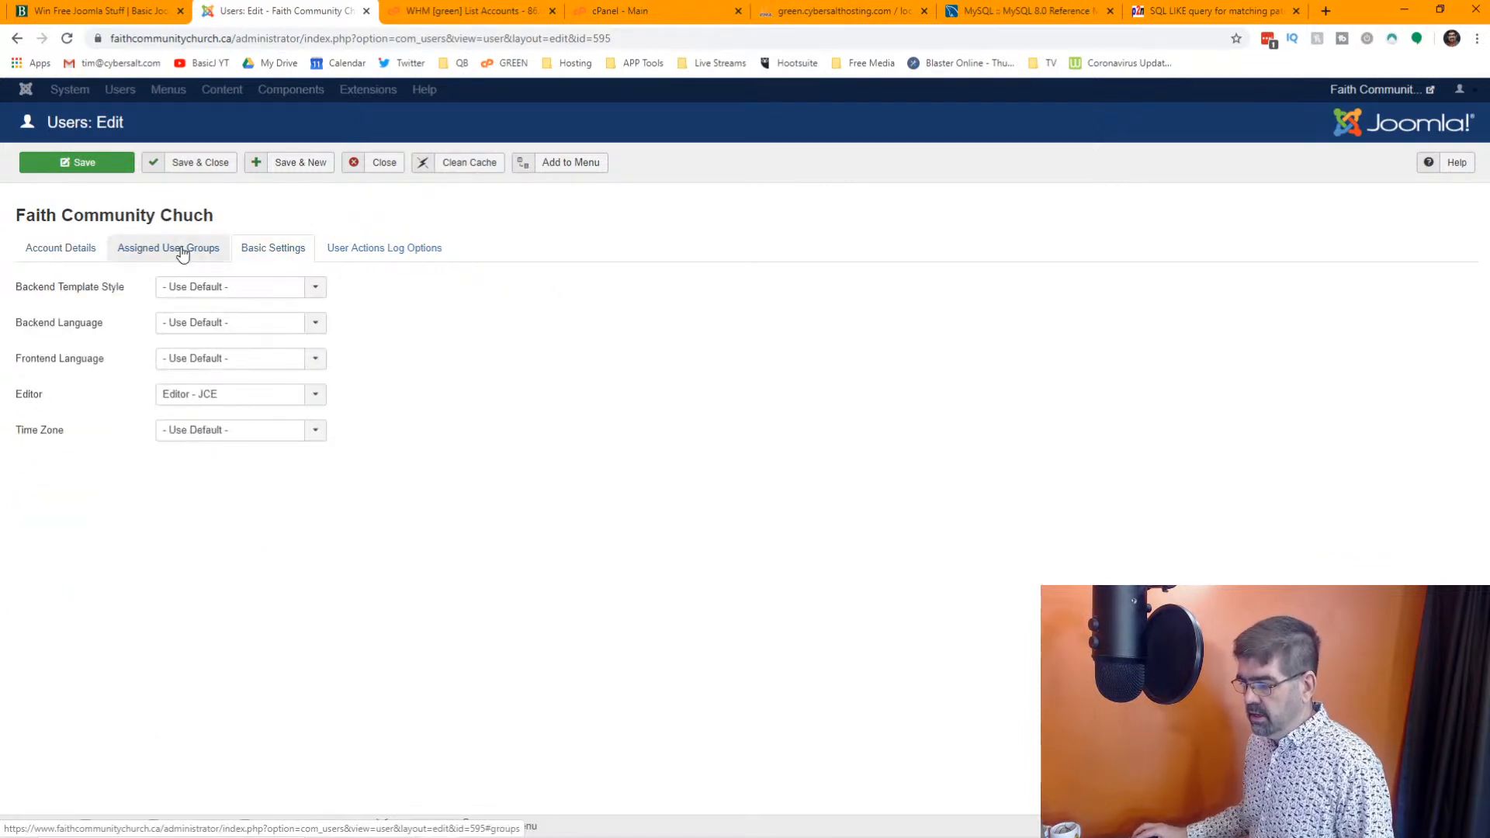
left_click(183, 249)
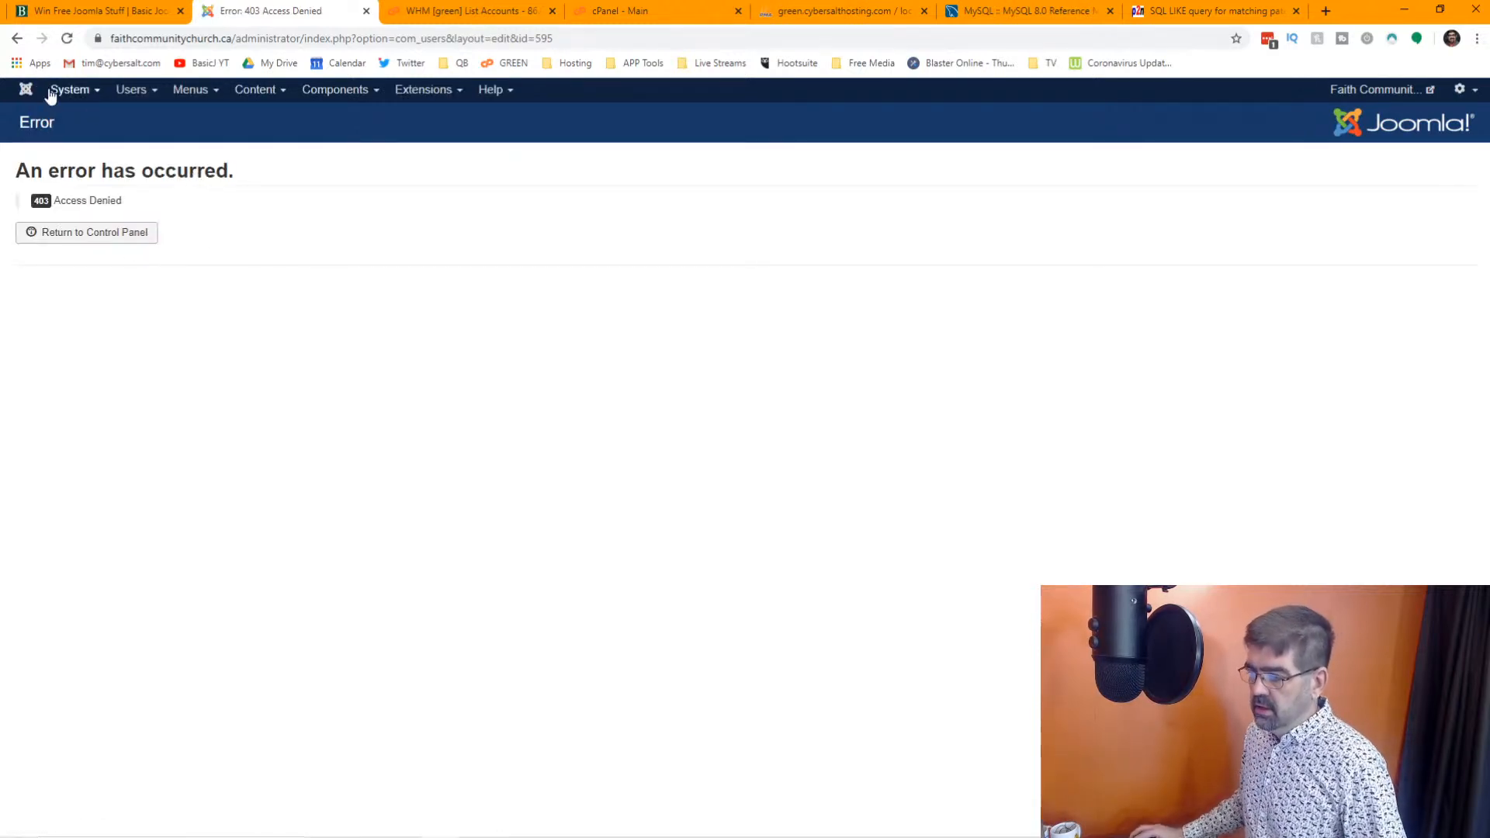
left_click(18, 39)
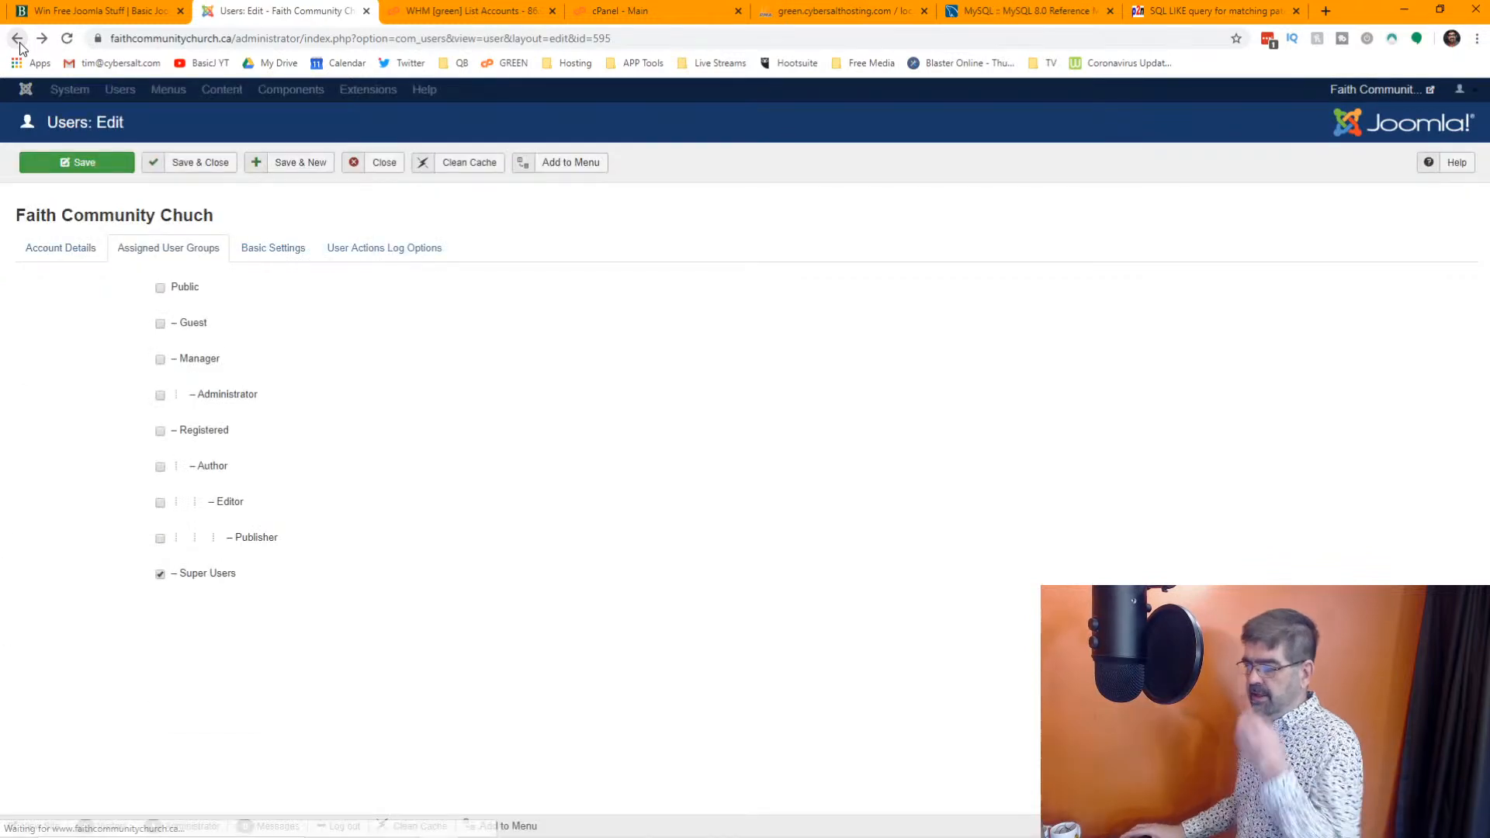
left_click(383, 164)
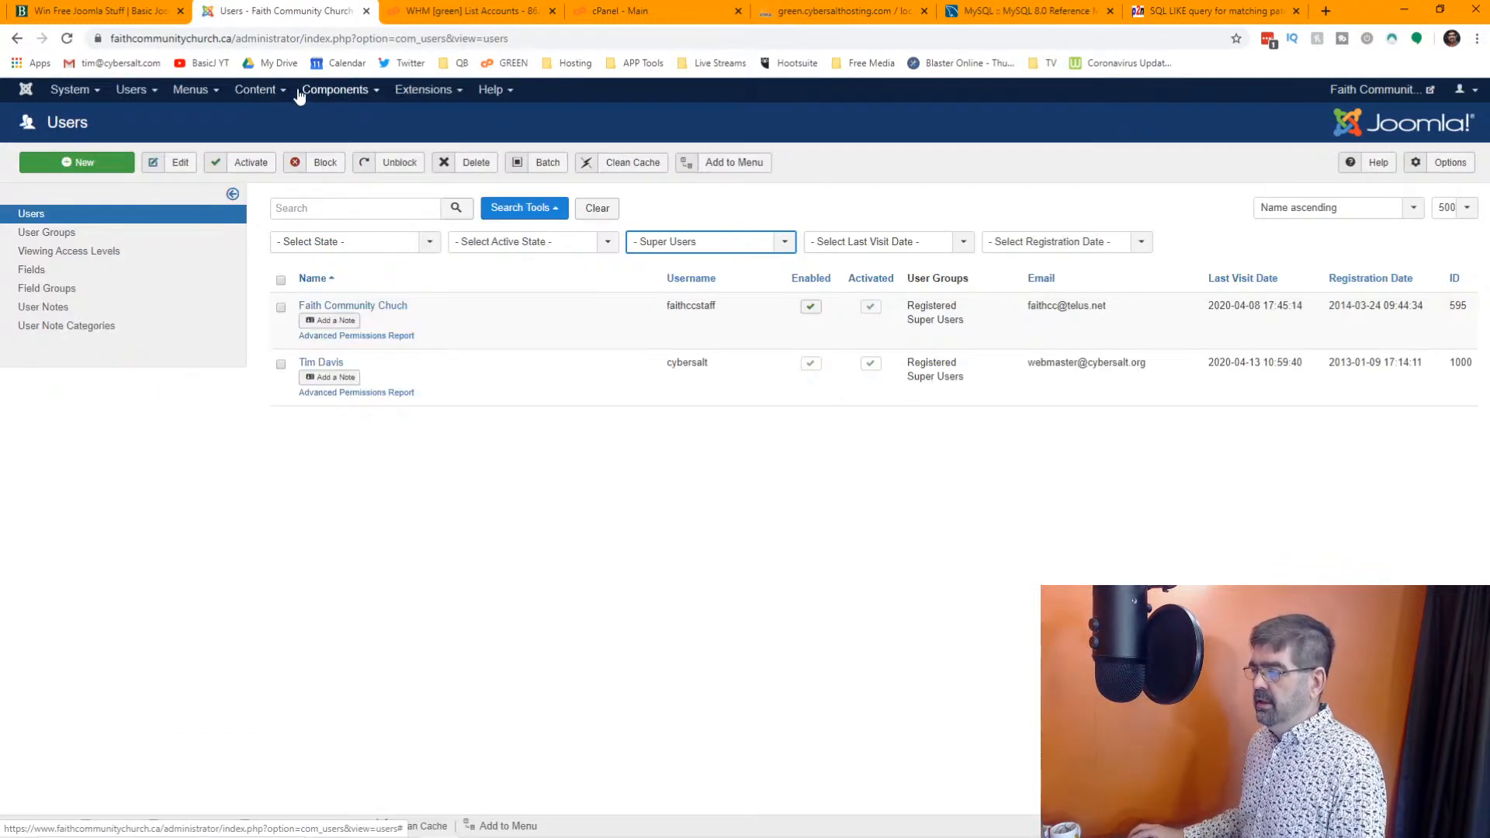
In the Admin Tools Web Application Firewall hardening options, set "Disable editing backend users' properties" to No and save
left_click(337, 100)
left_click(342, 134)
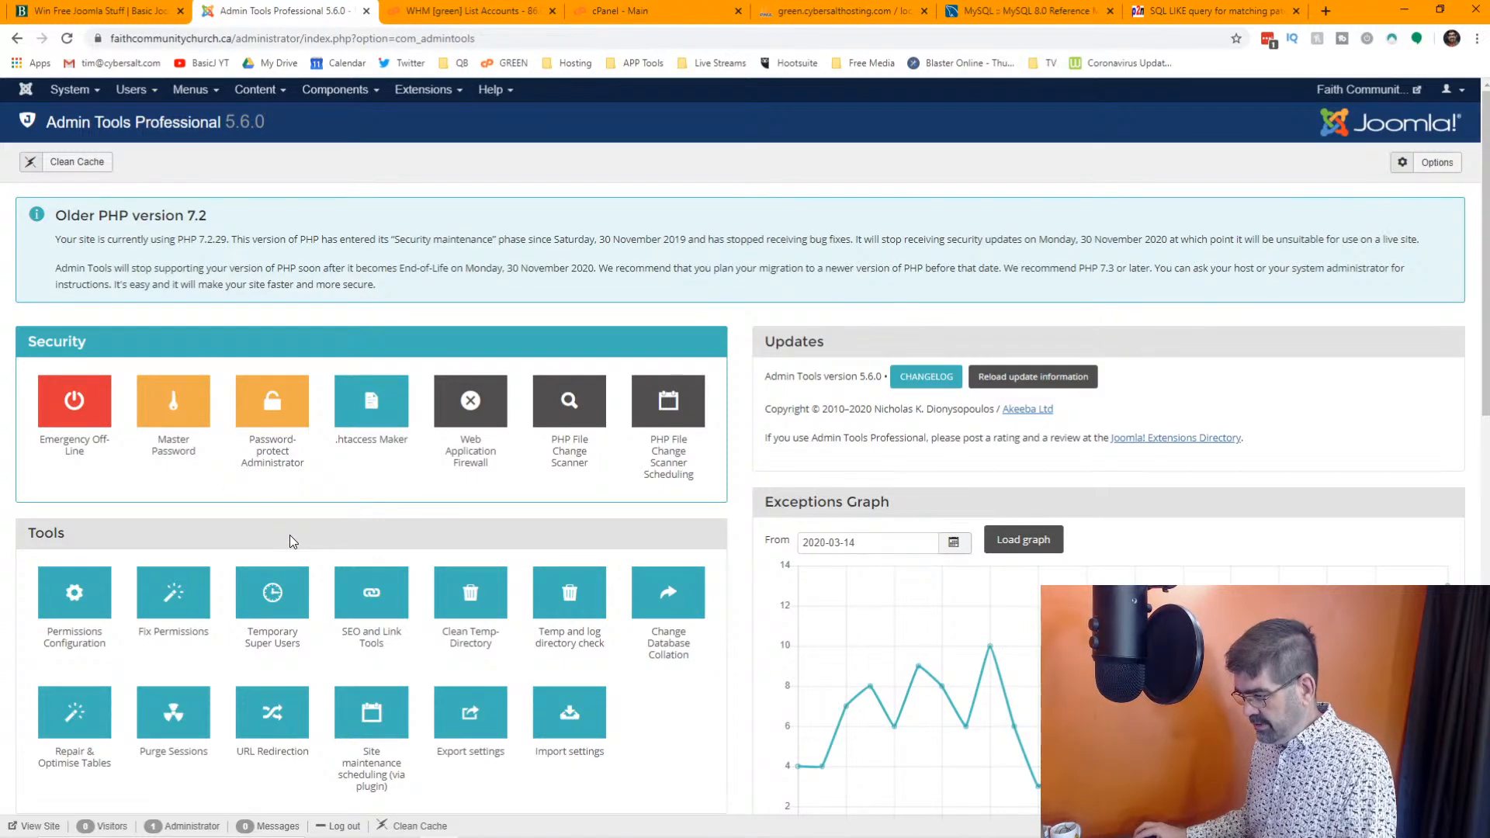
left_click(475, 428)
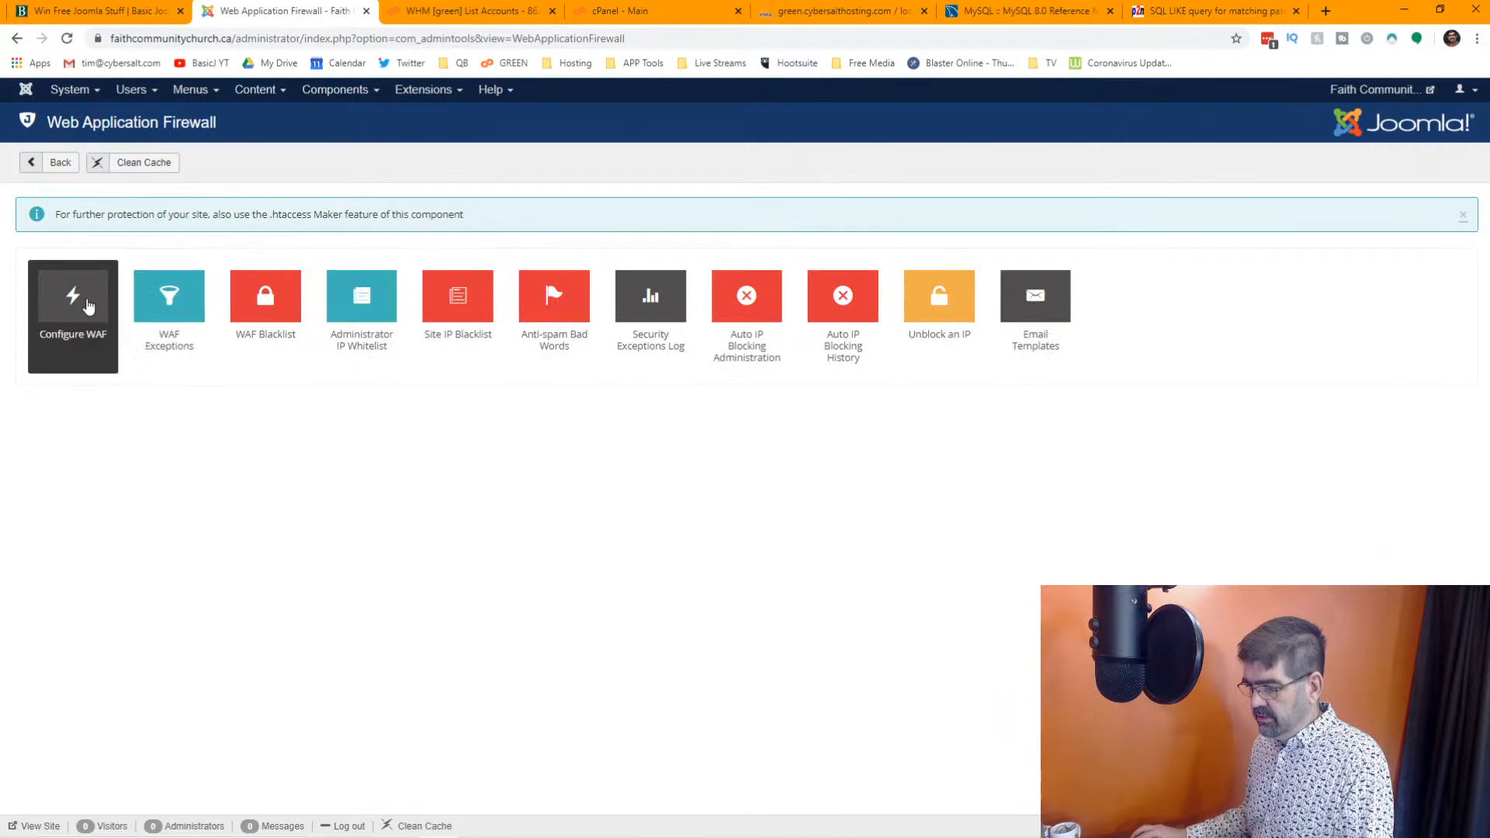
left_click(88, 307)
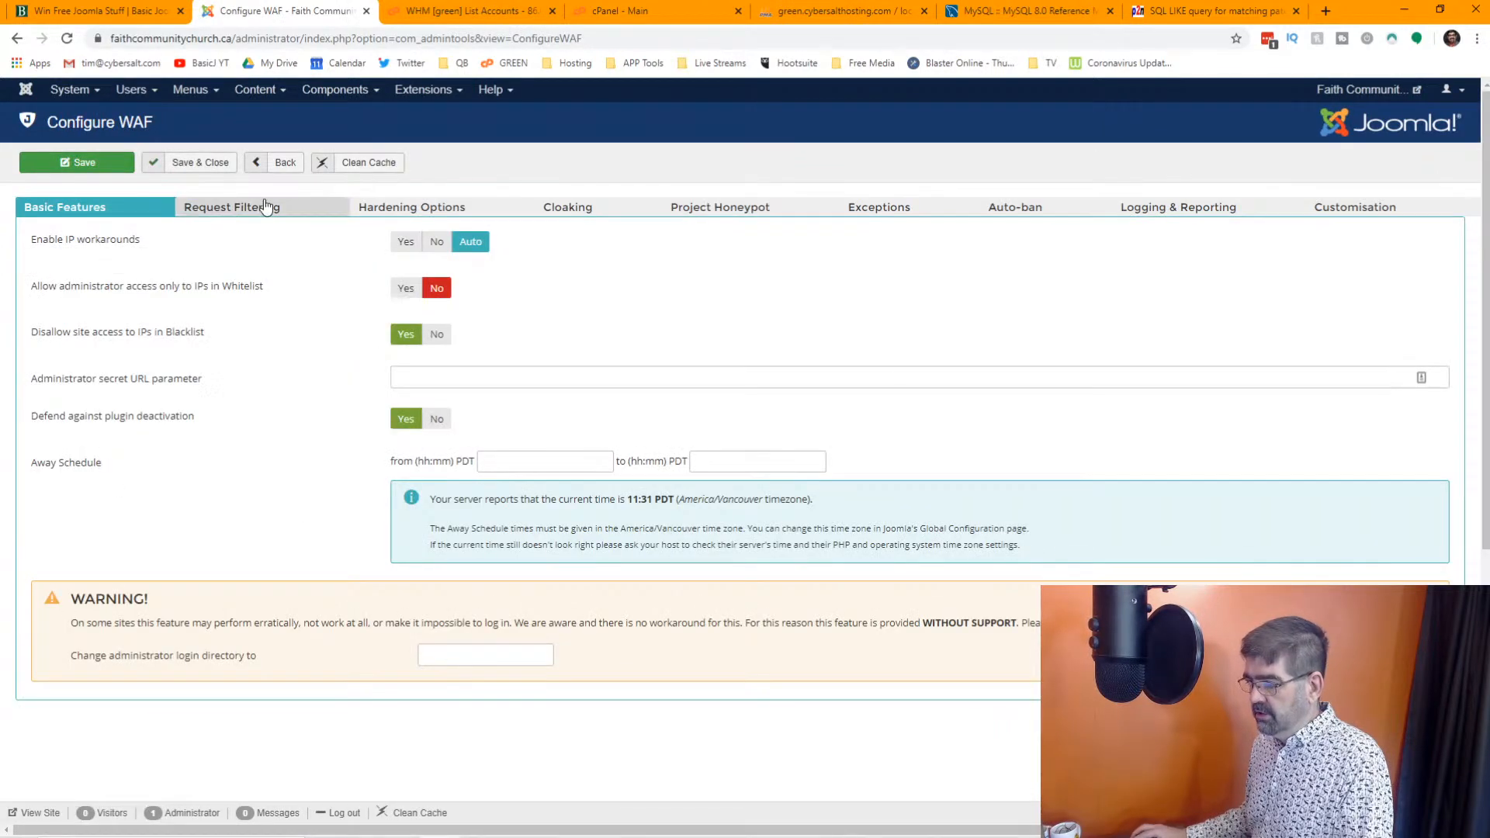
left_click(389, 209)
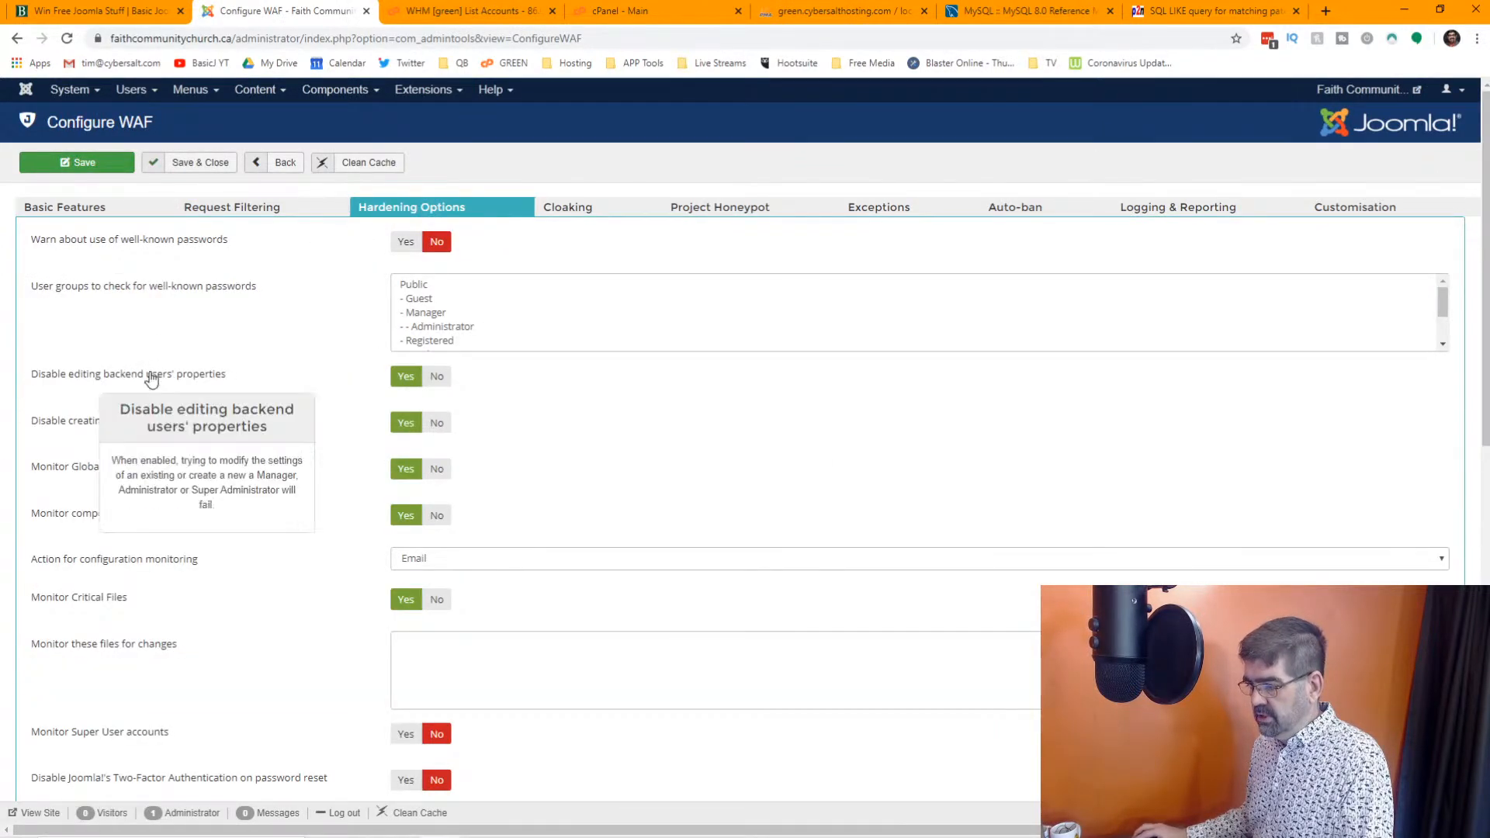
left_click(435, 377)
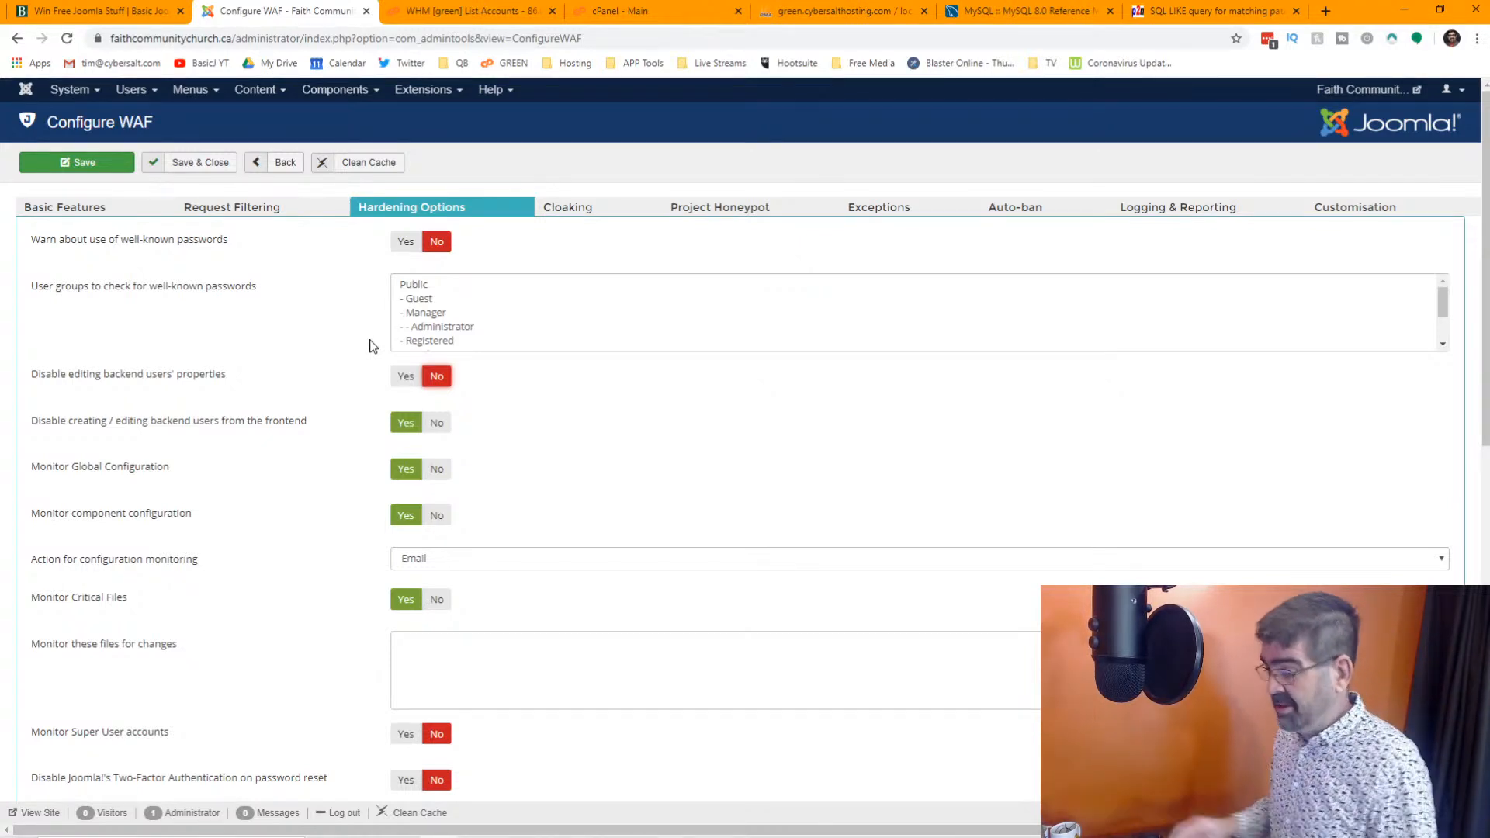
left_click(199, 165)
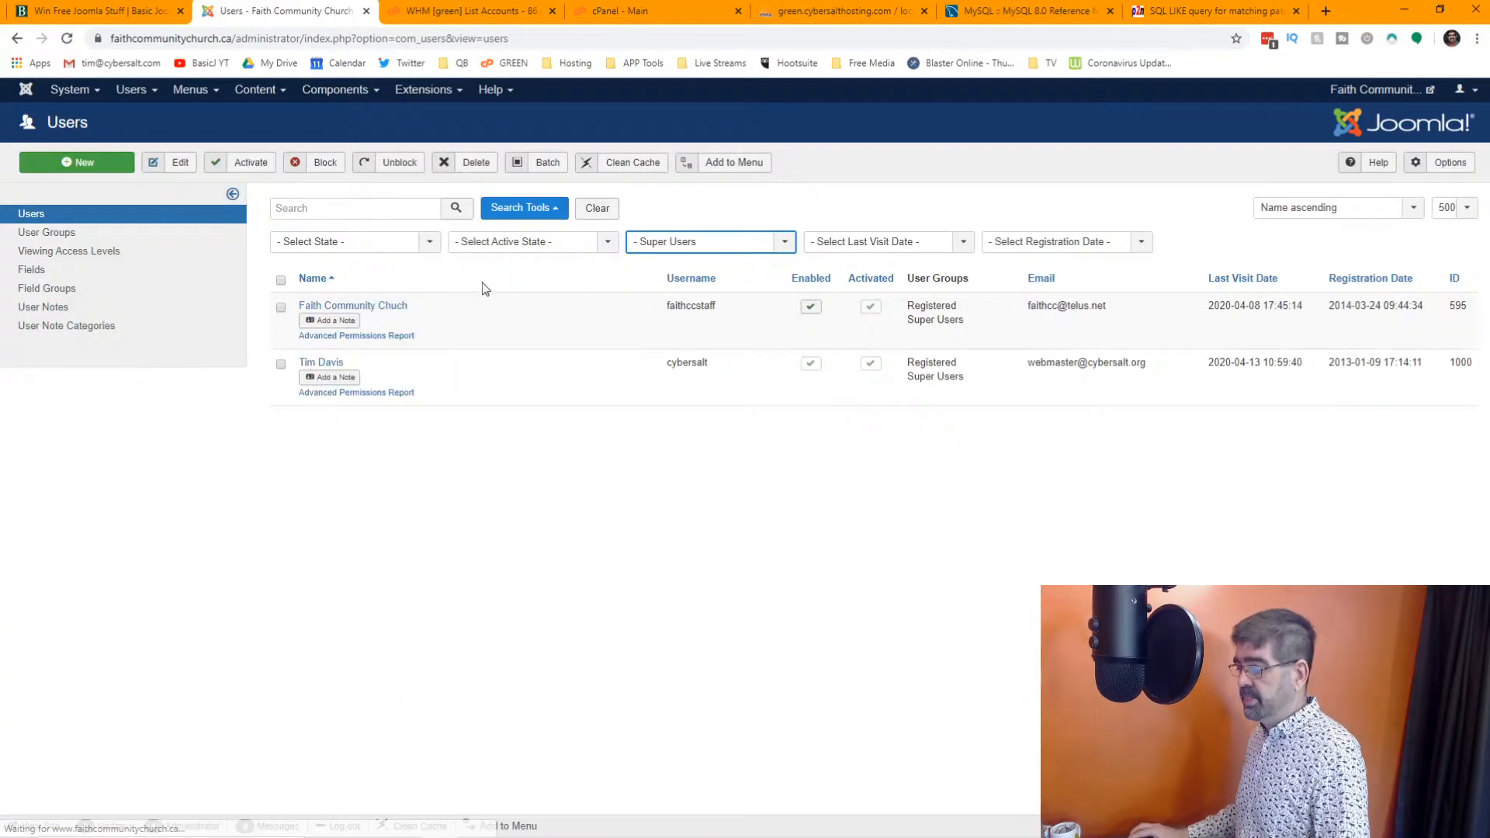
Remove both super user accounts from the Registered group, keeping only Super Users assigned, and save each account
left_click(370, 309)
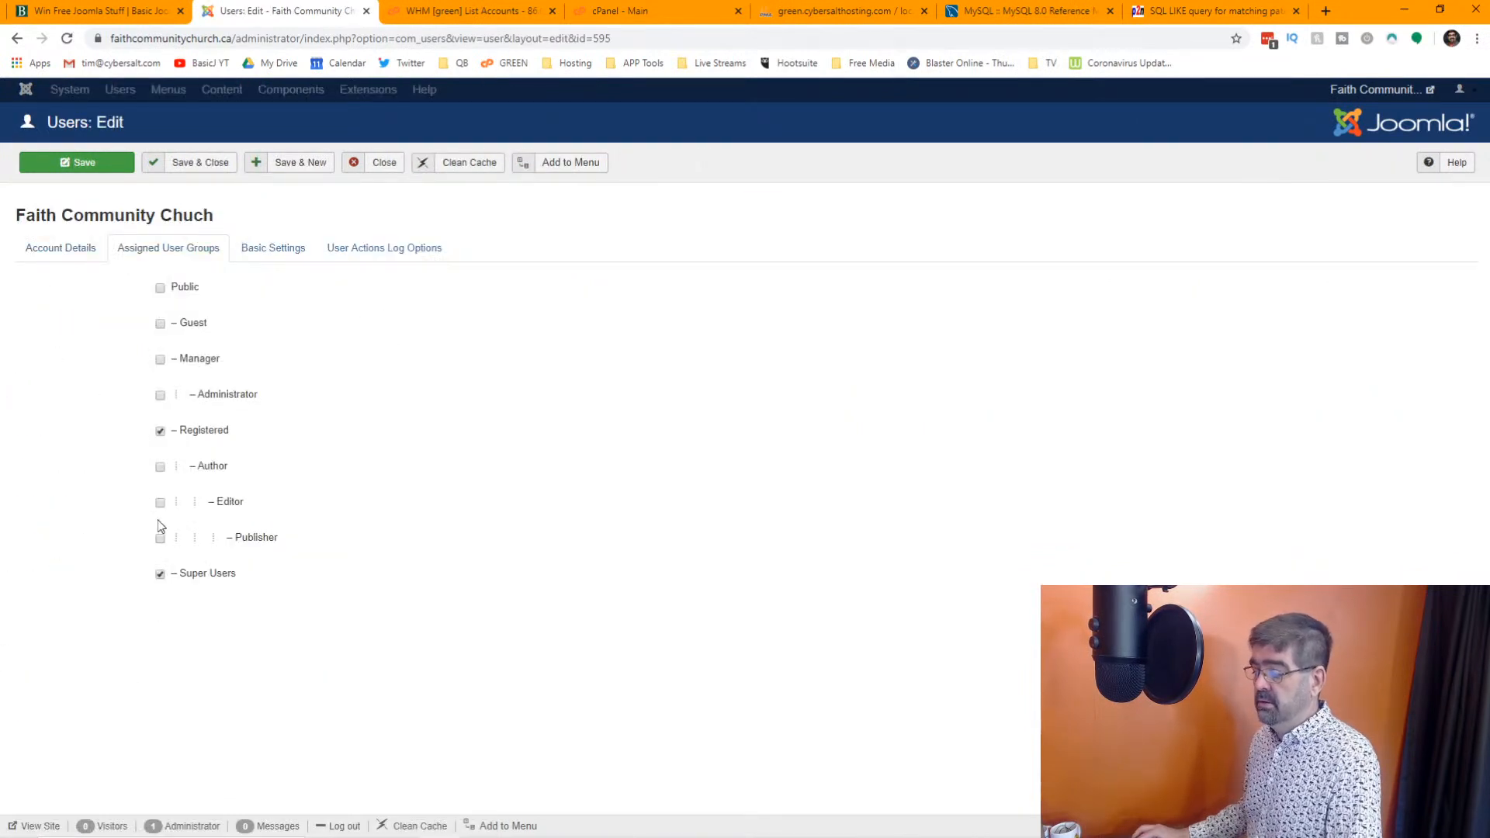
left_click(205, 164)
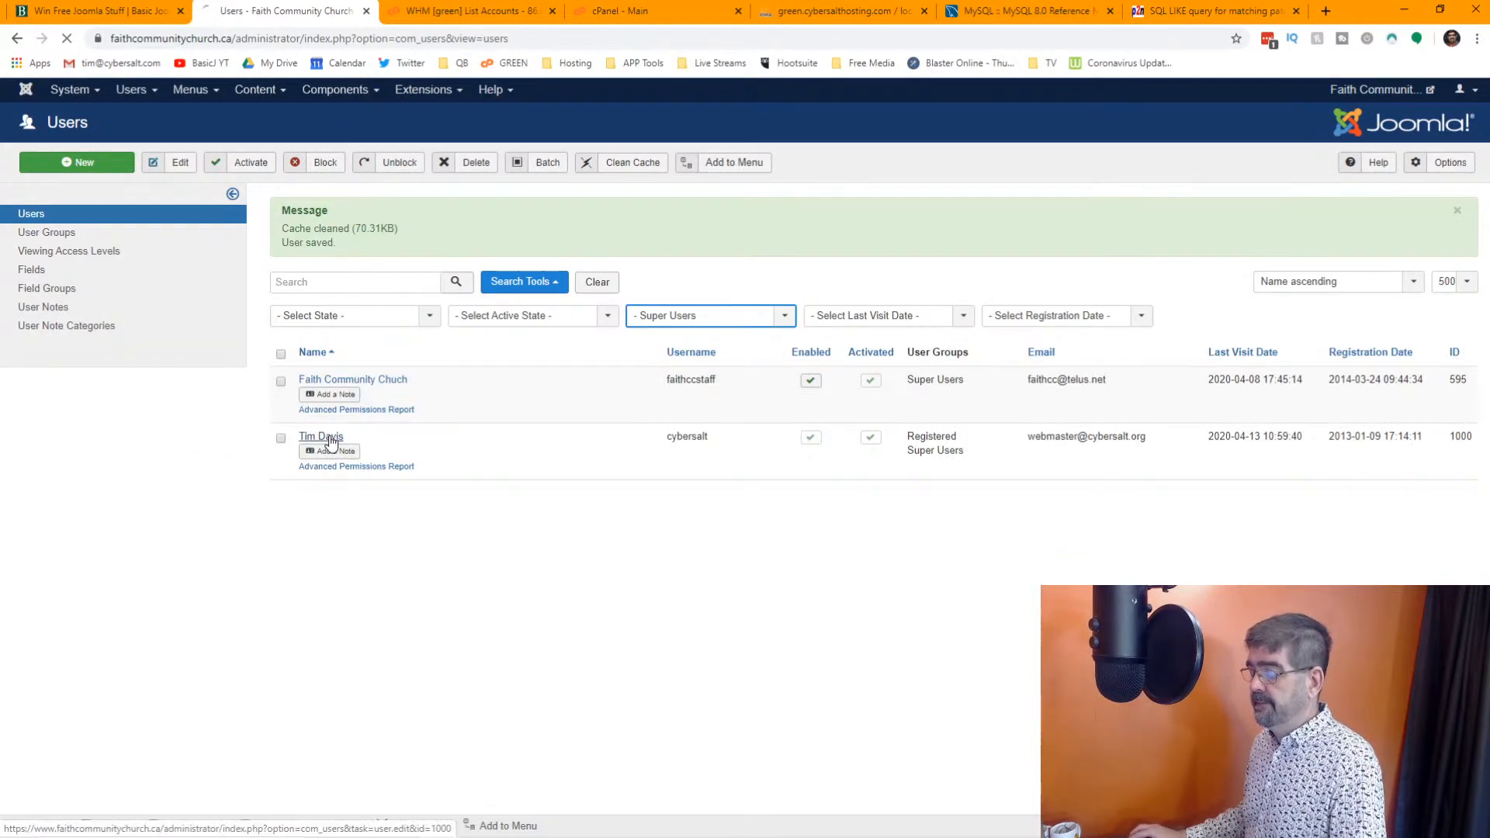
left_click(332, 440)
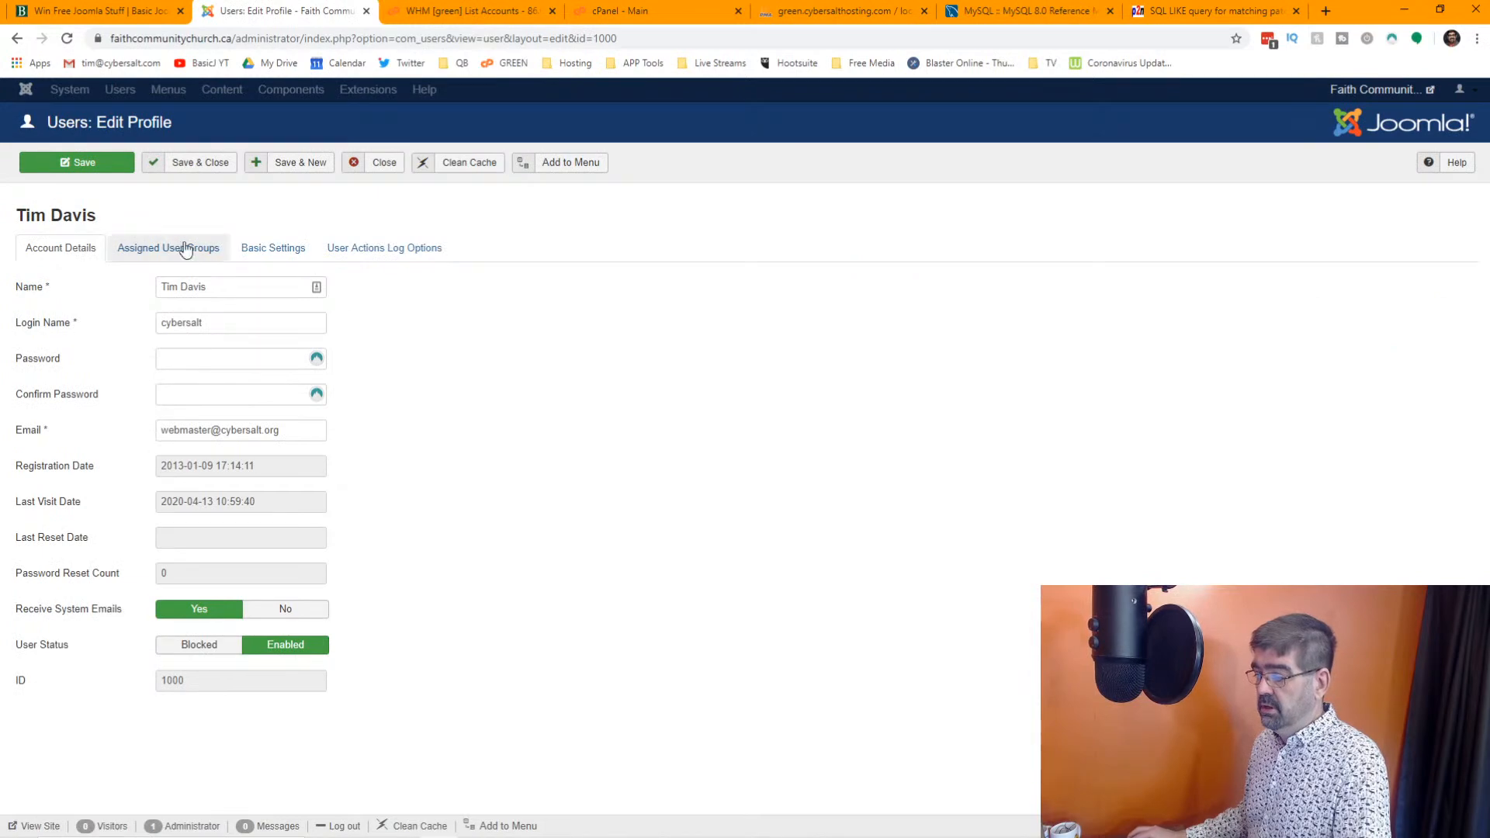
left_click(185, 248)
left_click(159, 431)
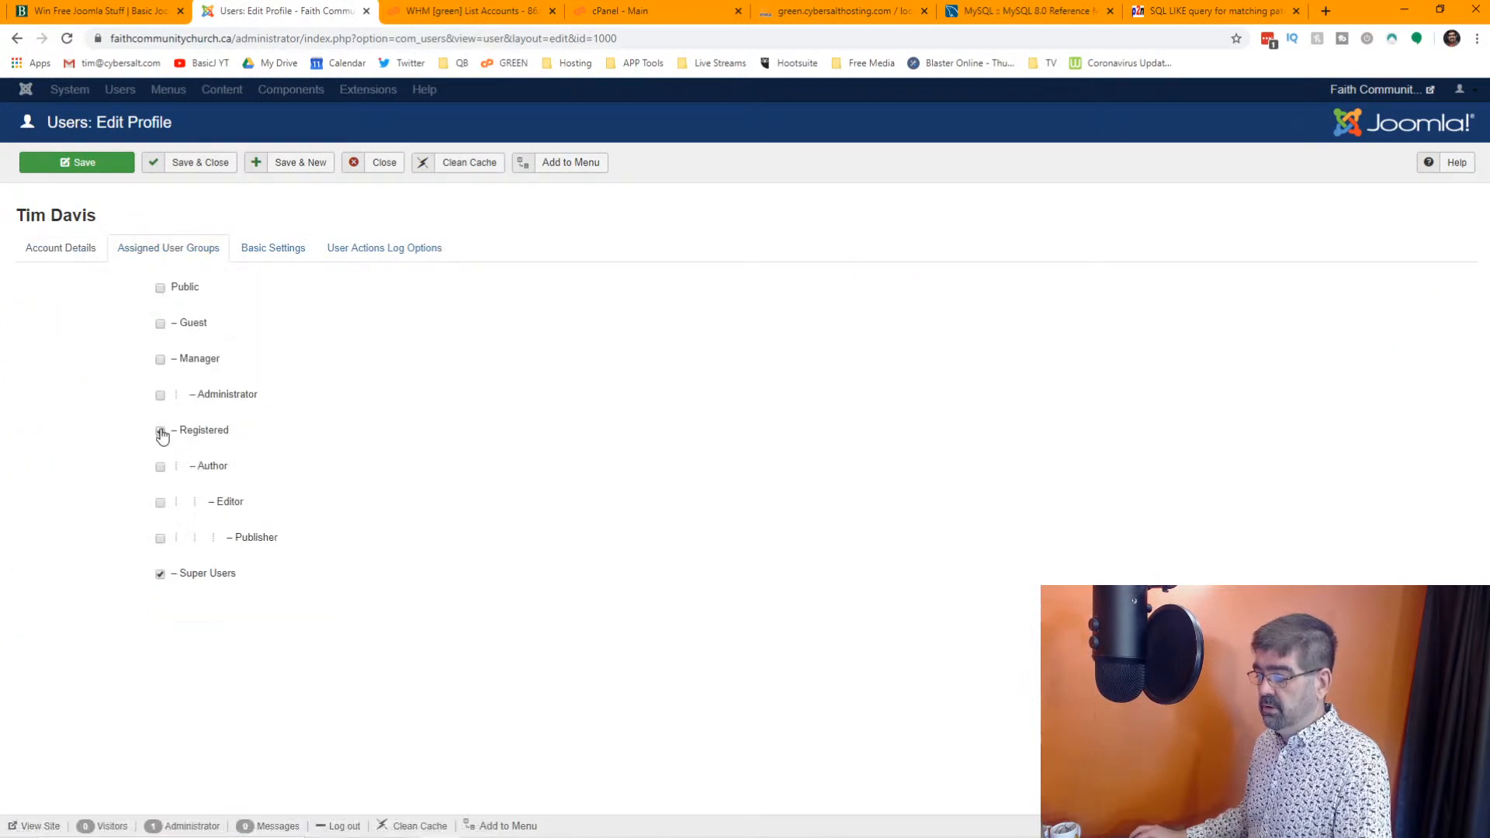
left_click(204, 171)
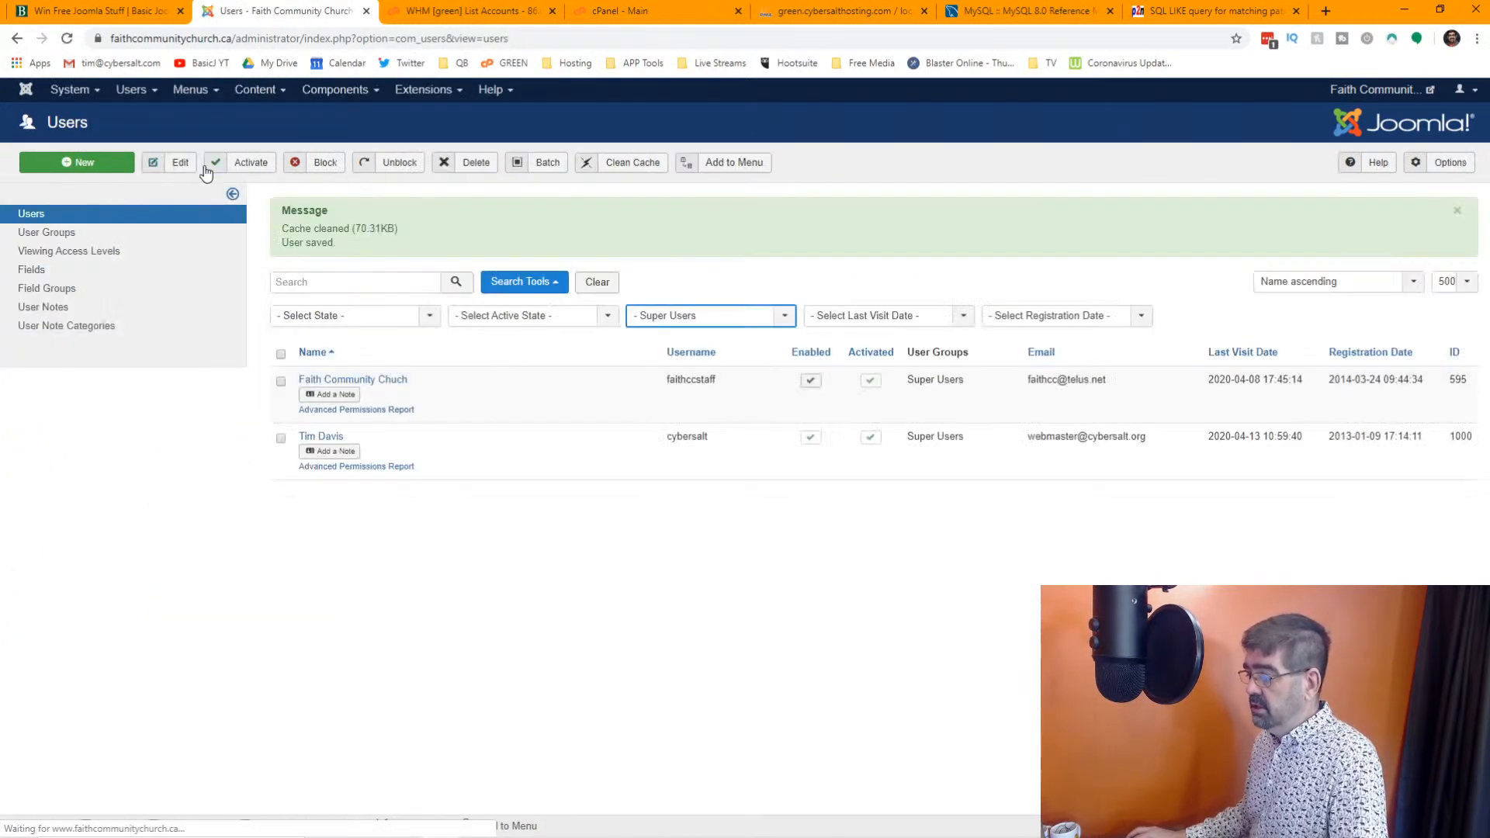
Permanently delete all users of the Registered group and clear the group filter
left_click(761, 319)
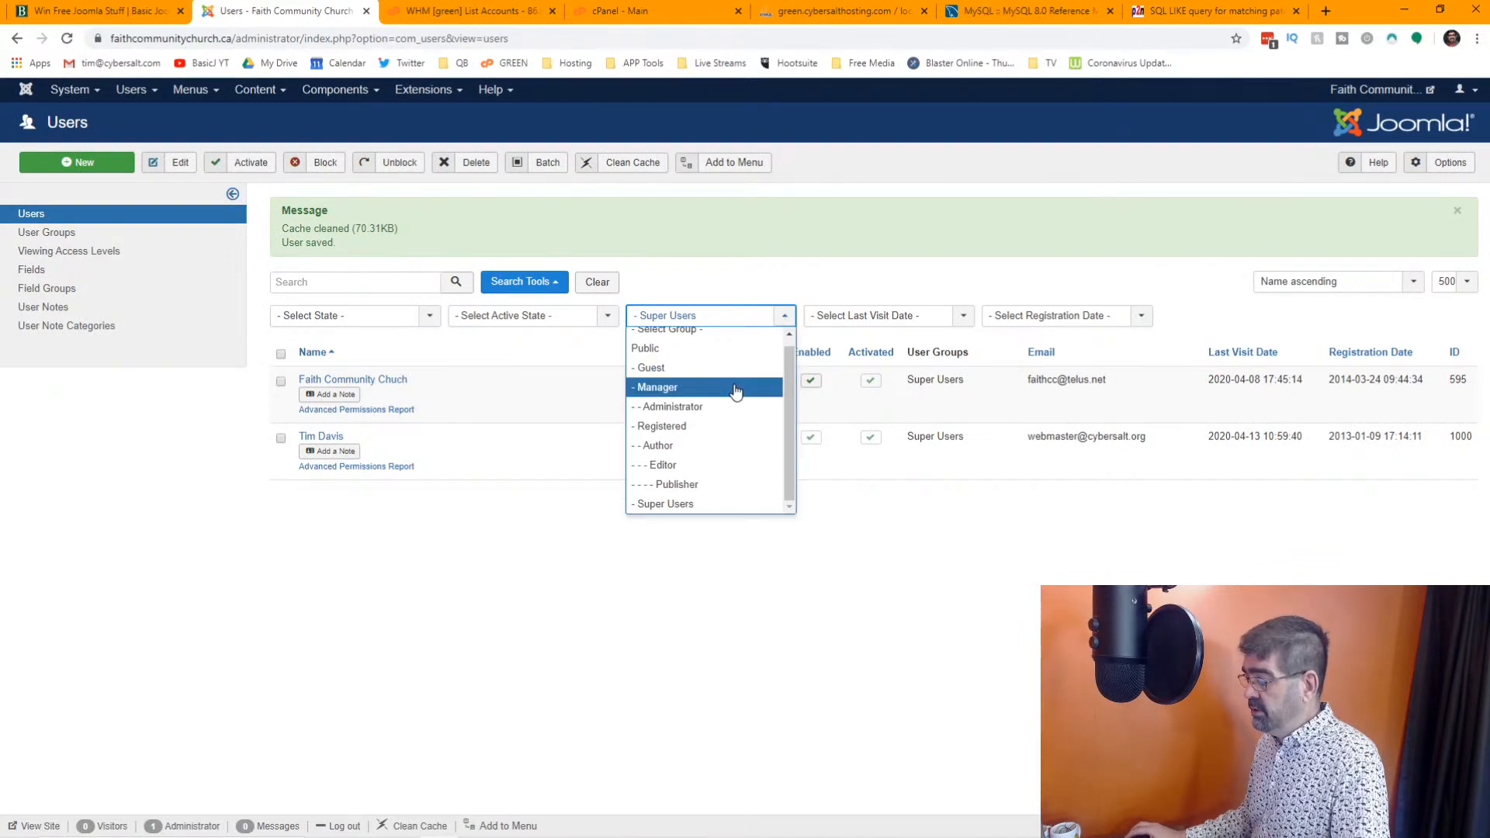
left_click(723, 423)
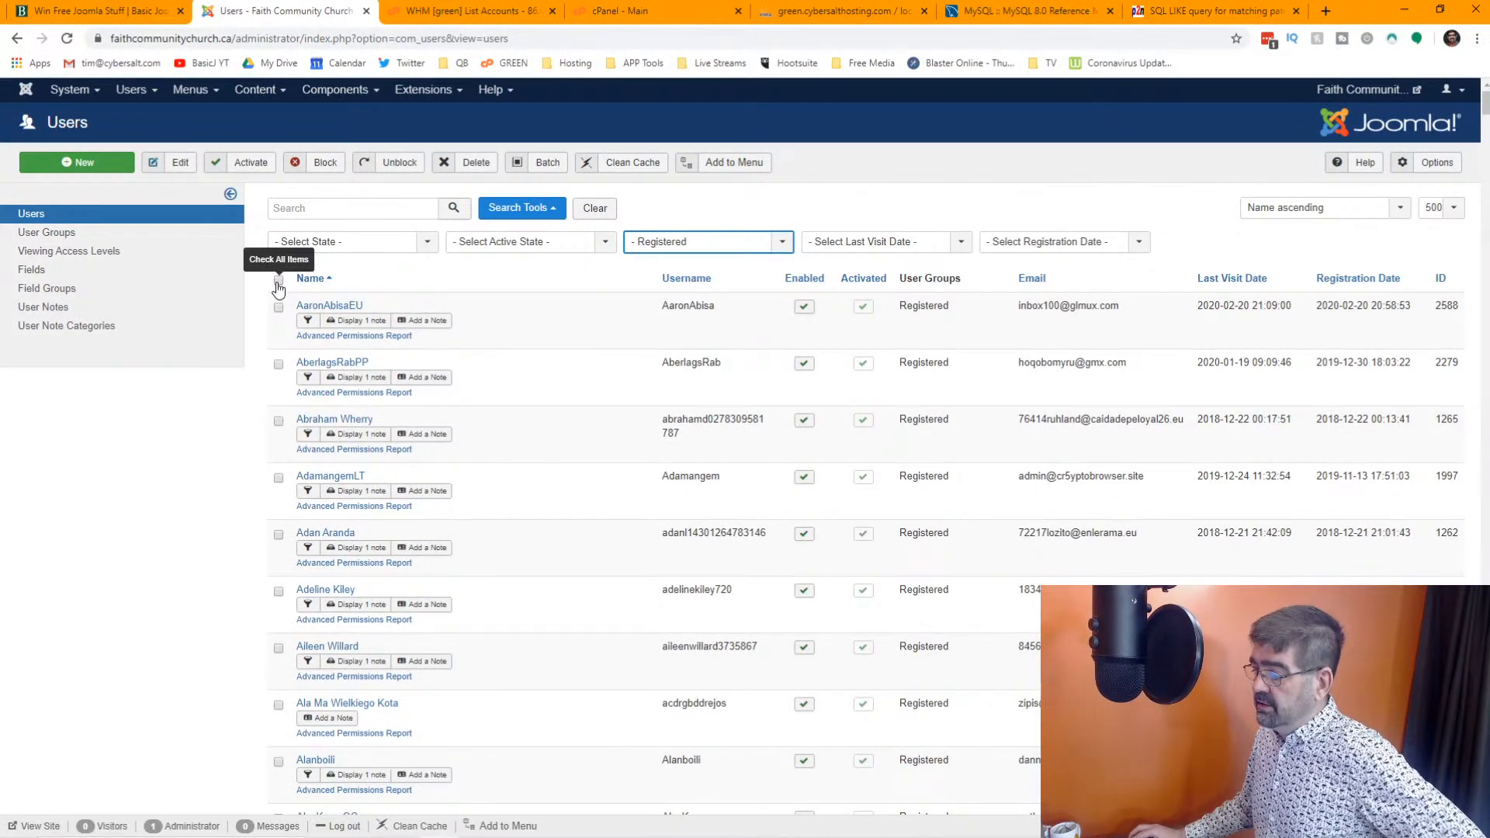
left_click(278, 281)
left_click(474, 166)
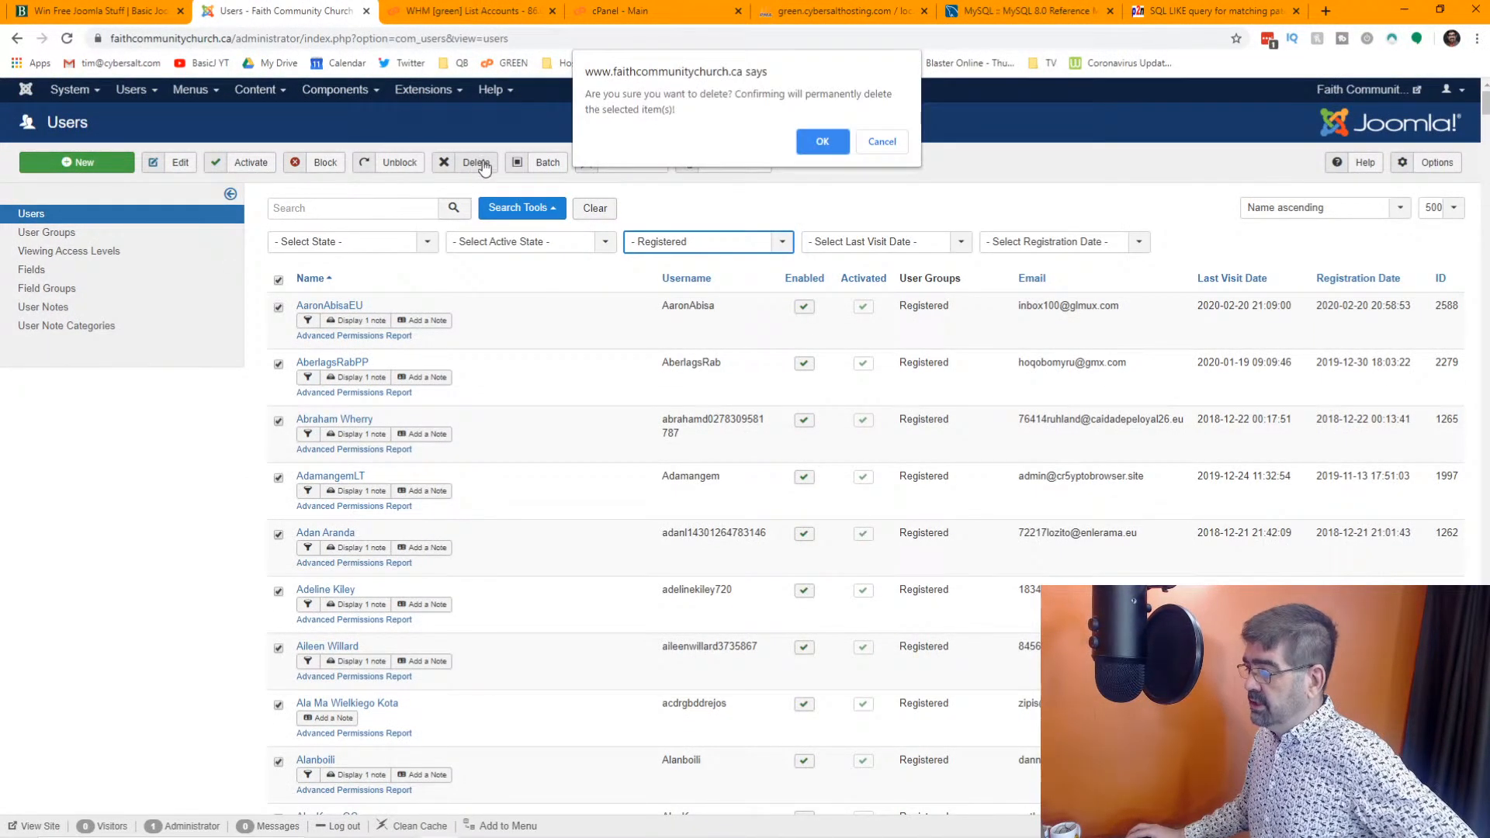
left_click(822, 143)
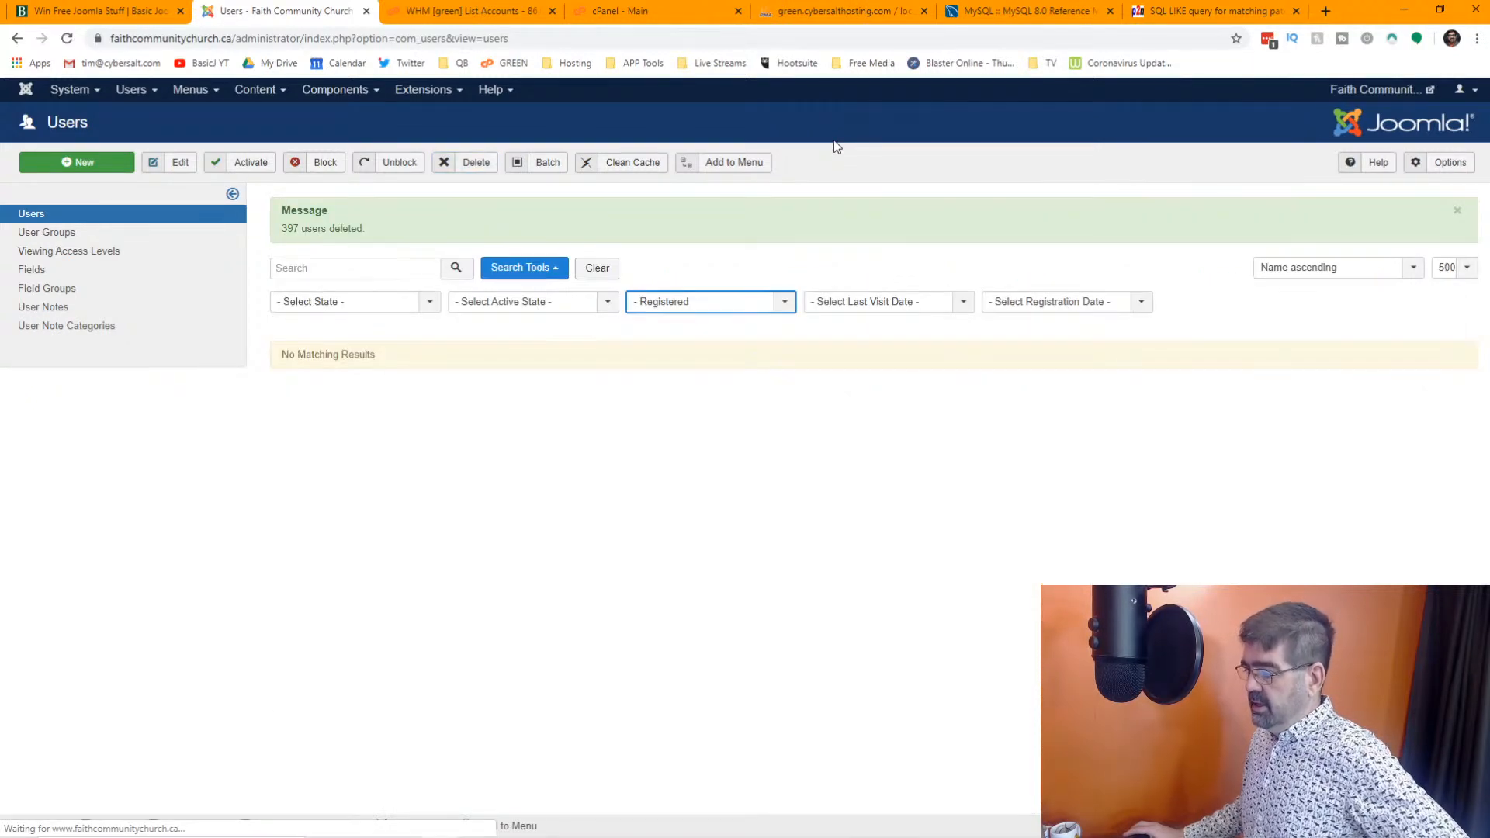
left_click(594, 269)
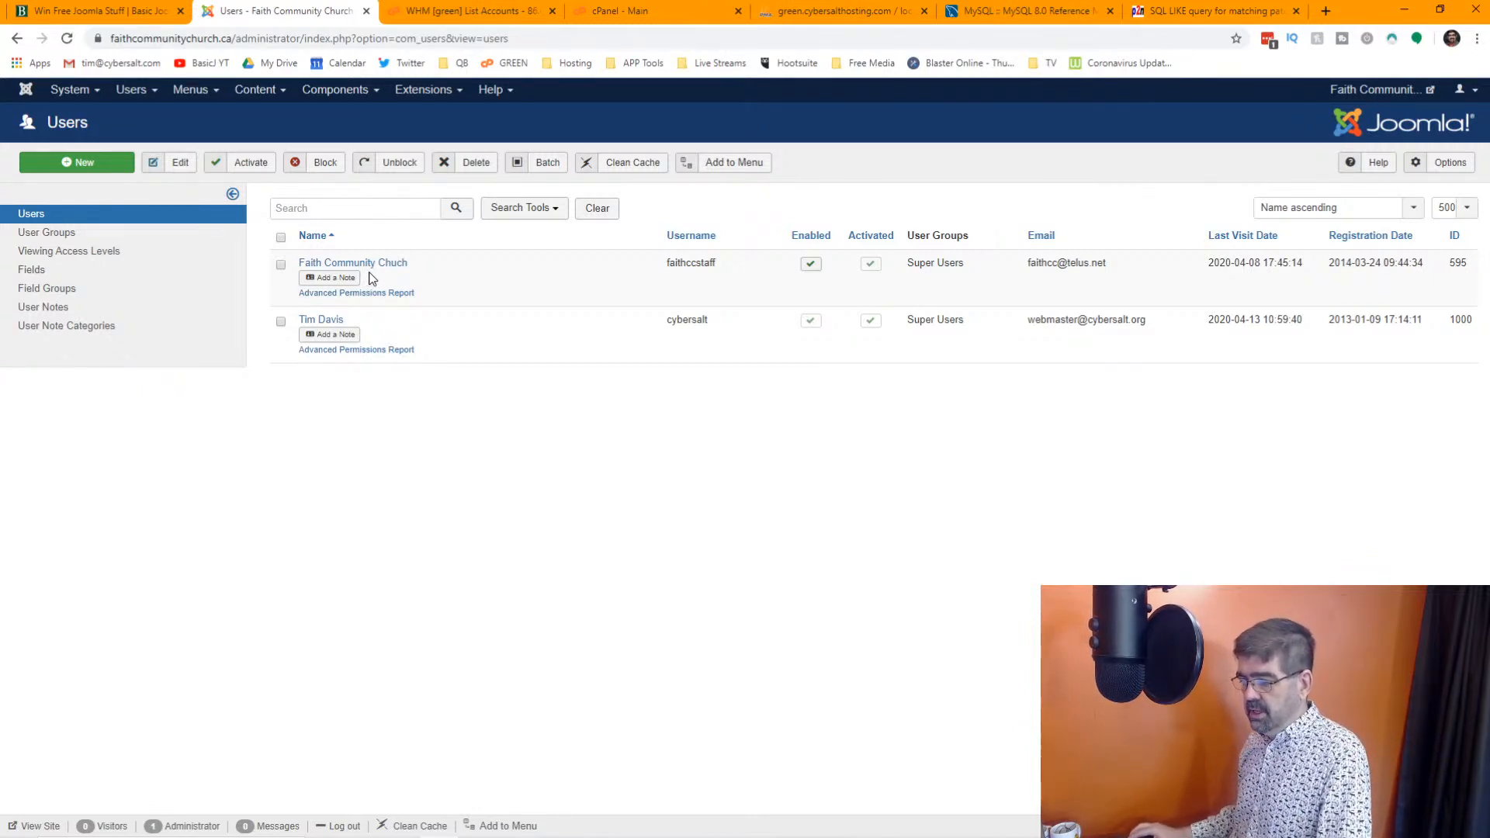
Examine the list of sign-up IP address entries in Joomla's User Notes
left_click(70, 319)
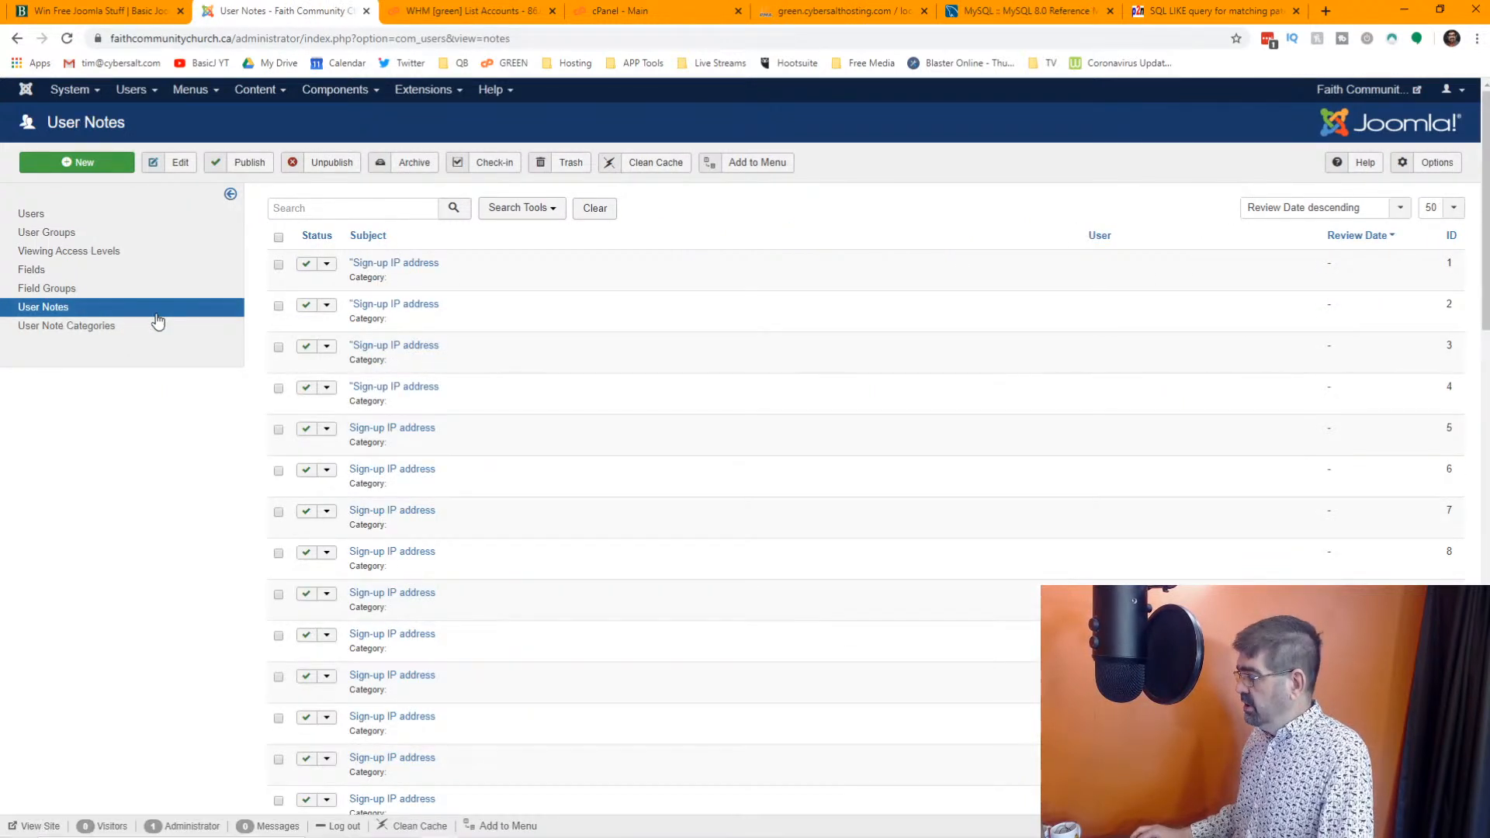
scroll(957, 313, "down", 20)
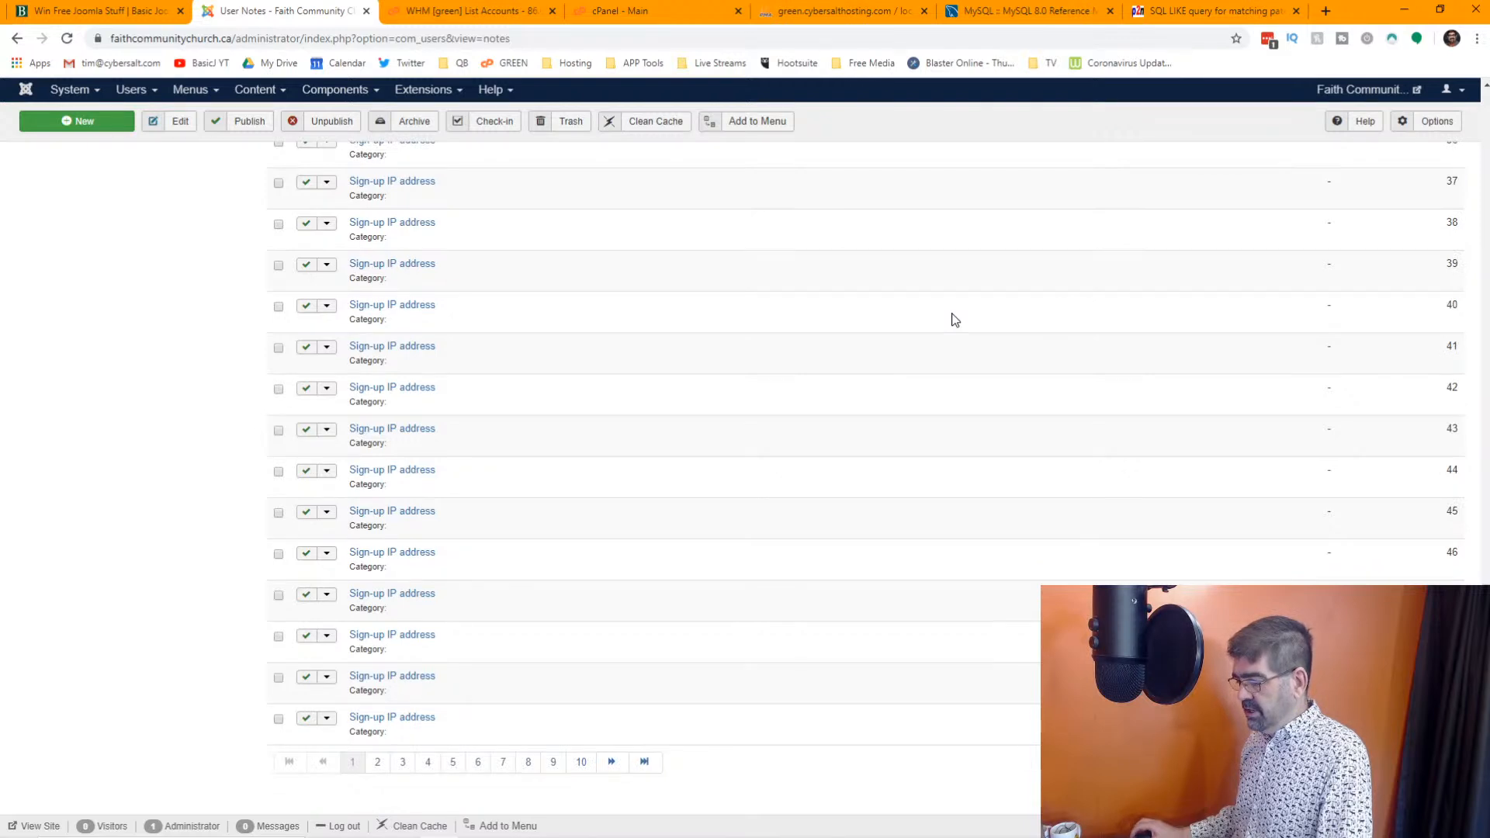
scroll(955, 320, "up", 20)
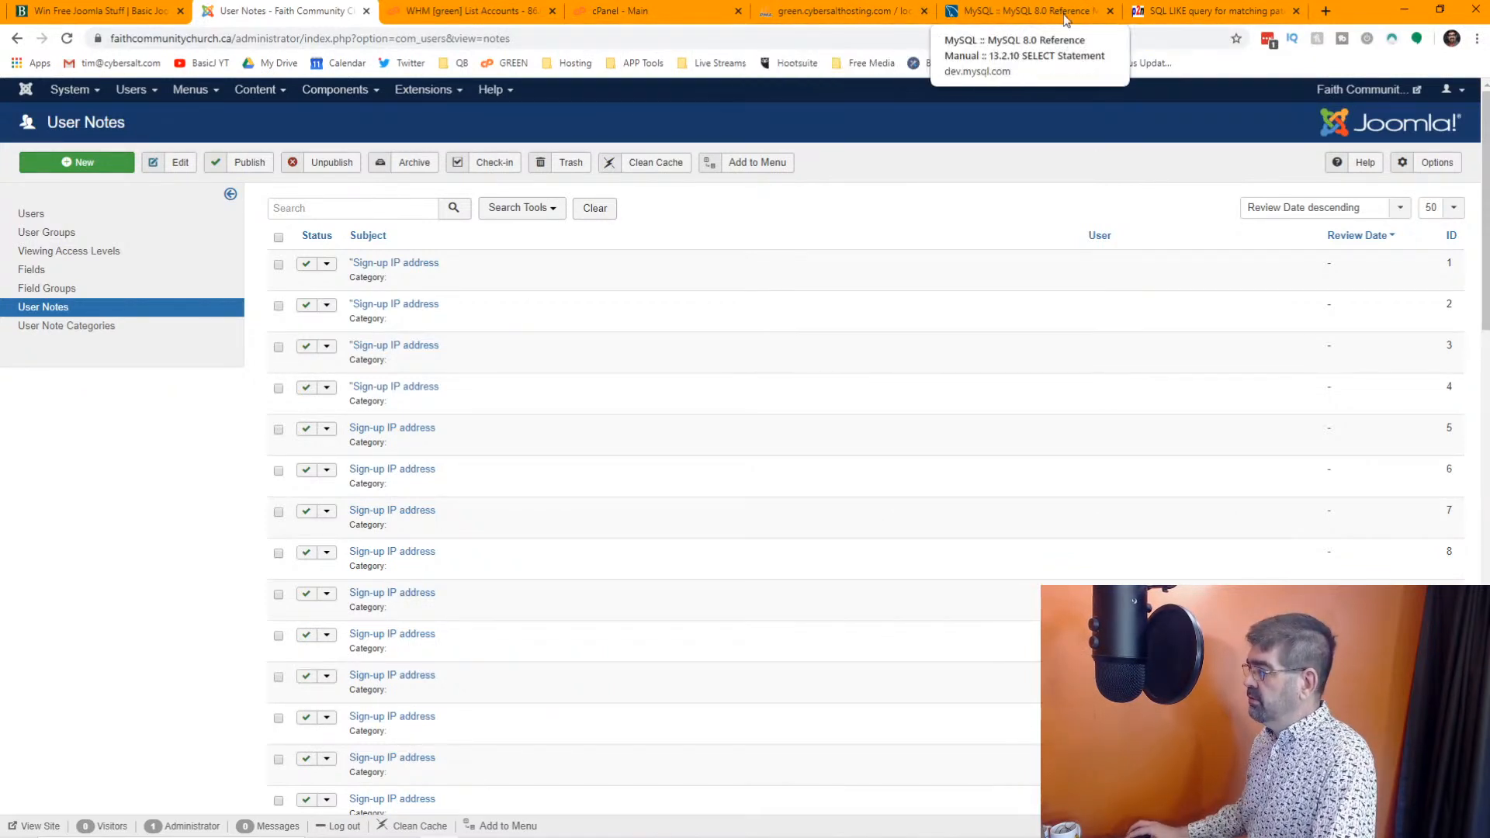
Close the two SQL reference pages and browse the fcc_user_notes table in phpMyAdmin
left_click(1109, 11)
left_click(1109, 11)
left_click(853, 11)
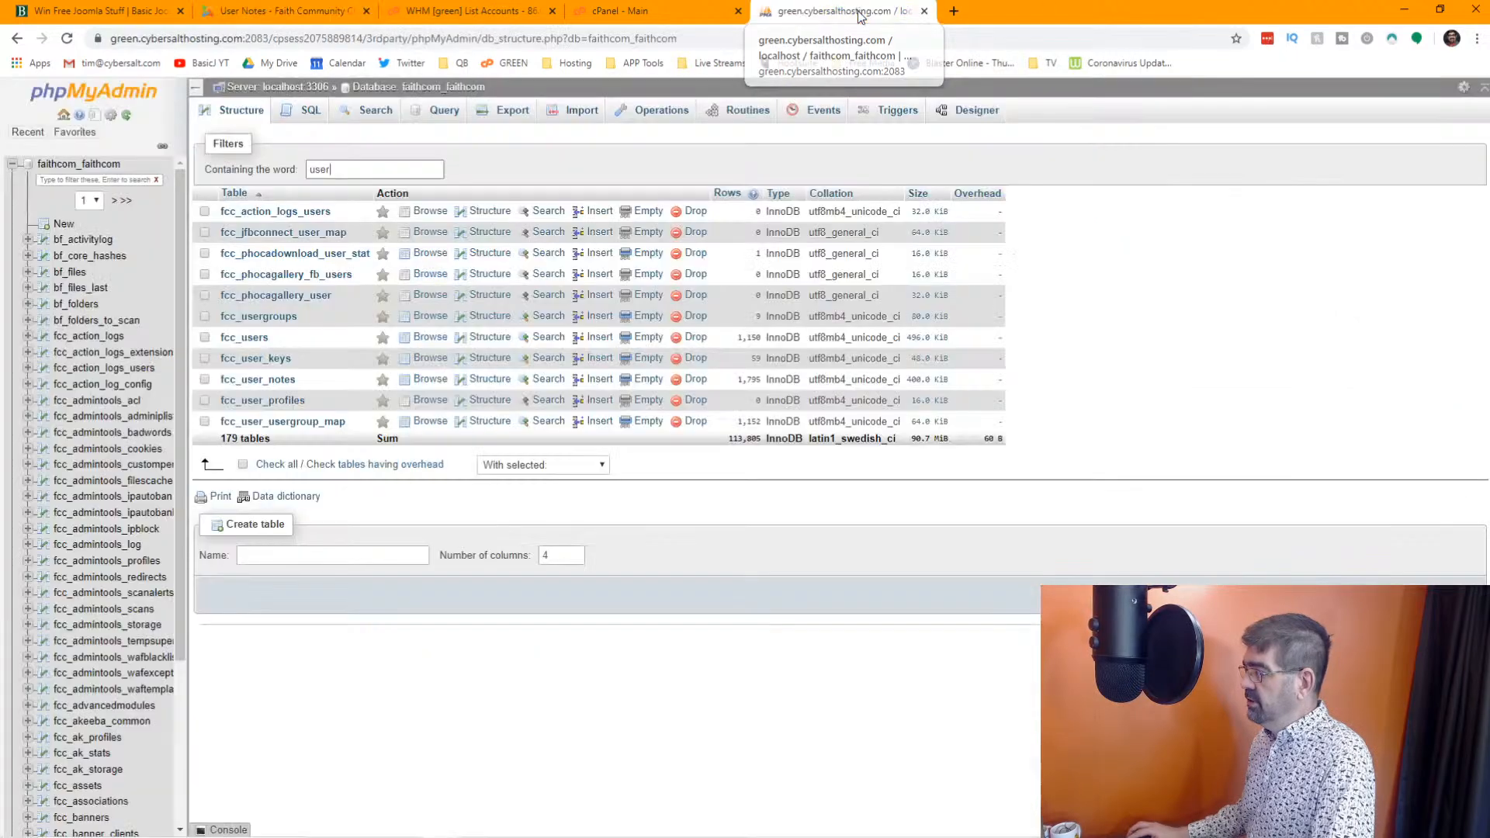
left_click(429, 380)
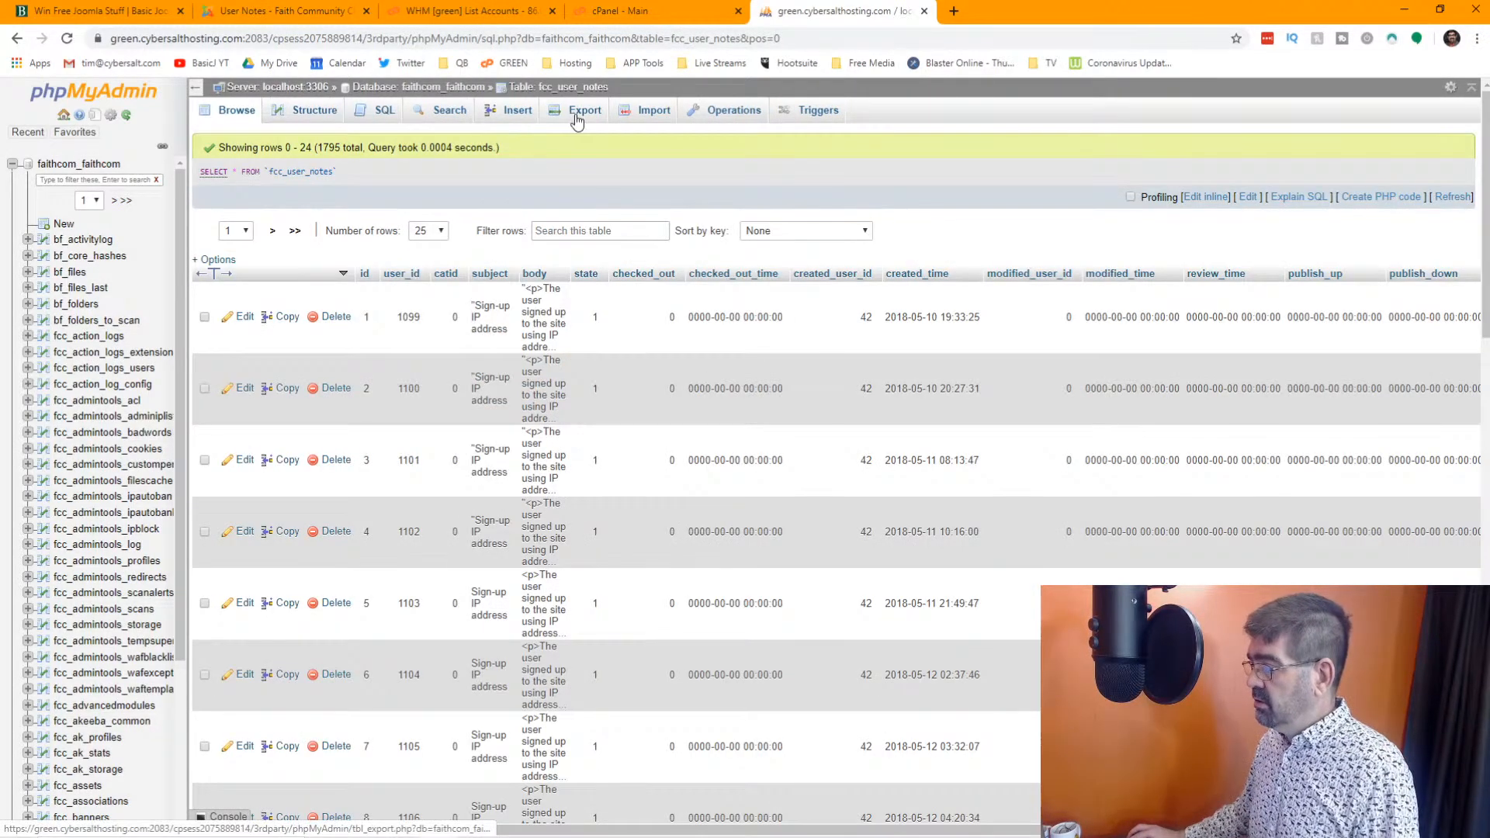
Set up a custom SQL export of the fcc_user_notes table that dumps only its structure
left_click(580, 117)
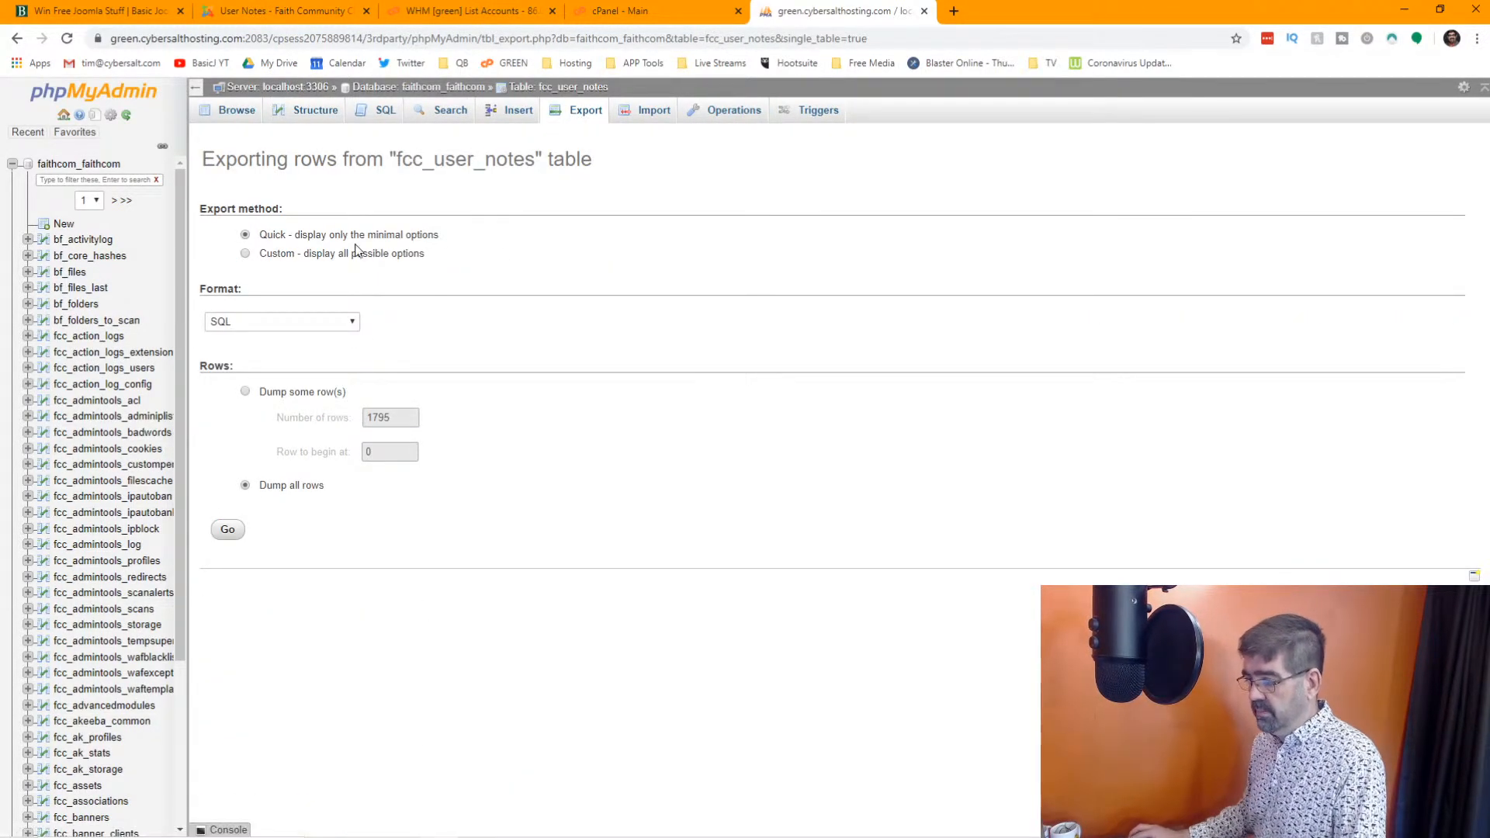
left_click(245, 254)
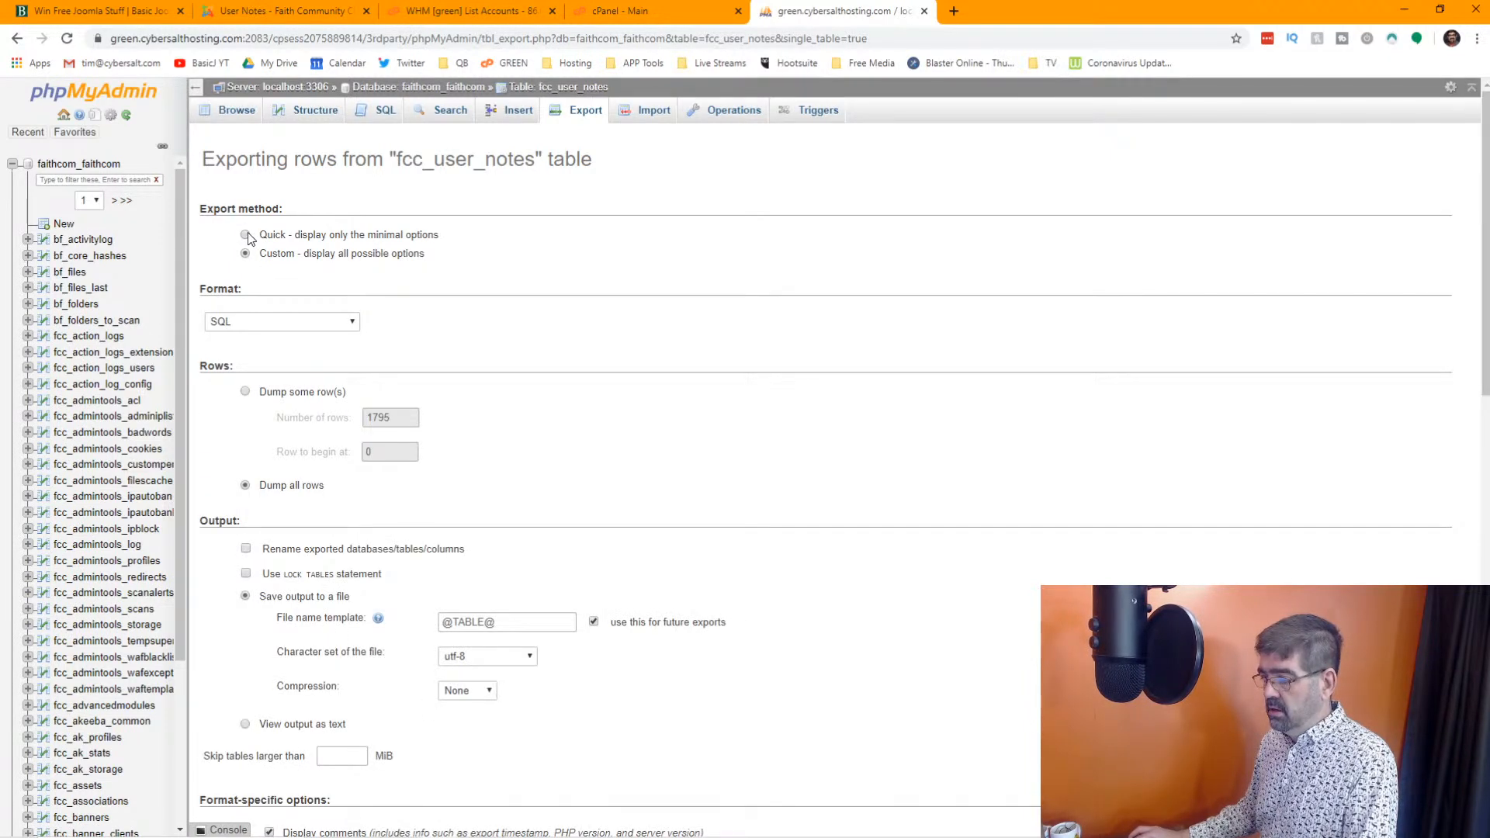
left_click(246, 234)
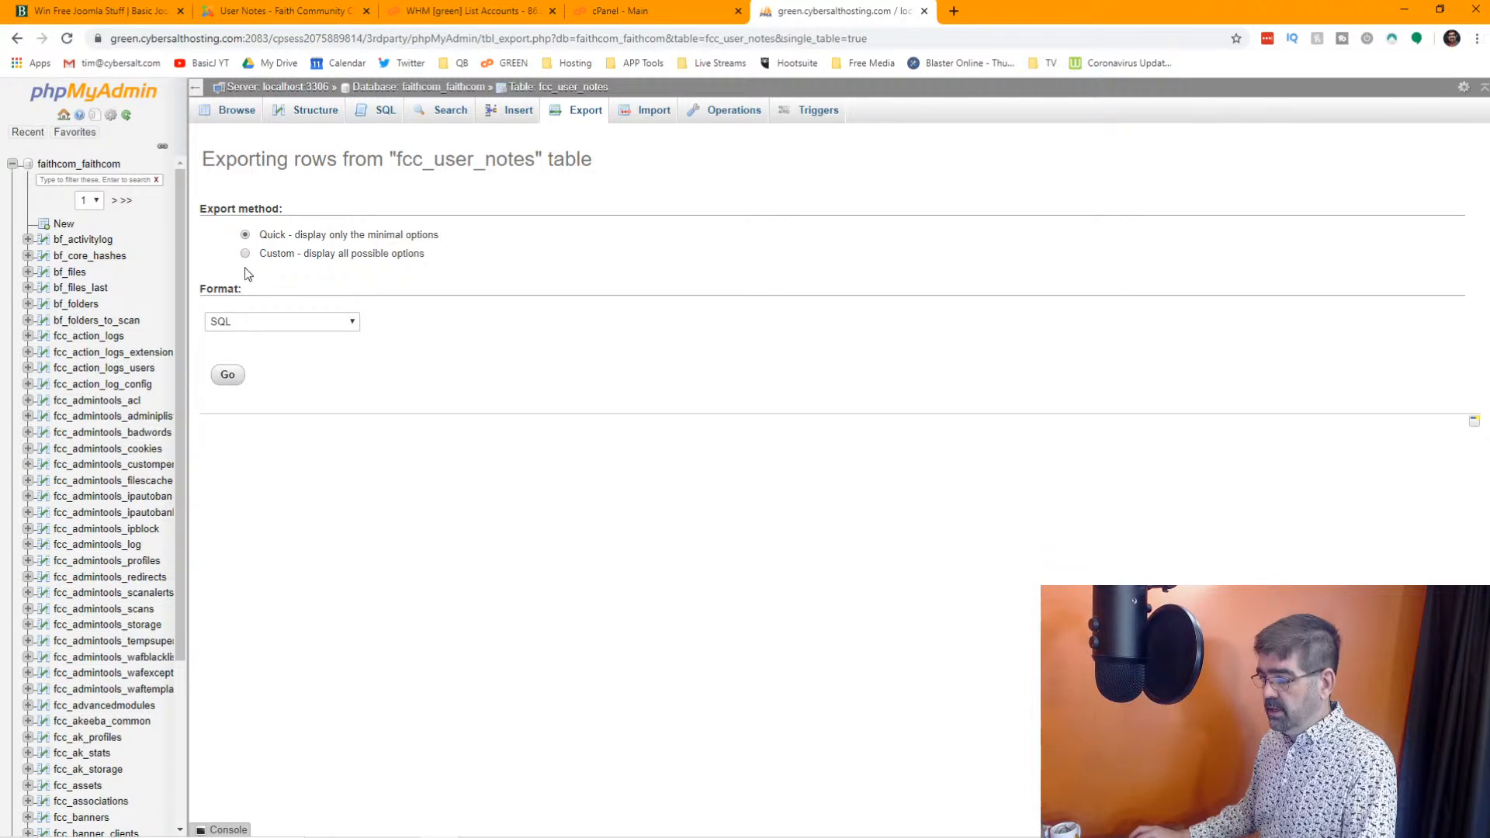
left_click(245, 254)
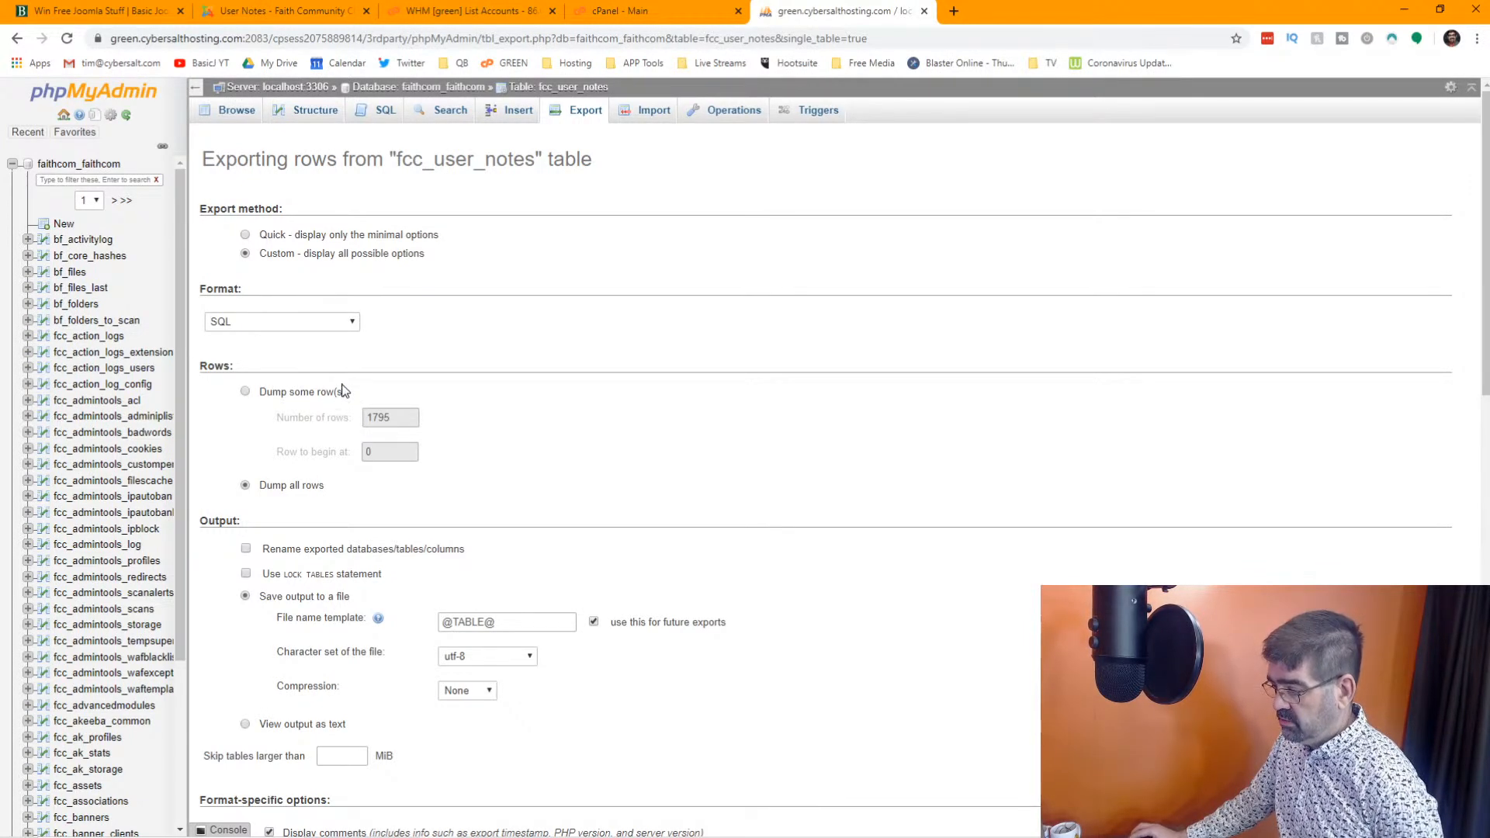
scroll(338, 406, "down", 2)
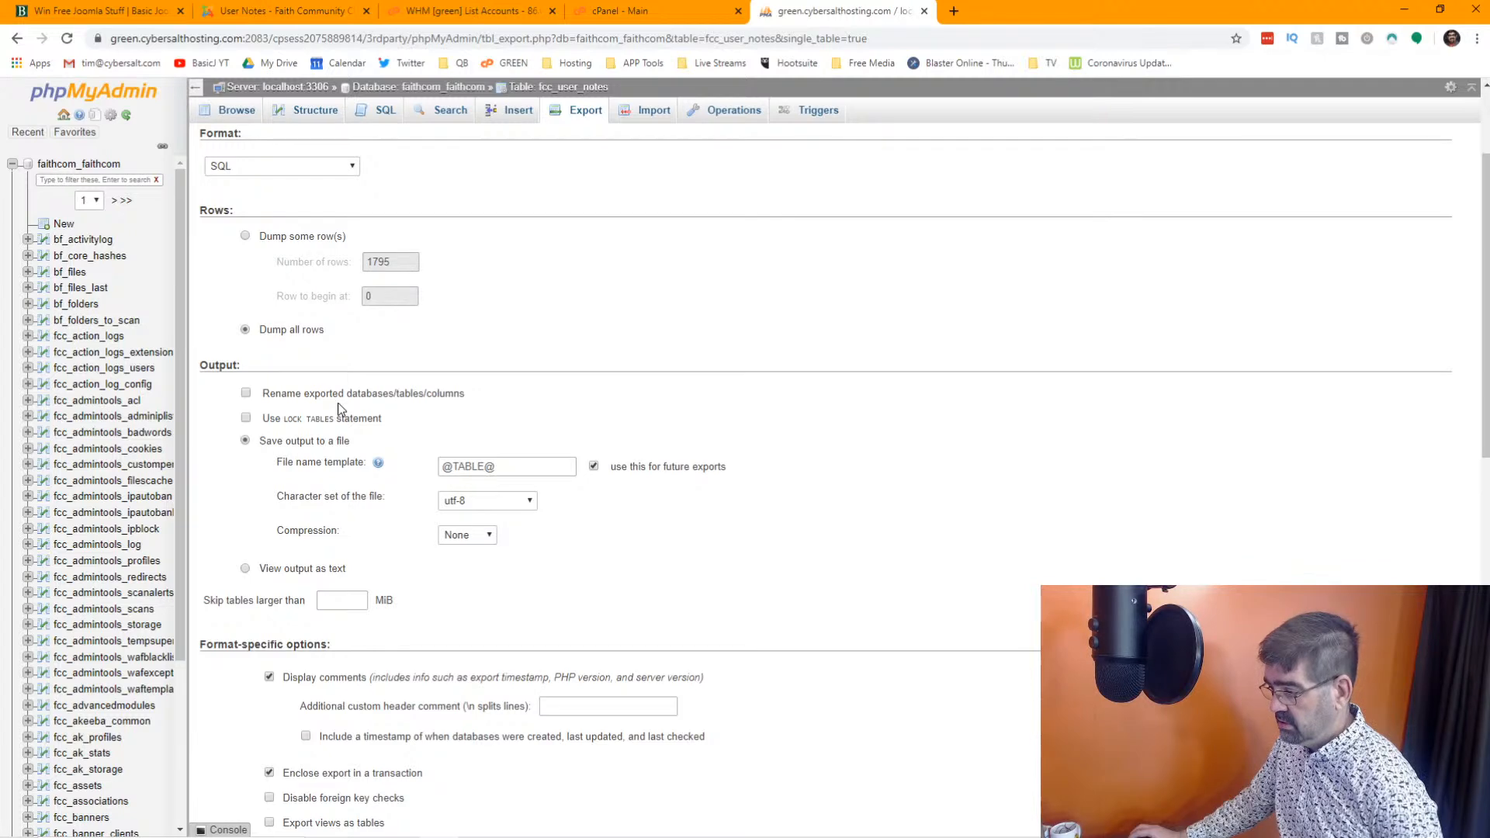
scroll(339, 409, "down", 2)
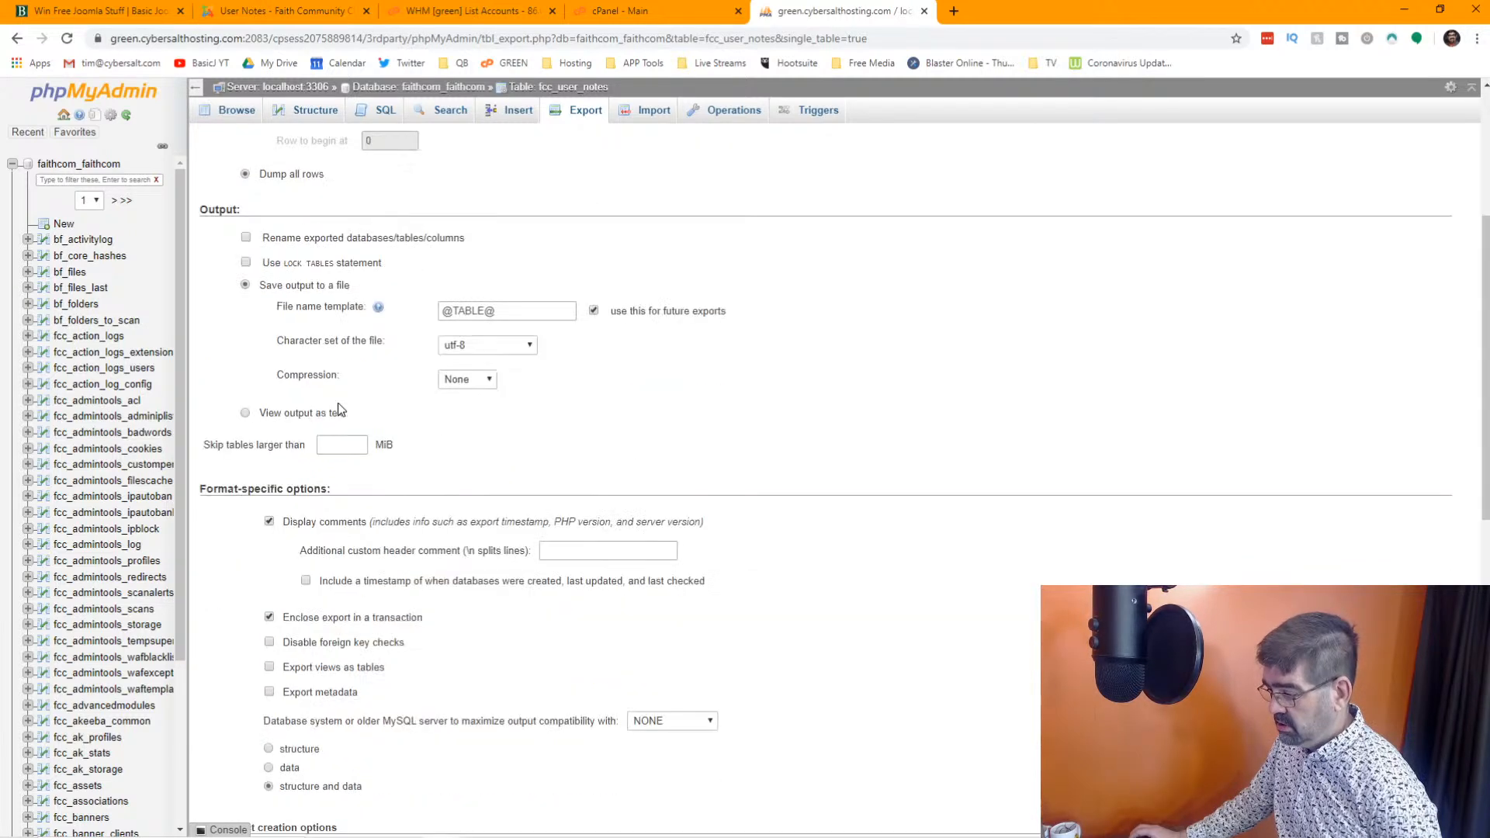
scroll(337, 409, "down", 2)
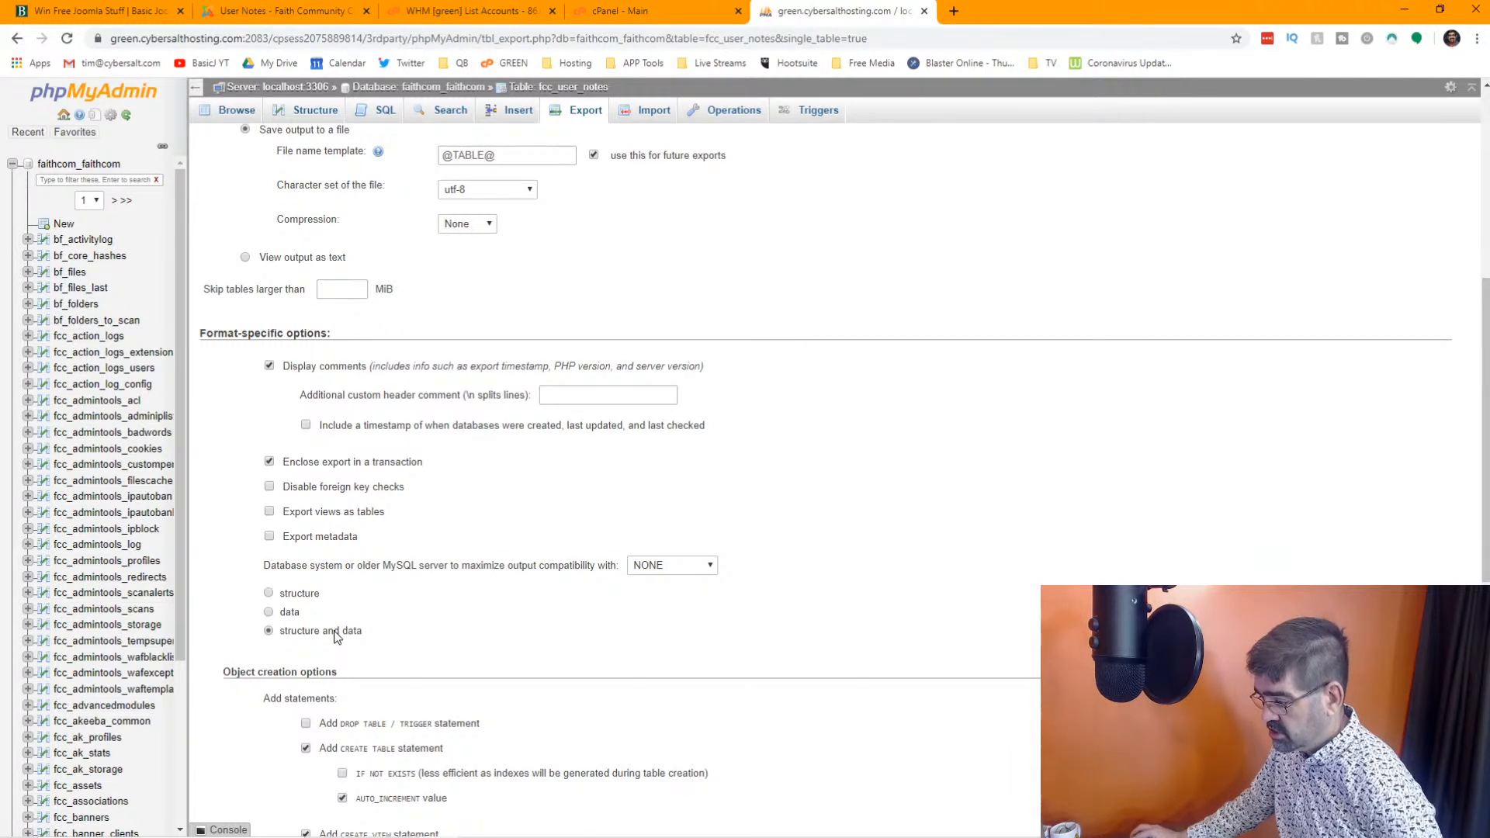
left_click(268, 594)
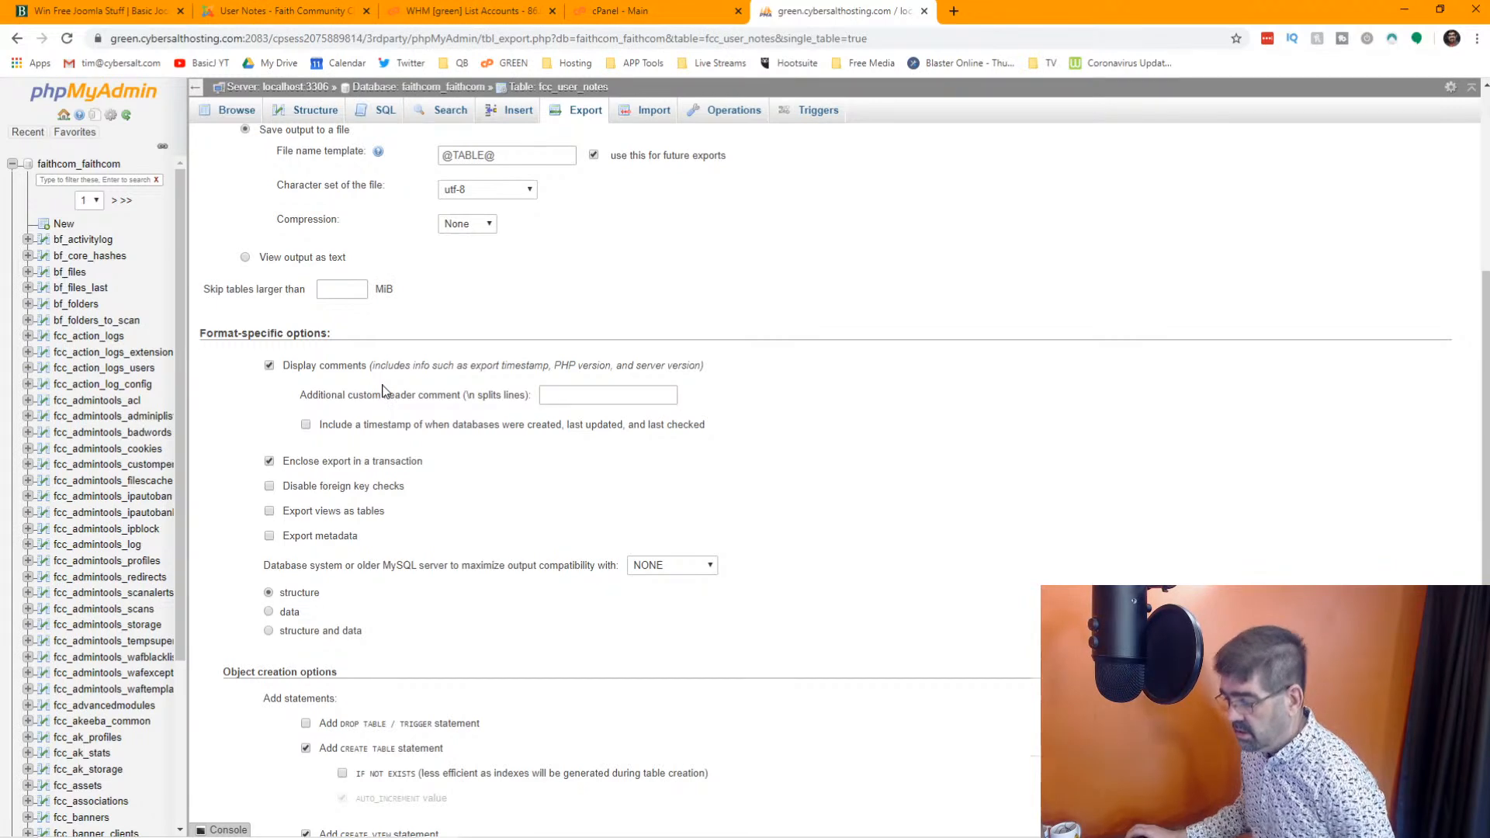
scroll(382, 392, "up", 4)
scroll(382, 392, "down", 7)
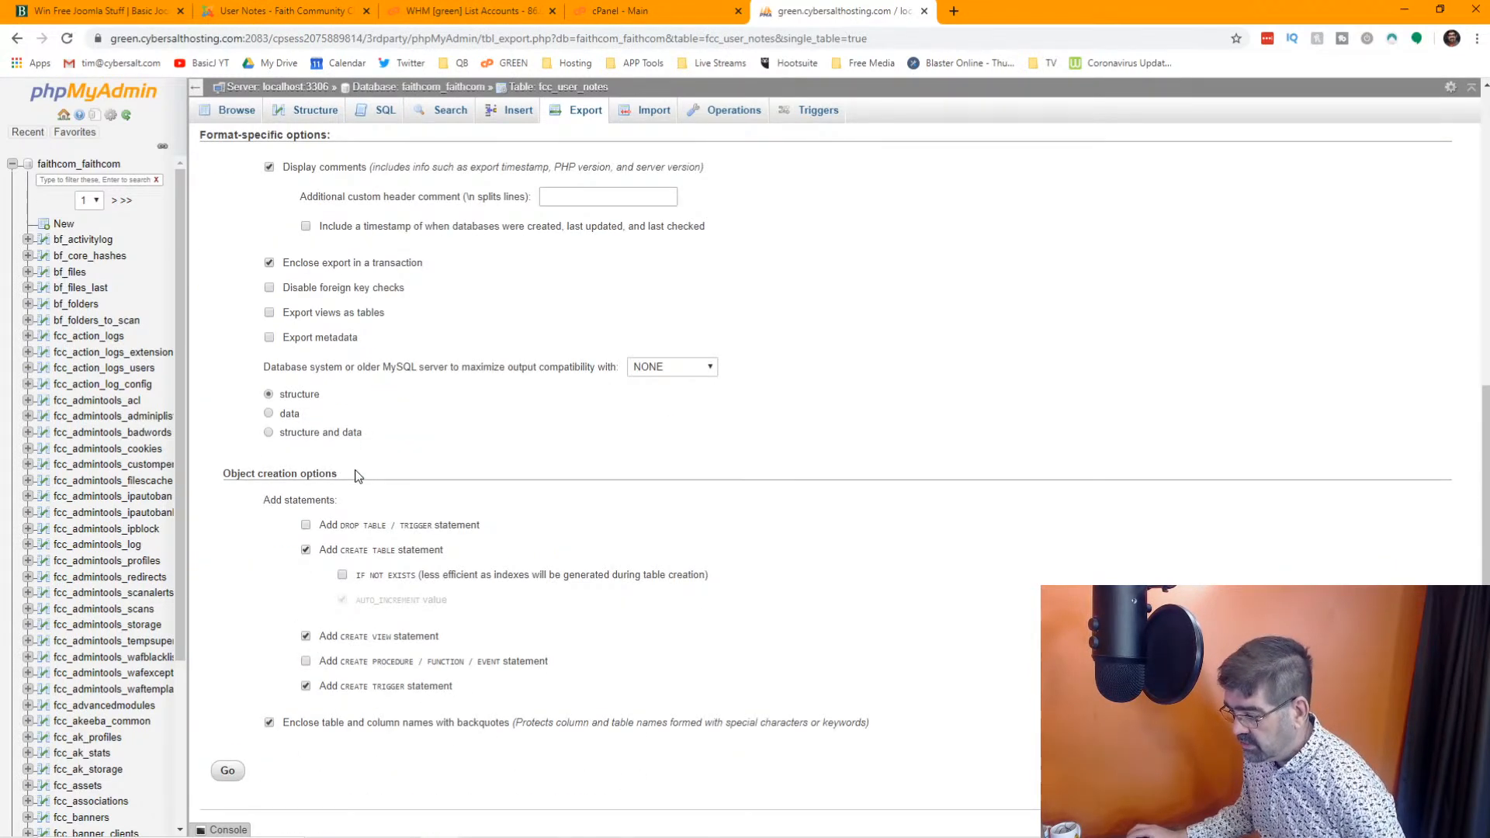
Run the export and save it as fcc_user_notes.sql in the delete folder
left_click(225, 778)
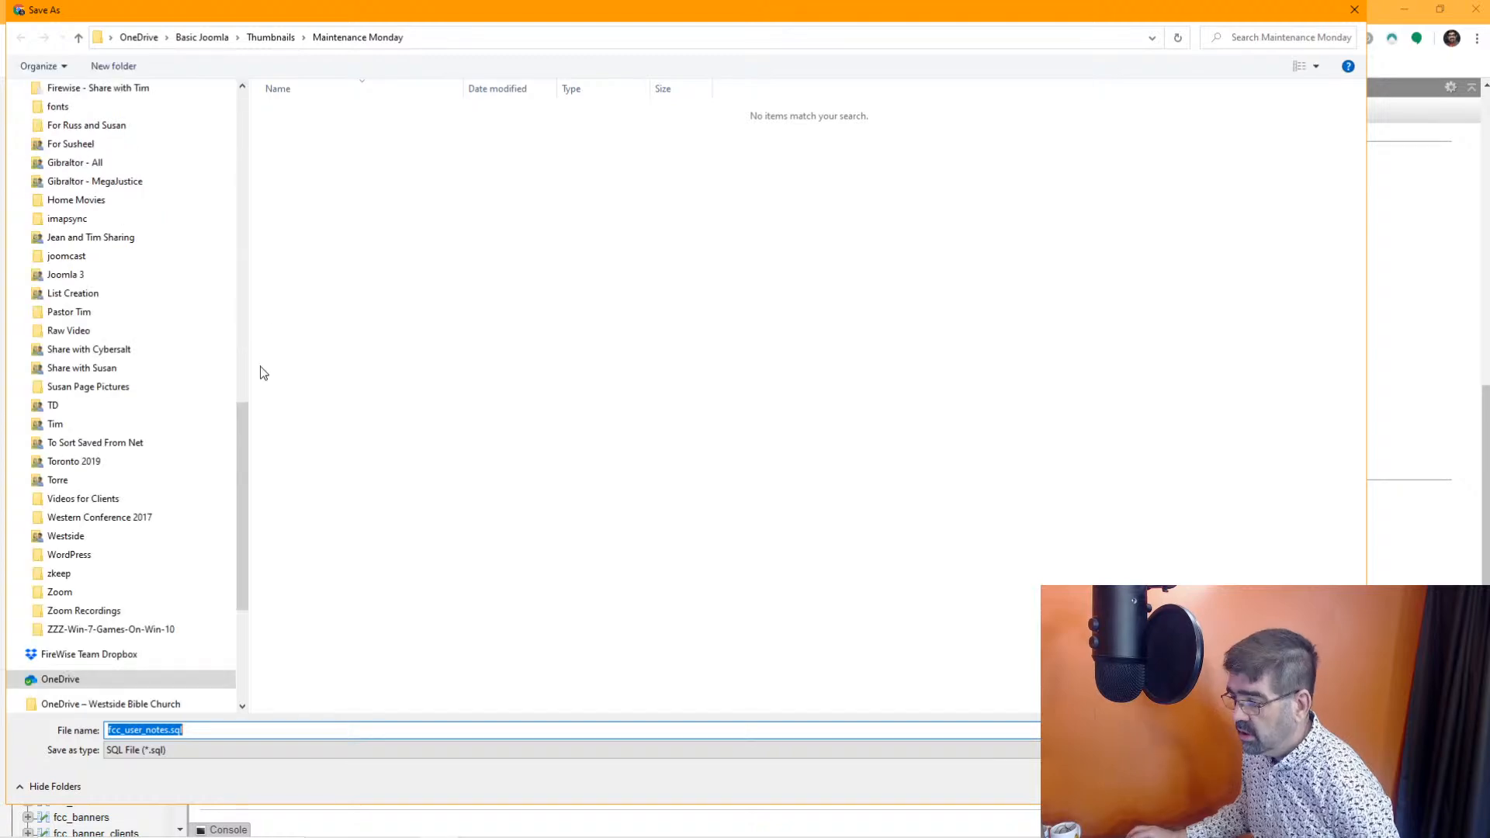
left_click_drag(243, 440, 247, 112)
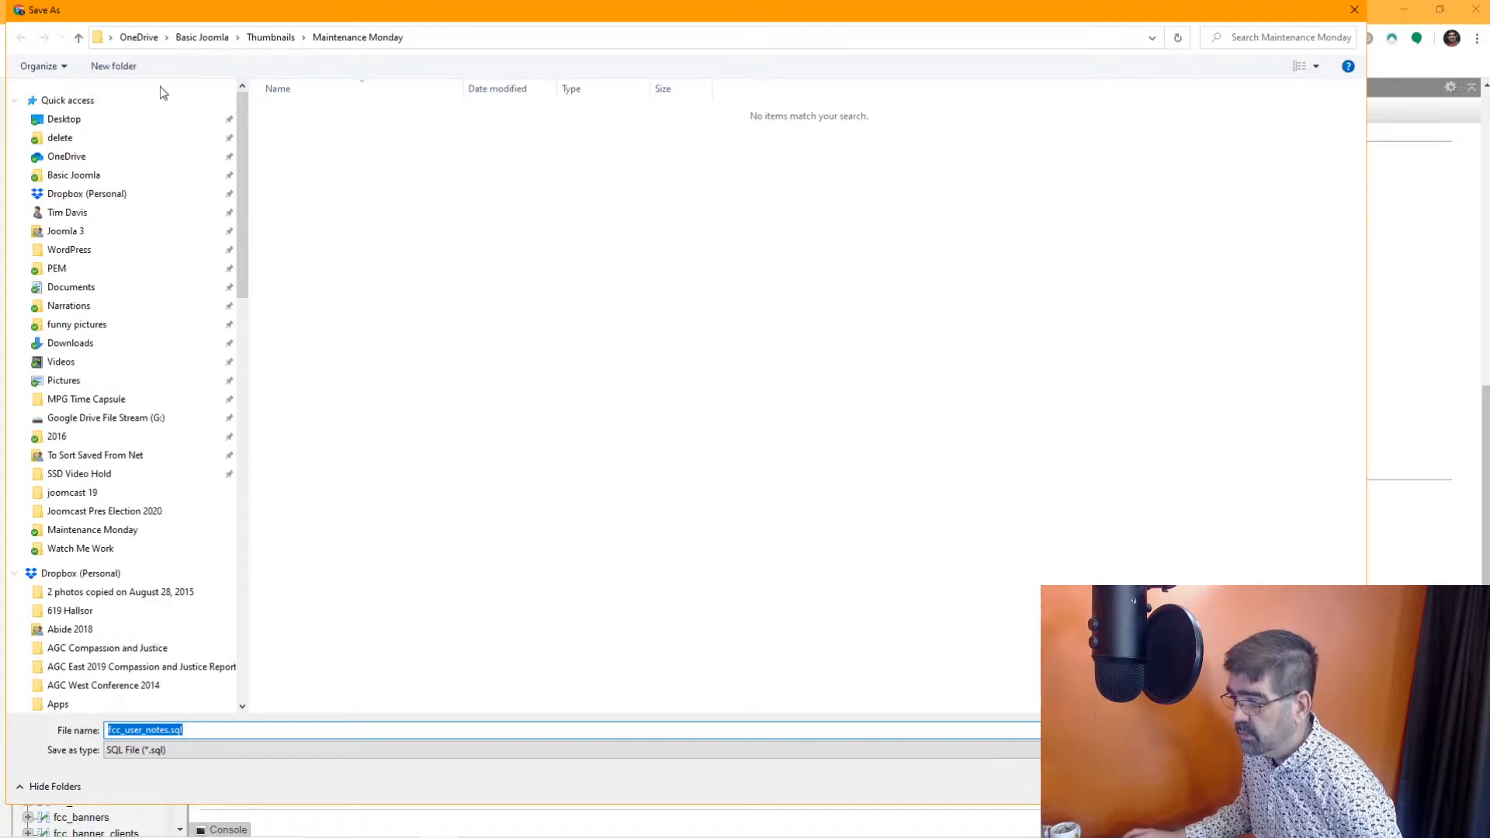
left_click(70, 138)
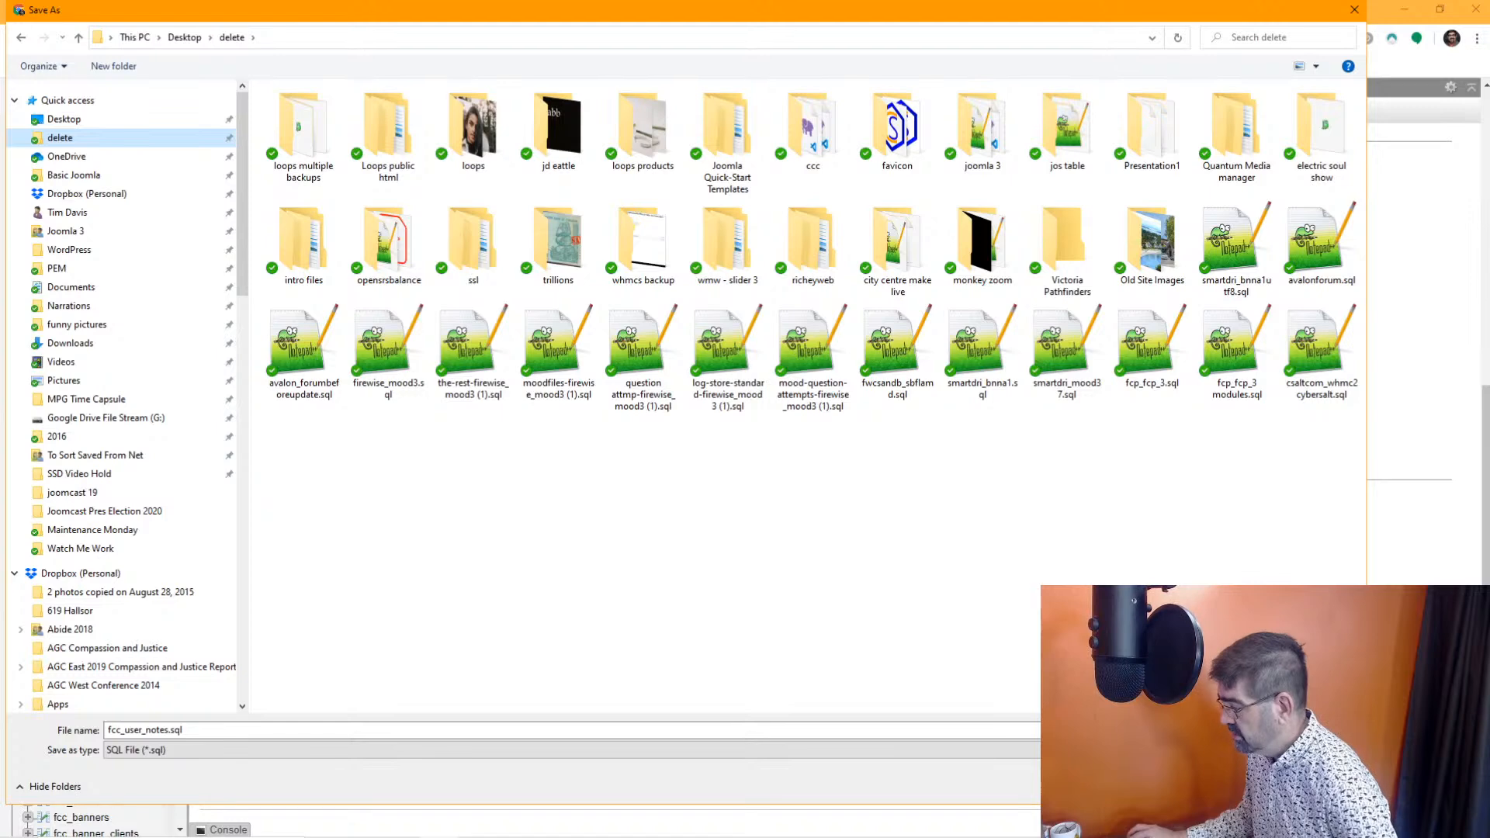
key("Return")
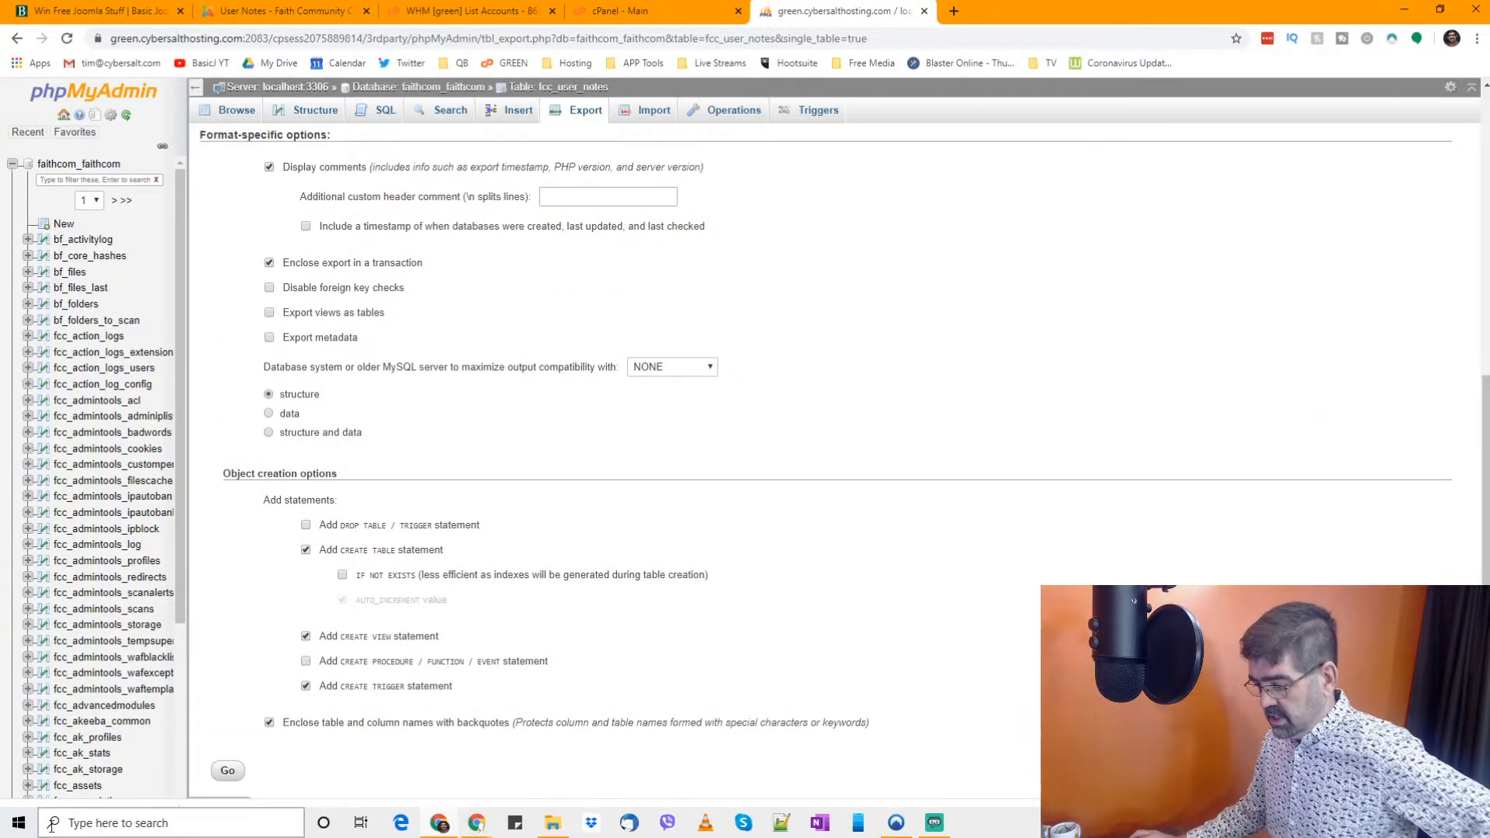
Open the exported fcc_user_notes.sql file in Notepad++, examine its table, index and auto-increment statements, and return to phpMyAdmin
left_click(78, 820)
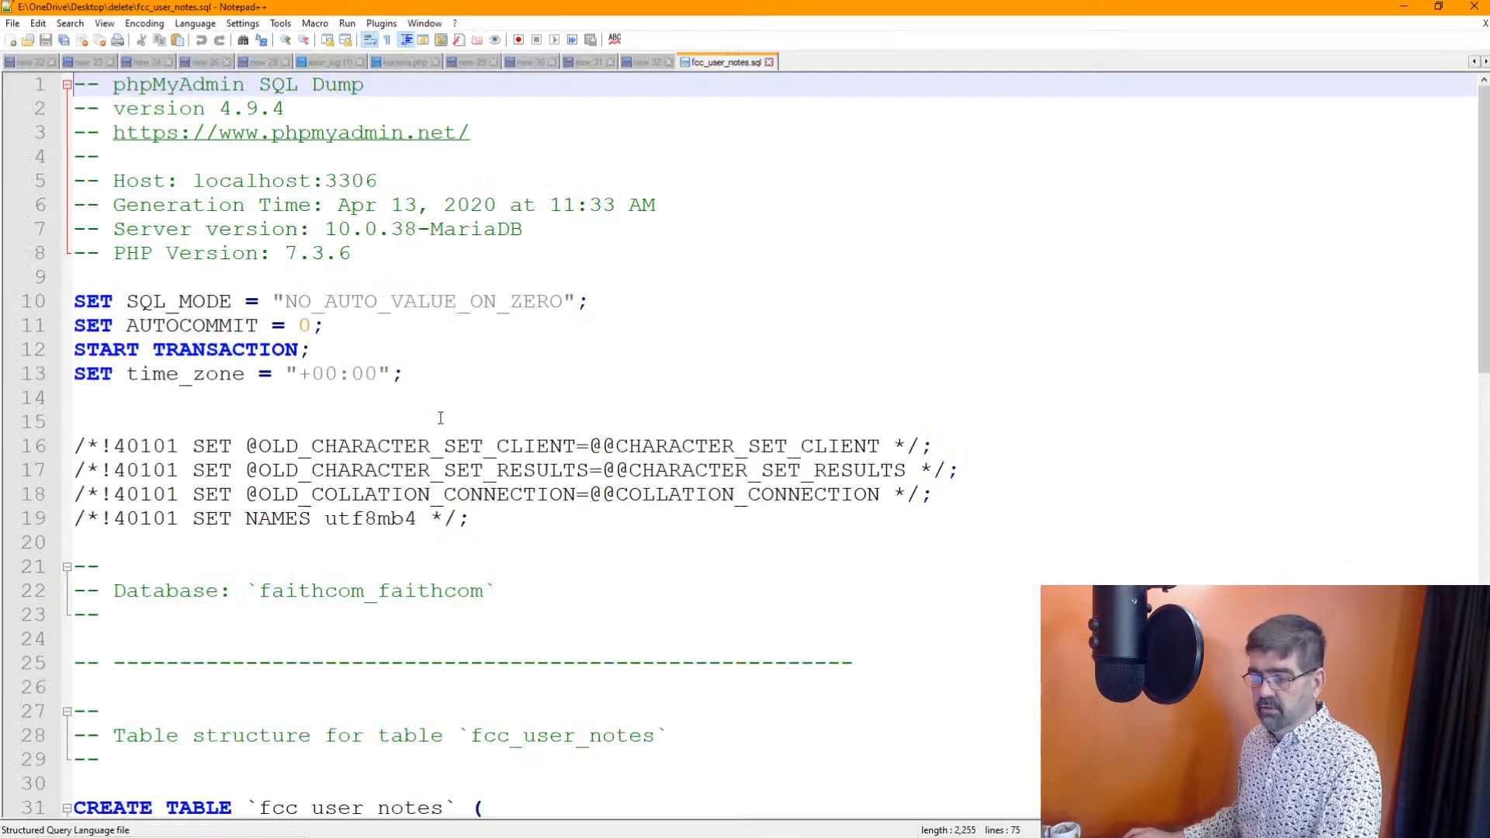
scroll(440, 418, "down", 15)
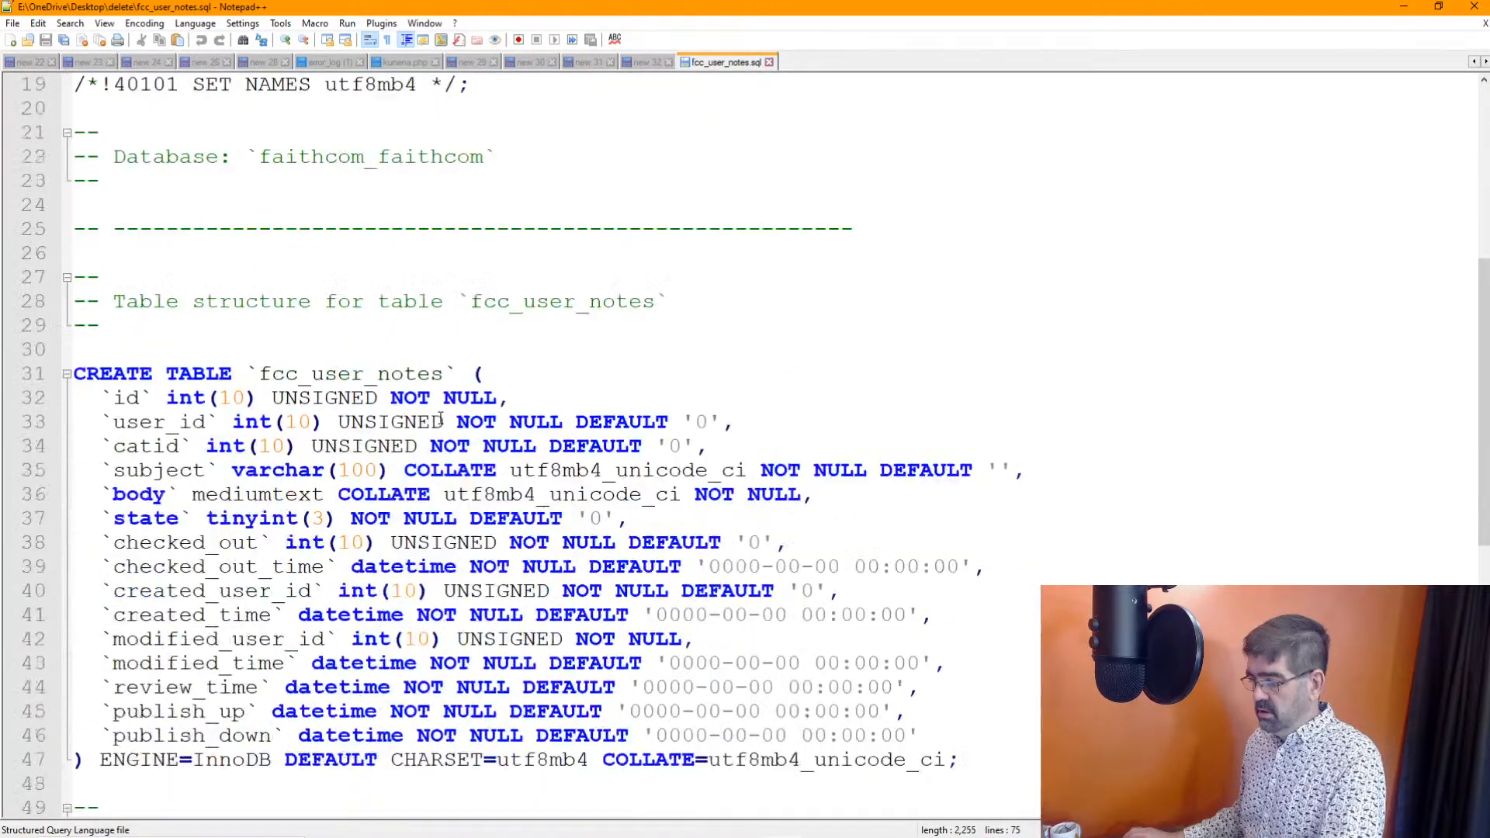
scroll(431, 412, "up", 1)
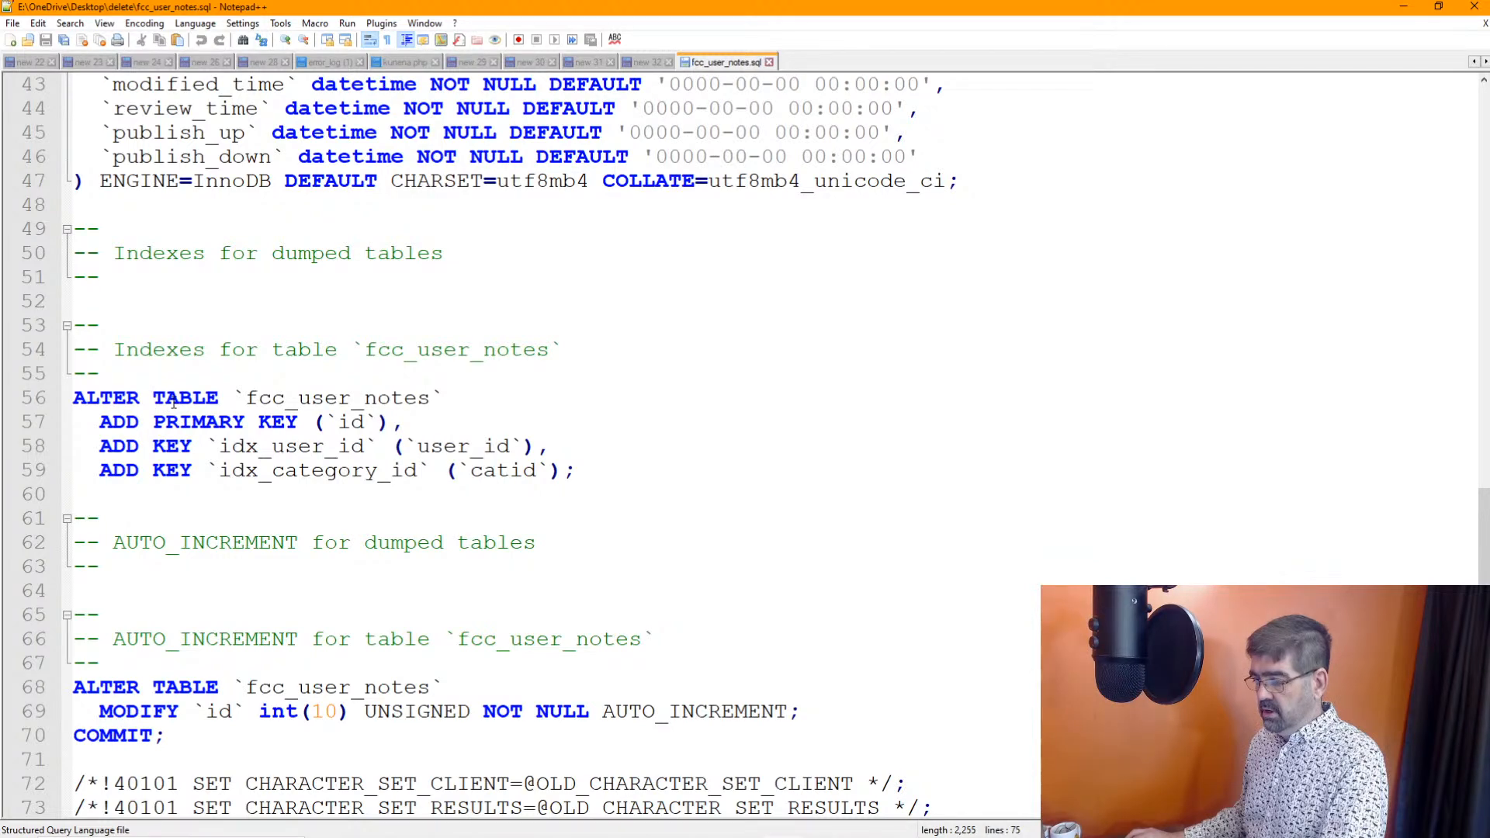
scroll(173, 400, "down", 1)
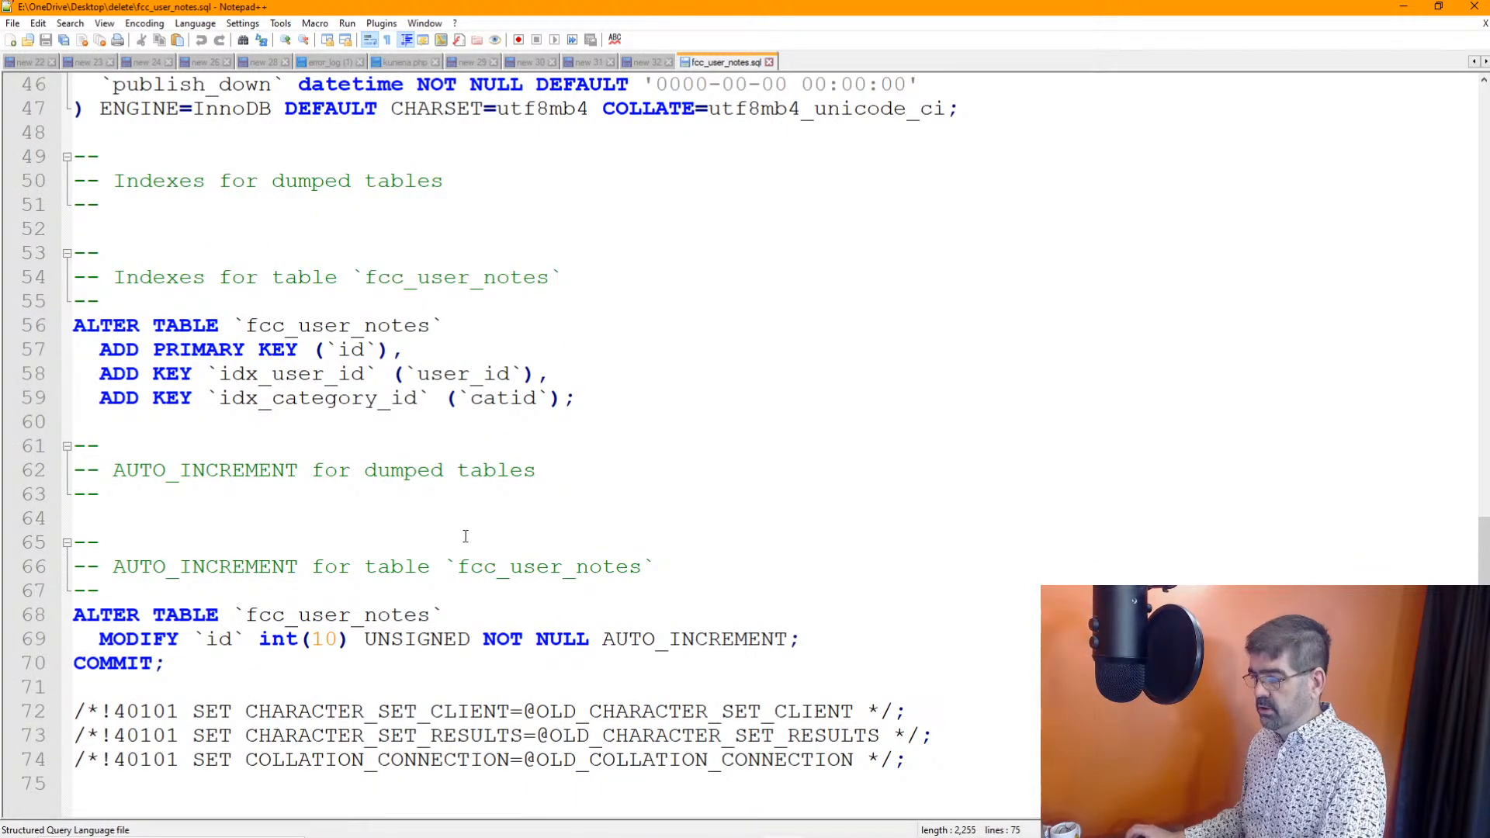
scroll(466, 536, "up", 15)
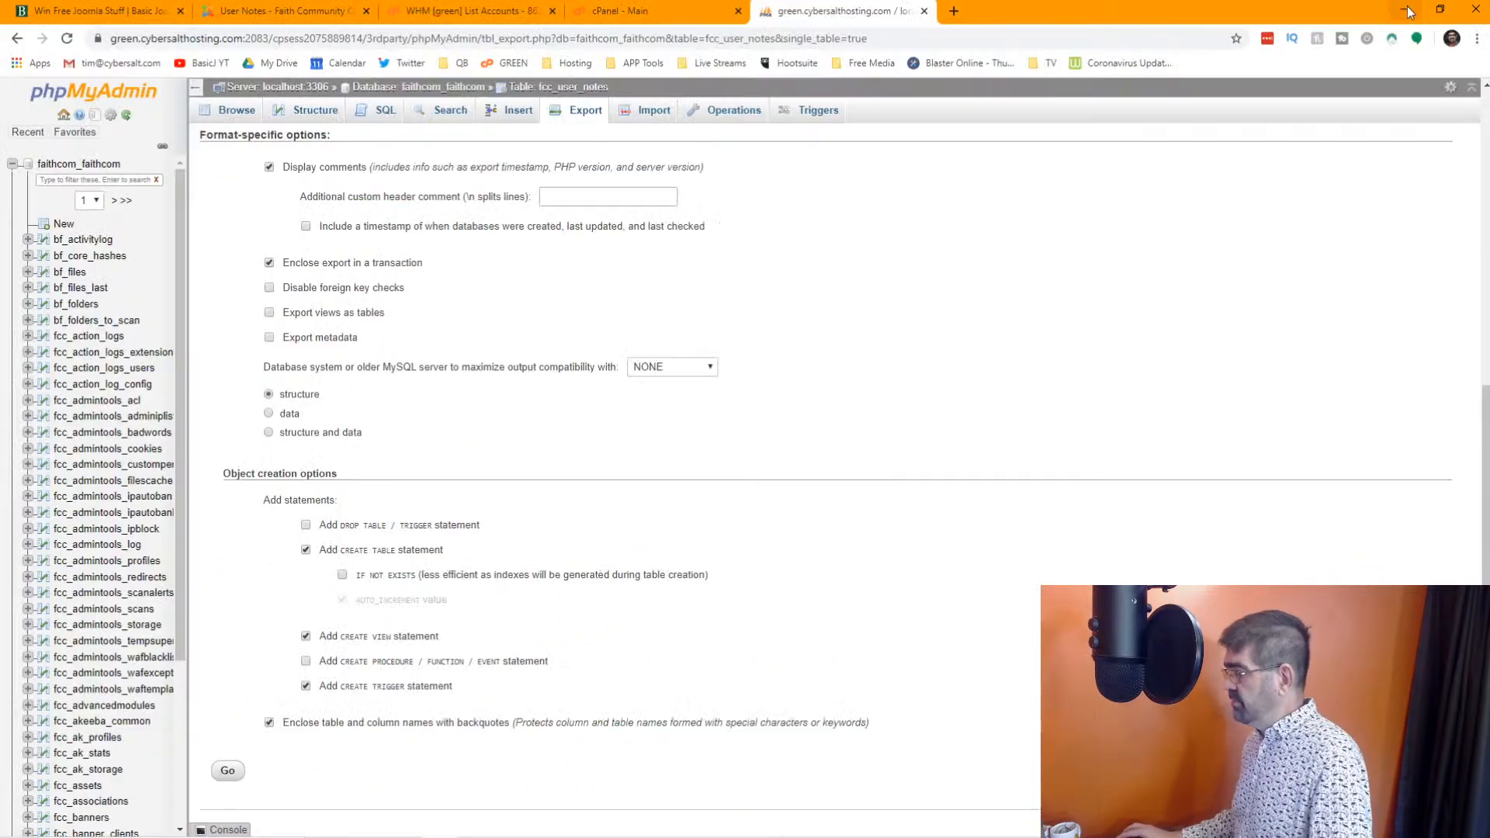
left_click(1404, 7)
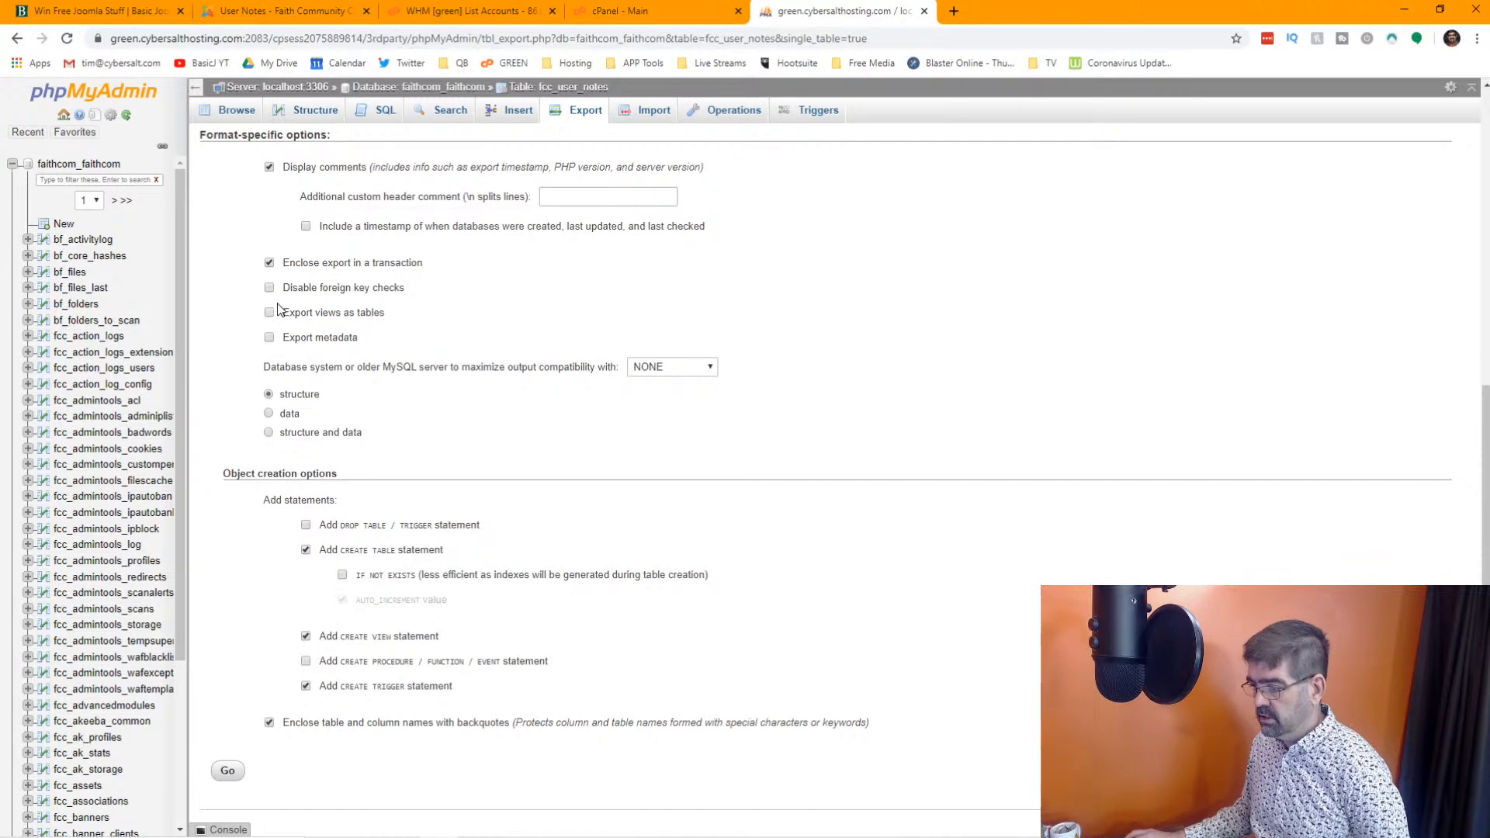
Filter the faithcom_faithcom database tables by "user" and empty the fcc_user_notes table, with foreign key checks enabled
scroll(357, 297, "up", 2)
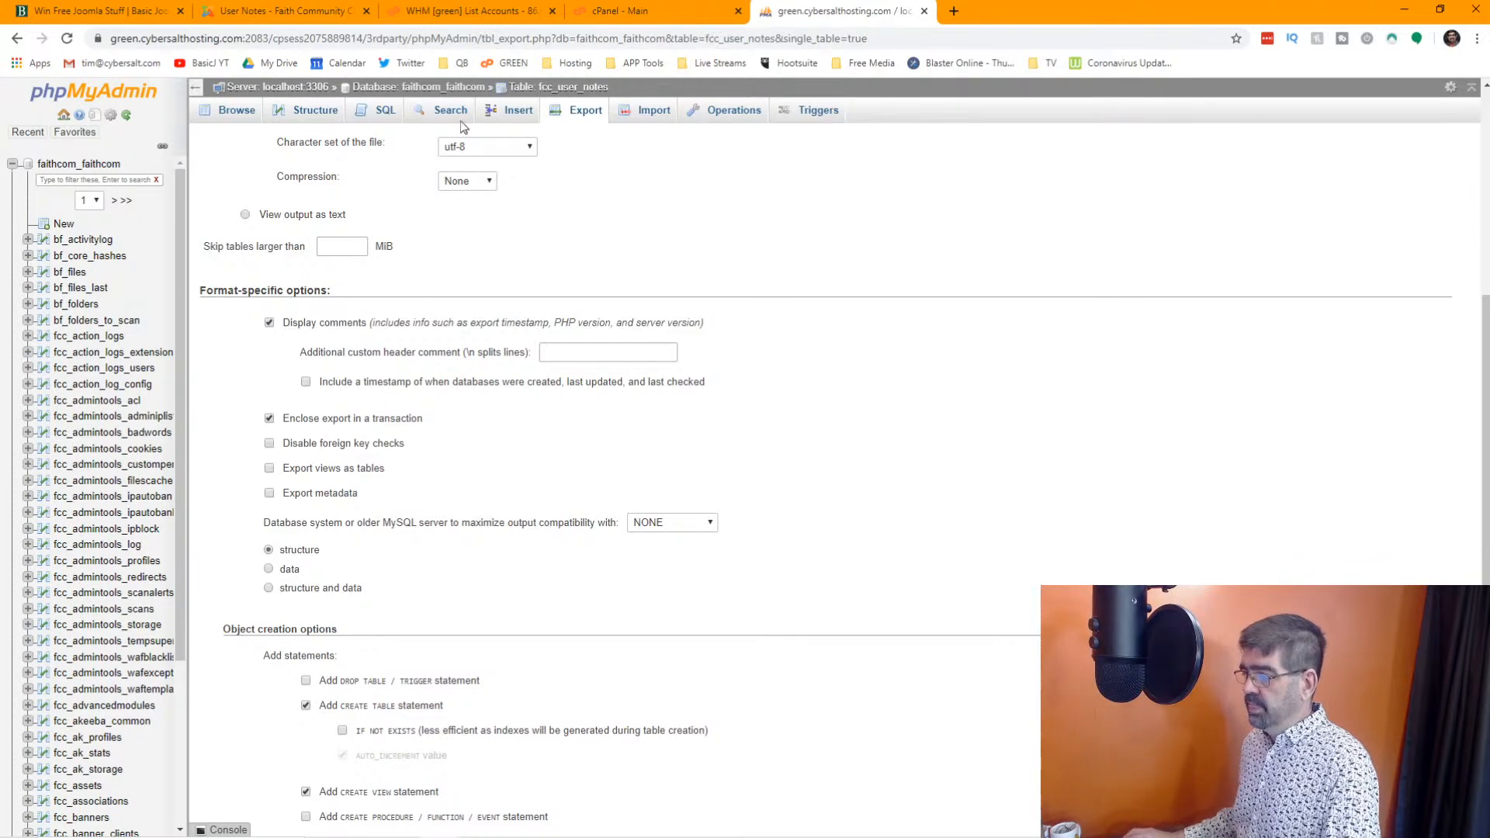
left_click(432, 90)
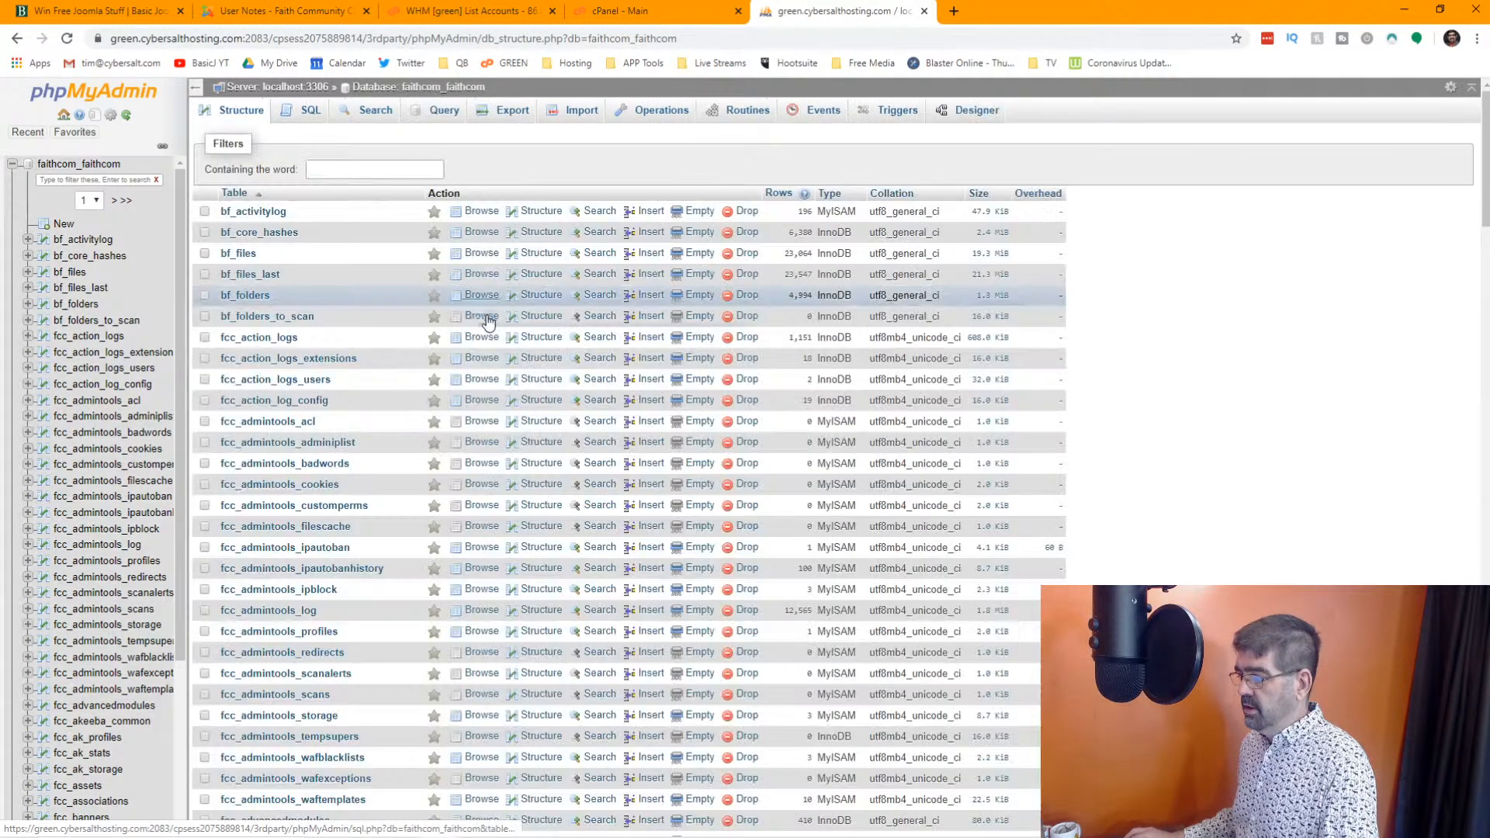
left_click(373, 165)
type("us")
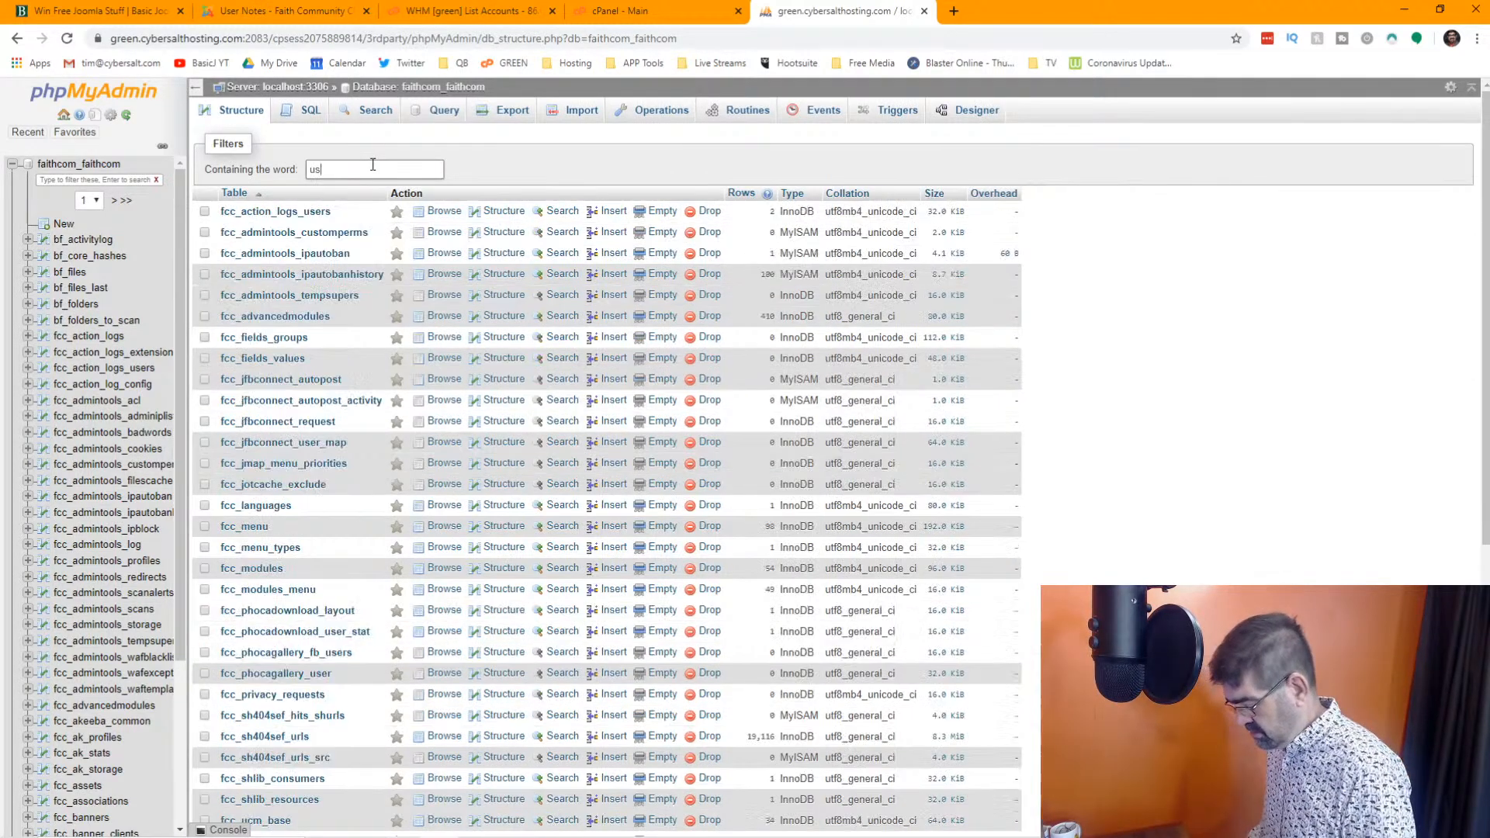
type("er")
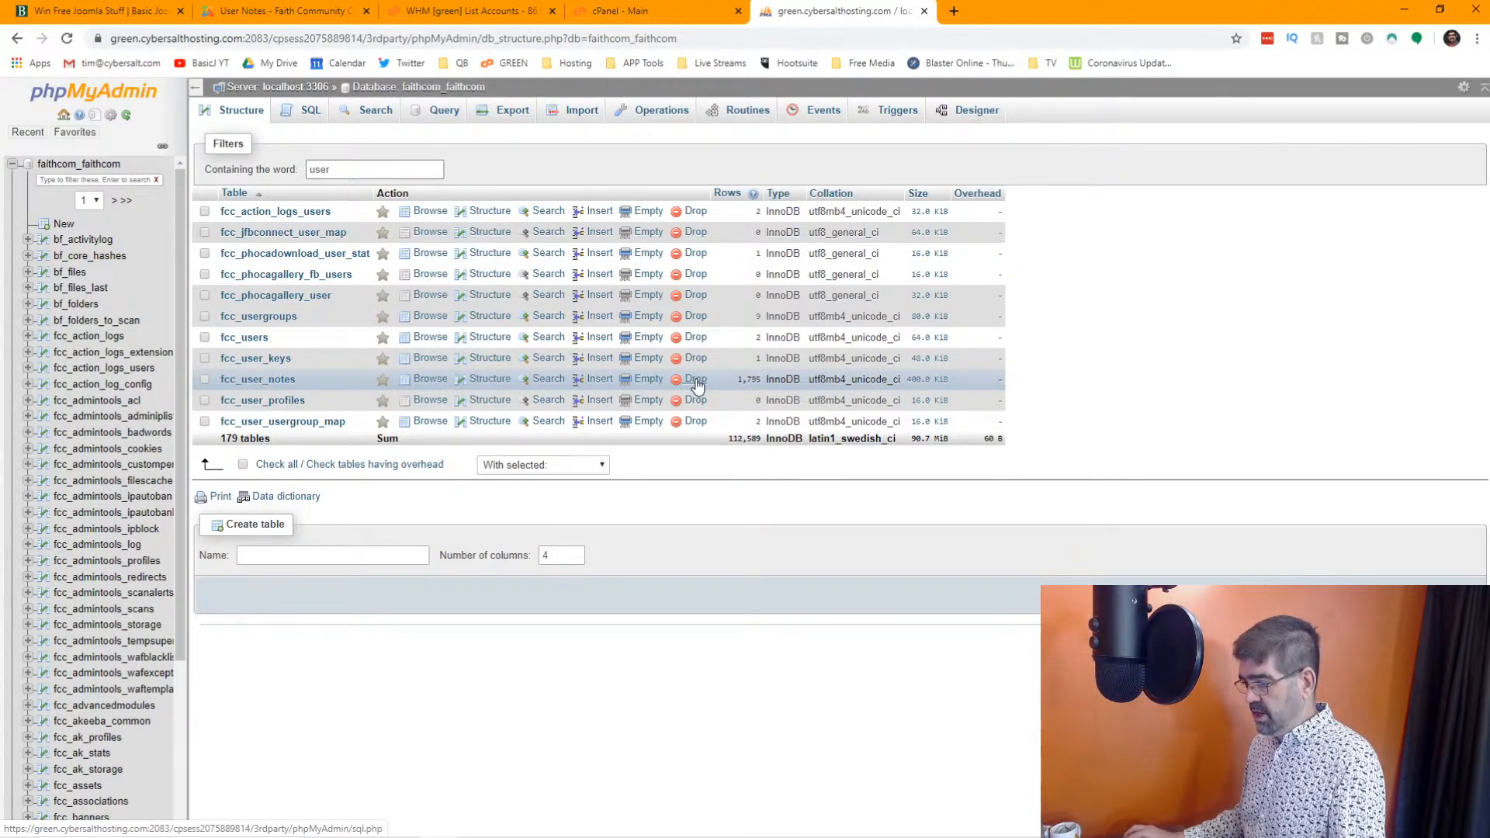
left_click(641, 382)
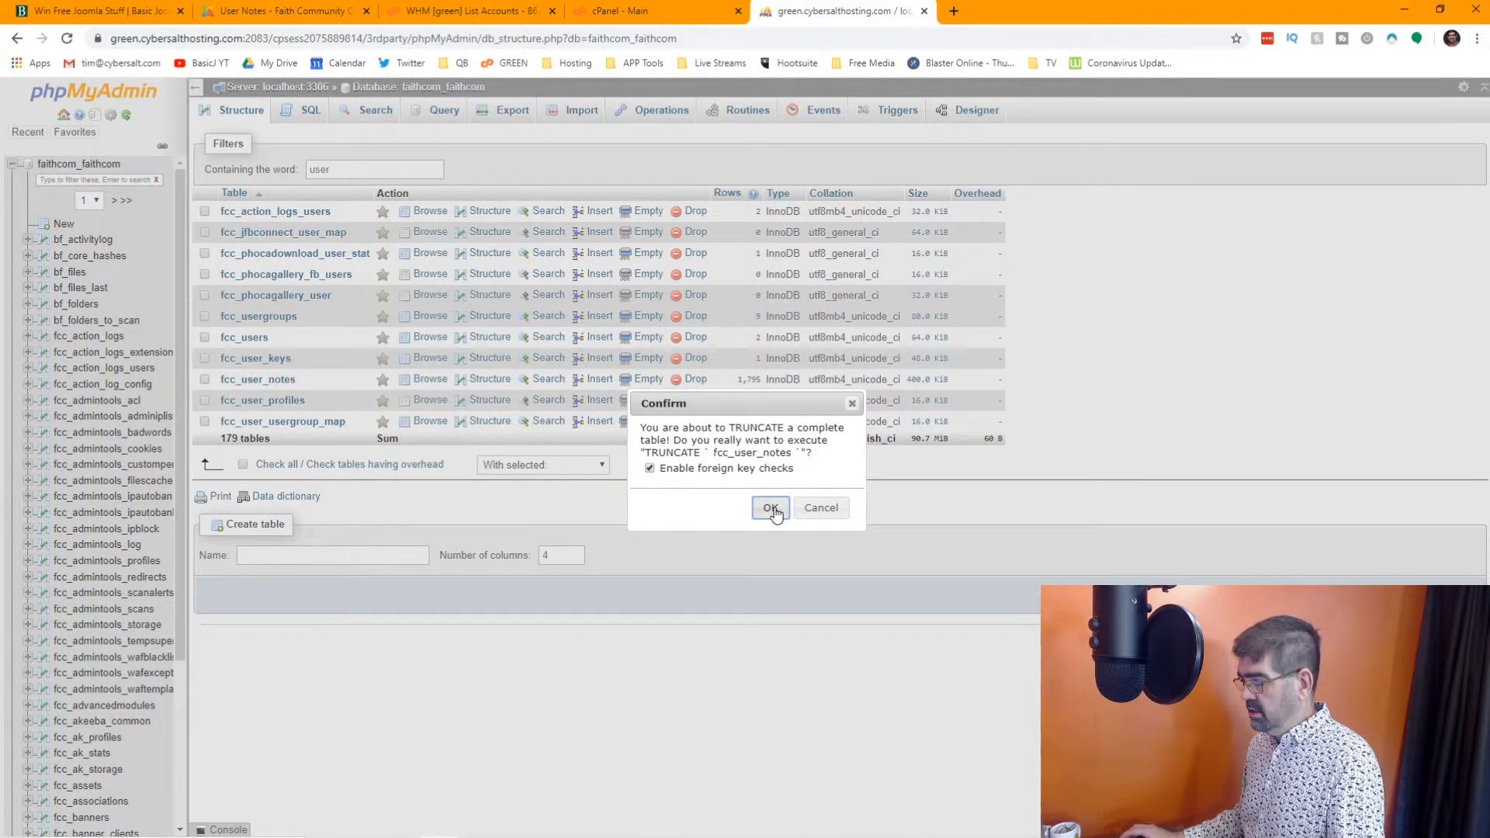
left_click(770, 508)
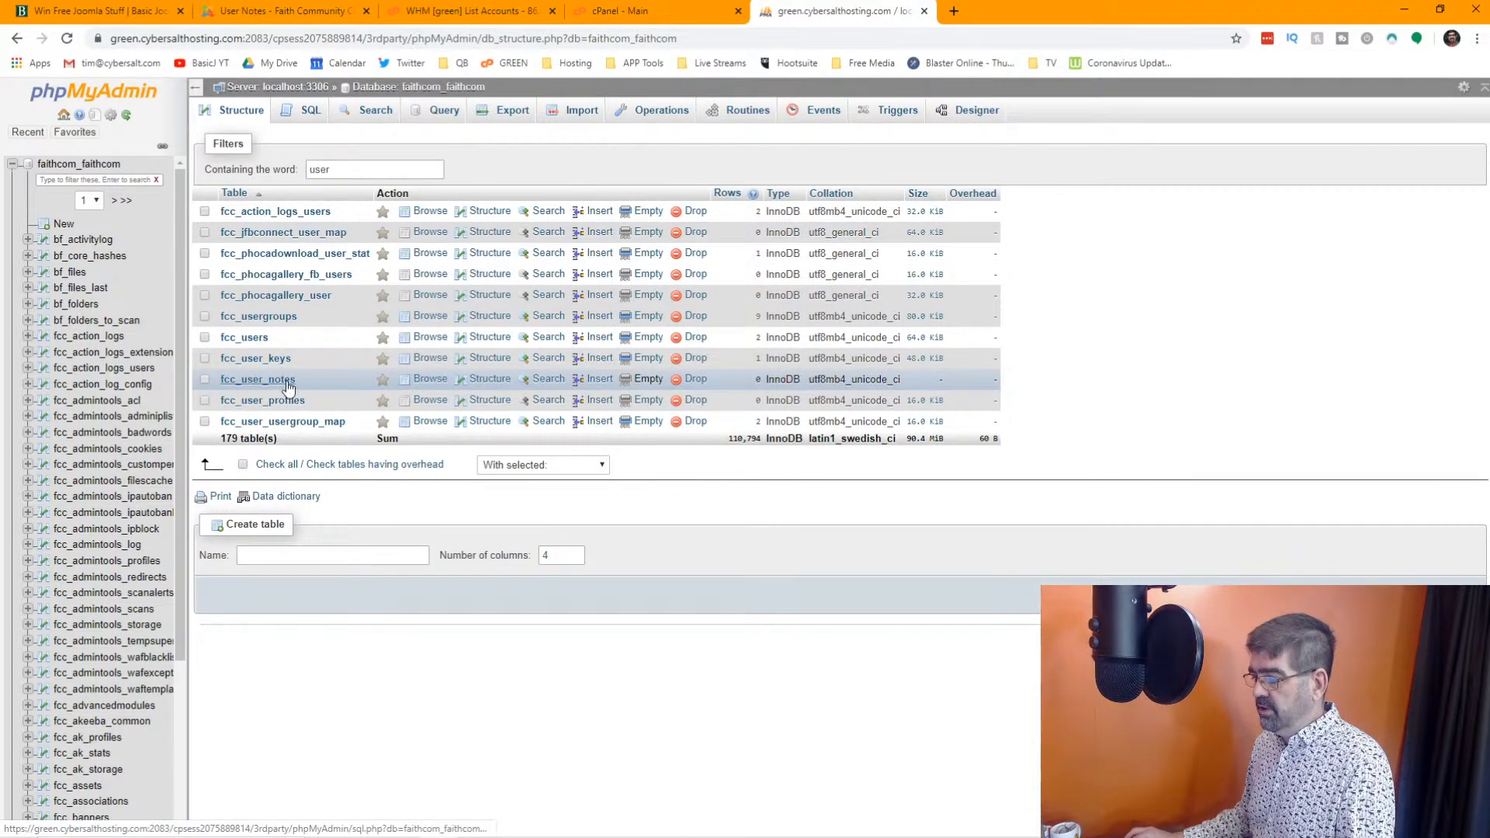
Browse the fcc_user_notes table and reload Joomla's User Notes list to check that the entries are cleared
left_click(433, 380)
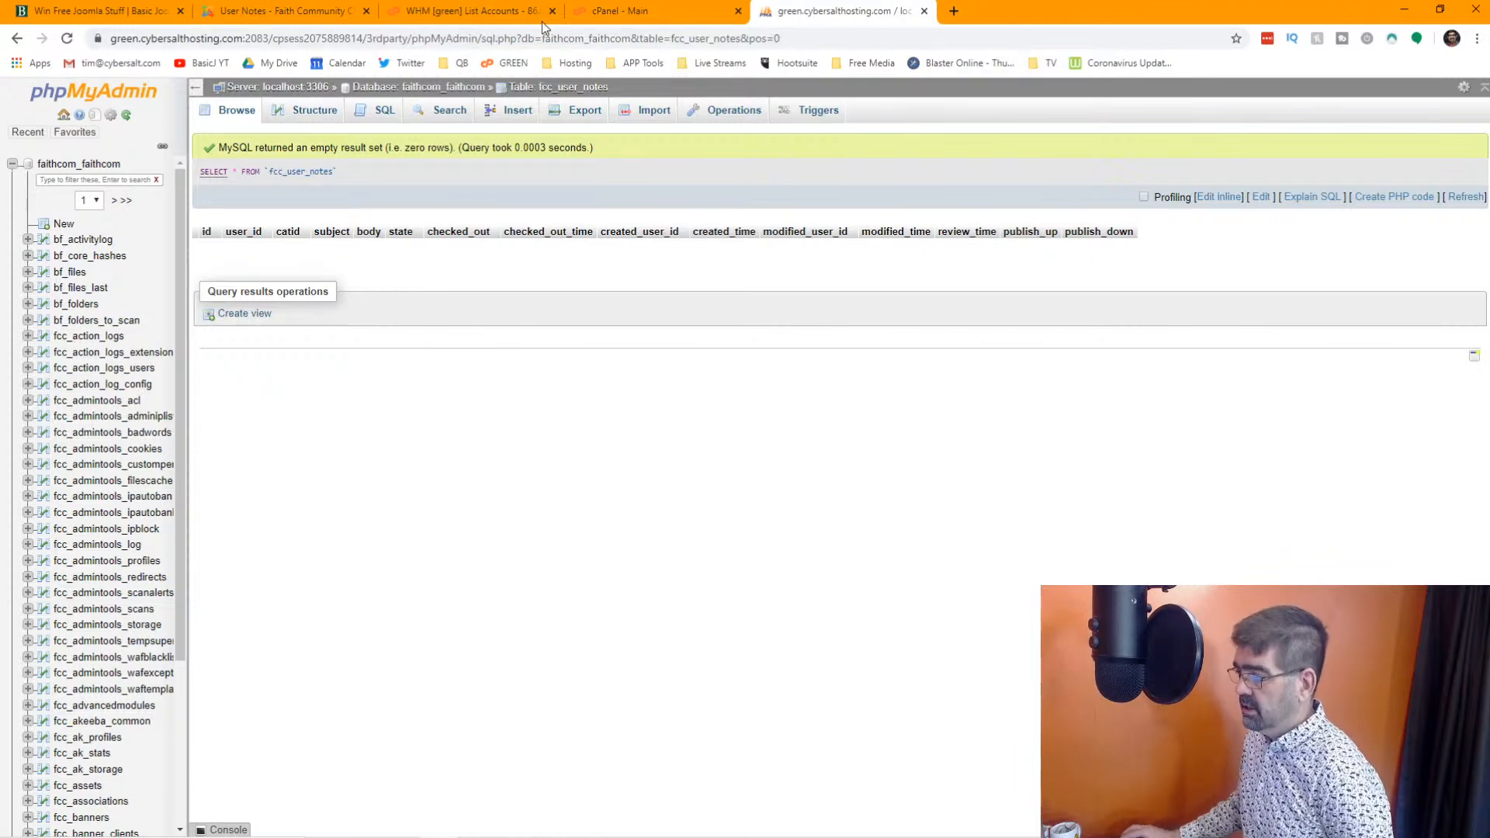
left_click(258, 17)
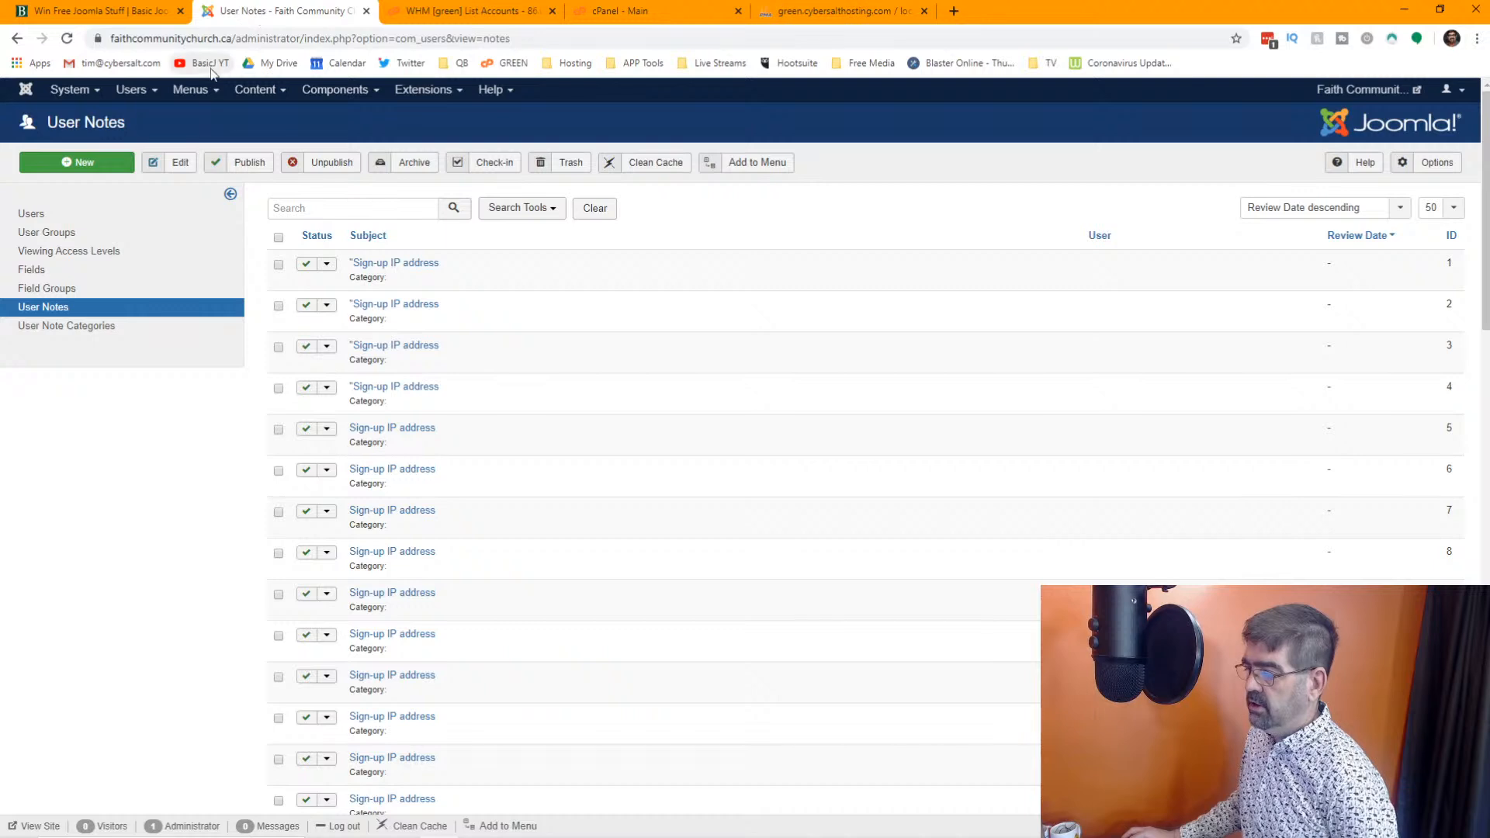
left_click(65, 39)
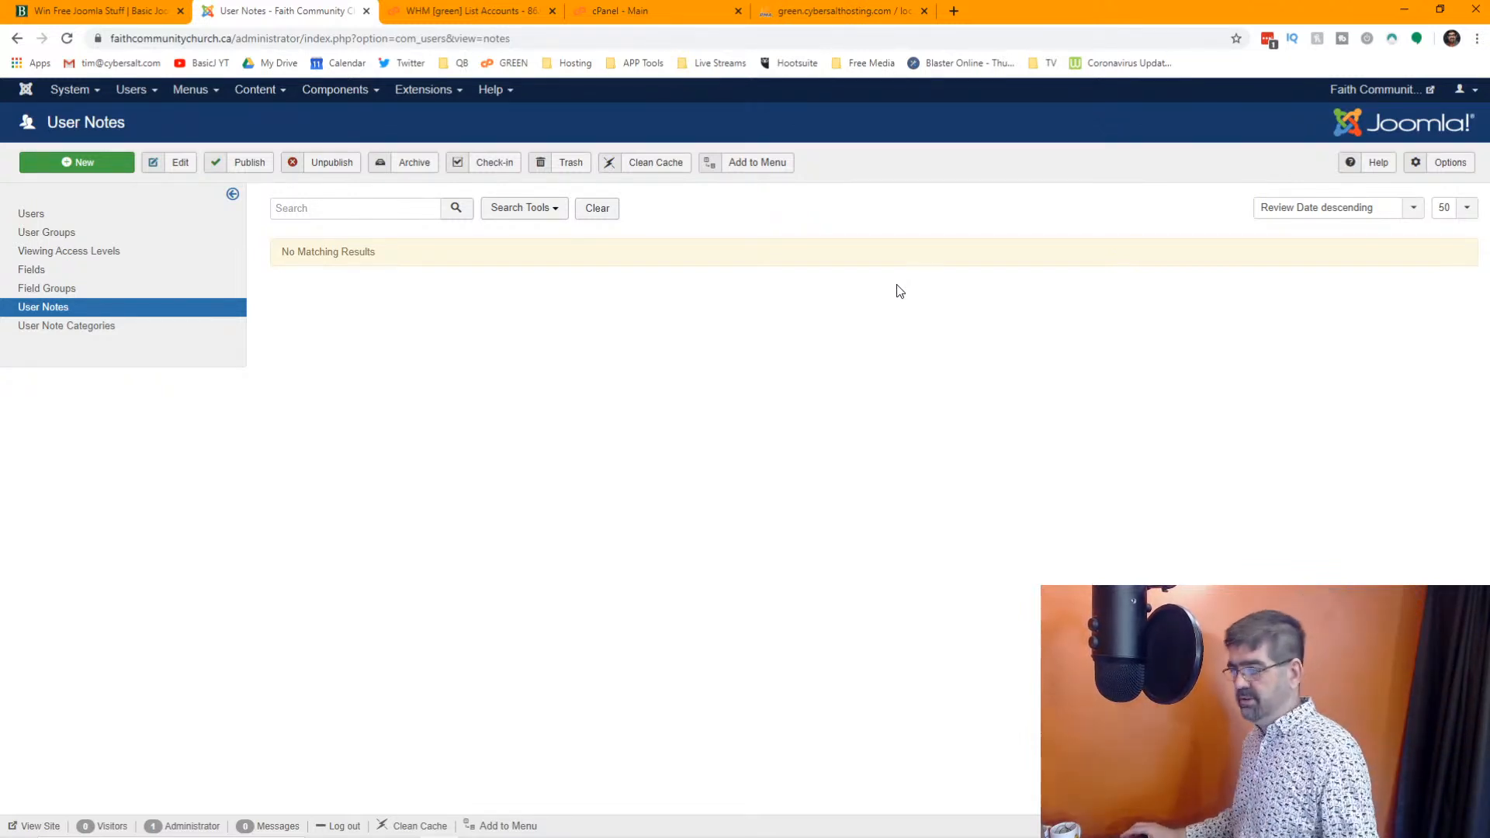
Open Akeeba Backup in Joomla and start a one-click backup with the Default Backup Profile
left_click(366, 91)
left_click(366, 157)
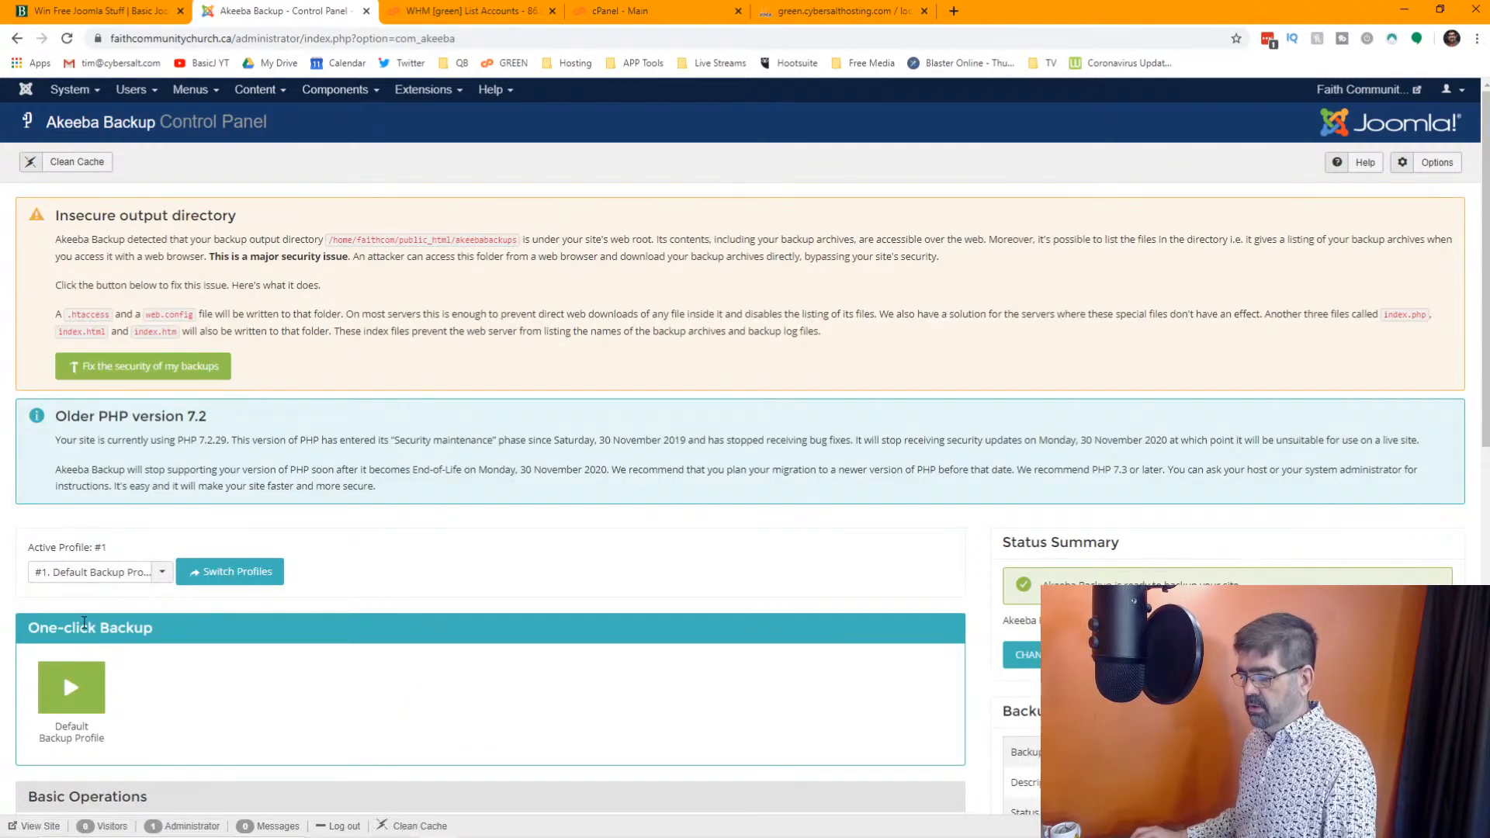
left_click(77, 683)
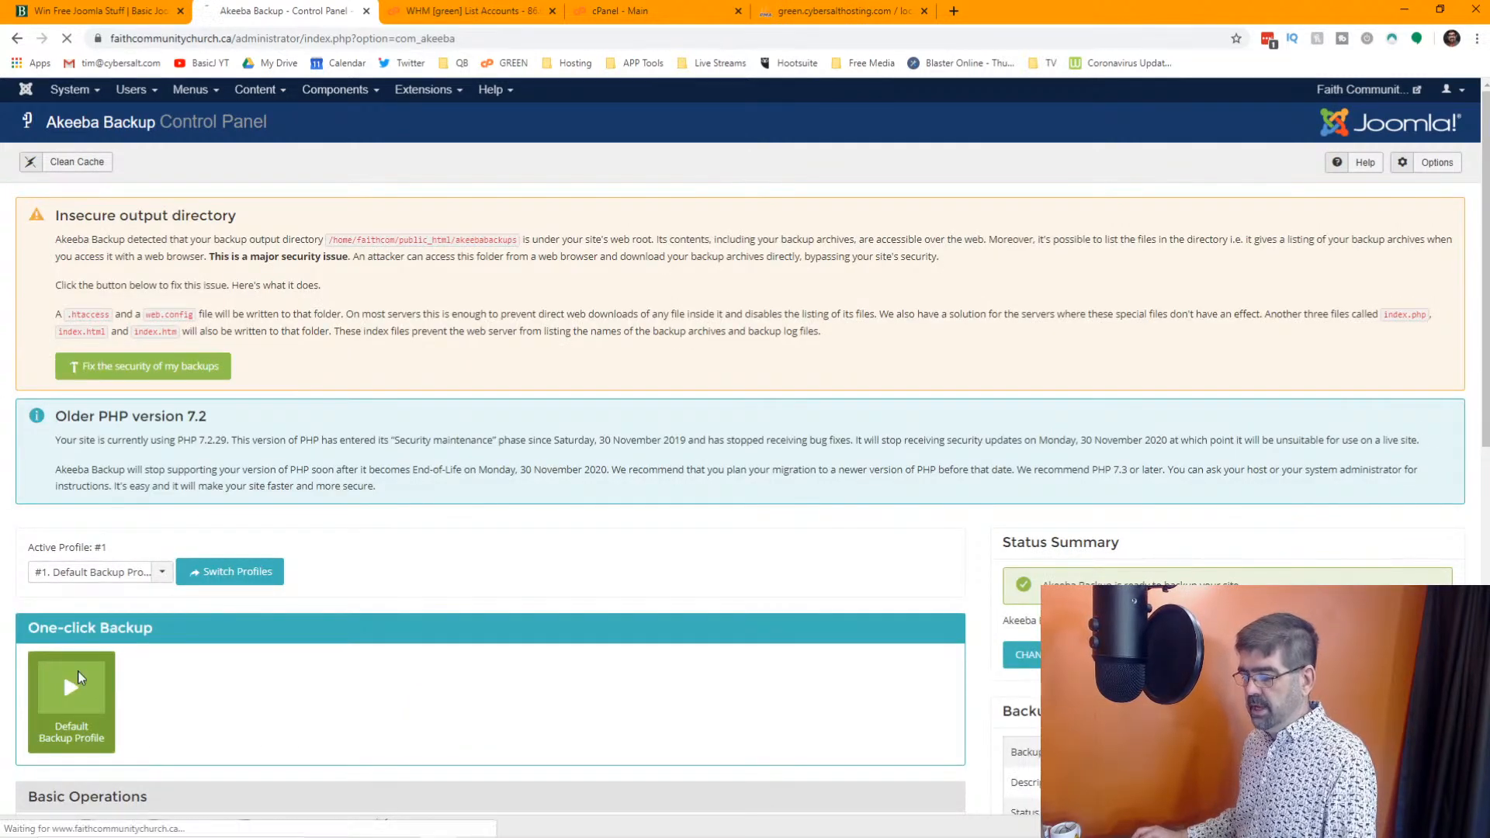